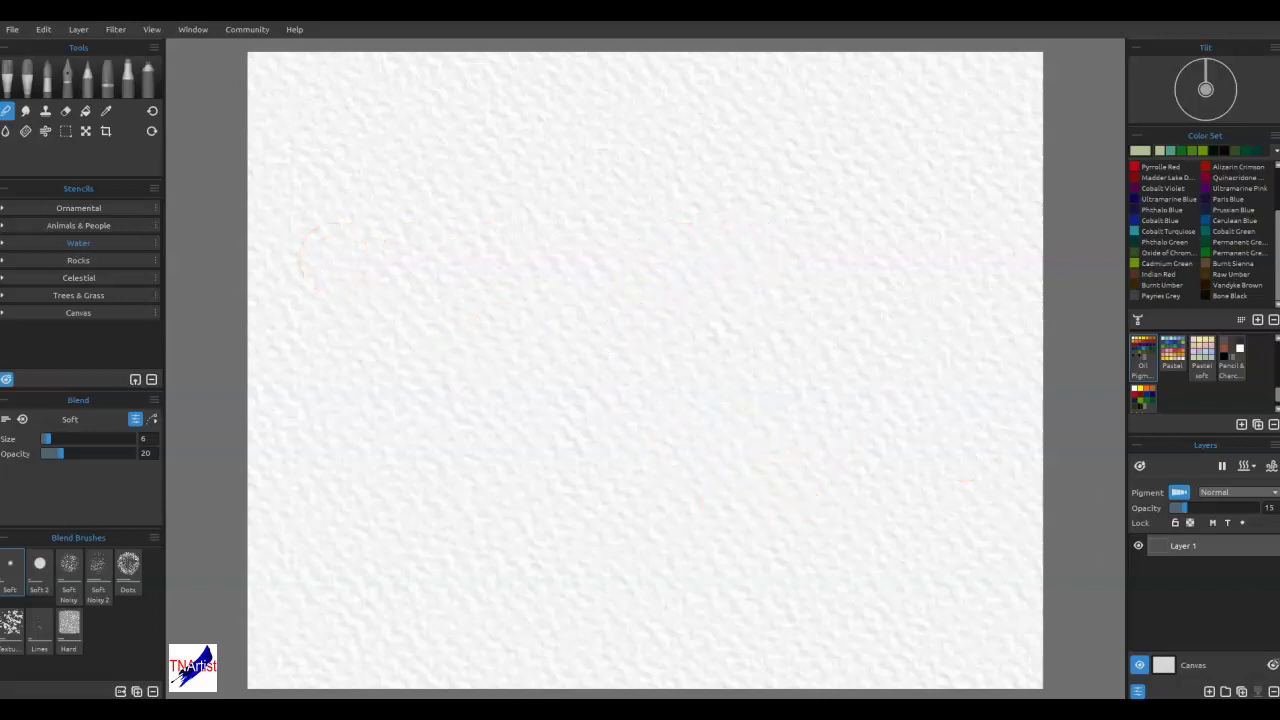
# - Set the canvas color to a muted teal, #69a9aa
pyautogui.click(1163, 665)
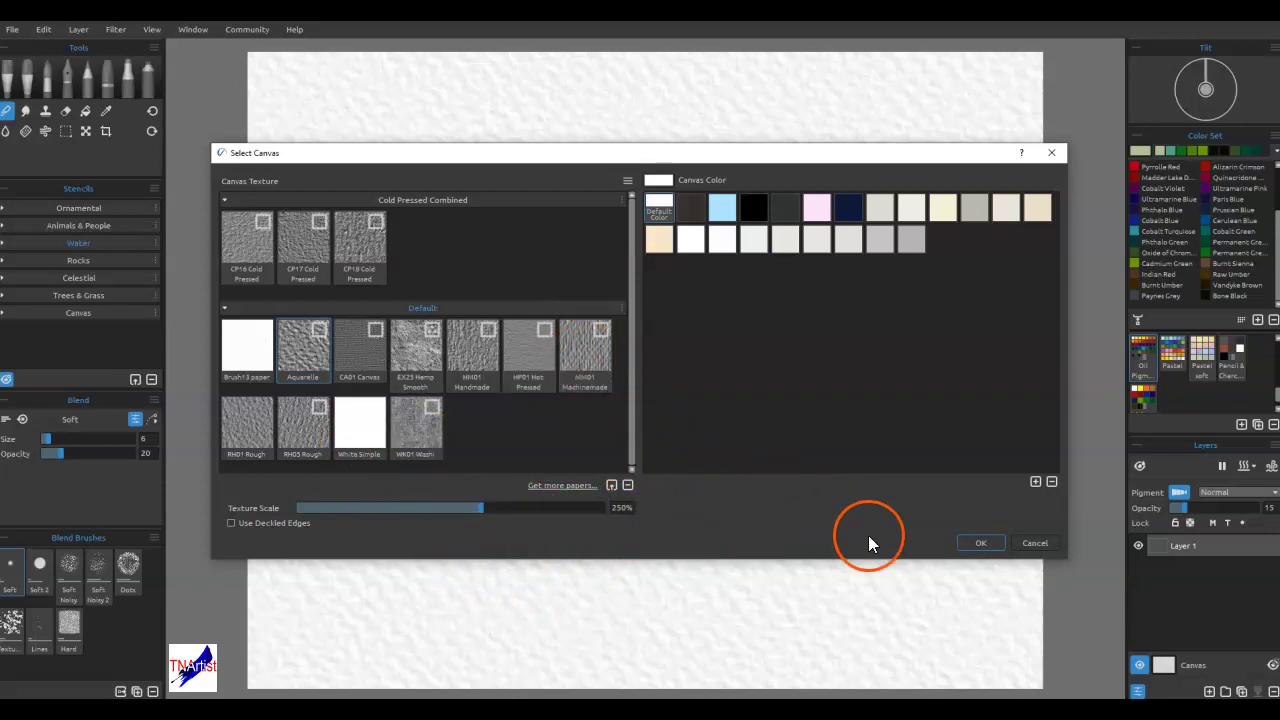
pyautogui.click(662, 192)
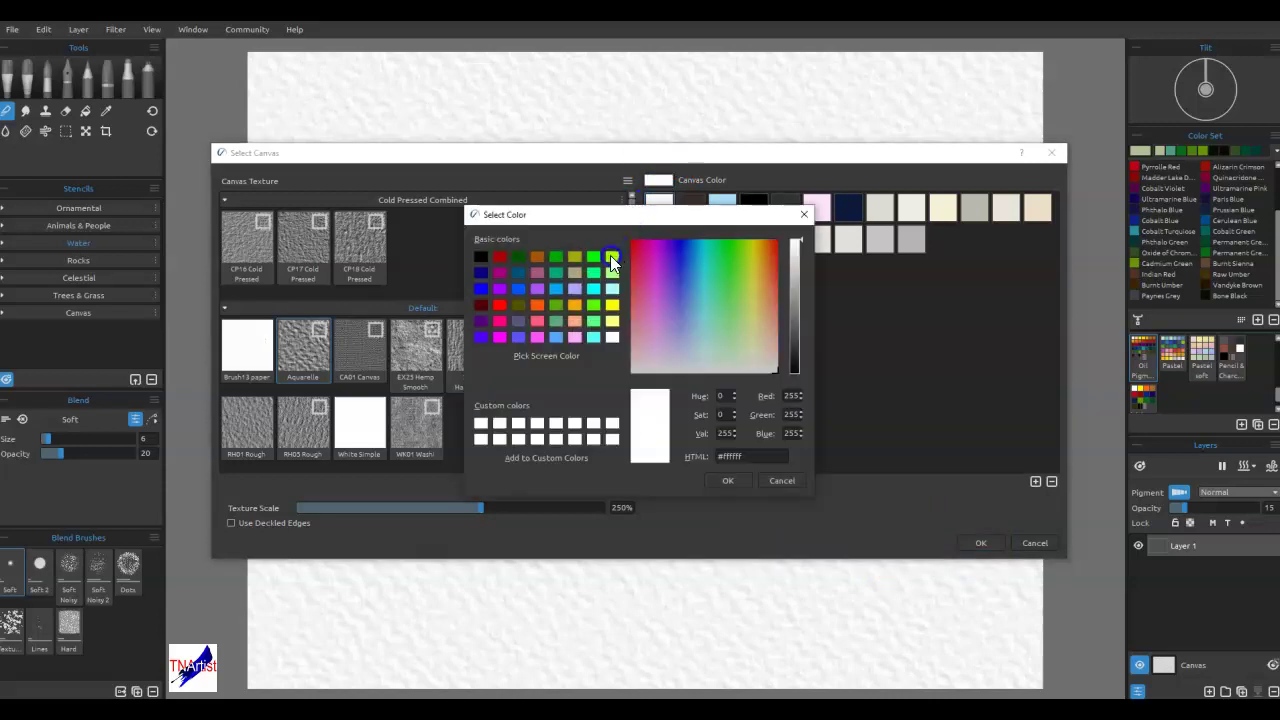
pyautogui.click(559, 320)
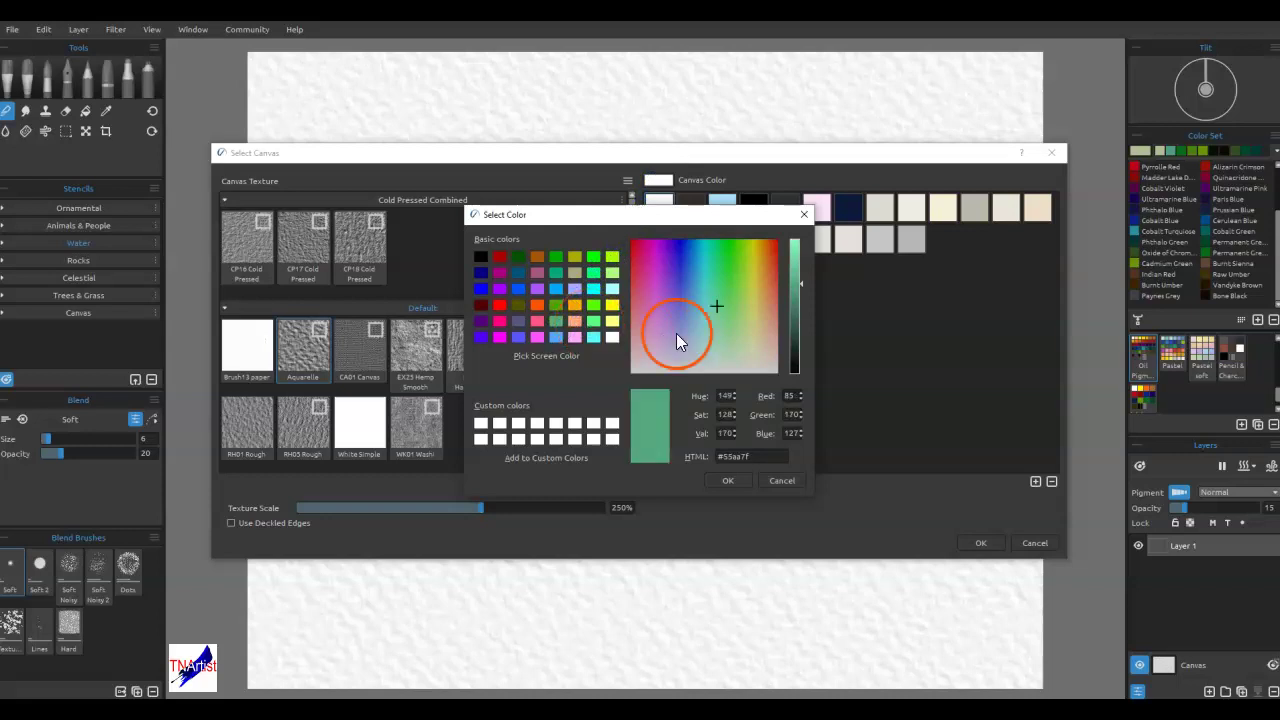
pyautogui.click(737, 311)
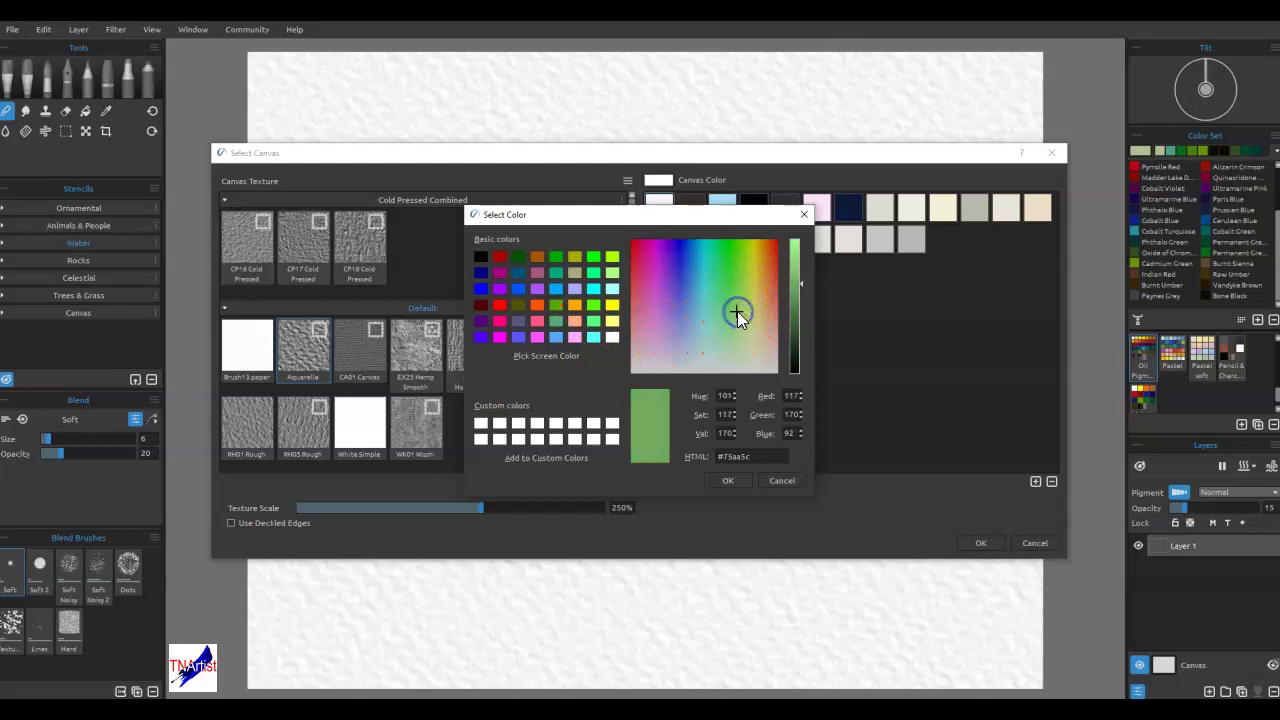
pyautogui.click(745, 322)
pyautogui.click(790, 405)
pyautogui.click(727, 481)
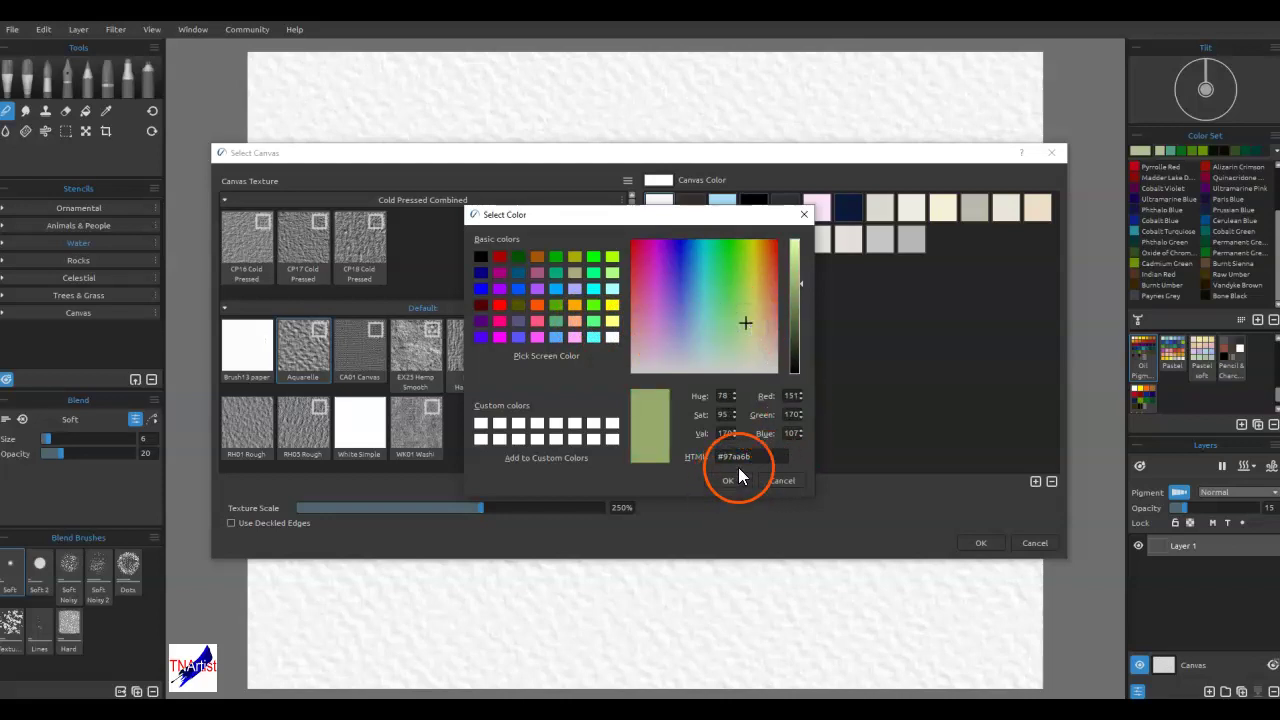
pyautogui.click(704, 322)
pyautogui.click(744, 482)
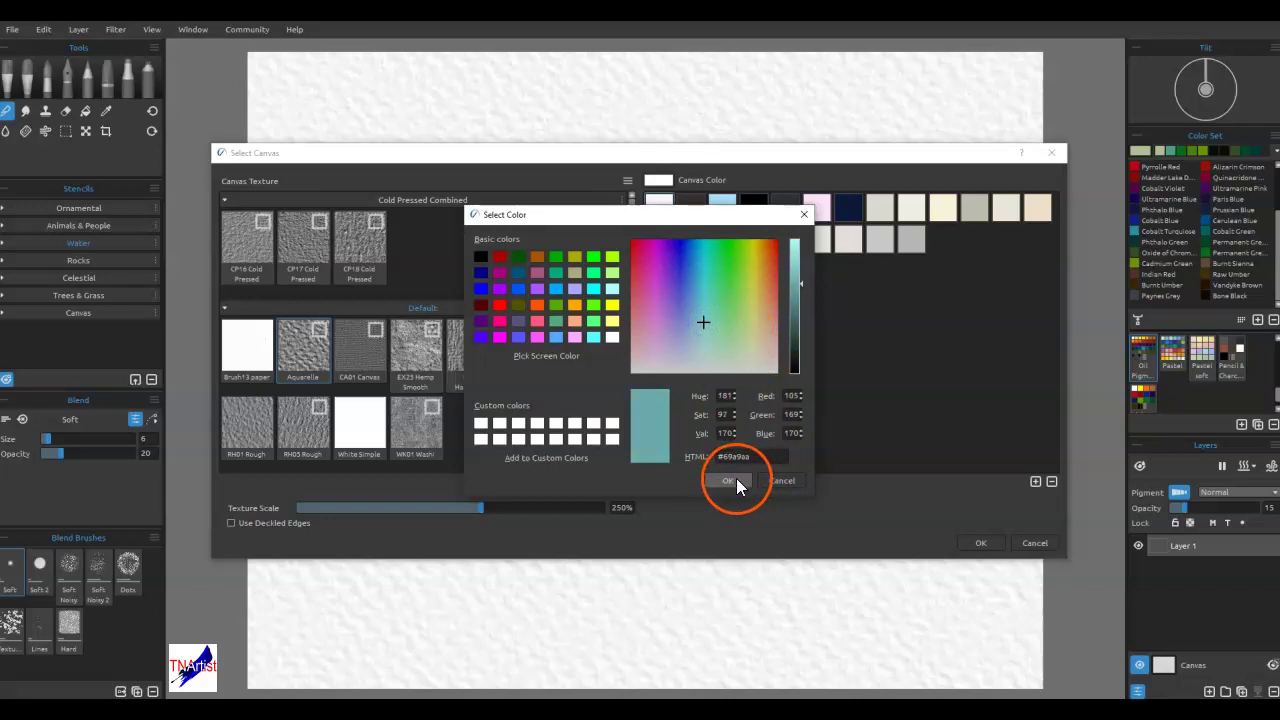
pyautogui.click(975, 543)
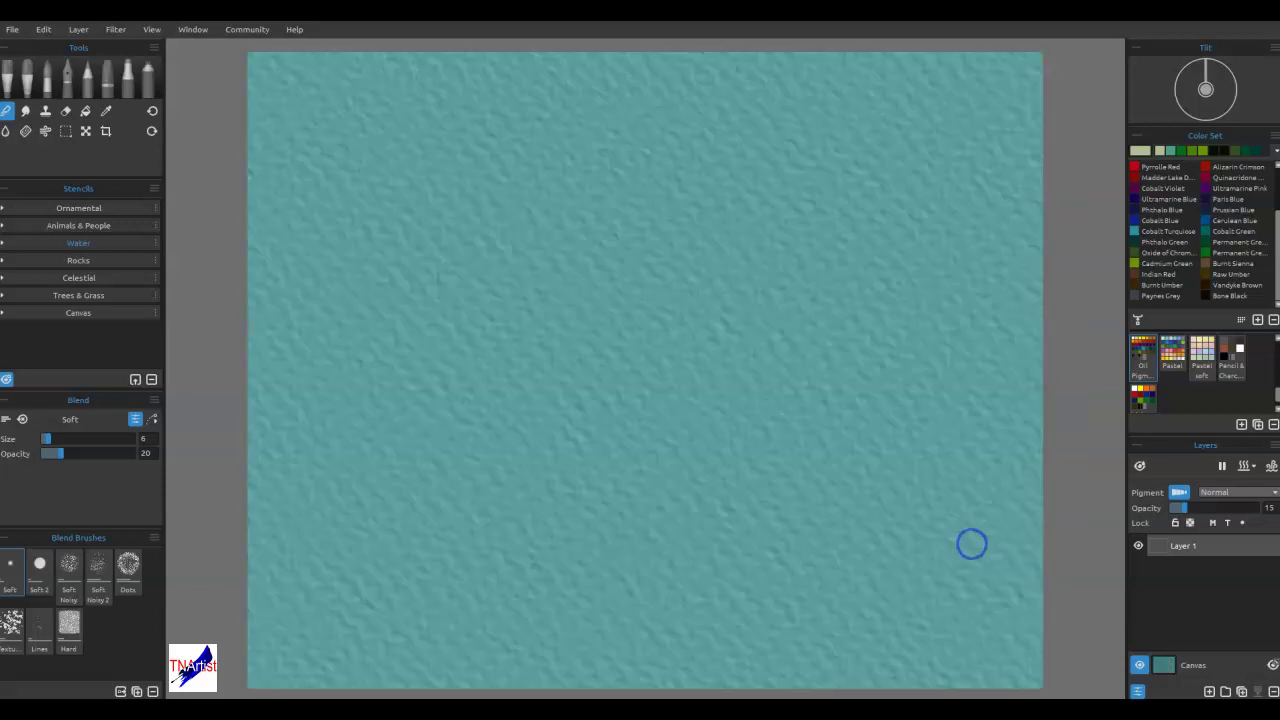
pyautogui.click(528, 358)
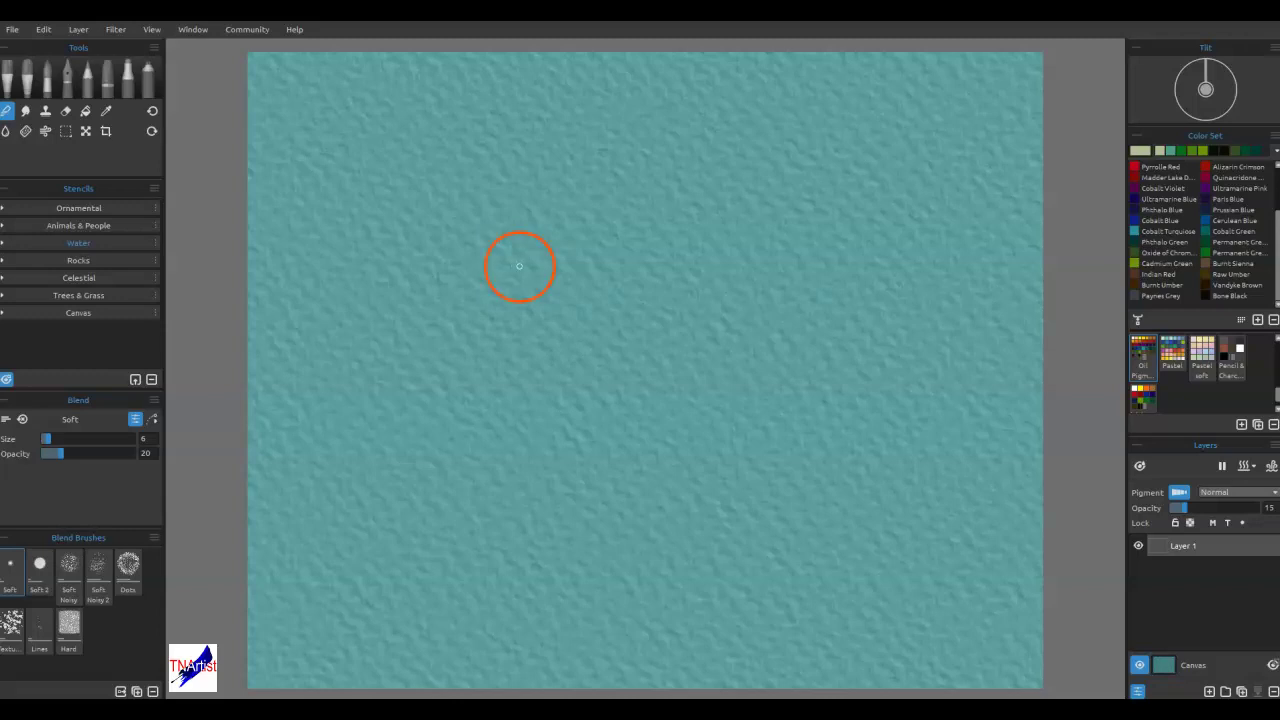
pyautogui.click(1243, 467)
pyautogui.click(1232, 526)
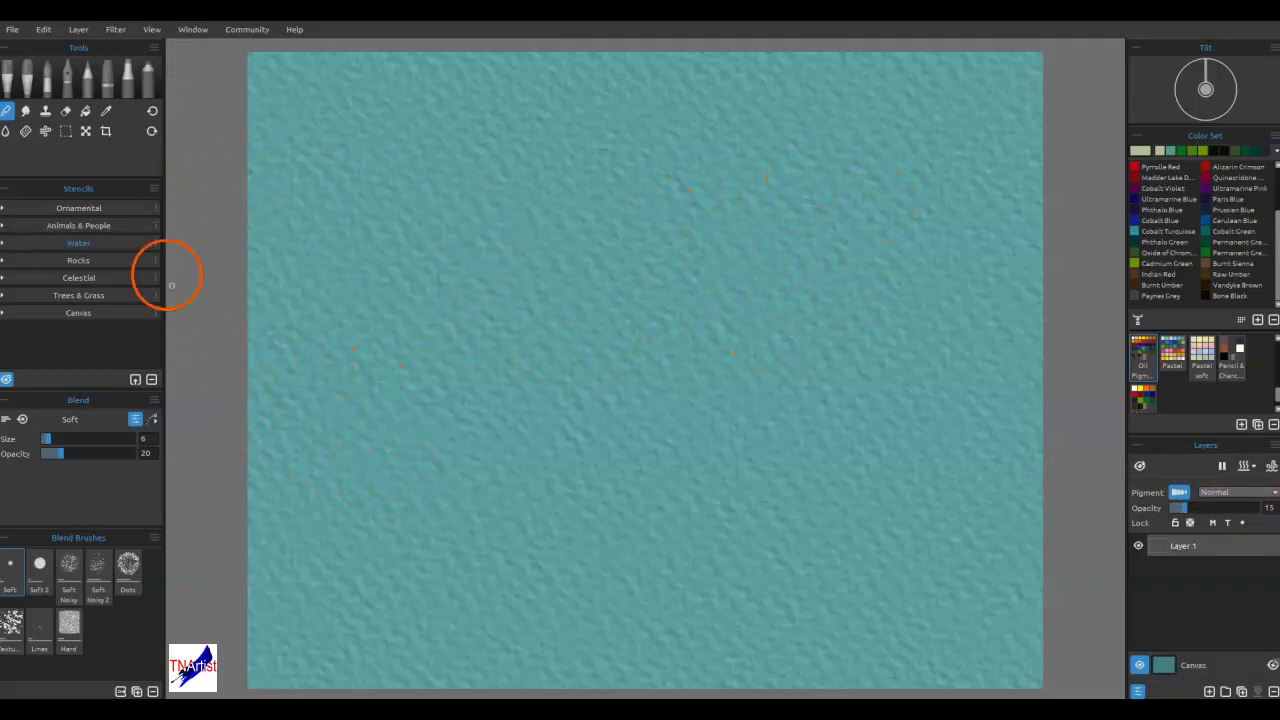
# - Select the Dabber 3 brush from Oils & Acrylics and reset it to its default settings
pyautogui.click(12, 88)
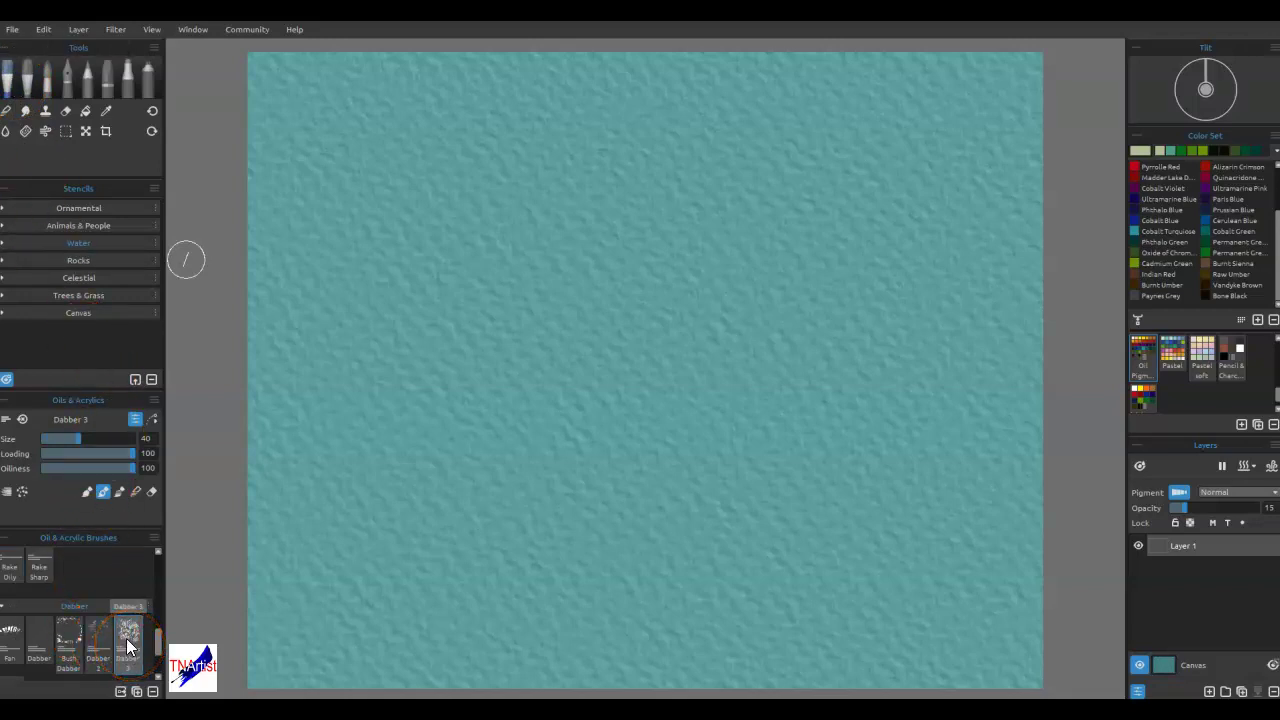
pyautogui.click(128, 641)
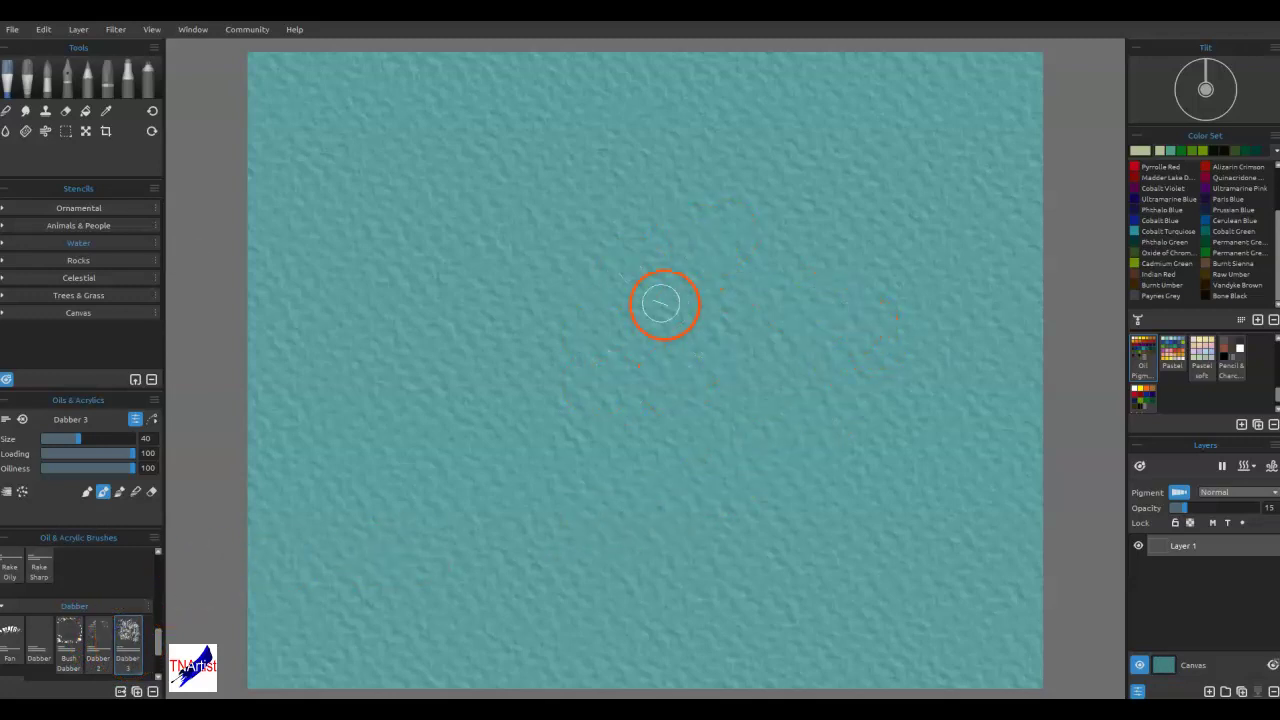
pyautogui.moveTo(880, 222)
pyautogui.mouseDown()
pyautogui.moveTo(930, 213)
pyautogui.moveTo(985, 160)
pyautogui.mouseUp()
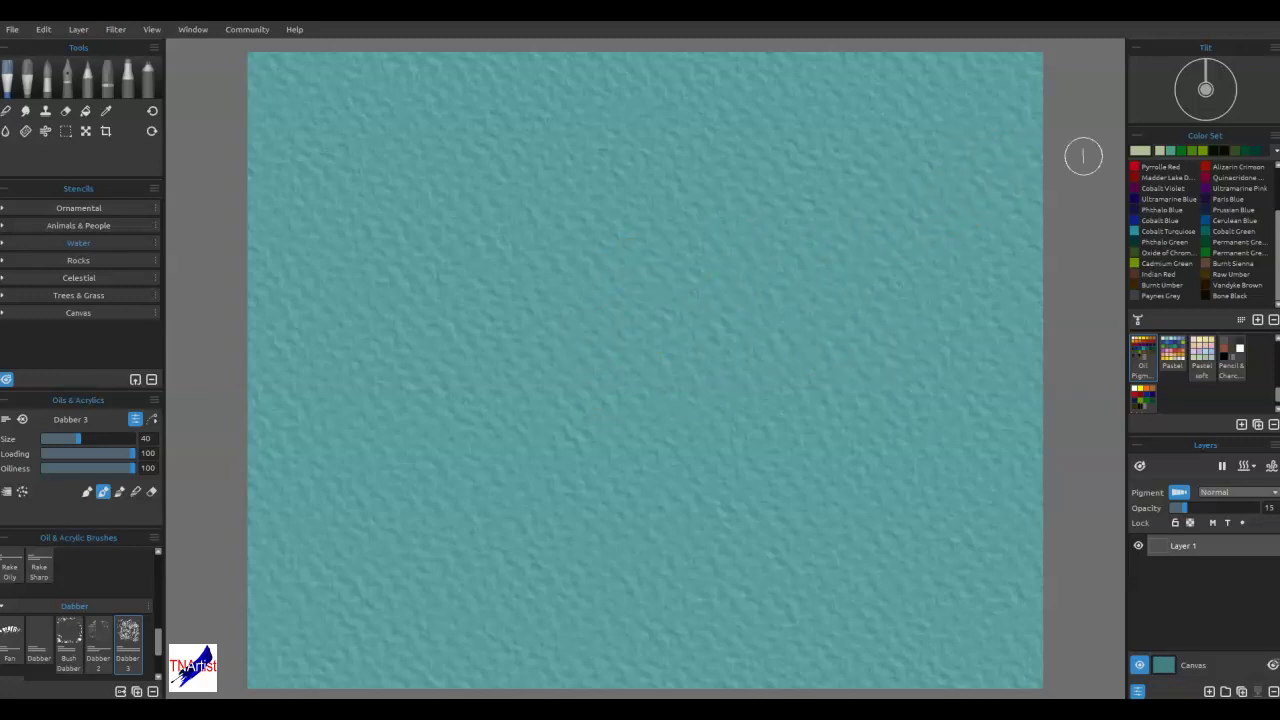
pyautogui.click(22, 419)
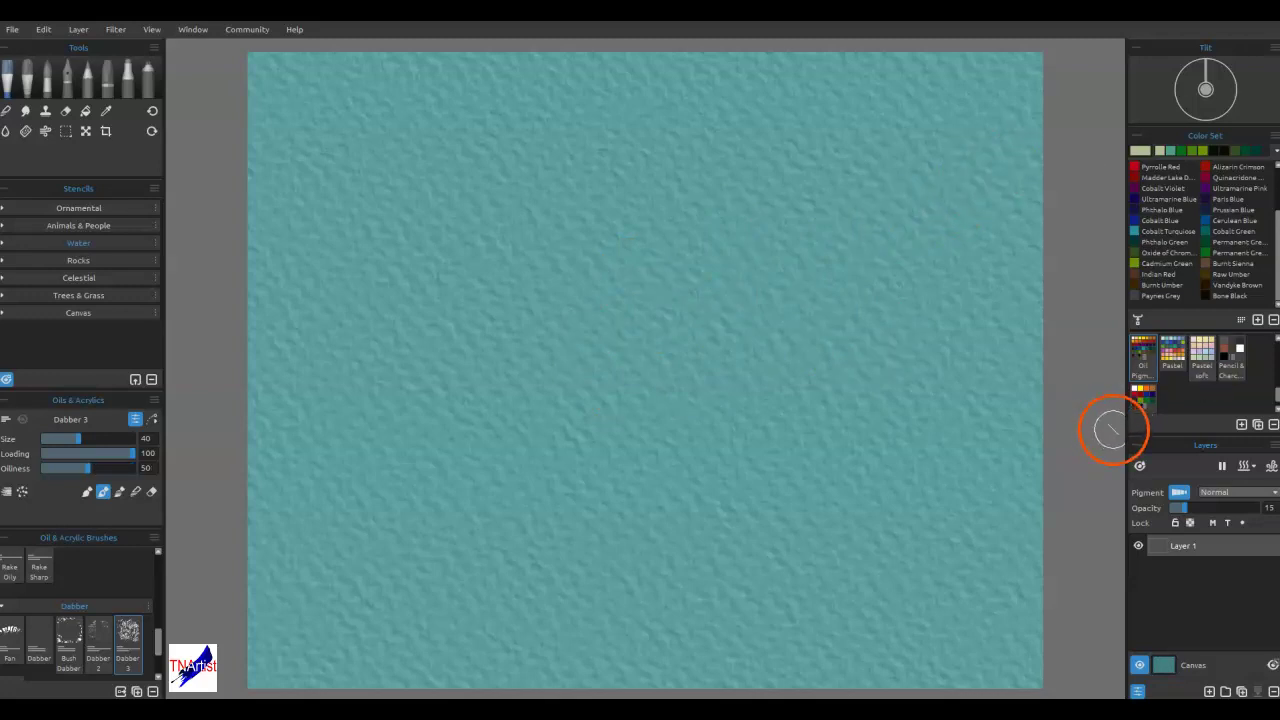
# - Try a beige dab stroke in the canvas's upper right area and undo it
pyautogui.moveTo(893, 267)
pyautogui.mouseDown()
pyautogui.moveTo(877, 235)
pyautogui.moveTo(843, 240)
pyautogui.mouseUp()
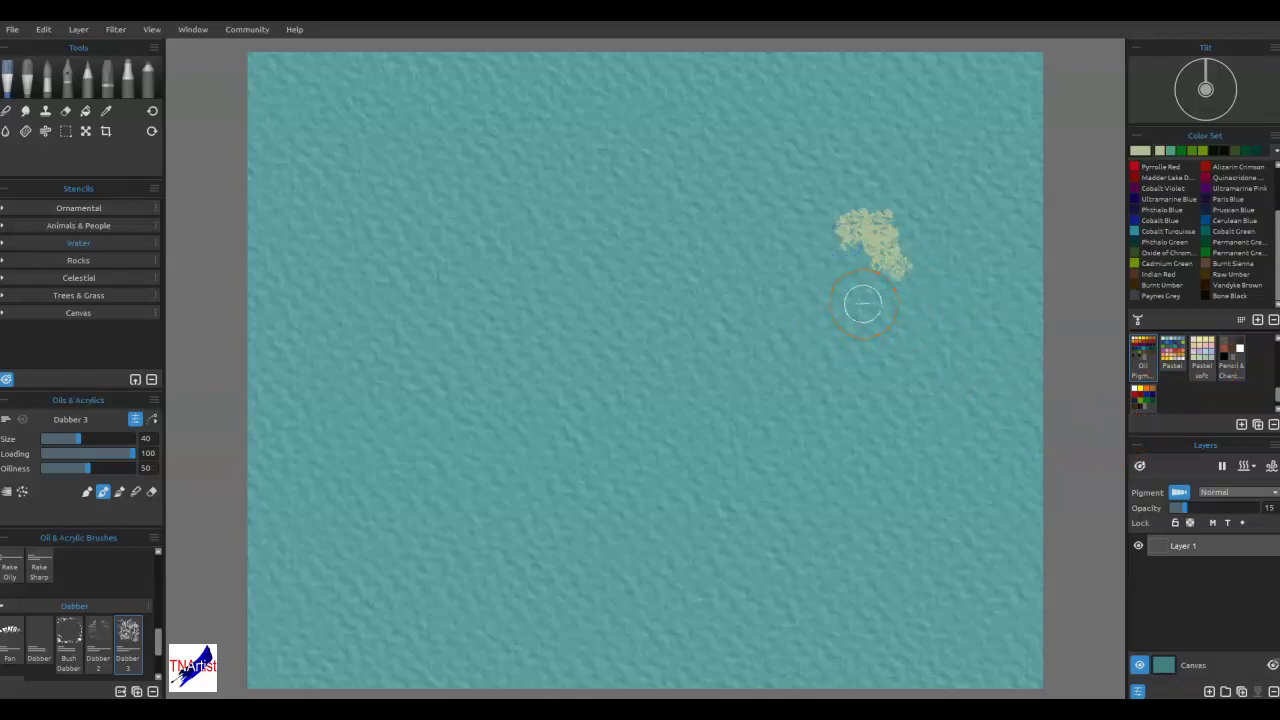
pyautogui.hotkey('ctrl', 'z')
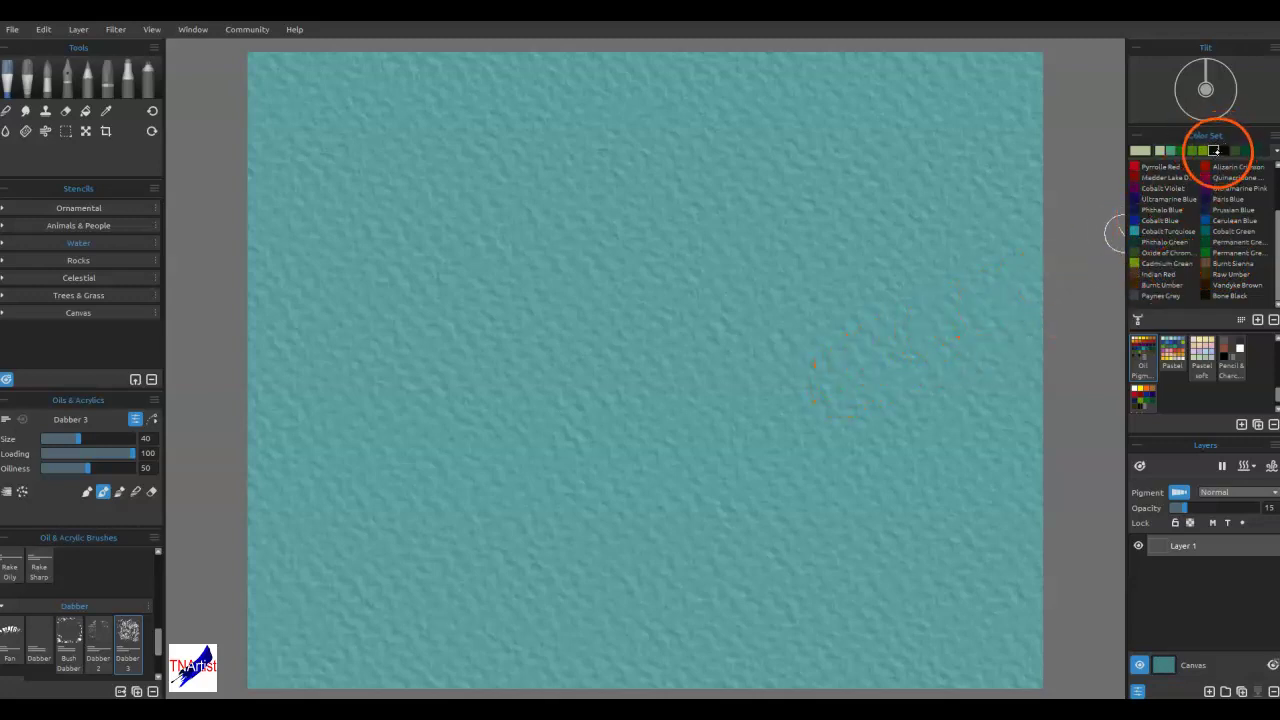
# - Choose a dark green from the recent colors and darken it to a near-black green
pyautogui.click(1214, 150)
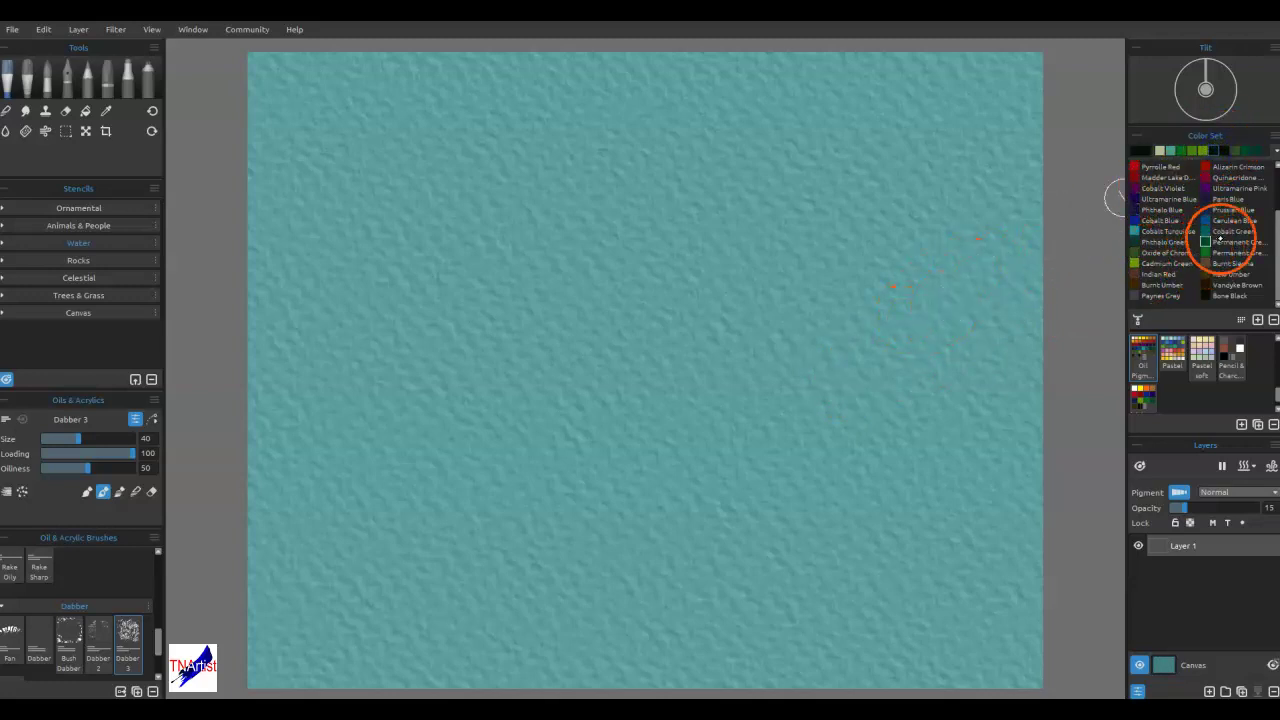
pyautogui.doubleClick(1136, 150)
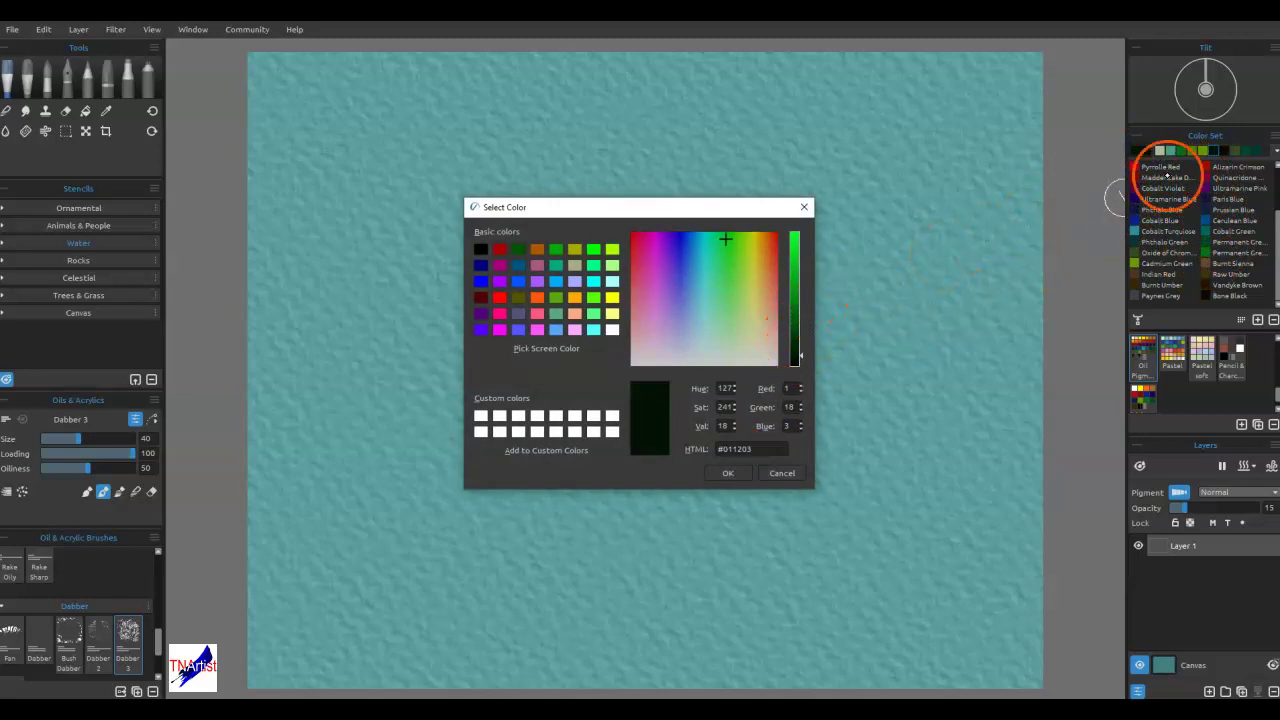
pyautogui.click(782, 473)
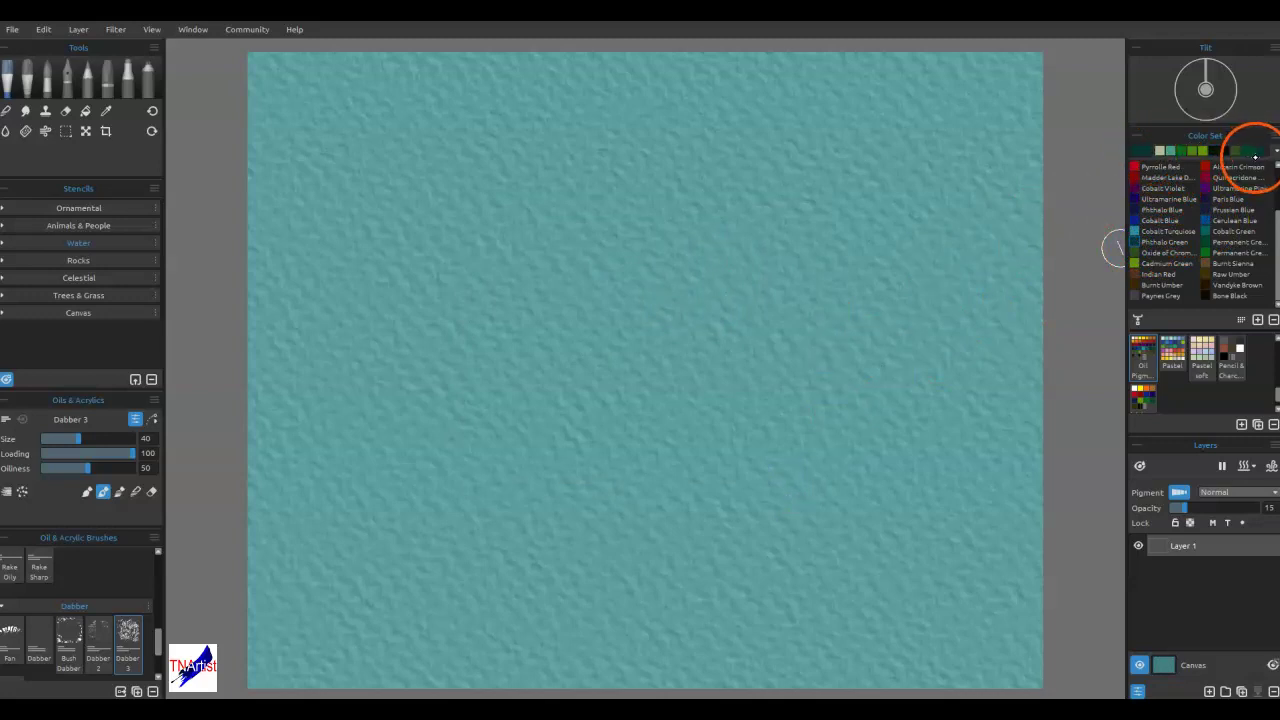
pyautogui.doubleClick(1144, 148)
pyautogui.moveTo(794, 334); pyautogui.dragTo(793, 355)
pyautogui.click(745, 474)
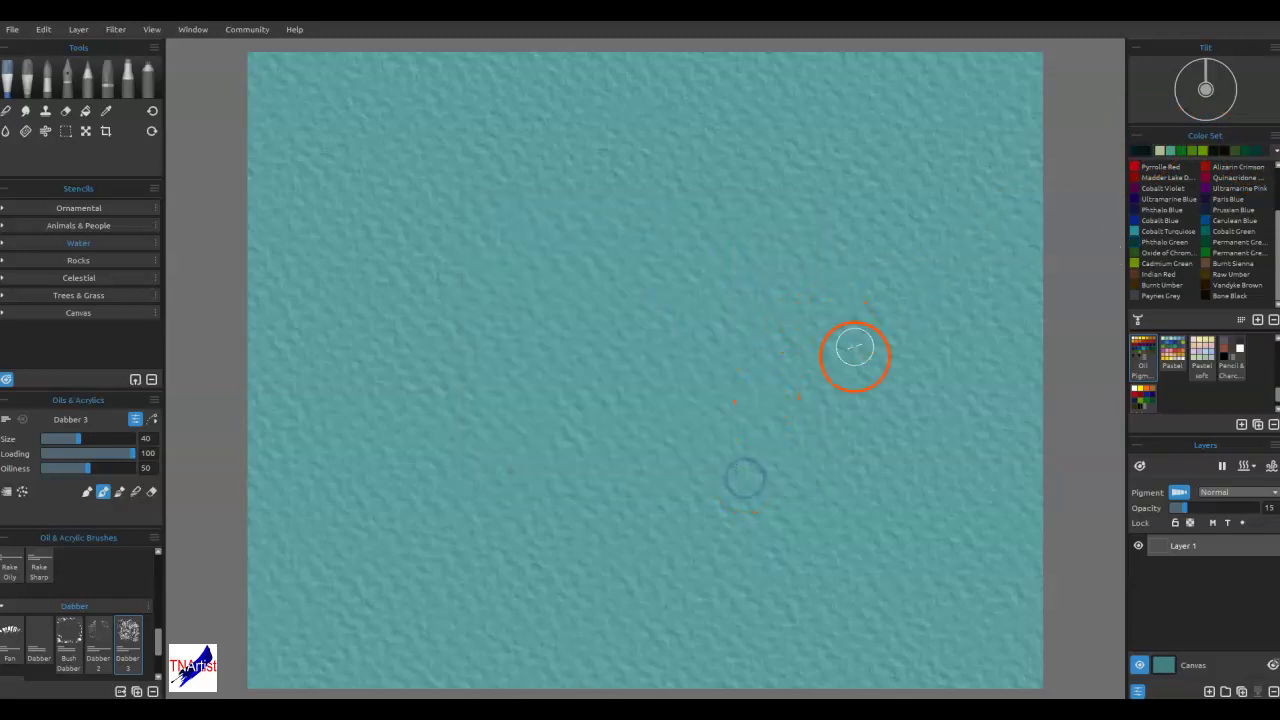
# - Enlarge the Dabber 3 brush to size 80 and dab near-black green foliage along the canvas's upper right side
pyautogui.press(']')
pyautogui.press(']')
pyautogui.press(']')
pyautogui.press(']')
pyautogui.press(']')
pyautogui.press(']')
pyautogui.press(']')
pyautogui.press(']')
pyautogui.press(']')
pyautogui.press(']')
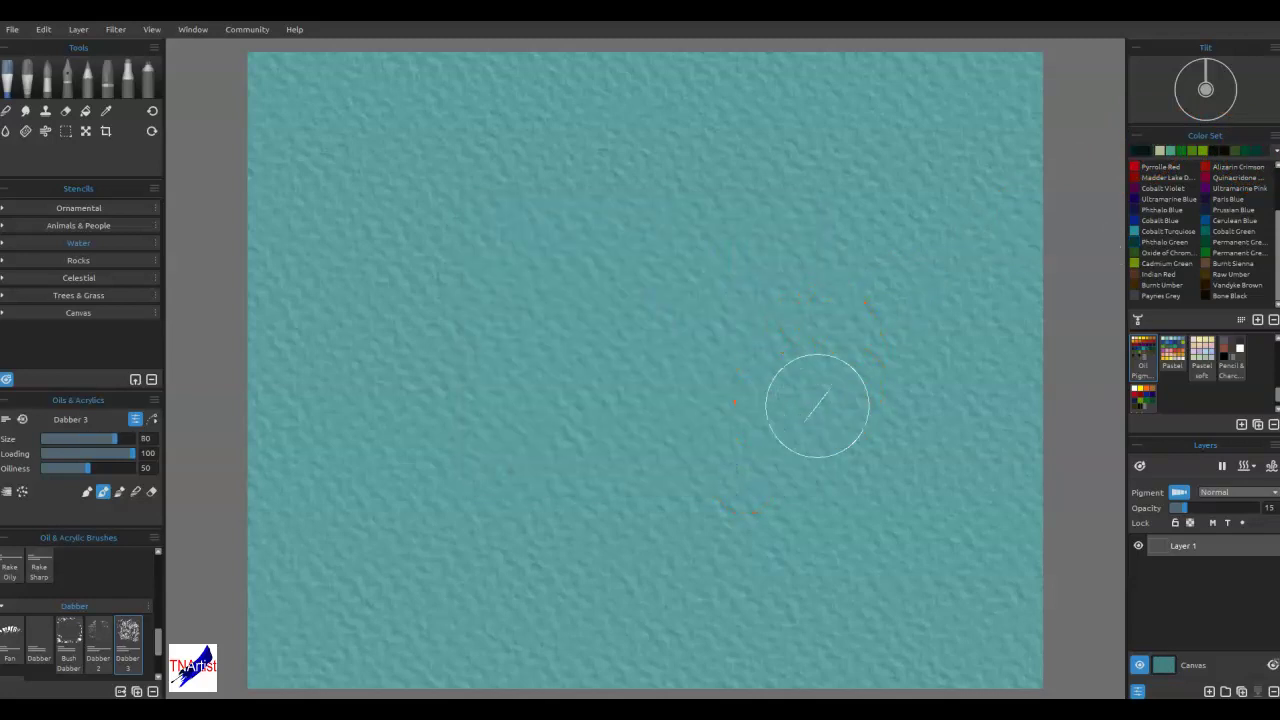
pyautogui.moveTo(907, 238)
pyautogui.mouseDown()
pyautogui.moveTo(934, 306)
pyautogui.moveTo(958, 296)
pyautogui.moveTo(938, 293)
pyautogui.moveTo(937, 249)
pyautogui.moveTo(1000, 298)
pyautogui.moveTo(958, 281)
pyautogui.moveTo(916, 213)
pyautogui.moveTo(789, 254)
pyautogui.moveTo(693, 265)
pyautogui.moveTo(686, 328)
pyautogui.moveTo(635, 320)
pyautogui.moveTo(732, 337)
pyautogui.moveTo(807, 328)
pyautogui.moveTo(640, 381)
pyautogui.moveTo(890, 375)
pyautogui.moveTo(965, 347)
pyautogui.moveTo(1040, 375)
pyautogui.mouseUp()
# - Reduce the brush to size 50 and extend the near-black foliage across the upper half of the canvas, leaving gaps
pyautogui.press('[')
pyautogui.press('[')
pyautogui.press('[')
pyautogui.press('[')
pyautogui.moveTo(764, 277)
pyautogui.mouseDown()
pyautogui.moveTo(566, 194)
pyautogui.moveTo(429, 251)
pyautogui.moveTo(494, 160)
pyautogui.moveTo(508, 198)
pyautogui.moveTo(432, 318)
pyautogui.mouseUp()
pyautogui.moveTo(866, 130)
pyautogui.mouseDown()
pyautogui.moveTo(966, 163)
pyautogui.moveTo(895, 170)
pyautogui.moveTo(751, 57)
pyautogui.moveTo(726, 63)
pyautogui.moveTo(662, 215)
pyautogui.mouseUp()
pyautogui.moveTo(362, 122)
pyautogui.mouseDown()
pyautogui.moveTo(339, 202)
pyautogui.moveTo(229, 311)
pyautogui.moveTo(348, 397)
pyautogui.mouseUp()
pyautogui.moveTo(416, 386)
pyautogui.mouseDown()
pyautogui.moveTo(532, 365)
pyautogui.moveTo(571, 370)
pyautogui.moveTo(513, 386)
pyautogui.moveTo(702, 369)
pyautogui.moveTo(719, 301)
pyautogui.moveTo(776, 380)
pyautogui.moveTo(911, 410)
pyautogui.moveTo(975, 390)
pyautogui.moveTo(1002, 322)
pyautogui.moveTo(1011, 241)
pyautogui.moveTo(1039, 268)
pyautogui.moveTo(1043, 195)
pyautogui.moveTo(773, 217)
pyautogui.moveTo(794, 120)
pyautogui.moveTo(567, 82)
pyautogui.moveTo(567, 171)
pyautogui.moveTo(390, 85)
pyautogui.moveTo(435, 226)
pyautogui.mouseUp()
pyautogui.moveTo(381, 139)
pyautogui.mouseDown()
pyautogui.moveTo(306, 106)
pyautogui.moveTo(250, 75)
pyautogui.moveTo(277, 234)
pyautogui.mouseUp()
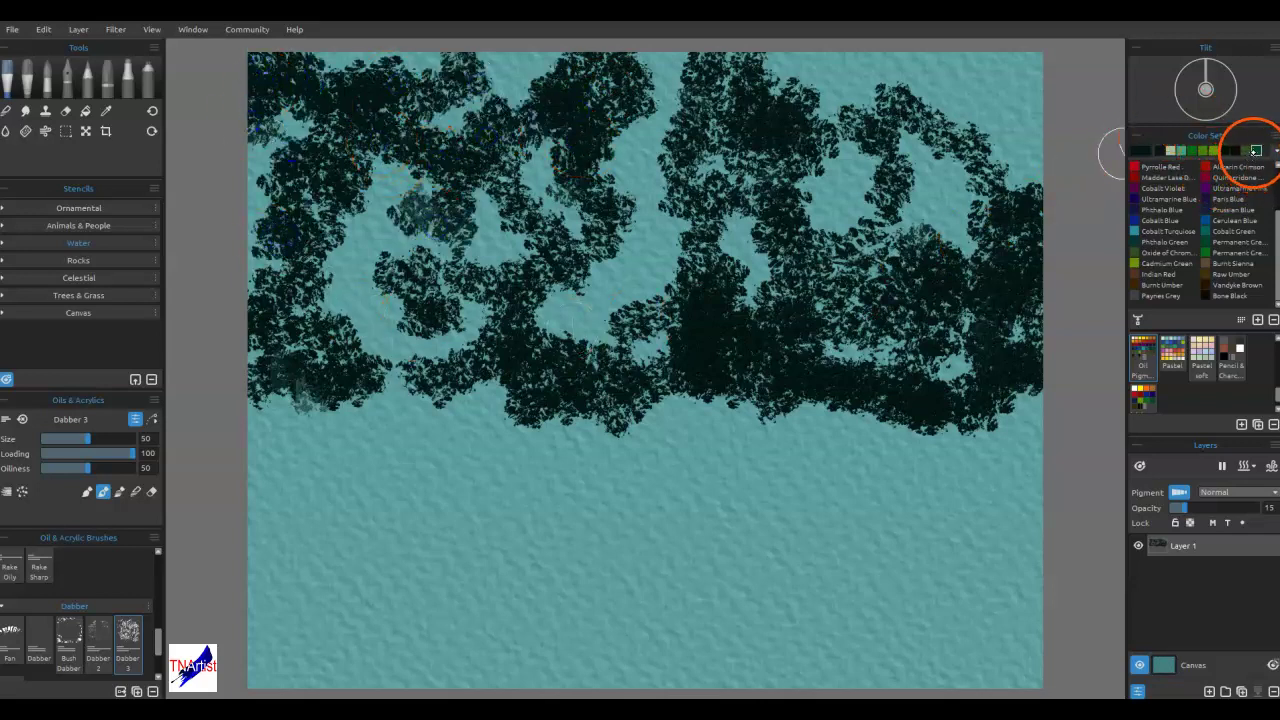
# - Dab scattered medium green leaf clusters over the dark foliage from the right edge to the left edge
pyautogui.moveTo(1103, 264)
pyautogui.mouseDown()
pyautogui.moveTo(740, 302)
pyautogui.moveTo(778, 256)
pyautogui.moveTo(790, 285)
pyautogui.moveTo(859, 318)
pyautogui.moveTo(943, 255)
pyautogui.moveTo(992, 260)
pyautogui.moveTo(1003, 339)
pyautogui.moveTo(1011, 291)
pyautogui.moveTo(974, 197)
pyautogui.moveTo(948, 211)
pyautogui.moveTo(953, 157)
pyautogui.moveTo(875, 150)
pyautogui.moveTo(812, 332)
pyautogui.moveTo(874, 283)
pyautogui.moveTo(1003, 101)
pyautogui.mouseUp()
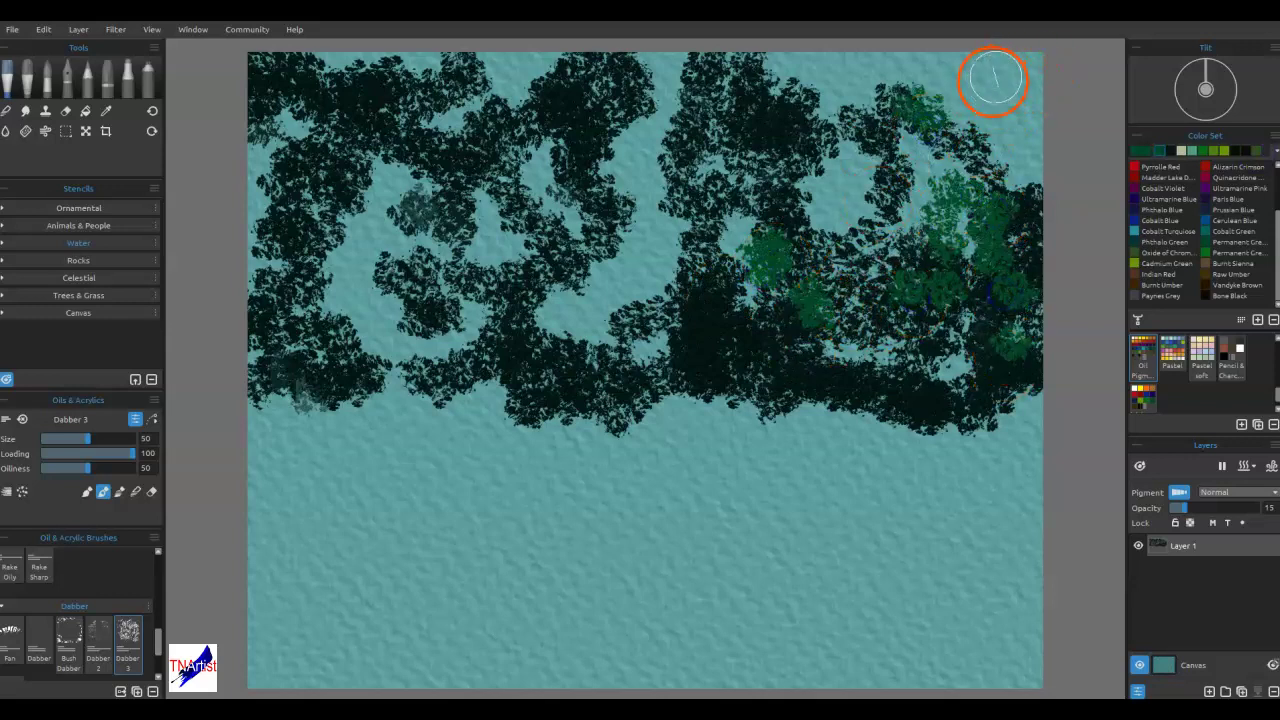
pyautogui.moveTo(955, 140)
pyautogui.mouseDown()
pyautogui.moveTo(711, 231)
pyautogui.moveTo(586, 143)
pyautogui.moveTo(640, 285)
pyautogui.moveTo(609, 309)
pyautogui.moveTo(563, 220)
pyautogui.moveTo(491, 257)
pyautogui.moveTo(393, 340)
pyautogui.moveTo(363, 249)
pyautogui.moveTo(320, 289)
pyautogui.moveTo(311, 157)
pyautogui.moveTo(305, 200)
pyautogui.mouseUp()
pyautogui.moveTo(520, 312)
pyautogui.mouseDown()
pyautogui.moveTo(954, 274)
pyautogui.moveTo(687, 352)
pyautogui.moveTo(717, 341)
pyautogui.moveTo(718, 318)
pyautogui.moveTo(714, 357)
pyautogui.moveTo(689, 354)
pyautogui.moveTo(720, 333)
pyautogui.moveTo(691, 343)
pyautogui.moveTo(706, 341)
pyautogui.mouseUp()
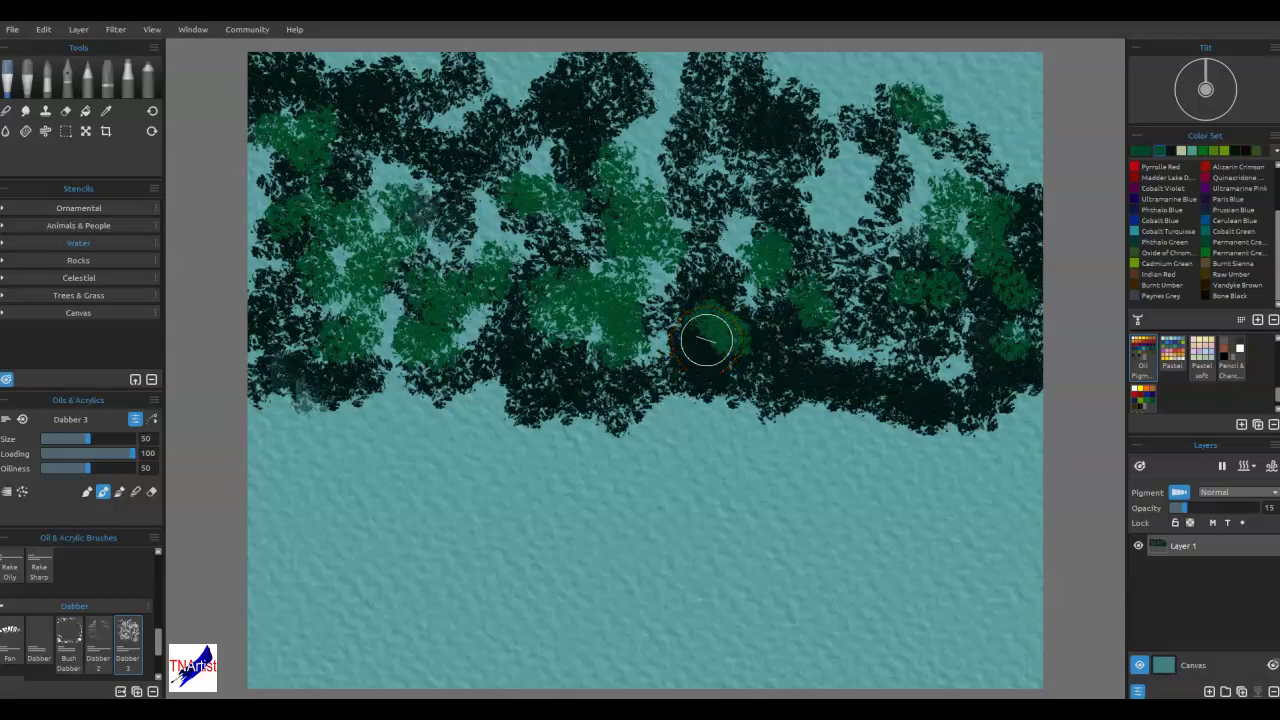
# - Examine the watercolor, oil and canvas visibility options in Visual Settings
pyautogui.click(1260, 512)
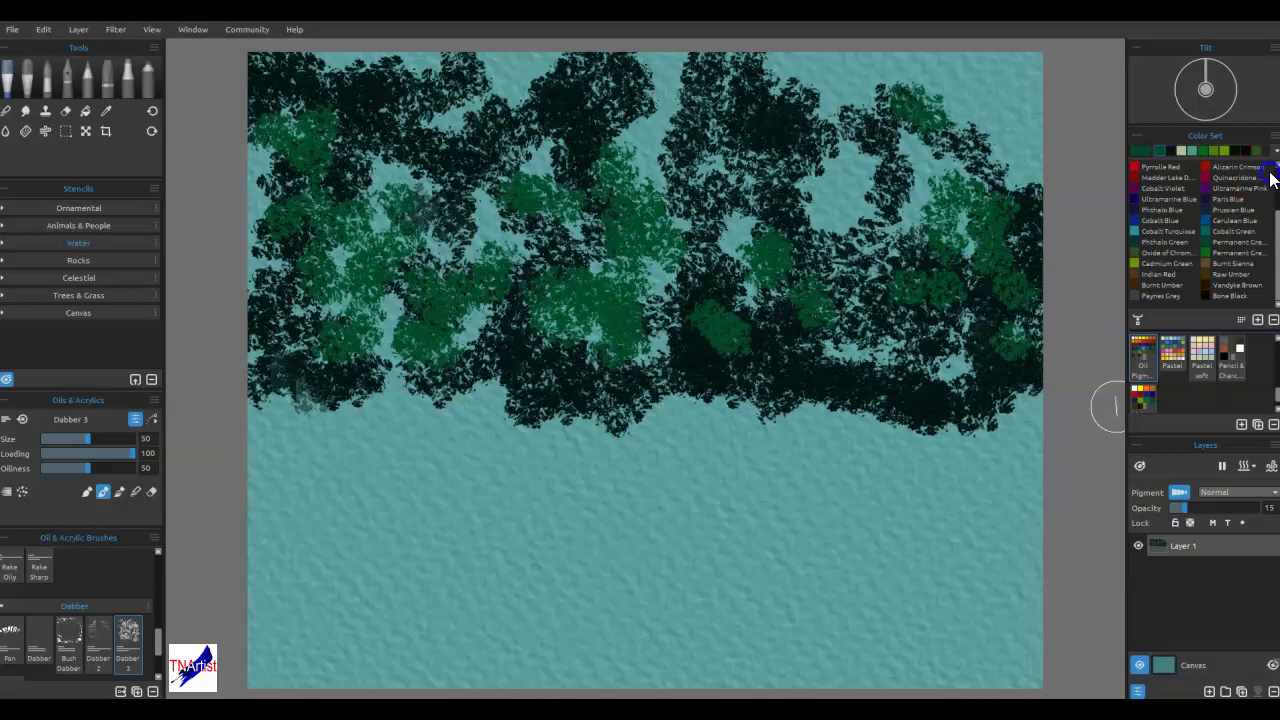
pyautogui.moveTo(1270, 173); pyautogui.dragTo(845, 189)
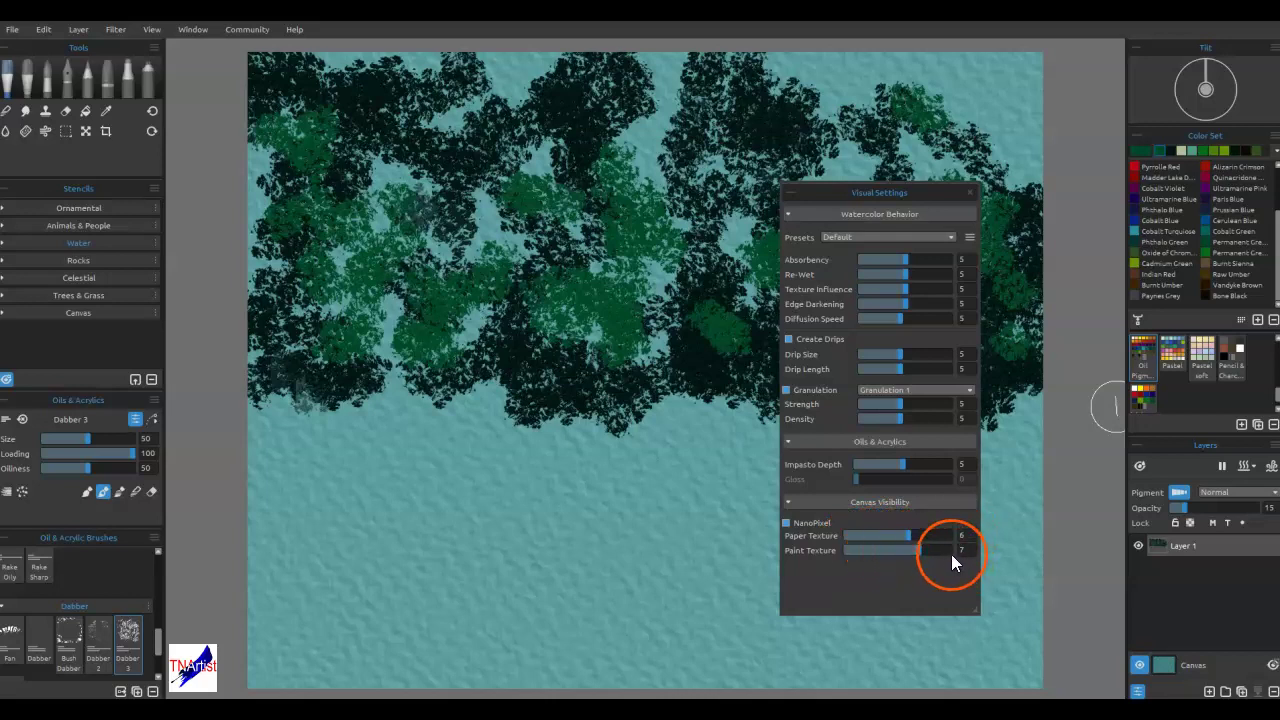
pyautogui.click(951, 236)
pyautogui.click(894, 238)
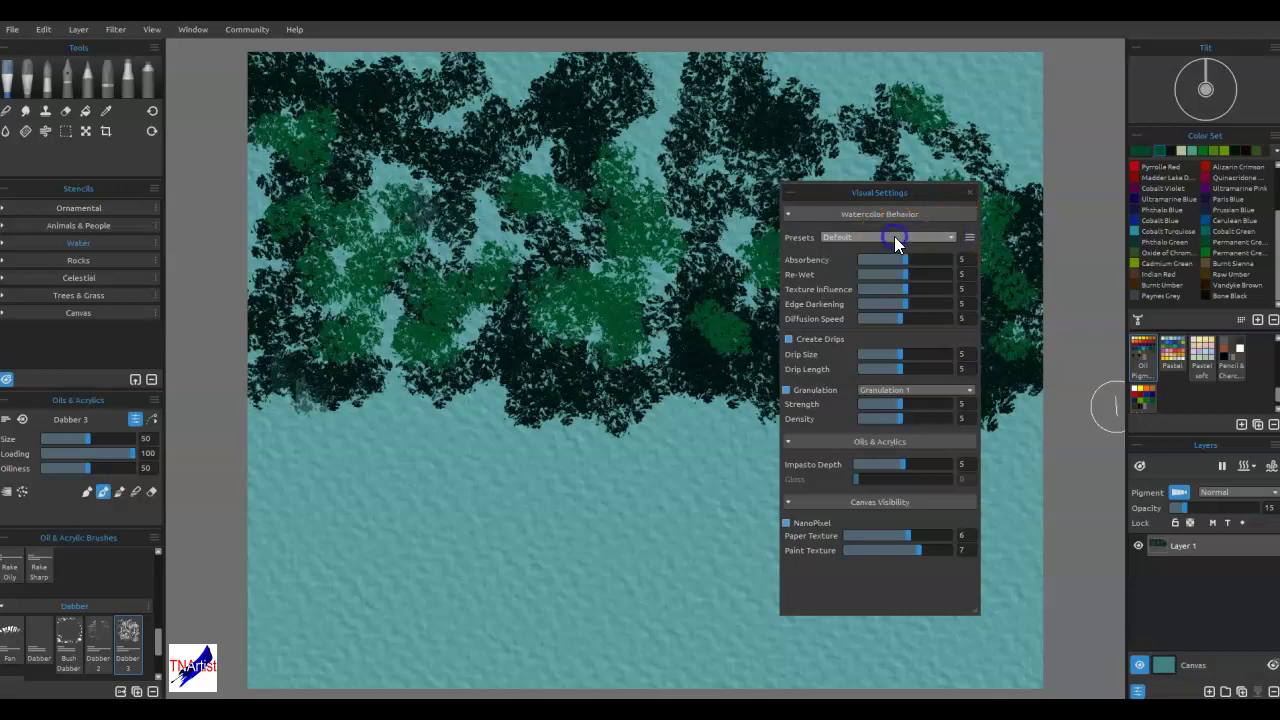
pyautogui.moveTo(898, 201); pyautogui.dragTo(1279, 215)
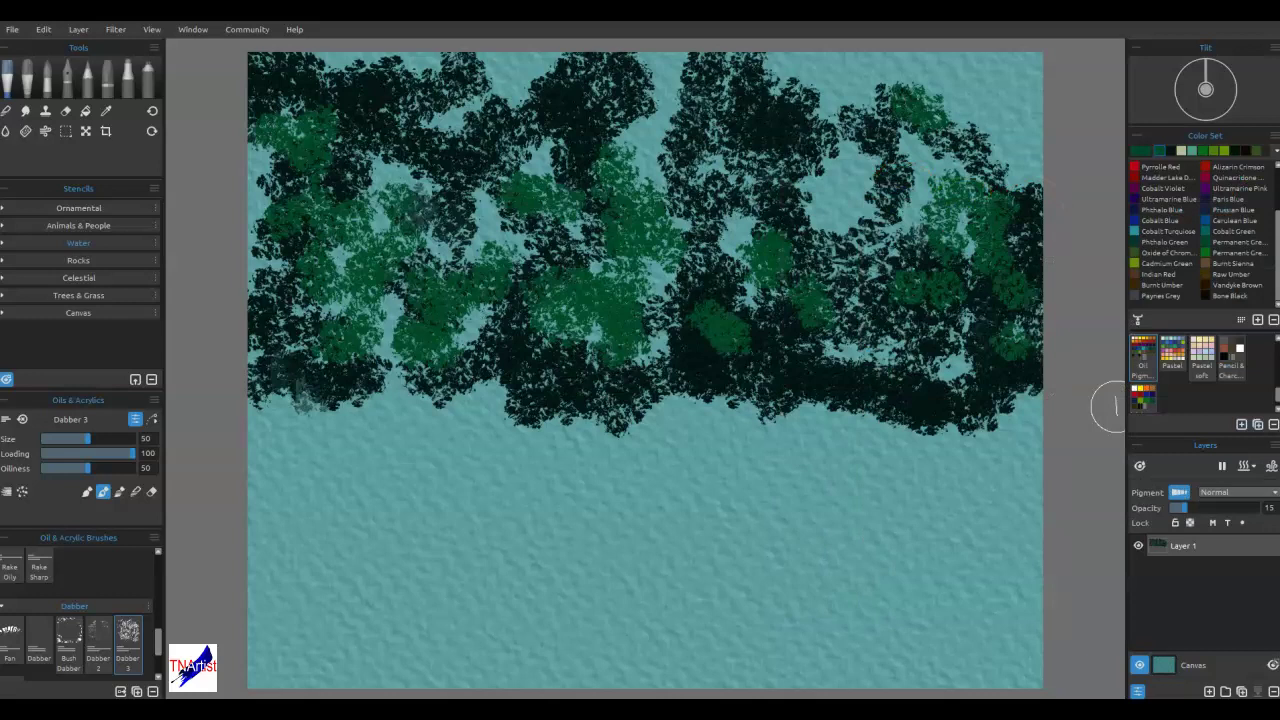
# - Add more medium green leaf clusters along the top of the foliage and down its left edge
pyautogui.moveTo(826, 184)
pyautogui.mouseDown()
pyautogui.moveTo(849, 225)
pyautogui.moveTo(797, 158)
pyautogui.moveTo(763, 150)
pyautogui.moveTo(725, 172)
pyautogui.moveTo(660, 119)
pyautogui.moveTo(630, 112)
pyautogui.moveTo(643, 146)
pyautogui.moveTo(647, 124)
pyautogui.moveTo(564, 90)
pyautogui.moveTo(516, 90)
pyautogui.moveTo(518, 150)
pyautogui.mouseUp()
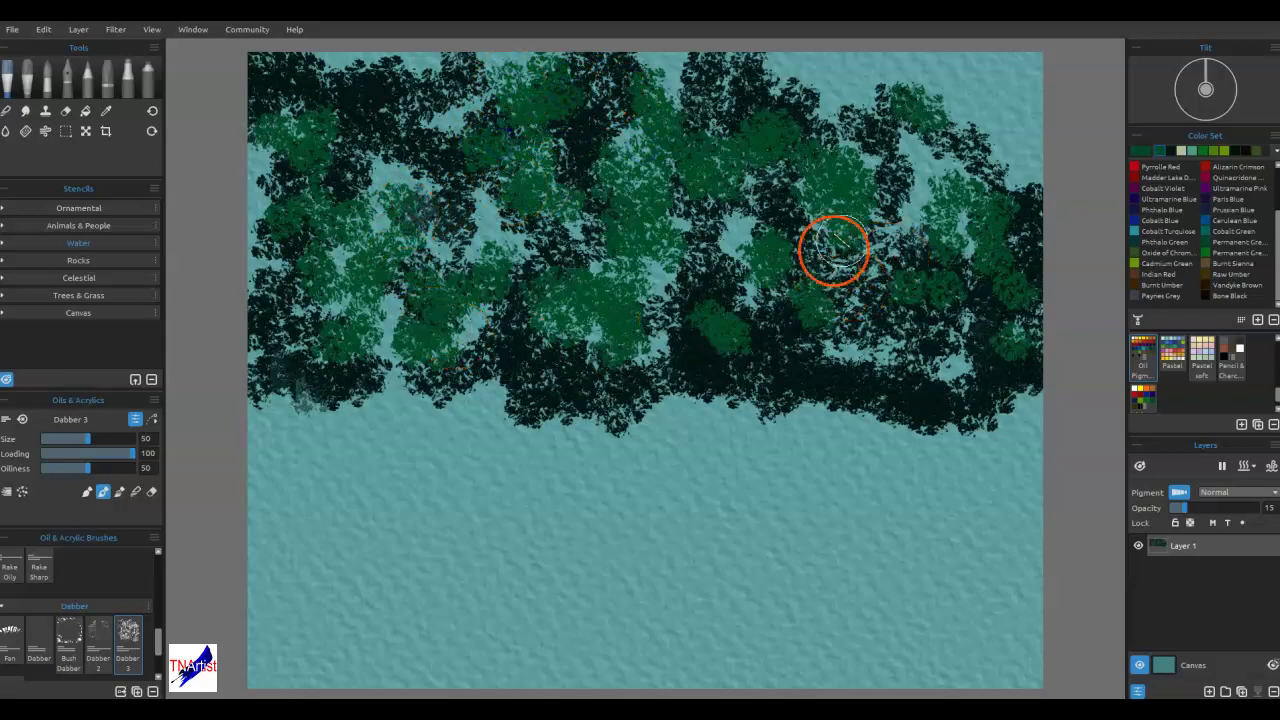
pyautogui.moveTo(982, 187)
pyautogui.mouseDown()
pyautogui.moveTo(1015, 170)
pyautogui.moveTo(1005, 145)
pyautogui.moveTo(814, 63)
pyautogui.mouseUp()
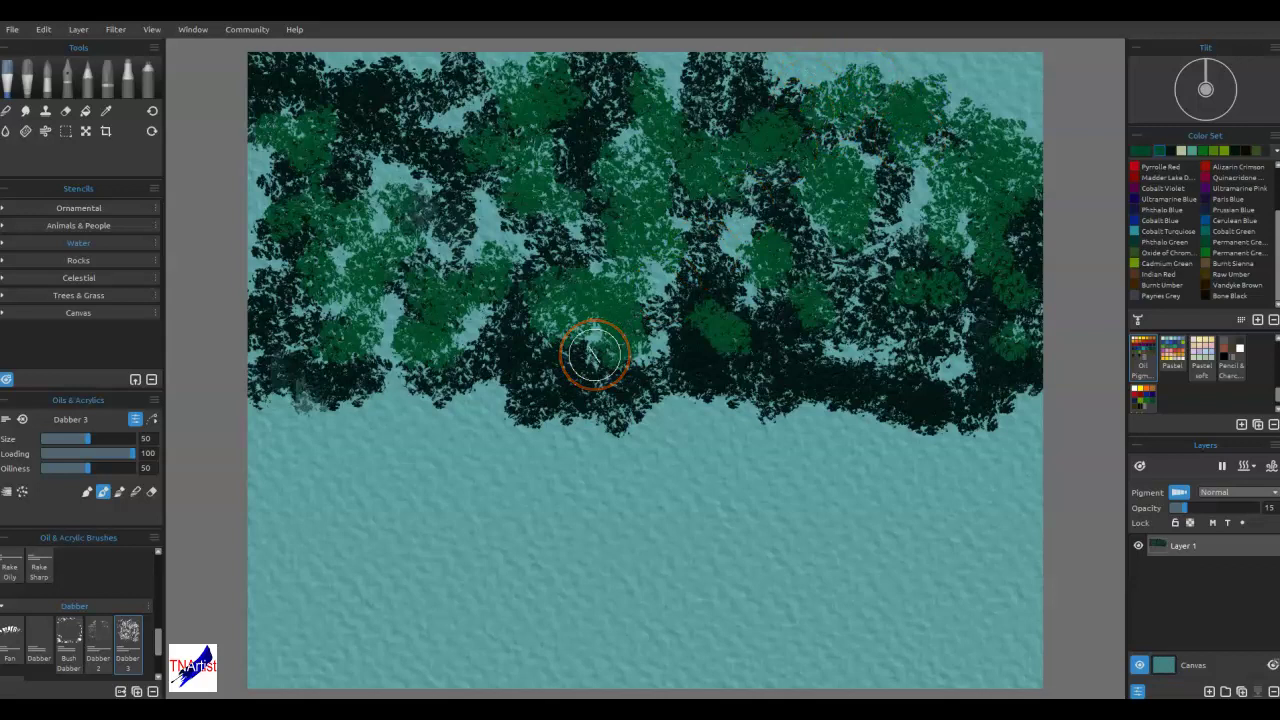
pyautogui.moveTo(286, 314)
pyautogui.mouseDown()
pyautogui.moveTo(245, 320)
pyautogui.moveTo(271, 372)
pyautogui.moveTo(245, 365)
pyautogui.moveTo(306, 365)
pyautogui.moveTo(334, 382)
pyautogui.moveTo(250, 416)
pyautogui.moveTo(325, 387)
pyautogui.moveTo(237, 385)
pyautogui.moveTo(263, 289)
pyautogui.mouseUp()
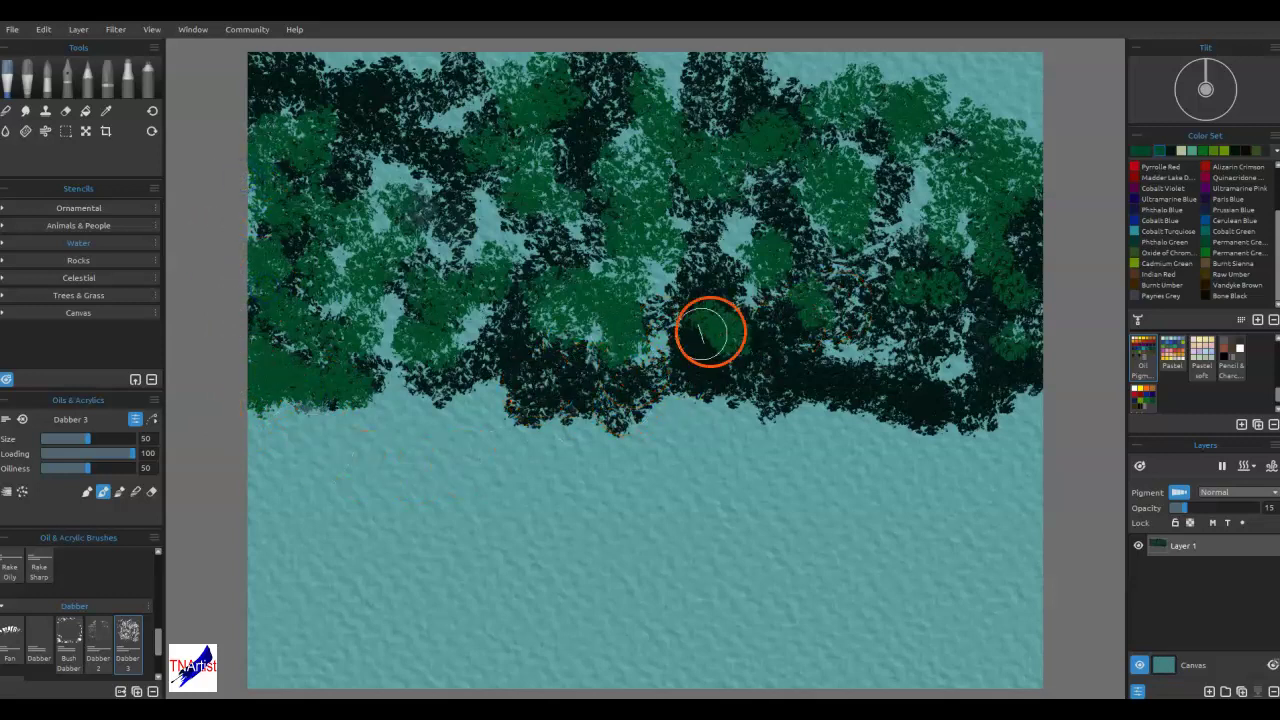
# - Pick the darker Permanent Green and dab a small leaf cluster into the foliage's lower right part
pyautogui.click(1192, 173)
pyautogui.click(1207, 242)
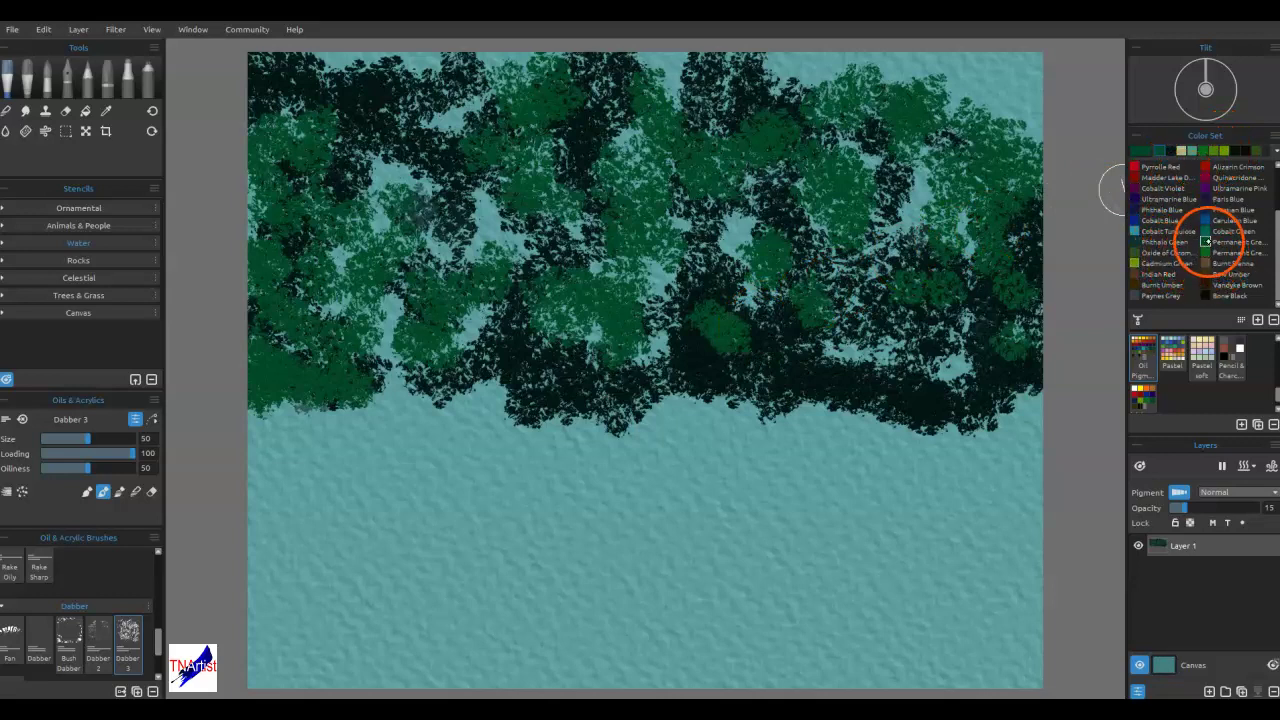
pyautogui.moveTo(936, 325); pyautogui.dragTo(903, 365)
# - Dab olive leaf clusters in Oxide of Chromium across the foliage
pyautogui.click(1136, 252)
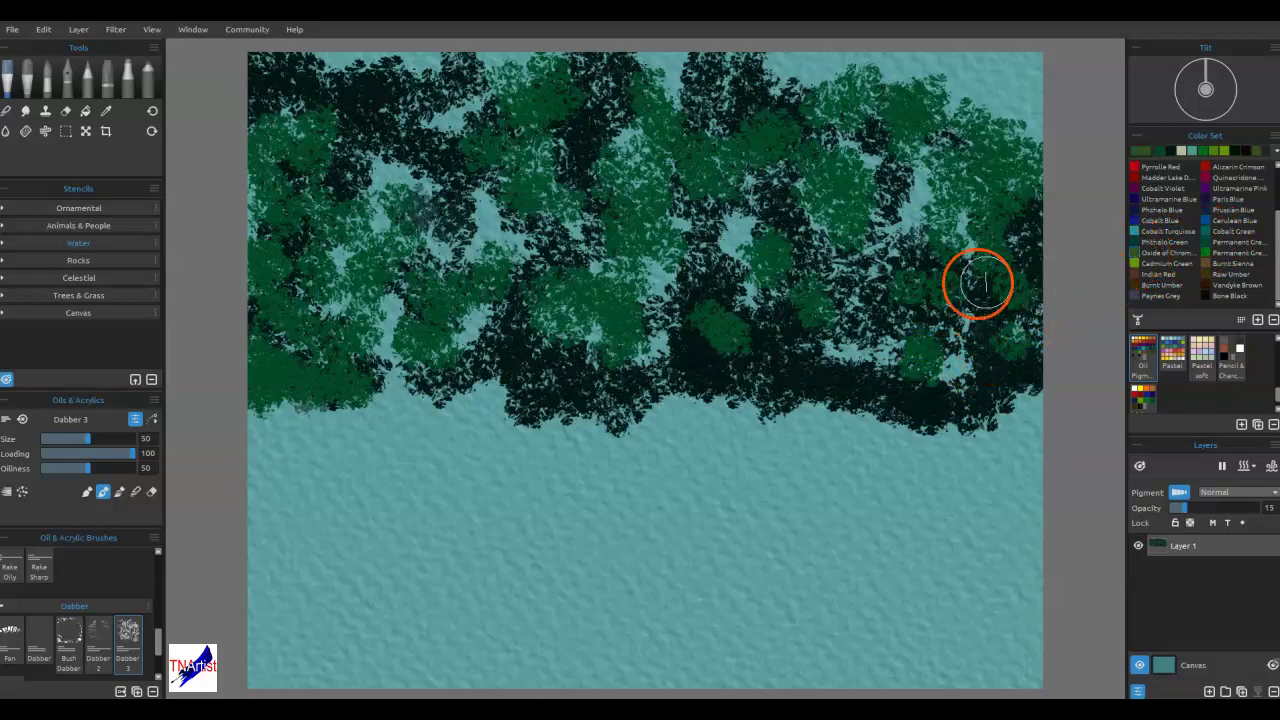
pyautogui.moveTo(763, 256)
pyautogui.mouseDown()
pyautogui.moveTo(812, 344)
pyautogui.moveTo(840, 350)
pyautogui.moveTo(858, 312)
pyautogui.moveTo(855, 368)
pyautogui.moveTo(887, 389)
pyautogui.moveTo(919, 386)
pyautogui.moveTo(749, 354)
pyautogui.moveTo(654, 298)
pyautogui.moveTo(667, 341)
pyautogui.moveTo(598, 372)
pyautogui.moveTo(487, 321)
pyautogui.moveTo(527, 244)
pyautogui.moveTo(485, 206)
pyautogui.moveTo(451, 241)
pyautogui.moveTo(421, 247)
pyautogui.moveTo(409, 352)
pyautogui.moveTo(371, 366)
pyautogui.moveTo(317, 361)
pyautogui.moveTo(260, 319)
pyautogui.moveTo(269, 187)
pyautogui.moveTo(343, 213)
pyautogui.moveTo(363, 293)
pyautogui.moveTo(478, 289)
pyautogui.moveTo(427, 123)
pyautogui.moveTo(450, 151)
pyautogui.moveTo(386, 171)
pyautogui.moveTo(441, 184)
pyautogui.moveTo(368, 222)
pyautogui.mouseUp()
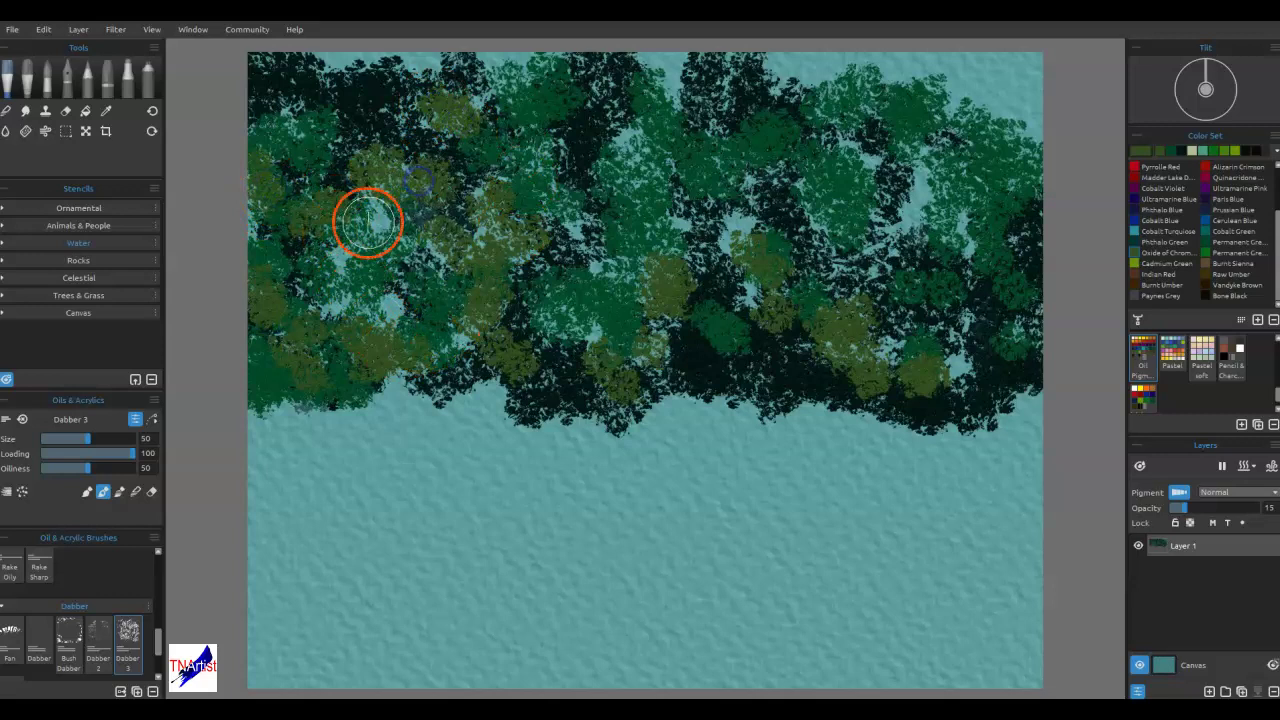
pyautogui.moveTo(774, 209)
pyautogui.mouseDown()
pyautogui.moveTo(908, 188)
pyautogui.moveTo(803, 194)
pyautogui.moveTo(718, 222)
pyautogui.mouseUp()
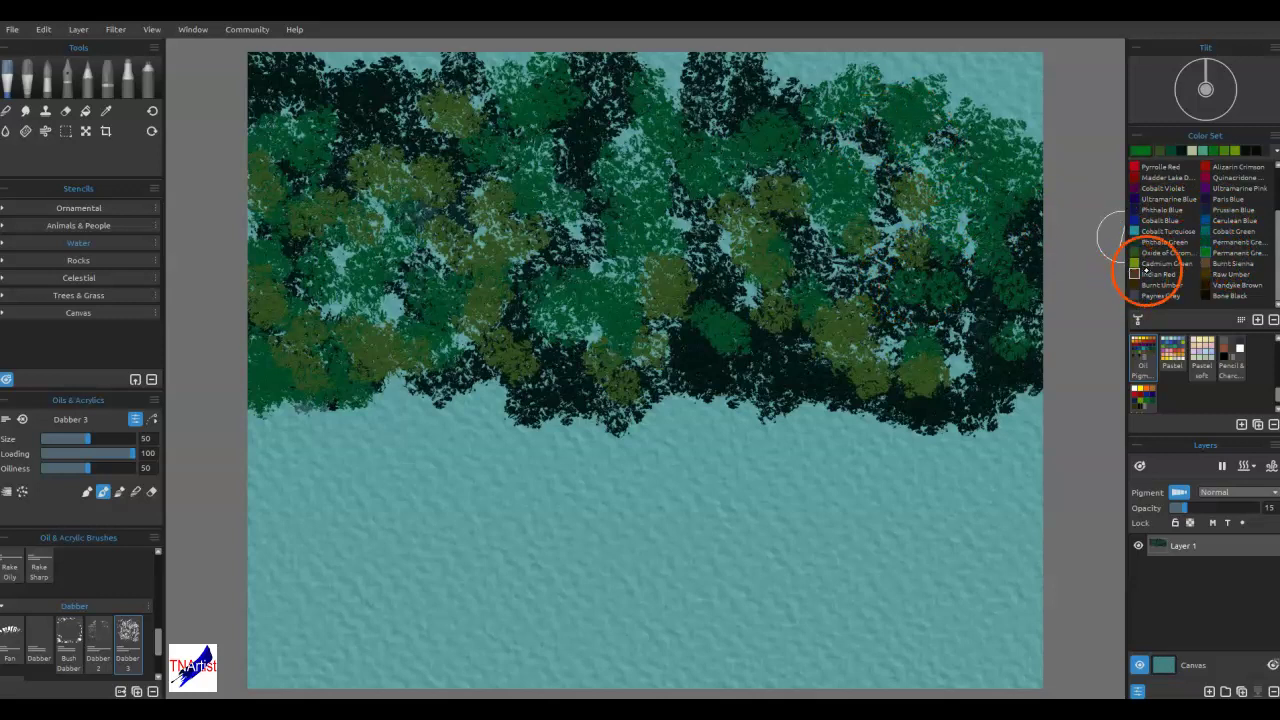
# - Dab bright Permanent Green leaf clusters over the right and central foliage, reducing the brush size for the smaller ones
pyautogui.moveTo(941, 117)
pyautogui.mouseDown()
pyautogui.moveTo(959, 157)
pyautogui.moveTo(970, 143)
pyautogui.moveTo(966, 163)
pyautogui.moveTo(1002, 207)
pyautogui.moveTo(974, 230)
pyautogui.moveTo(867, 141)
pyautogui.moveTo(872, 172)
pyautogui.moveTo(824, 132)
pyautogui.moveTo(815, 104)
pyautogui.moveTo(763, 86)
pyautogui.mouseUp()
pyautogui.moveTo(962, 305)
pyautogui.mouseDown()
pyautogui.moveTo(929, 286)
pyautogui.moveTo(977, 306)
pyautogui.moveTo(985, 340)
pyautogui.mouseUp()
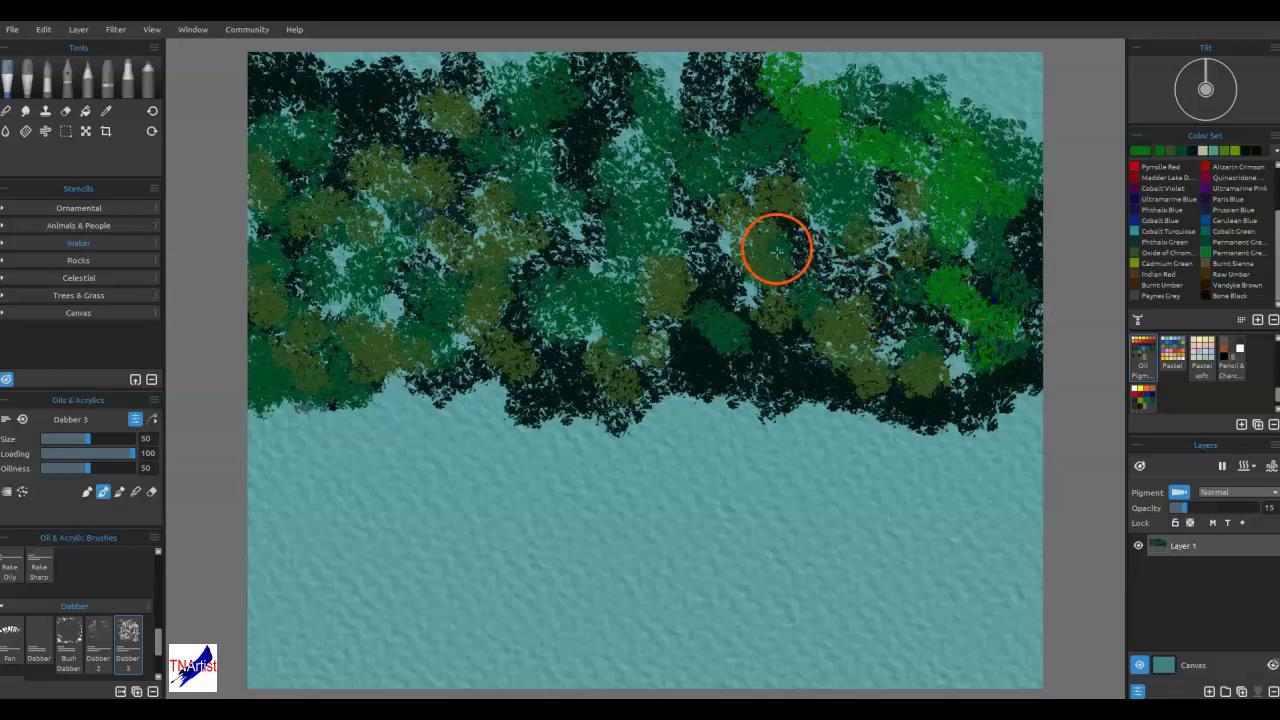
pyautogui.moveTo(745, 225)
pyautogui.mouseDown()
pyautogui.moveTo(712, 254)
pyautogui.moveTo(722, 181)
pyautogui.moveTo(700, 152)
pyautogui.moveTo(671, 175)
pyautogui.moveTo(665, 101)
pyautogui.moveTo(644, 76)
pyautogui.moveTo(618, 100)
pyautogui.mouseUp()
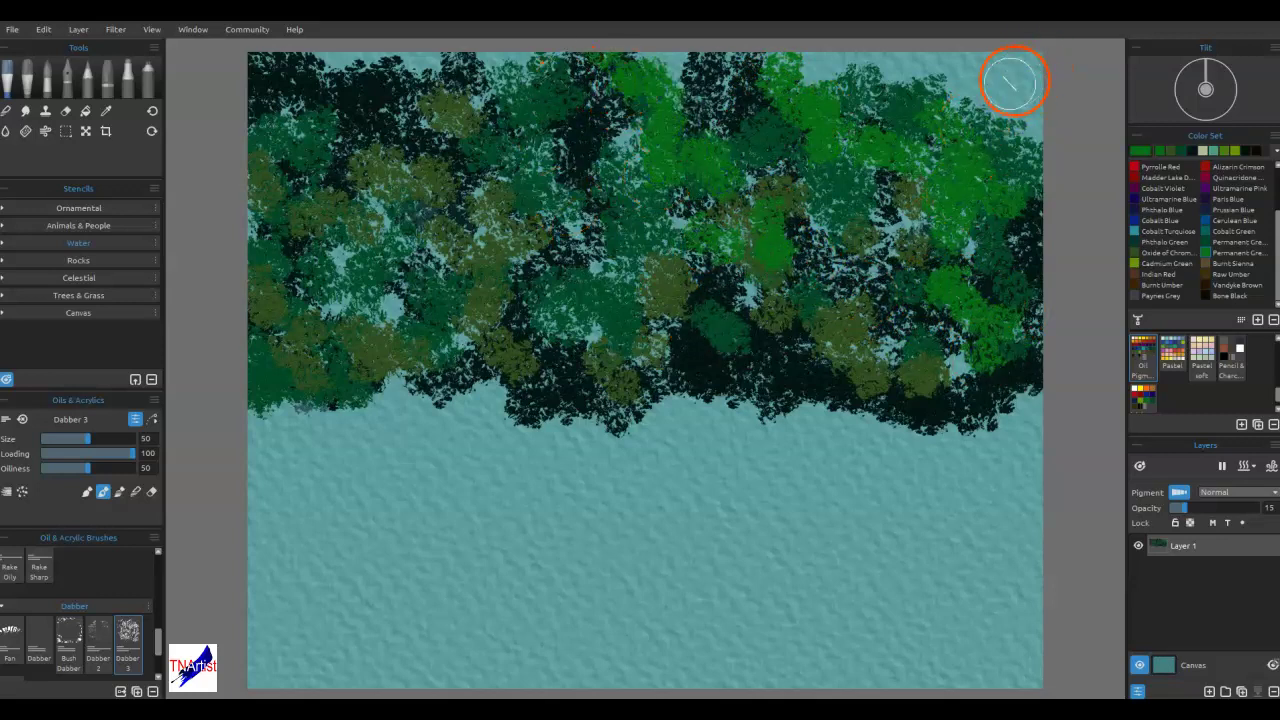
pyautogui.moveTo(668, 313); pyautogui.dragTo(728, 345)
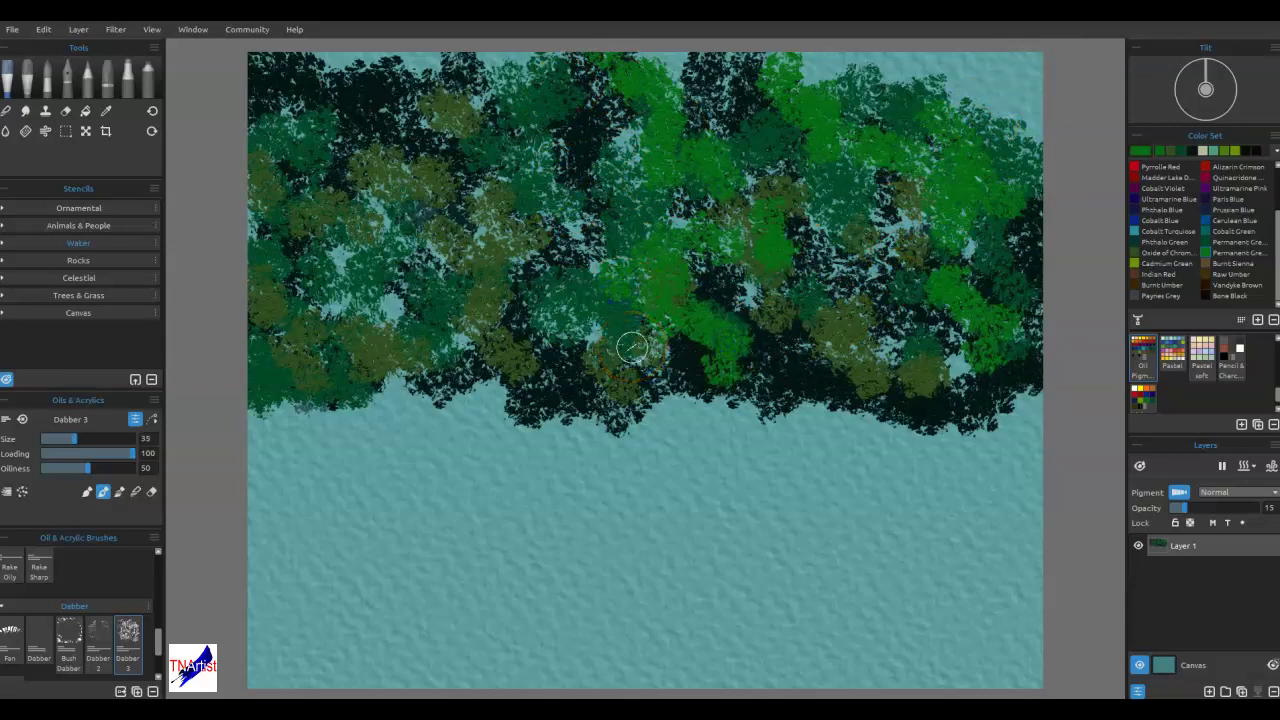
pyautogui.moveTo(641, 265)
pyautogui.mouseDown()
pyautogui.moveTo(639, 317)
pyautogui.moveTo(616, 352)
pyautogui.moveTo(678, 365)
pyautogui.moveTo(628, 323)
pyautogui.mouseUp()
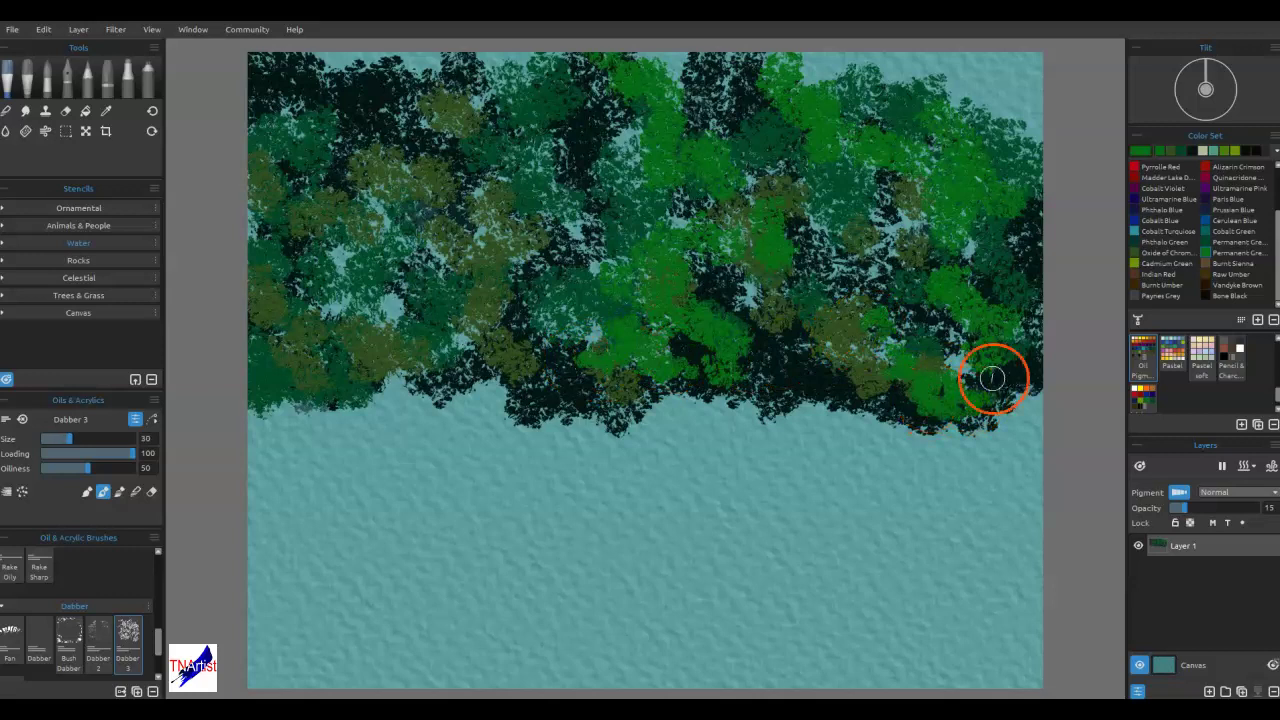
# - Set the brush size to 45 and dab bright green leaf clusters across the foliage's left half and lower right
pyautogui.press(']')
pyautogui.moveTo(540, 150)
pyautogui.mouseDown()
pyautogui.moveTo(463, 97)
pyautogui.moveTo(409, 104)
pyautogui.moveTo(379, 88)
pyautogui.moveTo(461, 270)
pyautogui.moveTo(424, 207)
pyautogui.moveTo(361, 166)
pyautogui.moveTo(323, 94)
pyautogui.moveTo(279, 303)
pyautogui.mouseUp()
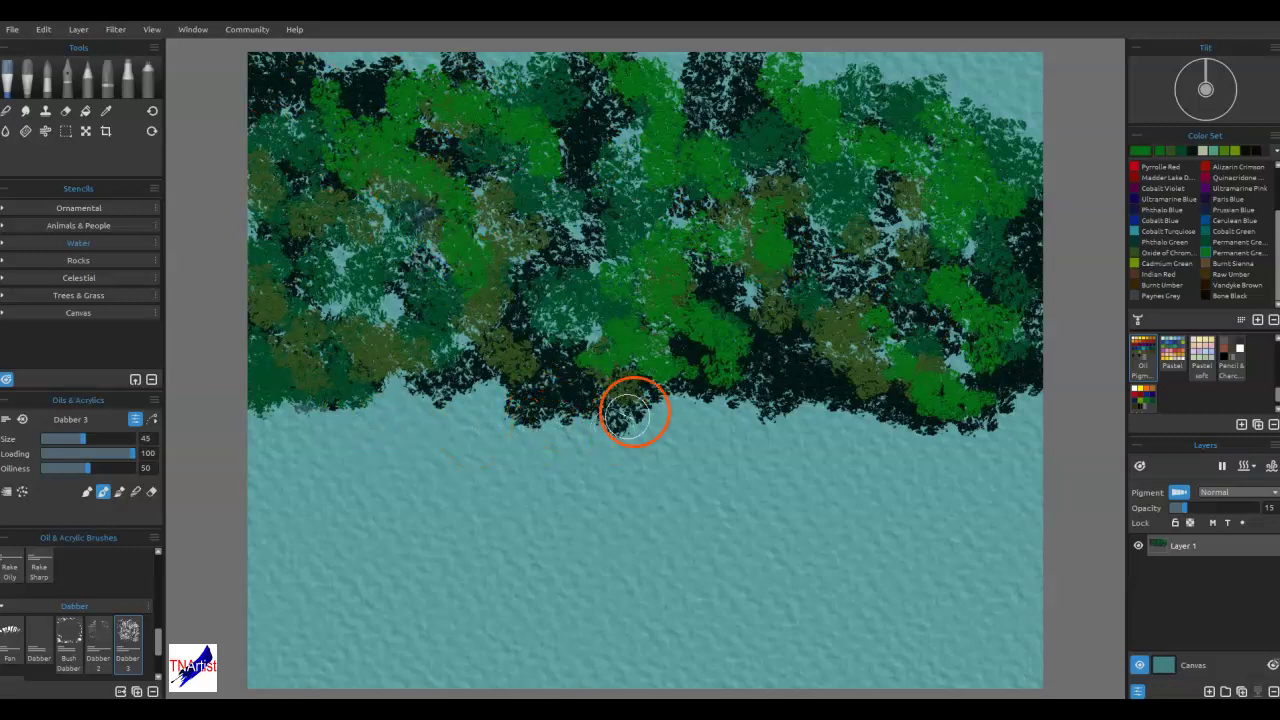
pyautogui.moveTo(838, 303)
pyautogui.mouseDown()
pyautogui.moveTo(909, 326)
pyautogui.moveTo(904, 297)
pyautogui.moveTo(929, 296)
pyautogui.moveTo(933, 340)
pyautogui.mouseUp()
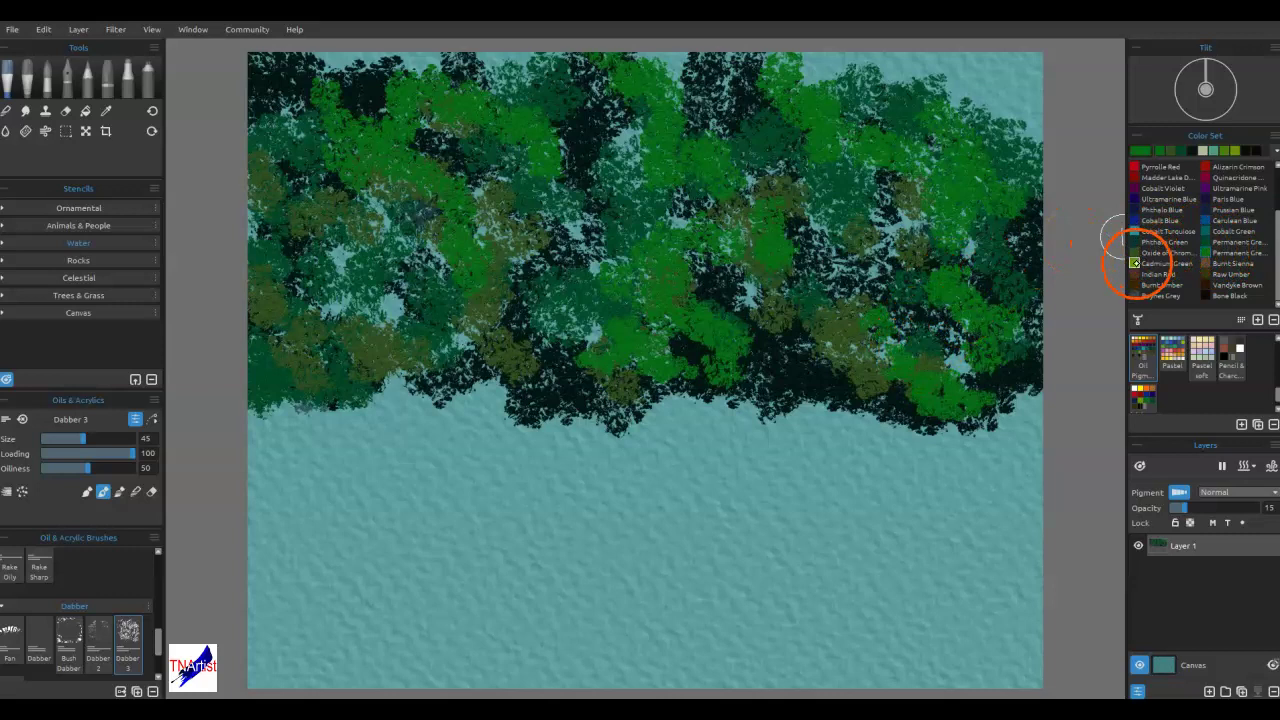
# - Pick Cadmium Green and dab small yellow-green highlights into the foliage's right side and centre
pyautogui.moveTo(895, 225)
pyautogui.mouseDown()
pyautogui.moveTo(906, 257)
pyautogui.moveTo(951, 237)
pyautogui.moveTo(974, 246)
pyautogui.moveTo(985, 293)
pyautogui.mouseUp()
pyautogui.click(988, 303)
pyautogui.click(733, 299)
pyautogui.click(764, 360)
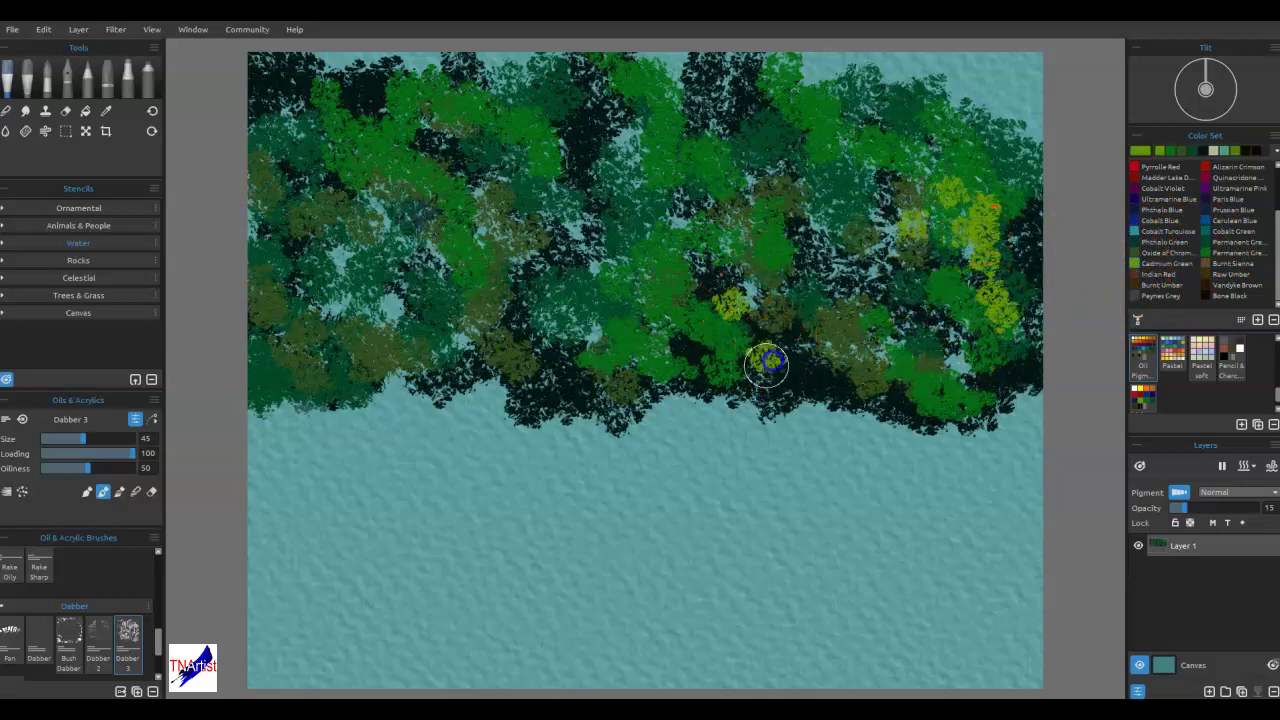
pyautogui.click(648, 100)
pyautogui.click(706, 128)
pyautogui.click(718, 170)
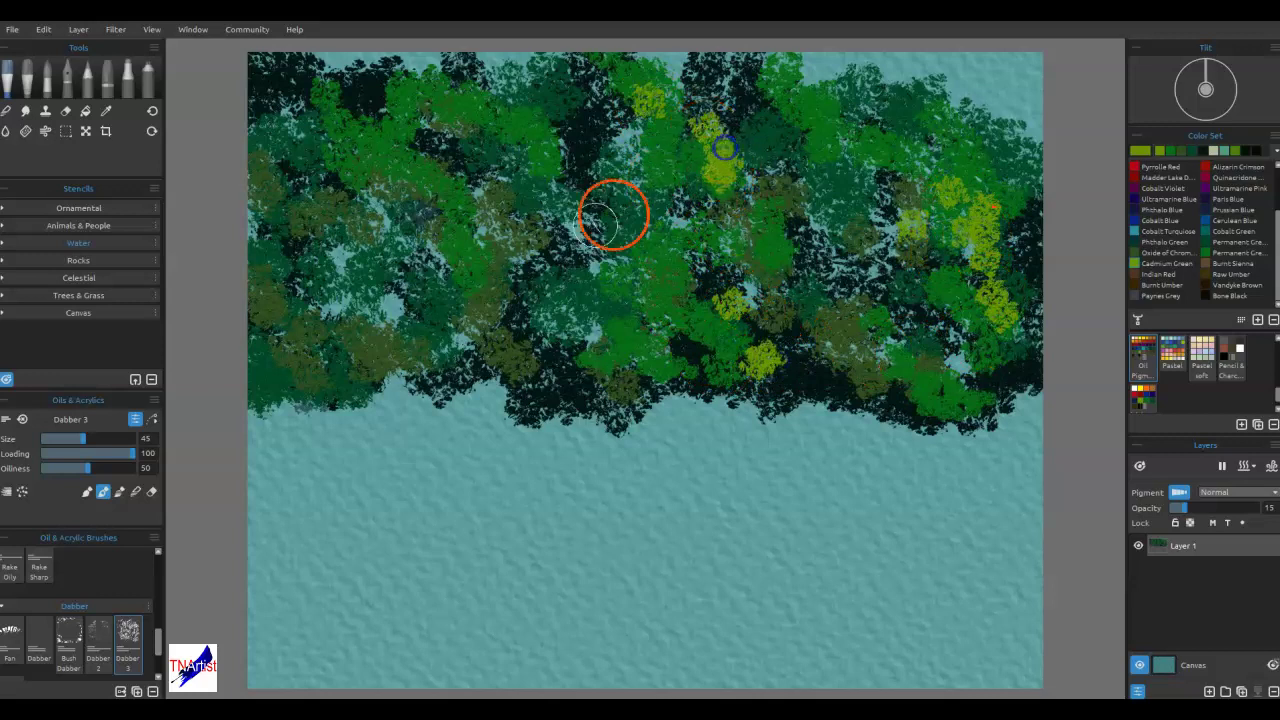
# - Dab small Cadmium Green highlights across the left half of the foliage
pyautogui.click(526, 205)
pyautogui.click(536, 234)
pyautogui.click(430, 145)
pyautogui.click(472, 172)
pyautogui.click(391, 338)
pyautogui.click(384, 305)
pyautogui.click(365, 277)
pyautogui.click(337, 332)
# - Dab more Cadmium Green highlights along the foliage's upper right edge
pyautogui.click(968, 108)
pyautogui.click(1005, 135)
pyautogui.click(1034, 178)
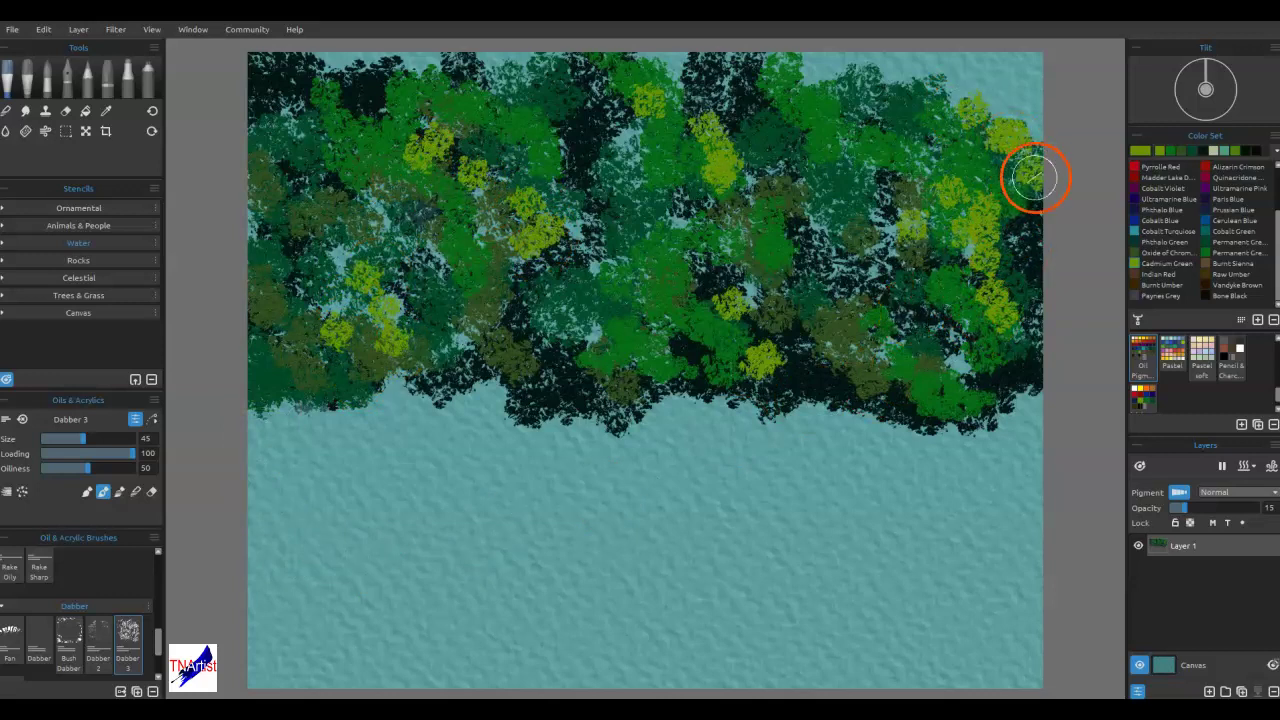
pyautogui.click(895, 286)
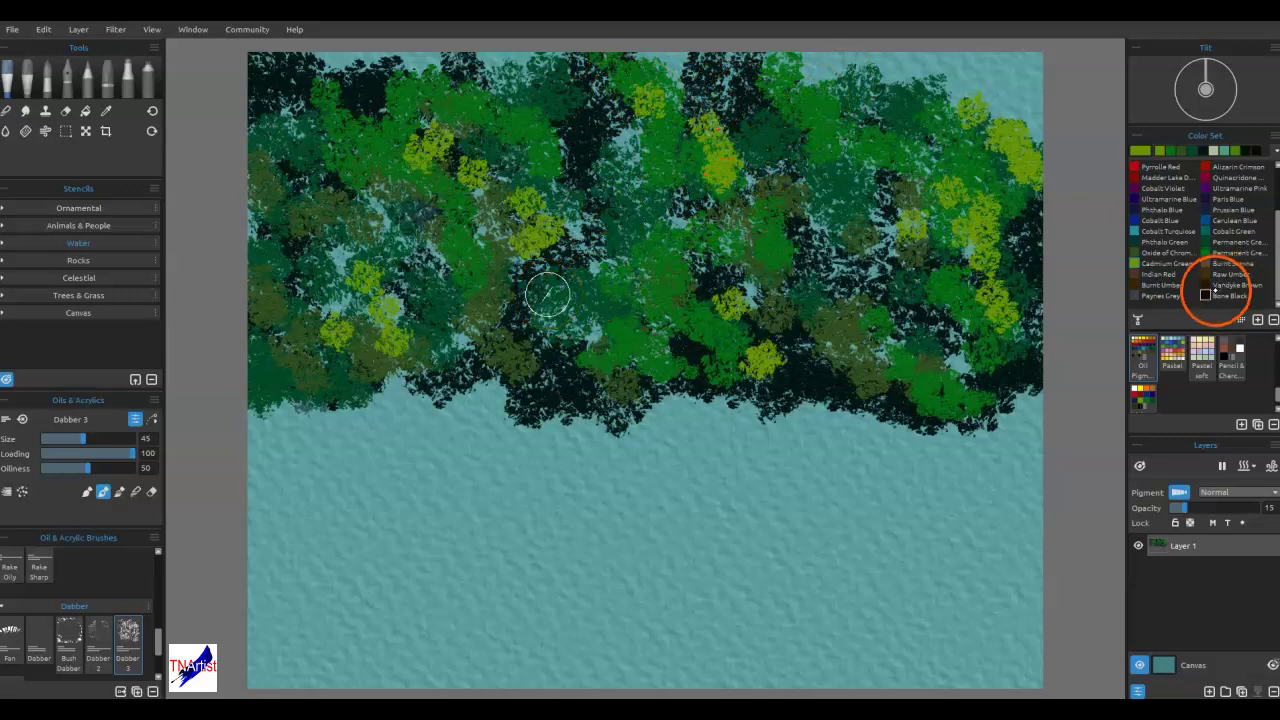
# - Pick Bone Black and dab dark shadow patches between the leaf clusters in the foliage's lower half
pyautogui.moveTo(801, 338)
pyautogui.mouseDown()
pyautogui.moveTo(782, 385)
pyautogui.moveTo(802, 376)
pyautogui.moveTo(815, 390)
pyautogui.moveTo(805, 310)
pyautogui.moveTo(773, 349)
pyautogui.moveTo(806, 302)
pyautogui.moveTo(701, 380)
pyautogui.moveTo(667, 353)
pyautogui.moveTo(656, 290)
pyautogui.moveTo(710, 273)
pyautogui.moveTo(533, 295)
pyautogui.moveTo(566, 252)
pyautogui.mouseUp()
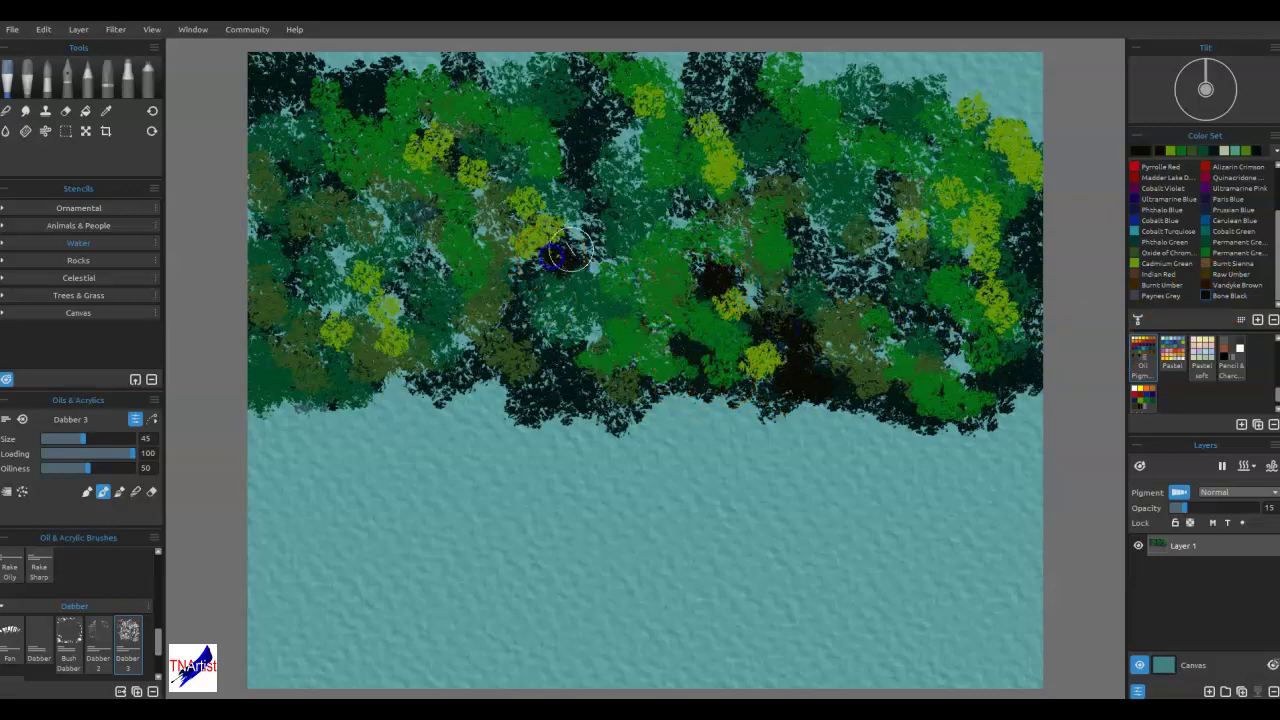
pyautogui.moveTo(547, 398)
pyautogui.mouseDown()
pyautogui.moveTo(517, 409)
pyautogui.moveTo(403, 389)
pyautogui.mouseUp()
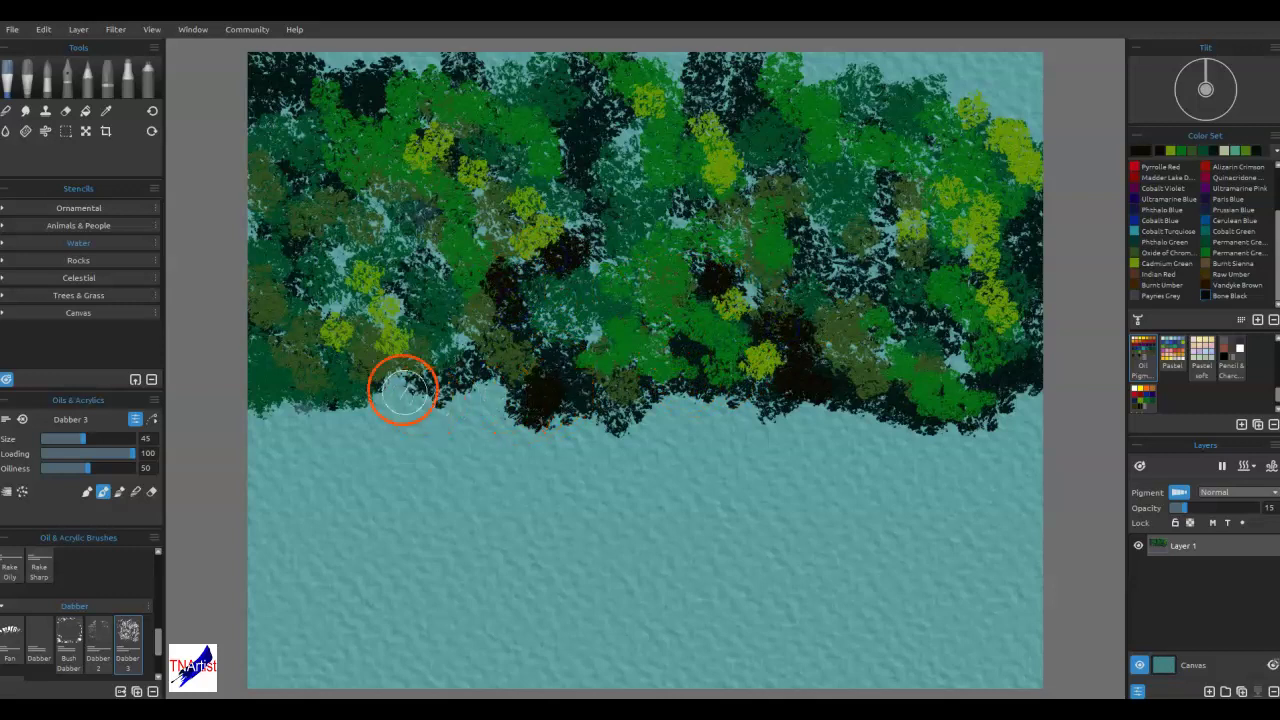
pyautogui.moveTo(917, 383)
pyautogui.mouseDown()
pyautogui.moveTo(988, 372)
pyautogui.moveTo(956, 363)
pyautogui.moveTo(961, 340)
pyautogui.moveTo(963, 372)
pyautogui.moveTo(1000, 380)
pyautogui.moveTo(993, 405)
pyautogui.moveTo(933, 319)
pyautogui.moveTo(881, 318)
pyautogui.mouseUp()
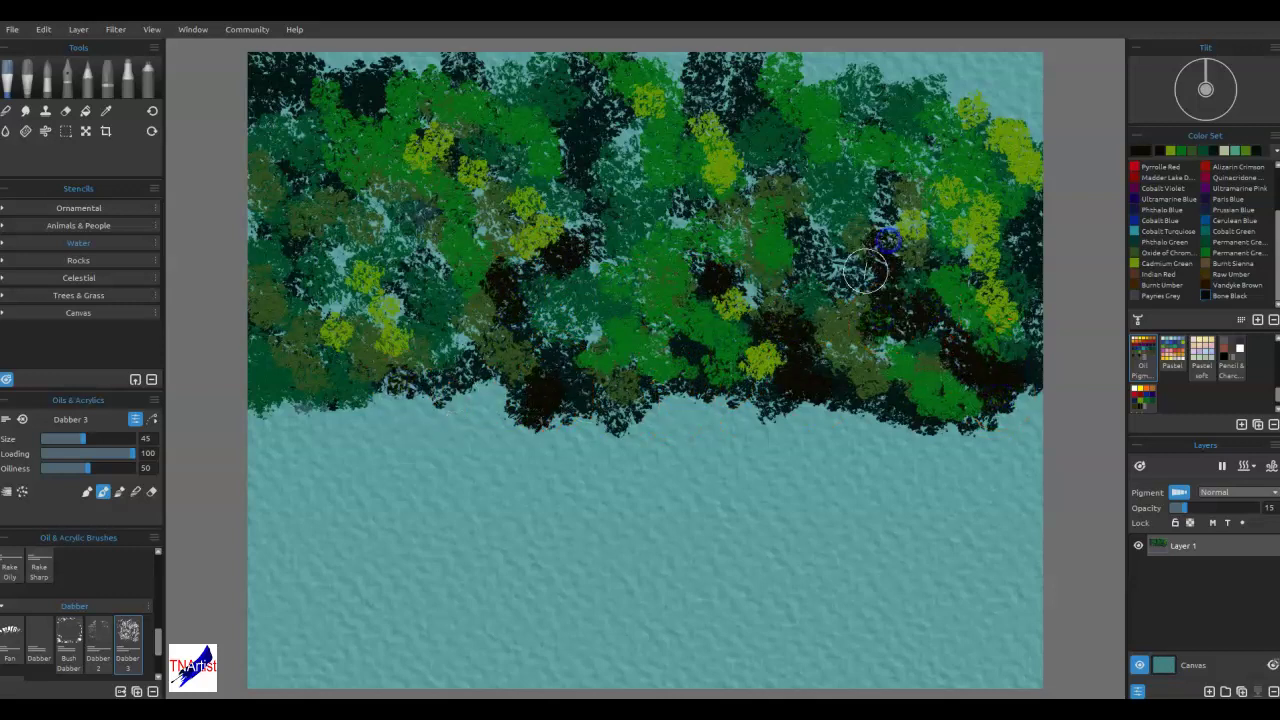
pyautogui.moveTo(277, 343)
pyautogui.mouseDown()
pyautogui.moveTo(342, 380)
pyautogui.moveTo(349, 352)
pyautogui.moveTo(423, 377)
pyautogui.moveTo(498, 323)
pyautogui.mouseUp()
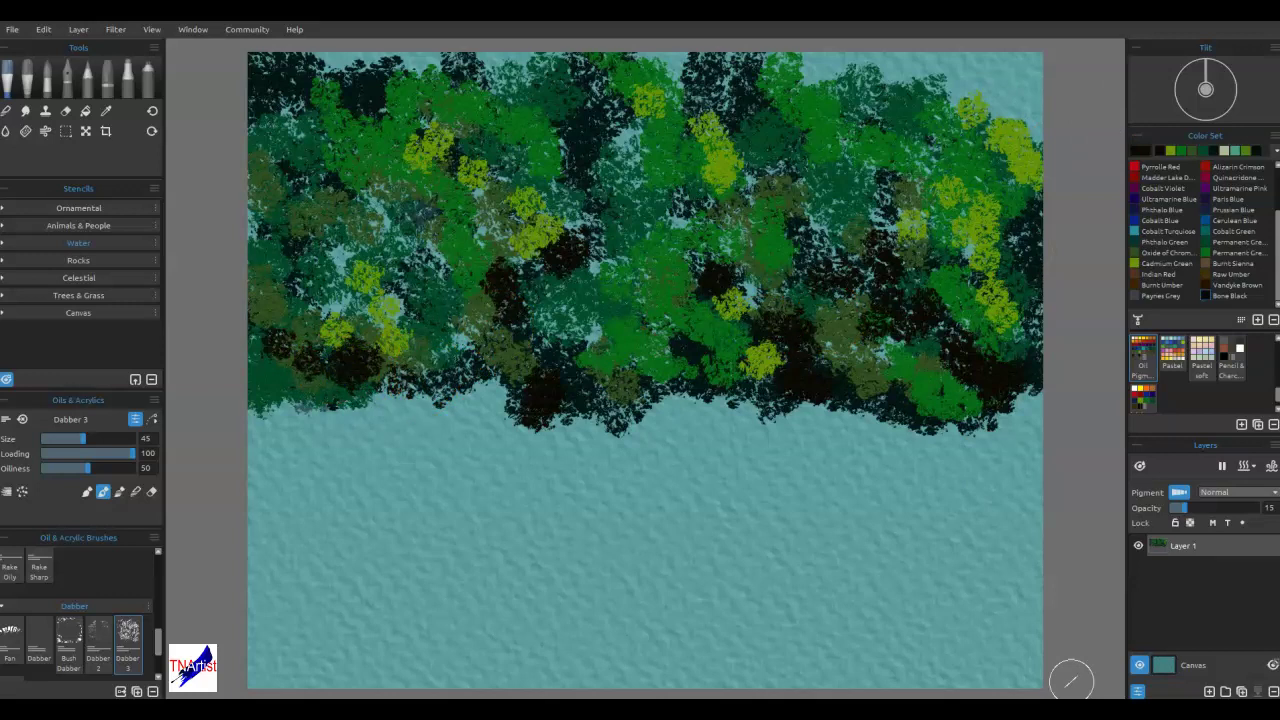
# - Darken the foliage's whole lower edge with Bone Black and dab a few shadows into the gaps at centre and left
pyautogui.moveTo(541, 264)
pyautogui.mouseDown()
pyautogui.moveTo(430, 334)
pyautogui.moveTo(487, 395)
pyautogui.mouseUp()
pyautogui.moveTo(362, 388)
pyautogui.mouseDown()
pyautogui.moveTo(409, 391)
pyautogui.moveTo(241, 400)
pyautogui.moveTo(810, 382)
pyautogui.moveTo(717, 390)
pyautogui.moveTo(845, 403)
pyautogui.mouseUp()
pyautogui.moveTo(1004, 389); pyautogui.dragTo(1021, 407)
pyautogui.moveTo(603, 250); pyautogui.dragTo(607, 259)
pyautogui.click(578, 337)
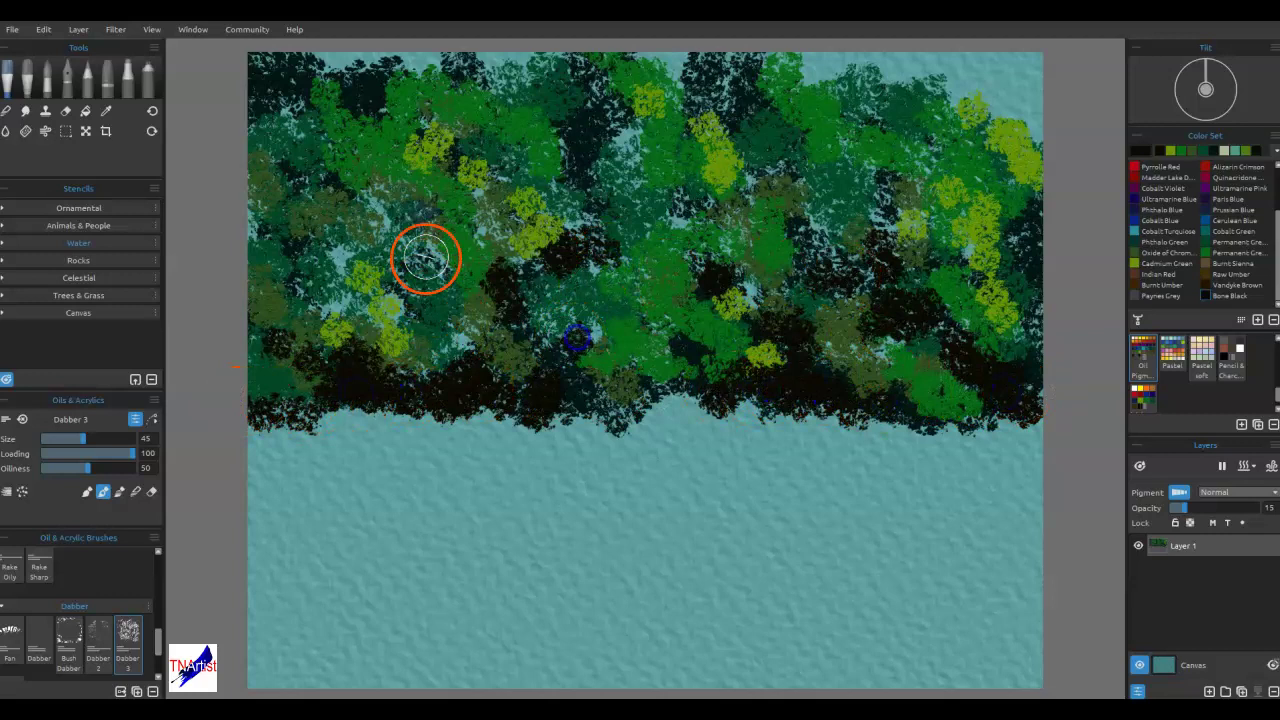
pyautogui.click(430, 245)
pyautogui.click(370, 236)
pyautogui.moveTo(636, 450); pyautogui.dragTo(594, 423)
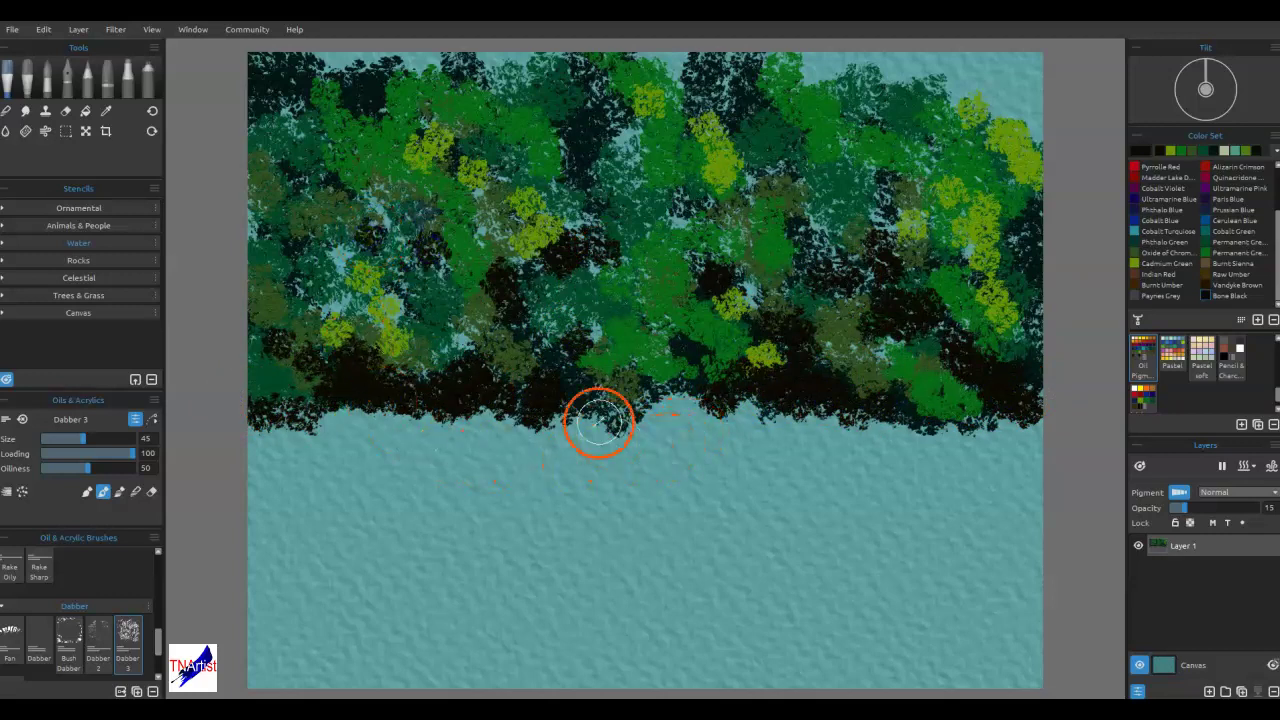
# - Switch to the Textured blend brush and soften the leaf clusters in the foliage's lower right part
pyautogui.click(8, 130)
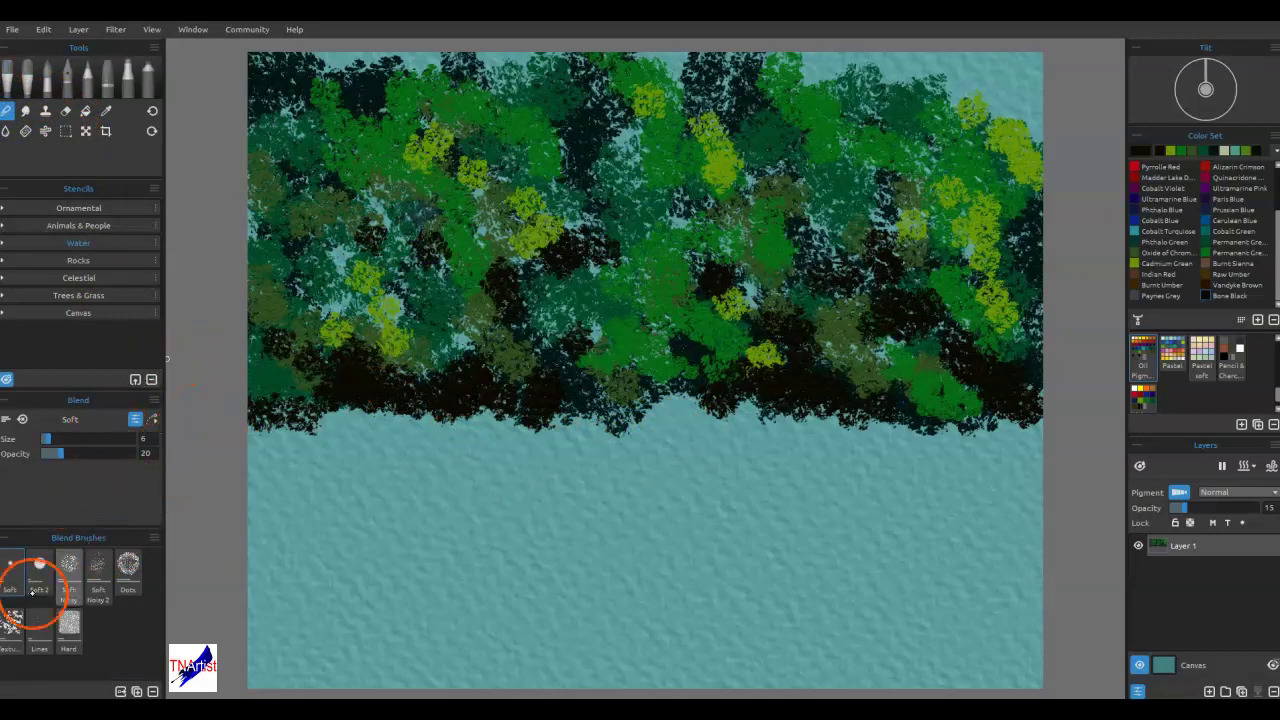
pyautogui.click(13, 622)
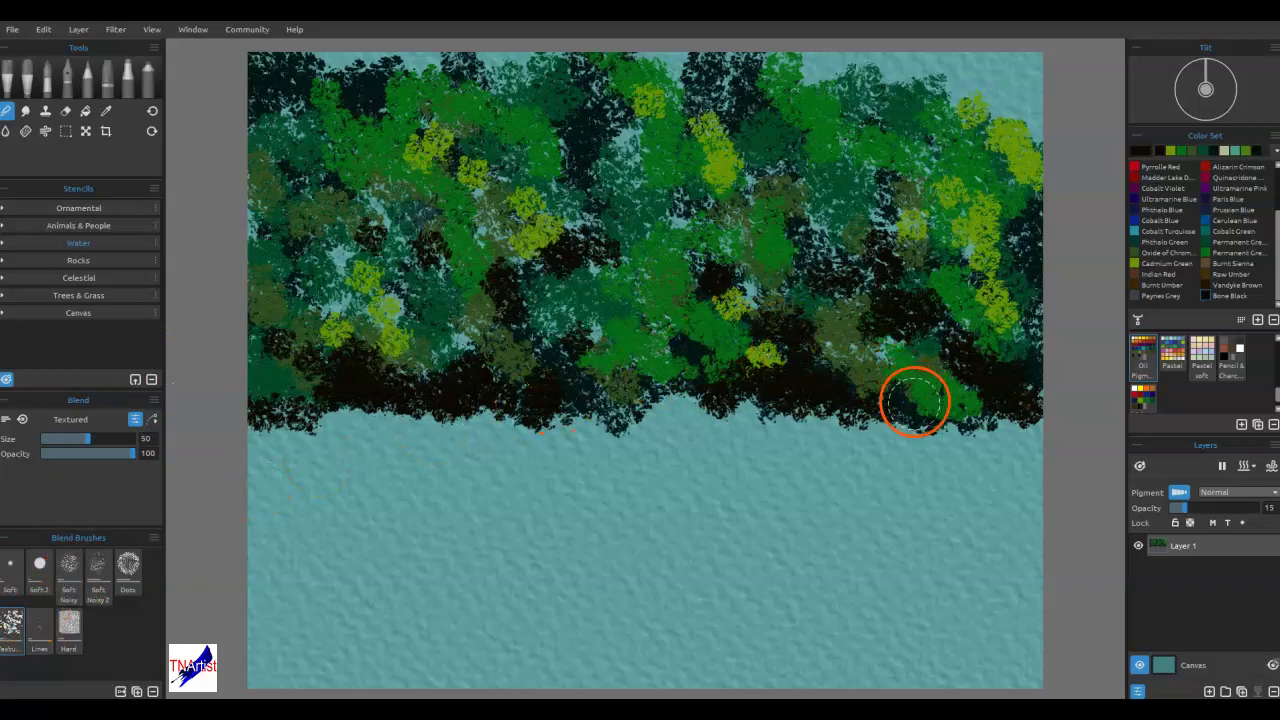
pyautogui.moveTo(843, 425); pyautogui.dragTo(900, 386)
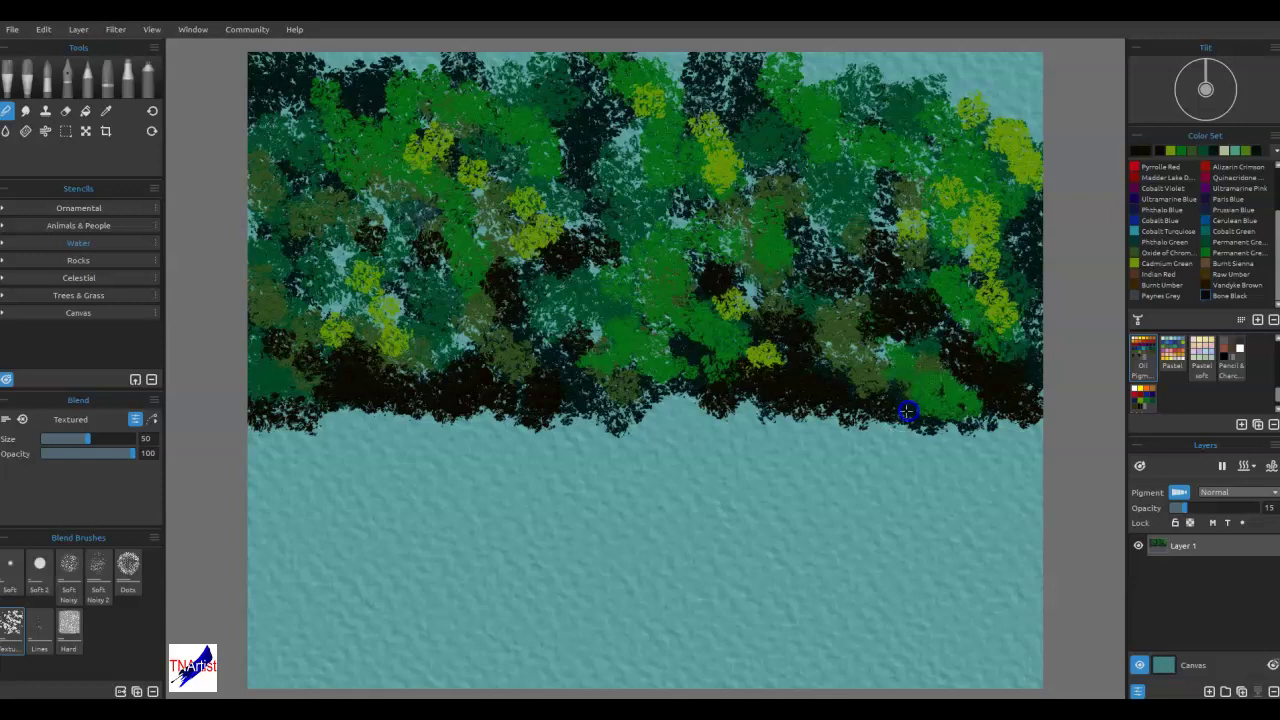
pyautogui.moveTo(834, 374)
pyautogui.mouseDown()
pyautogui.moveTo(836, 333)
pyautogui.moveTo(806, 343)
pyautogui.moveTo(816, 326)
pyautogui.moveTo(796, 327)
pyautogui.moveTo(792, 372)
pyautogui.mouseUp()
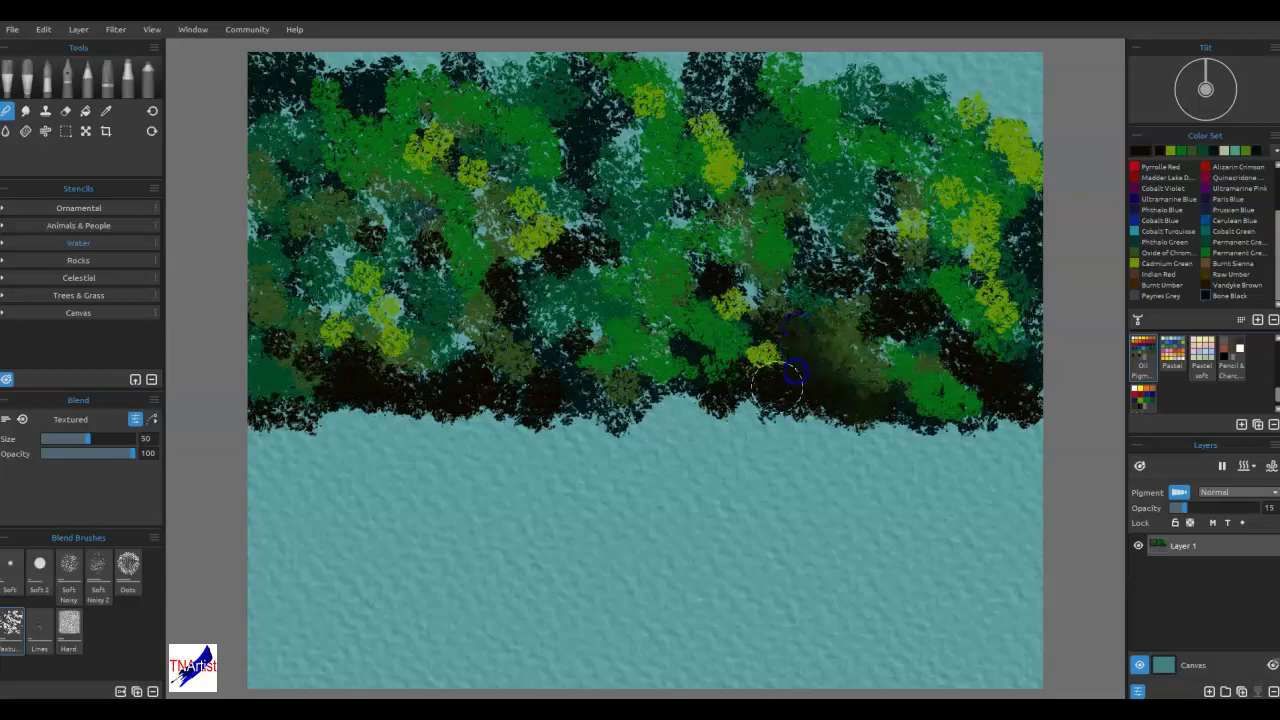
pyautogui.click(716, 343)
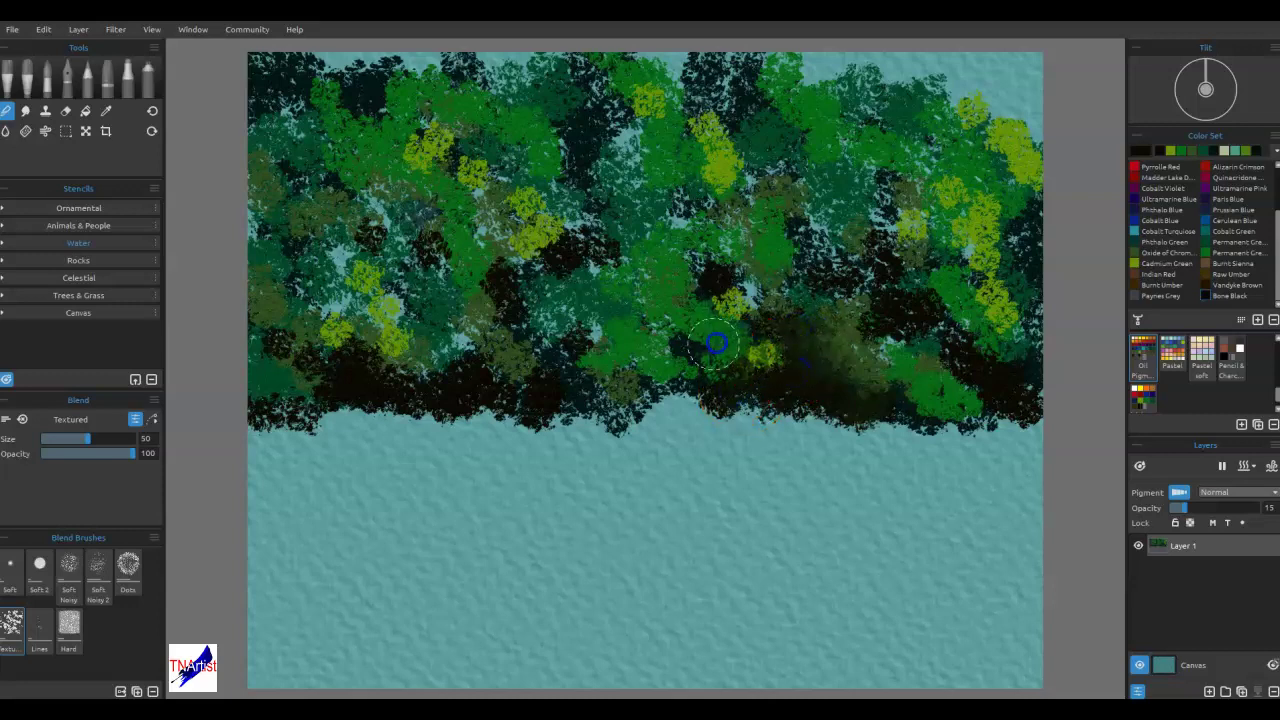
pyautogui.moveTo(708, 332); pyautogui.dragTo(727, 303)
pyautogui.moveTo(972, 240)
pyautogui.mouseDown()
pyautogui.moveTo(994, 266)
pyautogui.moveTo(997, 321)
pyautogui.moveTo(935, 314)
pyautogui.moveTo(886, 340)
pyautogui.mouseUp()
pyautogui.click(980, 365)
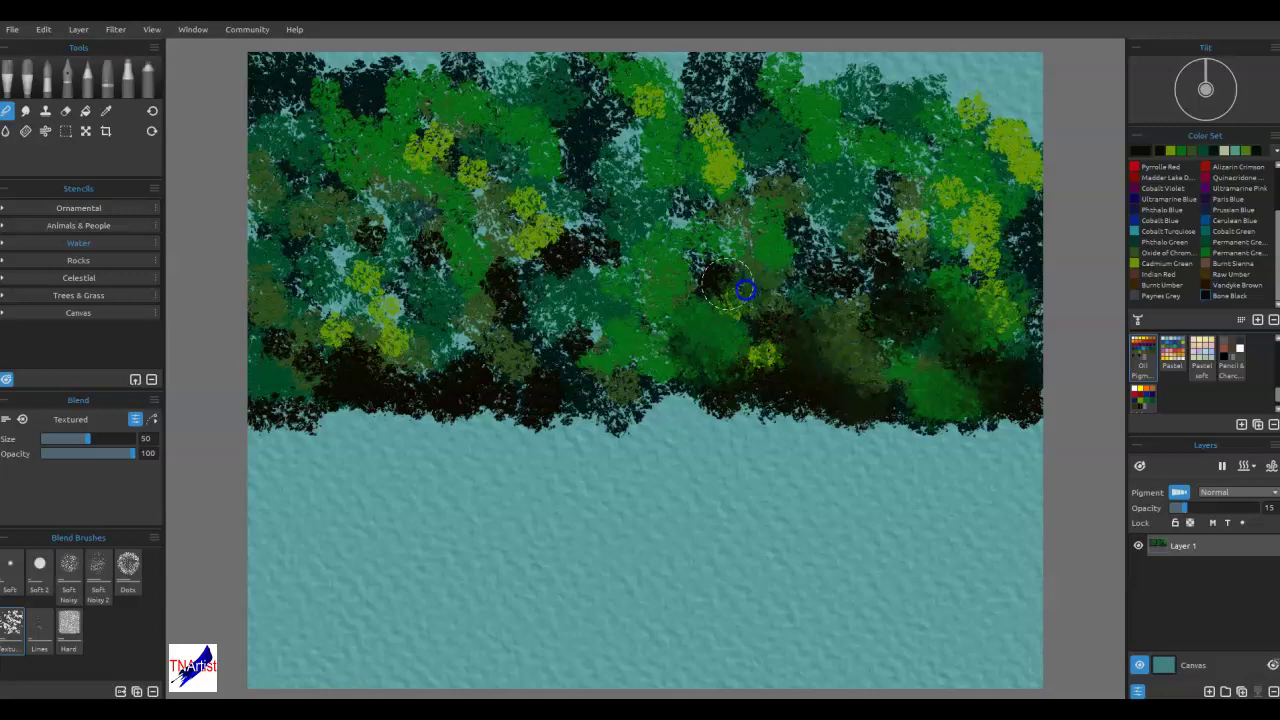
# - Blend the foliage's central clusters upward to the canvas's top edge, covering the teal gaps
pyautogui.moveTo(709, 245)
pyautogui.mouseDown()
pyautogui.moveTo(728, 230)
pyautogui.moveTo(690, 224)
pyautogui.mouseUp()
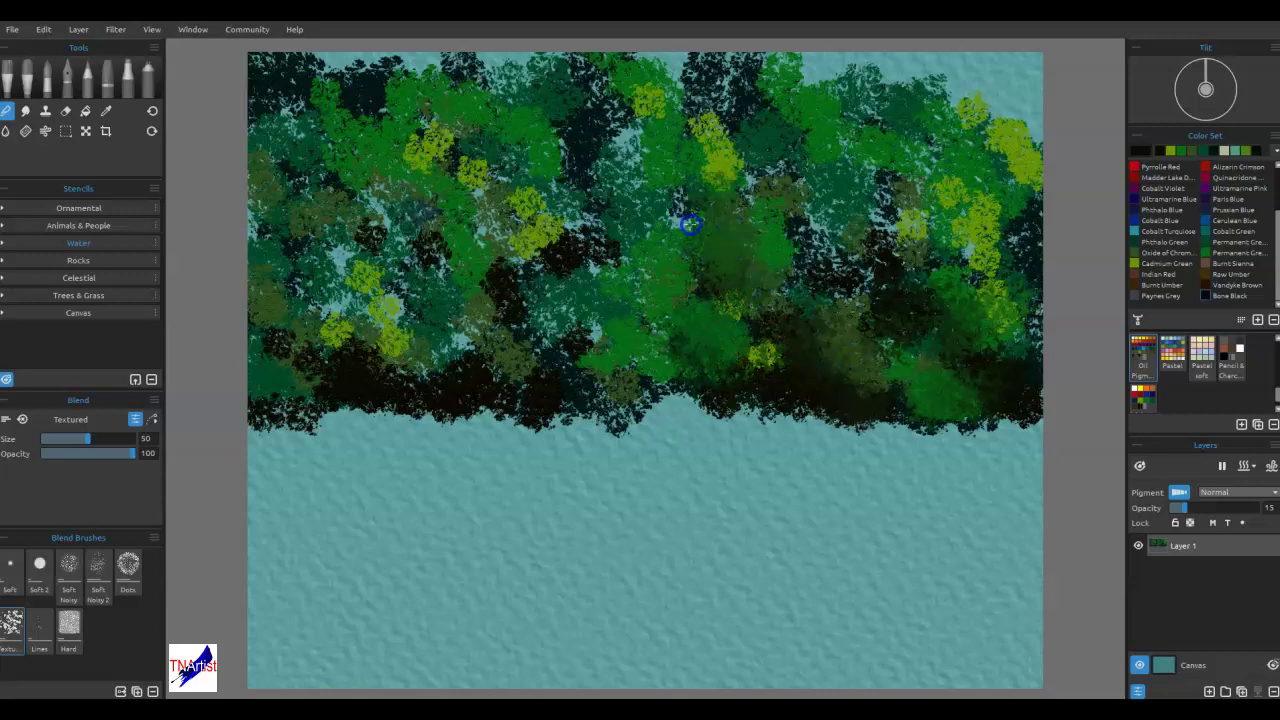
pyautogui.moveTo(721, 161); pyautogui.dragTo(697, 125)
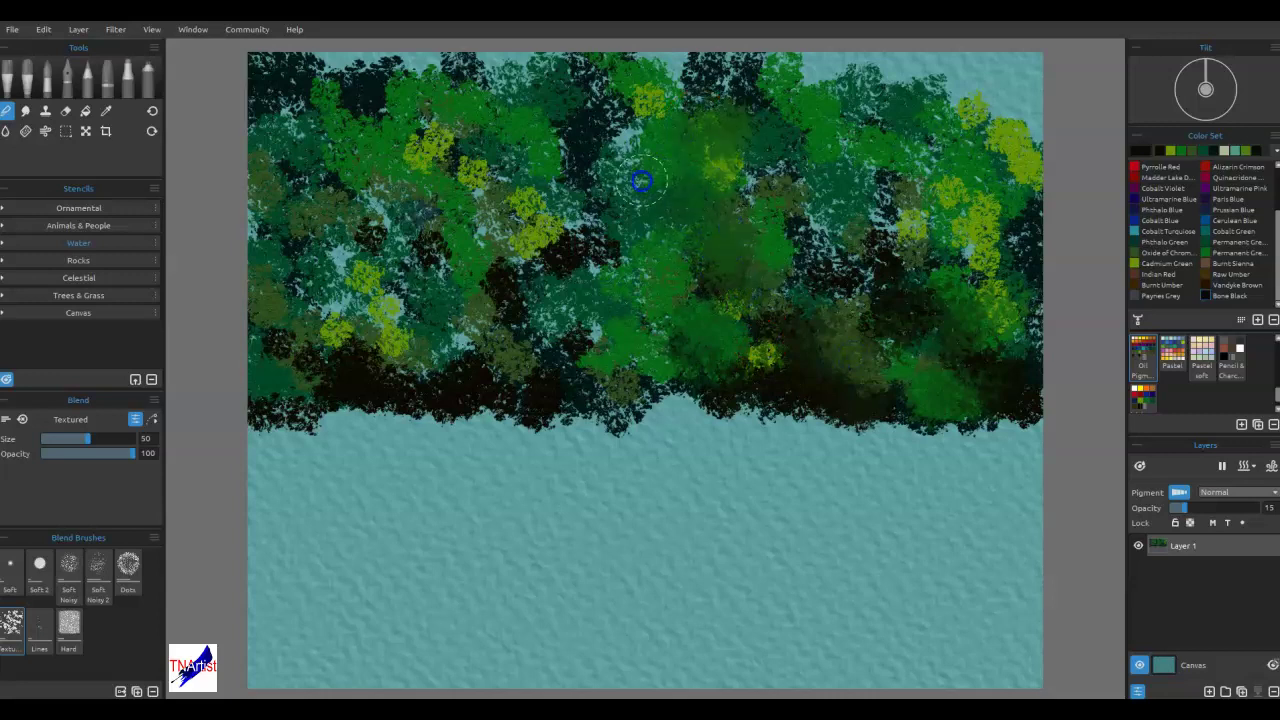
pyautogui.moveTo(641, 181); pyautogui.dragTo(621, 141)
pyautogui.moveTo(624, 95); pyautogui.dragTo(569, 84)
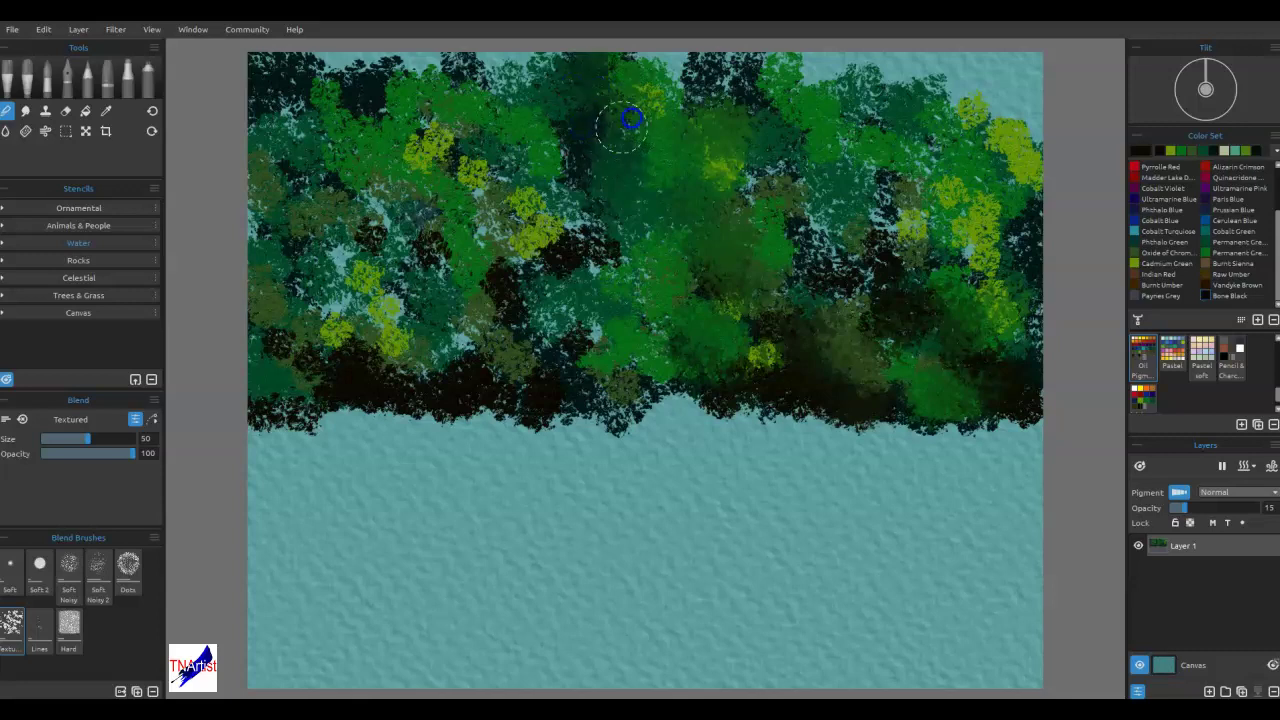
# - Blend the lower central clusters and the right side of the foliage up to its upper right edge
pyautogui.moveTo(627, 291); pyautogui.dragTo(663, 320)
pyautogui.moveTo(692, 390); pyautogui.dragTo(713, 390)
pyautogui.moveTo(876, 254); pyautogui.dragTo(882, 249)
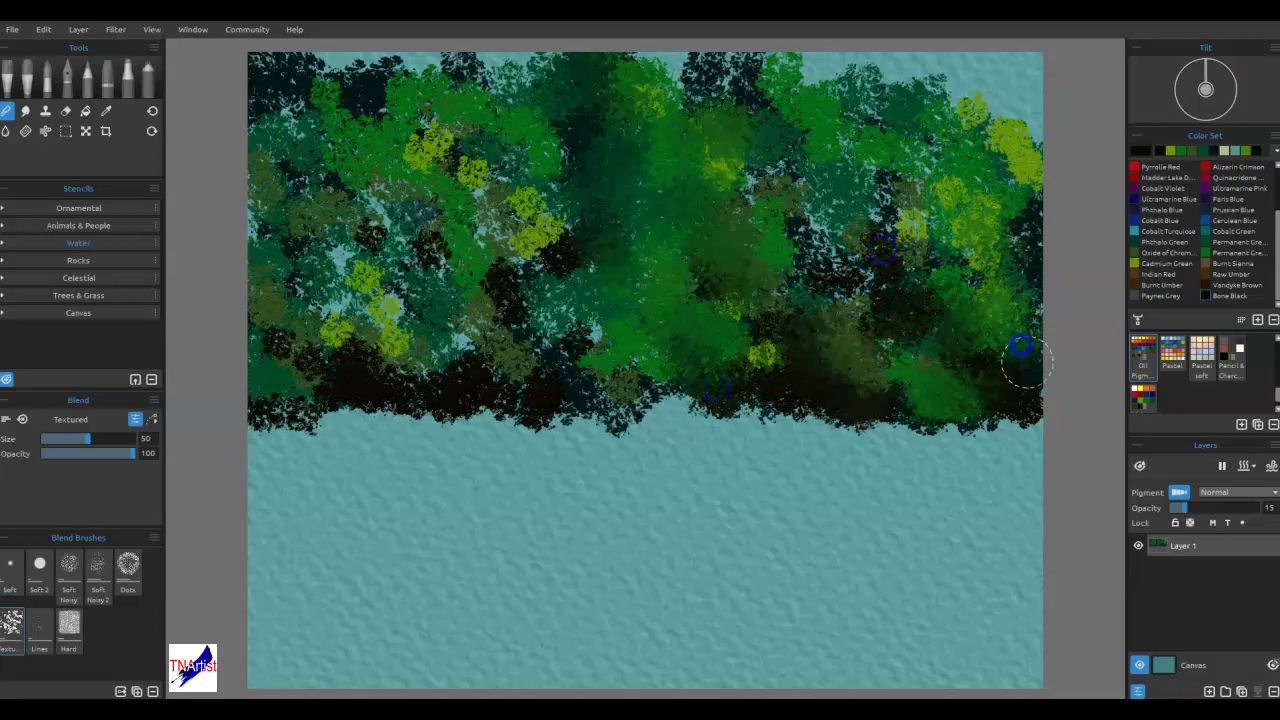
pyautogui.moveTo(1030, 154)
pyautogui.mouseDown()
pyautogui.moveTo(915, 88)
pyautogui.moveTo(874, 115)
pyautogui.mouseUp()
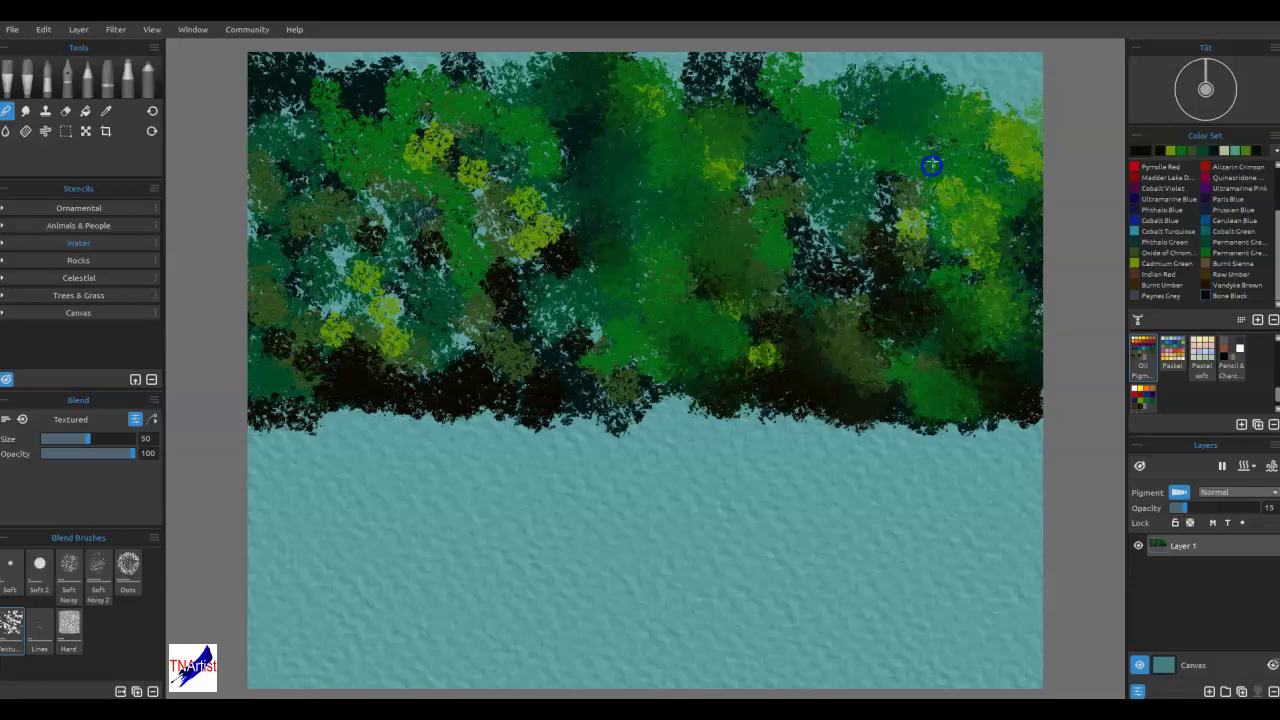
pyautogui.moveTo(908, 222); pyautogui.dragTo(845, 259)
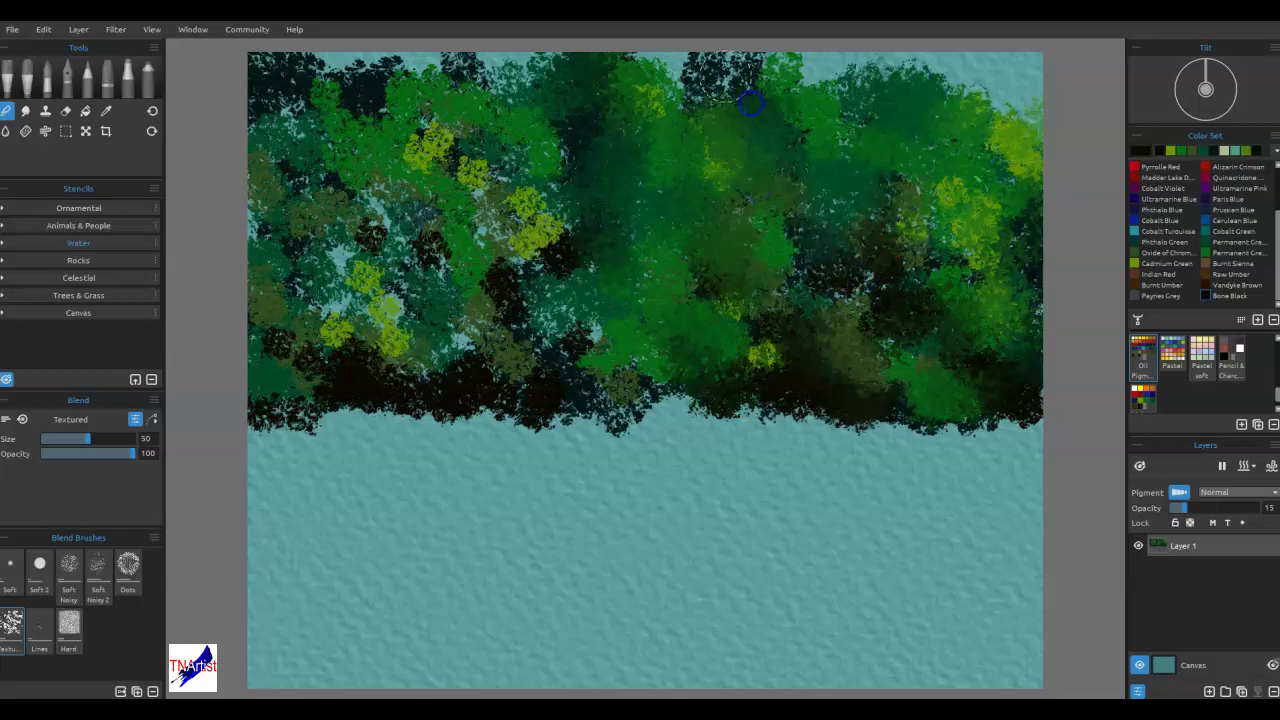
# - Blend the leaf clusters along the foliage's top from the centre to the upper left corner and down into the left-centre highlights
pyautogui.moveTo(685, 65); pyautogui.dragTo(602, 118)
pyautogui.moveTo(496, 118); pyautogui.dragTo(538, 158)
pyautogui.moveTo(460, 162)
pyautogui.mouseDown()
pyautogui.moveTo(450, 172)
pyautogui.moveTo(480, 172)
pyautogui.mouseUp()
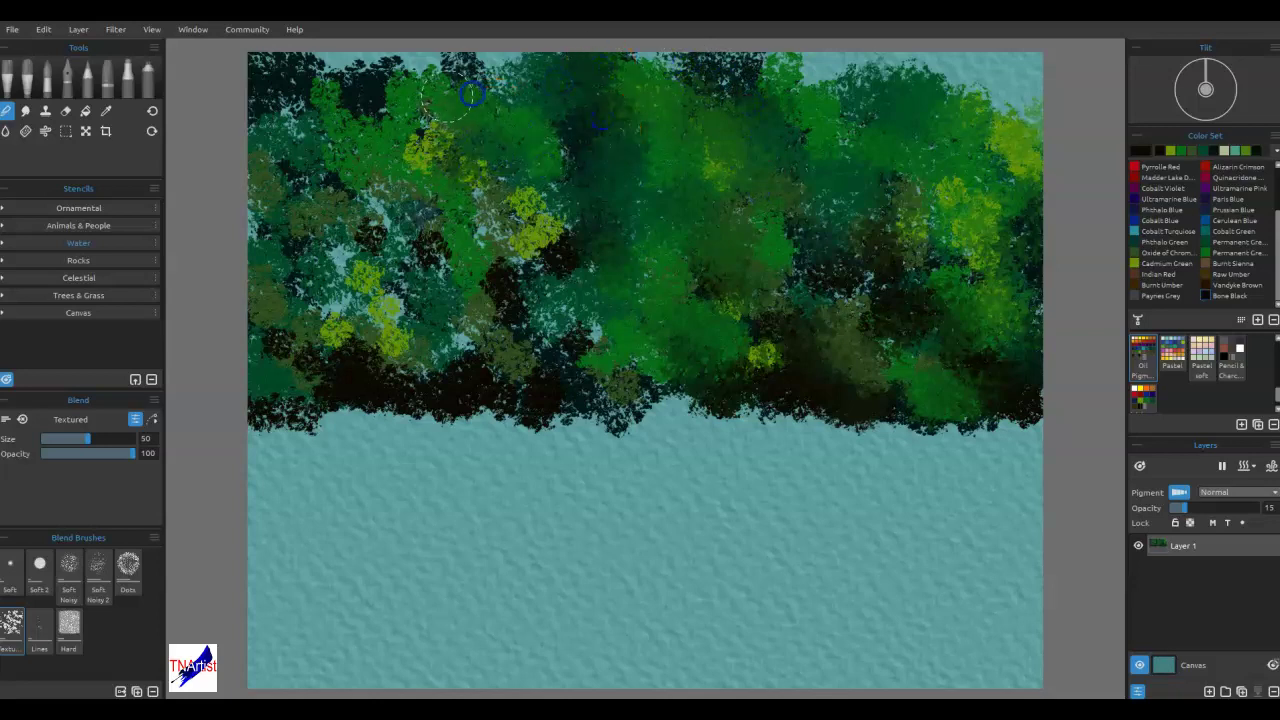
pyautogui.moveTo(338, 89)
pyautogui.mouseDown()
pyautogui.moveTo(287, 84)
pyautogui.moveTo(284, 116)
pyautogui.mouseUp()
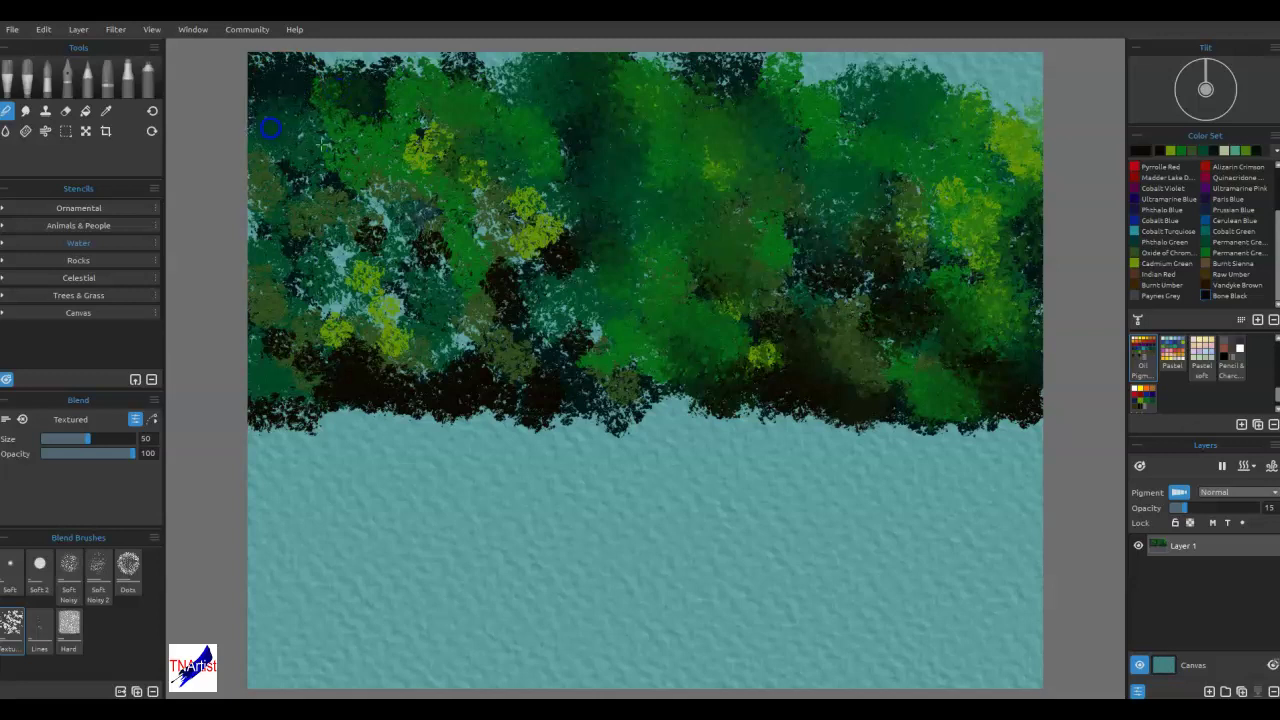
pyautogui.moveTo(426, 148)
pyautogui.mouseDown()
pyautogui.moveTo(511, 226)
pyautogui.moveTo(489, 291)
pyautogui.moveTo(526, 280)
pyautogui.mouseUp()
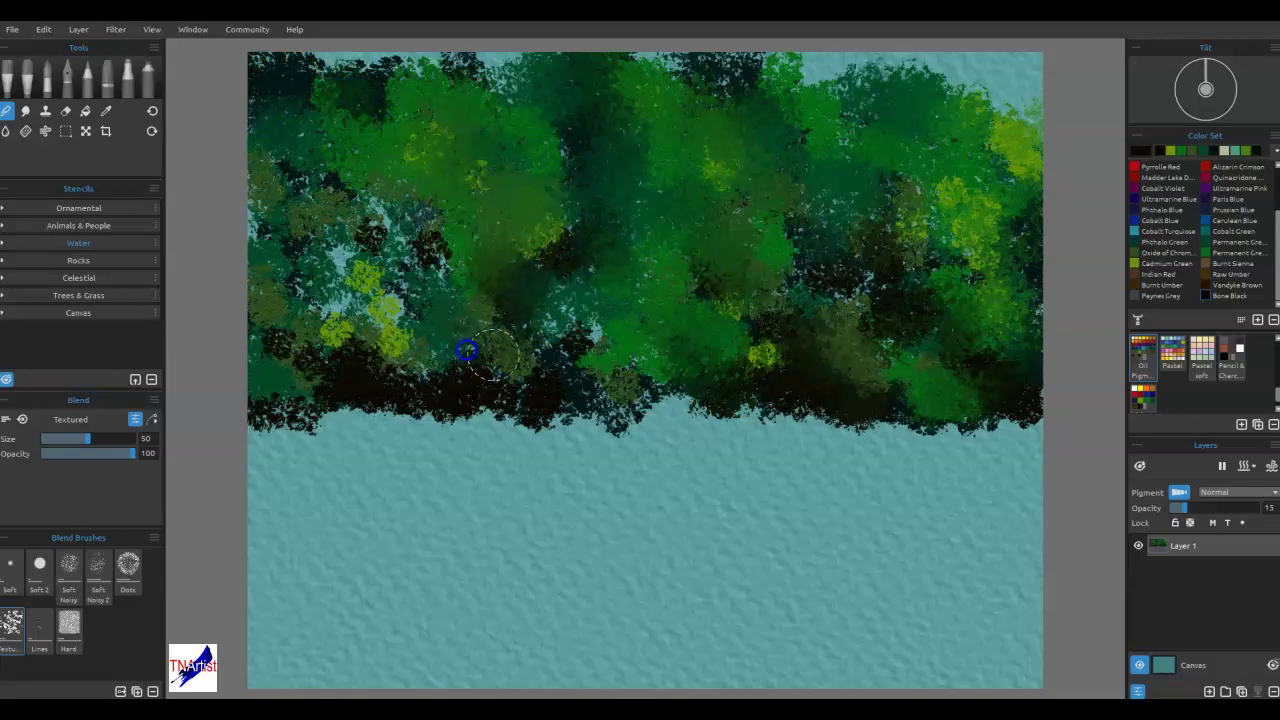
# - Blend the foliage's lower left part and the remaining teal gaps across the left half and right-centre shadows
pyautogui.moveTo(470, 355)
pyautogui.mouseDown()
pyautogui.moveTo(424, 379)
pyautogui.moveTo(545, 354)
pyautogui.moveTo(581, 324)
pyautogui.mouseUp()
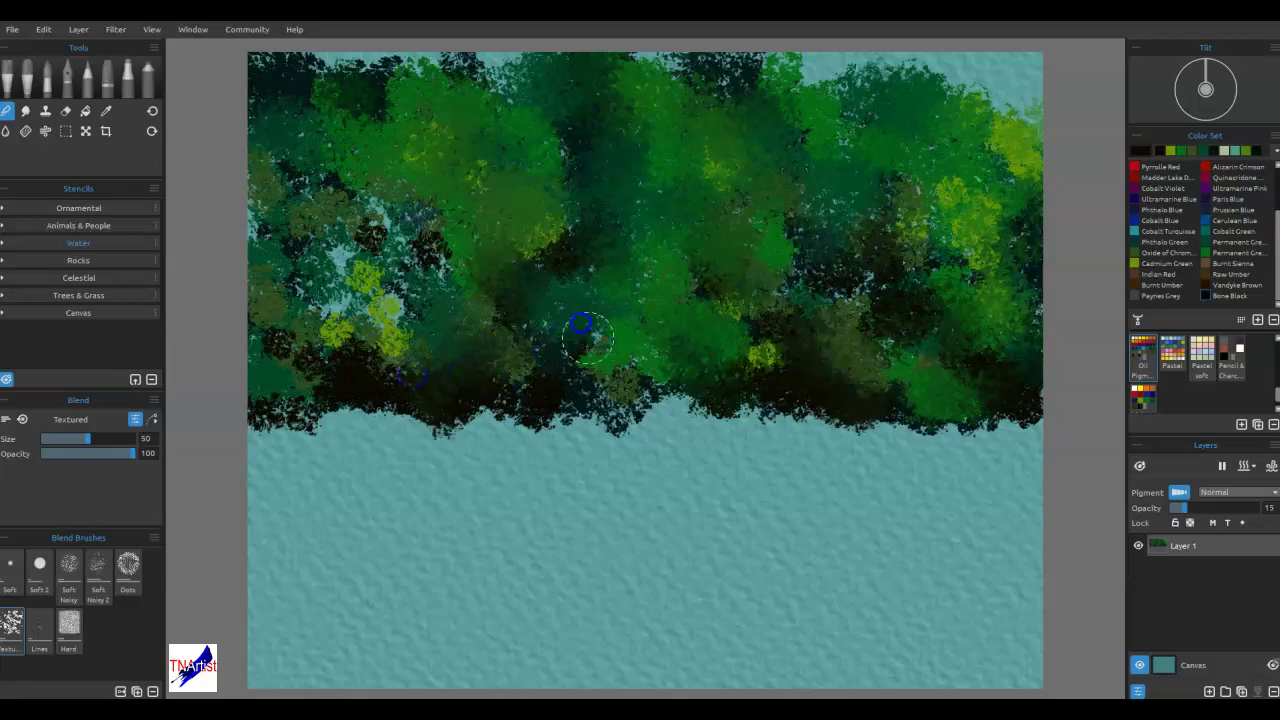
pyautogui.moveTo(556, 377)
pyautogui.mouseDown()
pyautogui.moveTo(473, 281)
pyautogui.moveTo(420, 262)
pyautogui.moveTo(428, 239)
pyautogui.moveTo(435, 261)
pyautogui.moveTo(385, 205)
pyautogui.moveTo(268, 173)
pyautogui.moveTo(239, 210)
pyautogui.mouseUp()
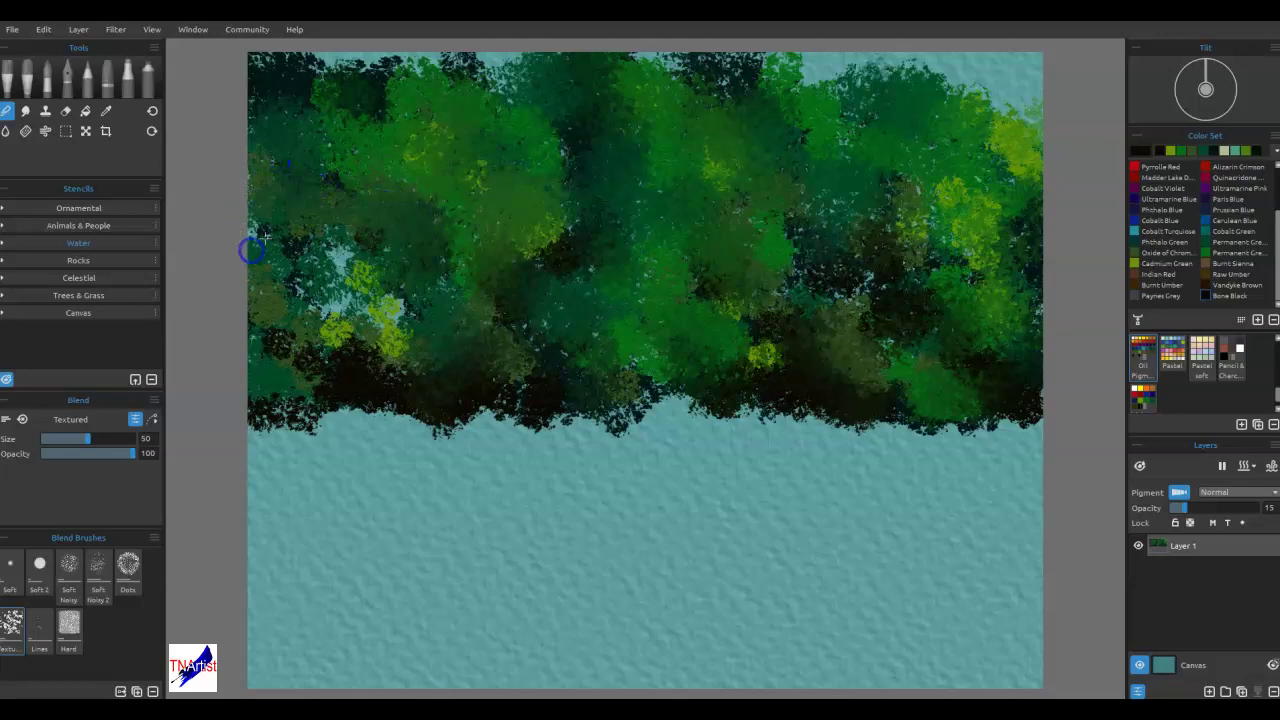
pyautogui.moveTo(358, 262)
pyautogui.mouseDown()
pyautogui.moveTo(352, 308)
pyautogui.moveTo(391, 335)
pyautogui.moveTo(397, 300)
pyautogui.moveTo(338, 333)
pyautogui.moveTo(311, 285)
pyautogui.moveTo(315, 317)
pyautogui.moveTo(299, 238)
pyautogui.moveTo(242, 353)
pyautogui.moveTo(445, 424)
pyautogui.moveTo(510, 349)
pyautogui.moveTo(556, 388)
pyautogui.moveTo(345, 405)
pyautogui.moveTo(480, 399)
pyautogui.moveTo(431, 370)
pyautogui.moveTo(563, 396)
pyautogui.moveTo(883, 422)
pyautogui.moveTo(884, 314)
pyautogui.moveTo(779, 265)
pyautogui.moveTo(821, 198)
pyautogui.moveTo(822, 258)
pyautogui.moveTo(512, 268)
pyautogui.moveTo(594, 269)
pyautogui.mouseUp()
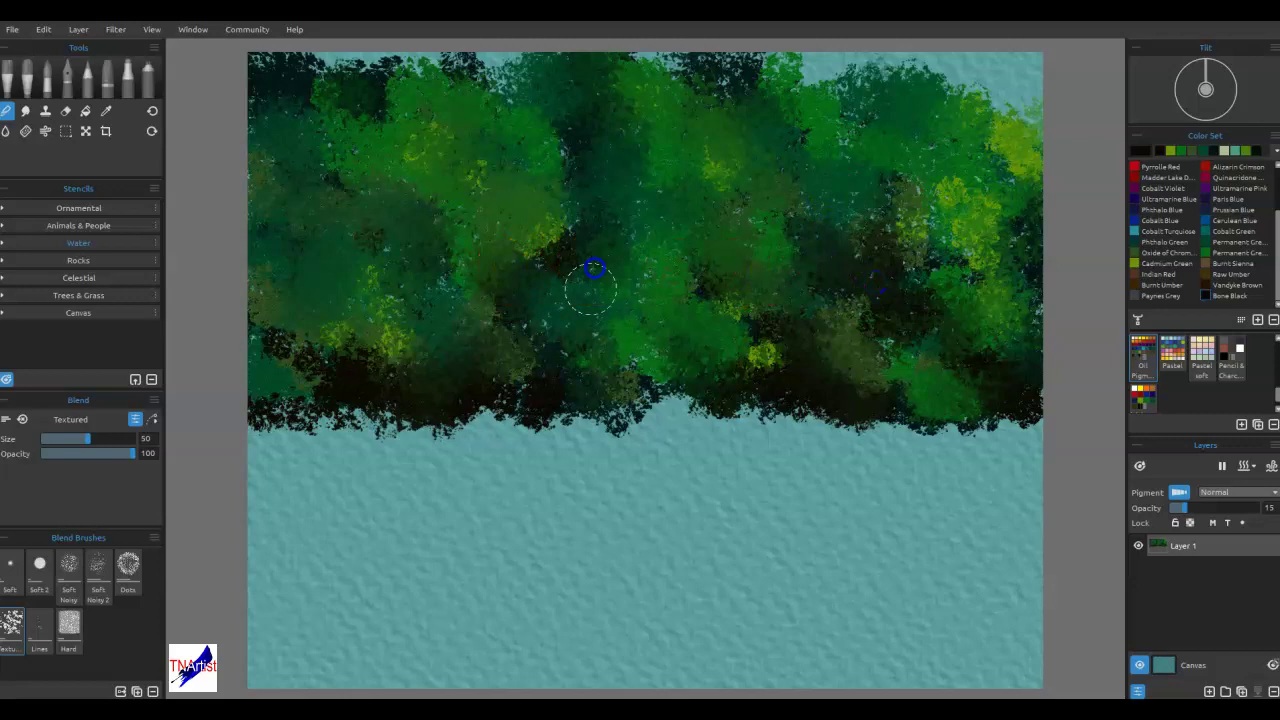
pyautogui.moveTo(557, 316)
pyautogui.mouseDown()
pyautogui.moveTo(762, 332)
pyautogui.moveTo(645, 260)
pyautogui.moveTo(517, 123)
pyautogui.moveTo(467, 107)
pyautogui.moveTo(490, 71)
pyautogui.mouseUp()
pyautogui.moveTo(357, 80)
pyautogui.mouseDown()
pyautogui.moveTo(297, 124)
pyautogui.moveTo(288, 173)
pyautogui.moveTo(322, 168)
pyautogui.moveTo(354, 189)
pyautogui.moveTo(320, 189)
pyautogui.moveTo(289, 215)
pyautogui.mouseUp()
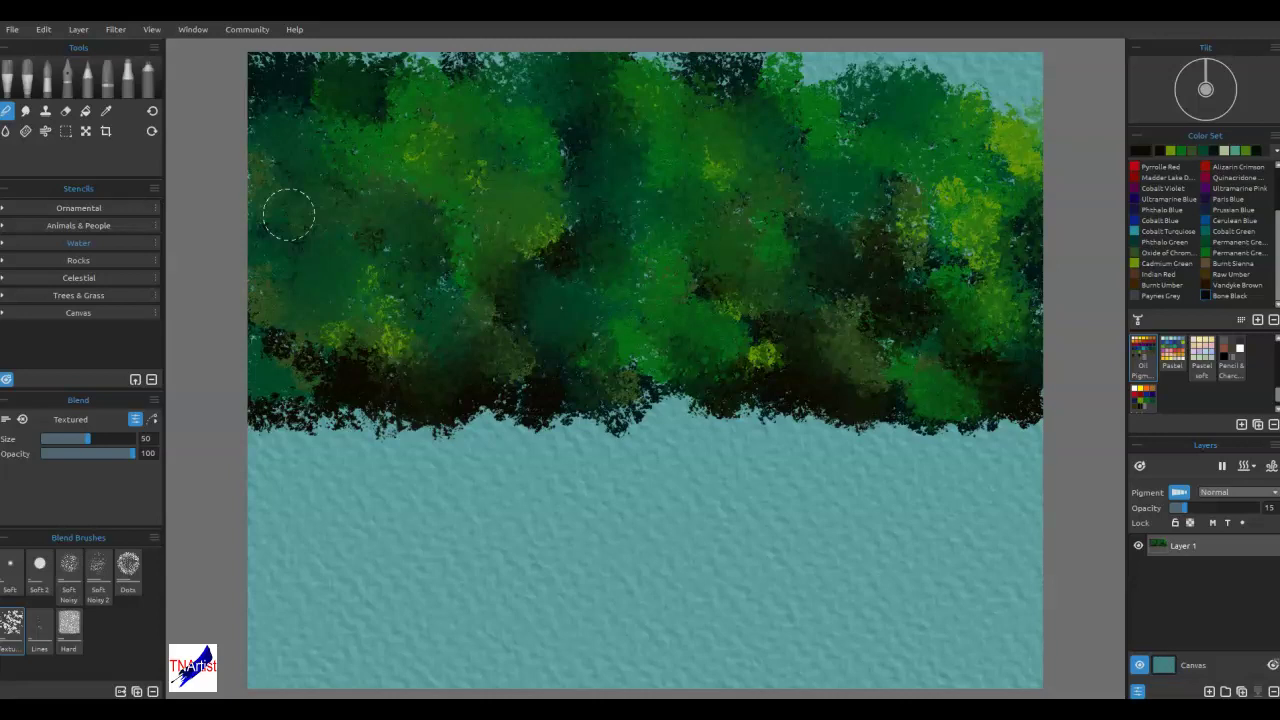
# - Blend the dark shadows along the foliage's lower edge right of centre
pyautogui.moveTo(837, 388)
pyautogui.mouseDown()
pyautogui.moveTo(801, 355)
pyautogui.moveTo(828, 356)
pyautogui.moveTo(777, 385)
pyautogui.mouseUp()
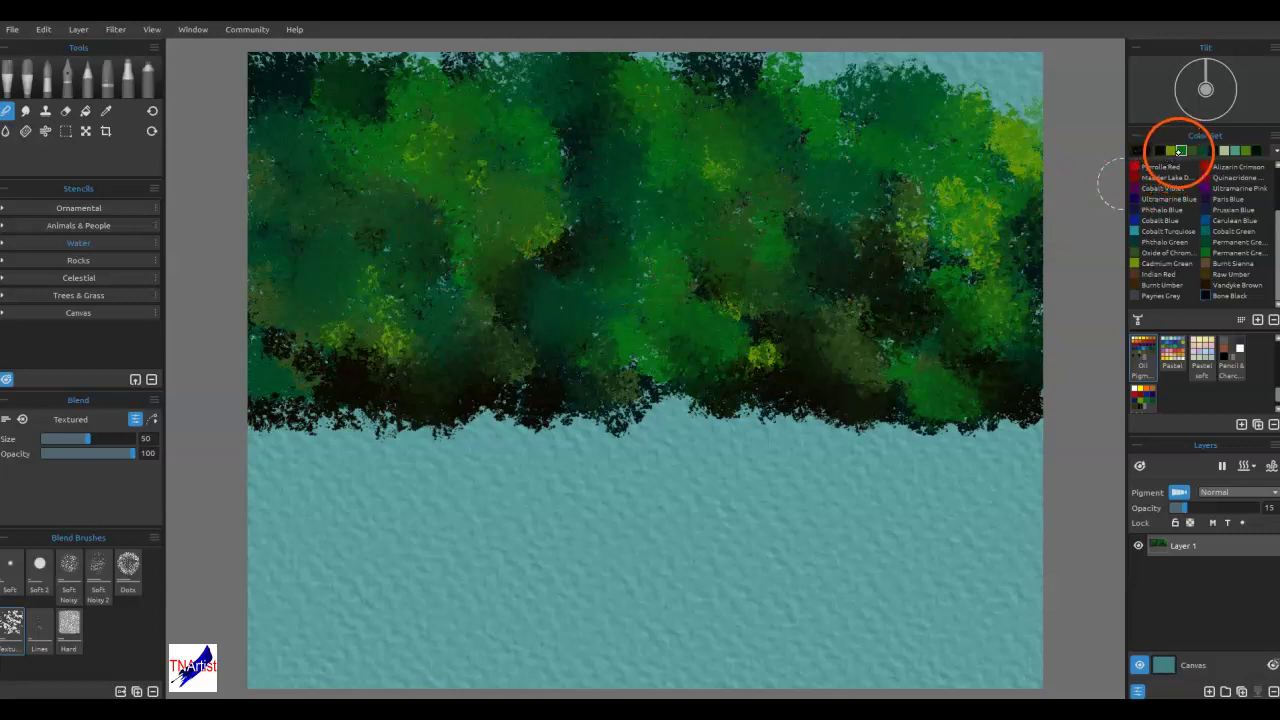
# - Prepare the Dabber 3 brush at size 18 with Permanent Green brightened to #098c1a
pyautogui.click(1213, 254)
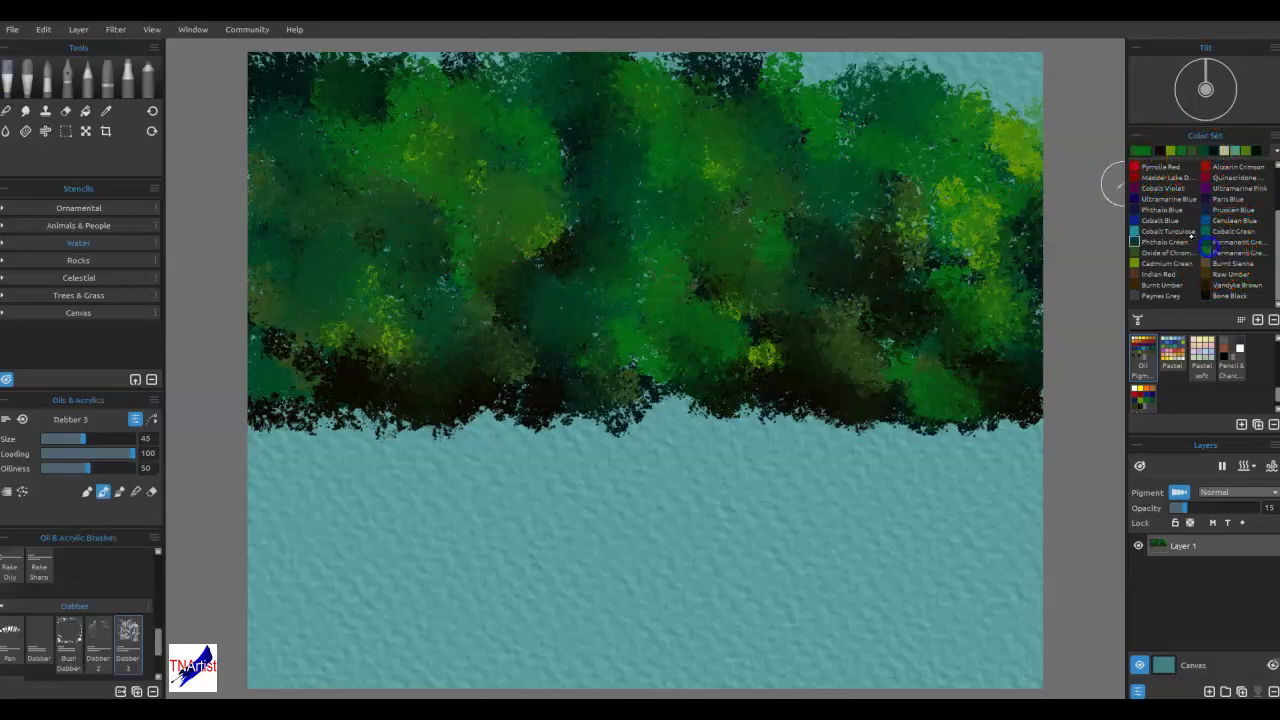
pyautogui.click(1143, 152)
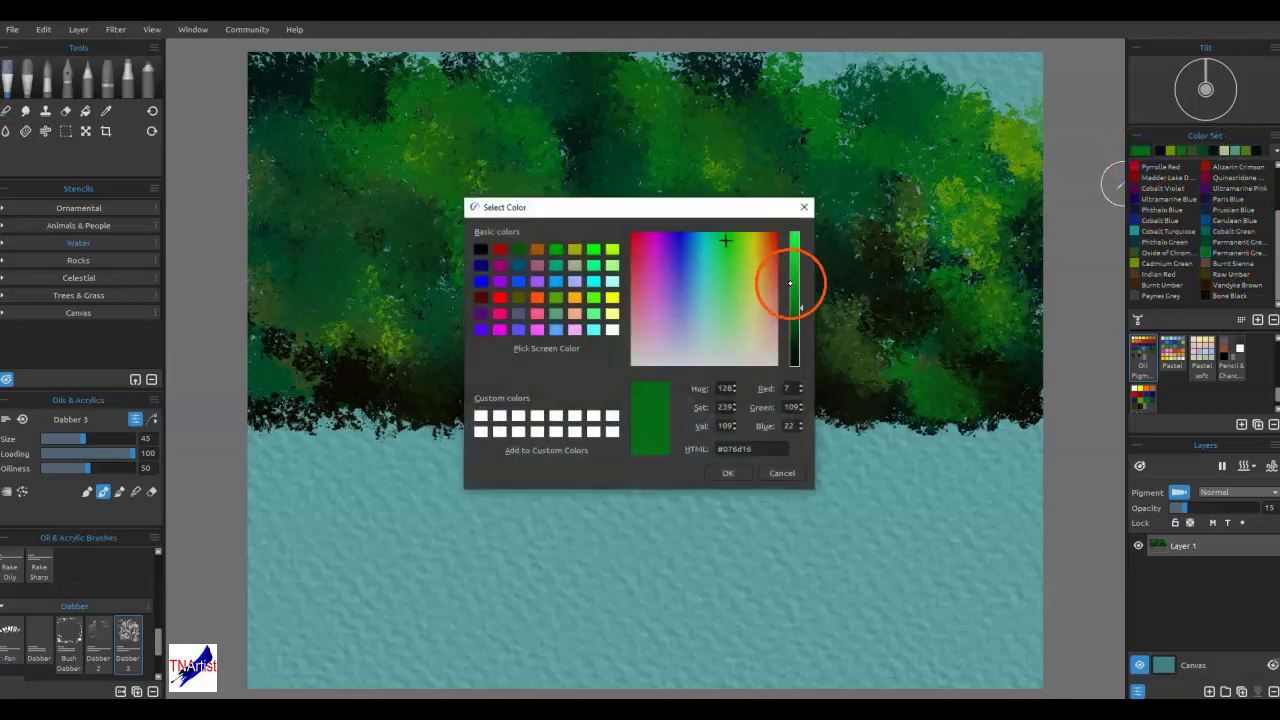
pyautogui.click(795, 293)
pyautogui.click(727, 472)
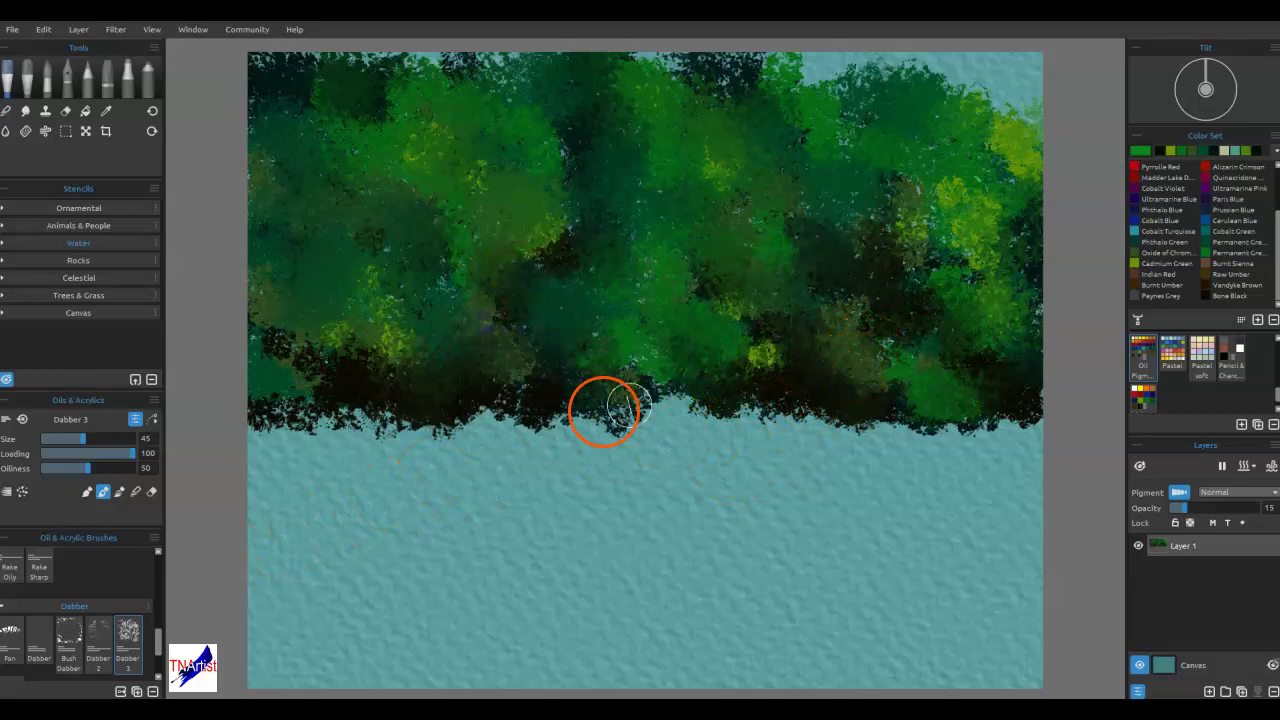
pyautogui.press('[')
pyautogui.press('[')
pyautogui.press('[')
pyautogui.press('[')
pyautogui.press('[')
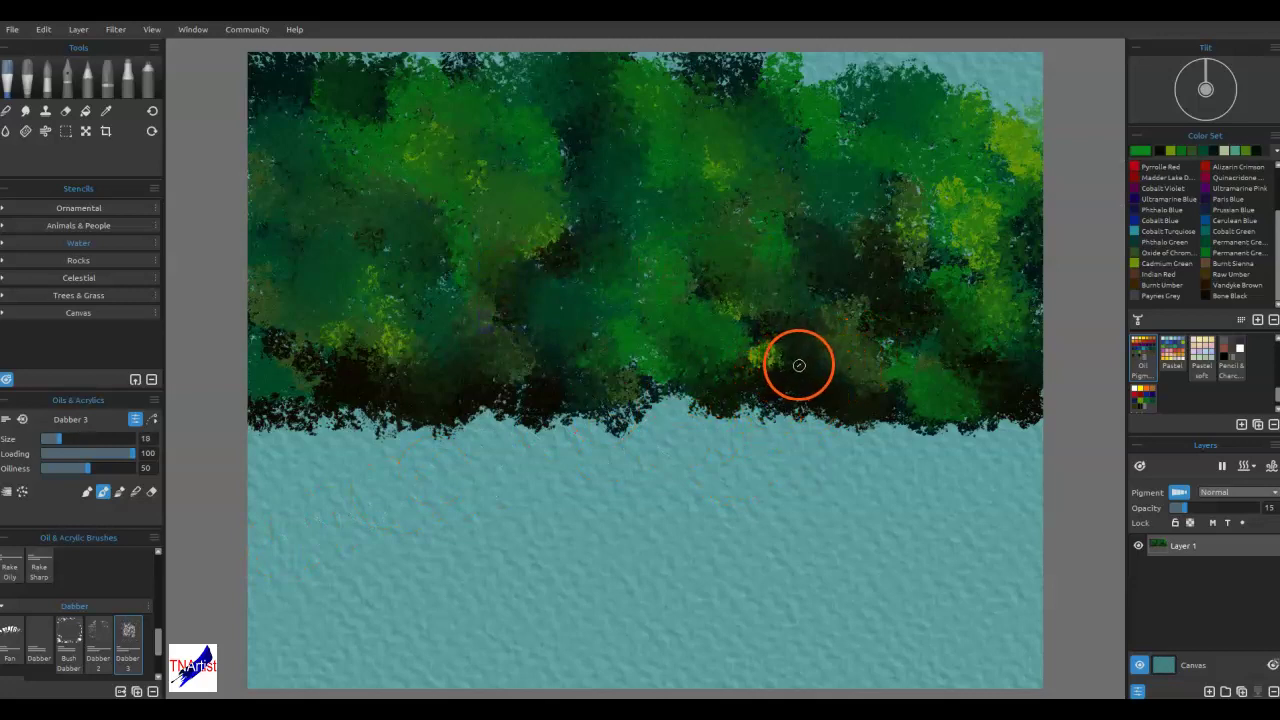
# - Dab bright green leaf highlights on the lower centre-right, middle centre-right and far-right foliage clusters
pyautogui.moveTo(865, 293); pyautogui.dragTo(788, 336)
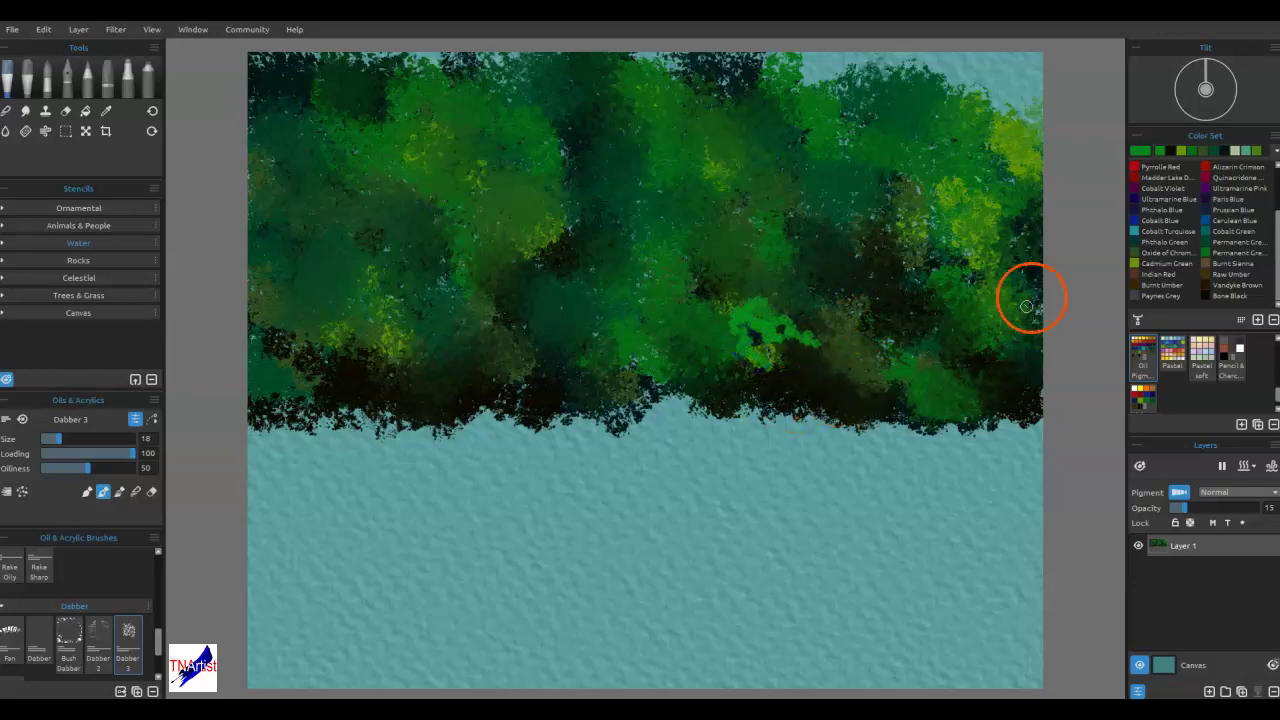
pyautogui.moveTo(820, 216)
pyautogui.mouseDown()
pyautogui.moveTo(775, 203)
pyautogui.moveTo(787, 216)
pyautogui.moveTo(758, 188)
pyautogui.mouseUp()
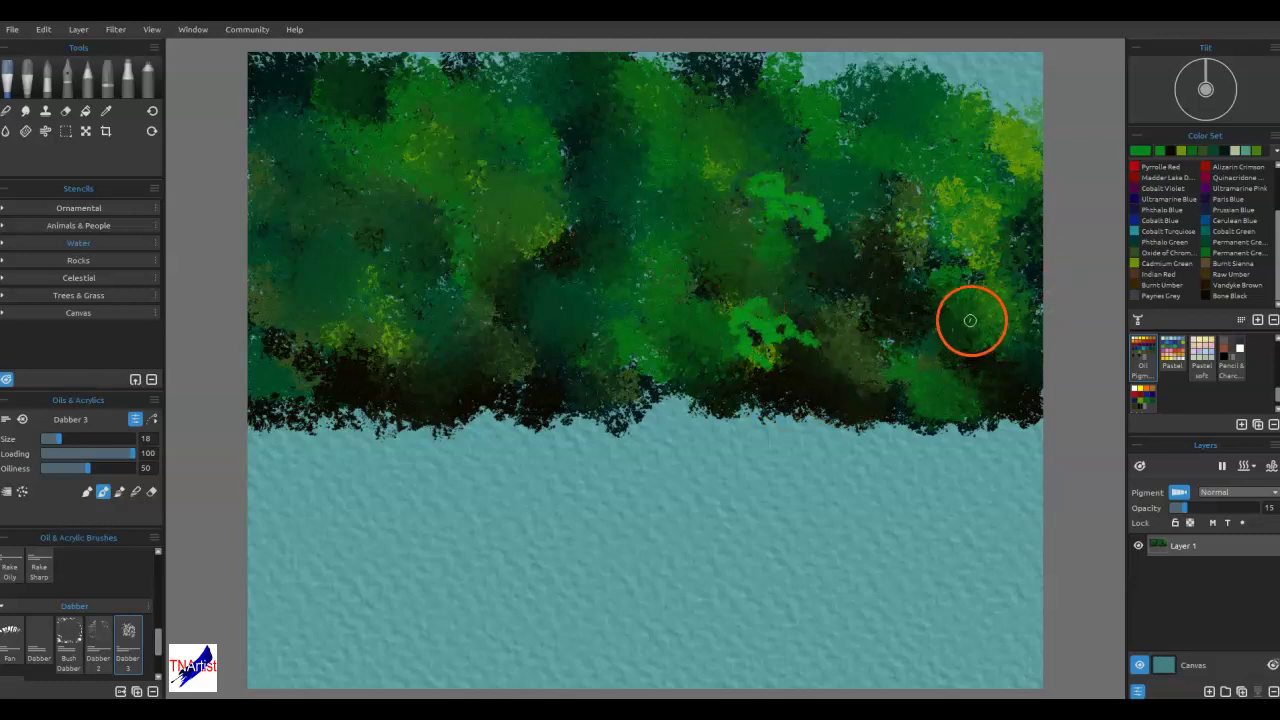
pyautogui.click(980, 285)
pyautogui.moveTo(975, 306); pyautogui.dragTo(954, 308)
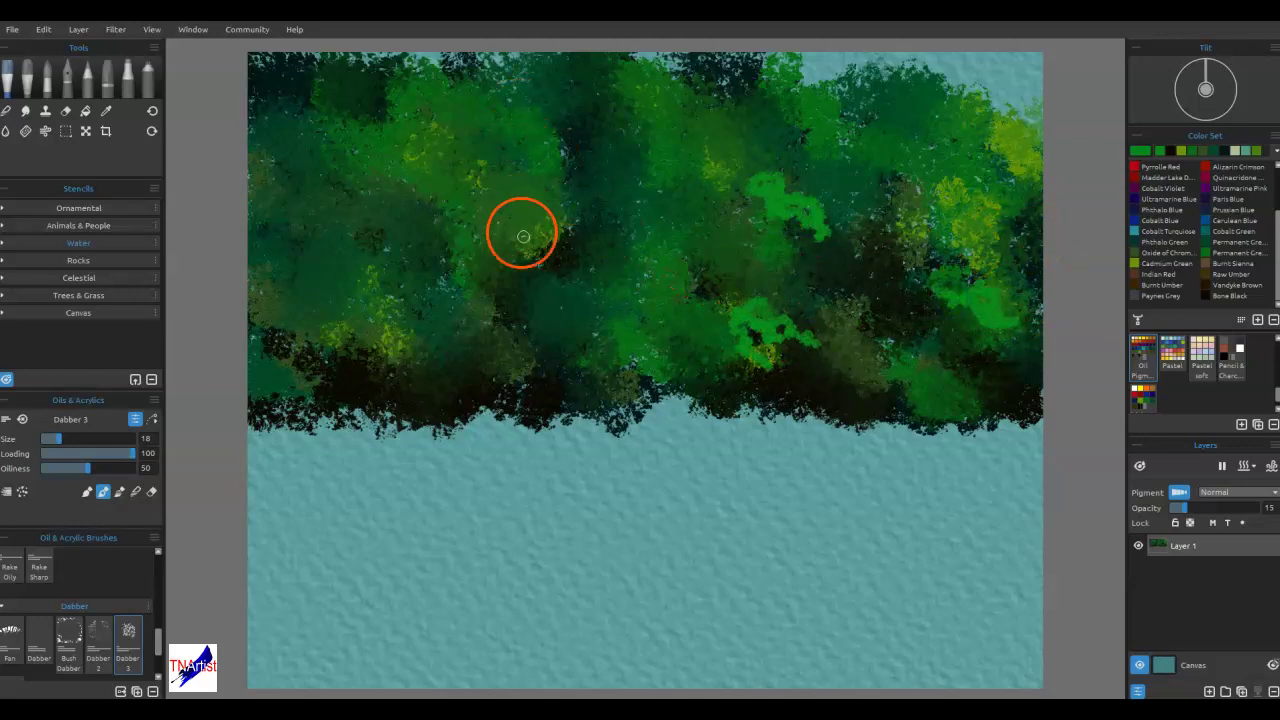
# - Dab bright green leaf highlights down the upper left-centre, centre and left clusters and onto the upper right one
pyautogui.moveTo(519, 100); pyautogui.dragTo(519, 174)
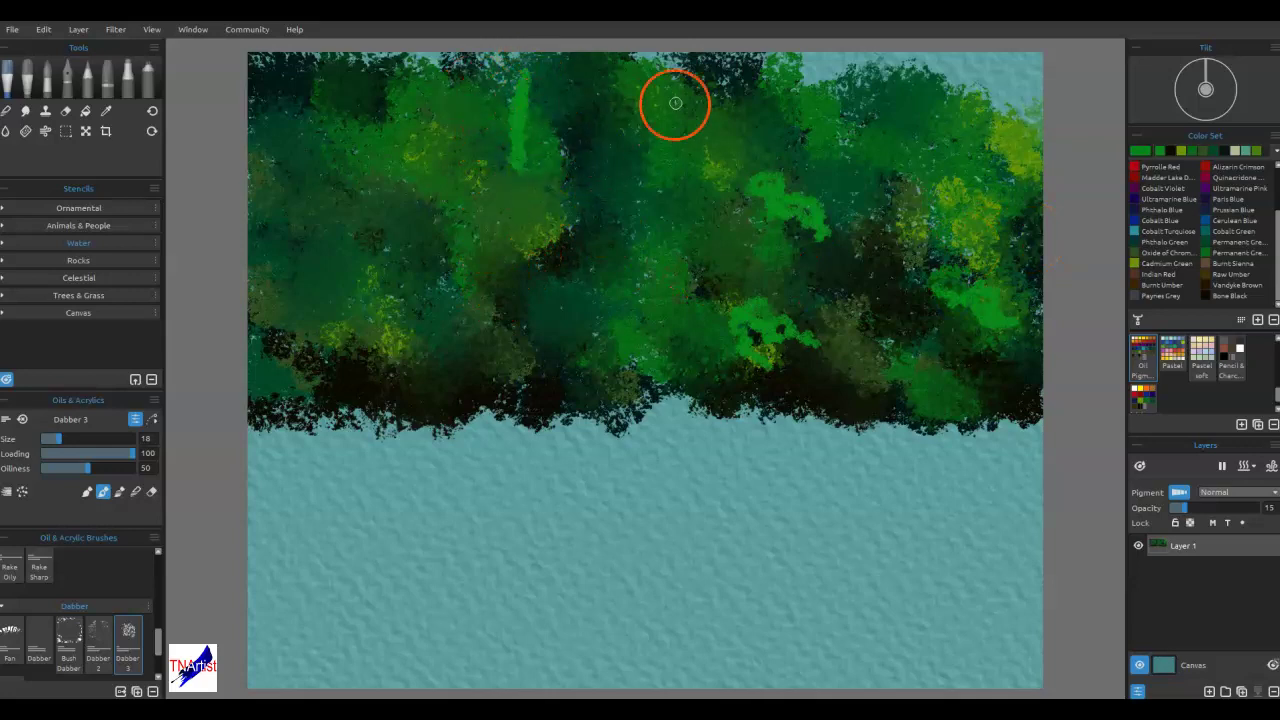
pyautogui.moveTo(540, 113); pyautogui.dragTo(512, 118)
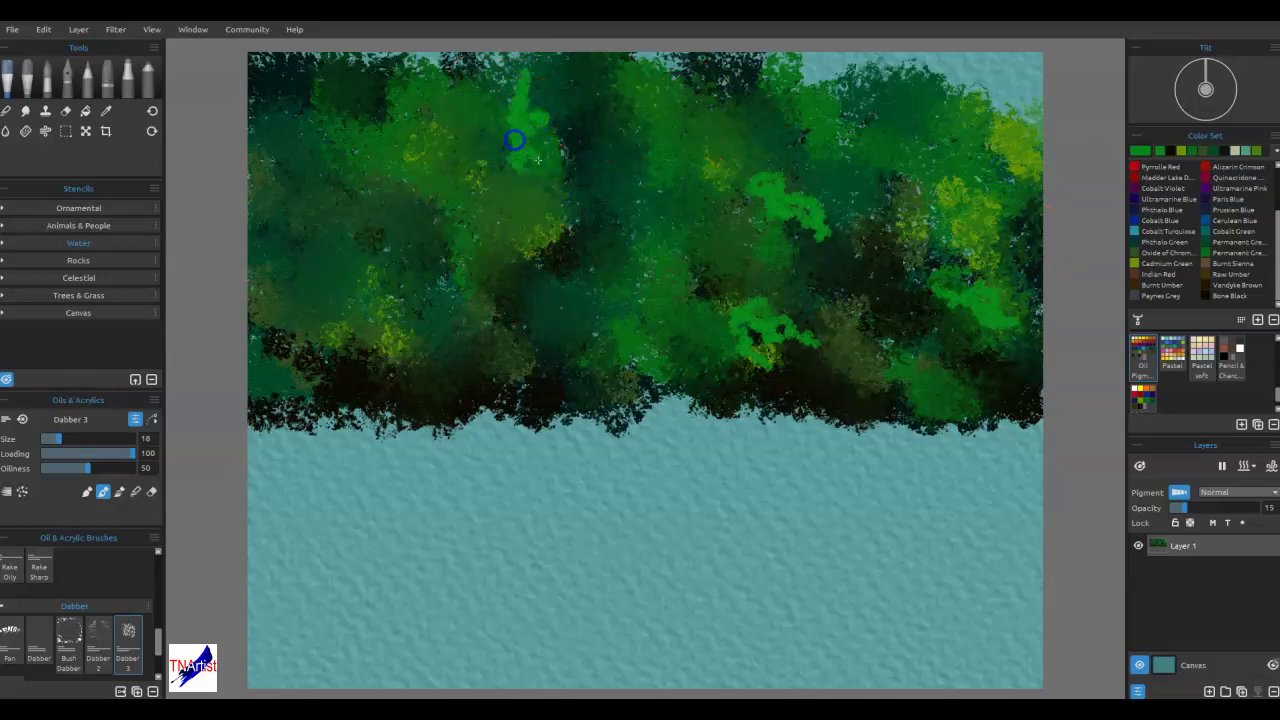
pyautogui.moveTo(551, 191)
pyautogui.mouseDown()
pyautogui.moveTo(506, 174)
pyautogui.moveTo(571, 274)
pyautogui.moveTo(677, 118)
pyautogui.moveTo(677, 194)
pyautogui.moveTo(687, 190)
pyautogui.moveTo(640, 194)
pyautogui.moveTo(666, 251)
pyautogui.moveTo(657, 186)
pyautogui.moveTo(623, 180)
pyautogui.moveTo(608, 135)
pyautogui.moveTo(571, 160)
pyautogui.moveTo(574, 231)
pyautogui.moveTo(608, 206)
pyautogui.mouseUp()
pyautogui.click(333, 185)
pyautogui.moveTo(333, 185)
pyautogui.mouseDown()
pyautogui.moveTo(500, 291)
pyautogui.moveTo(389, 171)
pyautogui.moveTo(372, 183)
pyautogui.moveTo(386, 289)
pyautogui.mouseUp()
pyautogui.moveTo(971, 149); pyautogui.dragTo(930, 145)
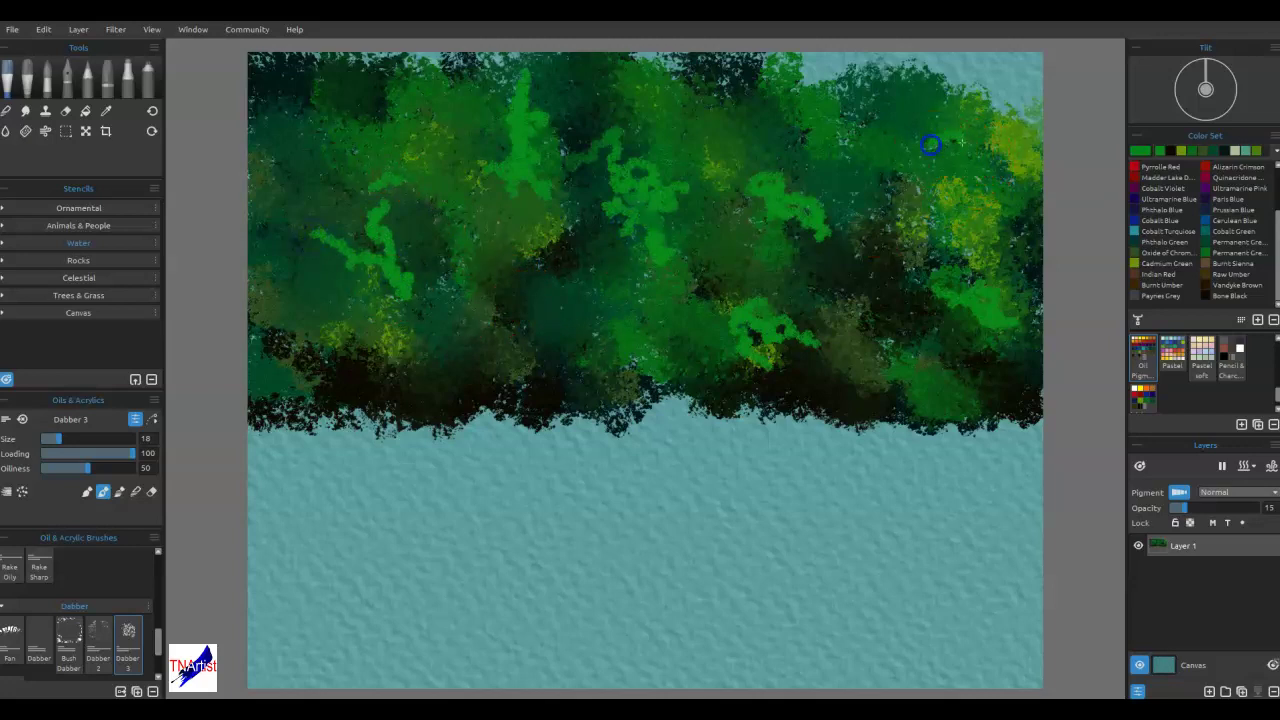
# - Mix a lighter yellow-green paint by shifting the hue to 91 and raising the brightness
pyautogui.doubleClick(1157, 150)
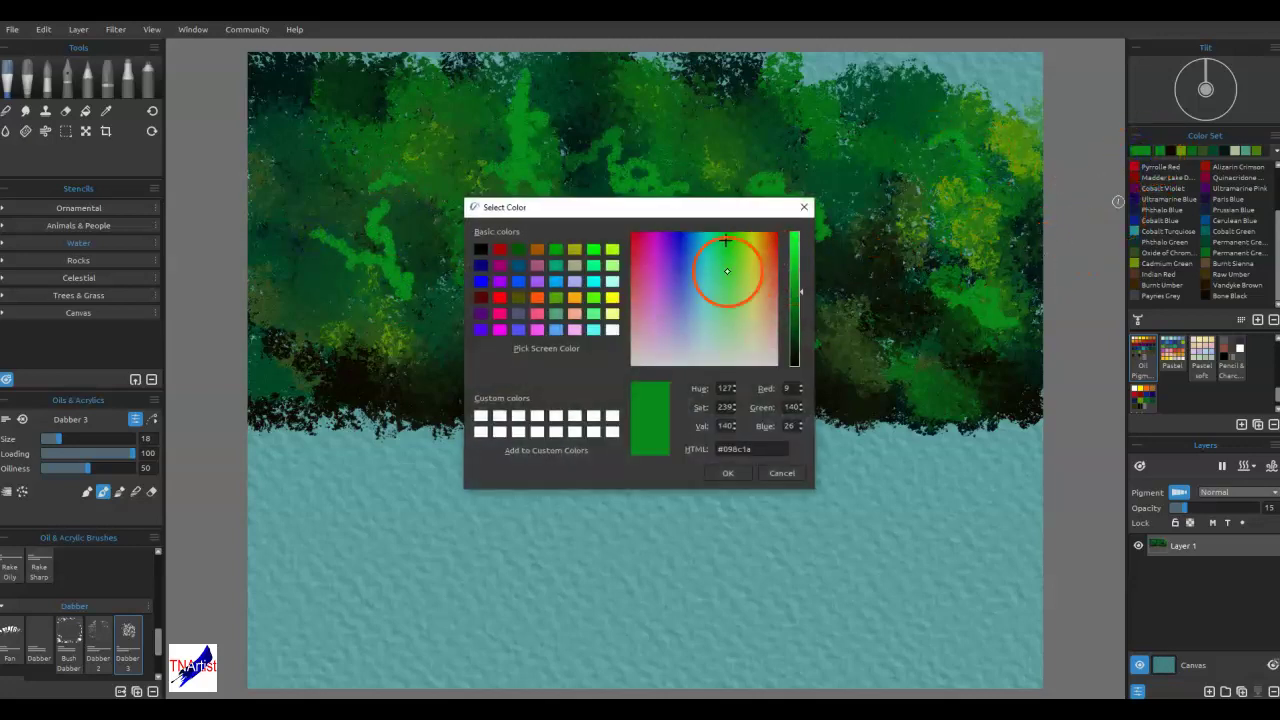
pyautogui.click(741, 242)
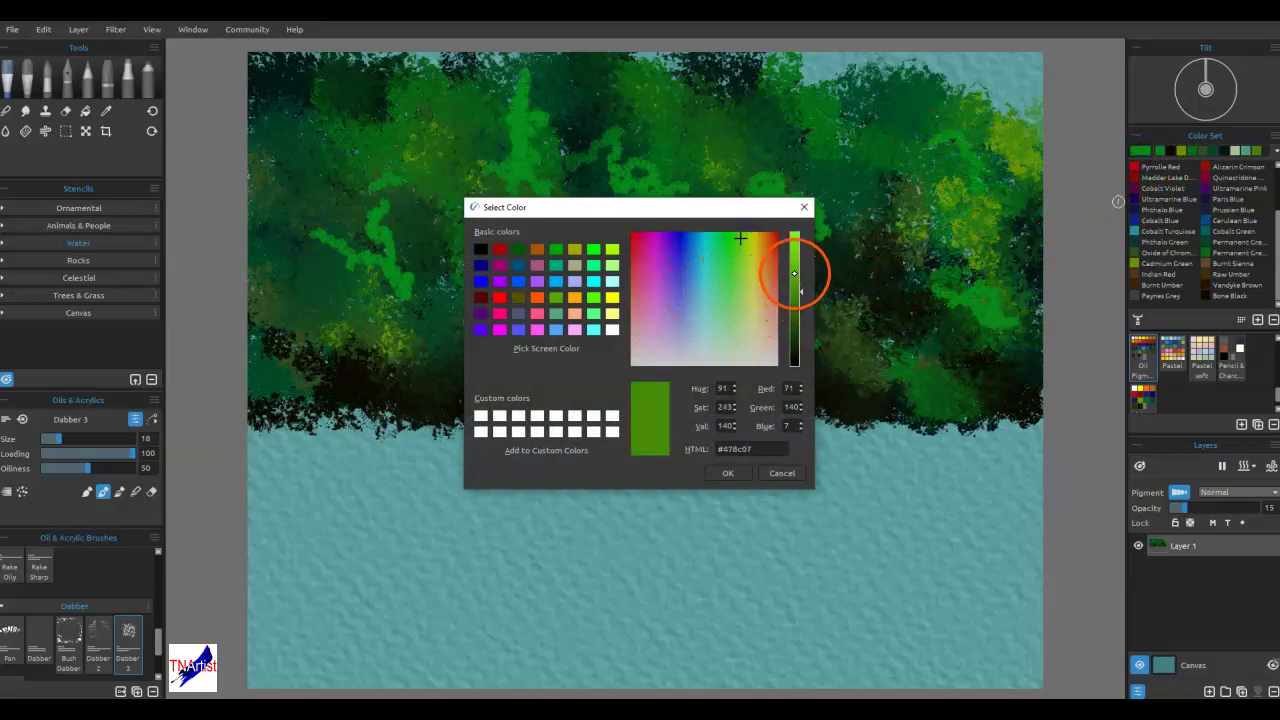
pyautogui.click(795, 270)
pyautogui.click(728, 473)
# - Dab yellow-green highlights on the centre-right, upper right, centre and upper left-centre clusters and along the foliage's lower centre and lower right
pyautogui.moveTo(790, 195)
pyautogui.mouseDown()
pyautogui.moveTo(777, 180)
pyautogui.moveTo(786, 190)
pyautogui.mouseUp()
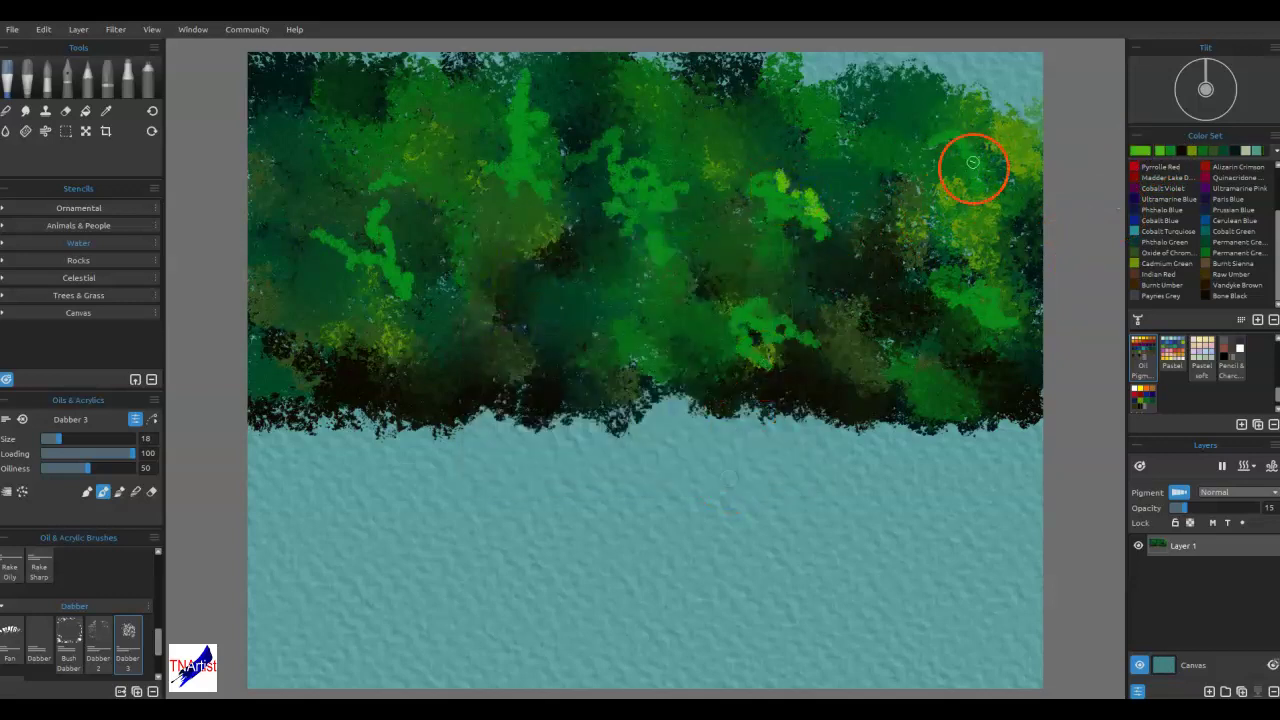
pyautogui.moveTo(821, 93); pyautogui.dragTo(826, 99)
pyautogui.moveTo(998, 107); pyautogui.dragTo(1022, 123)
pyautogui.moveTo(631, 109); pyautogui.dragTo(656, 166)
pyautogui.moveTo(548, 119)
pyautogui.mouseDown()
pyautogui.moveTo(531, 114)
pyautogui.moveTo(520, 64)
pyautogui.mouseUp()
pyautogui.click(577, 340)
pyautogui.moveTo(837, 370); pyautogui.dragTo(889, 376)
pyautogui.moveTo(945, 363); pyautogui.dragTo(972, 376)
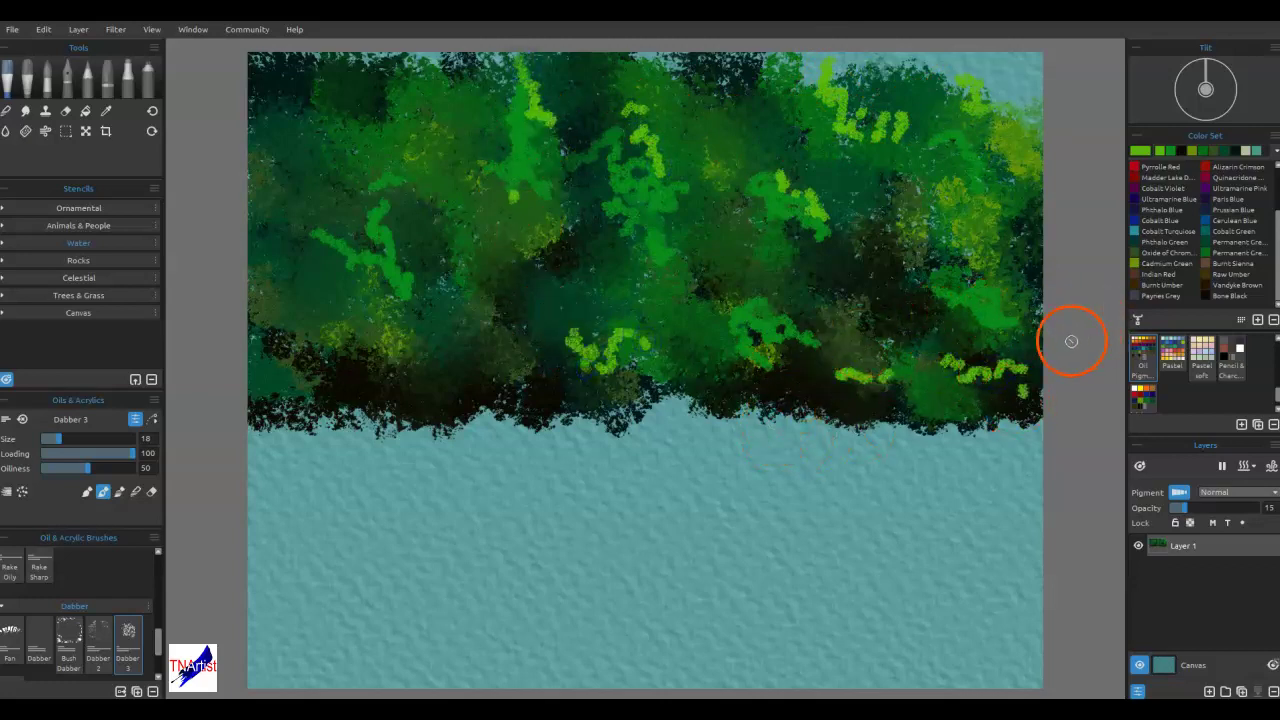
# - Blend the upper right and centre-right highlights into the foliage with the Textured blender at size 25
pyautogui.press('b')
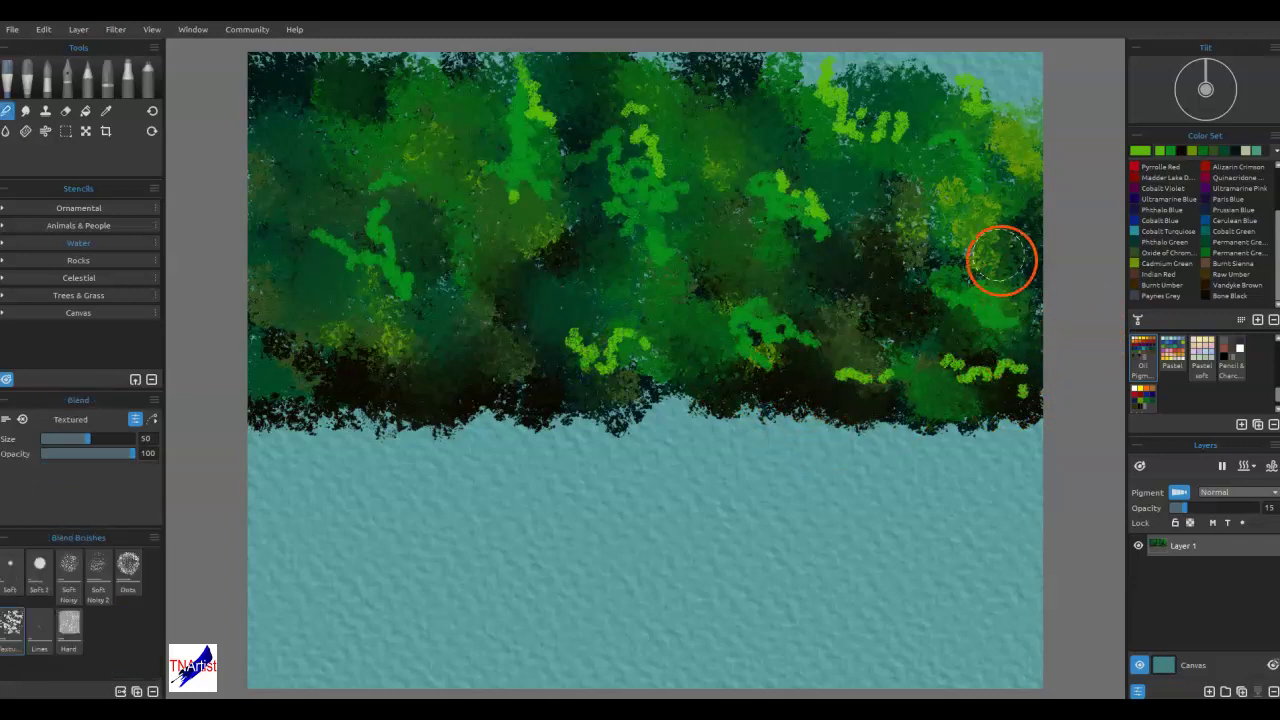
pyautogui.press('[')
pyautogui.press('[')
pyautogui.press('[')
pyautogui.press('[')
pyautogui.press('[')
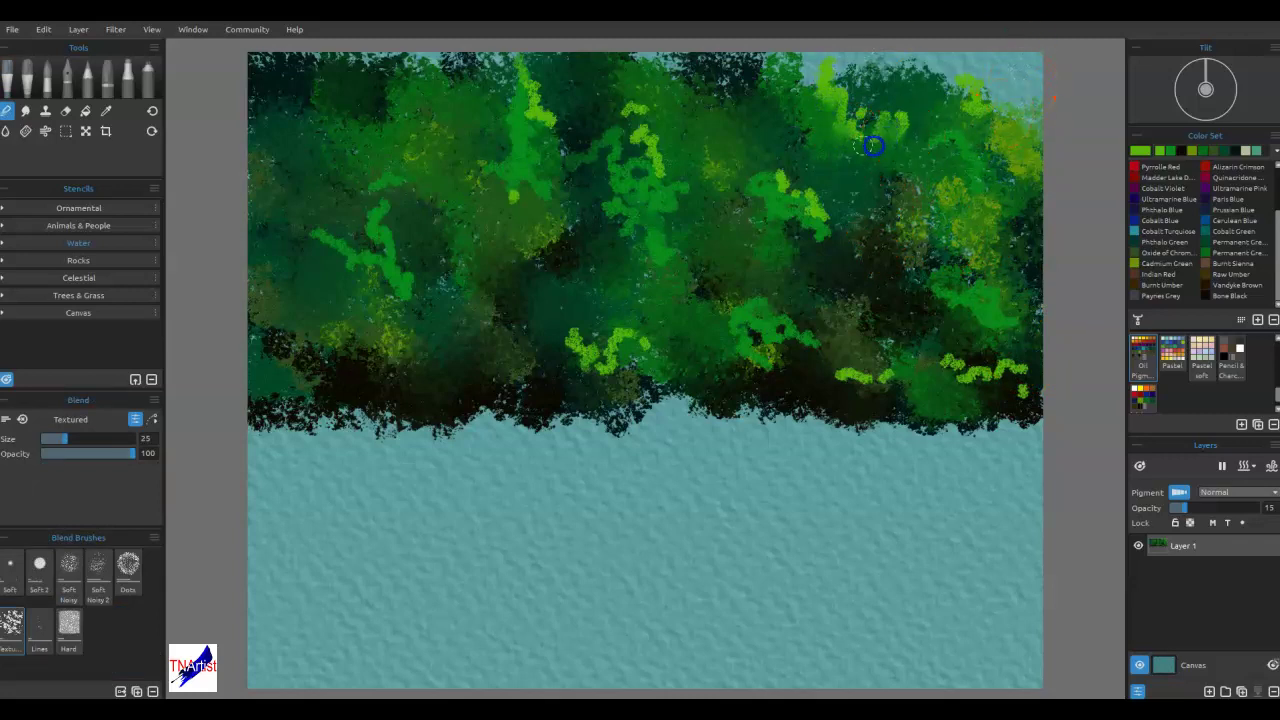
pyautogui.moveTo(815, 163)
pyautogui.mouseDown()
pyautogui.moveTo(808, 233)
pyautogui.moveTo(771, 177)
pyautogui.moveTo(795, 212)
pyautogui.moveTo(723, 249)
pyautogui.moveTo(797, 215)
pyautogui.mouseUp()
pyautogui.click(772, 211)
pyautogui.moveTo(759, 337); pyautogui.dragTo(789, 309)
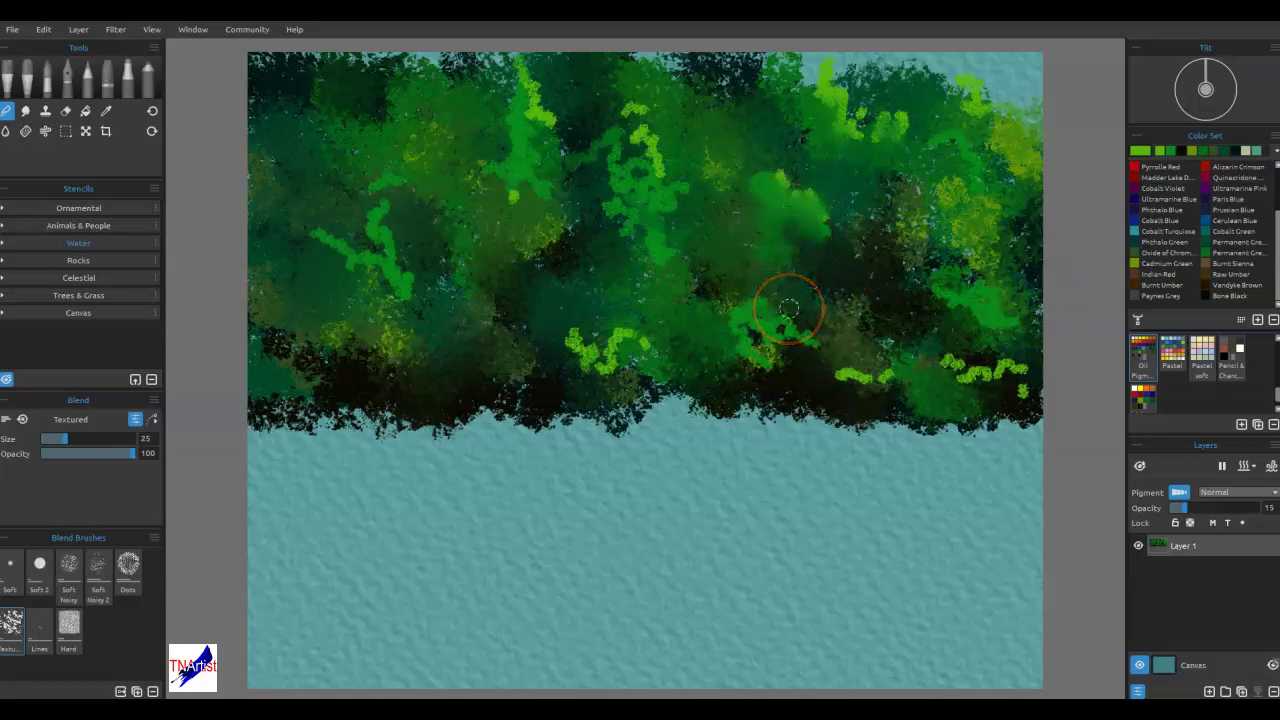
# - Blend the green highlights in the central cluster and the tall upper left-centre cluster
pyautogui.moveTo(654, 200); pyautogui.dragTo(630, 210)
pyautogui.click(632, 160)
pyautogui.moveTo(632, 160)
pyautogui.mouseDown()
pyautogui.moveTo(596, 168)
pyautogui.moveTo(651, 134)
pyautogui.moveTo(651, 155)
pyautogui.mouseUp()
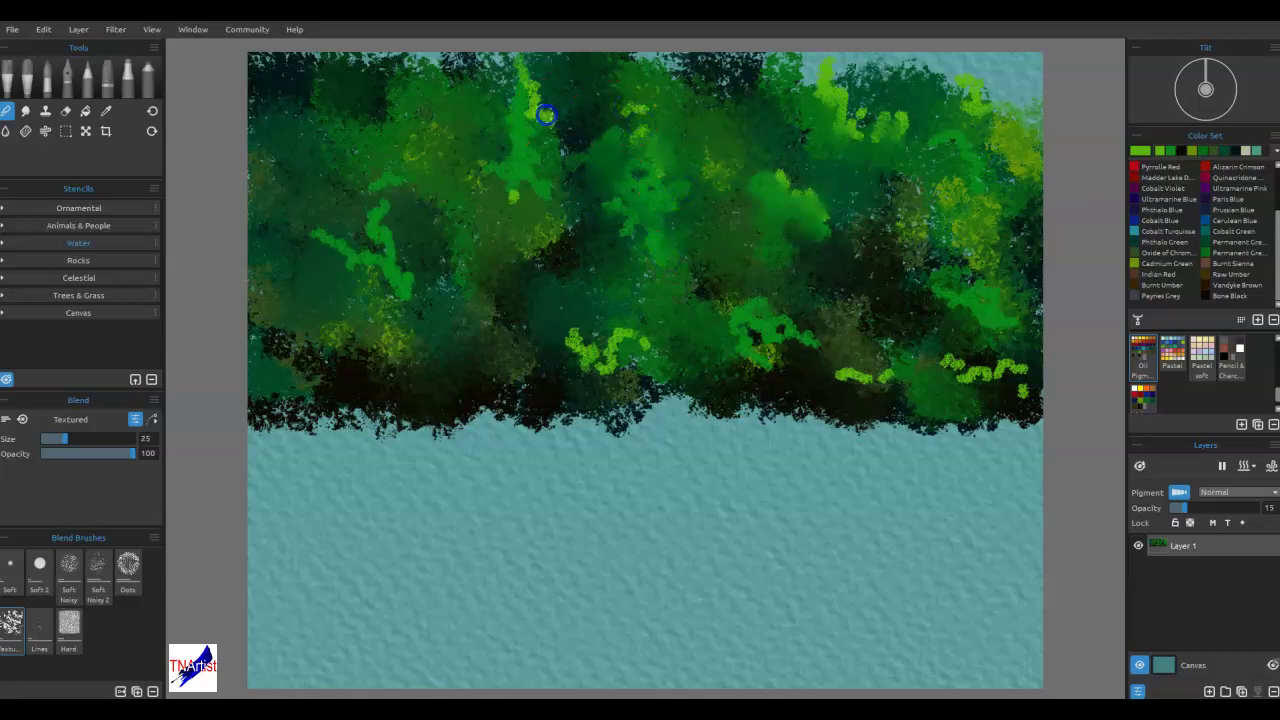
pyautogui.moveTo(523, 95)
pyautogui.mouseDown()
pyautogui.moveTo(508, 49)
pyautogui.moveTo(510, 163)
pyautogui.mouseUp()
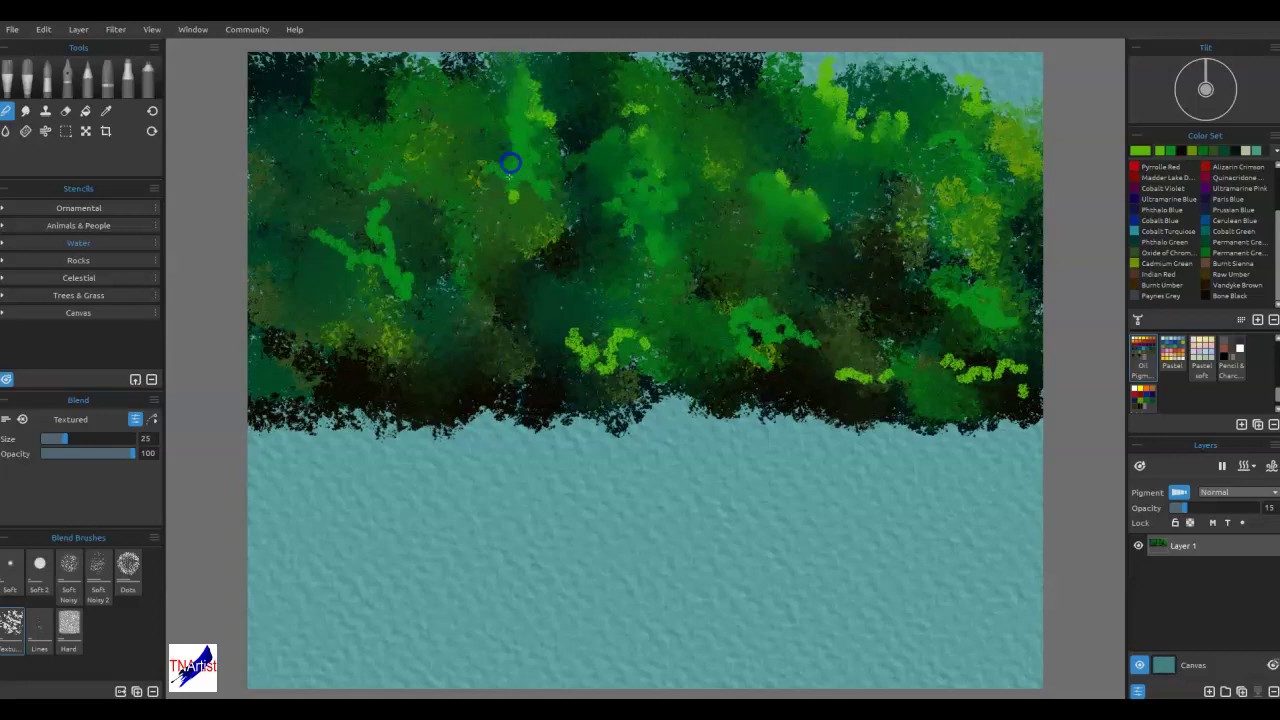
# - Blend the left cluster's highlight and the yellow-green highlights along the lower centre and lower right foliage
pyautogui.moveTo(326, 232); pyautogui.dragTo(379, 211)
pyautogui.moveTo(577, 331)
pyautogui.mouseDown()
pyautogui.moveTo(629, 334)
pyautogui.moveTo(647, 349)
pyautogui.moveTo(607, 369)
pyautogui.moveTo(584, 340)
pyautogui.mouseUp()
pyautogui.moveTo(852, 376); pyautogui.dragTo(880, 378)
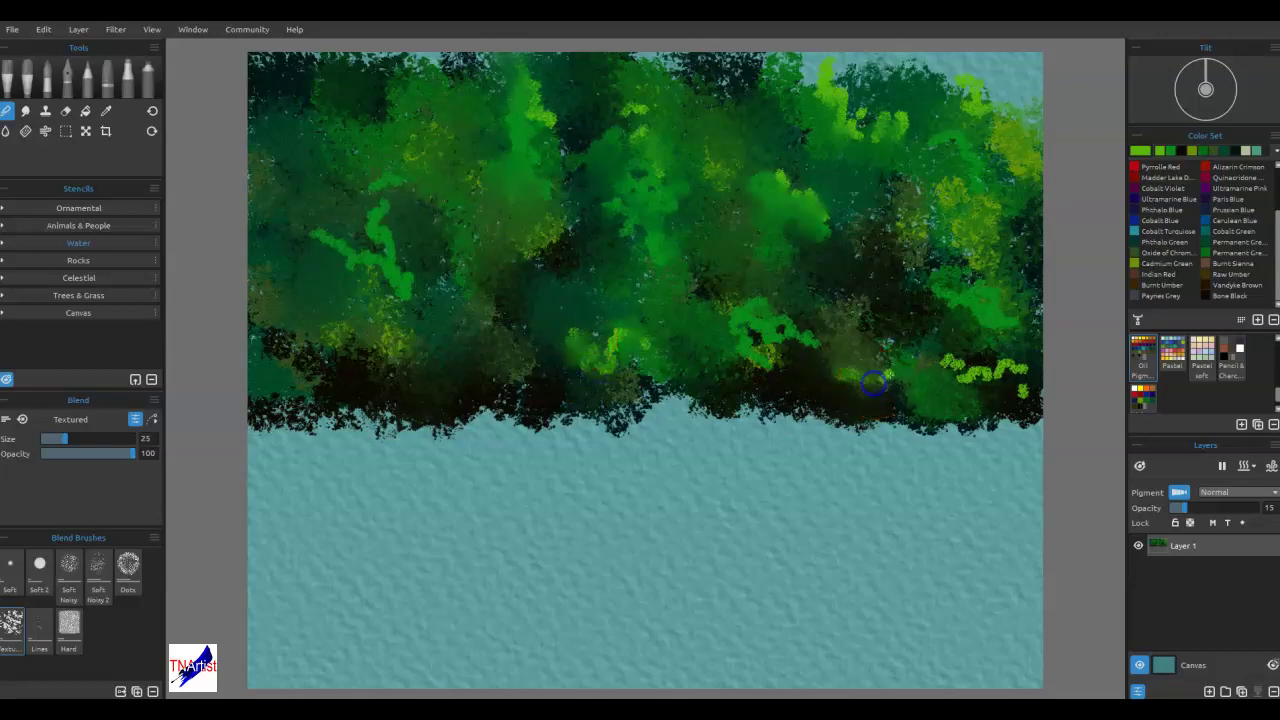
pyautogui.moveTo(969, 352)
pyautogui.mouseDown()
pyautogui.moveTo(1002, 381)
pyautogui.moveTo(1031, 372)
pyautogui.moveTo(995, 398)
pyautogui.mouseUp()
# - Soften the remaining hard edges of the upper right, left and upper left-centre highlights
pyautogui.moveTo(850, 130)
pyautogui.mouseDown()
pyautogui.moveTo(900, 126)
pyautogui.moveTo(975, 88)
pyautogui.mouseUp()
pyautogui.moveTo(535, 272)
pyautogui.mouseDown()
pyautogui.moveTo(397, 283)
pyautogui.moveTo(343, 259)
pyautogui.mouseUp()
pyautogui.moveTo(389, 183); pyautogui.dragTo(366, 227)
pyautogui.moveTo(554, 120); pyautogui.dragTo(536, 115)
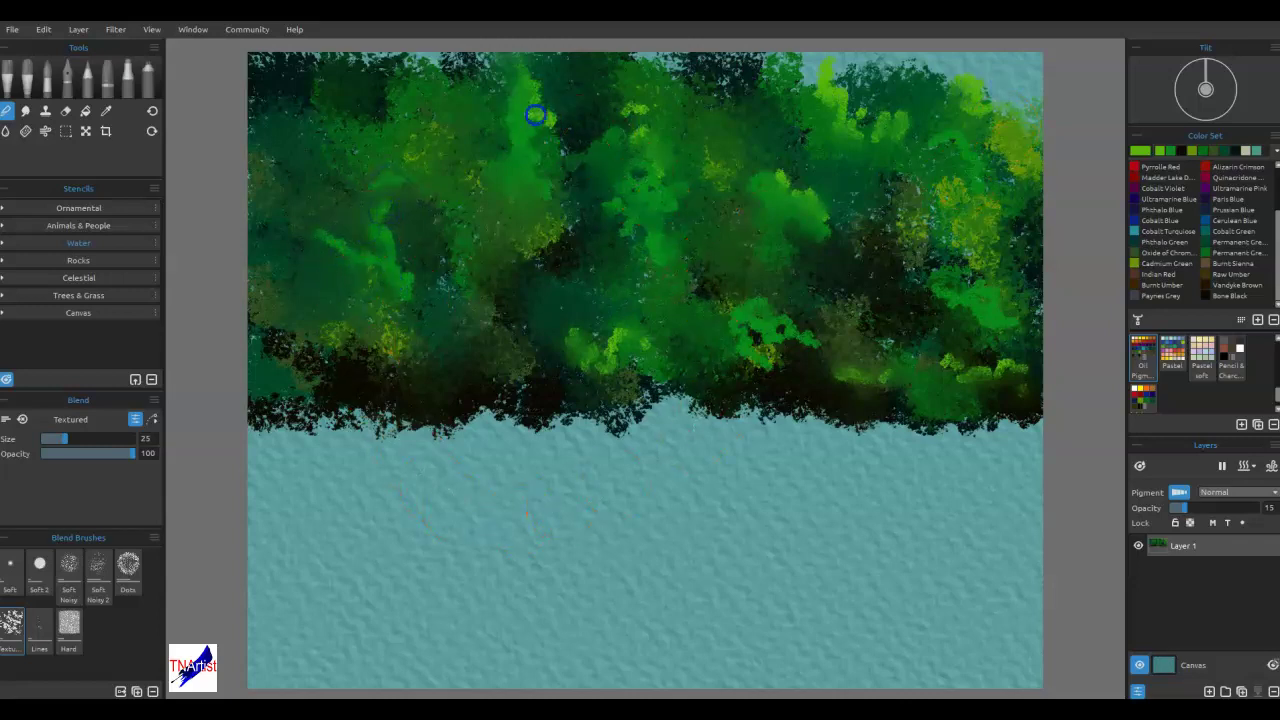
pyautogui.moveTo(843, 138); pyautogui.dragTo(831, 107)
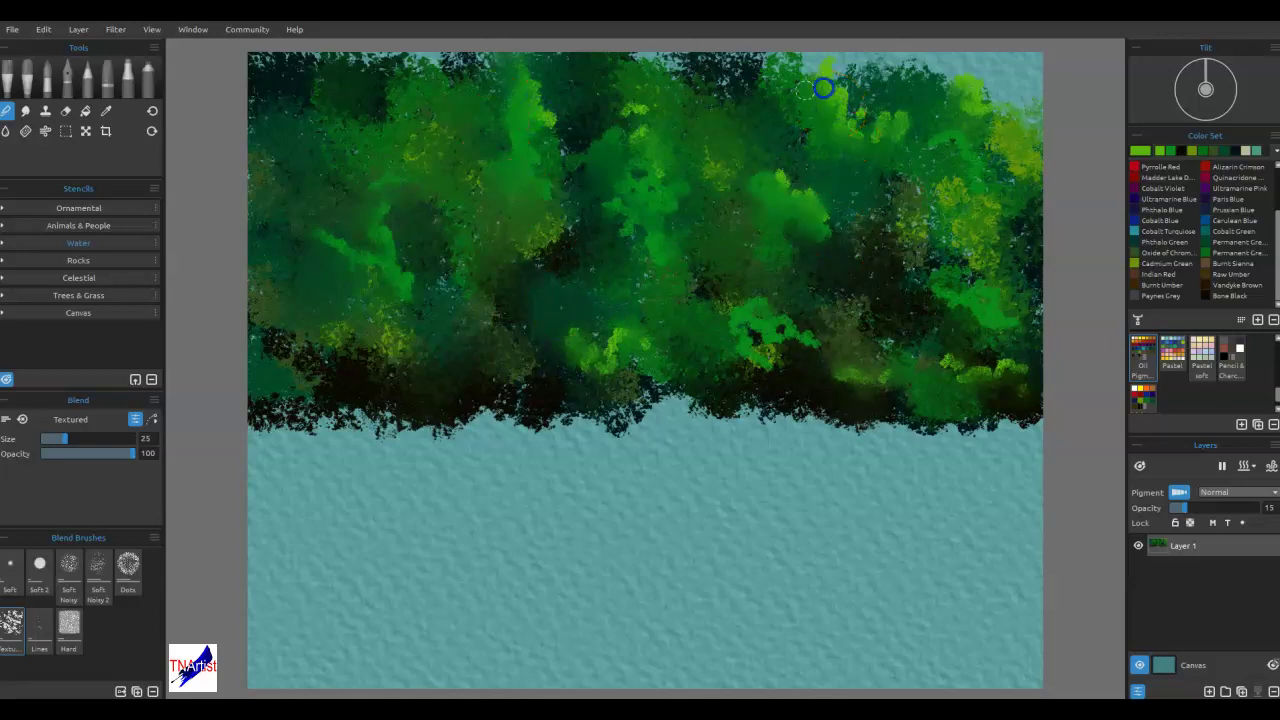
# - Blend the lower centre and lower centre-right highlights, and soften the edges of the middle centre-right cluster
pyautogui.moveTo(780, 314)
pyautogui.mouseDown()
pyautogui.moveTo(698, 356)
pyautogui.moveTo(765, 347)
pyautogui.moveTo(778, 369)
pyautogui.moveTo(751, 333)
pyautogui.moveTo(796, 361)
pyautogui.moveTo(814, 354)
pyautogui.moveTo(613, 361)
pyautogui.mouseUp()
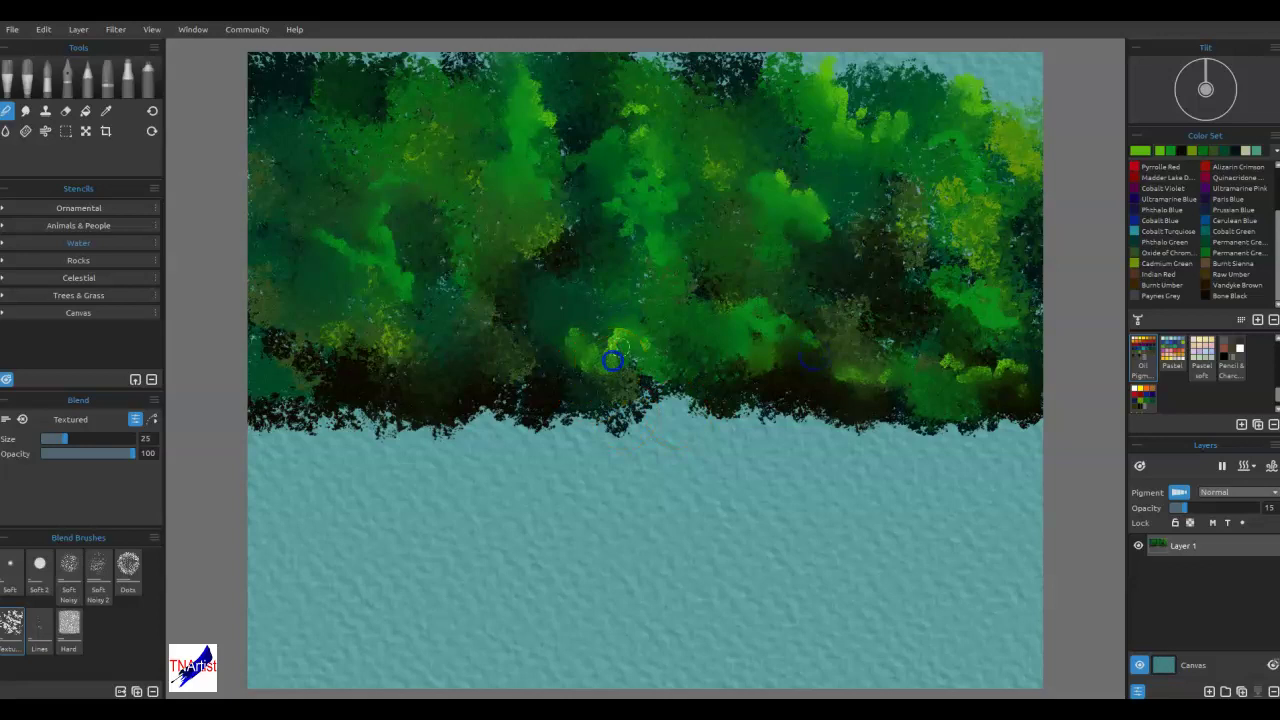
pyautogui.click(916, 283)
pyautogui.moveTo(769, 219); pyautogui.dragTo(757, 191)
pyautogui.click(803, 164)
pyautogui.moveTo(883, 332)
pyautogui.mouseDown()
pyautogui.moveTo(902, 391)
pyautogui.moveTo(889, 382)
pyautogui.mouseUp()
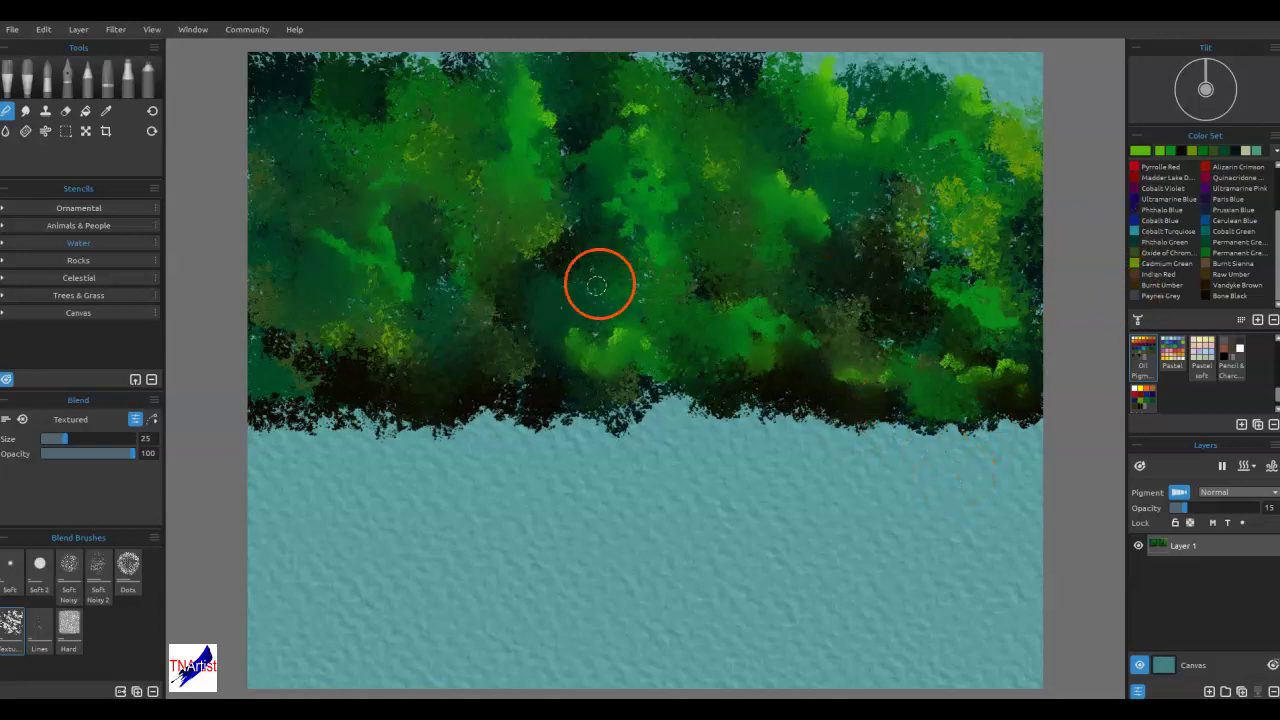
# - Dab near-black shadows beside the centre-right cluster, down the gap left of centre and into the central cluster with Dabber 3
pyautogui.click(1181, 153)
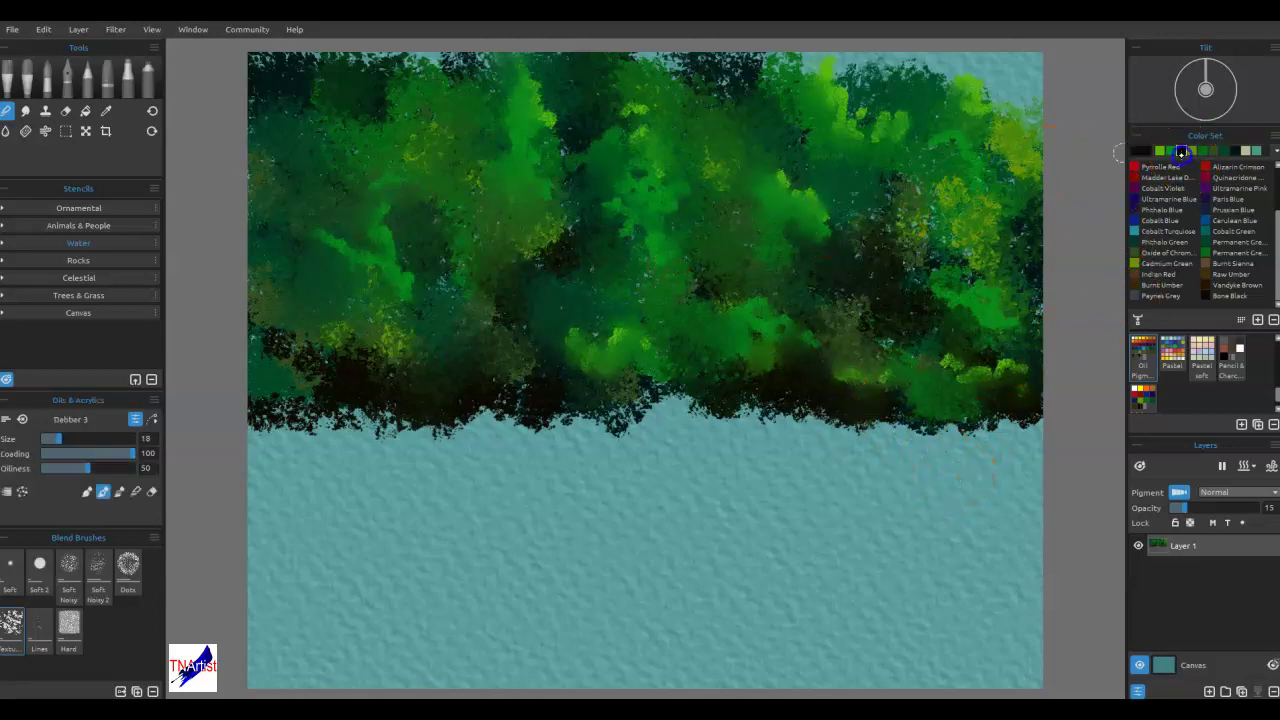
pyautogui.click(745, 242)
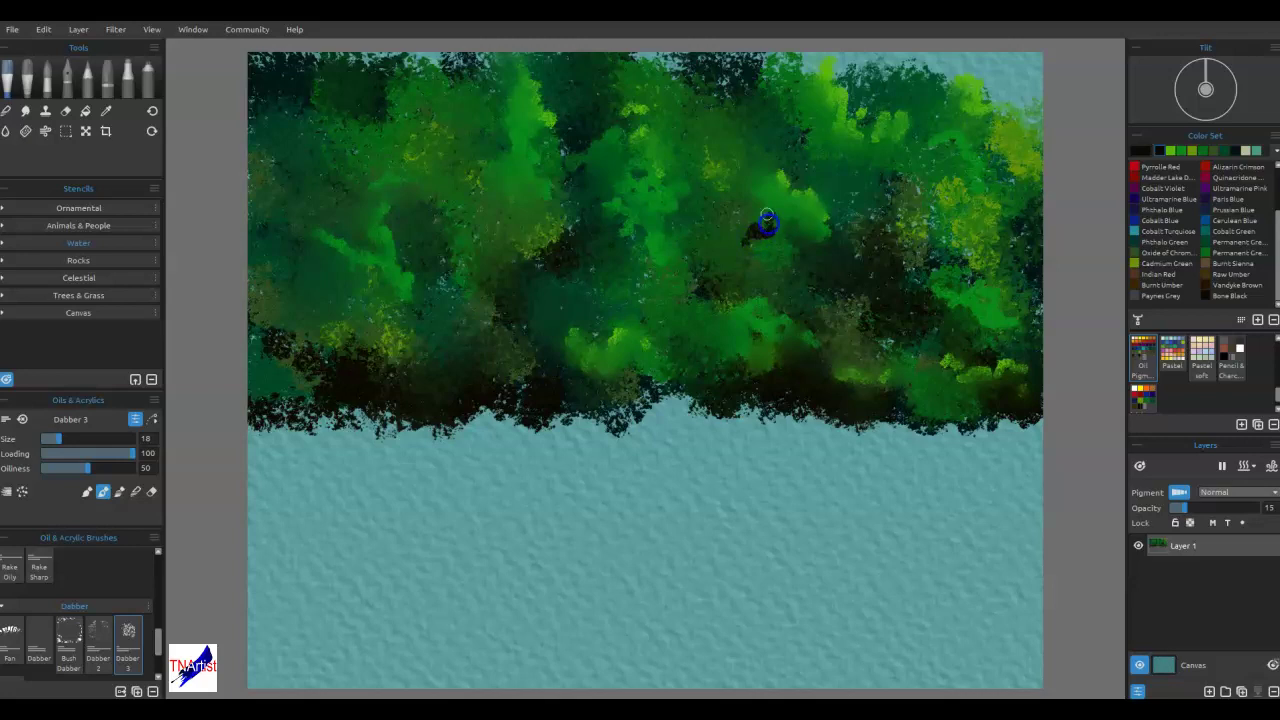
pyautogui.moveTo(783, 210)
pyautogui.mouseDown()
pyautogui.moveTo(749, 309)
pyautogui.moveTo(709, 297)
pyautogui.moveTo(709, 229)
pyautogui.moveTo(628, 187)
pyautogui.moveTo(634, 178)
pyautogui.moveTo(593, 219)
pyautogui.moveTo(654, 338)
pyautogui.mouseUp()
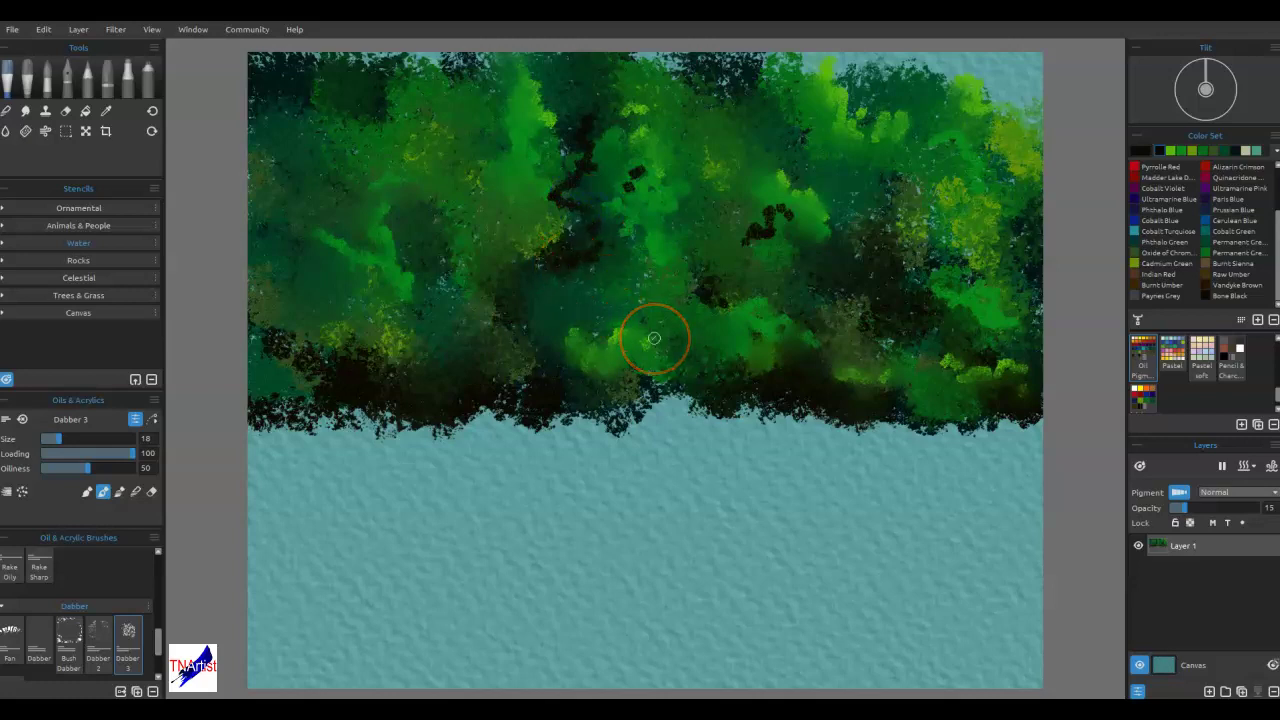
# - Blend the near-black shadows into the centre-right foliage and down the gap left of centre with the Textured blender
pyautogui.click(6, 111)
pyautogui.moveTo(757, 235)
pyautogui.mouseDown()
pyautogui.moveTo(790, 217)
pyautogui.moveTo(773, 212)
pyautogui.moveTo(756, 240)
pyautogui.mouseUp()
pyautogui.moveTo(576, 255); pyautogui.dragTo(562, 213)
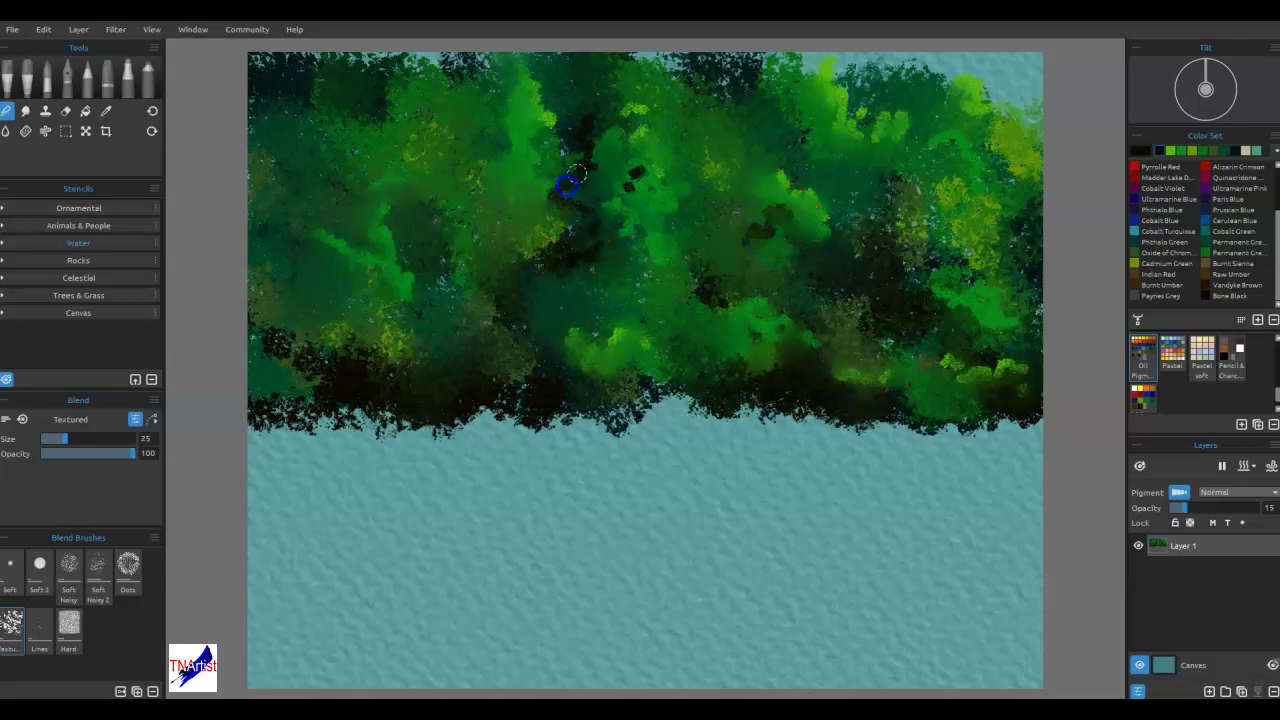
pyautogui.moveTo(576, 150)
pyautogui.mouseDown()
pyautogui.moveTo(601, 115)
pyautogui.moveTo(611, 227)
pyautogui.moveTo(578, 258)
pyautogui.mouseUp()
pyautogui.moveTo(589, 161); pyautogui.dragTo(597, 164)
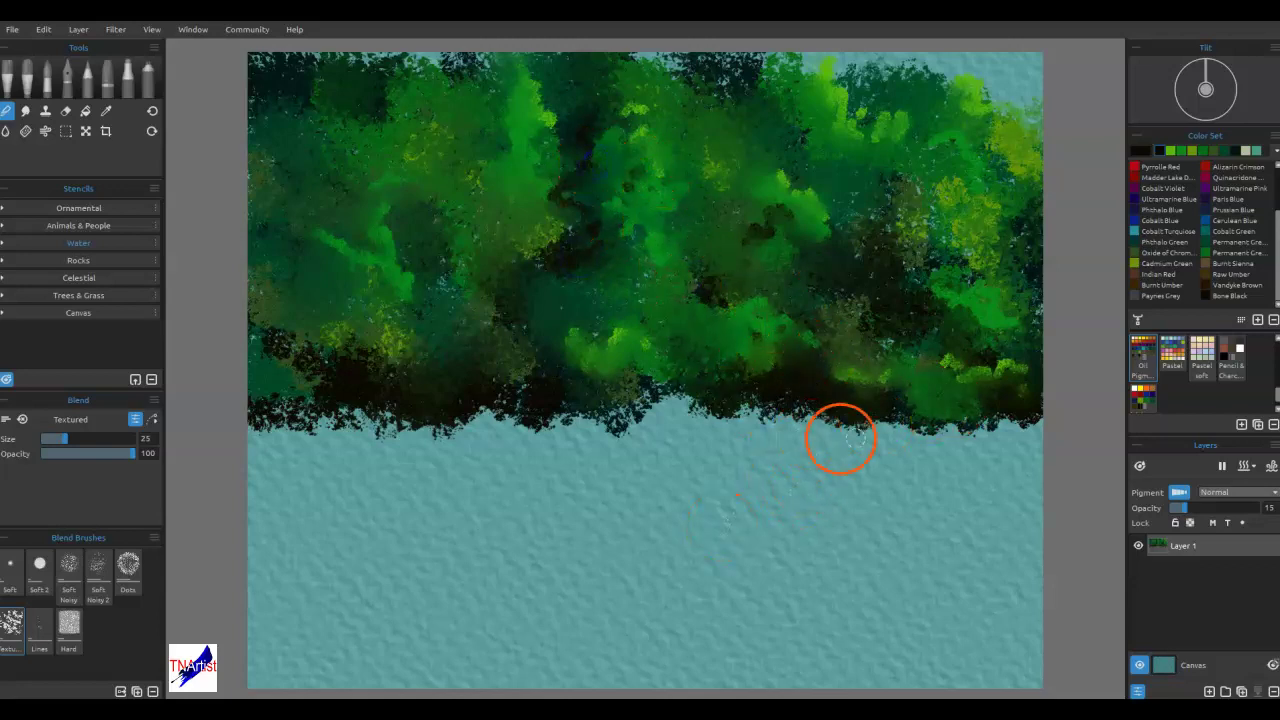
pyautogui.moveTo(916, 449); pyautogui.dragTo(881, 459)
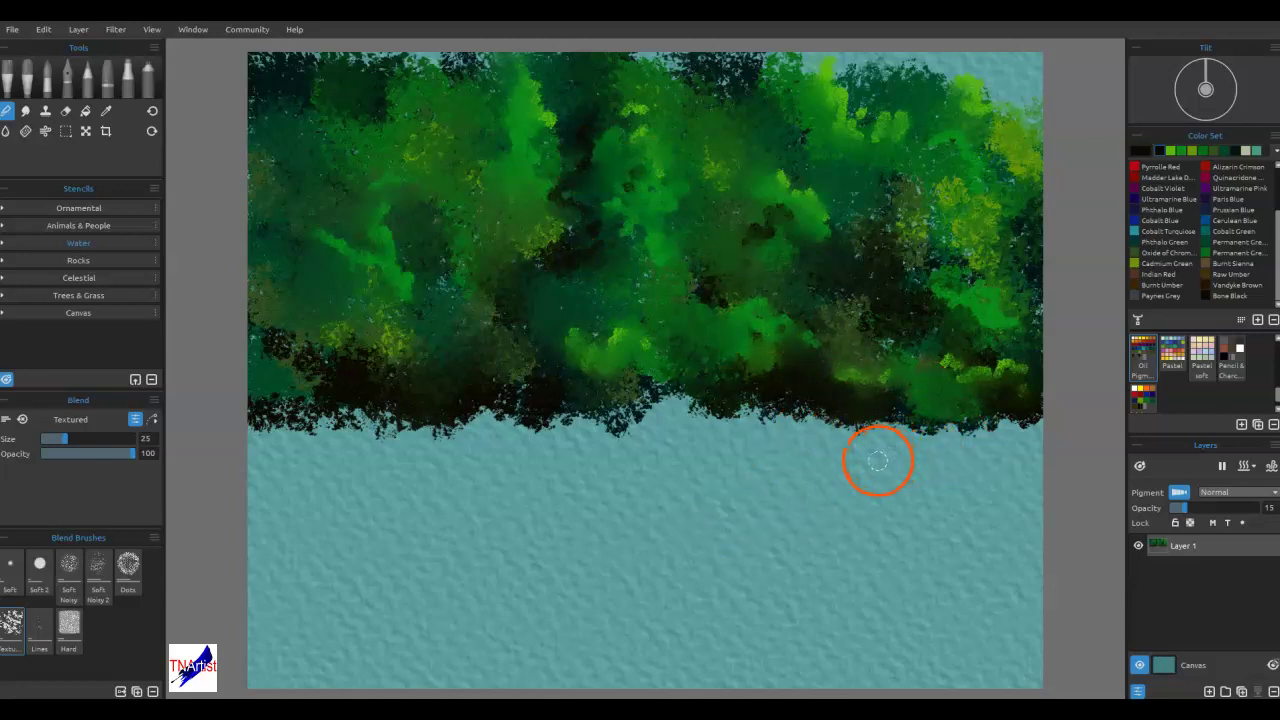
pyautogui.moveTo(566, 269)
pyautogui.mouseDown()
pyautogui.moveTo(520, 316)
pyautogui.moveTo(850, 420)
pyautogui.moveTo(717, 394)
pyautogui.moveTo(539, 459)
pyautogui.moveTo(786, 334)
pyautogui.moveTo(621, 321)
pyautogui.moveTo(760, 370)
pyautogui.mouseUp()
# - Dab yellow-green leaf clusters on the centre-right and upper right foliage with Dabber 3 at size 70, undoing the lowest dabs
pyautogui.click(823, 228)
pyautogui.press('b')
pyautogui.moveTo(990, 170)
pyautogui.mouseDown()
pyautogui.moveTo(977, 297)
pyautogui.moveTo(1002, 294)
pyautogui.mouseUp()
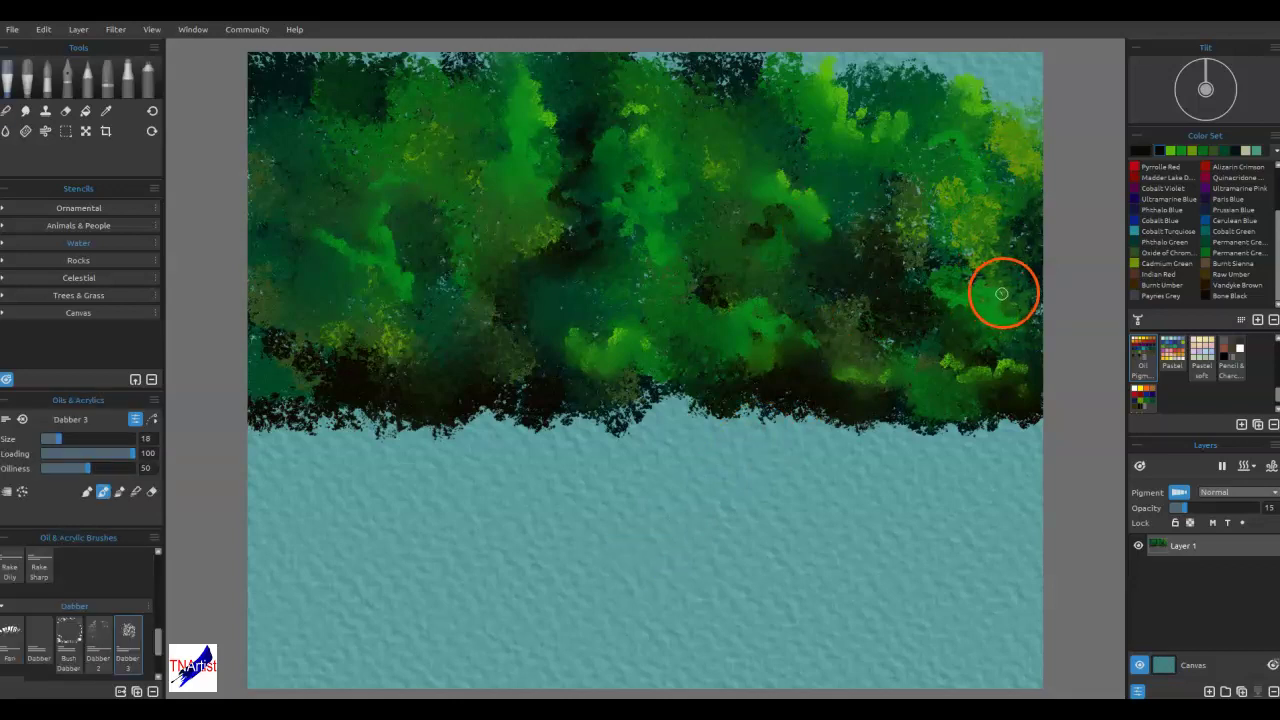
pyautogui.click(1175, 148)
pyautogui.moveTo(881, 234)
pyautogui.mouseDown()
pyautogui.moveTo(829, 234)
pyautogui.moveTo(797, 224)
pyautogui.mouseUp()
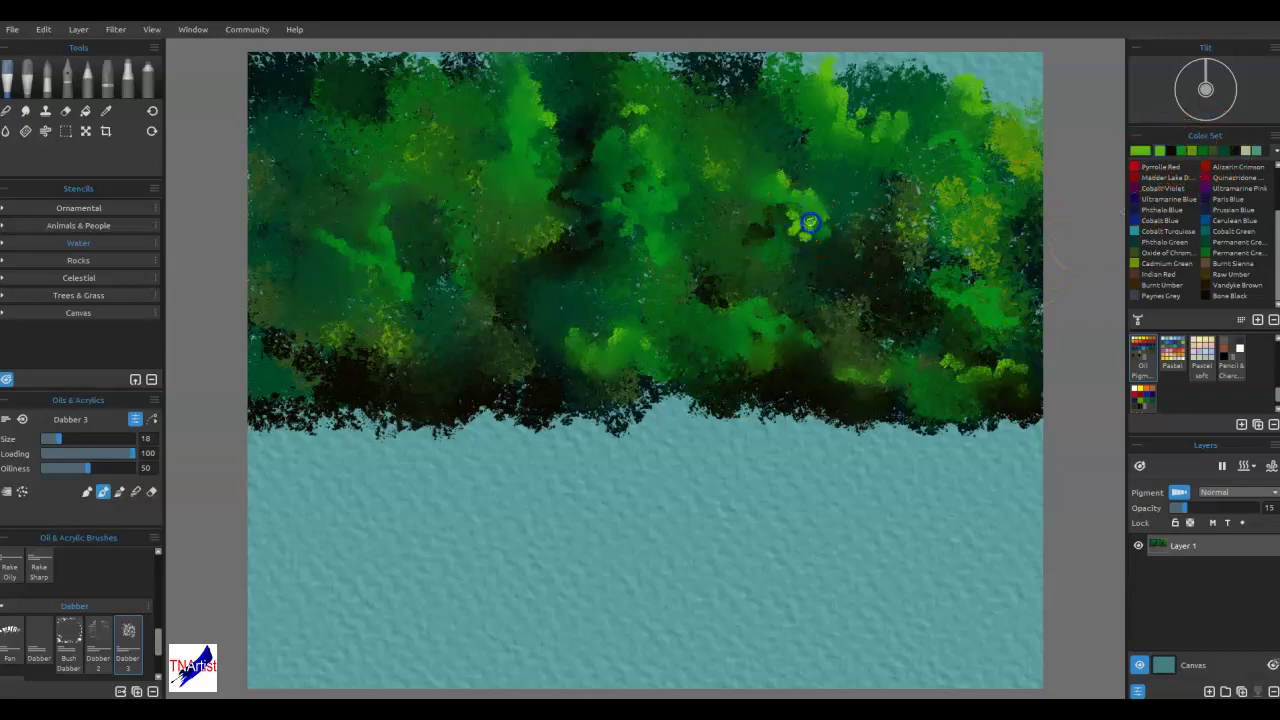
pyautogui.moveTo(805, 284)
pyautogui.mouseDown()
pyautogui.moveTo(814, 233)
pyautogui.moveTo(834, 276)
pyautogui.moveTo(858, 285)
pyautogui.moveTo(907, 272)
pyautogui.moveTo(843, 240)
pyautogui.moveTo(860, 145)
pyautogui.moveTo(946, 149)
pyautogui.moveTo(884, 138)
pyautogui.moveTo(908, 164)
pyautogui.moveTo(915, 285)
pyautogui.moveTo(902, 333)
pyautogui.moveTo(848, 277)
pyautogui.moveTo(788, 272)
pyautogui.moveTo(818, 268)
pyautogui.mouseUp()
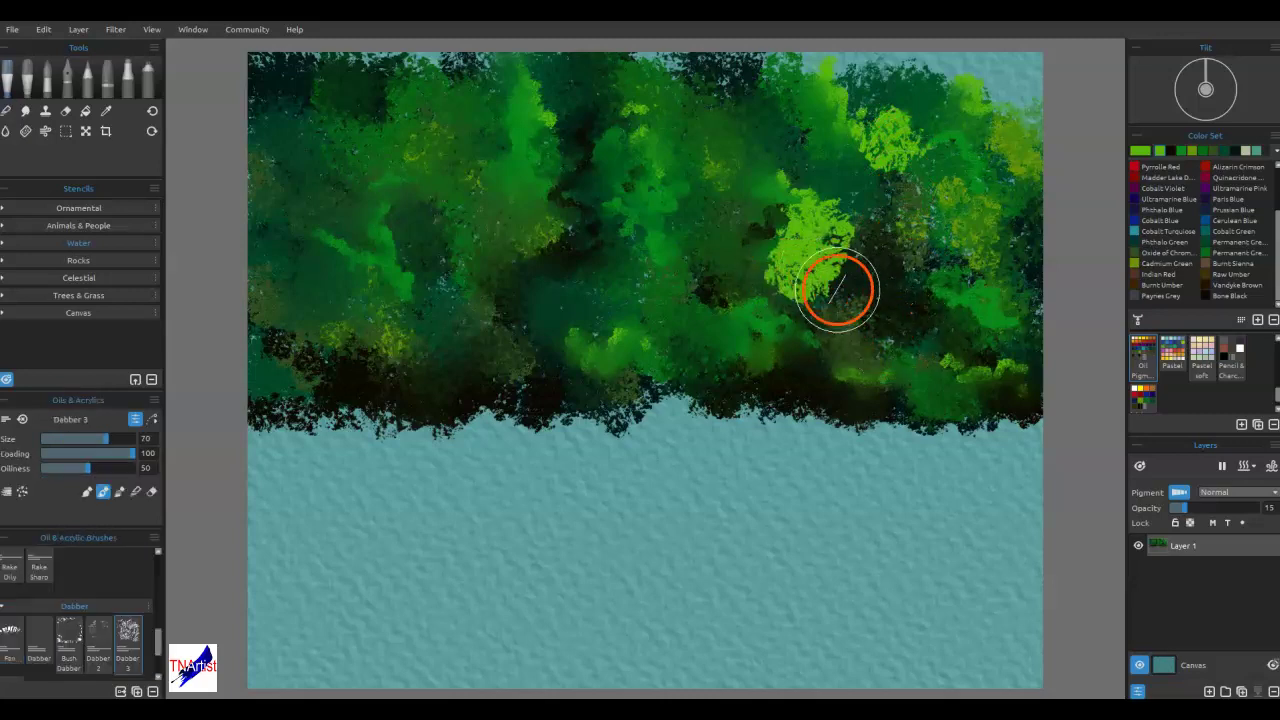
pyautogui.hotkey('ctrl', 'z')
pyautogui.hotkey('ctrl', 'z')
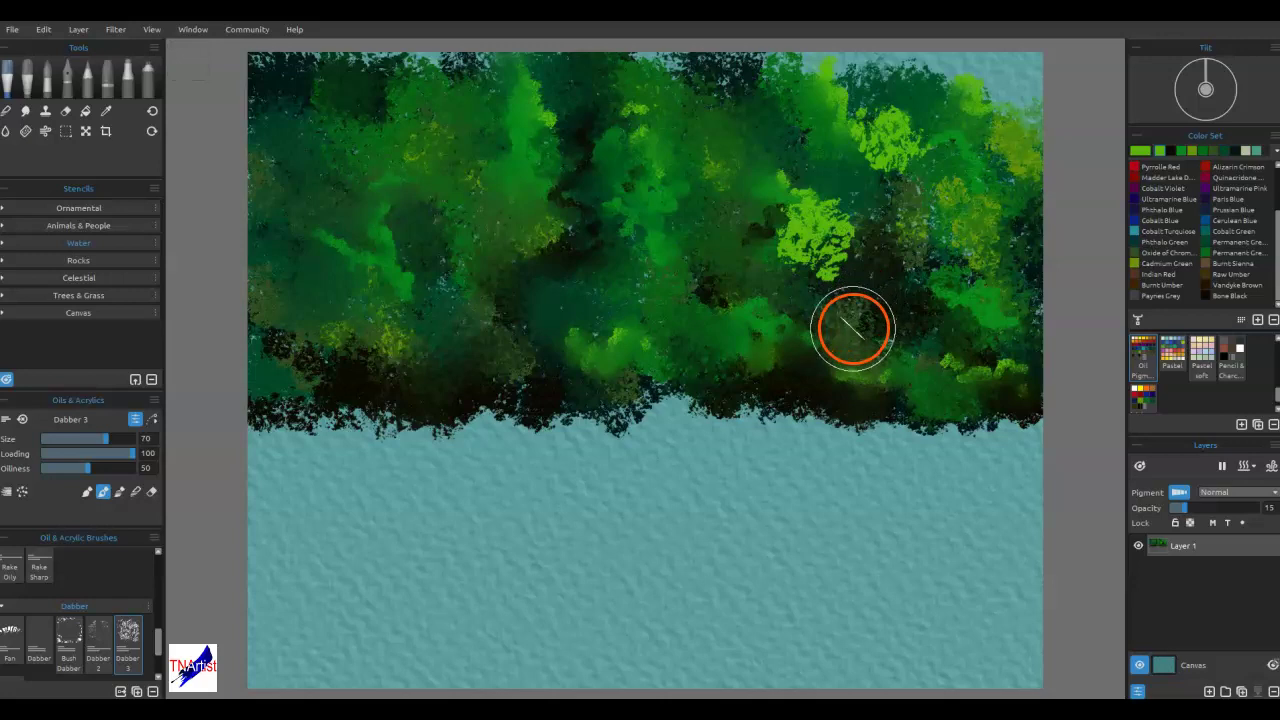
# - Blend the yellow-green leaf clusters on the centre-right and upper right foliage with the Textured blender at size 25
pyautogui.press('n')
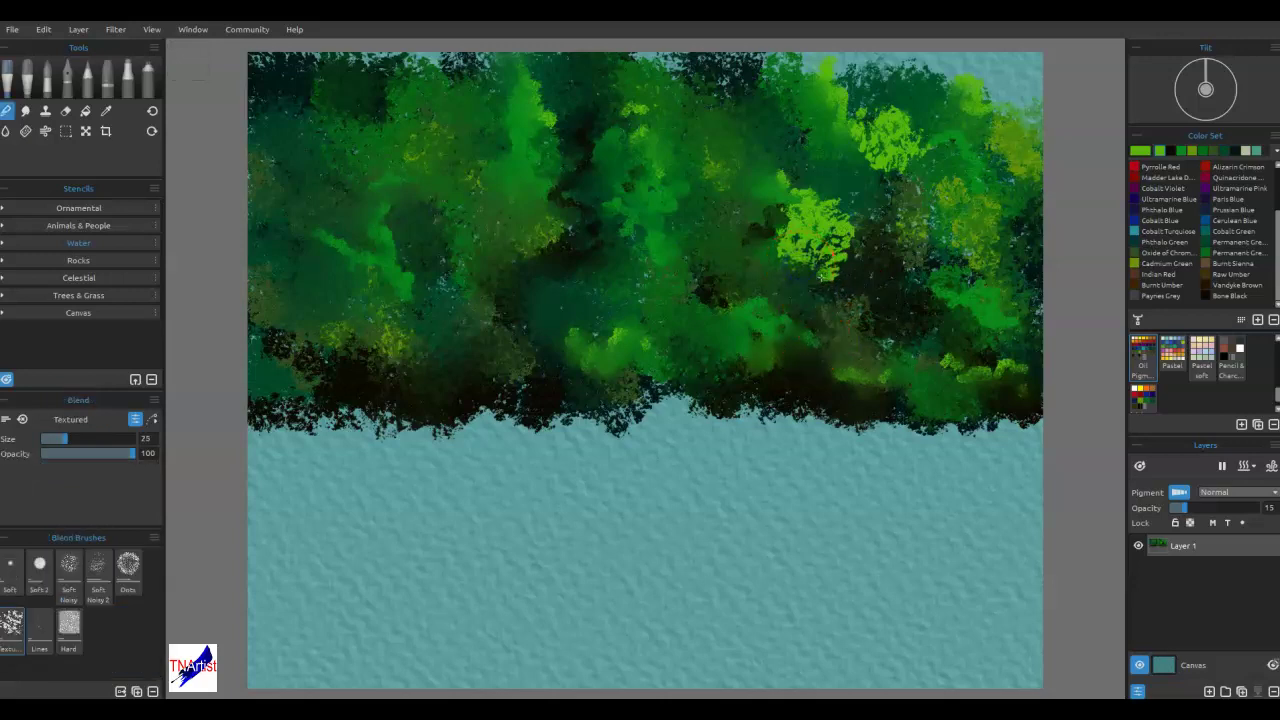
pyautogui.moveTo(803, 216); pyautogui.dragTo(830, 285)
pyautogui.moveTo(820, 236)
pyautogui.mouseDown()
pyautogui.moveTo(819, 309)
pyautogui.moveTo(826, 228)
pyautogui.moveTo(822, 292)
pyautogui.moveTo(869, 252)
pyautogui.moveTo(887, 148)
pyautogui.moveTo(907, 163)
pyautogui.moveTo(828, 315)
pyautogui.moveTo(957, 447)
pyautogui.mouseUp()
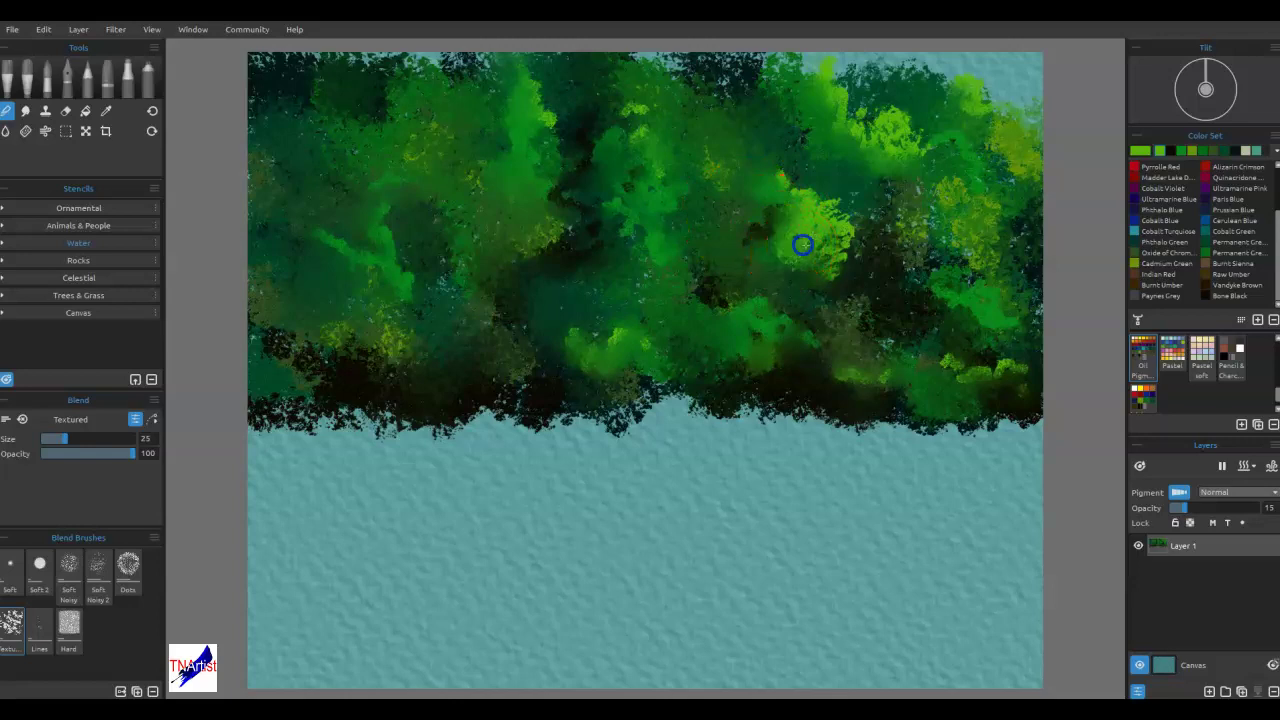
pyautogui.moveTo(778, 260)
pyautogui.mouseDown()
pyautogui.moveTo(834, 251)
pyautogui.moveTo(794, 277)
pyautogui.moveTo(826, 276)
pyautogui.mouseUp()
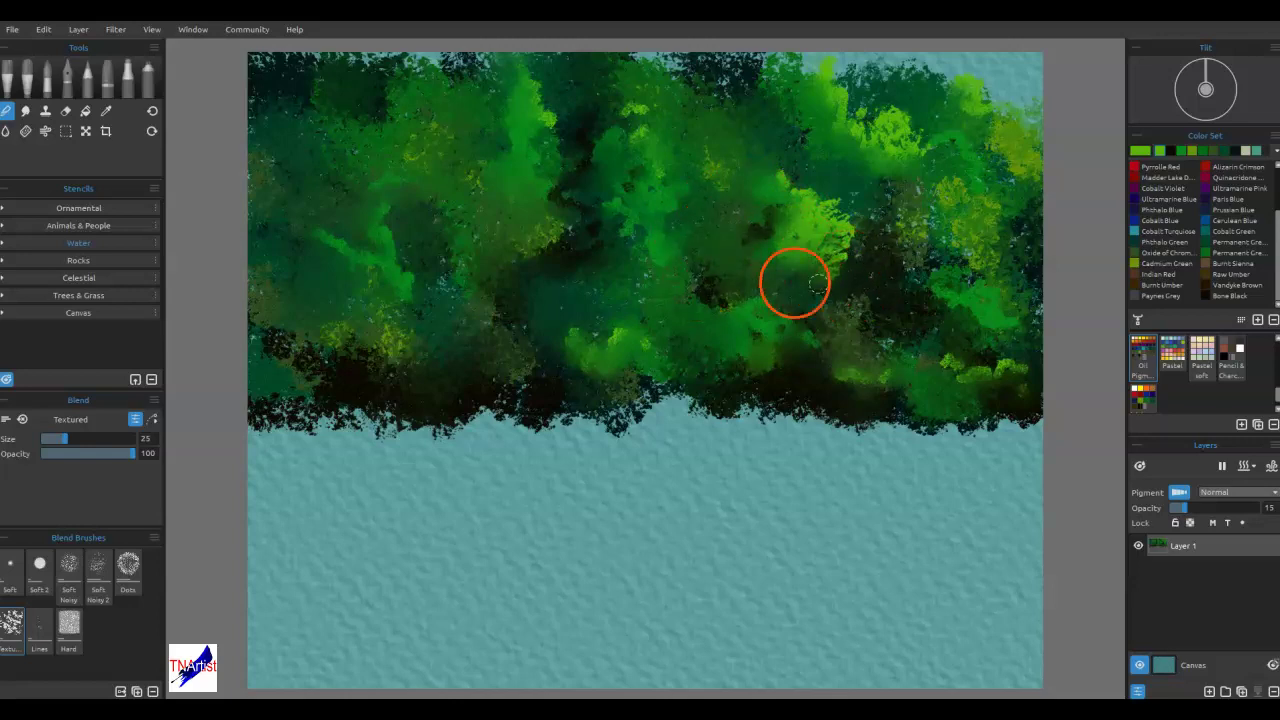
pyautogui.moveTo(729, 418)
pyautogui.mouseDown()
pyautogui.moveTo(804, 410)
pyautogui.moveTo(761, 418)
pyautogui.moveTo(692, 404)
pyautogui.mouseUp()
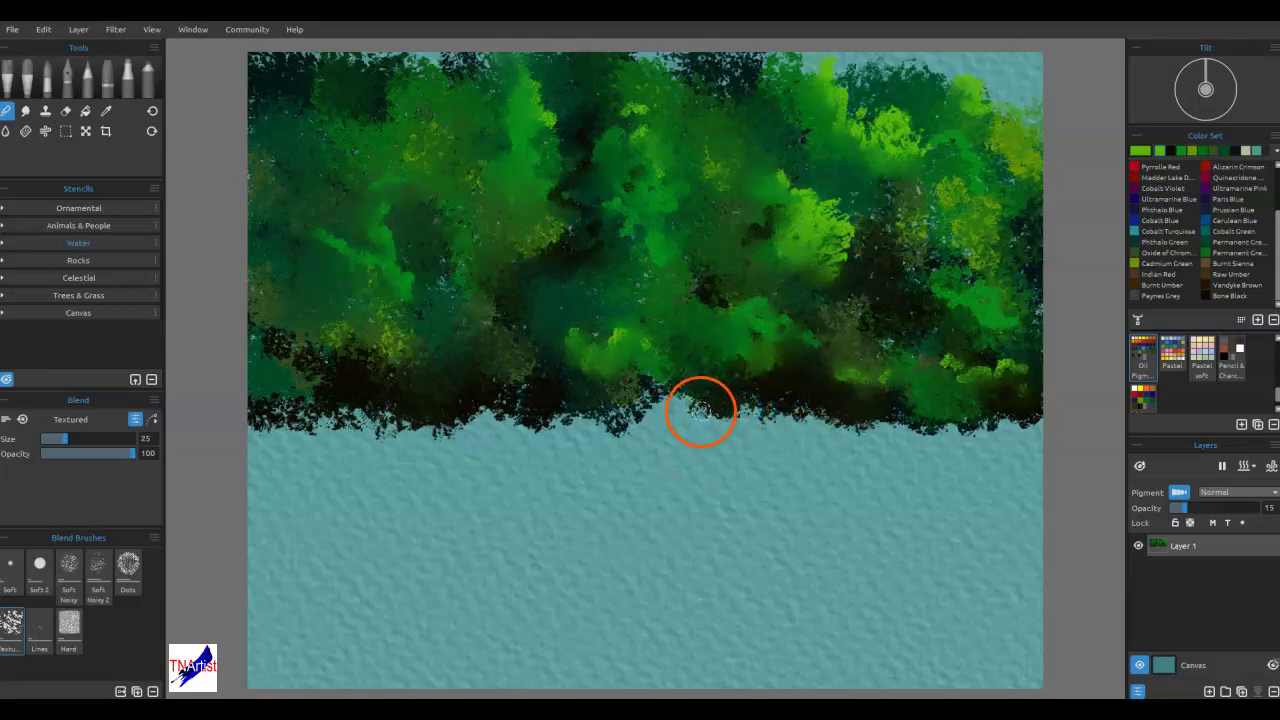
# - Dab near-black shadows along the whole lower edge of the foliage with Dabber 3 at size 25
pyautogui.click(15, 80)
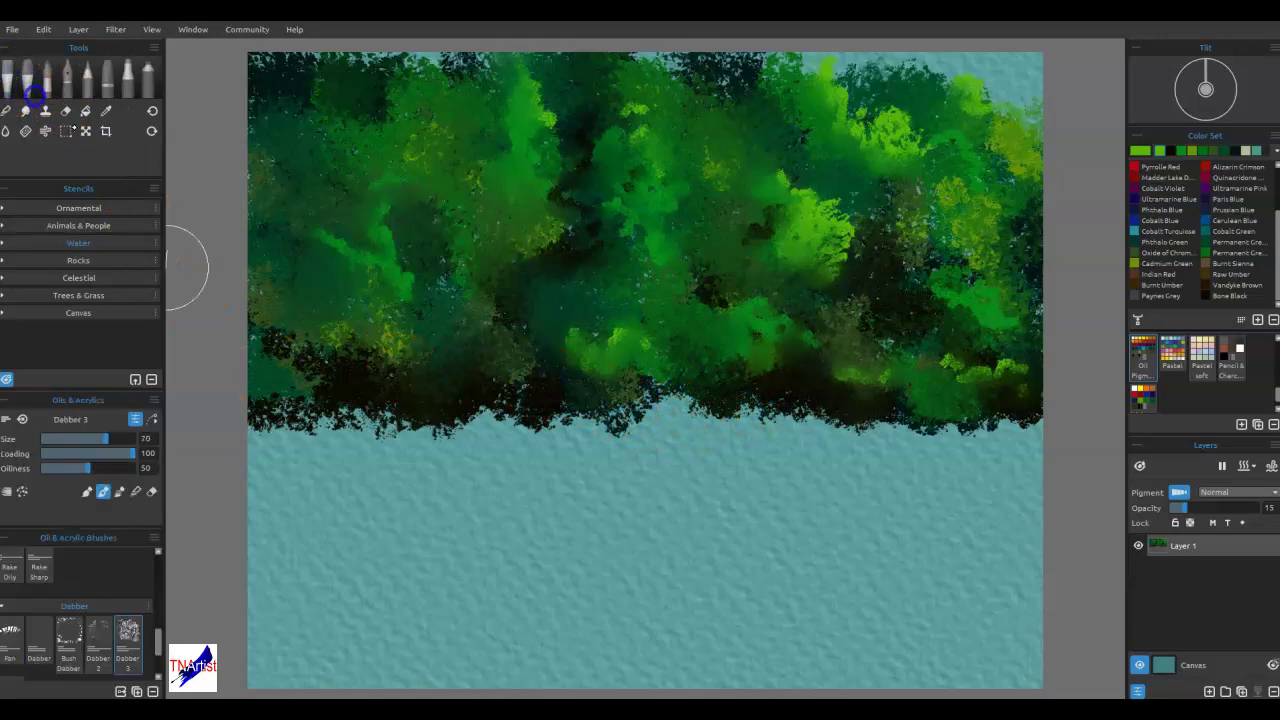
pyautogui.press('[')
pyautogui.press('[')
pyautogui.press('[')
pyautogui.press('[')
pyautogui.press('[')
pyautogui.press('[')
pyautogui.press('[')
pyautogui.press('[')
pyautogui.press('[')
pyautogui.press('[')
pyautogui.click(1172, 151)
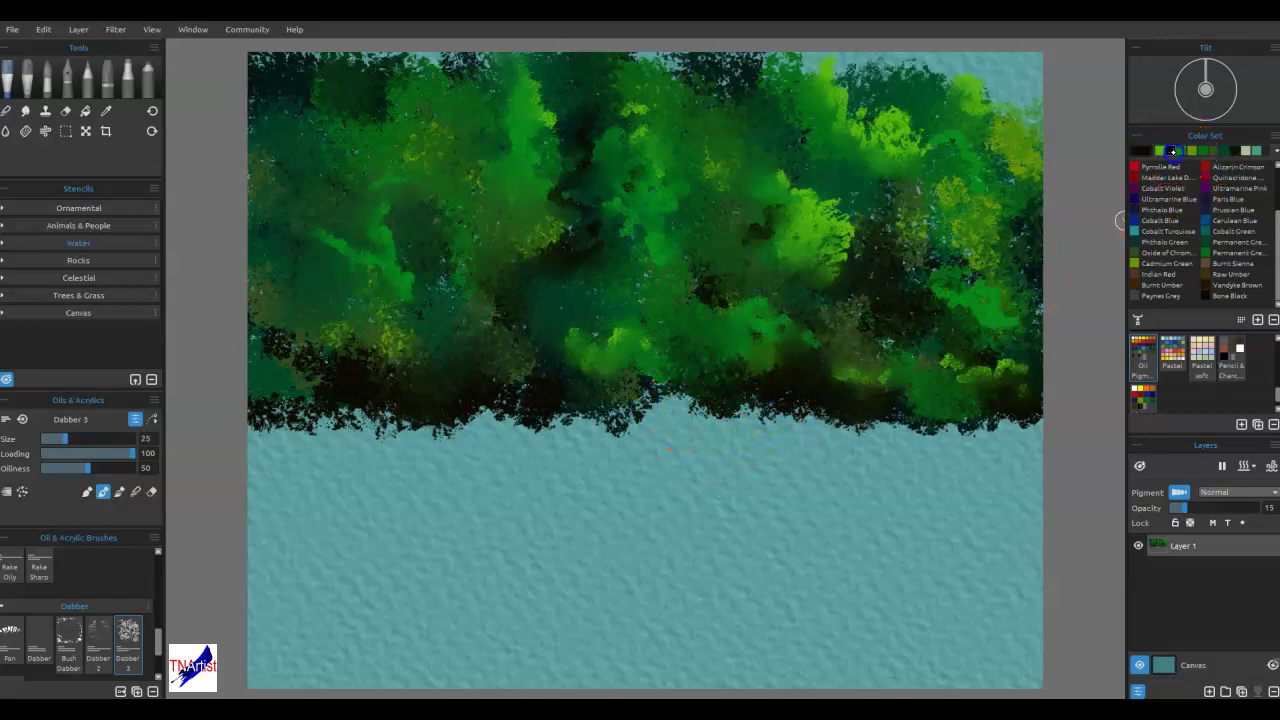
pyautogui.moveTo(645, 408)
pyautogui.mouseDown()
pyautogui.moveTo(686, 401)
pyautogui.moveTo(657, 395)
pyautogui.moveTo(808, 400)
pyautogui.moveTo(710, 411)
pyautogui.moveTo(851, 409)
pyautogui.moveTo(744, 396)
pyautogui.moveTo(610, 406)
pyautogui.mouseUp()
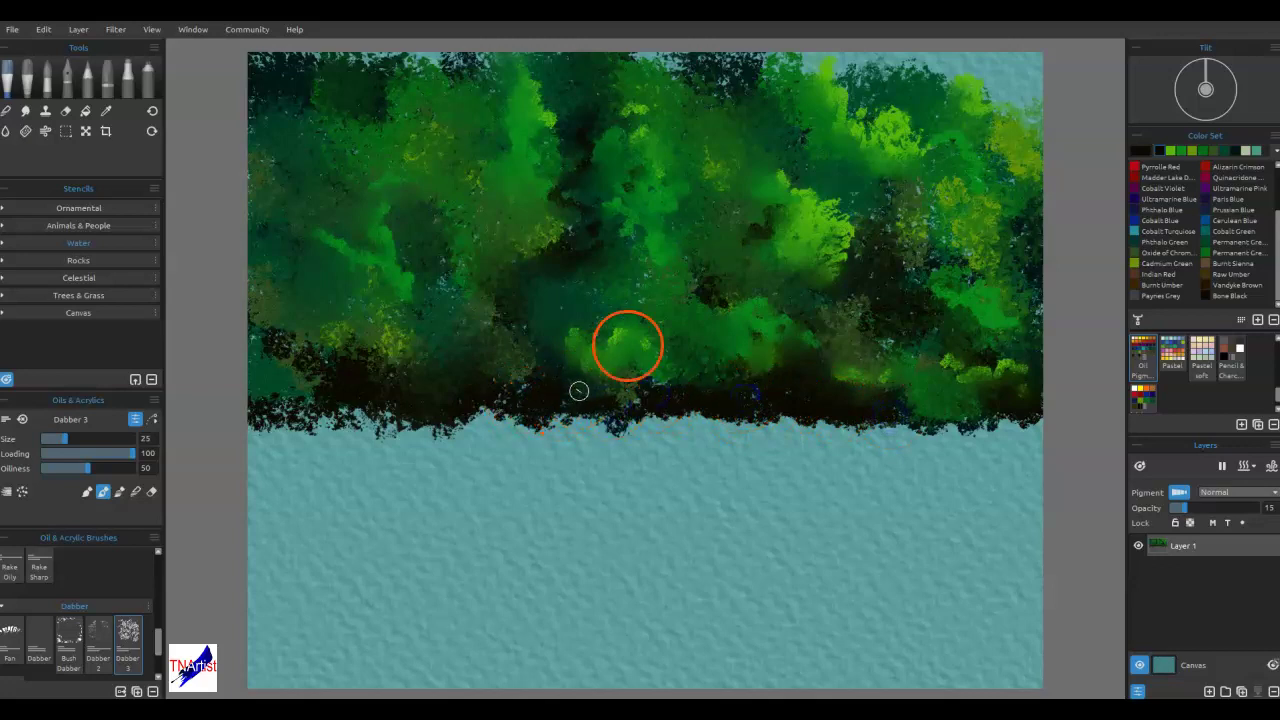
pyautogui.moveTo(517, 415); pyautogui.dragTo(535, 393)
pyautogui.moveTo(330, 396)
pyautogui.mouseDown()
pyautogui.moveTo(307, 415)
pyautogui.moveTo(256, 393)
pyautogui.mouseUp()
pyautogui.moveTo(830, 405)
pyautogui.mouseDown()
pyautogui.moveTo(923, 404)
pyautogui.moveTo(931, 421)
pyautogui.mouseUp()
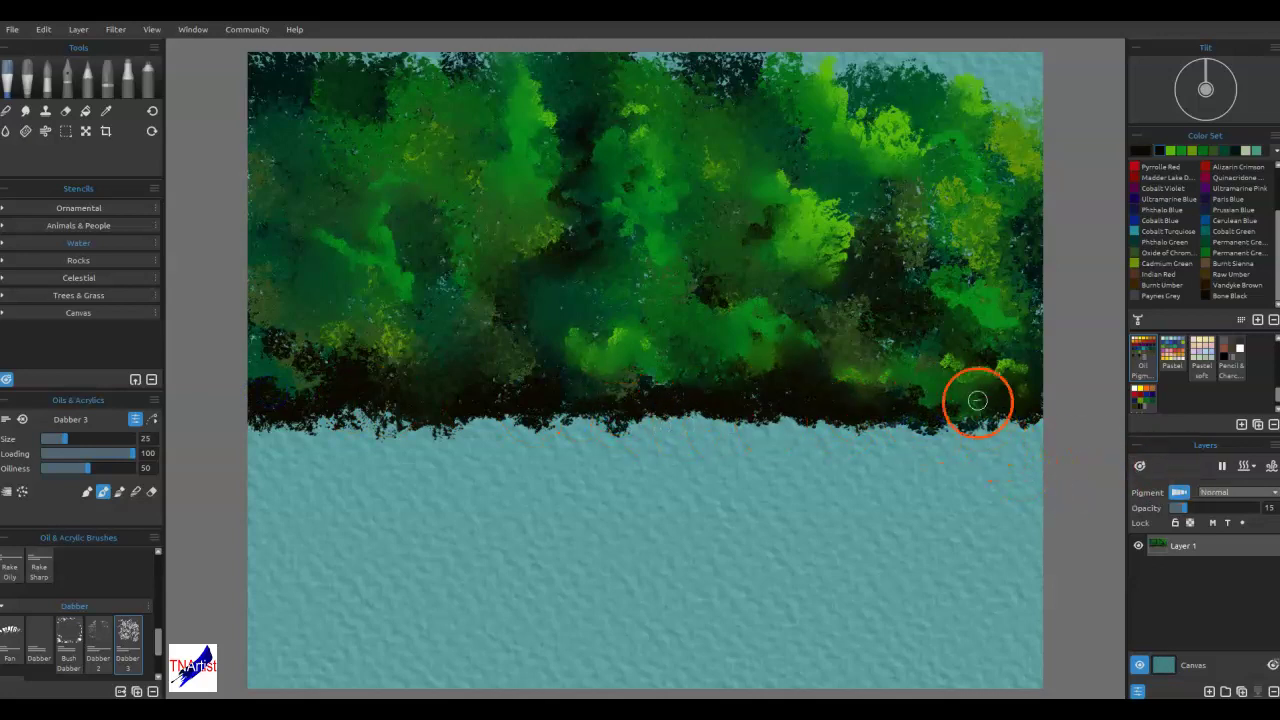
# - Dab near-black shadows up the gap left of the lower centre cluster and soften them with the Textured blender
pyautogui.moveTo(694, 370)
pyautogui.mouseDown()
pyautogui.moveTo(573, 347)
pyautogui.moveTo(562, 370)
pyautogui.moveTo(540, 333)
pyautogui.mouseUp()
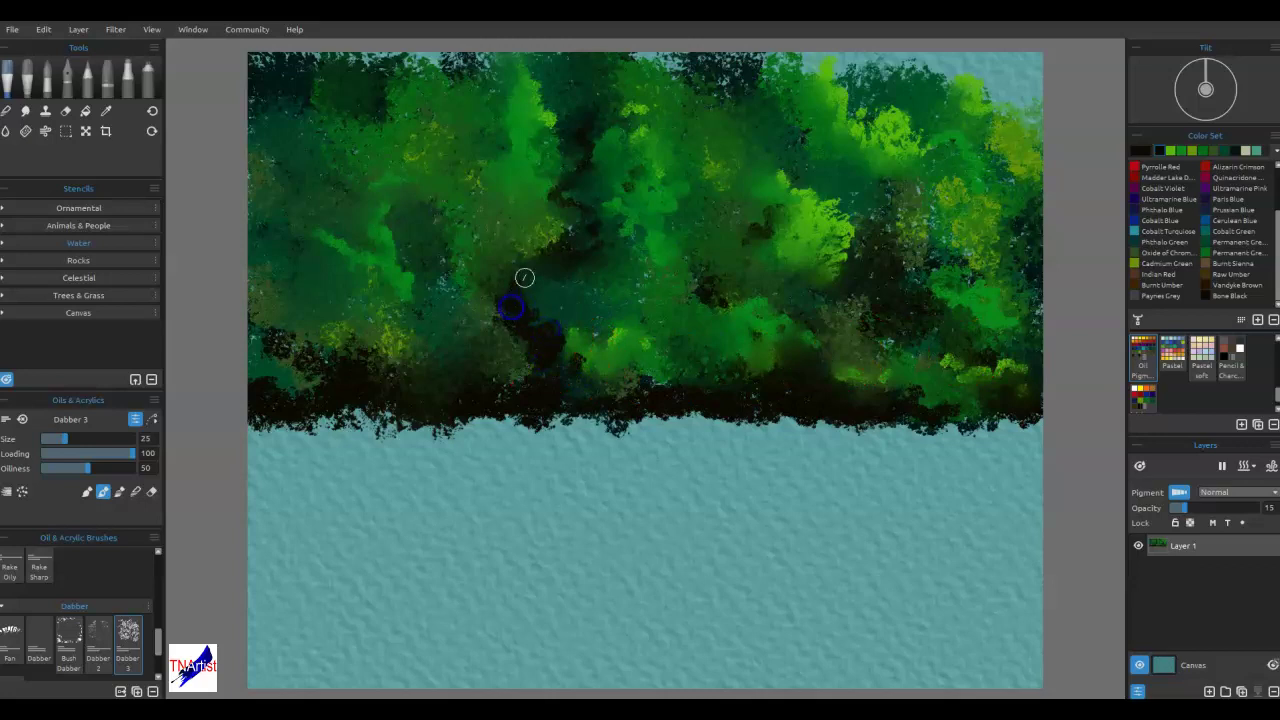
pyautogui.moveTo(497, 313)
pyautogui.mouseDown()
pyautogui.moveTo(550, 441)
pyautogui.moveTo(668, 427)
pyautogui.moveTo(672, 444)
pyautogui.moveTo(608, 292)
pyautogui.moveTo(560, 313)
pyautogui.mouseUp()
pyautogui.press('l')
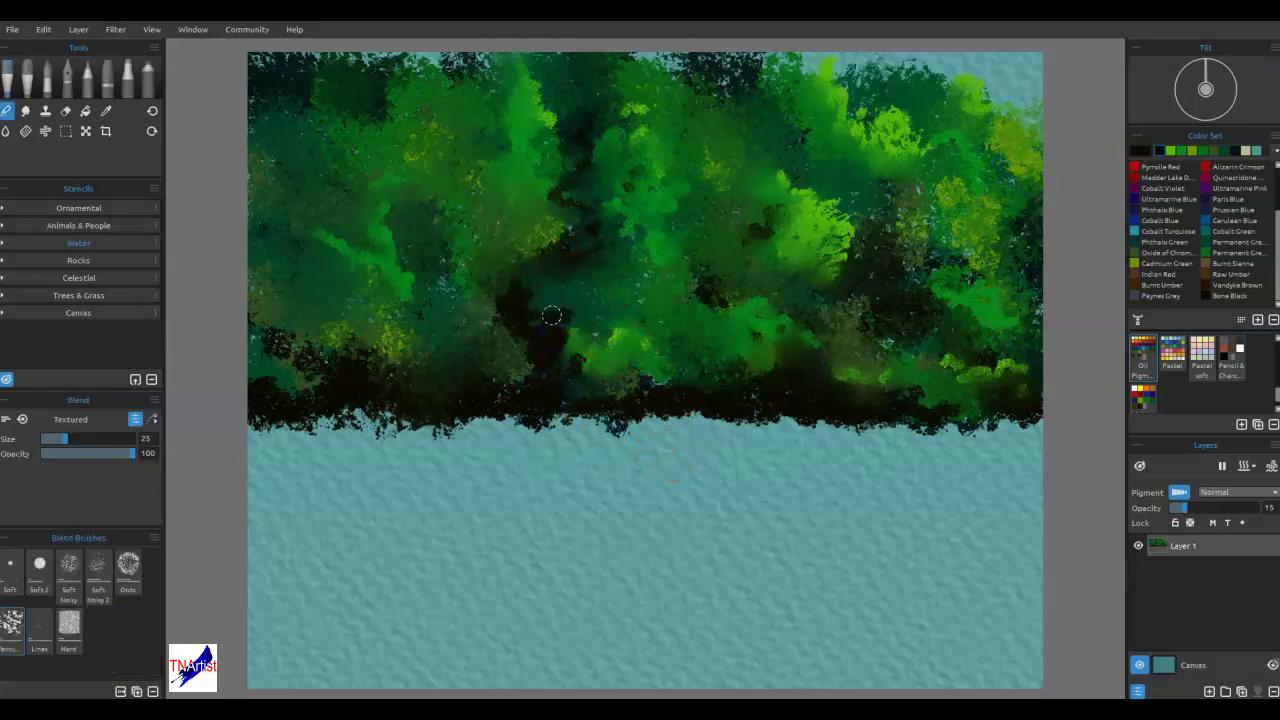
pyautogui.moveTo(583, 411)
pyautogui.mouseDown()
pyautogui.moveTo(497, 344)
pyautogui.moveTo(564, 333)
pyautogui.moveTo(502, 268)
pyautogui.mouseUp()
# - Apply a Hue/Saturation/Lightness adjustment to the painting with saturation -25 and lightness 5
pyautogui.click(114, 30)
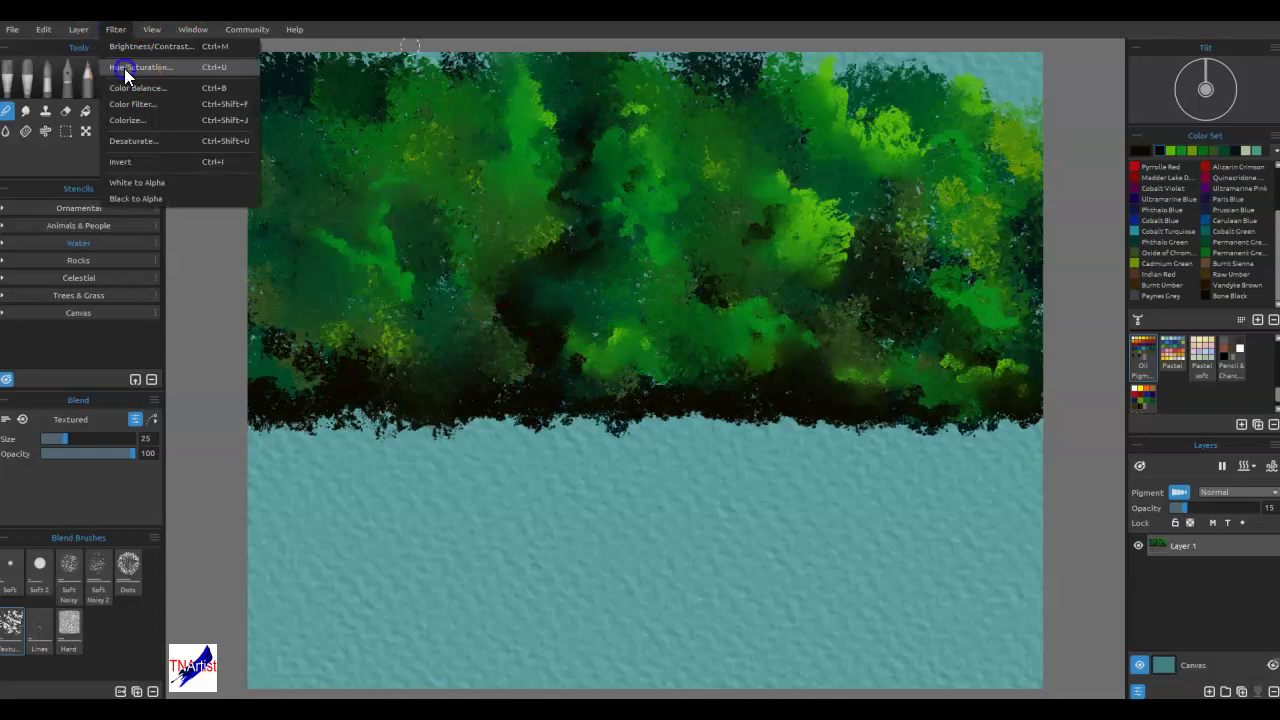
pyautogui.click(124, 68)
pyautogui.doubleClick(731, 349)
pyautogui.write('25')
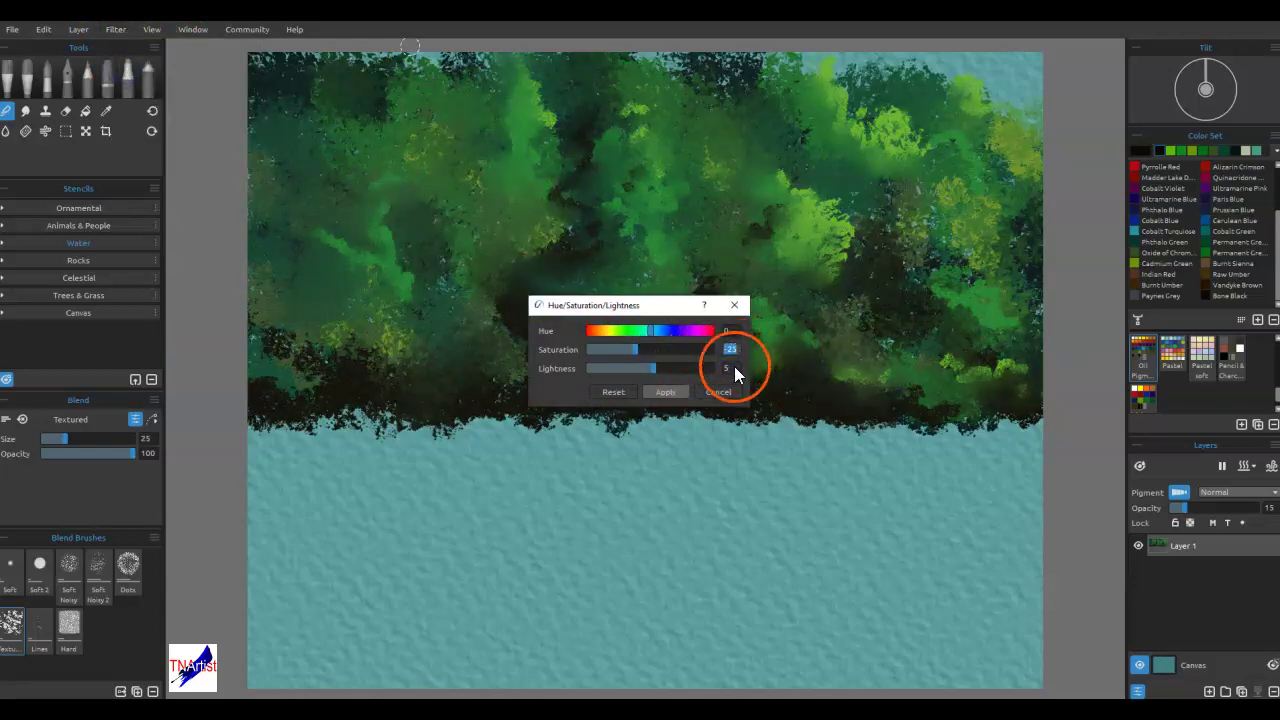
pyautogui.click(665, 391)
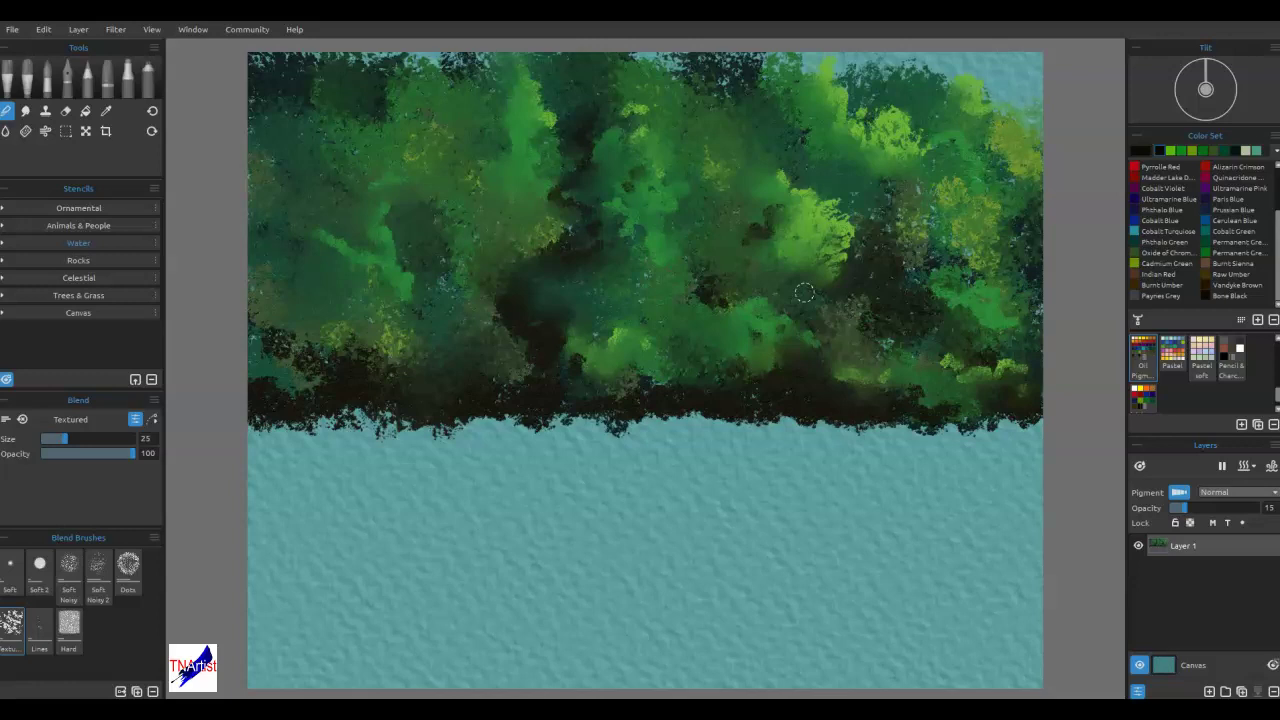
# - Dab an olive yellow-green leaf cluster beside the dark gap left of centre with Dabber 3 and blend its inner edge into the foliage
pyautogui.click(1202, 150)
pyautogui.press('a')
pyautogui.moveTo(509, 286)
pyautogui.mouseDown()
pyautogui.moveTo(524, 335)
pyautogui.moveTo(486, 276)
pyautogui.mouseUp()
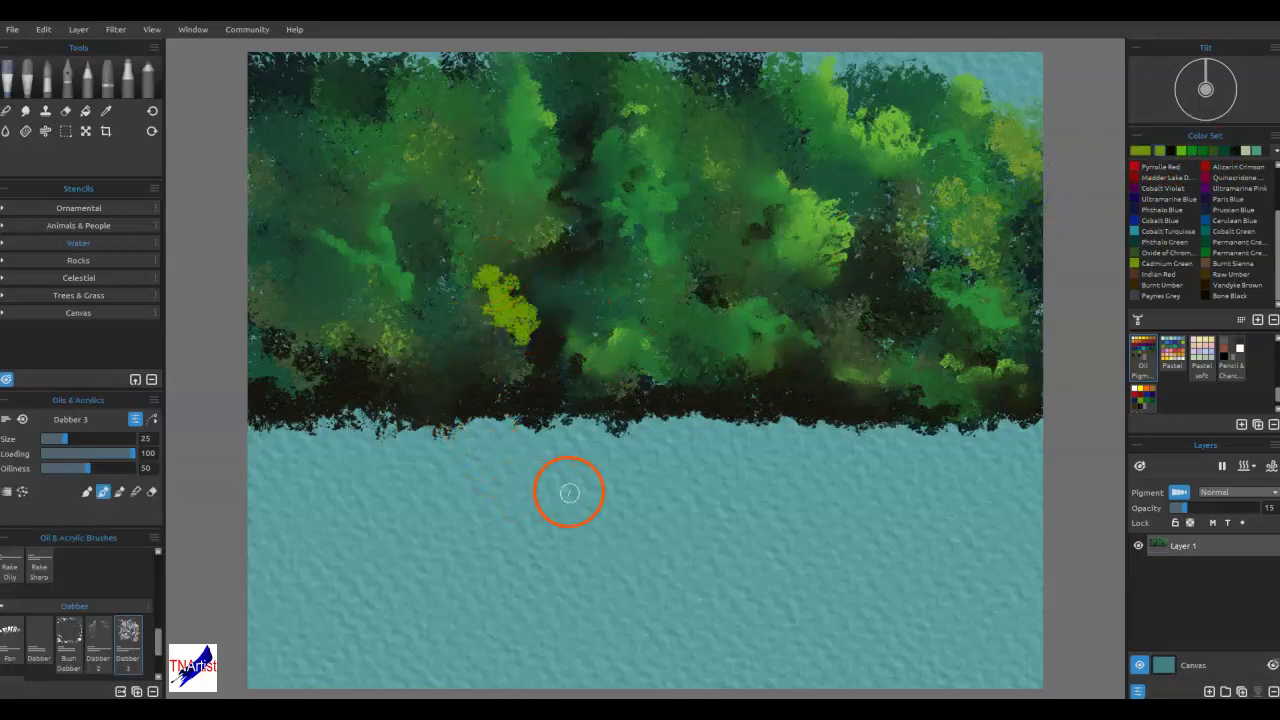
pyautogui.press('b')
pyautogui.press('a')
pyautogui.press('b')
pyautogui.moveTo(506, 330)
pyautogui.mouseDown()
pyautogui.moveTo(474, 282)
pyautogui.moveTo(531, 338)
pyautogui.mouseUp()
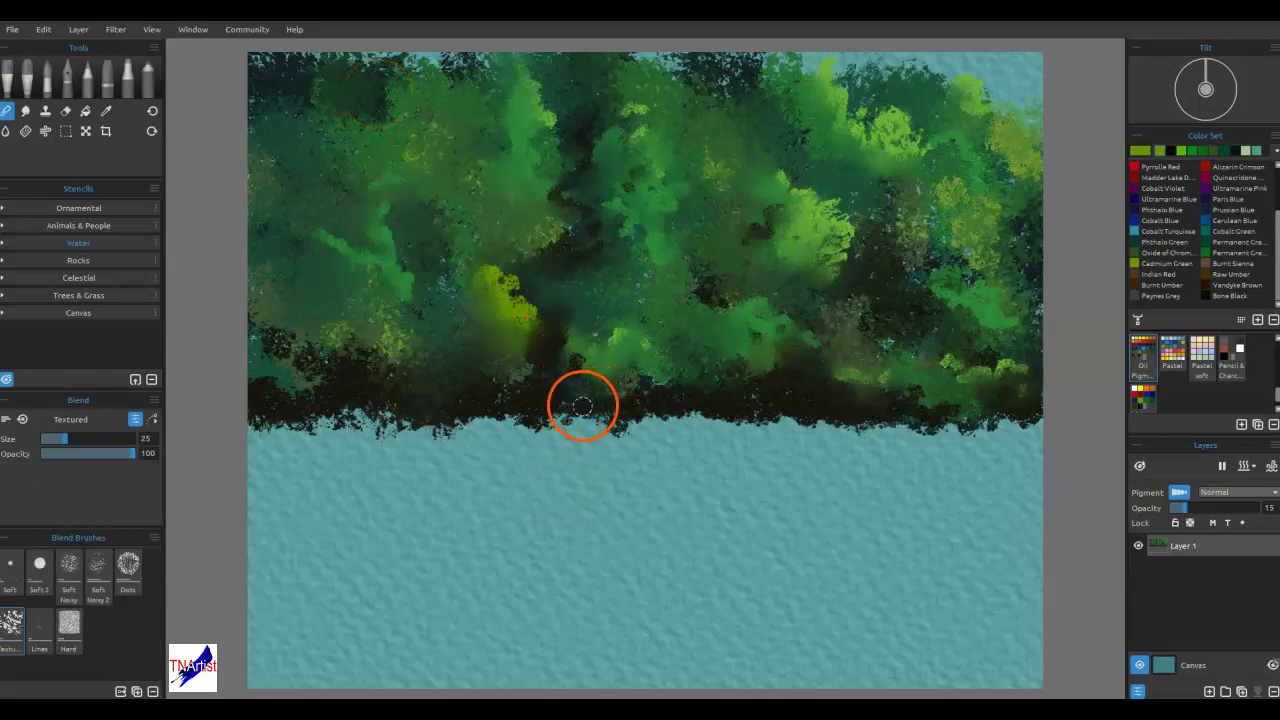
# - Extend the yellow-green cluster downward along the dark gap with Dabber 3 and blend the added leaves
pyautogui.press('b')
pyautogui.moveTo(530, 335)
pyautogui.mouseDown()
pyautogui.moveTo(588, 436)
pyautogui.moveTo(558, 421)
pyautogui.moveTo(524, 362)
pyautogui.mouseUp()
pyautogui.press('n')
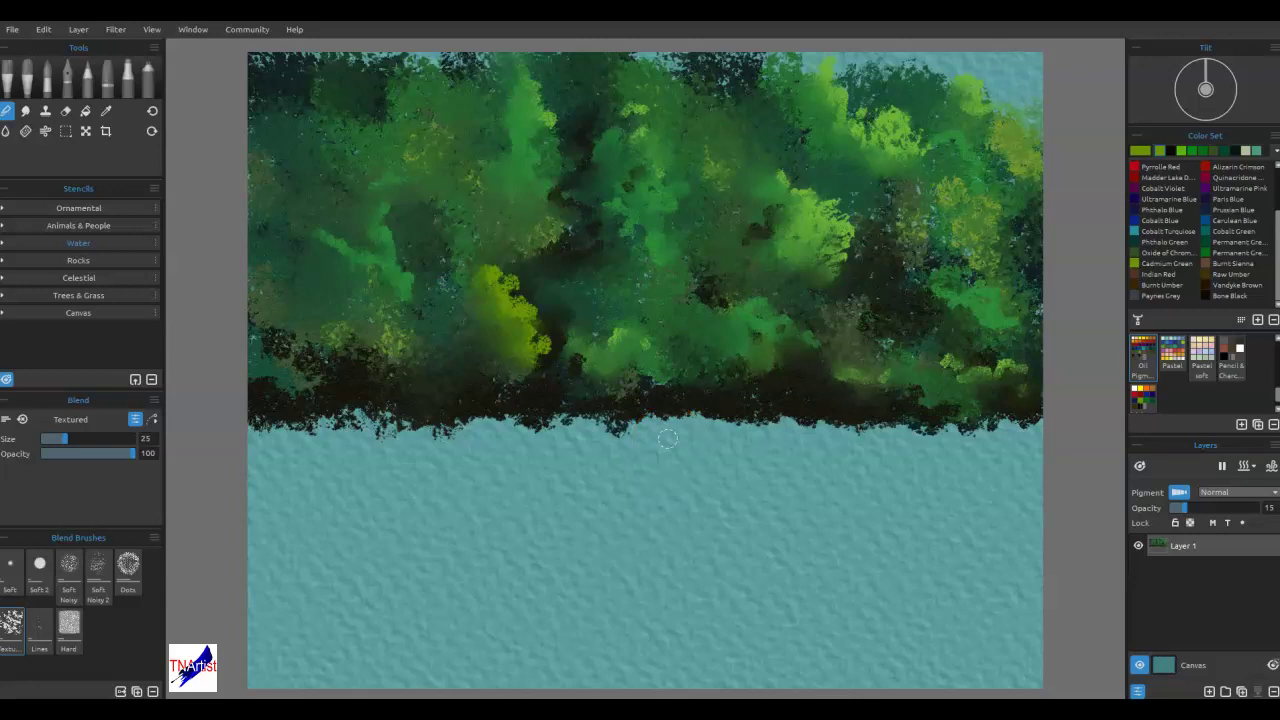
pyautogui.moveTo(924, 196)
pyautogui.mouseDown()
pyautogui.moveTo(889, 228)
pyautogui.moveTo(886, 174)
pyautogui.moveTo(867, 195)
pyautogui.moveTo(691, 211)
pyautogui.moveTo(640, 240)
pyautogui.moveTo(490, 214)
pyautogui.moveTo(626, 254)
pyautogui.moveTo(597, 265)
pyautogui.moveTo(758, 318)
pyautogui.mouseUp()
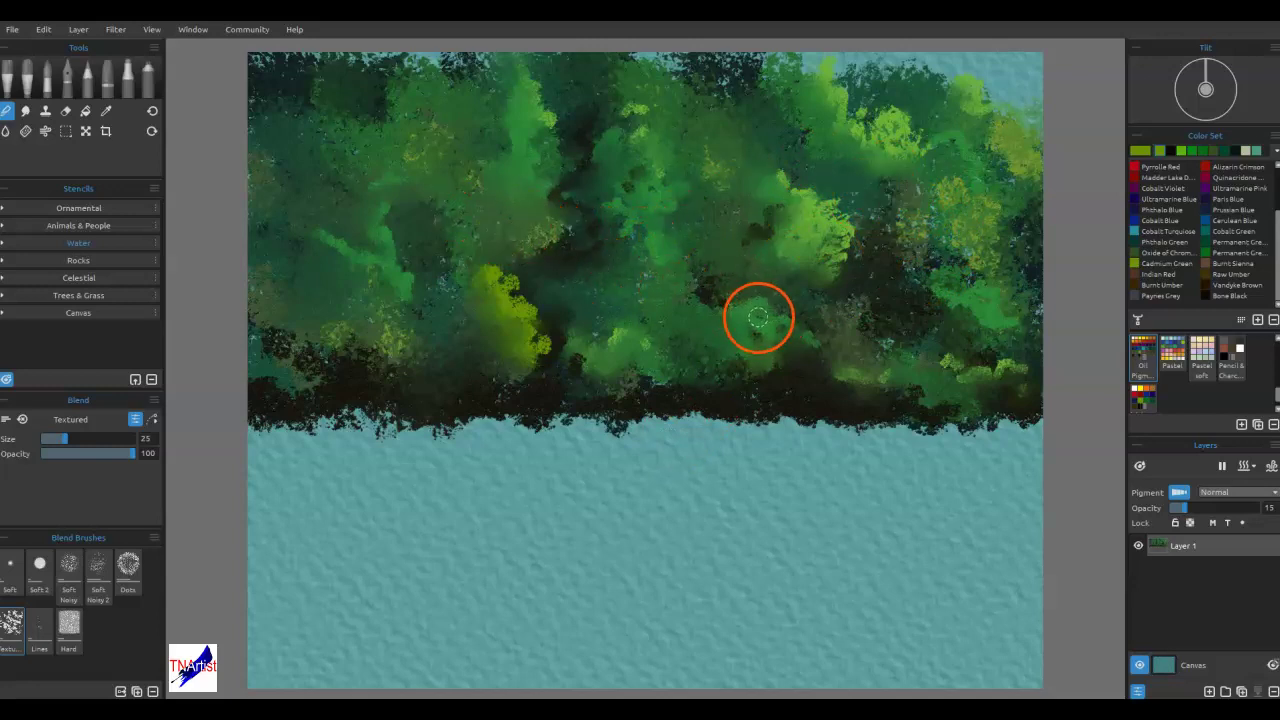
pyautogui.click(116, 29)
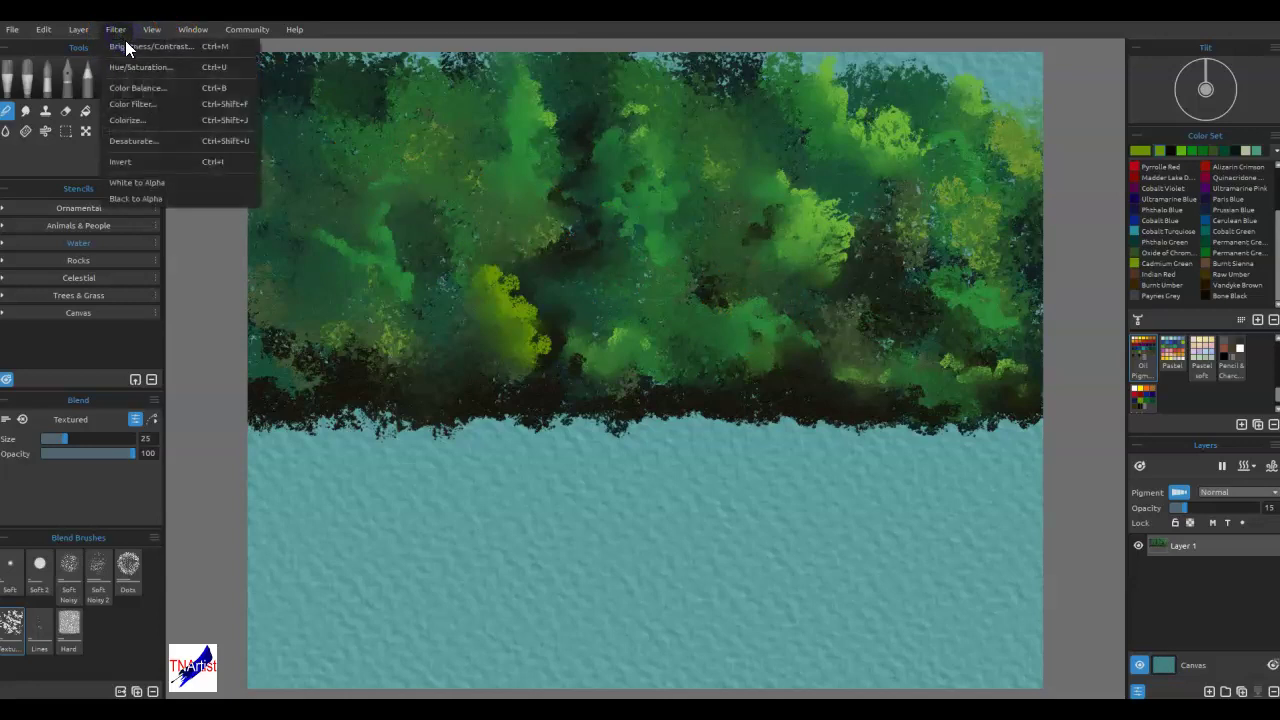
pyautogui.click(138, 88)
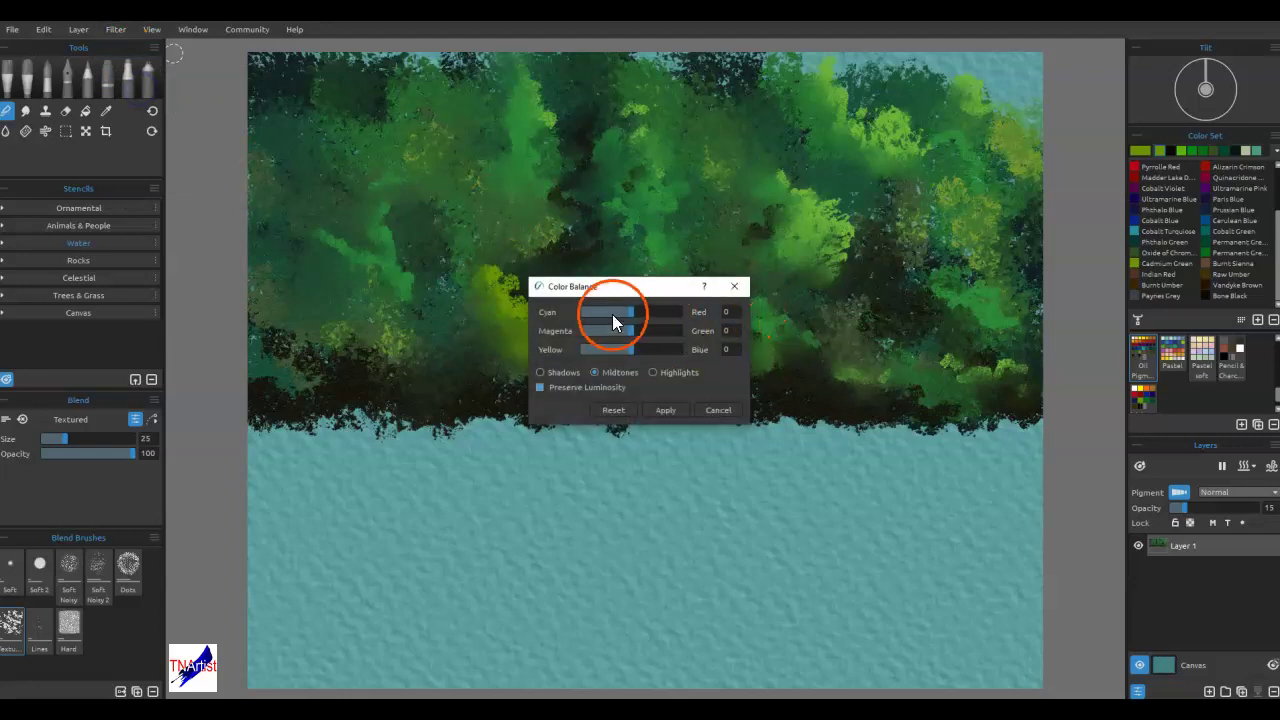
pyautogui.moveTo(633, 315)
pyautogui.mouseDown()
pyautogui.moveTo(606, 317)
pyautogui.moveTo(633, 313)
pyautogui.mouseUp()
pyautogui.moveTo(630, 334)
pyautogui.mouseDown()
pyautogui.moveTo(617, 335)
pyautogui.moveTo(624, 354)
pyautogui.mouseUp()
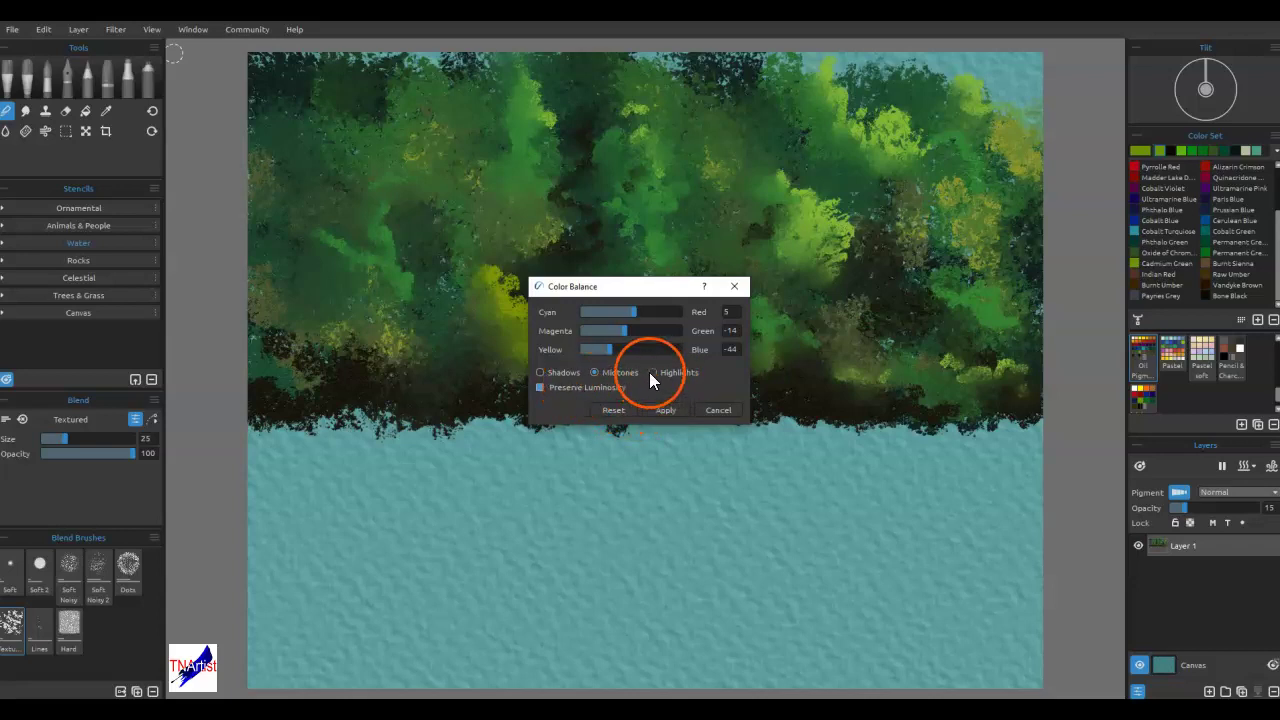
pyautogui.click(539, 372)
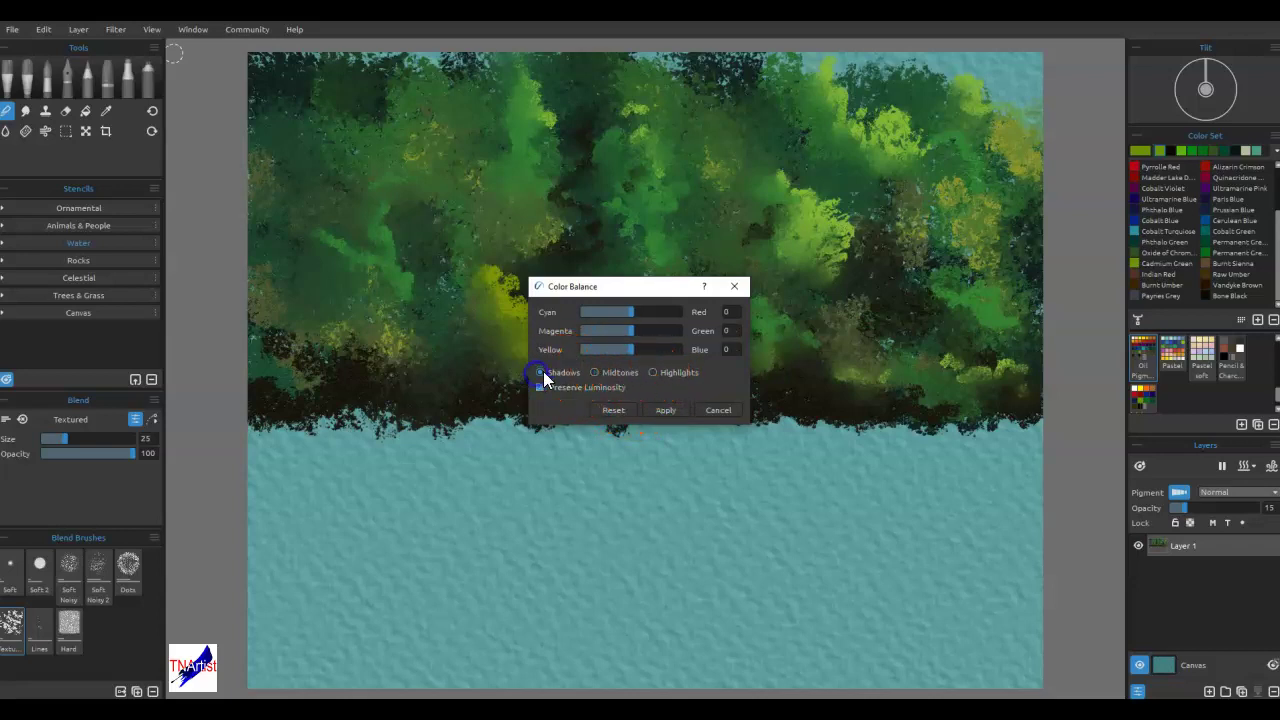
pyautogui.moveTo(613, 311); pyautogui.dragTo(609, 311)
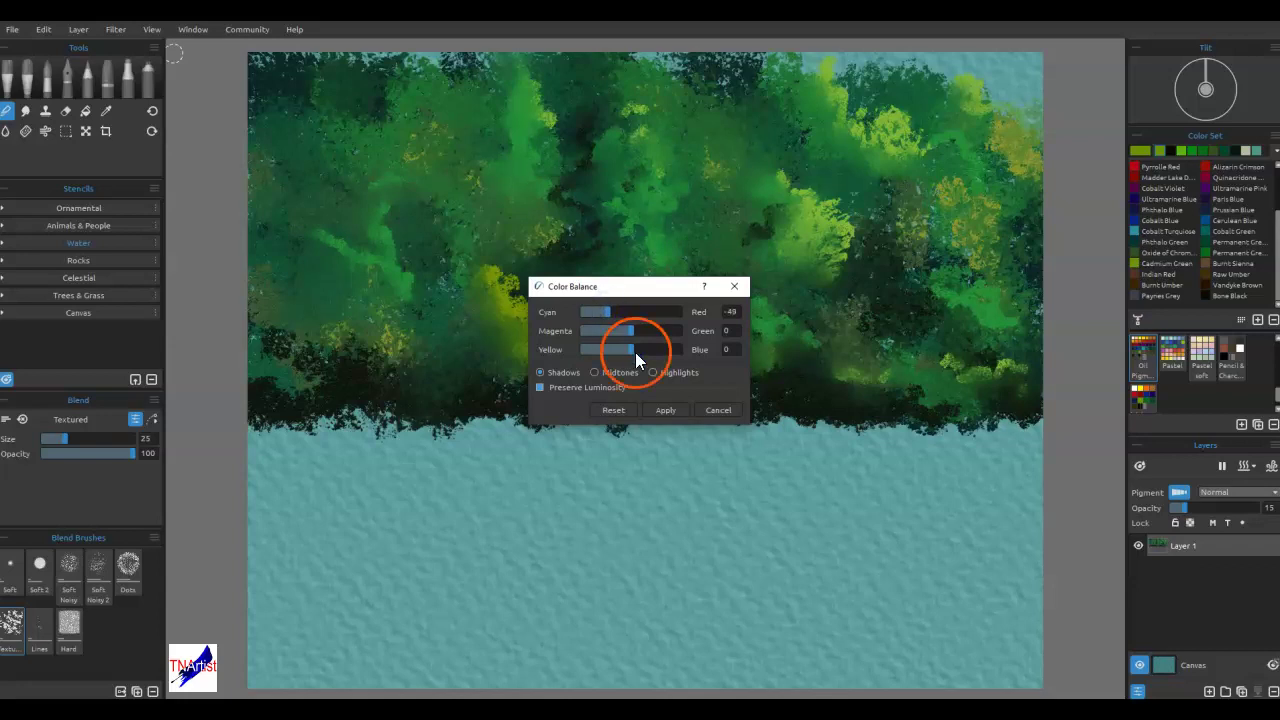
pyautogui.click(710, 410)
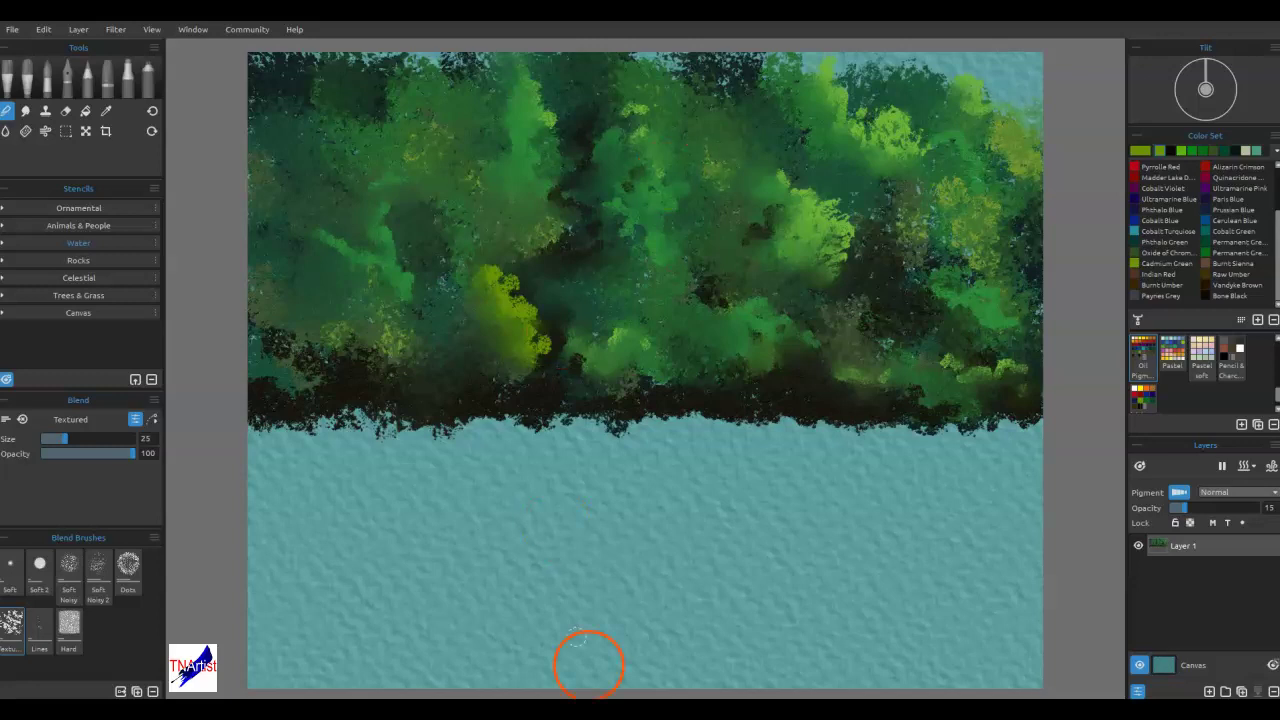
# - Duplicate Layer 1 and enable pigment mixing on the copy
pyautogui.click(1241, 691)
pyautogui.click(1207, 545)
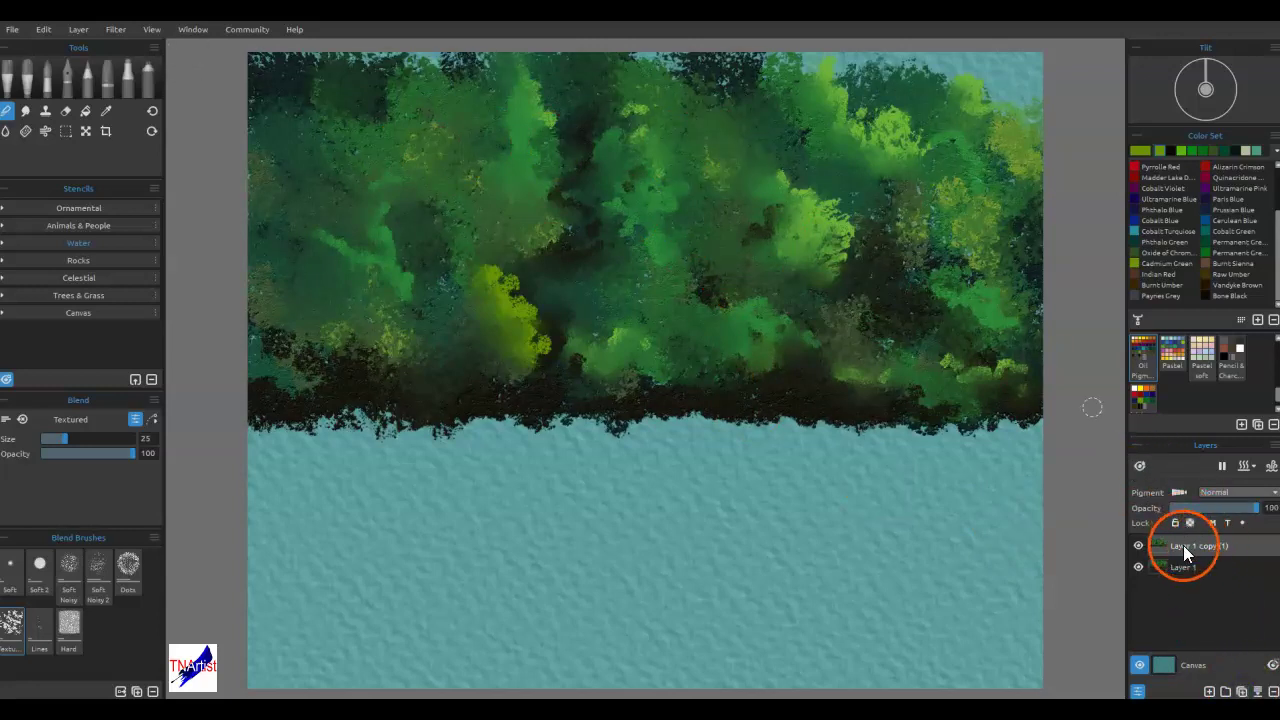
pyautogui.click(1183, 565)
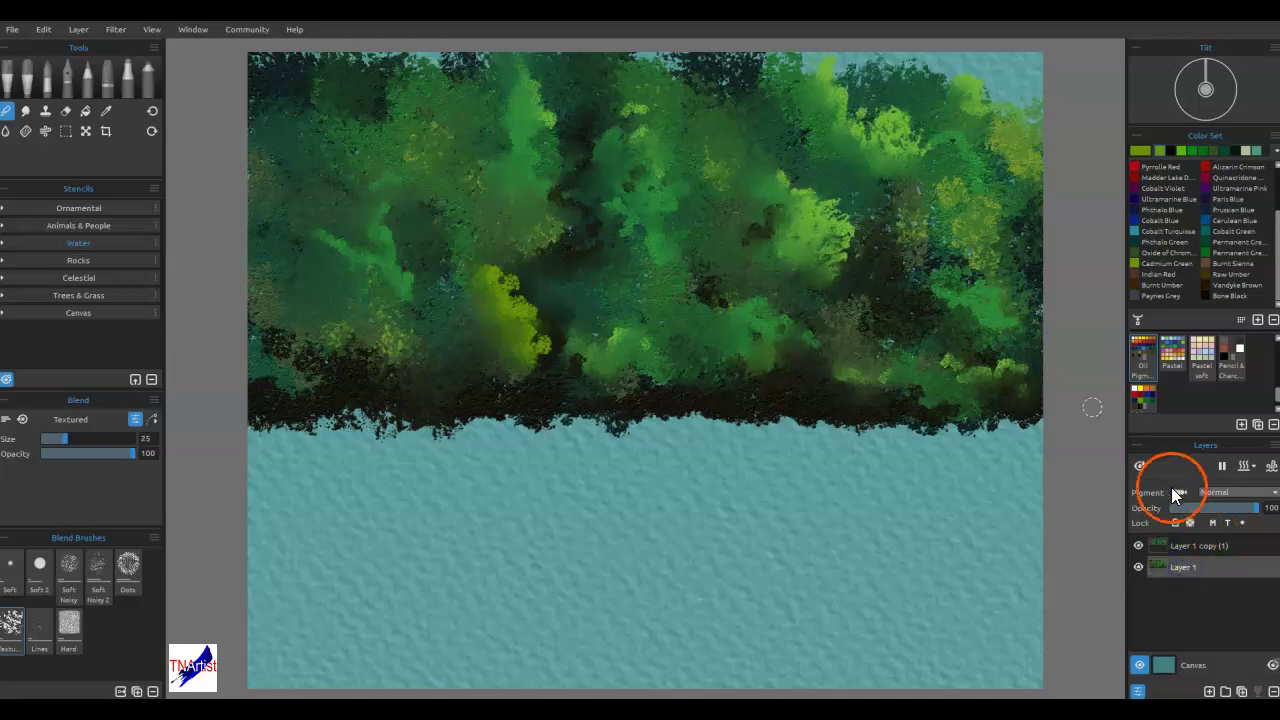
pyautogui.click(1185, 550)
pyautogui.click(1180, 492)
pyautogui.click(1180, 494)
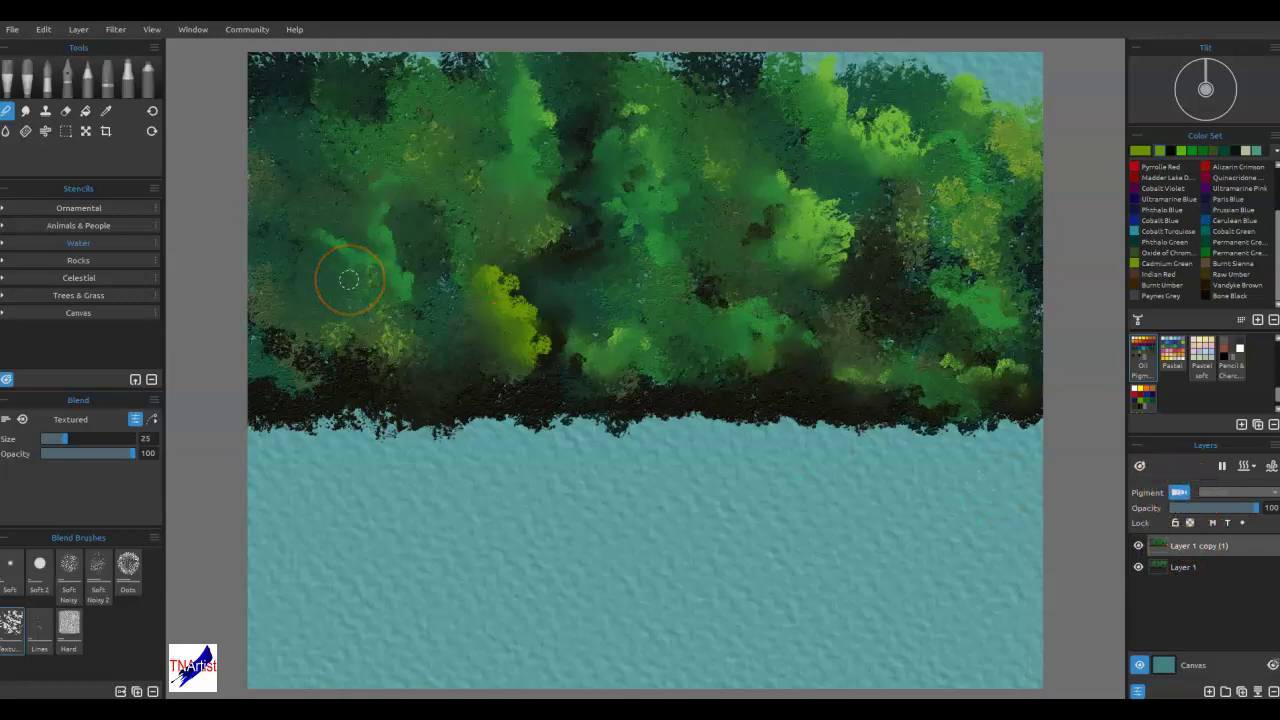
# - Flip the Layer 1 copy vertically and move it down to Y 4.140 in, mirroring the foliage as a reflection below the dark bank
pyautogui.hotkey('ctrl', 't')
pyautogui.click(263, 317)
pyautogui.click(20, 472)
pyautogui.moveTo(700, 349); pyautogui.dragTo(762, 574)
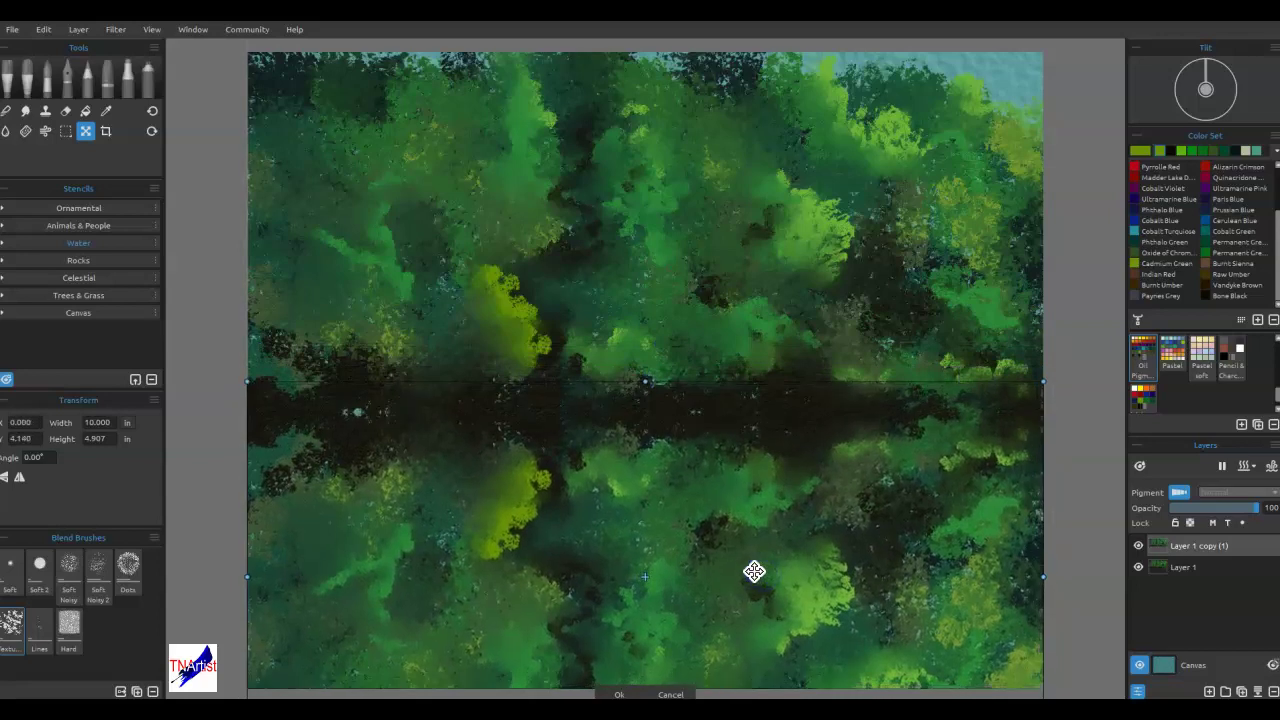
pyautogui.click(754, 561)
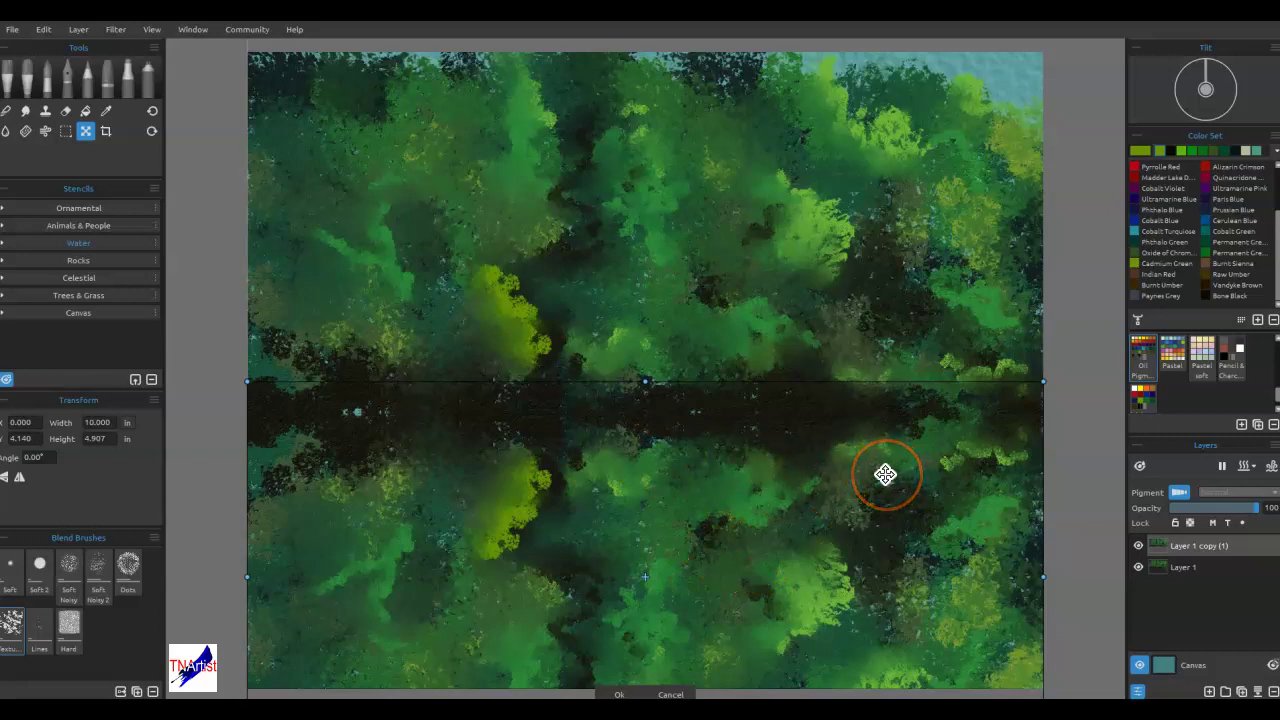
pyautogui.press('Return')
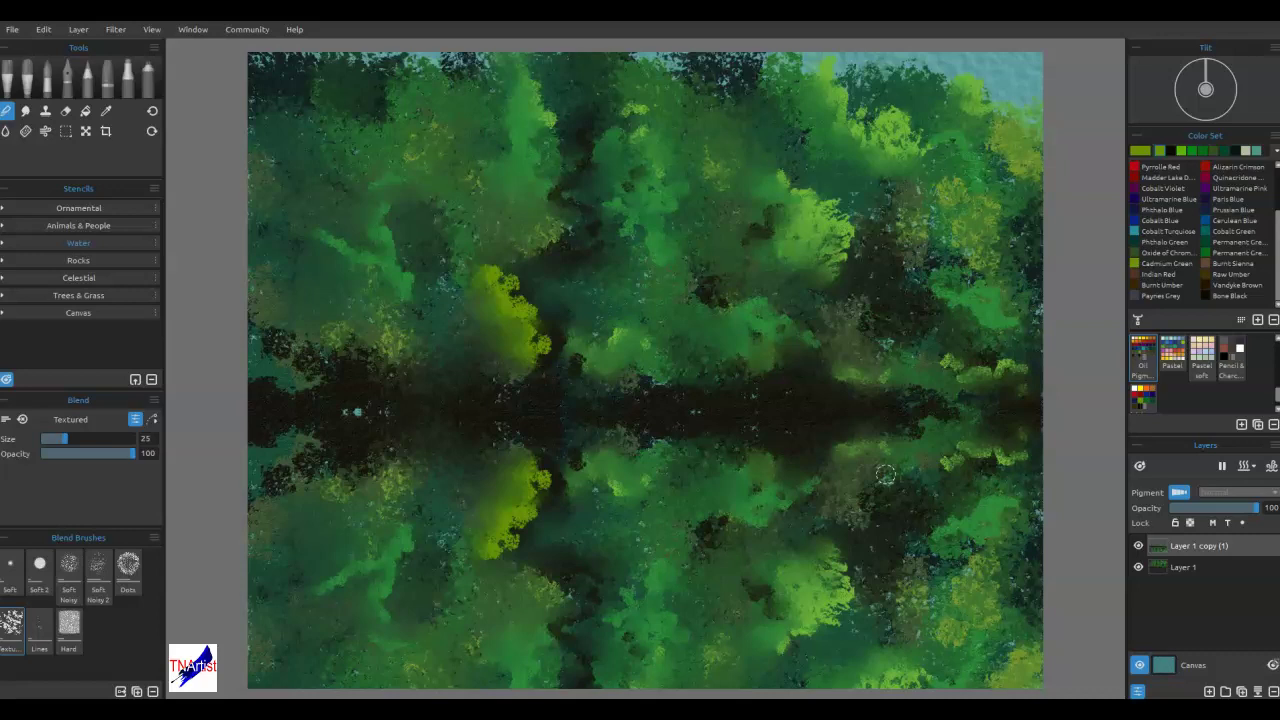
# - Select the whole canvas and subtract a rectangle over the area above the middle of the dark bank
pyautogui.moveTo(768, 494)
pyautogui.mouseDown()
pyautogui.moveTo(765, 443)
pyautogui.moveTo(770, 460)
pyautogui.moveTo(677, 503)
pyautogui.moveTo(786, 464)
pyautogui.moveTo(762, 489)
pyautogui.moveTo(1016, 420)
pyautogui.moveTo(737, 487)
pyautogui.moveTo(925, 455)
pyautogui.mouseUp()
pyautogui.moveTo(925, 455)
pyautogui.mouseDown()
pyautogui.moveTo(951, 449)
pyautogui.moveTo(1069, 486)
pyautogui.moveTo(1125, 553)
pyautogui.mouseUp()
pyautogui.hotkey('ctrl', 'a')
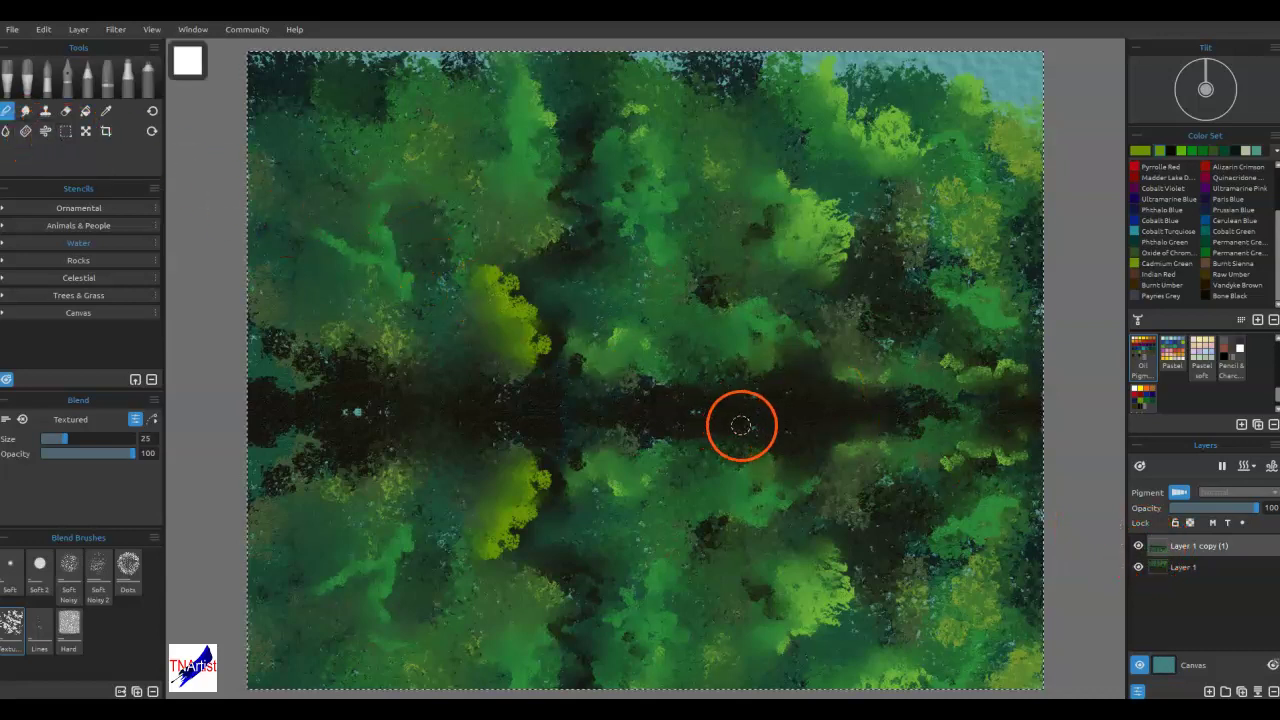
pyautogui.click(65, 132)
pyautogui.click(38, 439)
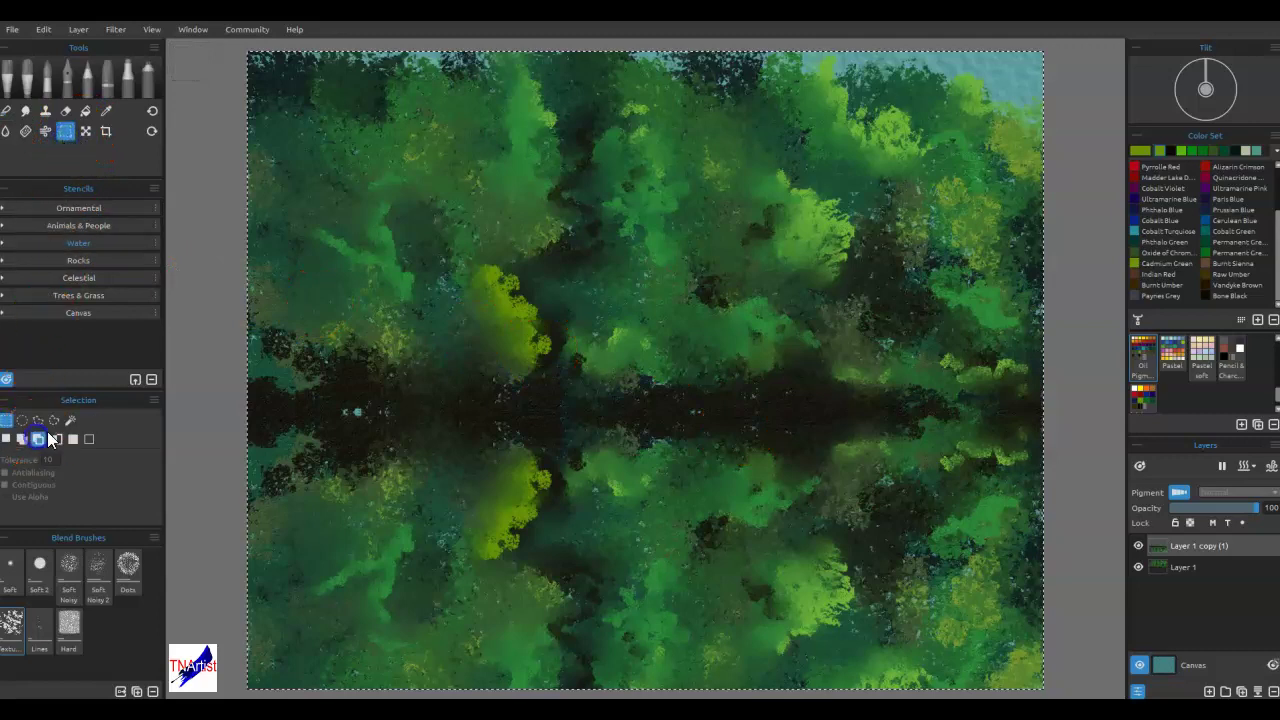
pyautogui.moveTo(246, 49); pyautogui.dragTo(1072, 406)
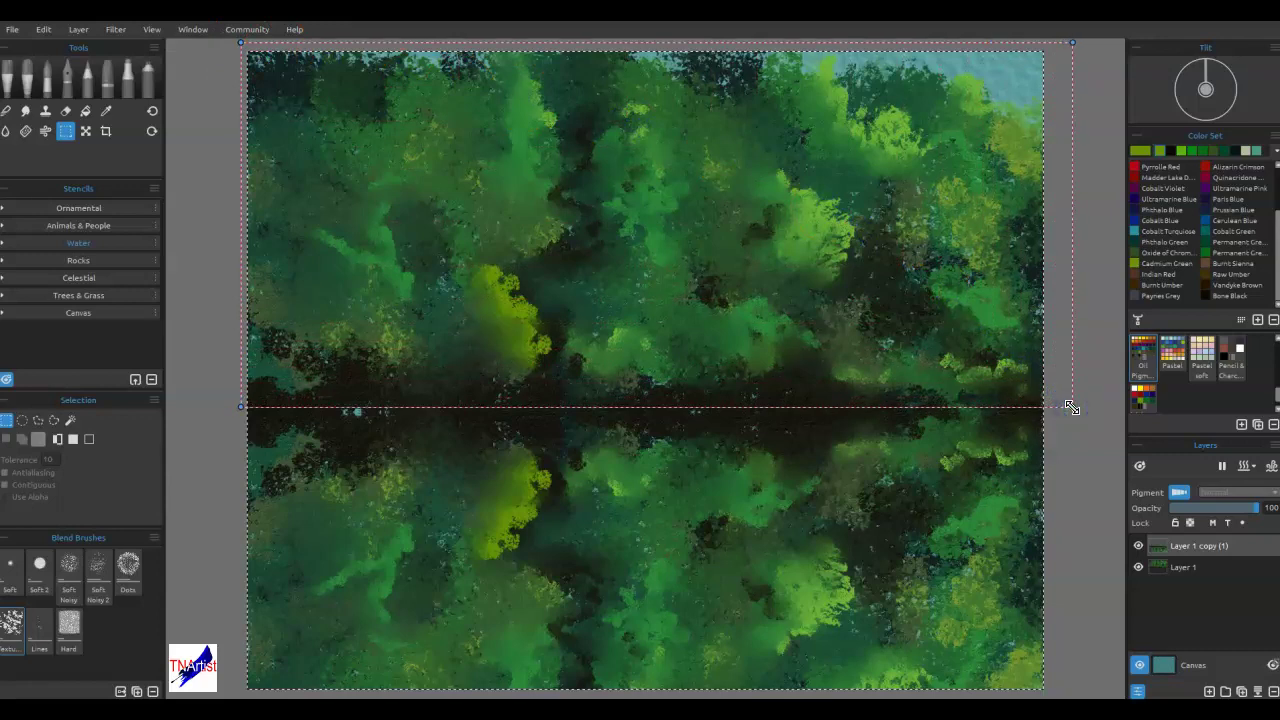
# - Invert the selection, delete the copy's overlap above the waterline, and invert back to the lower area
pyautogui.hotkey('ctrl', 'i')
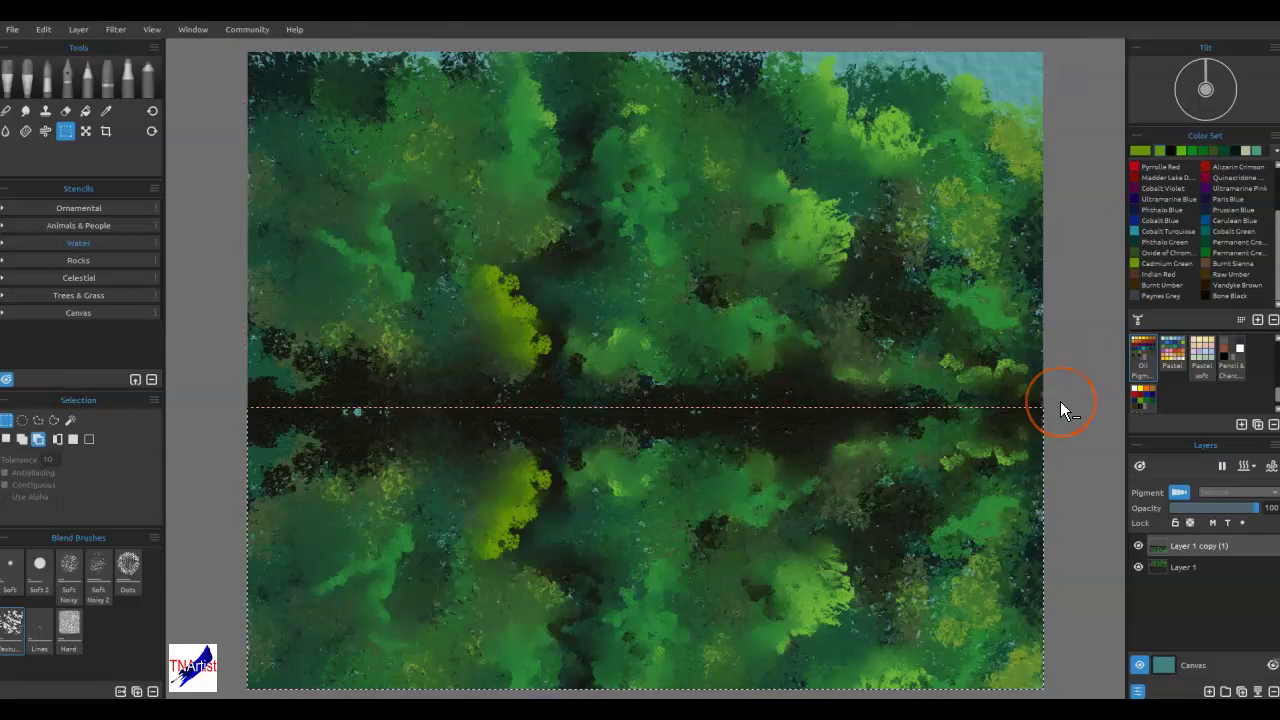
pyautogui.press('shift')
pyautogui.hotkey('ctrl', 'shift', 'i')
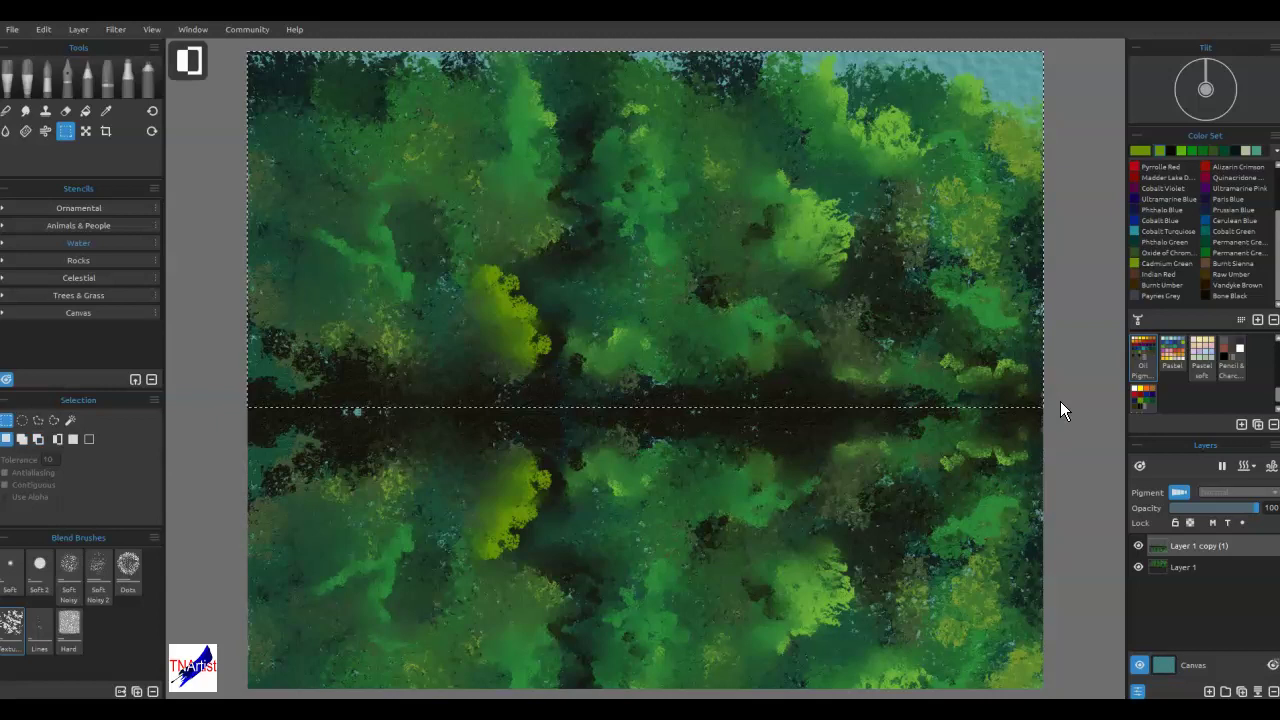
pyautogui.press('Delete')
pyautogui.press('shift')
pyautogui.hotkey('ctrl', 'shift', 'i')
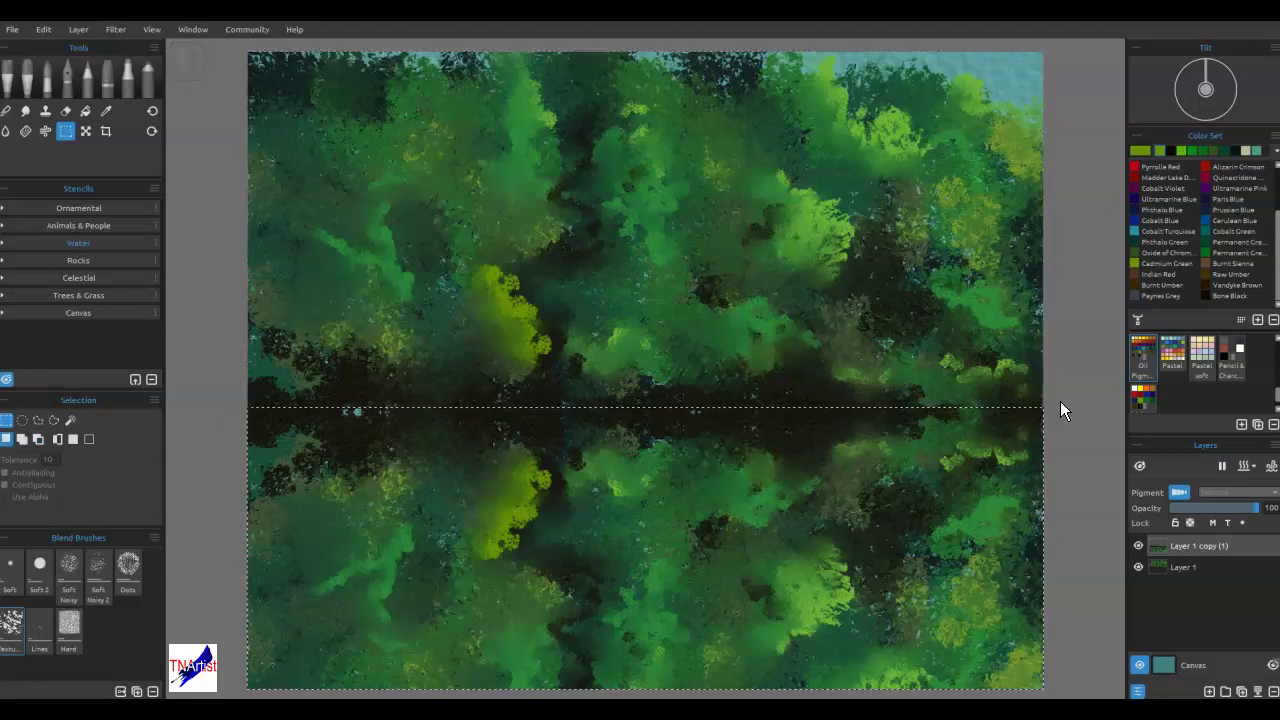
# - Pause diffusion, wet the entire Layer 1 copy and show its wetness, with the canvas tilted downward
pyautogui.click(1222, 467)
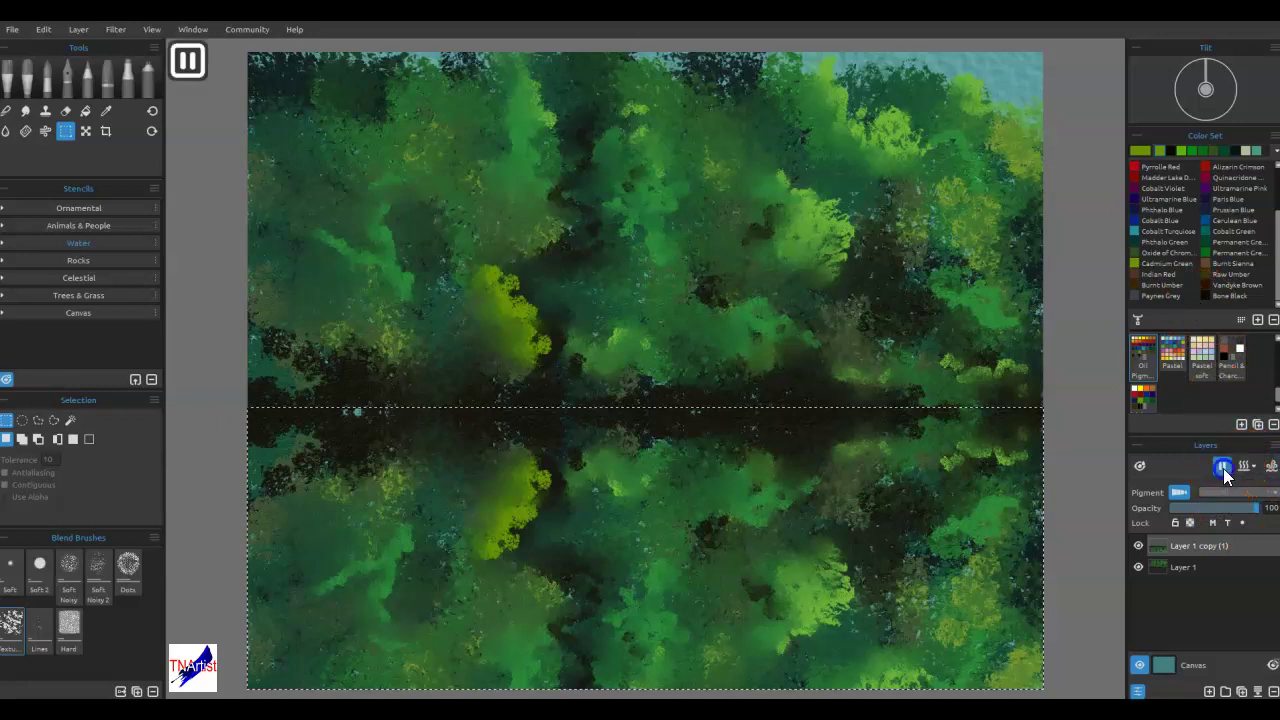
pyautogui.click(1255, 468)
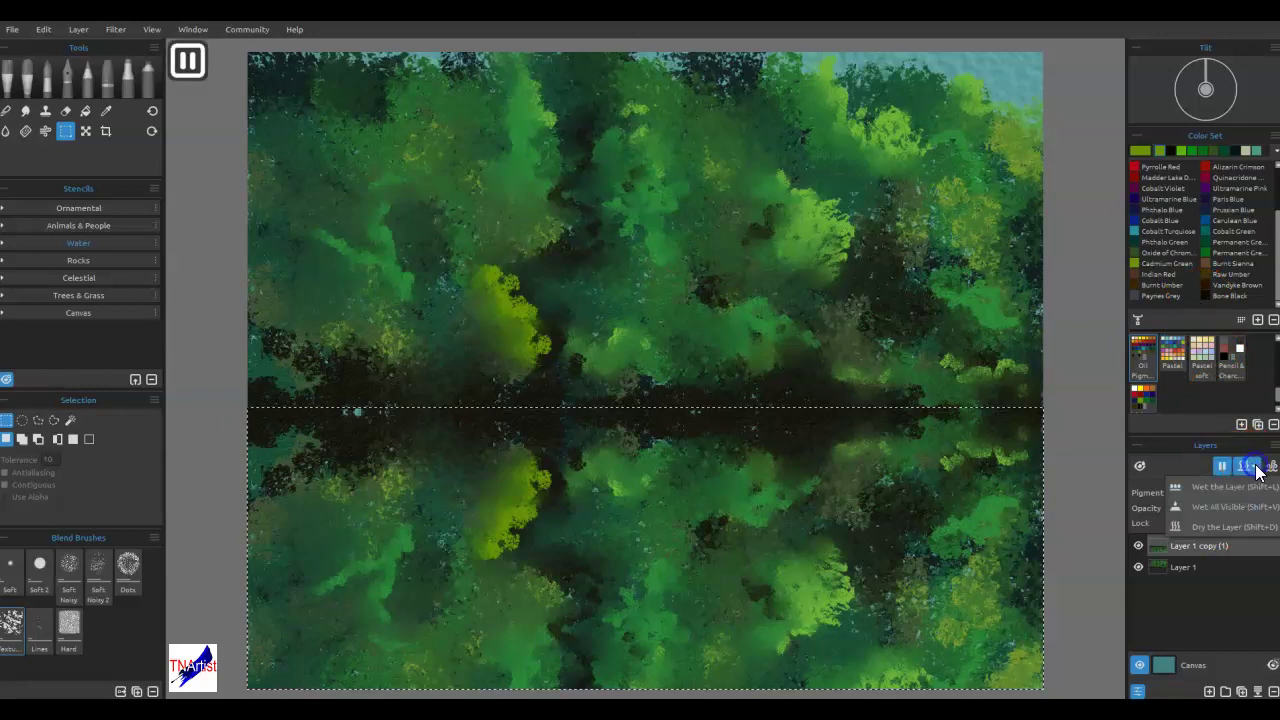
pyautogui.click(1253, 489)
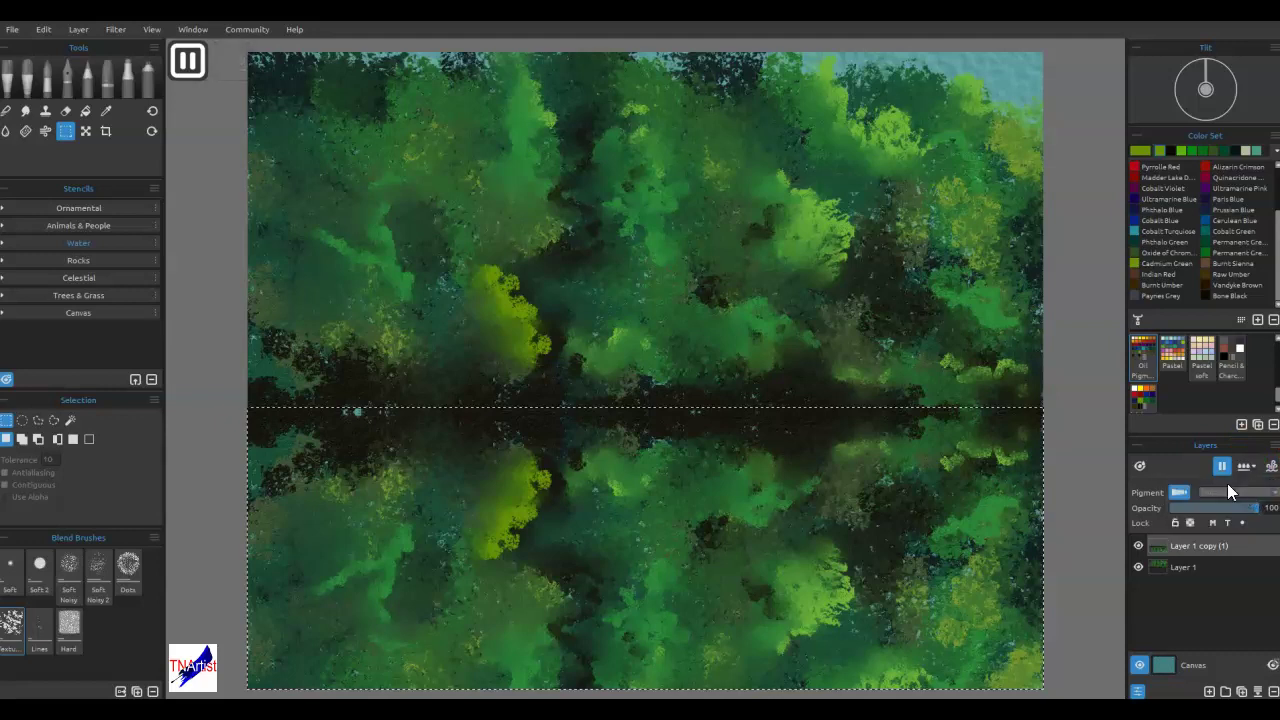
pyautogui.click(1140, 467)
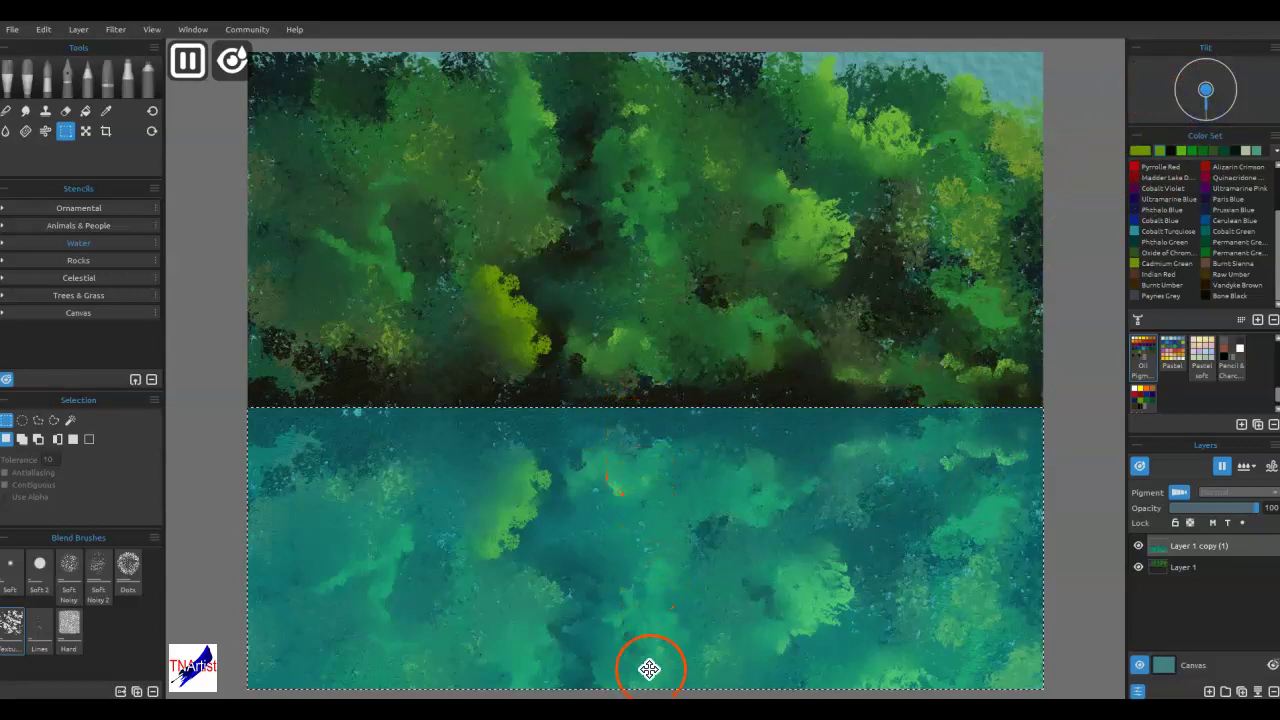
# - Scatter extra water over the whole reflection in horizontal passes with the Splats water brush, water 100
pyautogui.click(6, 131)
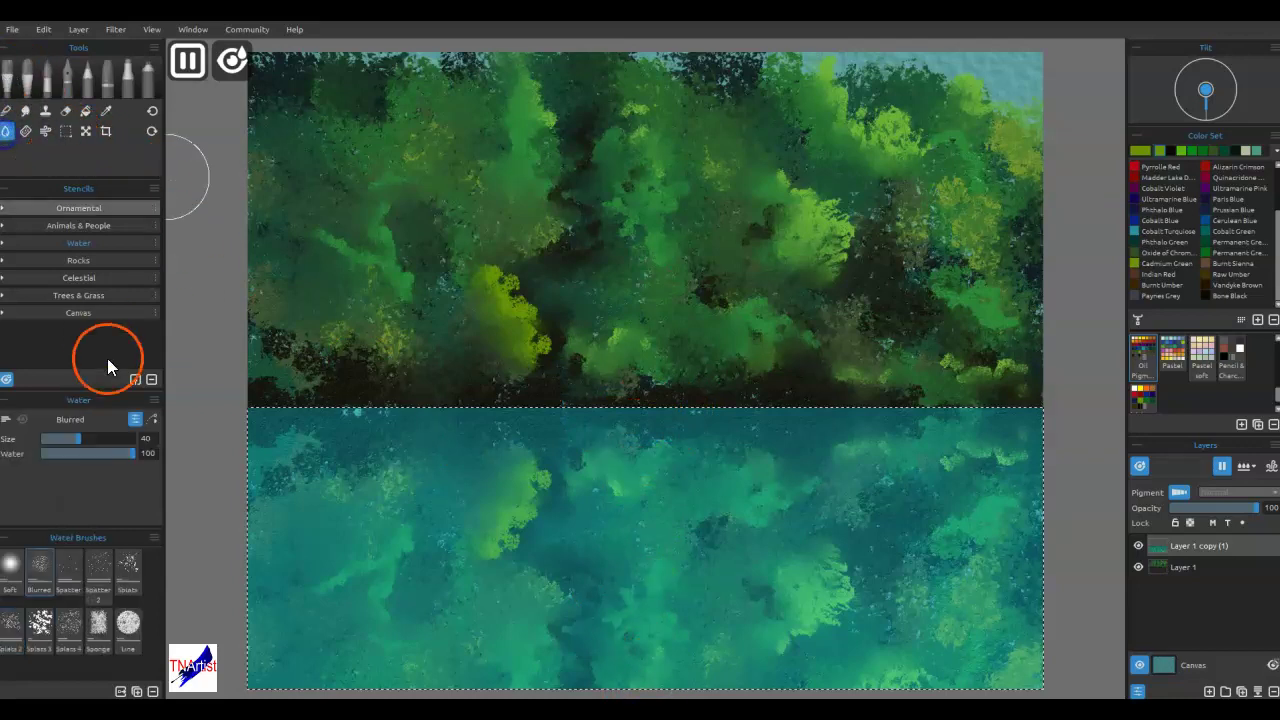
pyautogui.moveTo(214, 421); pyautogui.dragTo(1128, 443)
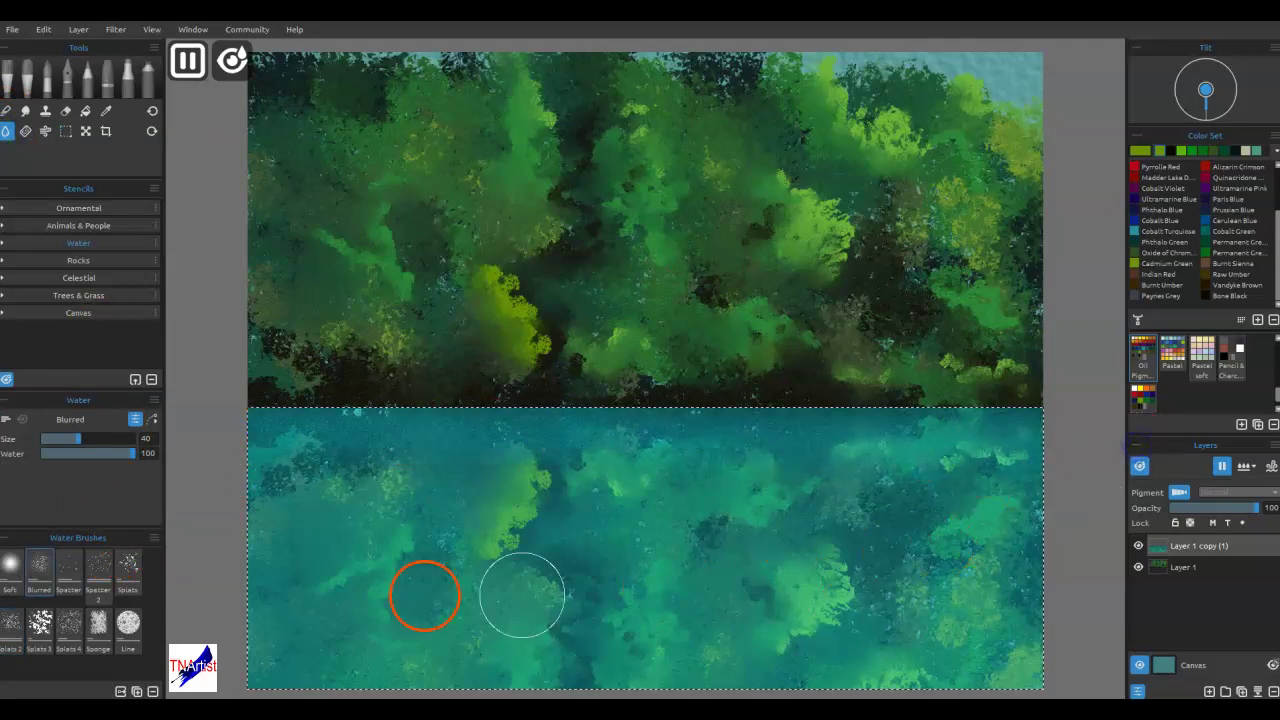
pyautogui.click(128, 568)
pyautogui.moveTo(249, 432); pyautogui.dragTo(1068, 436)
pyautogui.moveTo(290, 473); pyautogui.dragTo(1131, 496)
pyautogui.moveTo(270, 534); pyautogui.dragTo(1109, 539)
pyautogui.moveTo(215, 587); pyautogui.dragTo(1100, 604)
pyautogui.moveTo(215, 628); pyautogui.dragTo(1110, 637)
pyautogui.moveTo(206, 644)
pyautogui.mouseDown()
pyautogui.moveTo(1026, 655)
pyautogui.moveTo(1214, 673)
pyautogui.mouseUp()
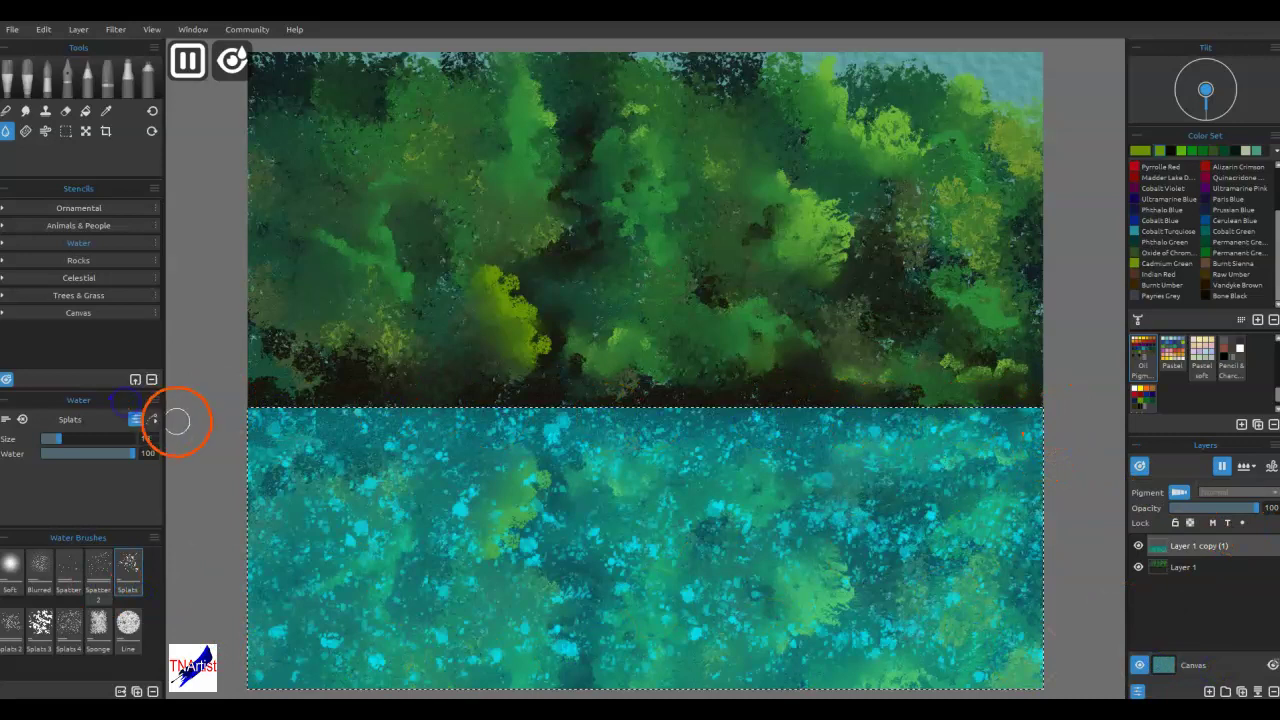
# - Lay a straight band of water along the waterline across the full canvas width with the Line water brush, size 45
pyautogui.click(128, 622)
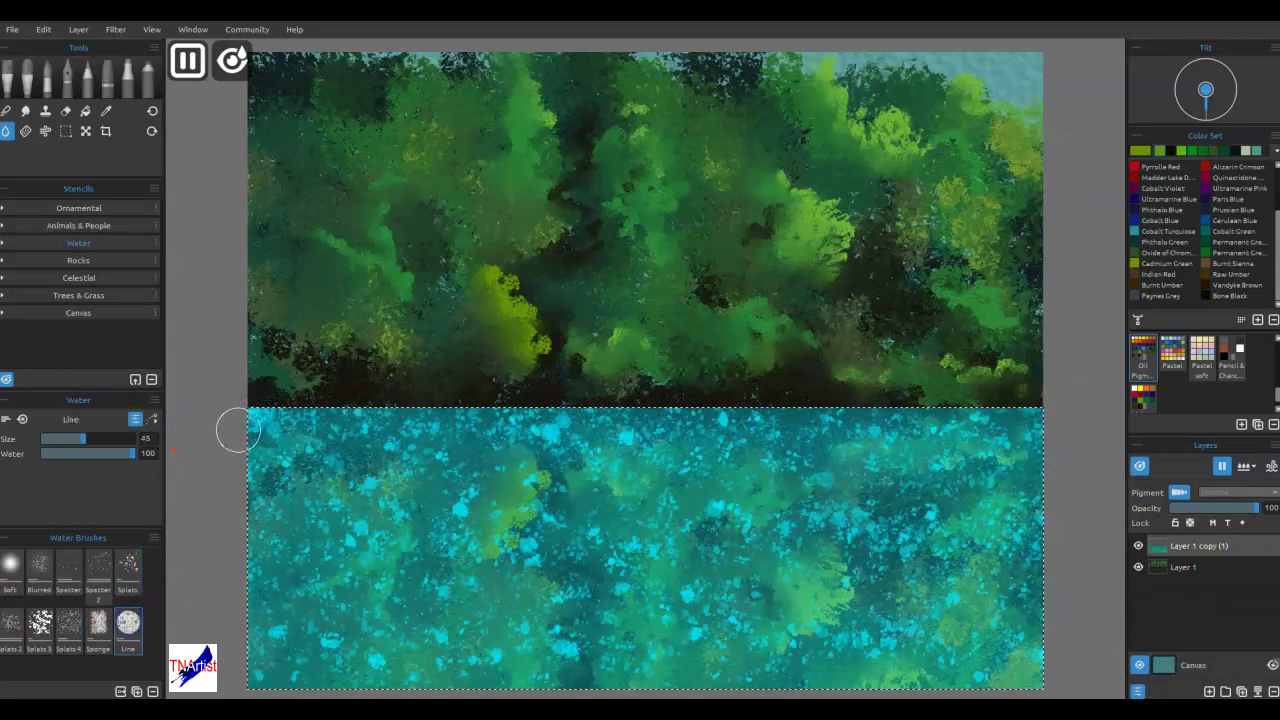
pyautogui.moveTo(243, 408)
pyautogui.mouseDown()
pyautogui.moveTo(228, 409)
pyautogui.moveTo(248, 407)
pyautogui.mouseUp()
pyautogui.moveTo(248, 406); pyautogui.dragTo(247, 410)
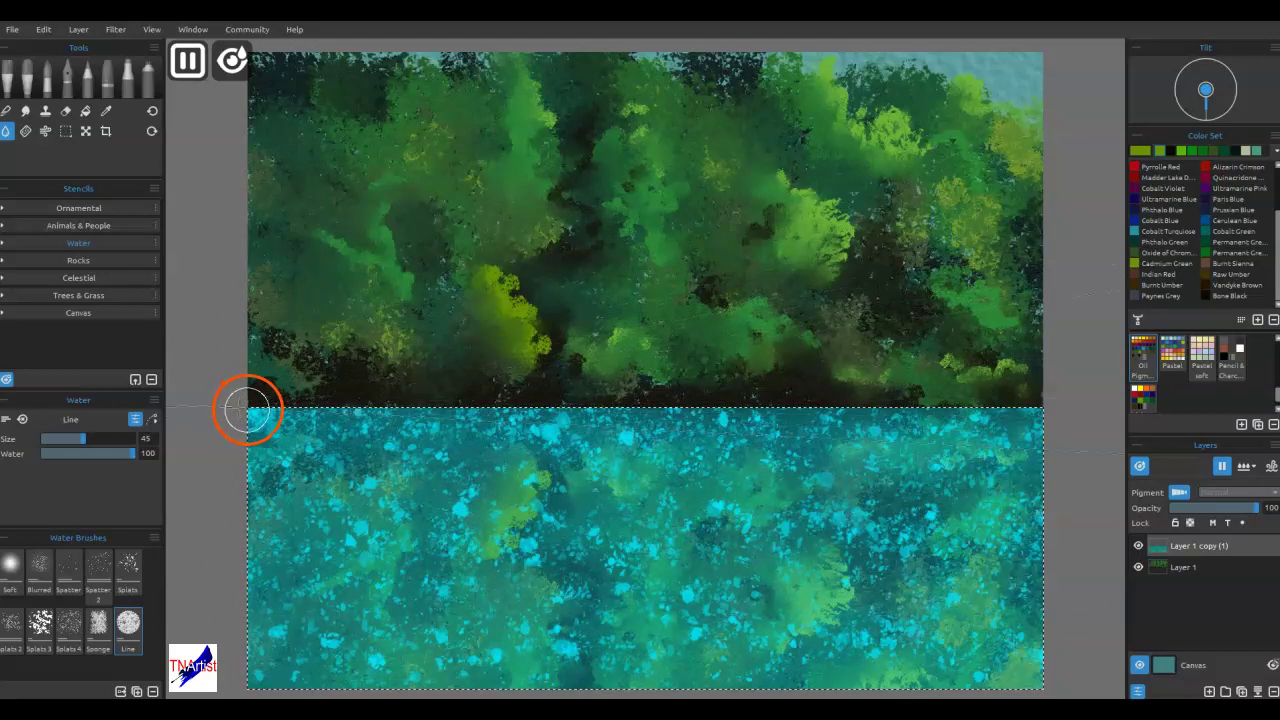
pyautogui.keyDown('shift'); pyautogui.click(249, 408); pyautogui.keyUp('shift')
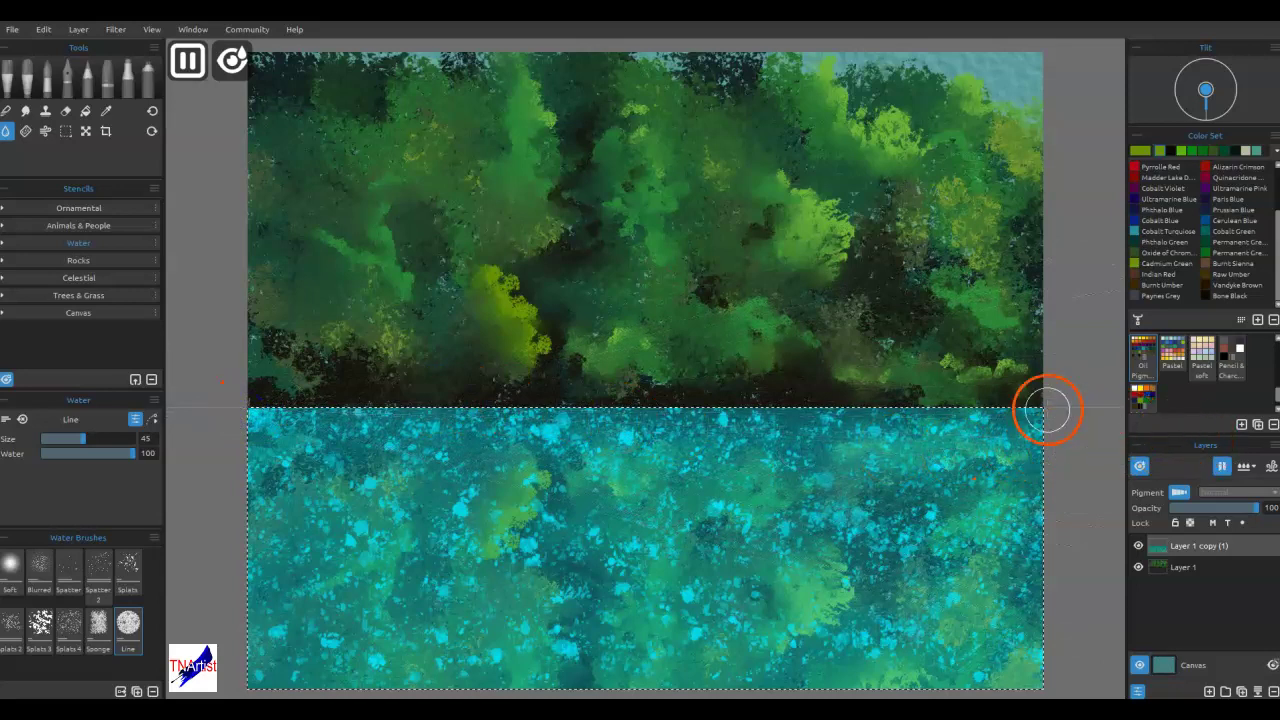
pyautogui.moveTo(1040, 411); pyautogui.dragTo(222, 408)
pyautogui.click(935, 400)
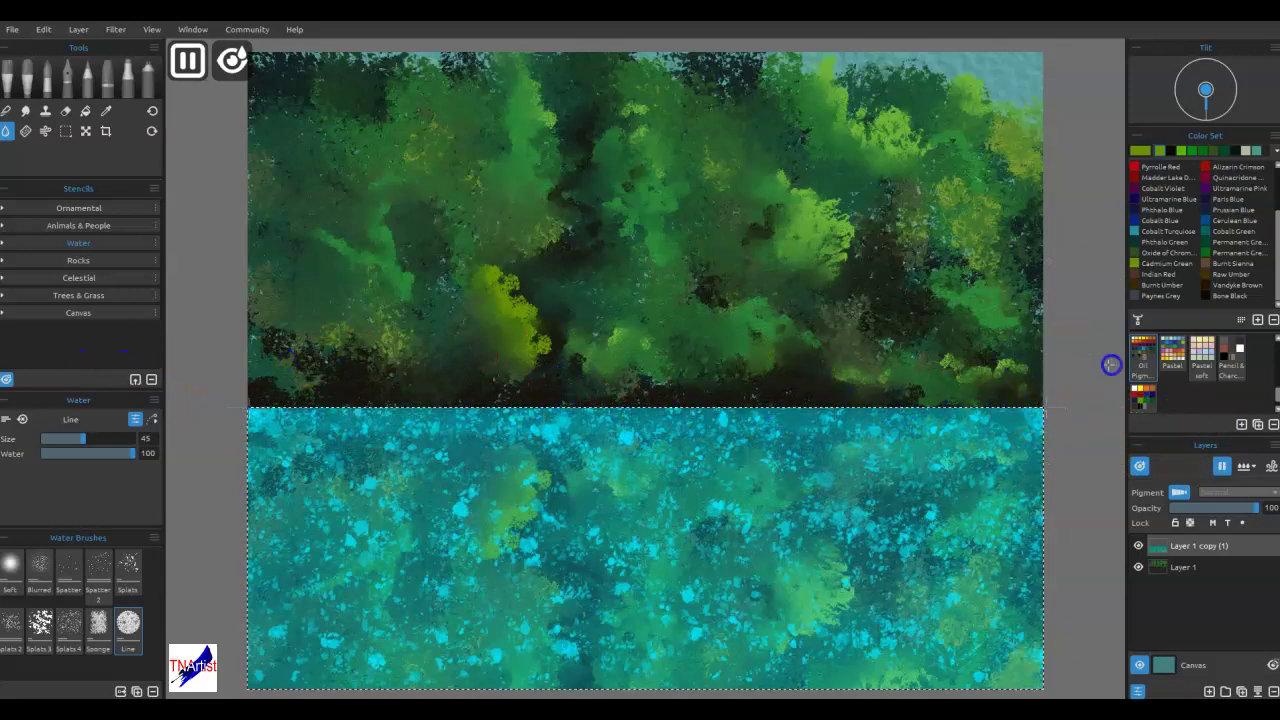
pyautogui.moveTo(1111, 365); pyautogui.dragTo(1105, 366)
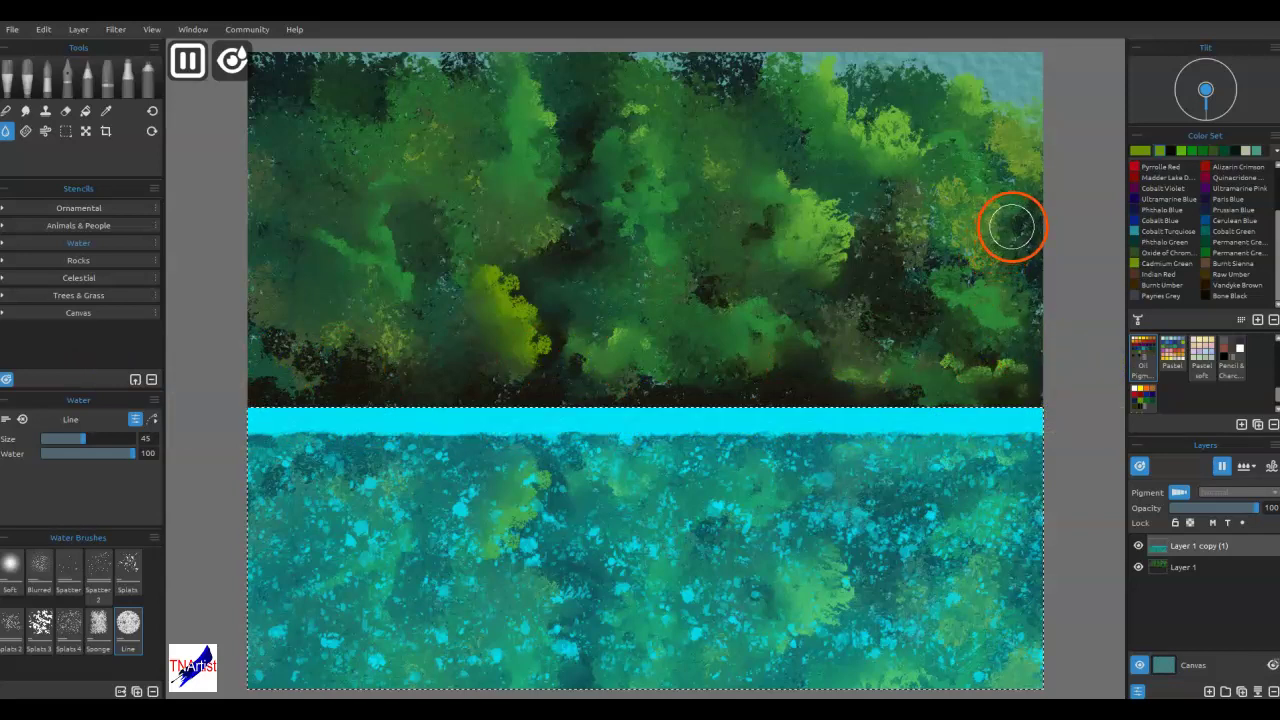
pyautogui.moveTo(958, 445)
pyautogui.mouseDown()
pyautogui.moveTo(990, 505)
pyautogui.moveTo(860, 561)
pyautogui.moveTo(981, 578)
pyautogui.moveTo(992, 627)
pyautogui.mouseUp()
pyautogui.moveTo(626, 630); pyautogui.dragTo(857, 286)
pyautogui.click(1160, 255)
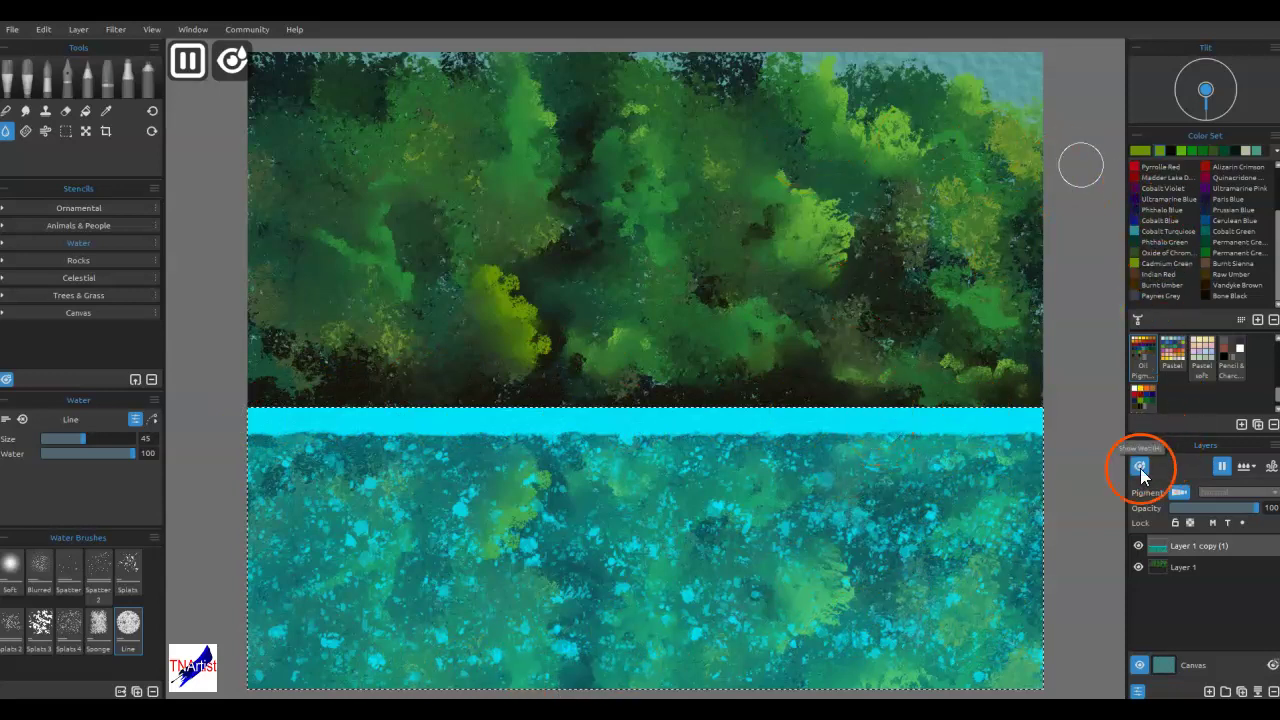
# - Hide the wetness display and resume diffusion to let the wet reflection paint run downward
pyautogui.click(1141, 469)
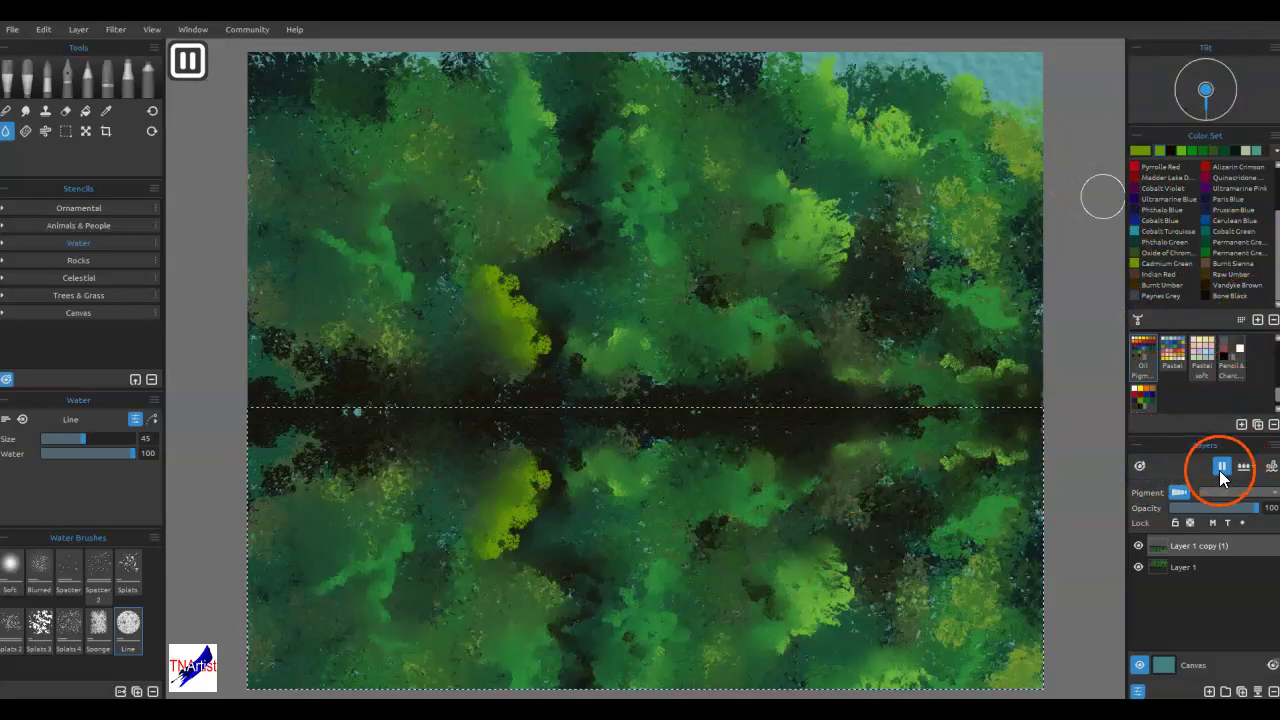
pyautogui.click(1221, 470)
pyautogui.moveTo(1016, 238); pyautogui.dragTo(1022, 200)
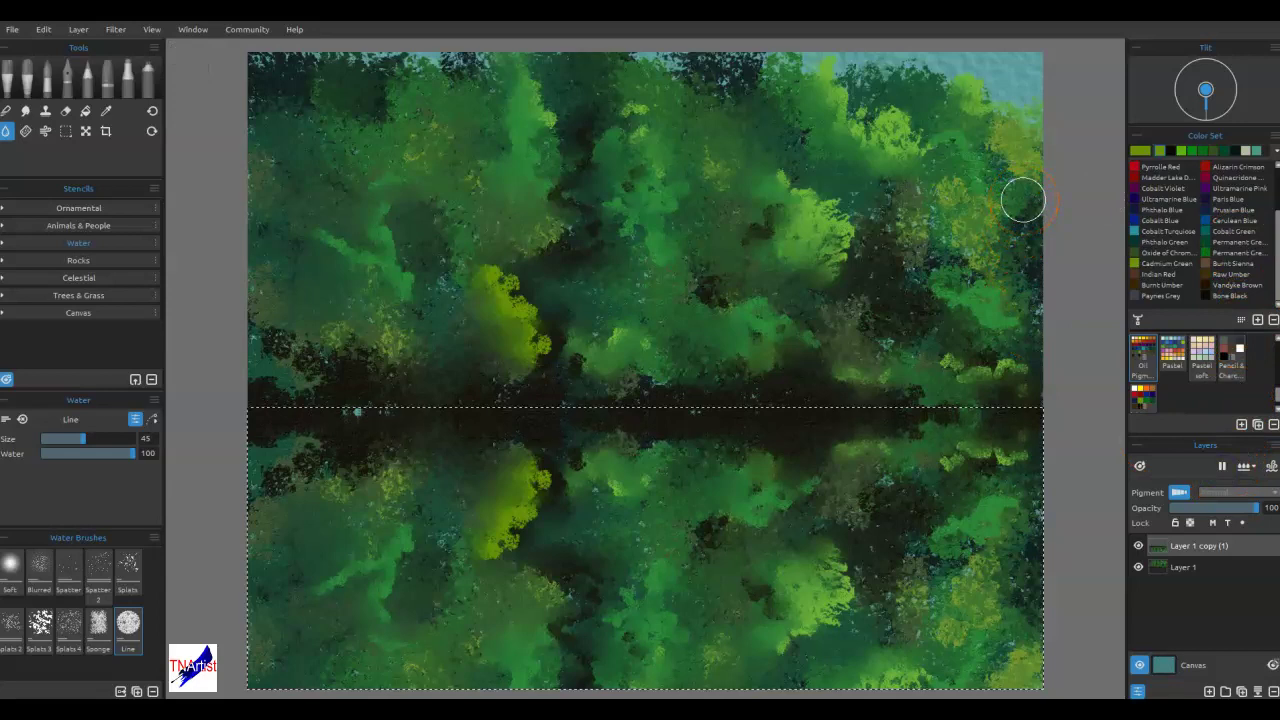
pyautogui.moveTo(587, 480)
pyautogui.mouseDown()
pyautogui.moveTo(508, 466)
pyautogui.moveTo(534, 452)
pyautogui.moveTo(645, 465)
pyautogui.mouseUp()
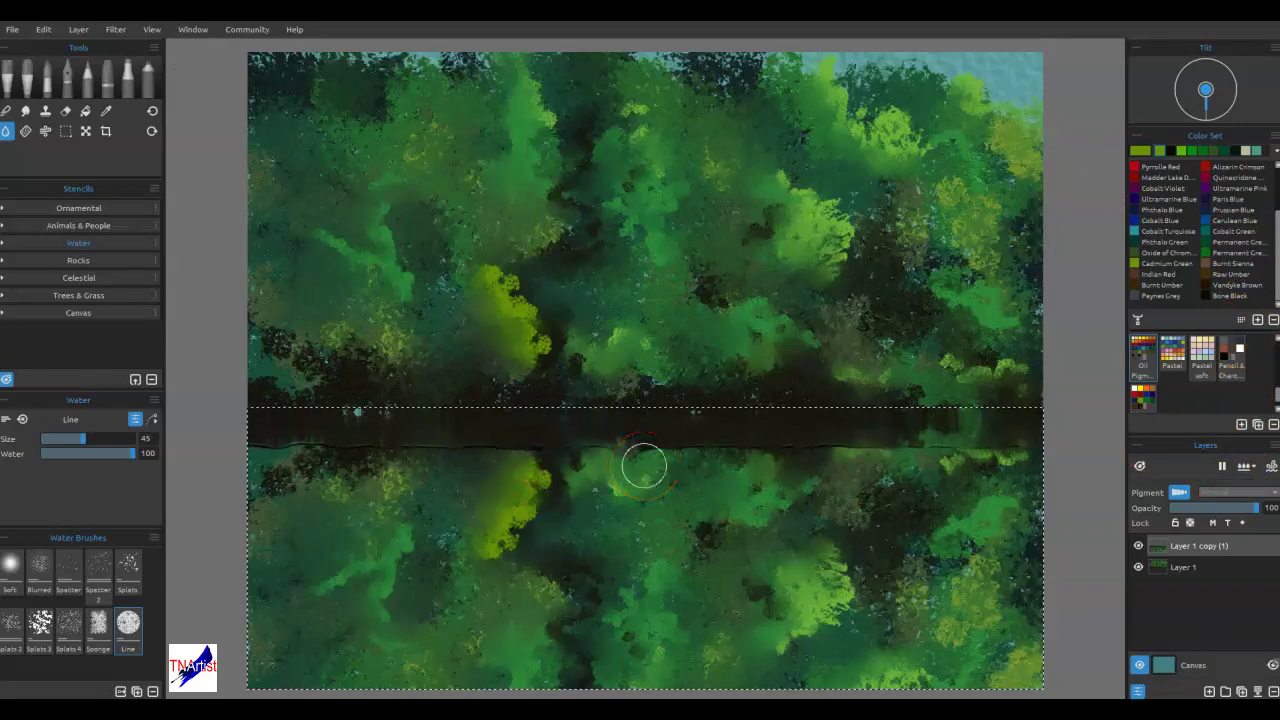
pyautogui.click(644, 465)
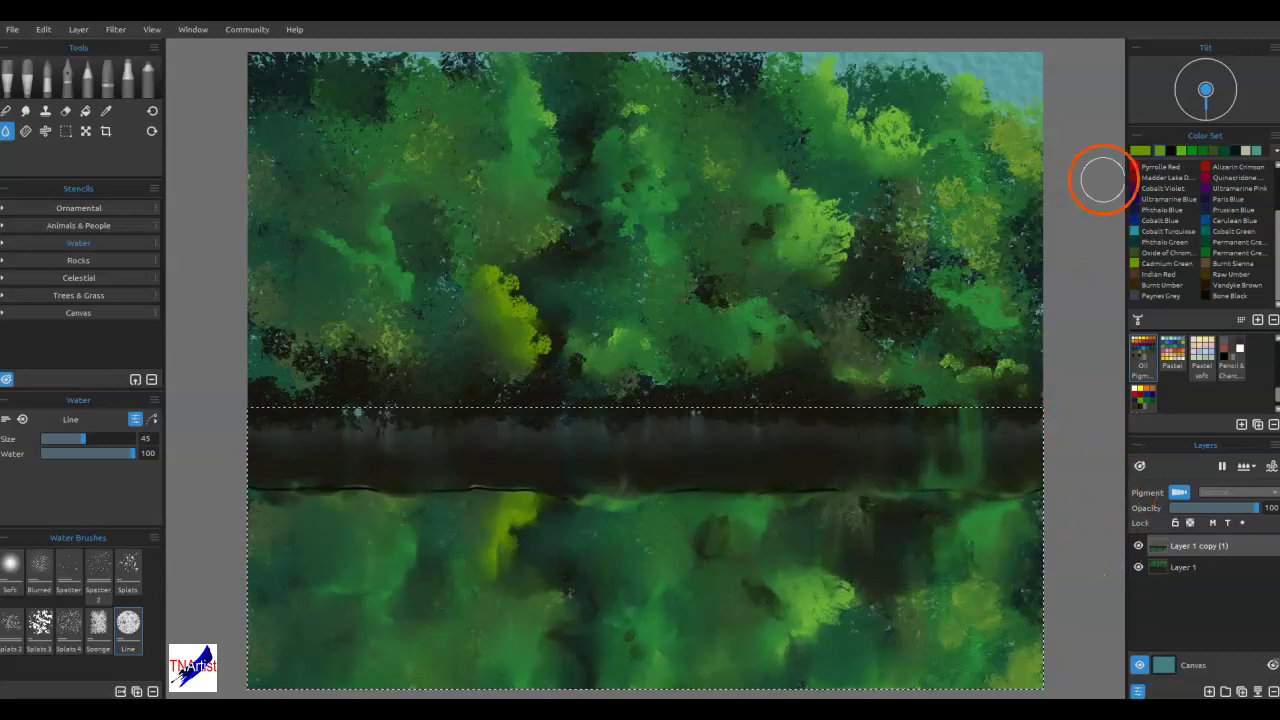
# - Tilt the canvas upward, let the paint run back toward the waterline, and pause diffusion
pyautogui.click(1207, 60)
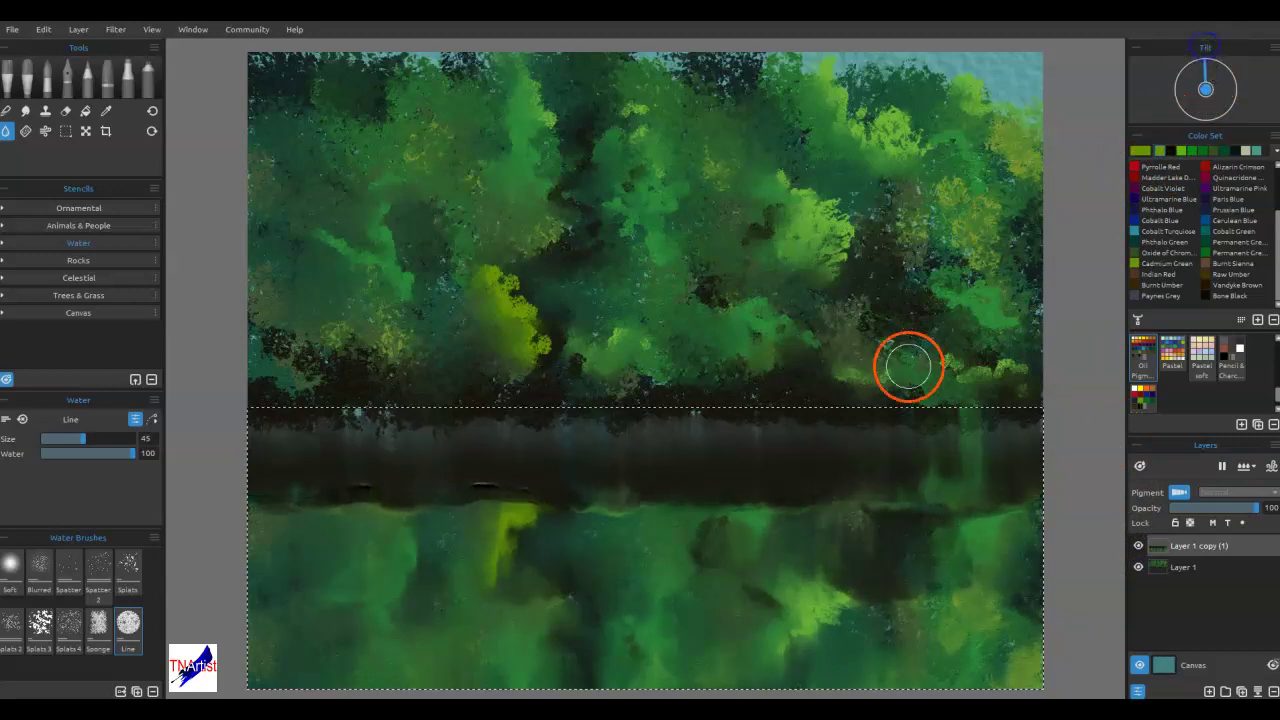
pyautogui.moveTo(973, 560)
pyautogui.mouseDown()
pyautogui.moveTo(1012, 452)
pyautogui.moveTo(1046, 150)
pyautogui.mouseUp()
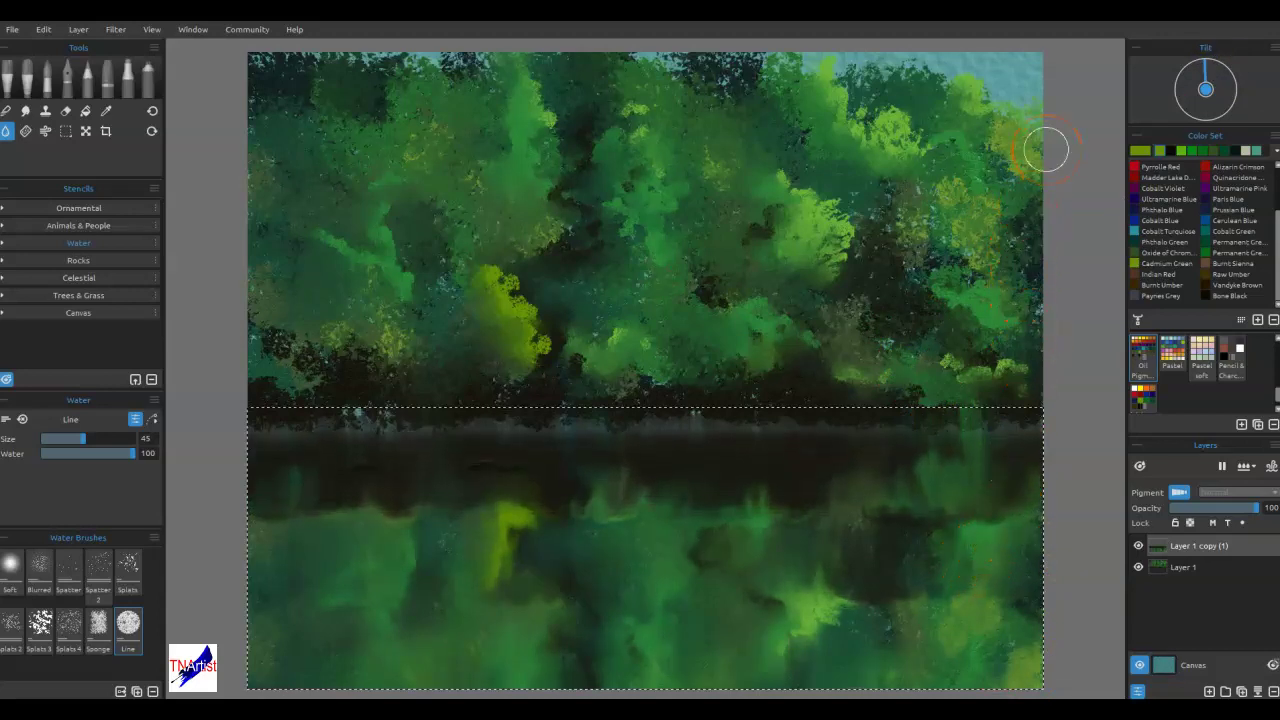
pyautogui.moveTo(540, 632)
pyautogui.mouseDown()
pyautogui.moveTo(571, 640)
pyautogui.moveTo(620, 611)
pyautogui.moveTo(729, 620)
pyautogui.moveTo(860, 548)
pyautogui.moveTo(934, 546)
pyautogui.moveTo(894, 486)
pyautogui.moveTo(686, 529)
pyautogui.moveTo(629, 566)
pyautogui.moveTo(849, 506)
pyautogui.moveTo(854, 580)
pyautogui.moveTo(905, 600)
pyautogui.moveTo(657, 457)
pyautogui.moveTo(431, 466)
pyautogui.moveTo(796, 444)
pyautogui.moveTo(980, 385)
pyautogui.moveTo(1023, 557)
pyautogui.moveTo(1208, 403)
pyautogui.mouseUp()
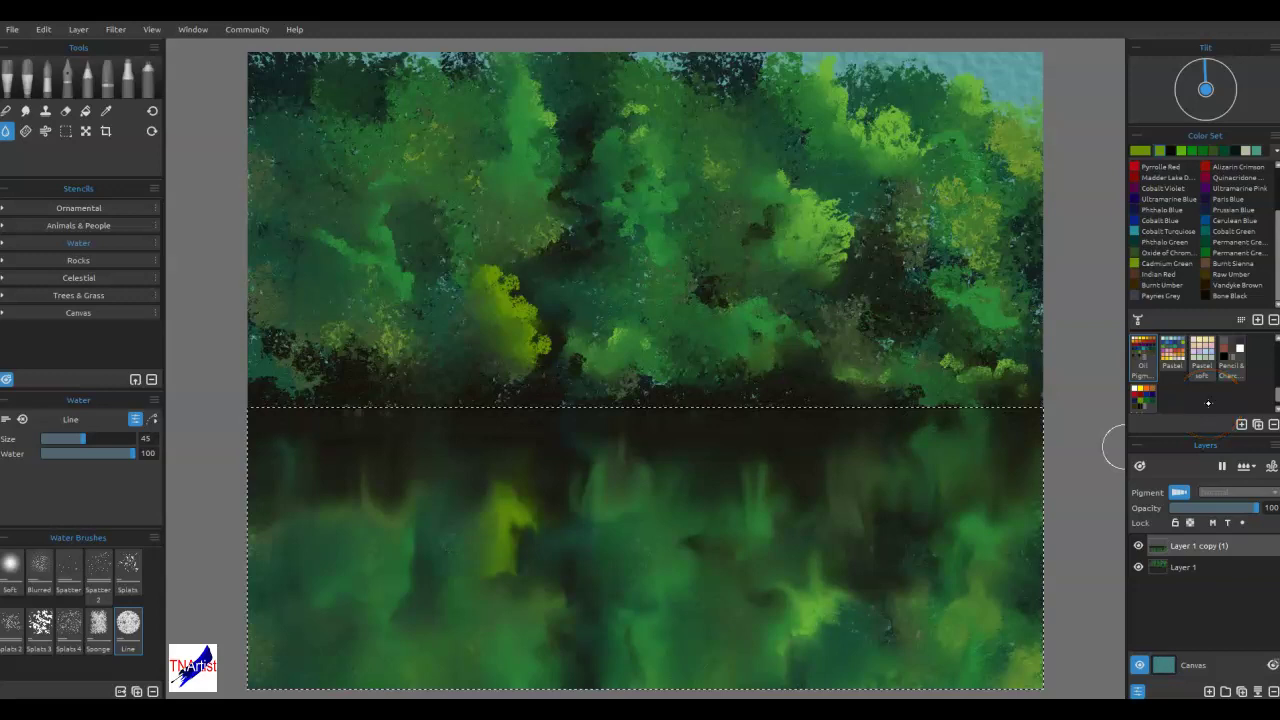
pyautogui.moveTo(1017, 483)
pyautogui.mouseDown()
pyautogui.moveTo(850, 511)
pyautogui.moveTo(1059, 405)
pyautogui.moveTo(1191, 446)
pyautogui.moveTo(1229, 482)
pyautogui.mouseUp()
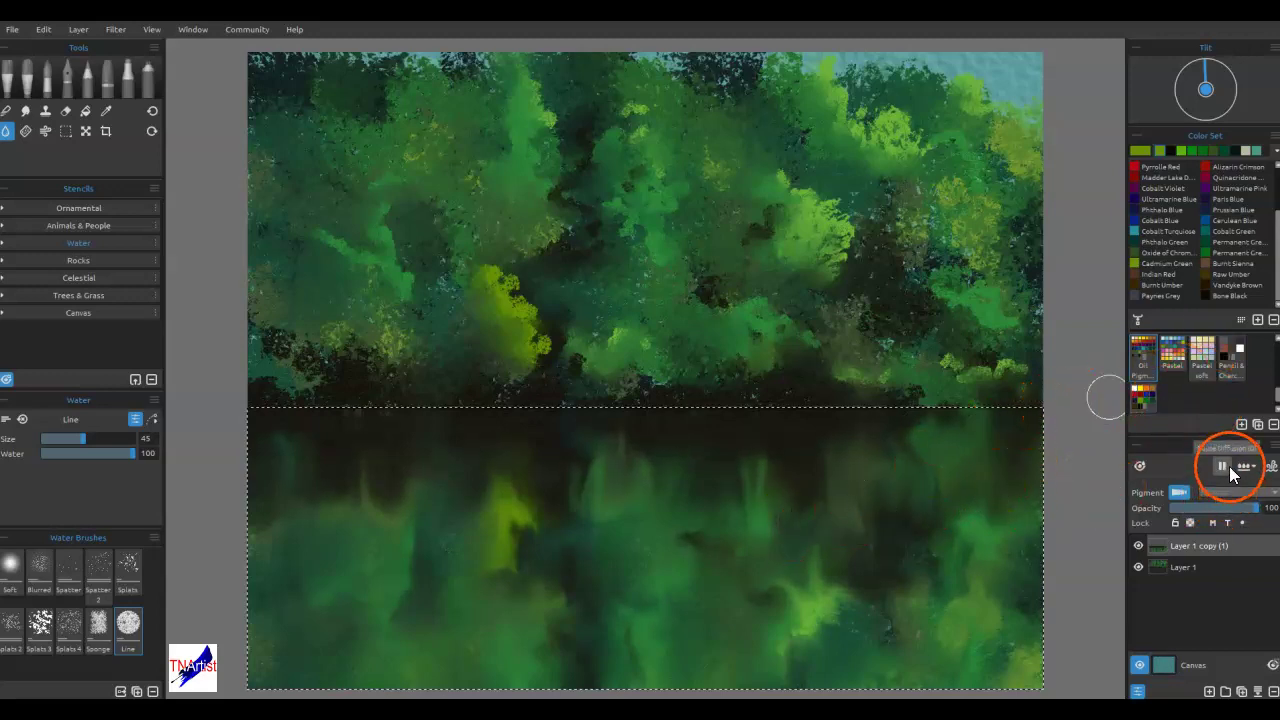
pyautogui.click(1223, 466)
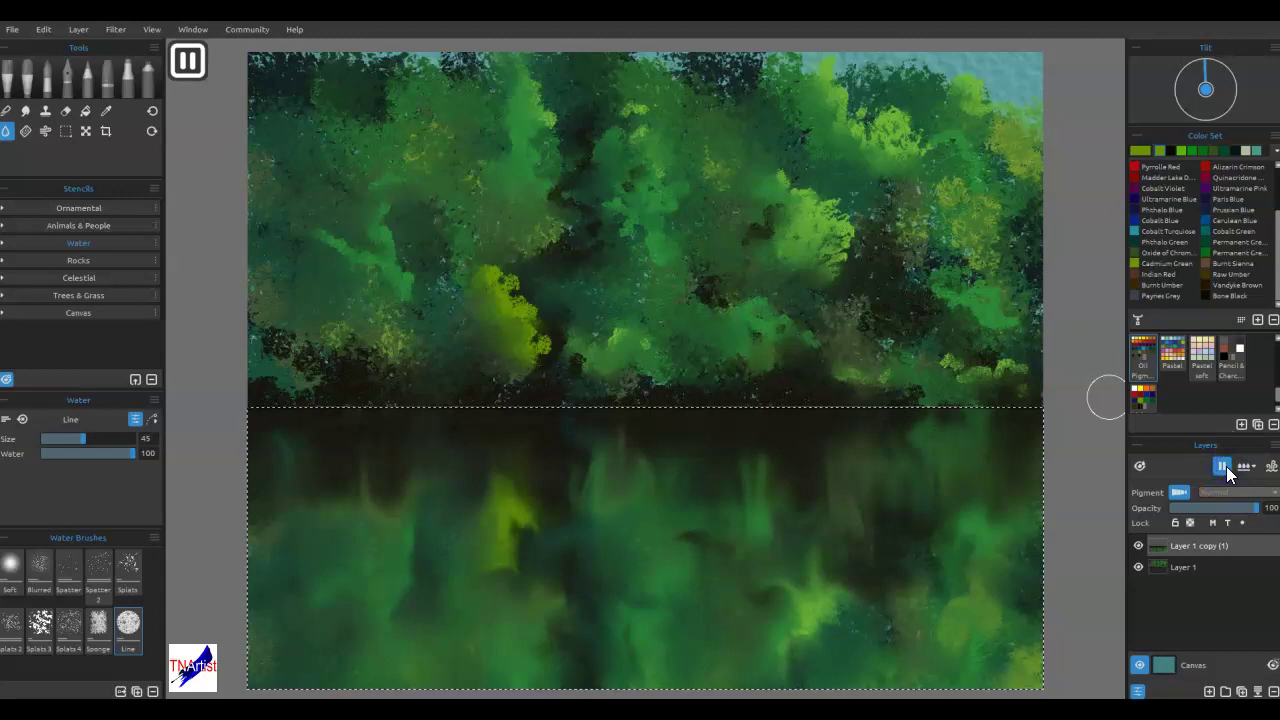
# - Switch to blending with the Soft blend brush and set its size to 45 at 20 opacity
pyautogui.click(11, 110)
pyautogui.click(14, 585)
pyautogui.moveTo(345, 562); pyautogui.dragTo(403, 544)
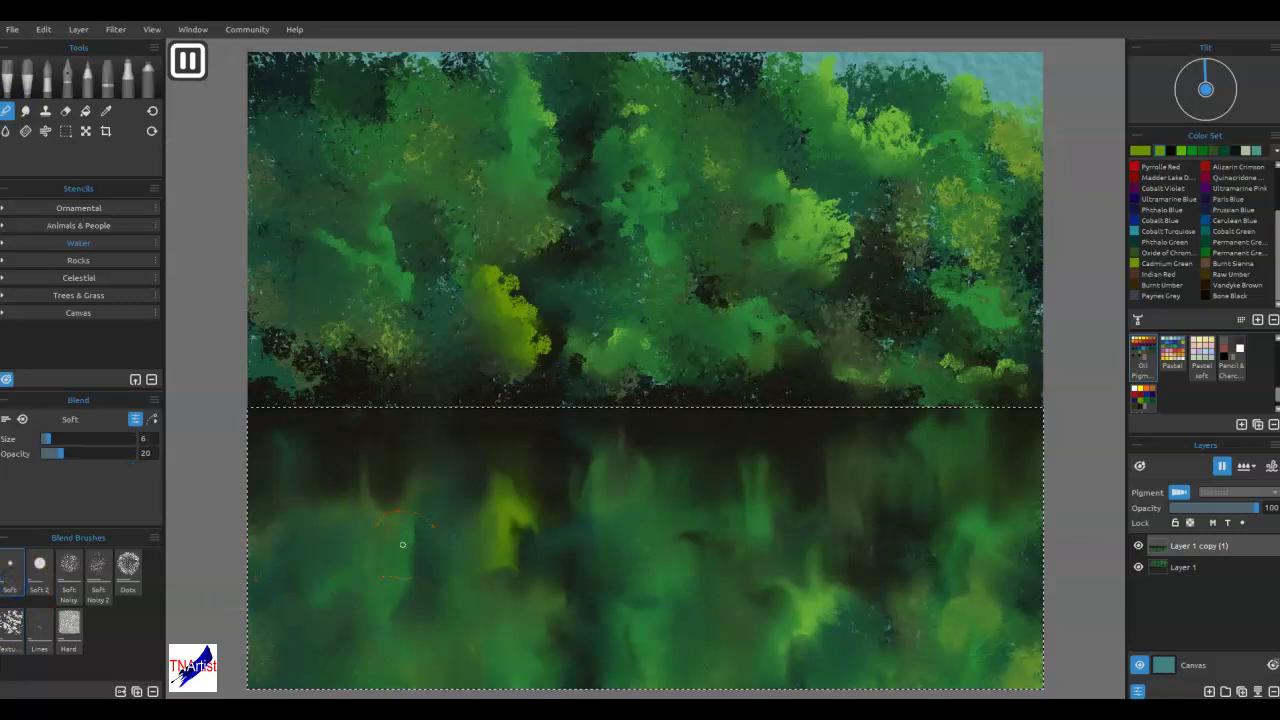
pyautogui.moveTo(1008, 415)
pyautogui.mouseDown()
pyautogui.moveTo(1025, 452)
pyautogui.moveTo(1033, 410)
pyautogui.mouseUp()
pyautogui.moveTo(1024, 422); pyautogui.dragTo(1009, 456)
pyautogui.moveTo(979, 404)
pyautogui.mouseDown()
pyautogui.moveTo(969, 537)
pyautogui.moveTo(960, 530)
pyautogui.moveTo(947, 550)
pyautogui.moveTo(932, 433)
pyautogui.moveTo(923, 513)
pyautogui.moveTo(909, 501)
pyautogui.moveTo(907, 430)
pyautogui.moveTo(964, 401)
pyautogui.moveTo(932, 545)
pyautogui.mouseUp()
pyautogui.moveTo(950, 500)
pyautogui.mouseDown()
pyautogui.moveTo(963, 509)
pyautogui.moveTo(966, 606)
pyautogui.moveTo(980, 566)
pyautogui.moveTo(940, 506)
pyautogui.mouseUp()
pyautogui.click(83, 438)
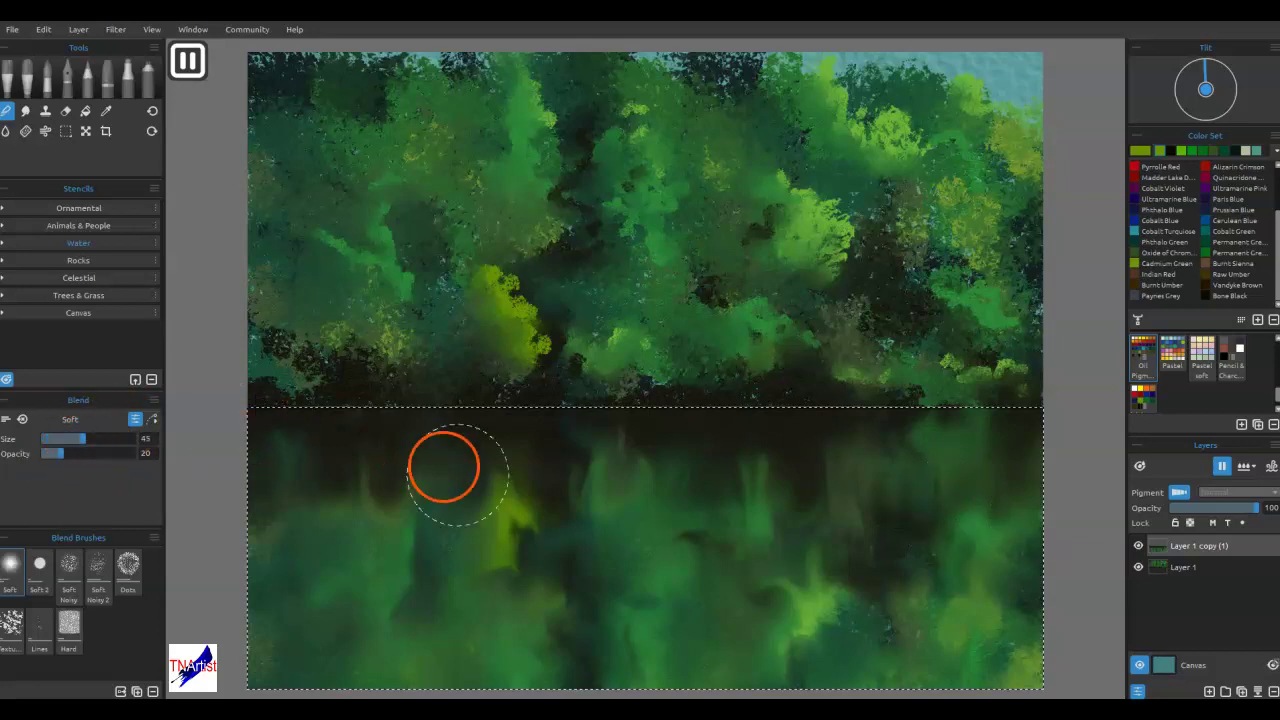
# - Blend the right and middle parts of the reflection with vertical Soft strokes, reducing the brush size from 30 to 20
pyautogui.moveTo(946, 533); pyautogui.dragTo(913, 556)
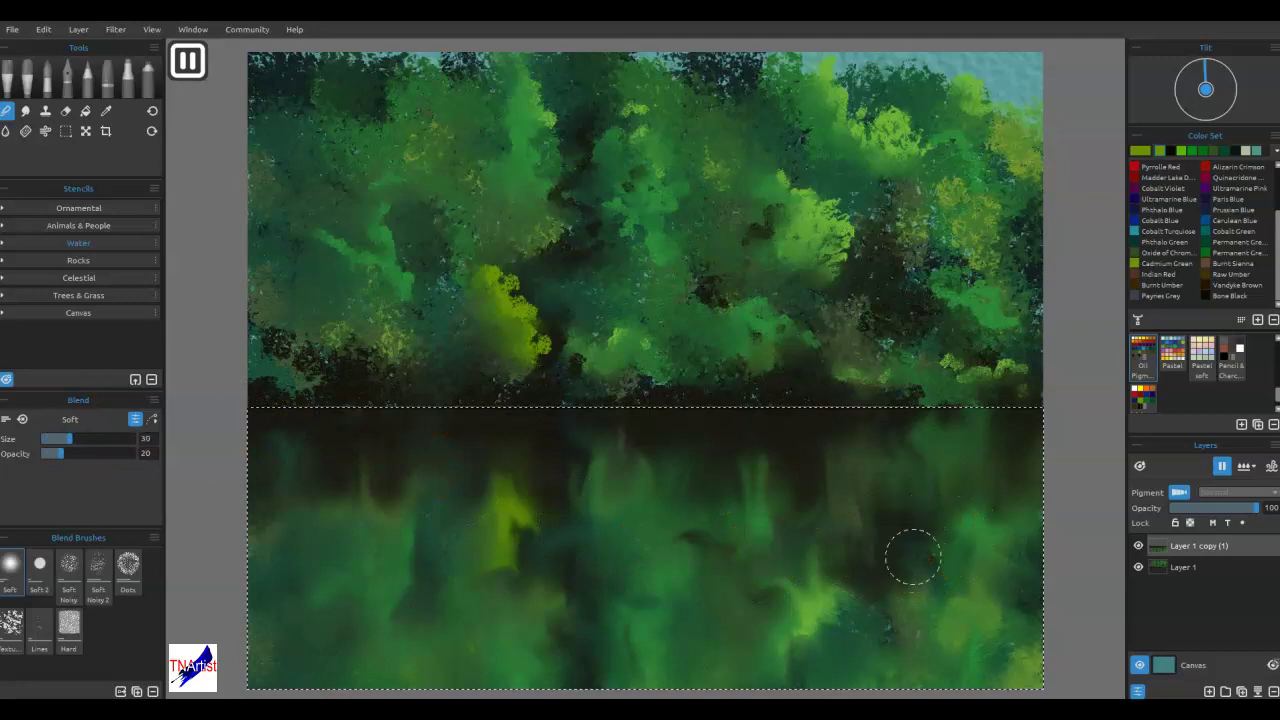
pyautogui.moveTo(913, 441)
pyautogui.mouseDown()
pyautogui.moveTo(911, 534)
pyautogui.moveTo(897, 514)
pyautogui.moveTo(863, 537)
pyautogui.moveTo(831, 594)
pyautogui.mouseUp()
pyautogui.moveTo(821, 349)
pyautogui.mouseDown()
pyautogui.moveTo(803, 677)
pyautogui.moveTo(790, 336)
pyautogui.mouseUp()
pyautogui.moveTo(771, 489)
pyautogui.mouseDown()
pyautogui.moveTo(765, 567)
pyautogui.moveTo(787, 651)
pyautogui.moveTo(647, 513)
pyautogui.moveTo(711, 522)
pyautogui.moveTo(741, 611)
pyautogui.moveTo(759, 625)
pyautogui.moveTo(921, 638)
pyautogui.moveTo(919, 449)
pyautogui.moveTo(942, 578)
pyautogui.moveTo(1006, 593)
pyautogui.moveTo(1016, 512)
pyautogui.mouseUp()
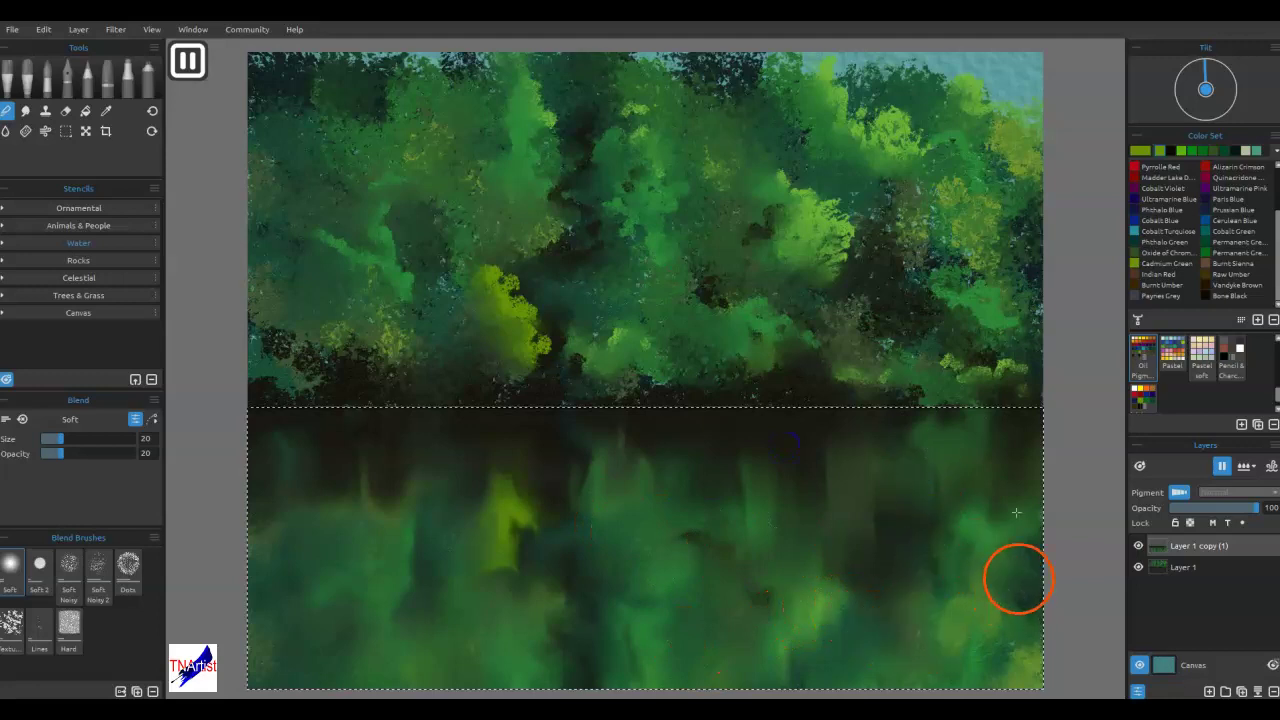
pyautogui.moveTo(1010, 557)
pyautogui.mouseDown()
pyautogui.moveTo(982, 370)
pyautogui.moveTo(945, 480)
pyautogui.moveTo(945, 346)
pyautogui.moveTo(949, 441)
pyautogui.moveTo(789, 520)
pyautogui.moveTo(650, 500)
pyautogui.mouseUp()
pyautogui.moveTo(670, 373)
pyautogui.mouseDown()
pyautogui.moveTo(688, 527)
pyautogui.moveTo(685, 376)
pyautogui.moveTo(704, 466)
pyautogui.mouseUp()
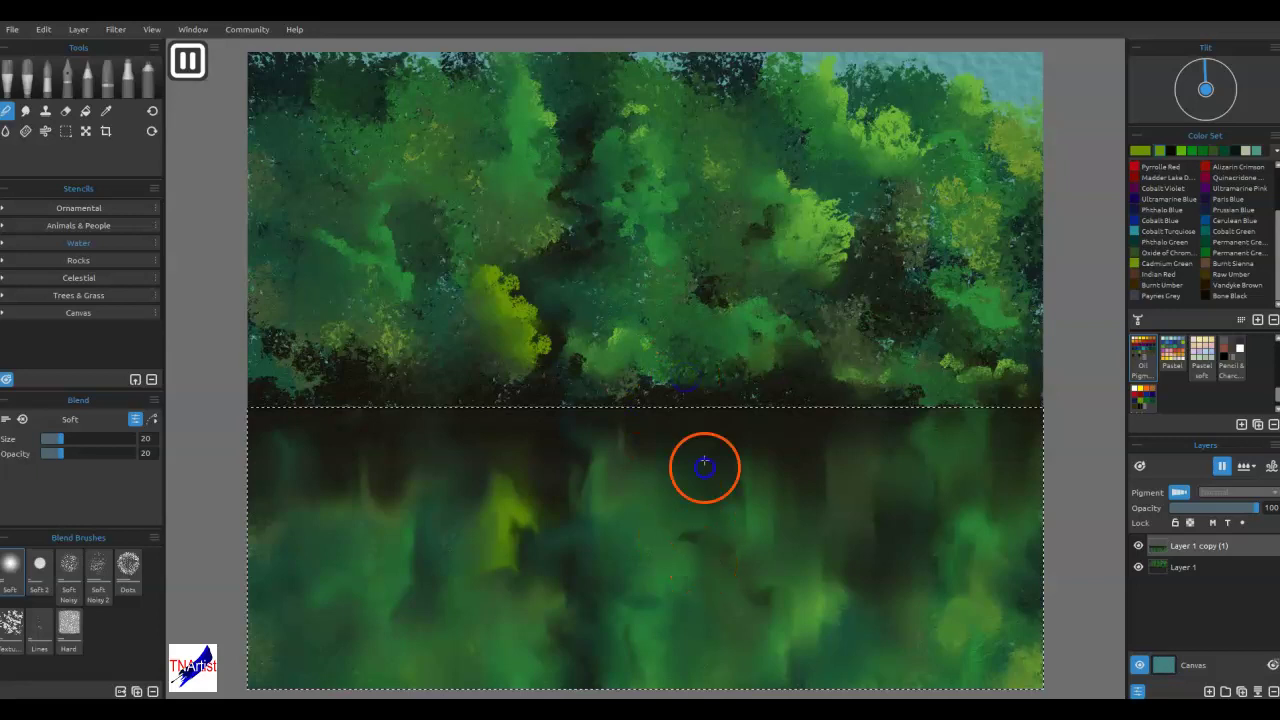
pyautogui.moveTo(635, 555); pyautogui.dragTo(634, 347)
pyautogui.moveTo(618, 450); pyautogui.dragTo(597, 439)
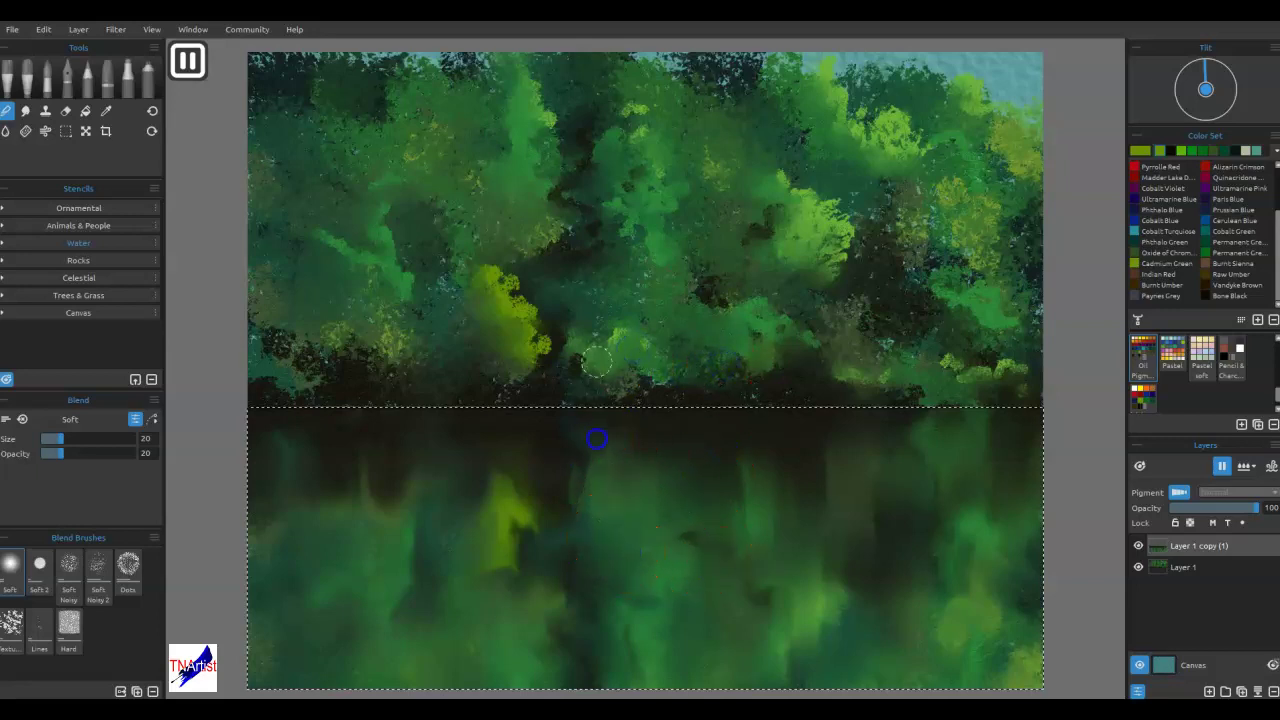
# - Blend the yellow patch and the left of the reflection vertically, continuing across to the right edge and reducing the brush to size 14
pyautogui.moveTo(565, 349)
pyautogui.mouseDown()
pyautogui.moveTo(529, 566)
pyautogui.moveTo(510, 521)
pyautogui.moveTo(525, 379)
pyautogui.moveTo(502, 561)
pyautogui.moveTo(499, 351)
pyautogui.moveTo(480, 560)
pyautogui.moveTo(478, 350)
pyautogui.moveTo(453, 531)
pyautogui.moveTo(442, 446)
pyautogui.moveTo(390, 568)
pyautogui.mouseUp()
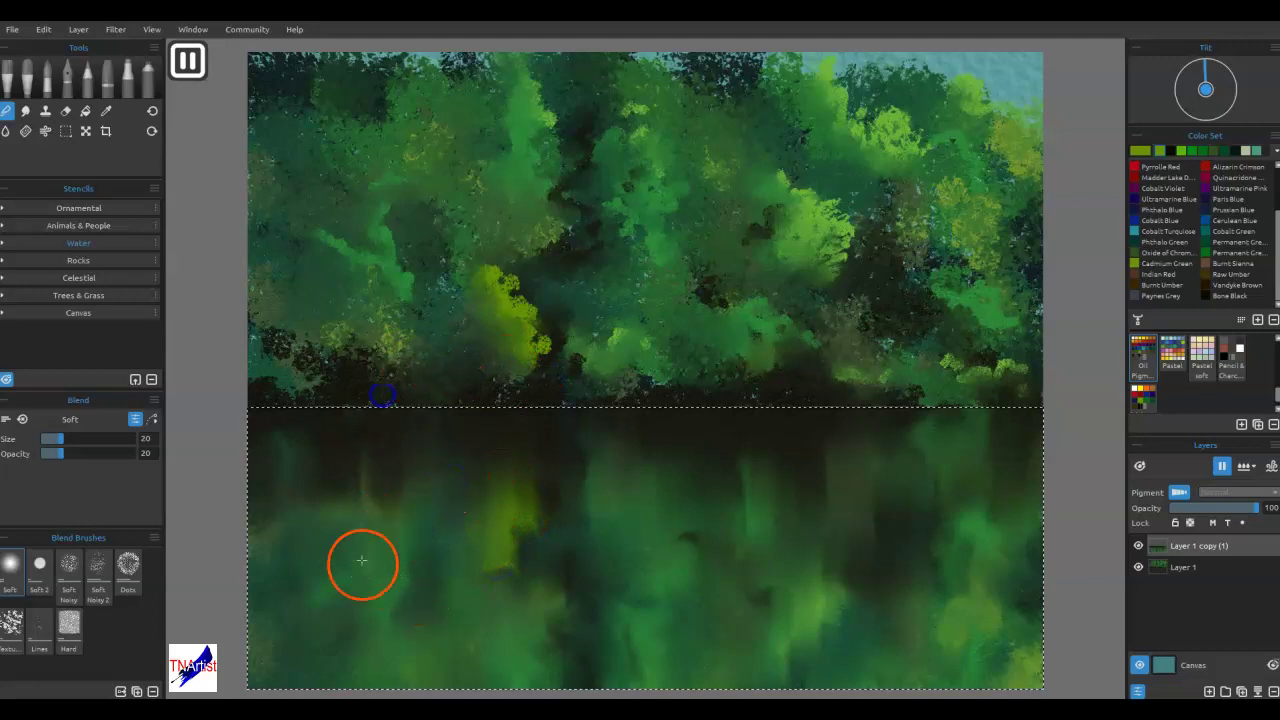
pyautogui.moveTo(331, 396)
pyautogui.mouseDown()
pyautogui.moveTo(303, 429)
pyautogui.moveTo(271, 551)
pyautogui.moveTo(249, 476)
pyautogui.moveTo(351, 509)
pyautogui.moveTo(403, 486)
pyautogui.moveTo(446, 574)
pyautogui.moveTo(516, 626)
pyautogui.moveTo(517, 464)
pyautogui.mouseUp()
pyautogui.moveTo(518, 420); pyautogui.dragTo(554, 660)
pyautogui.moveTo(571, 437); pyautogui.dragTo(600, 662)
pyautogui.moveTo(622, 450); pyautogui.dragTo(654, 538)
pyautogui.moveTo(663, 455); pyautogui.dragTo(695, 582)
pyautogui.moveTo(712, 464)
pyautogui.mouseDown()
pyautogui.moveTo(759, 670)
pyautogui.moveTo(808, 586)
pyautogui.moveTo(813, 642)
pyautogui.moveTo(841, 667)
pyautogui.moveTo(880, 446)
pyautogui.moveTo(917, 674)
pyautogui.moveTo(943, 621)
pyautogui.moveTo(966, 445)
pyautogui.moveTo(987, 656)
pyautogui.moveTo(1013, 555)
pyautogui.moveTo(1034, 645)
pyautogui.mouseUp()
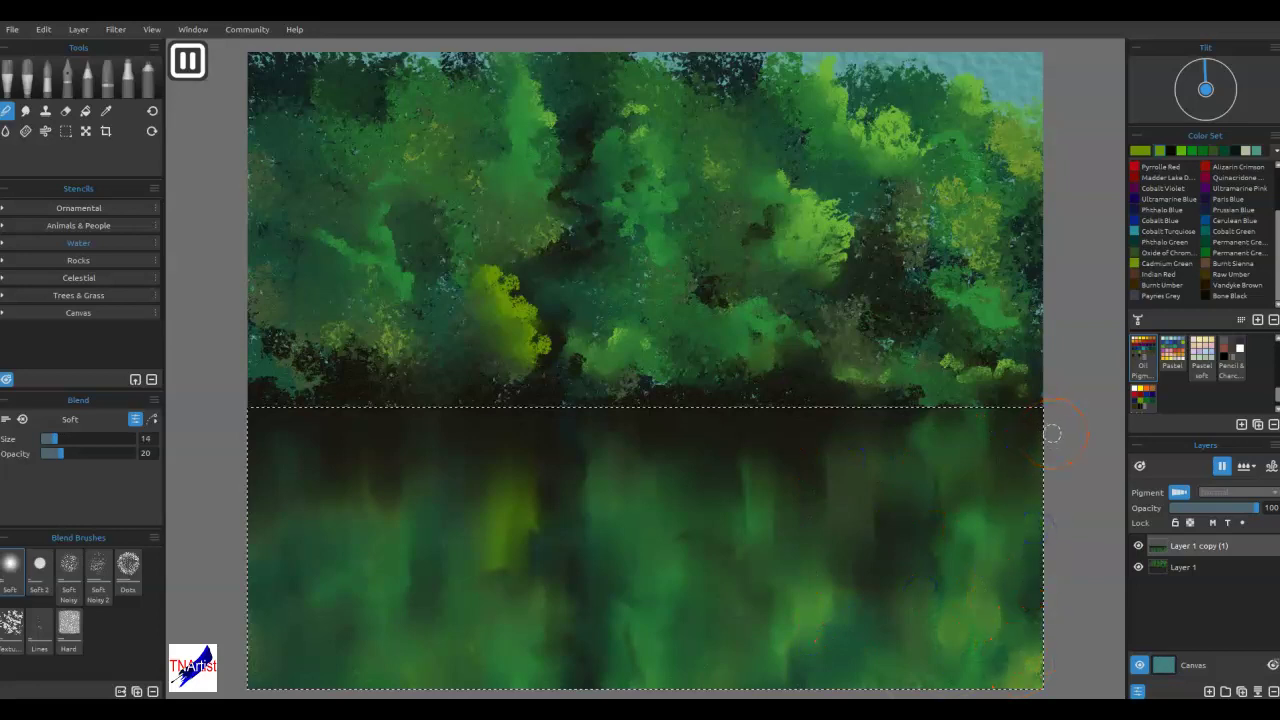
# - Smooth the remaining hard shapes in the reflection into vertical streaks down to the canvas bottom with the Soft blend brush at size 9
pyautogui.moveTo(972, 640)
pyautogui.mouseDown()
pyautogui.moveTo(975, 613)
pyautogui.moveTo(980, 690)
pyautogui.mouseUp()
pyautogui.moveTo(965, 630); pyautogui.dragTo(954, 682)
pyautogui.moveTo(887, 548); pyautogui.dragTo(844, 492)
pyautogui.moveTo(810, 552)
pyautogui.mouseDown()
pyautogui.moveTo(829, 463)
pyautogui.moveTo(767, 522)
pyautogui.moveTo(777, 488)
pyautogui.moveTo(669, 491)
pyautogui.moveTo(589, 469)
pyautogui.moveTo(536, 562)
pyautogui.moveTo(514, 456)
pyautogui.moveTo(500, 531)
pyautogui.moveTo(455, 456)
pyautogui.moveTo(404, 537)
pyautogui.moveTo(349, 560)
pyautogui.moveTo(279, 443)
pyautogui.mouseUp()
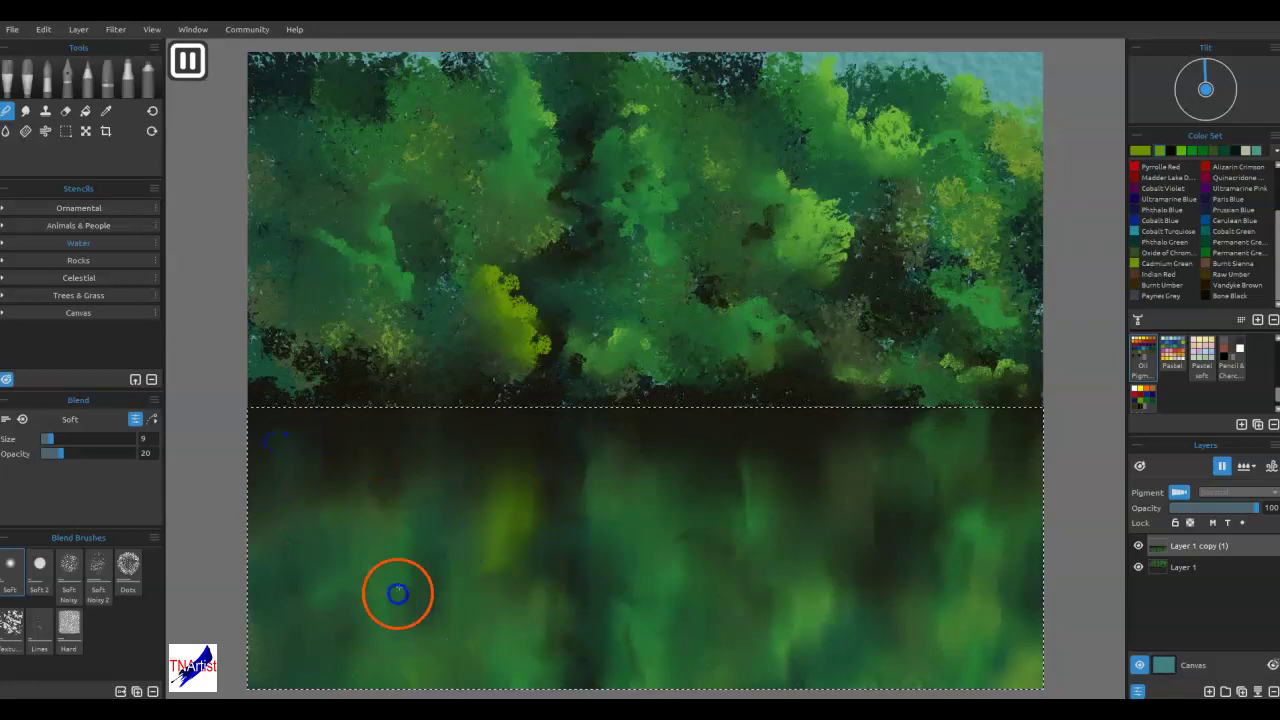
pyautogui.moveTo(445, 660)
pyautogui.mouseDown()
pyautogui.moveTo(718, 508)
pyautogui.moveTo(849, 548)
pyautogui.moveTo(629, 631)
pyautogui.moveTo(625, 644)
pyautogui.moveTo(635, 612)
pyautogui.mouseUp()
pyautogui.moveTo(576, 680); pyautogui.dragTo(585, 684)
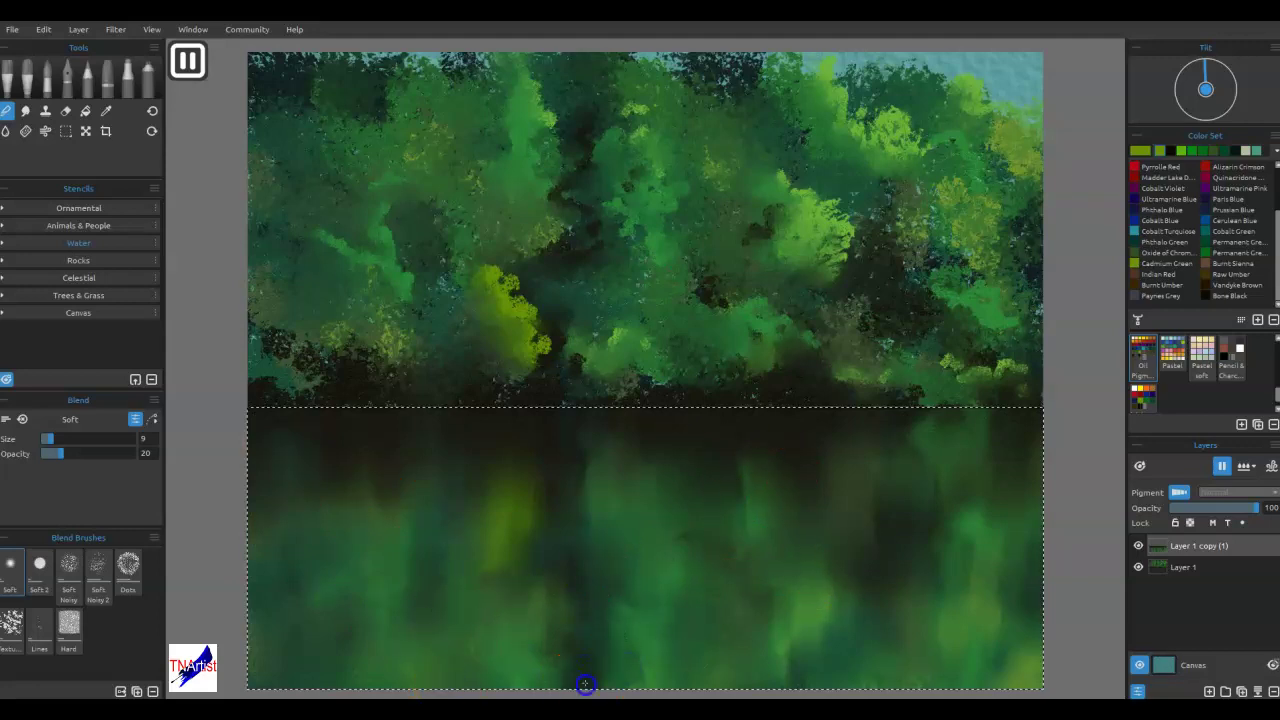
pyautogui.moveTo(605, 637)
pyautogui.mouseDown()
pyautogui.moveTo(949, 591)
pyautogui.moveTo(995, 634)
pyautogui.moveTo(989, 620)
pyautogui.moveTo(663, 494)
pyautogui.moveTo(660, 517)
pyautogui.moveTo(617, 507)
pyautogui.moveTo(711, 531)
pyautogui.moveTo(654, 589)
pyautogui.moveTo(700, 569)
pyautogui.moveTo(264, 492)
pyautogui.mouseUp()
pyautogui.moveTo(392, 480)
pyautogui.mouseDown()
pyautogui.moveTo(1025, 490)
pyautogui.moveTo(531, 506)
pyautogui.moveTo(466, 606)
pyautogui.moveTo(466, 665)
pyautogui.mouseUp()
pyautogui.moveTo(270, 537); pyautogui.dragTo(252, 633)
# - Dry the Layer 1 copy and resume diffusion
pyautogui.click(1250, 467)
pyautogui.click(1229, 525)
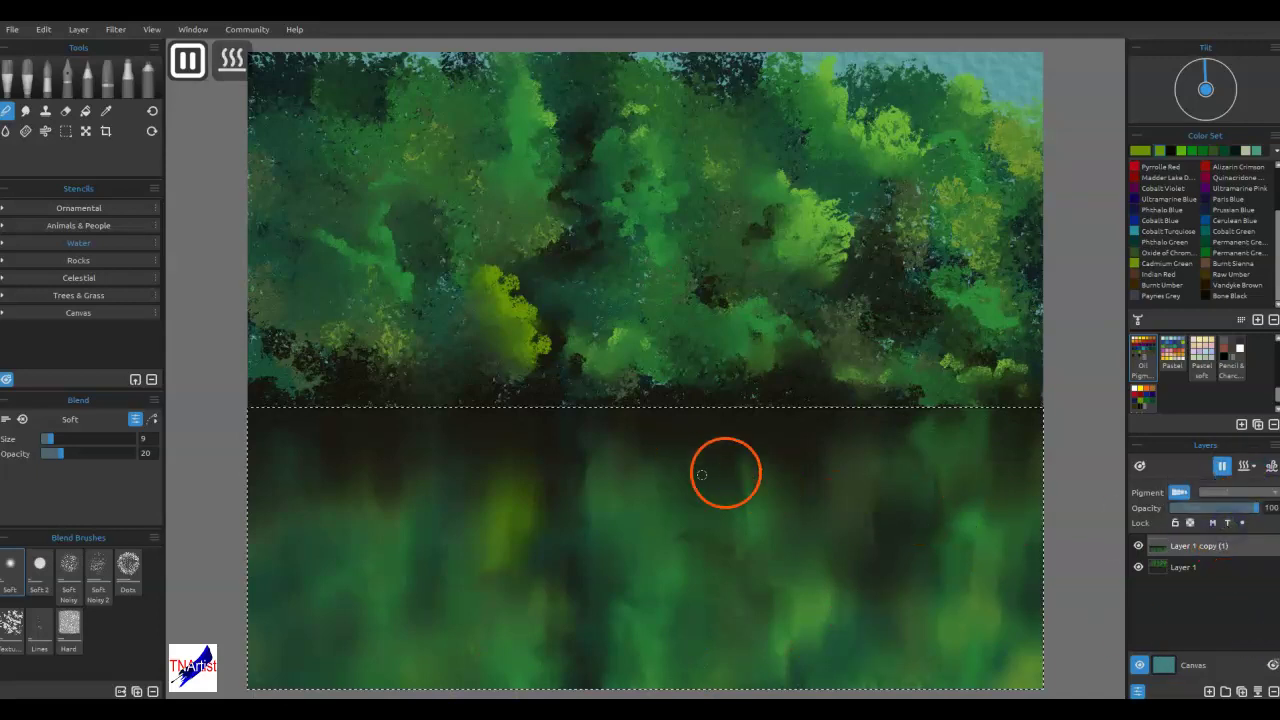
pyautogui.click(1221, 466)
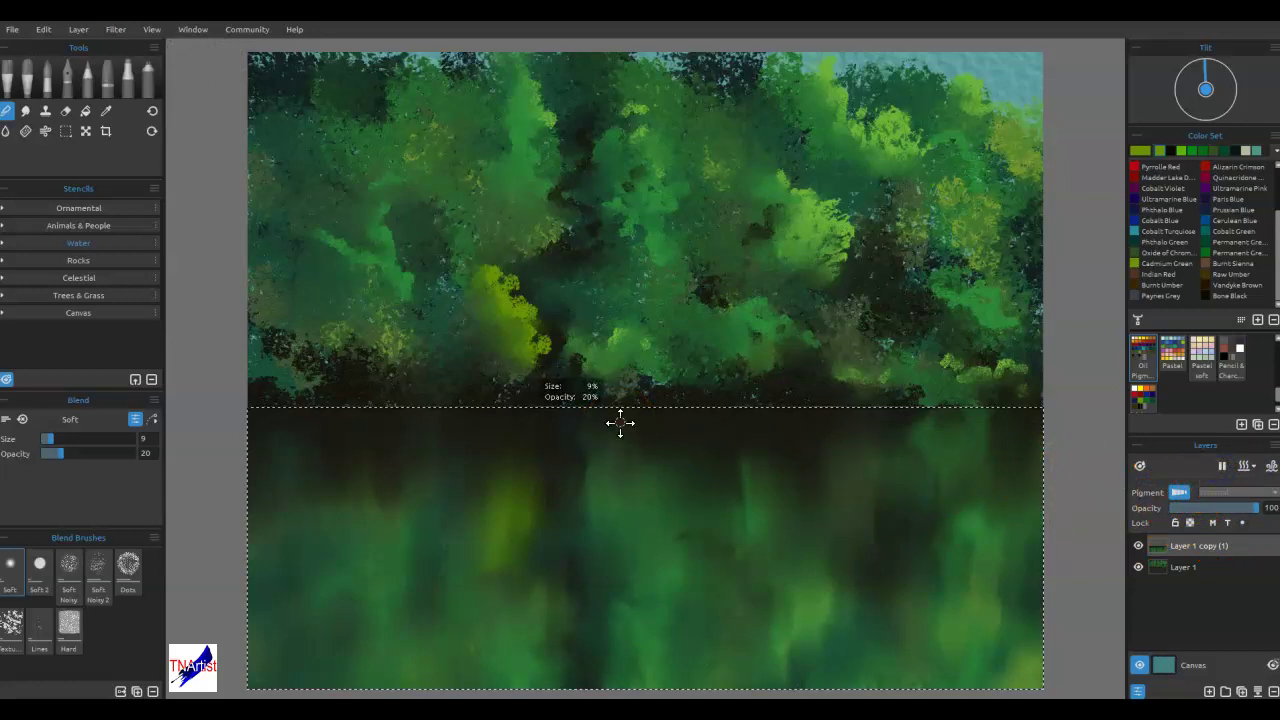
# - Deselect the reflection area and soften the seam between the shoreline and the water with the Soft blend brush
pyautogui.hotkey('ctrl', 'd')
pyautogui.moveTo(960, 425)
pyautogui.mouseDown()
pyautogui.moveTo(943, 409)
pyautogui.moveTo(1020, 409)
pyautogui.moveTo(280, 409)
pyautogui.moveTo(823, 449)
pyautogui.moveTo(894, 383)
pyautogui.moveTo(980, 436)
pyautogui.moveTo(975, 405)
pyautogui.moveTo(977, 468)
pyautogui.moveTo(985, 415)
pyautogui.mouseUp()
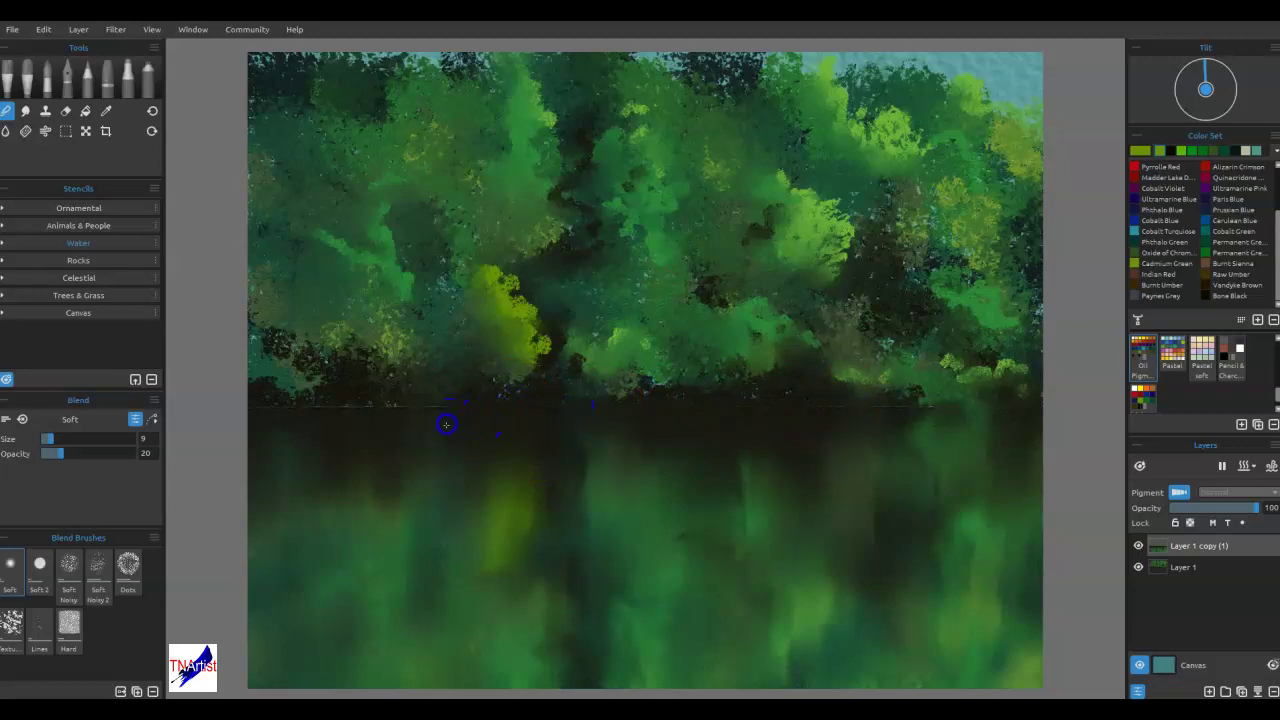
pyautogui.moveTo(396, 436); pyautogui.dragTo(310, 428)
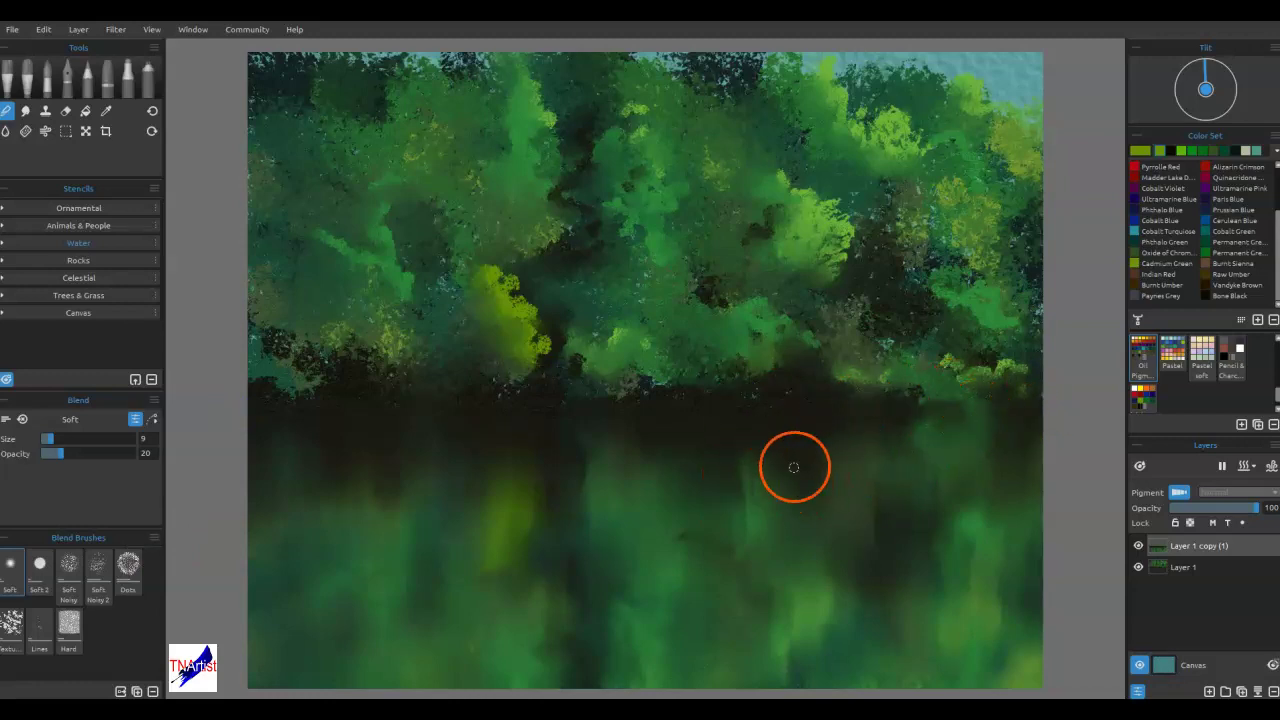
pyautogui.moveTo(883, 433)
pyautogui.mouseDown()
pyautogui.moveTo(880, 456)
pyautogui.moveTo(906, 422)
pyautogui.moveTo(904, 563)
pyautogui.moveTo(915, 547)
pyautogui.mouseUp()
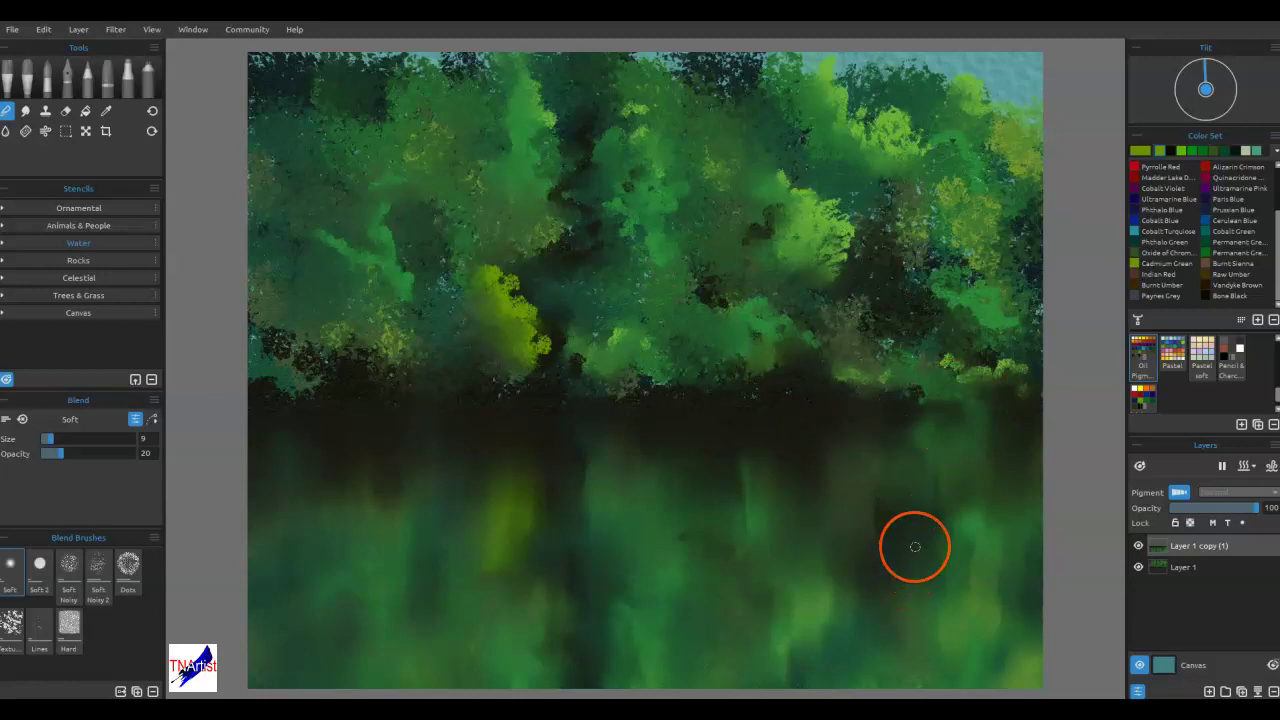
# - Add a new layer above the reflection and choose a light teal paint colour
pyautogui.click(1209, 691)
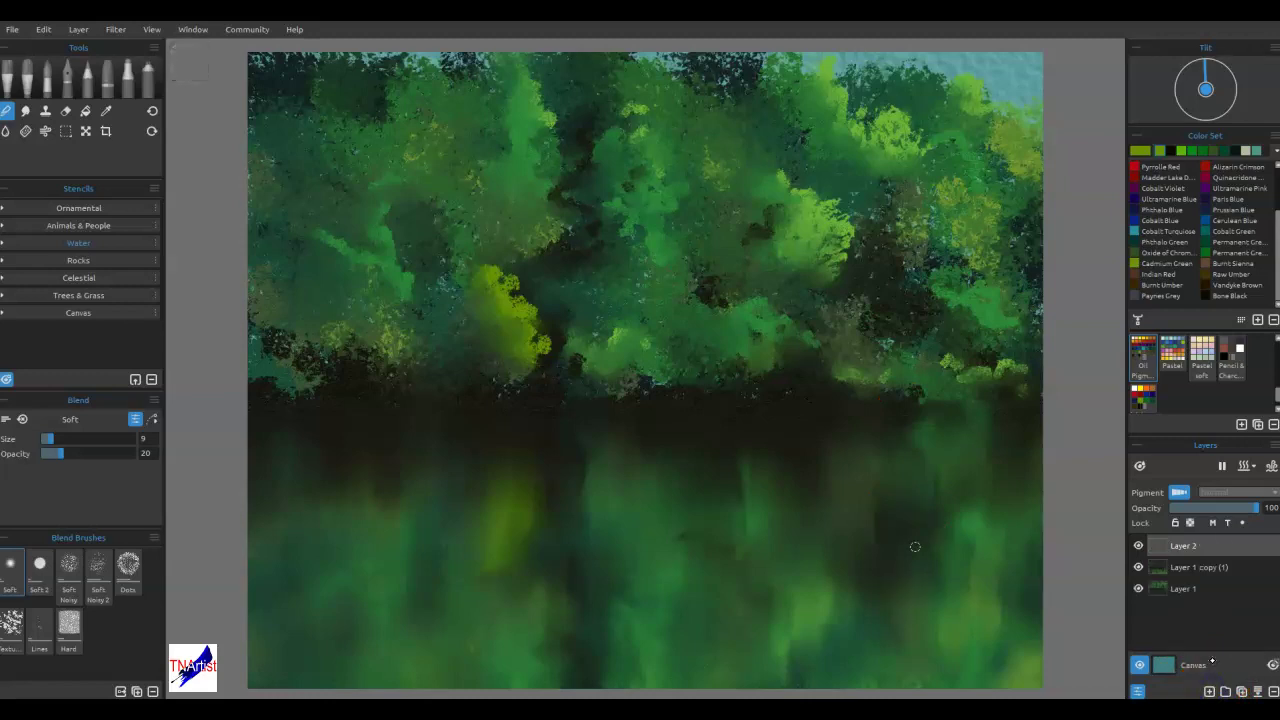
pyautogui.moveTo(549, 510)
pyautogui.mouseDown()
pyautogui.moveTo(655, 494)
pyautogui.moveTo(664, 510)
pyautogui.moveTo(650, 518)
pyautogui.moveTo(797, 470)
pyautogui.mouseUp()
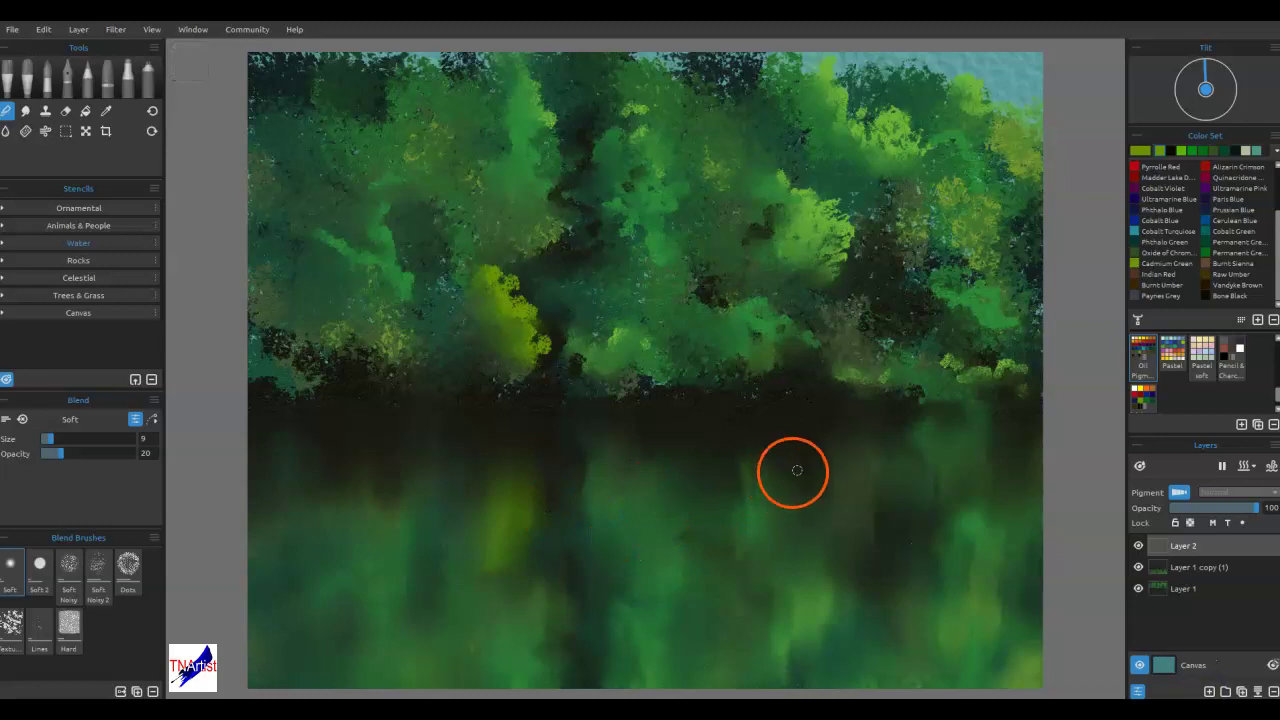
pyautogui.click(1255, 151)
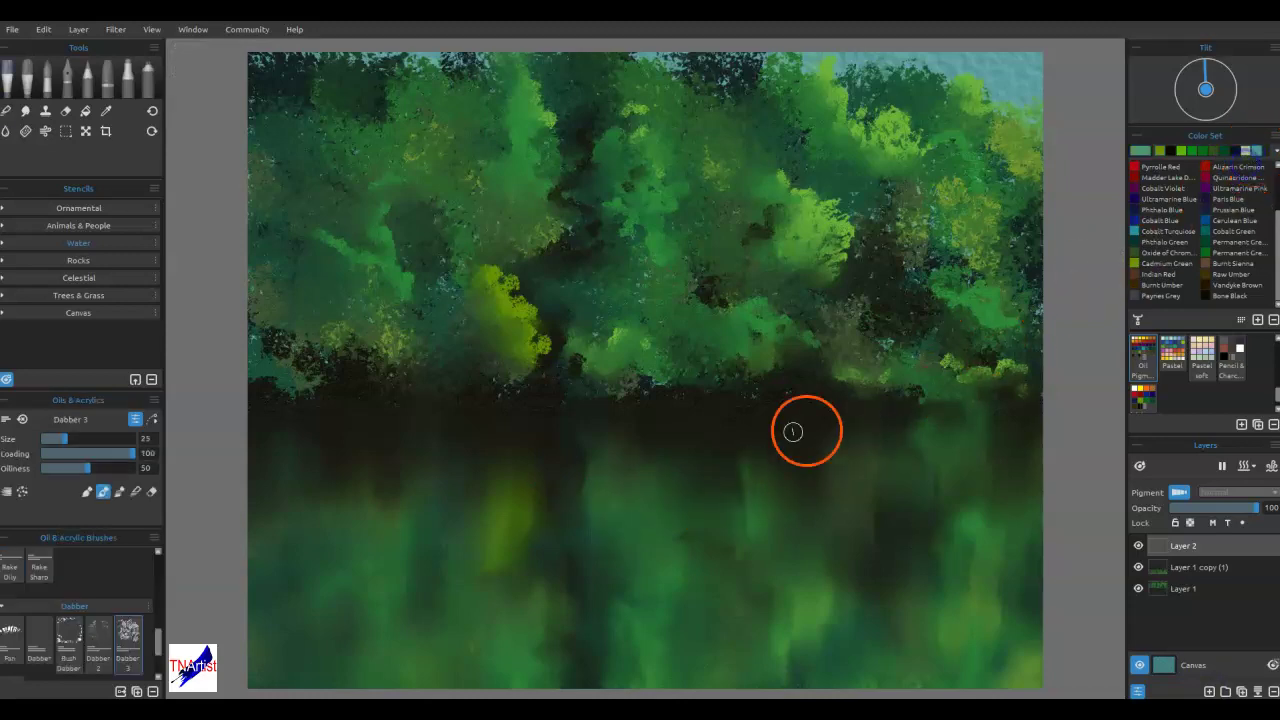
pyautogui.moveTo(719, 457)
pyautogui.mouseDown()
pyautogui.moveTo(714, 486)
pyautogui.moveTo(697, 494)
pyautogui.moveTo(701, 460)
pyautogui.mouseUp()
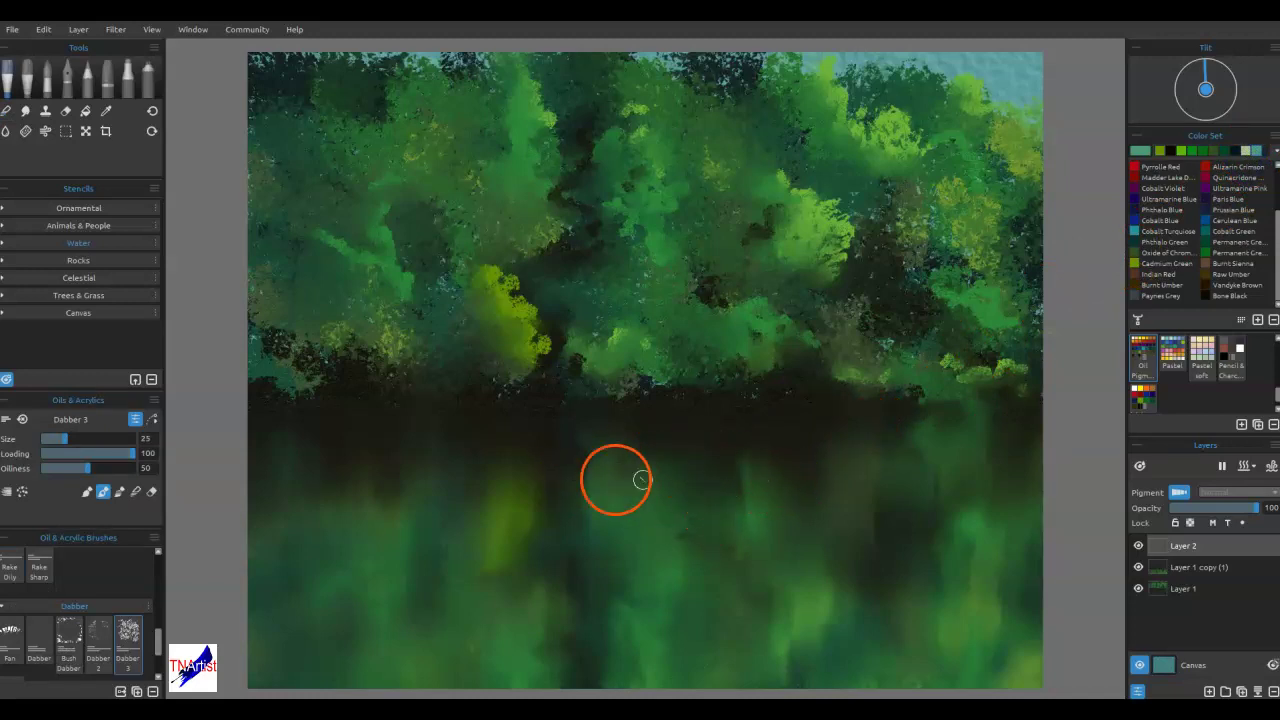
# - Try a horizontal teal stroke across the middle of the water with the Flat Oily brush
pyautogui.moveTo(157, 634); pyautogui.dragTo(156, 556)
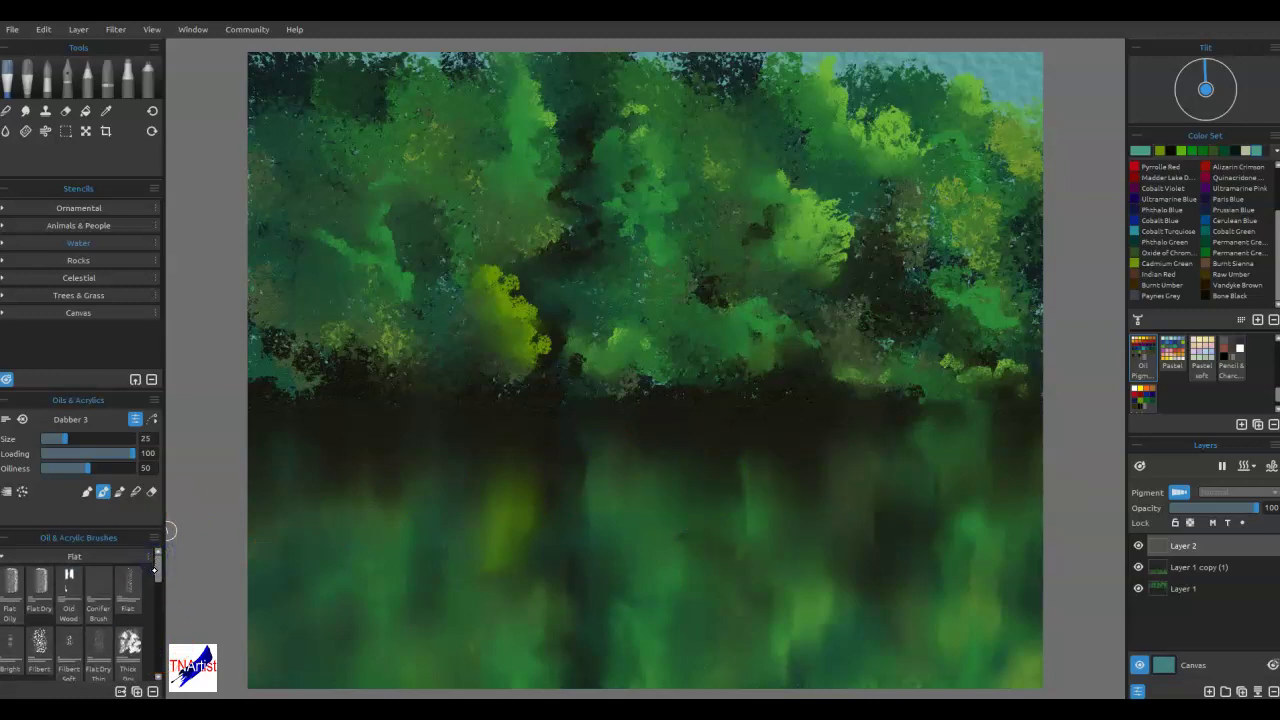
pyautogui.click(33, 580)
pyautogui.click(16, 601)
pyautogui.click(18, 594)
pyautogui.moveTo(548, 531)
pyautogui.mouseDown()
pyautogui.moveTo(552, 542)
pyautogui.moveTo(646, 531)
pyautogui.mouseUp()
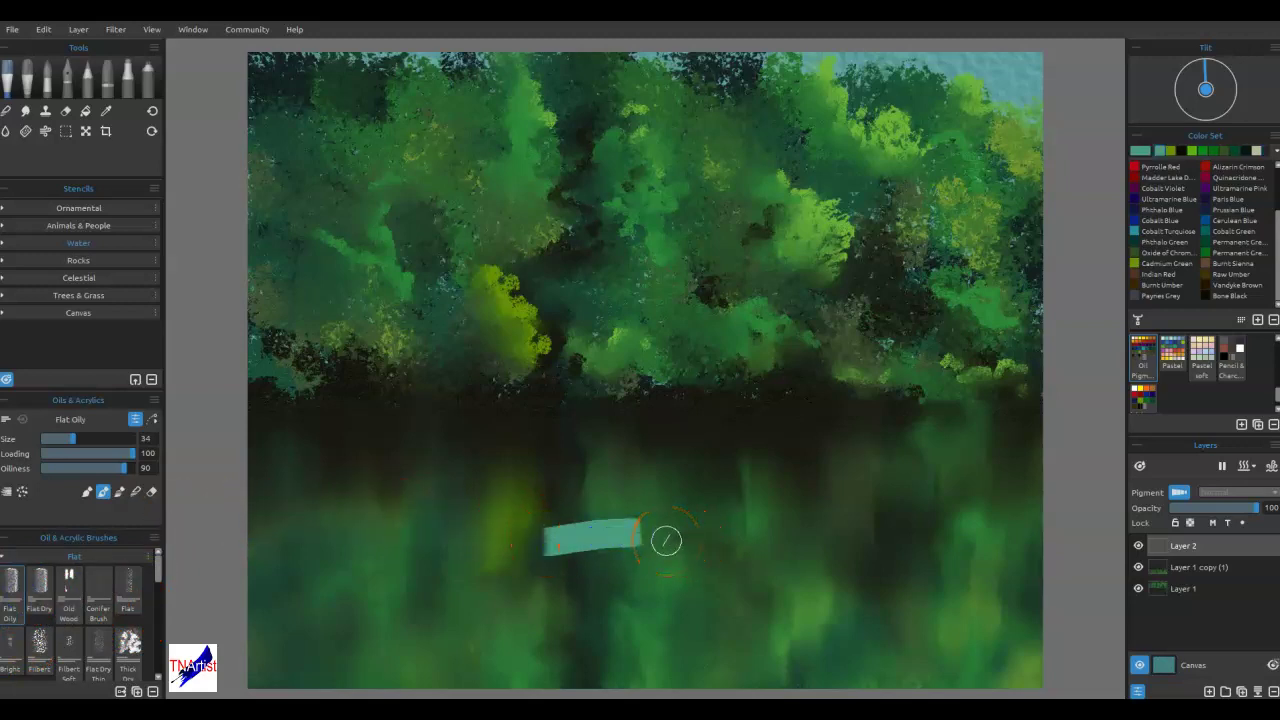
pyautogui.hotkey('ctrl', 'z')
# - Switch to the Fountain Round ink brush and test a short horizontal stroke on the water, undoing the stroke
pyautogui.click(60, 84)
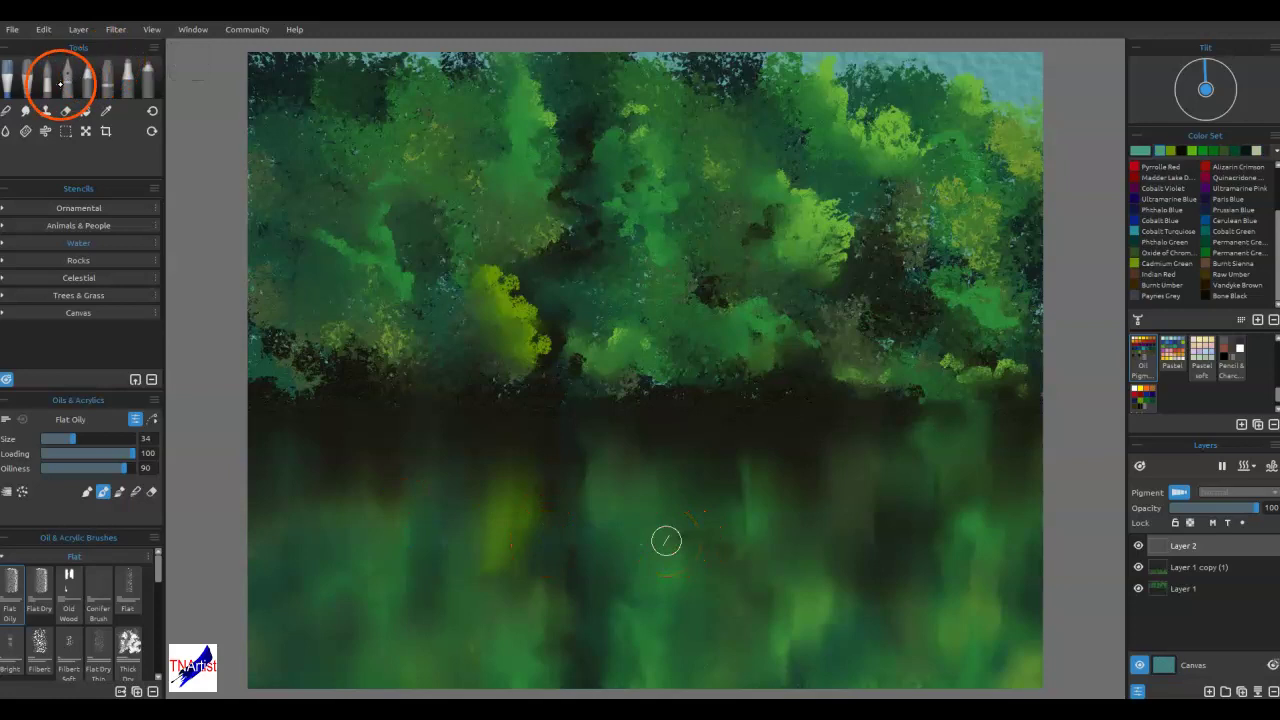
pyautogui.click(73, 82)
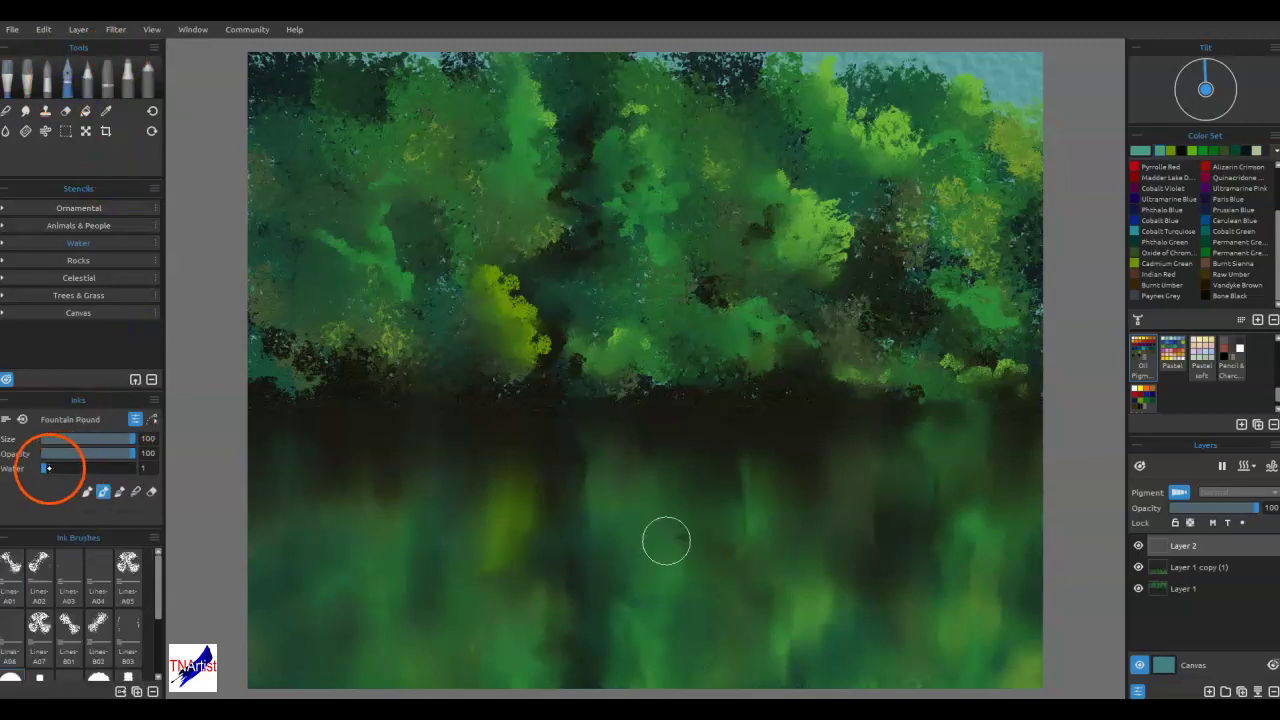
pyautogui.moveTo(158, 612); pyautogui.dragTo(158, 650)
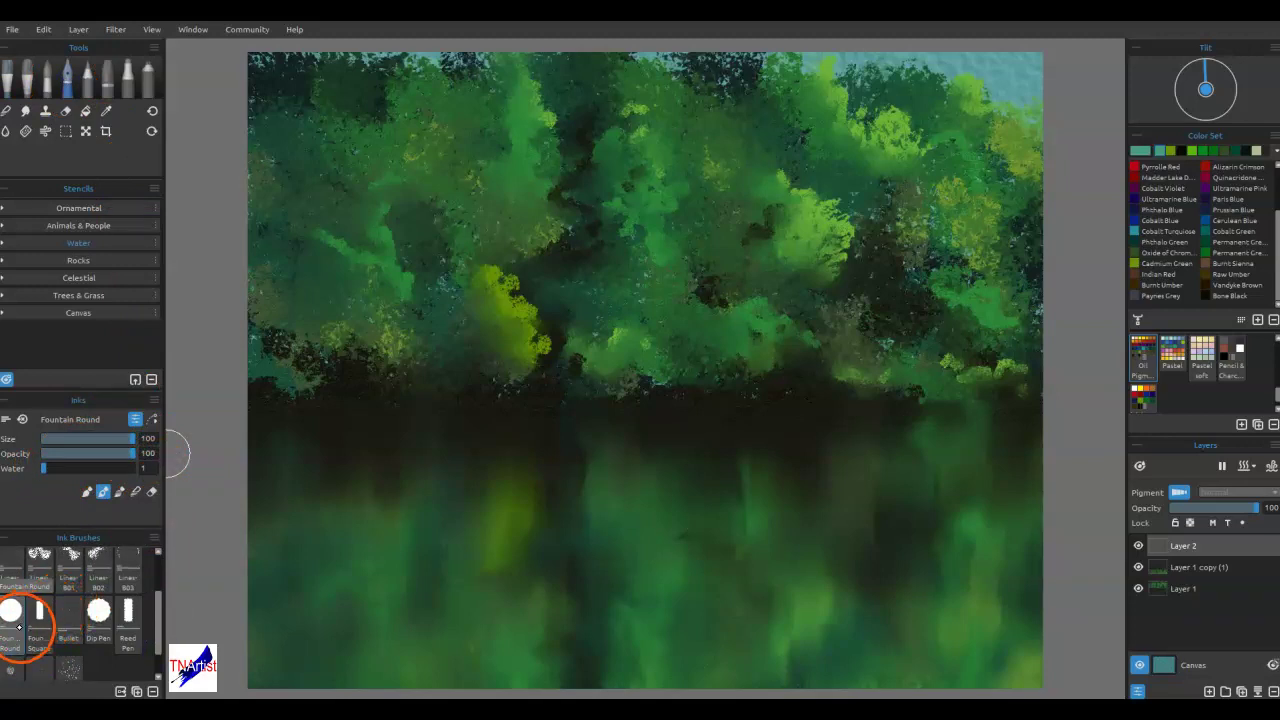
pyautogui.moveTo(549, 562); pyautogui.dragTo(564, 560)
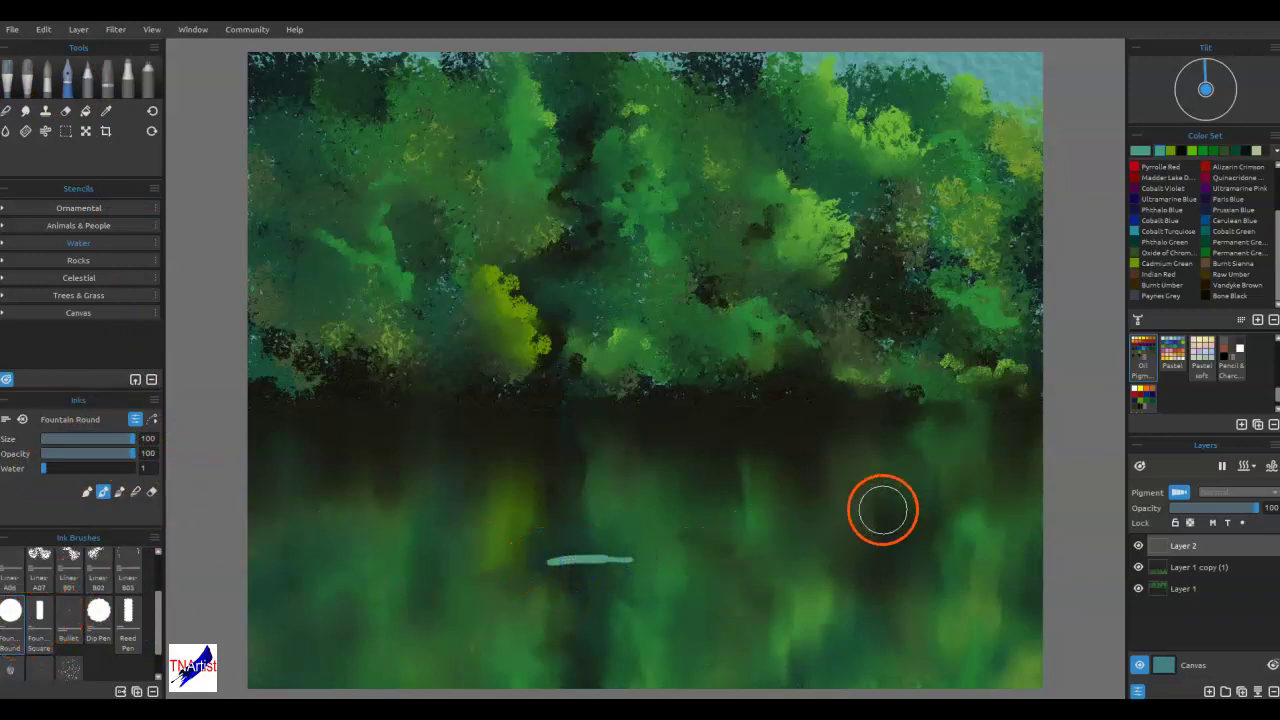
pyautogui.press('ctrl')
pyautogui.hotkey('ctrl', 'z')
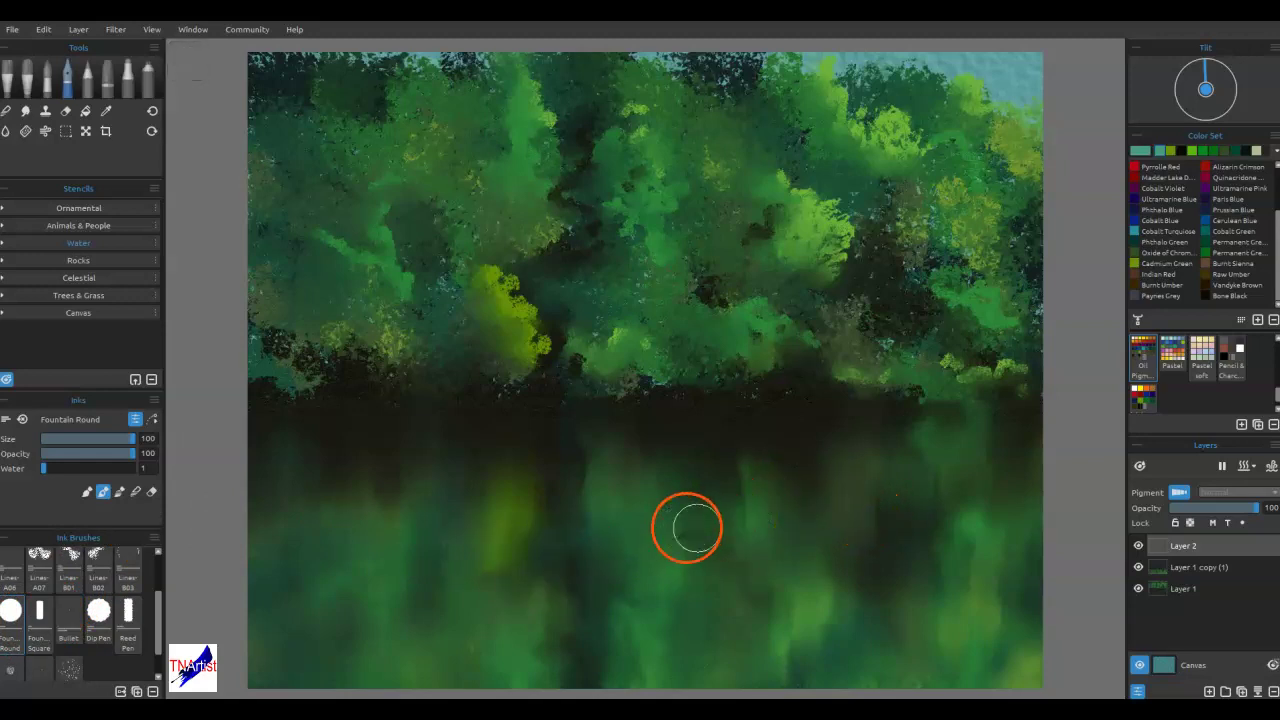
# - Draw scattered thin horizontal teal ripple lines across the middle and upper water on Layer 2 with Fountain Round at size 35
pyautogui.press('[')
pyautogui.press('[')
pyautogui.press('[')
pyautogui.press('[')
pyautogui.press('[')
pyautogui.press('[')
pyautogui.press('[')
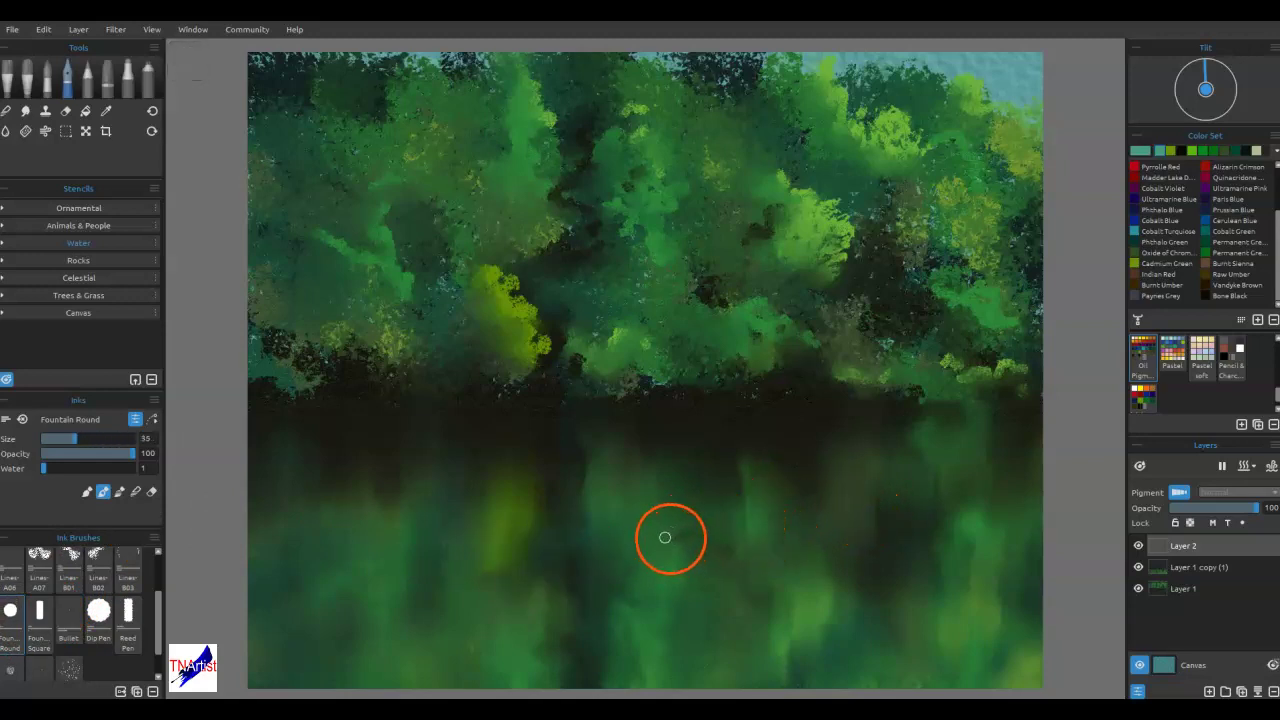
pyautogui.moveTo(567, 545); pyautogui.dragTo(588, 545)
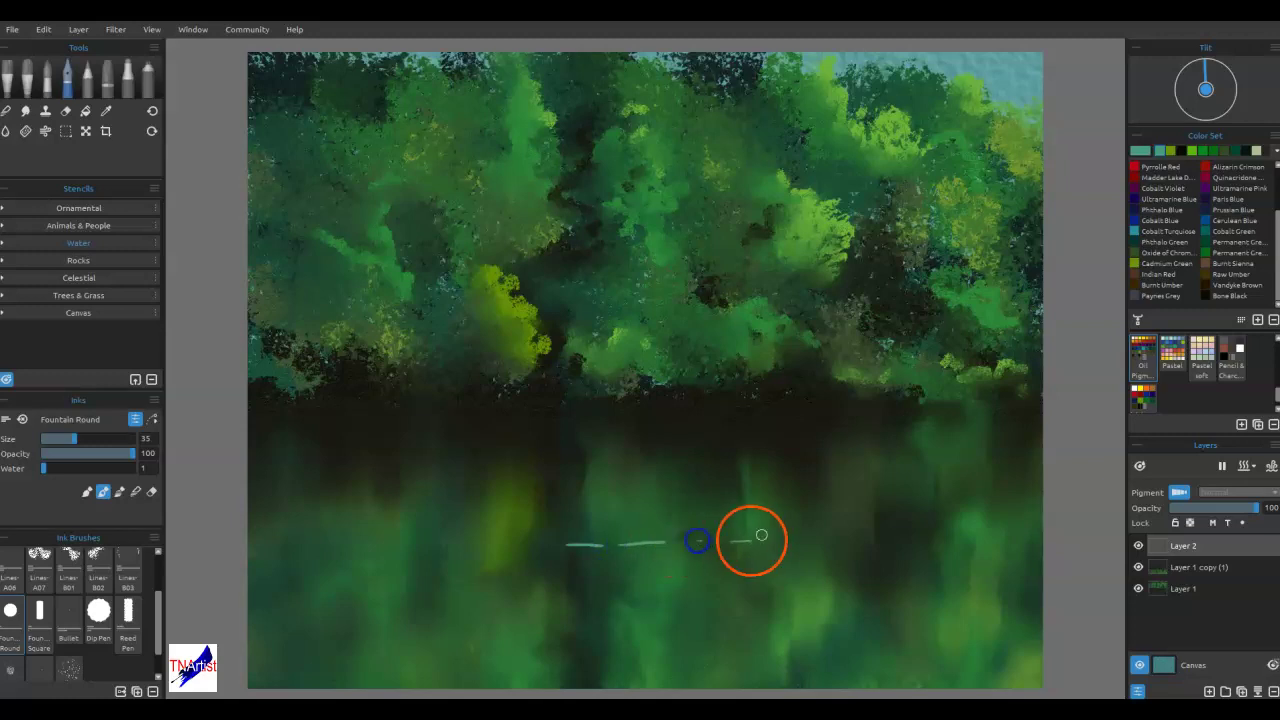
pyautogui.moveTo(601, 524); pyautogui.dragTo(668, 522)
pyautogui.moveTo(632, 521)
pyautogui.mouseDown()
pyautogui.moveTo(711, 514)
pyautogui.moveTo(874, 534)
pyautogui.moveTo(828, 540)
pyautogui.moveTo(885, 537)
pyautogui.mouseUp()
pyautogui.moveTo(904, 538); pyautogui.dragTo(932, 535)
pyautogui.moveTo(802, 516); pyautogui.dragTo(895, 507)
pyautogui.moveTo(765, 488)
pyautogui.mouseDown()
pyautogui.moveTo(505, 504)
pyautogui.moveTo(600, 514)
pyautogui.moveTo(672, 502)
pyautogui.moveTo(595, 491)
pyautogui.mouseUp()
pyautogui.moveTo(509, 540)
pyautogui.mouseDown()
pyautogui.moveTo(737, 534)
pyautogui.moveTo(663, 531)
pyautogui.moveTo(817, 549)
pyautogui.mouseUp()
pyautogui.moveTo(930, 552); pyautogui.dragTo(690, 556)
pyautogui.moveTo(603, 557)
pyautogui.mouseDown()
pyautogui.moveTo(740, 567)
pyautogui.moveTo(636, 567)
pyautogui.mouseUp()
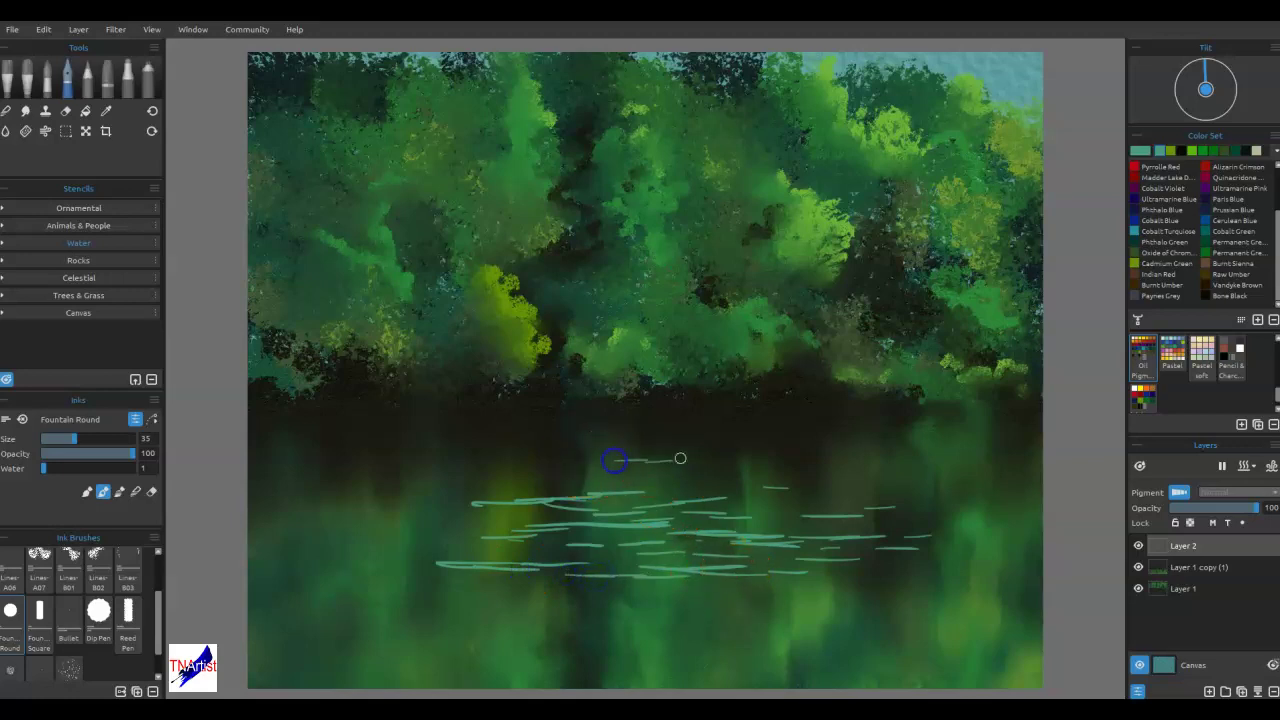
pyautogui.moveTo(745, 437); pyautogui.dragTo(557, 416)
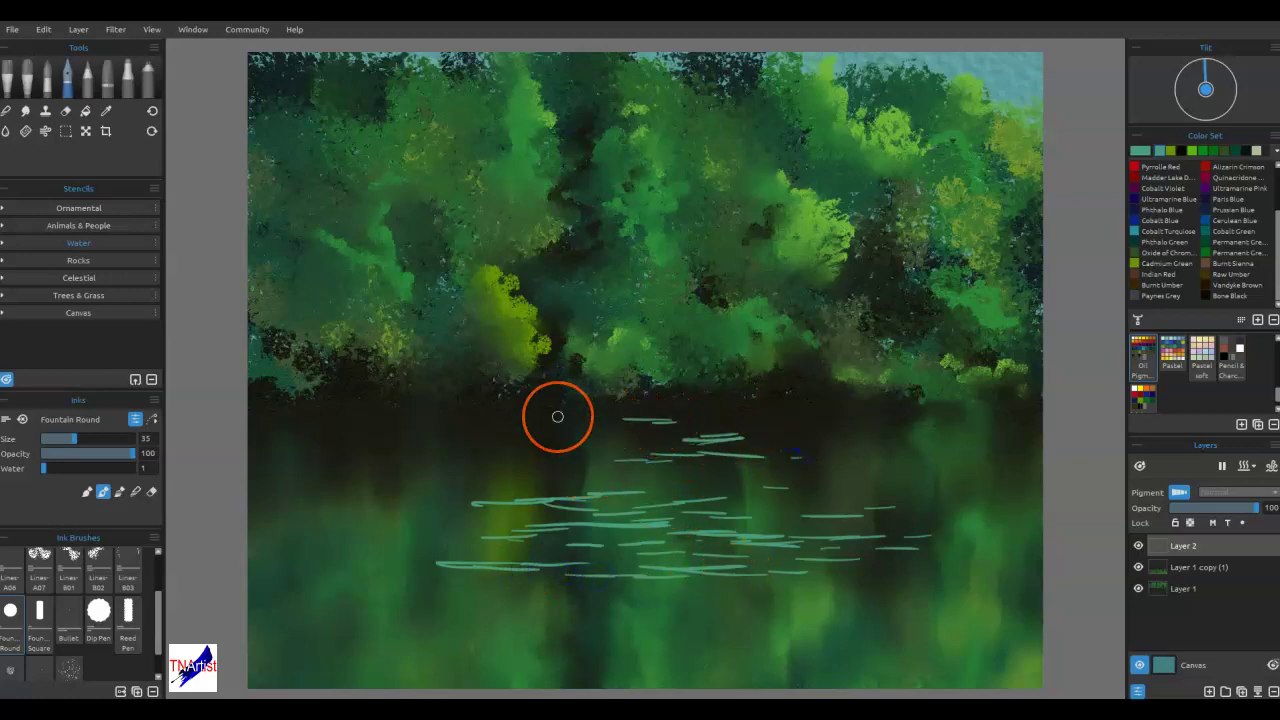
# - Stretch the ripple lines horizontally past both canvas edges to a width of about 11.87 in
pyautogui.hotkey('ctrl', 't')
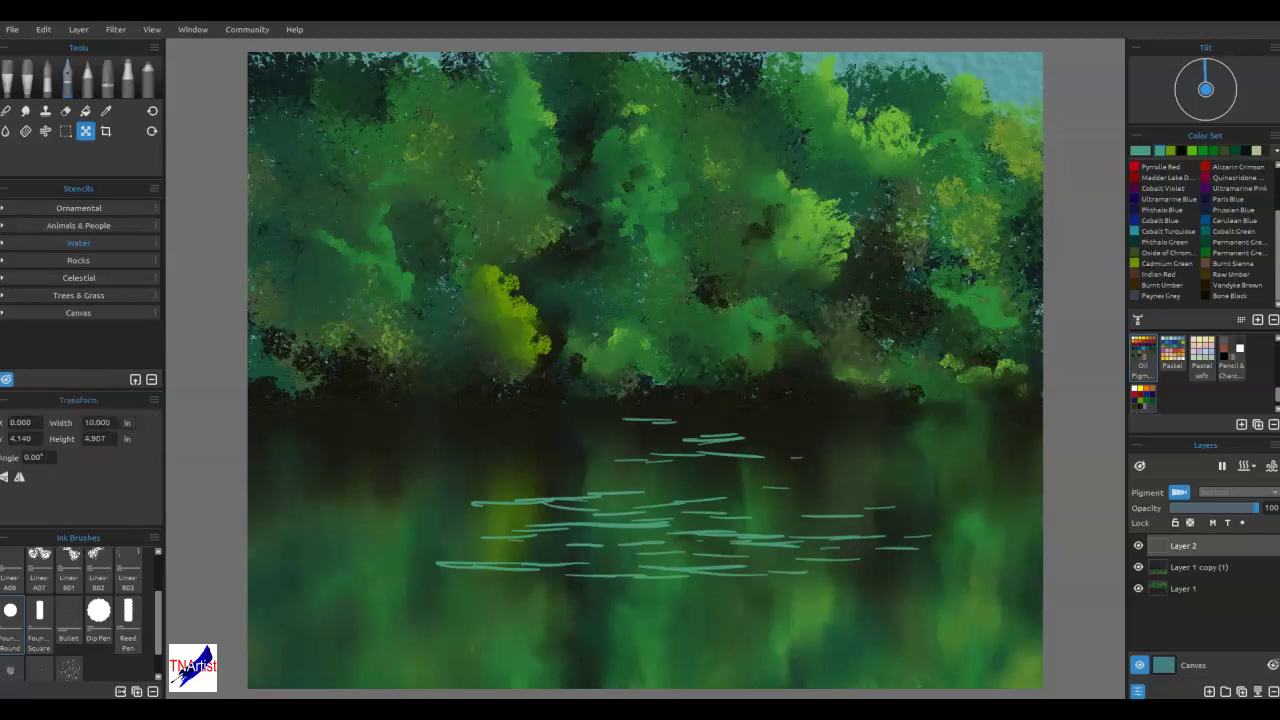
pyautogui.moveTo(944, 496)
pyautogui.mouseDown()
pyautogui.moveTo(934, 500)
pyautogui.moveTo(1085, 494)
pyautogui.mouseUp()
pyautogui.moveTo(435, 497); pyautogui.dragTo(140, 497)
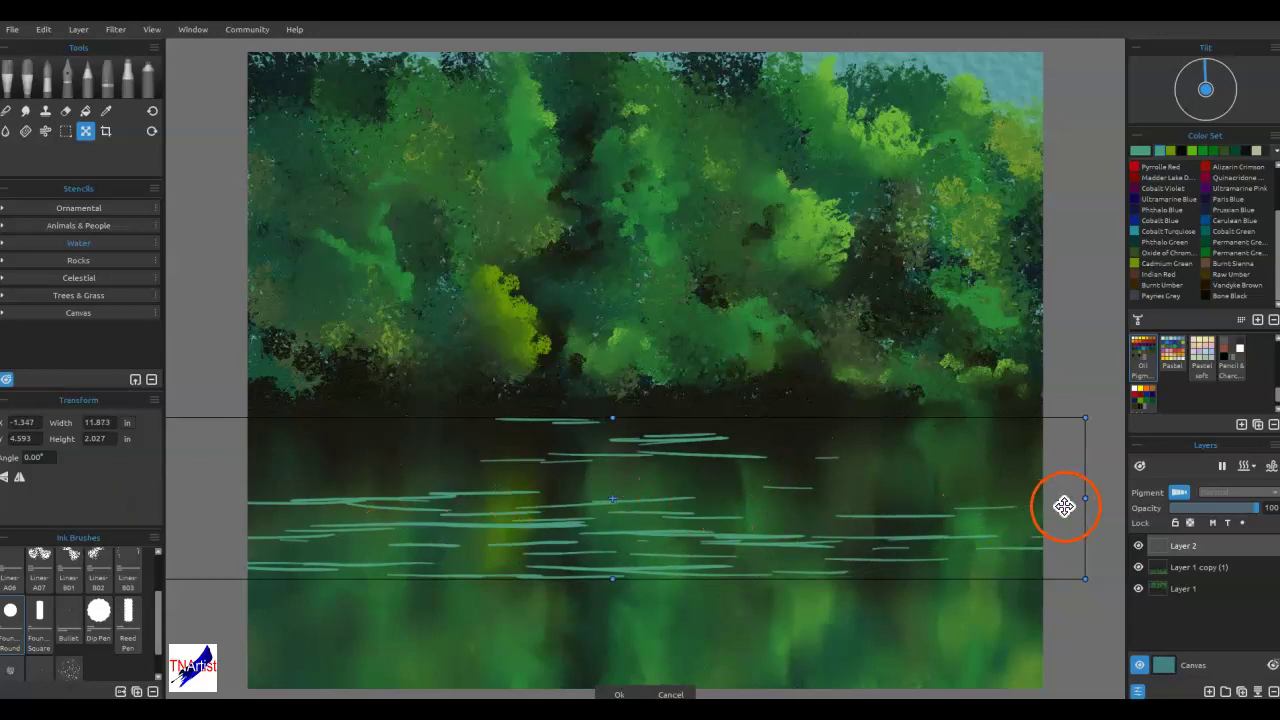
pyautogui.press('Return')
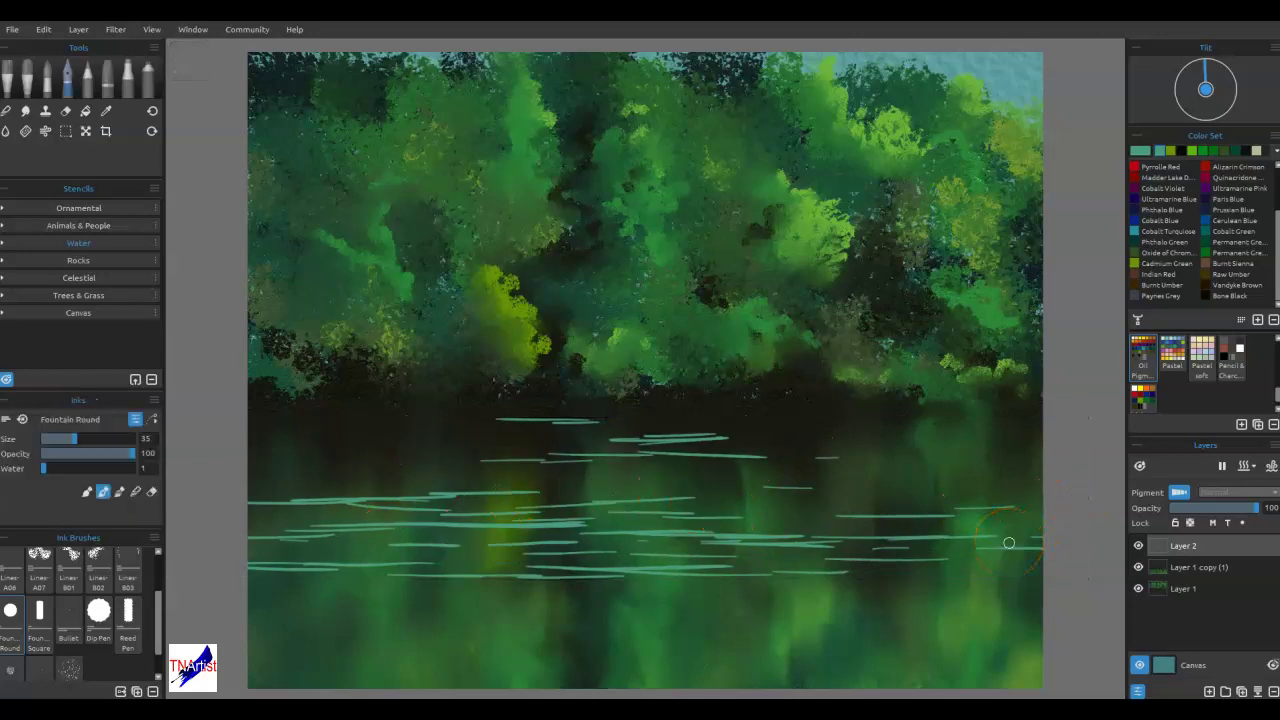
# - Soften all the ripple lines into the water with the Soft blend brush at size 9 and opacity 20
pyautogui.press('n')
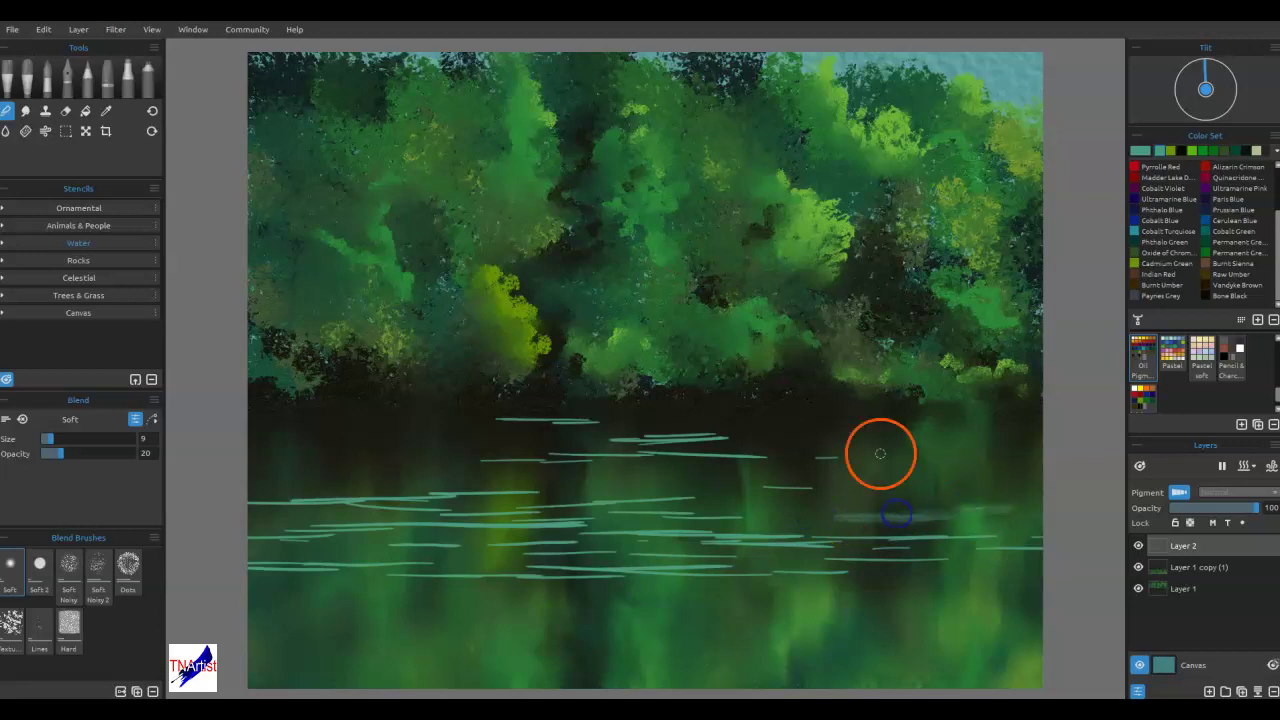
pyautogui.click(692, 495)
pyautogui.moveTo(688, 517); pyautogui.dragTo(766, 516)
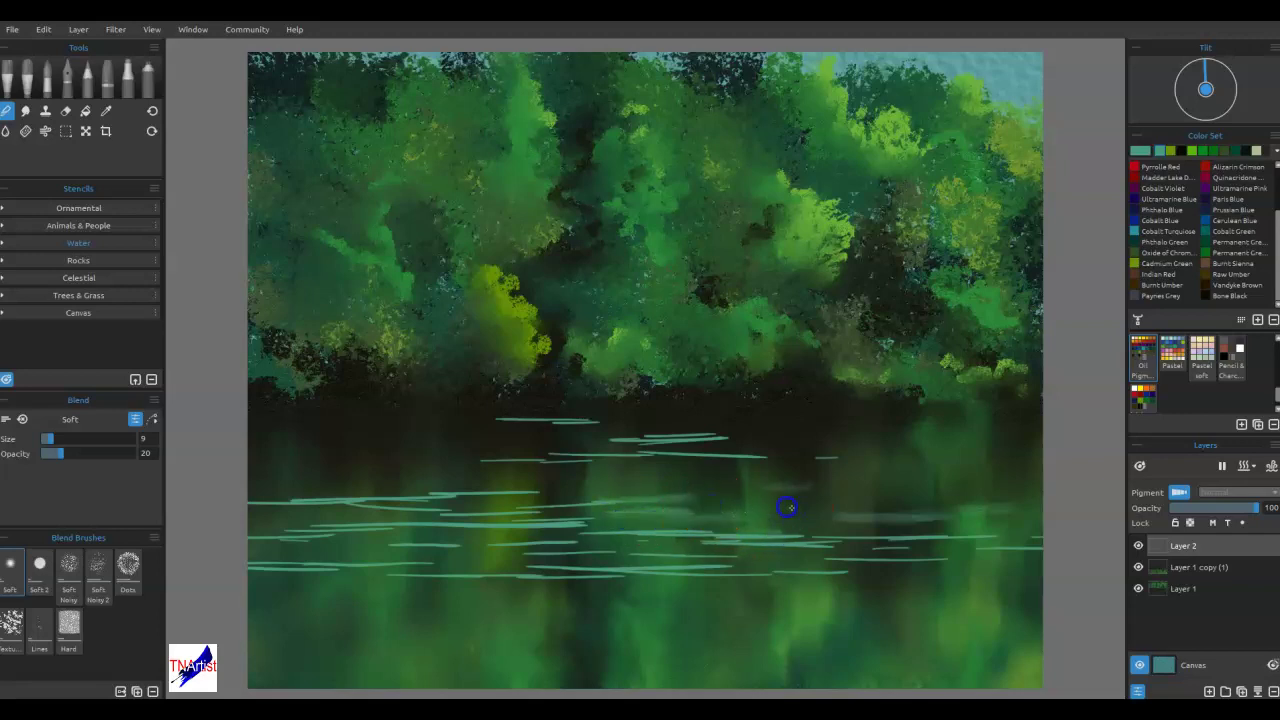
pyautogui.moveTo(760, 453)
pyautogui.mouseDown()
pyautogui.moveTo(606, 450)
pyautogui.moveTo(757, 455)
pyautogui.moveTo(706, 443)
pyautogui.moveTo(718, 439)
pyautogui.moveTo(486, 461)
pyautogui.moveTo(588, 420)
pyautogui.moveTo(673, 421)
pyautogui.mouseUp()
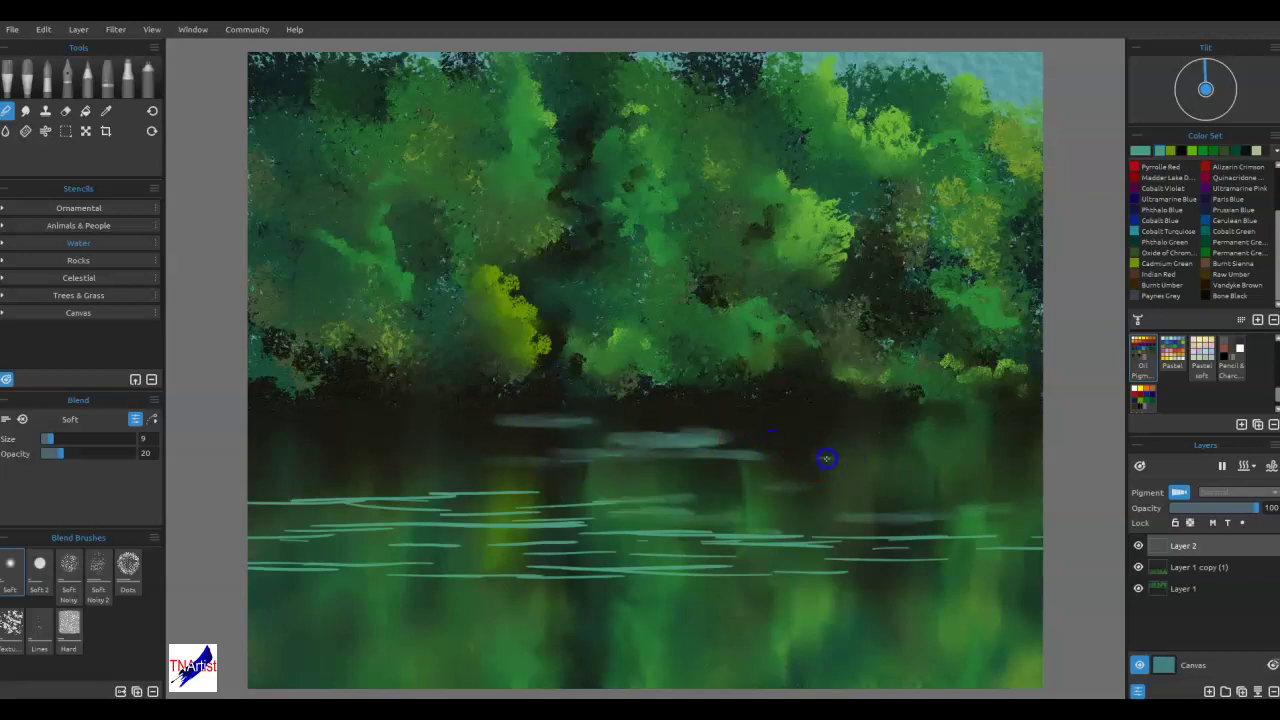
pyautogui.moveTo(1010, 542)
pyautogui.mouseDown()
pyautogui.moveTo(371, 520)
pyautogui.moveTo(611, 497)
pyautogui.moveTo(391, 491)
pyautogui.moveTo(460, 503)
pyautogui.moveTo(260, 540)
pyautogui.moveTo(483, 531)
pyautogui.moveTo(523, 509)
pyautogui.moveTo(531, 551)
pyautogui.moveTo(829, 563)
pyautogui.moveTo(700, 583)
pyautogui.moveTo(904, 562)
pyautogui.moveTo(457, 577)
pyautogui.moveTo(209, 569)
pyautogui.moveTo(391, 537)
pyautogui.moveTo(569, 534)
pyautogui.moveTo(500, 557)
pyautogui.moveTo(506, 523)
pyautogui.moveTo(584, 511)
pyautogui.moveTo(634, 457)
pyautogui.moveTo(806, 443)
pyautogui.moveTo(415, 543)
pyautogui.moveTo(766, 486)
pyautogui.moveTo(794, 466)
pyautogui.moveTo(726, 486)
pyautogui.moveTo(442, 386)
pyautogui.mouseUp()
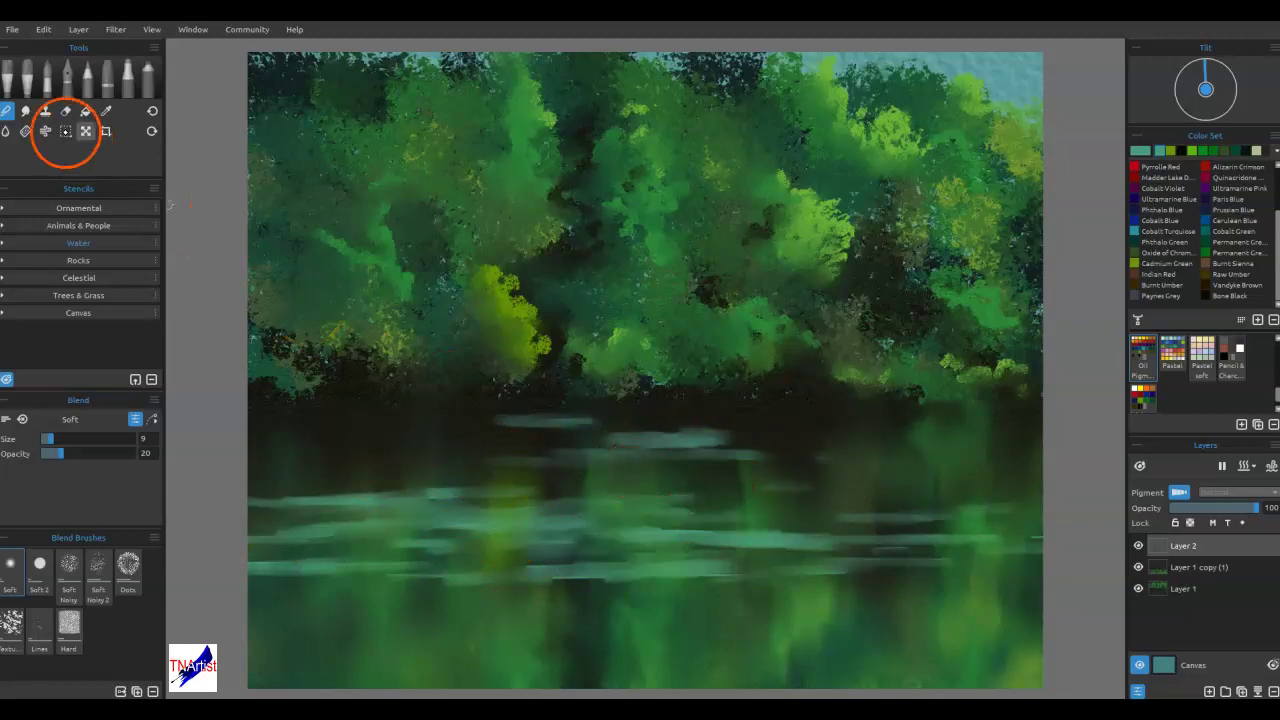
# - Thin the ripples near the shoreline and toward the right with the Round Soft 2 eraser at size 16
pyautogui.press('e')
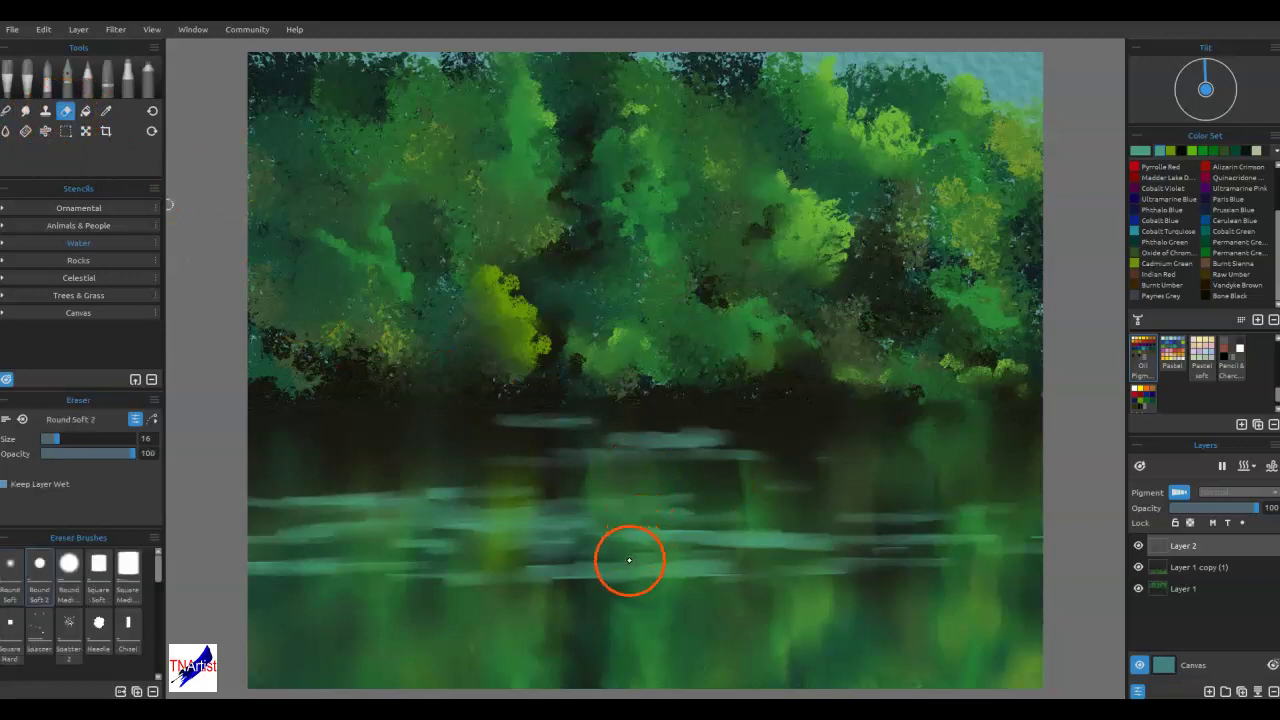
pyautogui.moveTo(670, 497); pyautogui.dragTo(659, 490)
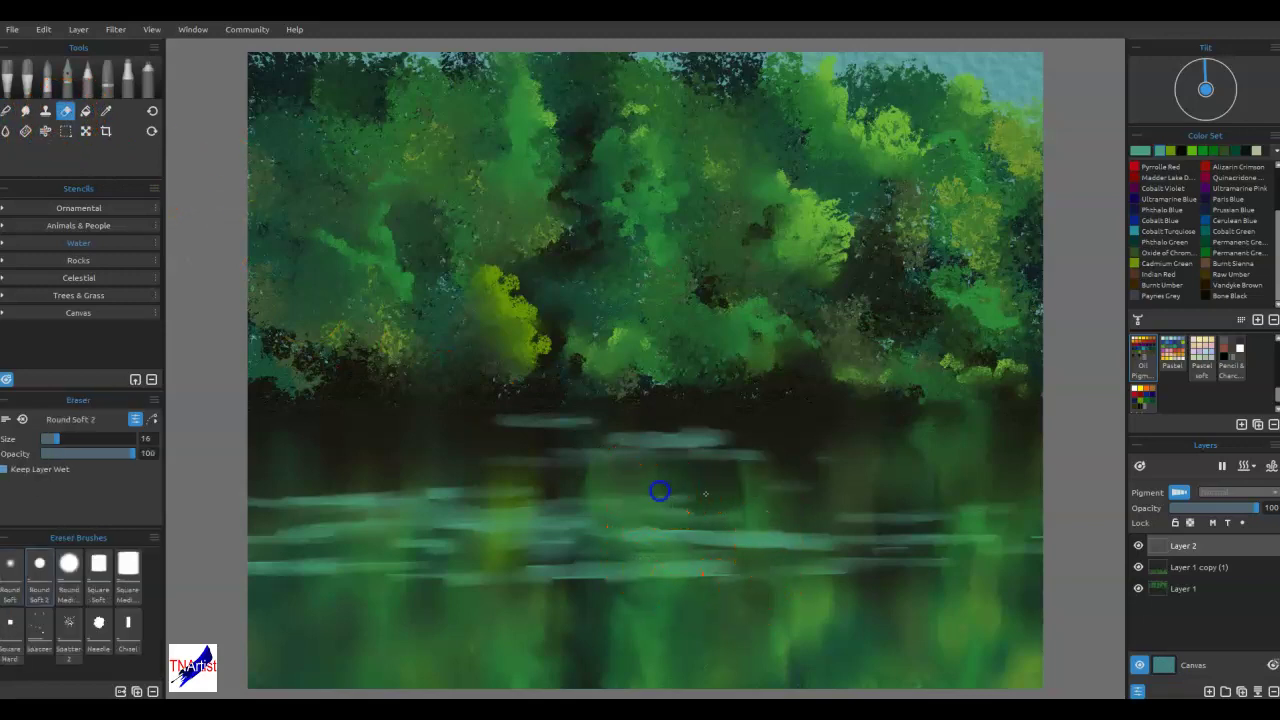
pyautogui.click(813, 492)
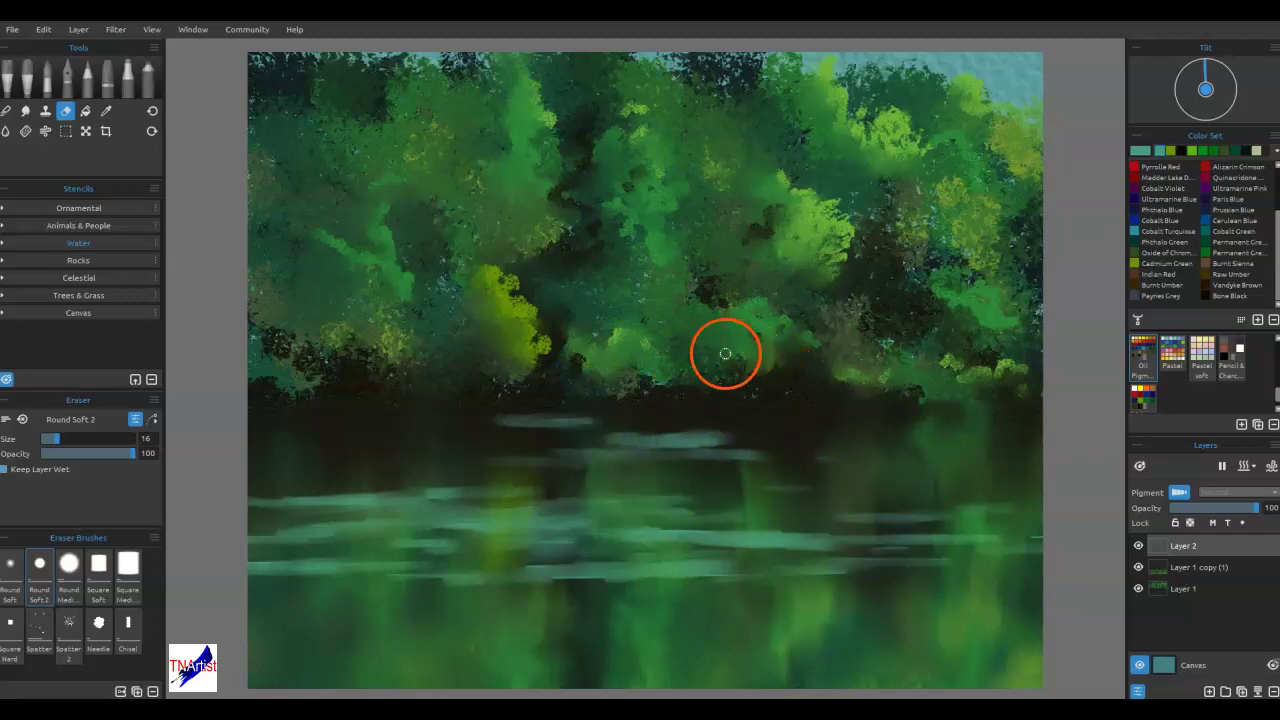
pyautogui.moveTo(483, 410)
pyautogui.mouseDown()
pyautogui.moveTo(603, 418)
pyautogui.moveTo(464, 422)
pyautogui.moveTo(585, 428)
pyautogui.mouseUp()
pyautogui.moveTo(654, 447); pyautogui.dragTo(519, 462)
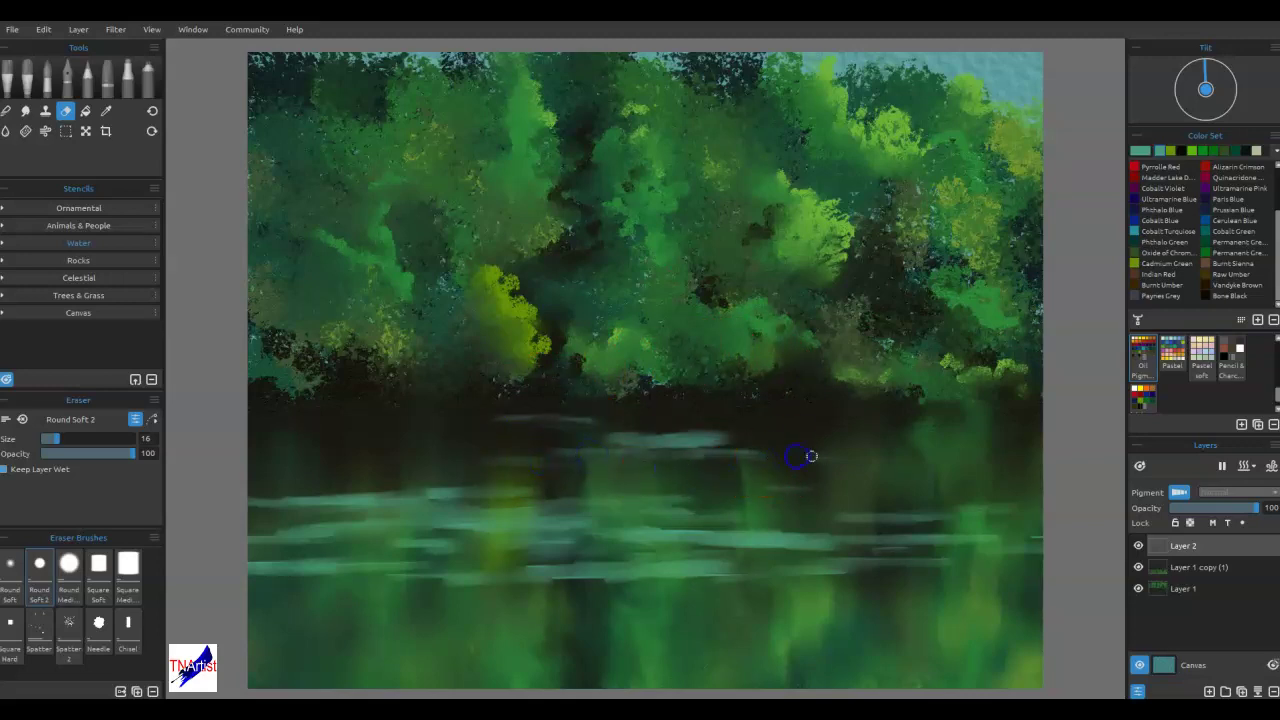
pyautogui.moveTo(881, 476)
pyautogui.mouseDown()
pyautogui.moveTo(847, 501)
pyautogui.moveTo(771, 497)
pyautogui.moveTo(758, 529)
pyautogui.moveTo(823, 577)
pyautogui.moveTo(967, 573)
pyautogui.moveTo(845, 569)
pyautogui.moveTo(868, 579)
pyautogui.moveTo(797, 554)
pyautogui.moveTo(727, 557)
pyautogui.moveTo(829, 553)
pyautogui.moveTo(697, 550)
pyautogui.moveTo(821, 547)
pyautogui.moveTo(679, 543)
pyautogui.moveTo(725, 539)
pyautogui.moveTo(612, 546)
pyautogui.mouseUp()
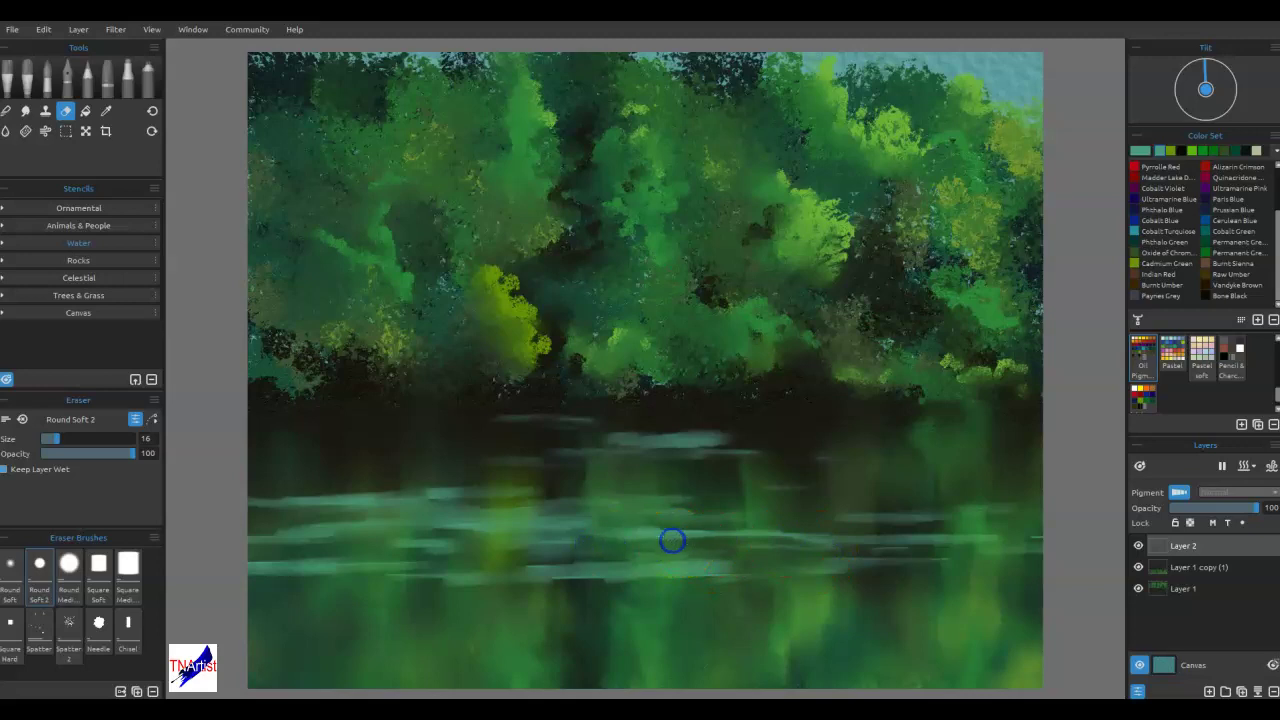
# - Erase parts of the ripples over the yellow reflection and the left half of the water to break them up
pyautogui.moveTo(447, 613)
pyautogui.mouseDown()
pyautogui.moveTo(443, 523)
pyautogui.moveTo(589, 531)
pyautogui.moveTo(491, 530)
pyautogui.mouseUp()
pyautogui.moveTo(651, 525)
pyautogui.mouseDown()
pyautogui.moveTo(400, 517)
pyautogui.moveTo(640, 499)
pyautogui.moveTo(471, 508)
pyautogui.mouseUp()
pyautogui.moveTo(412, 502); pyautogui.dragTo(565, 505)
pyautogui.moveTo(611, 483); pyautogui.dragTo(424, 496)
pyautogui.moveTo(473, 383)
pyautogui.mouseDown()
pyautogui.moveTo(442, 316)
pyautogui.moveTo(751, 314)
pyautogui.moveTo(651, 297)
pyautogui.moveTo(423, 309)
pyautogui.moveTo(650, 325)
pyautogui.moveTo(510, 489)
pyautogui.mouseUp()
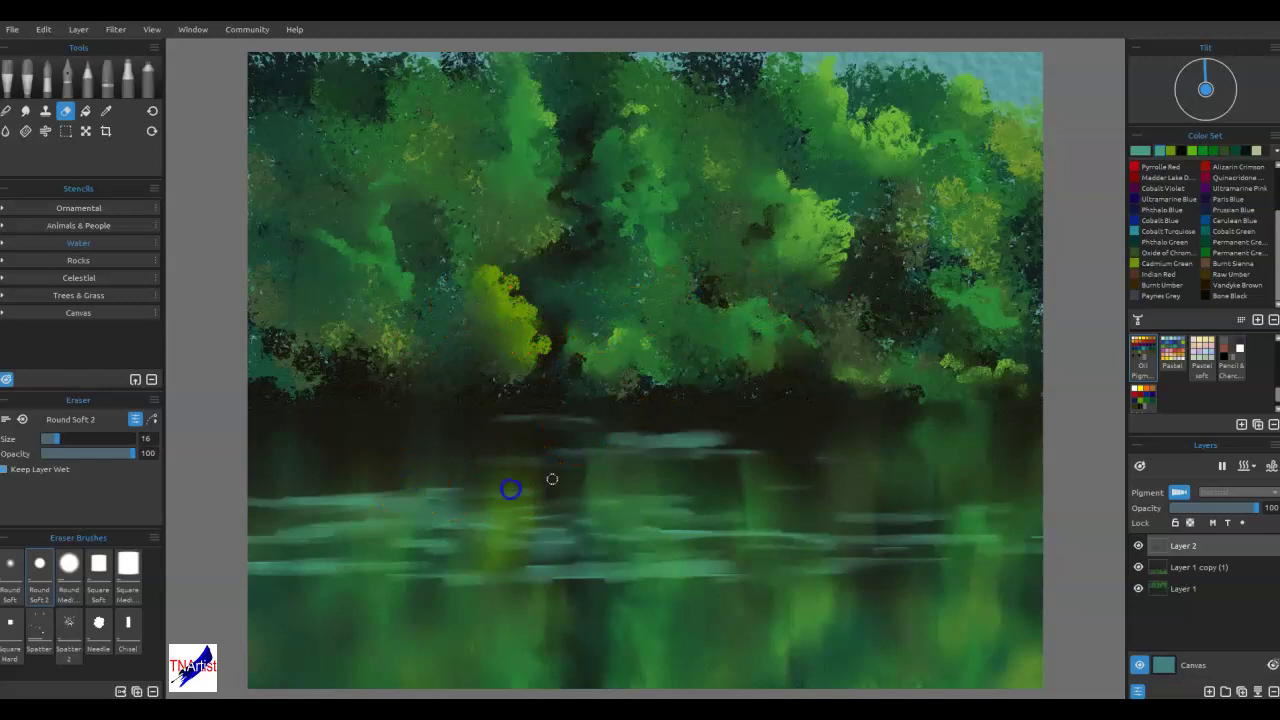
pyautogui.moveTo(379, 498); pyautogui.dragTo(422, 505)
pyautogui.click(385, 495)
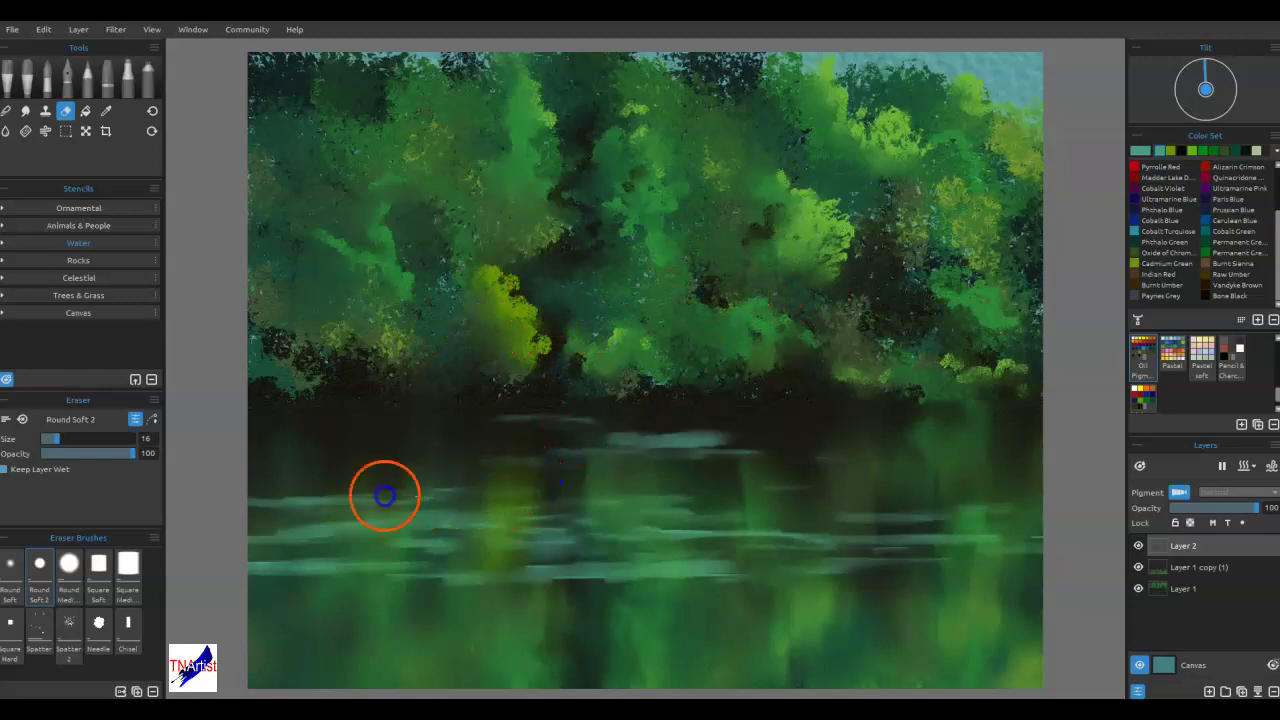
pyautogui.moveTo(296, 516); pyautogui.dragTo(409, 520)
pyautogui.moveTo(489, 512); pyautogui.dragTo(472, 521)
pyautogui.moveTo(553, 513); pyautogui.dragTo(540, 514)
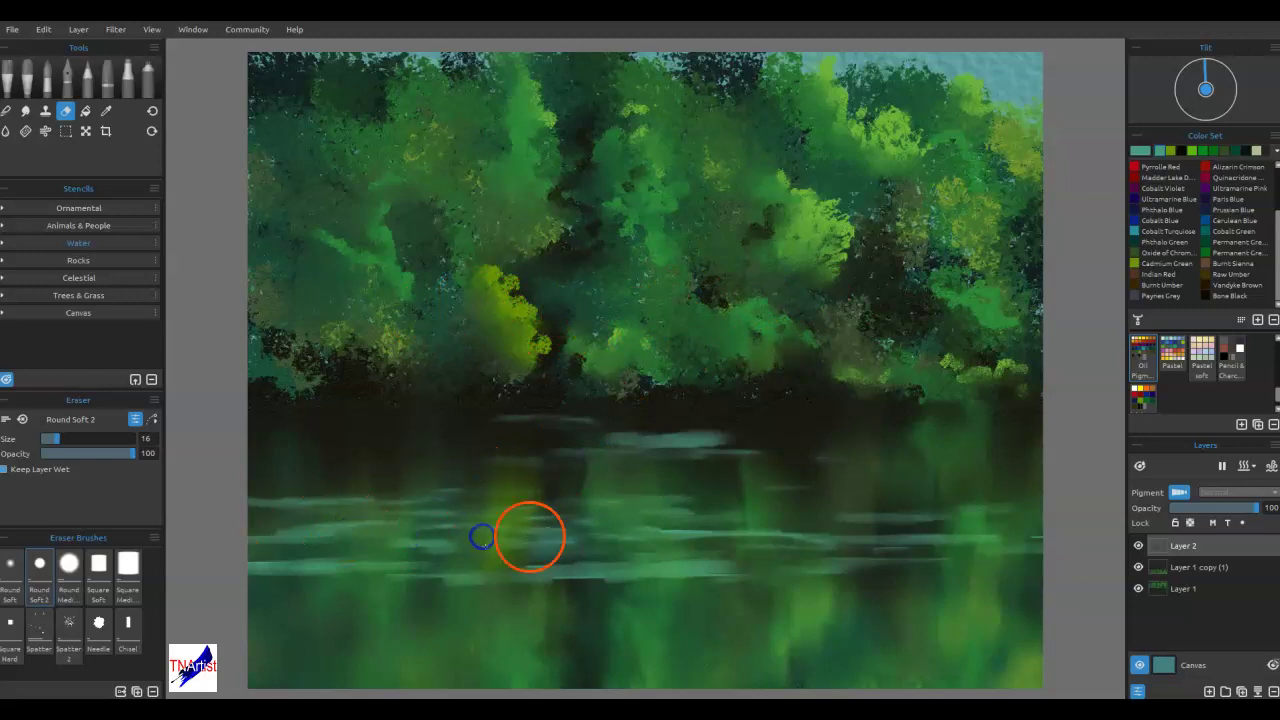
# - Break up the central ripples, the bright upper ripples below the shoreline, and those at the right with the eraser
pyautogui.moveTo(735, 537); pyautogui.dragTo(700, 543)
pyautogui.moveTo(751, 526); pyautogui.dragTo(666, 533)
pyautogui.moveTo(628, 494); pyautogui.dragTo(760, 486)
pyautogui.moveTo(574, 511)
pyautogui.mouseDown()
pyautogui.moveTo(711, 508)
pyautogui.moveTo(668, 503)
pyautogui.mouseUp()
pyautogui.moveTo(664, 446); pyautogui.dragTo(787, 442)
pyautogui.moveTo(615, 443); pyautogui.dragTo(634, 440)
pyautogui.moveTo(590, 428)
pyautogui.mouseDown()
pyautogui.moveTo(574, 435)
pyautogui.moveTo(625, 469)
pyautogui.mouseUp()
pyautogui.moveTo(575, 479); pyautogui.dragTo(554, 486)
pyautogui.moveTo(985, 528)
pyautogui.mouseDown()
pyautogui.moveTo(903, 525)
pyautogui.moveTo(897, 507)
pyautogui.mouseUp()
pyautogui.click(829, 571)
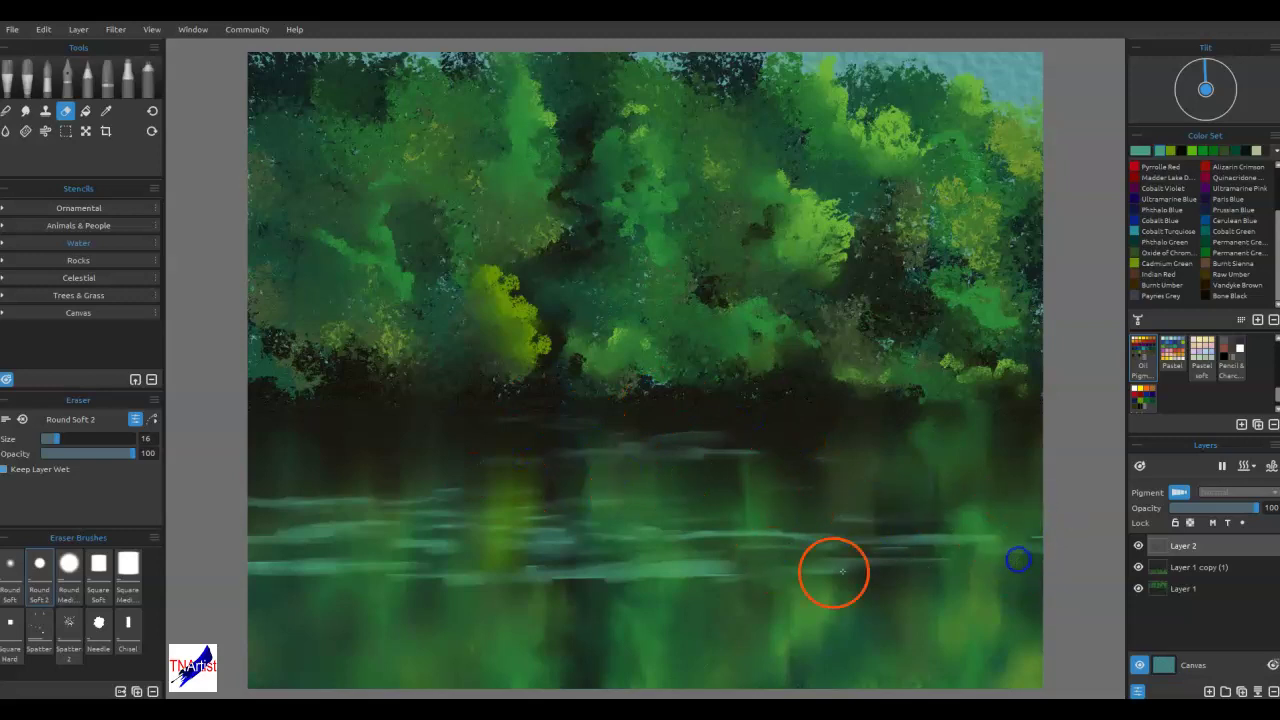
# - Erase parts of the lower central ripples and the ripples over the left half of the water with the Round Soft 2 eraser
pyautogui.moveTo(724, 571); pyautogui.dragTo(778, 570)
pyautogui.moveTo(575, 561); pyautogui.dragTo(777, 549)
pyautogui.moveTo(490, 538); pyautogui.dragTo(592, 559)
pyautogui.moveTo(685, 556); pyautogui.dragTo(638, 543)
pyautogui.click(534, 534)
pyautogui.click(271, 534)
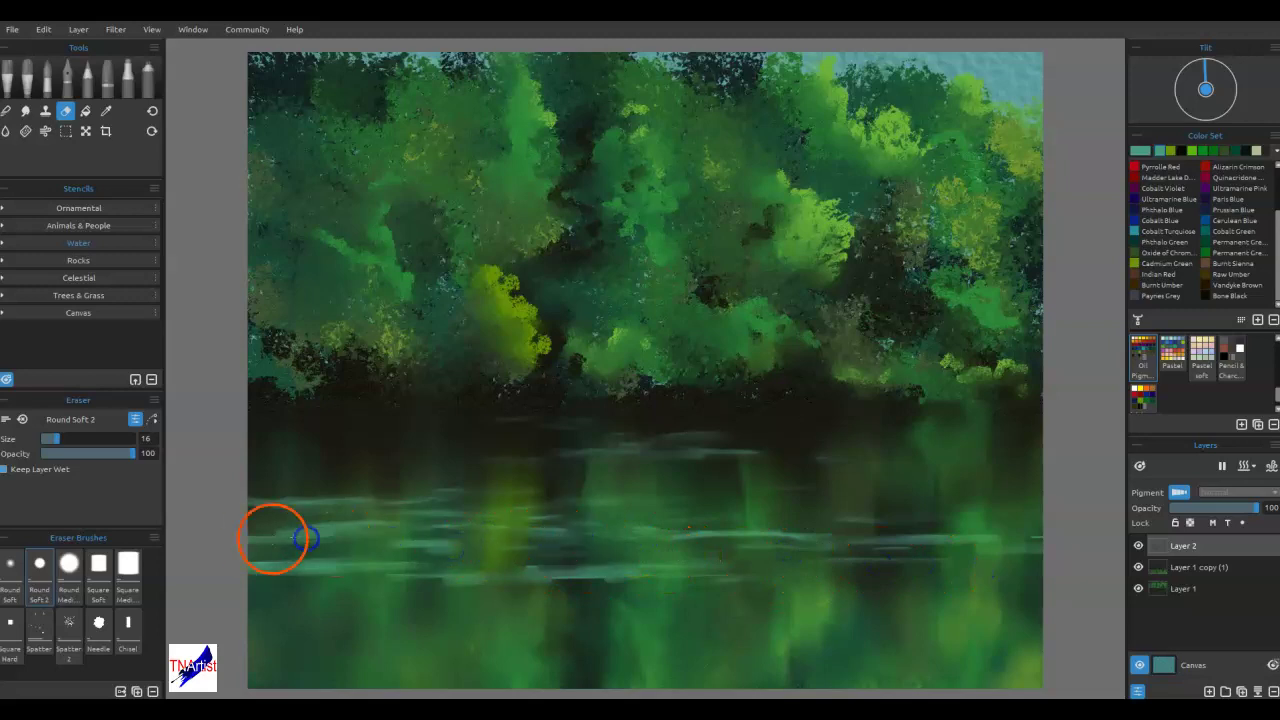
# - Thin the bright ripples at the far left and the lowest ripple line toward the center with the eraser
pyautogui.click(448, 516)
pyautogui.click(273, 537)
pyautogui.click(379, 566)
pyautogui.click(653, 580)
pyautogui.click(701, 572)
pyautogui.moveTo(643, 563); pyautogui.dragTo(734, 571)
pyautogui.click(382, 522)
pyautogui.click(305, 513)
pyautogui.click(430, 509)
pyautogui.moveTo(266, 511)
pyautogui.mouseDown()
pyautogui.moveTo(430, 508)
pyautogui.moveTo(241, 506)
pyautogui.mouseUp()
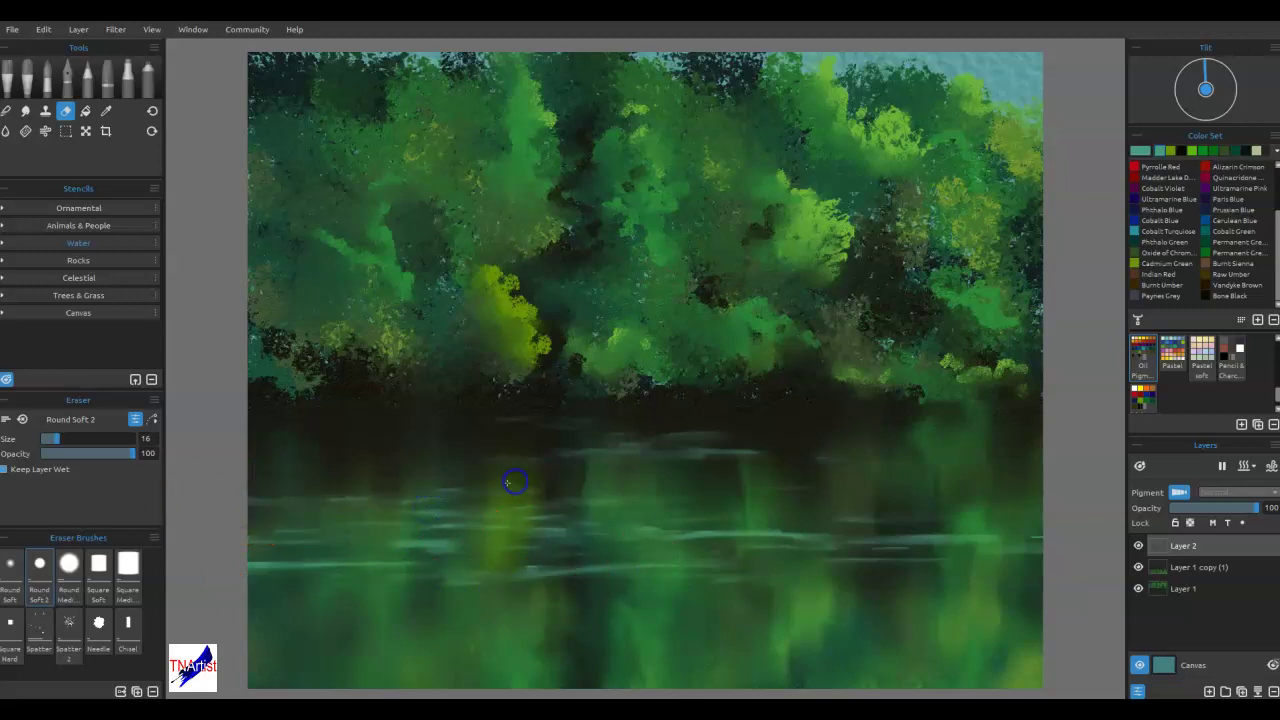
# - Erase along the upper ripples below the shoreline and the long ripple line from the right edge to the center
pyautogui.moveTo(638, 460); pyautogui.dragTo(1121, 458)
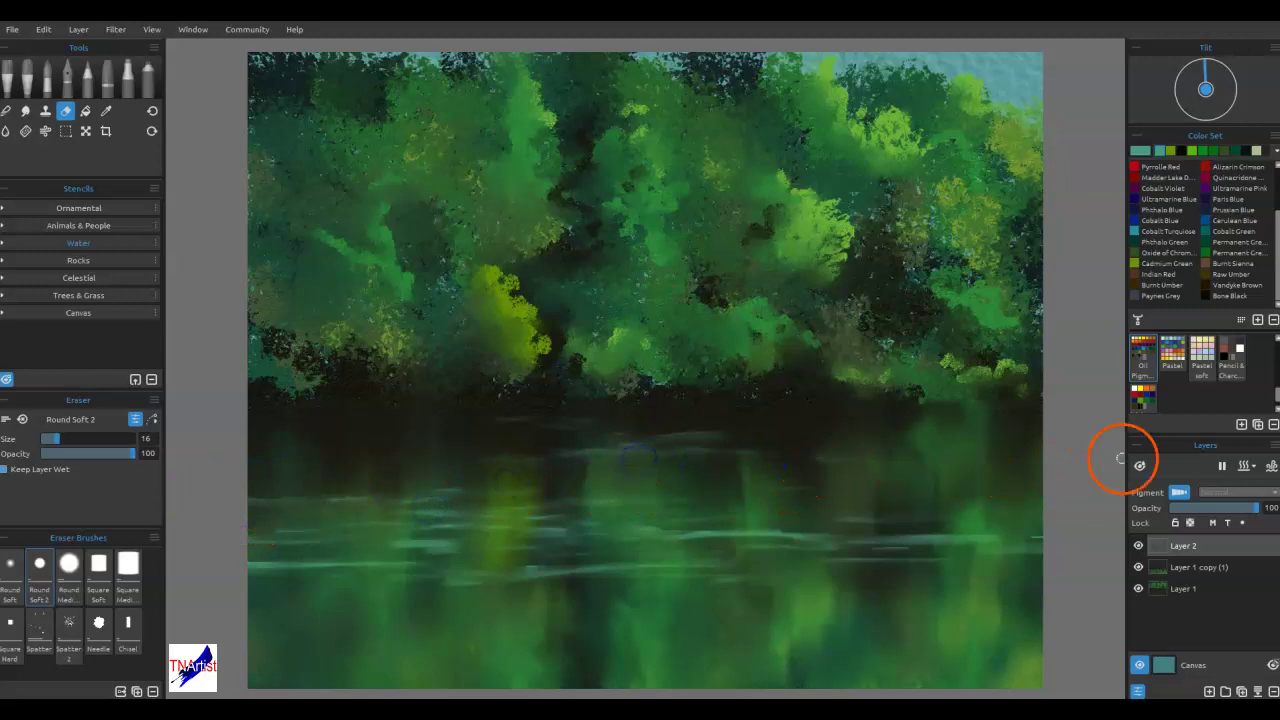
pyautogui.moveTo(963, 532)
pyautogui.mouseDown()
pyautogui.moveTo(903, 537)
pyautogui.moveTo(997, 540)
pyautogui.moveTo(735, 528)
pyautogui.mouseUp()
pyautogui.moveTo(891, 526); pyautogui.dragTo(770, 535)
pyautogui.moveTo(843, 534); pyautogui.dragTo(885, 526)
pyautogui.moveTo(677, 537); pyautogui.dragTo(628, 520)
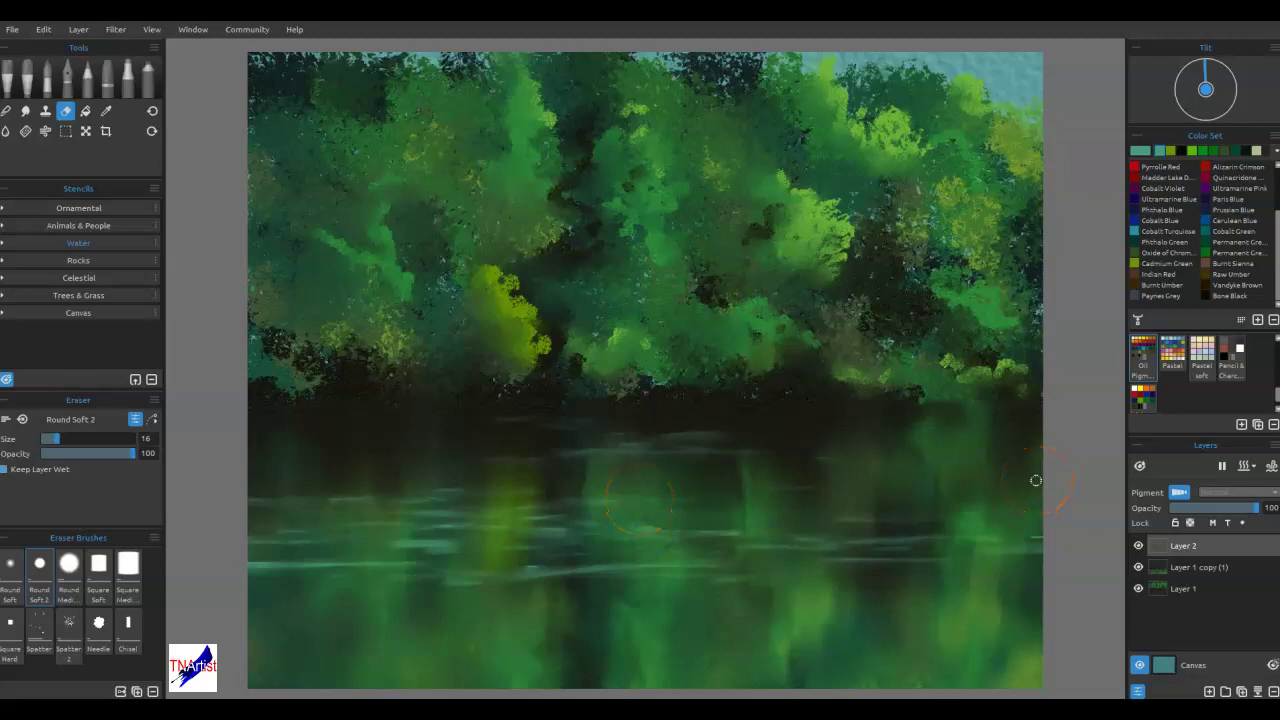
# - Clear all the ripples from Layer 2 and deselect the canvas
pyautogui.hotkey('ctrl', 'a')
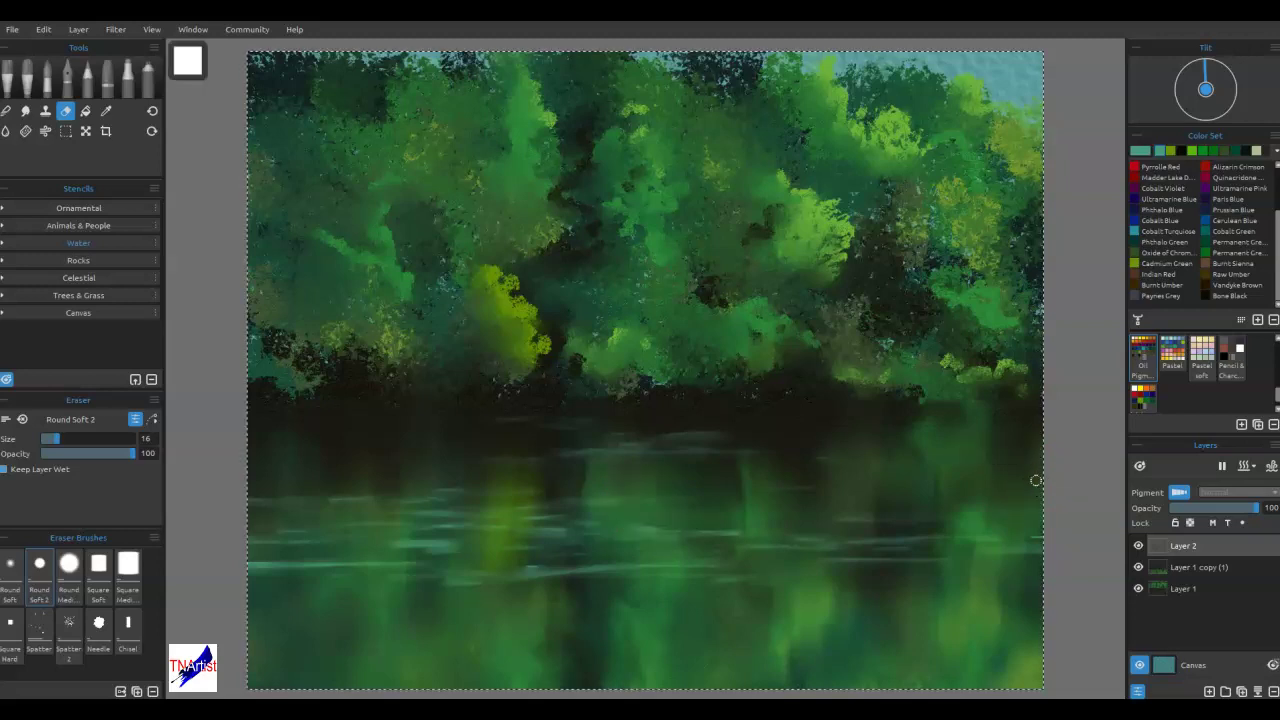
pyautogui.press('Delete')
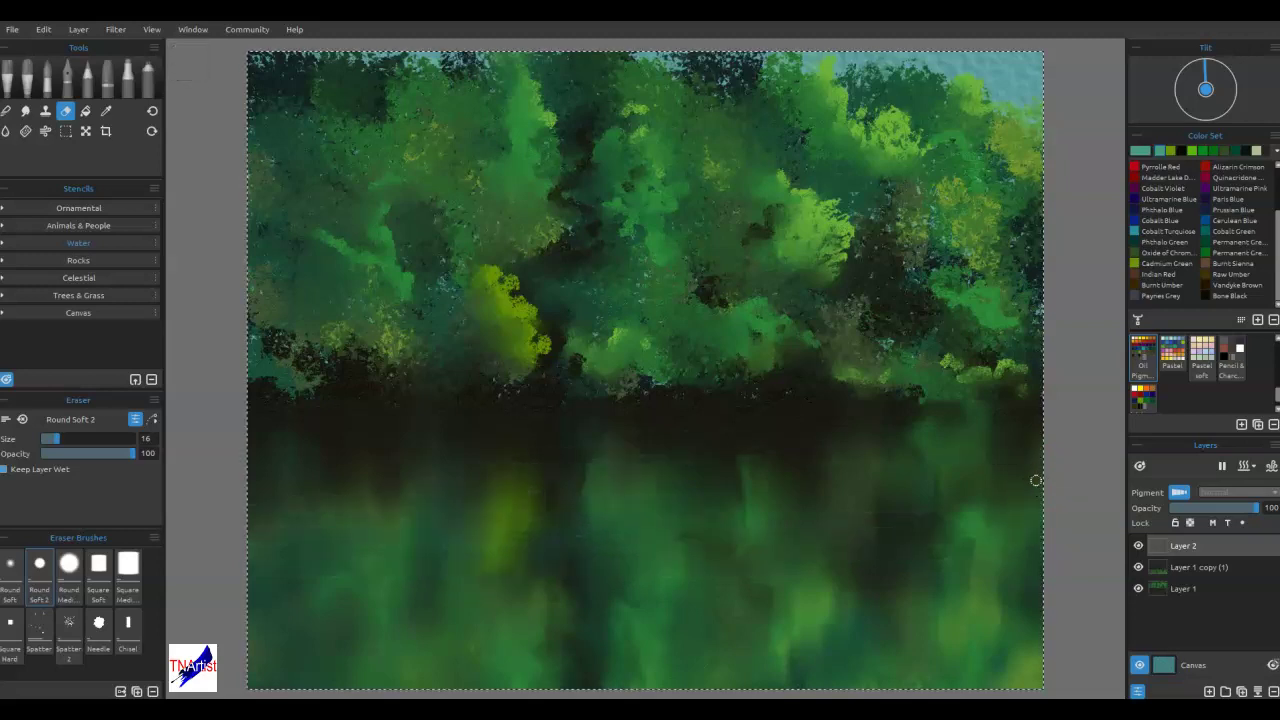
pyautogui.hotkey('ctrl', 'd')
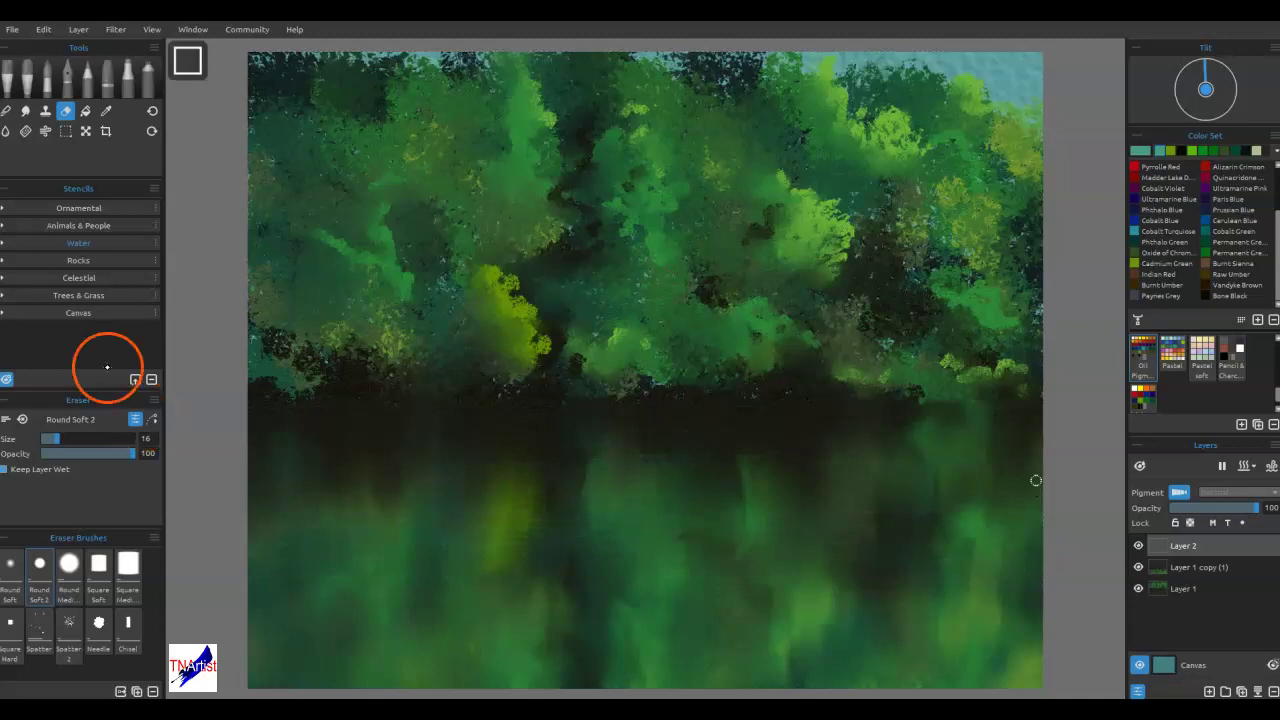
# - Add the waves stencil from the Water group and stretch it across the canvas width with its size ratio unlocked, then relock the ratio
pyautogui.click(12, 241)
pyautogui.click(106, 279)
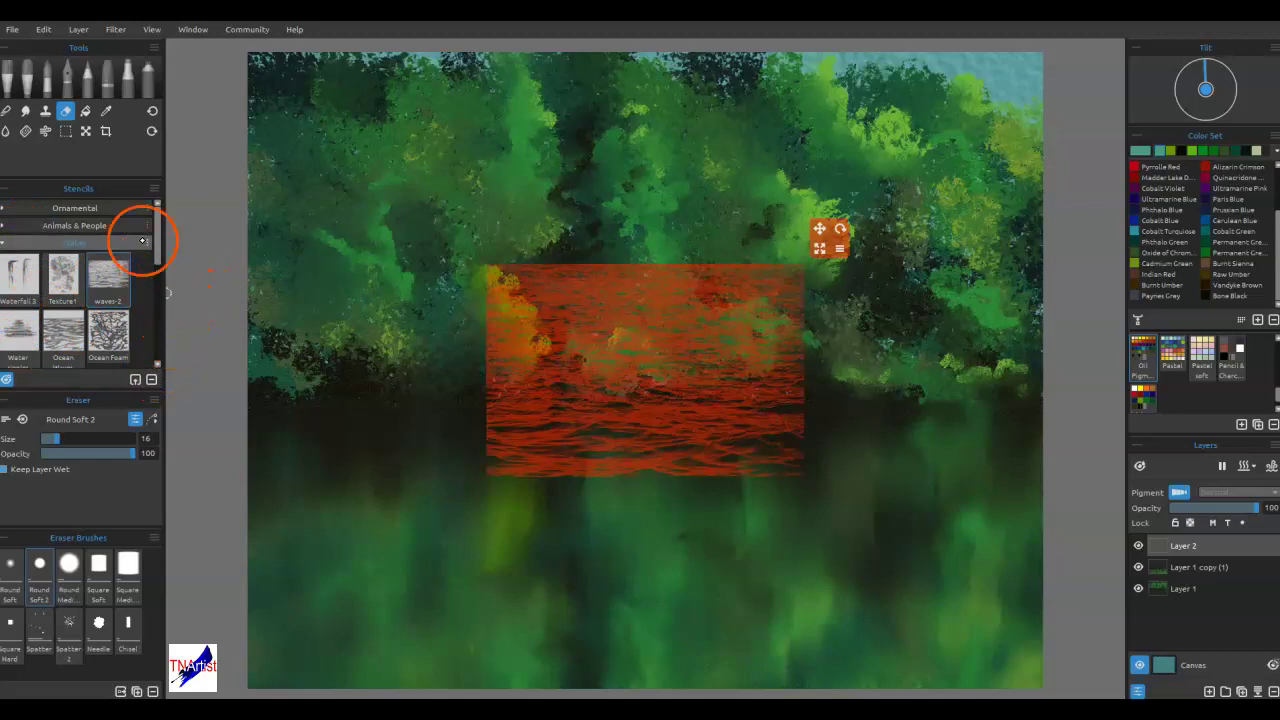
pyautogui.click(42, 236)
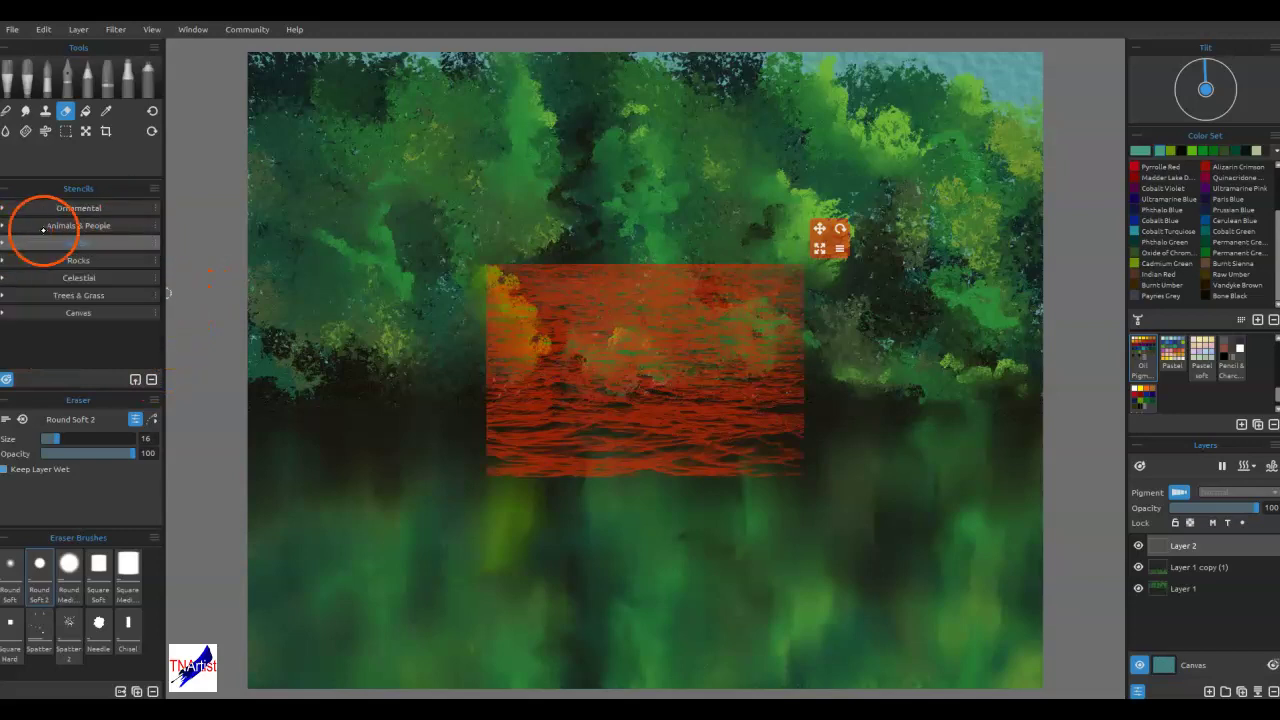
pyautogui.click(839, 248)
pyautogui.click(882, 354)
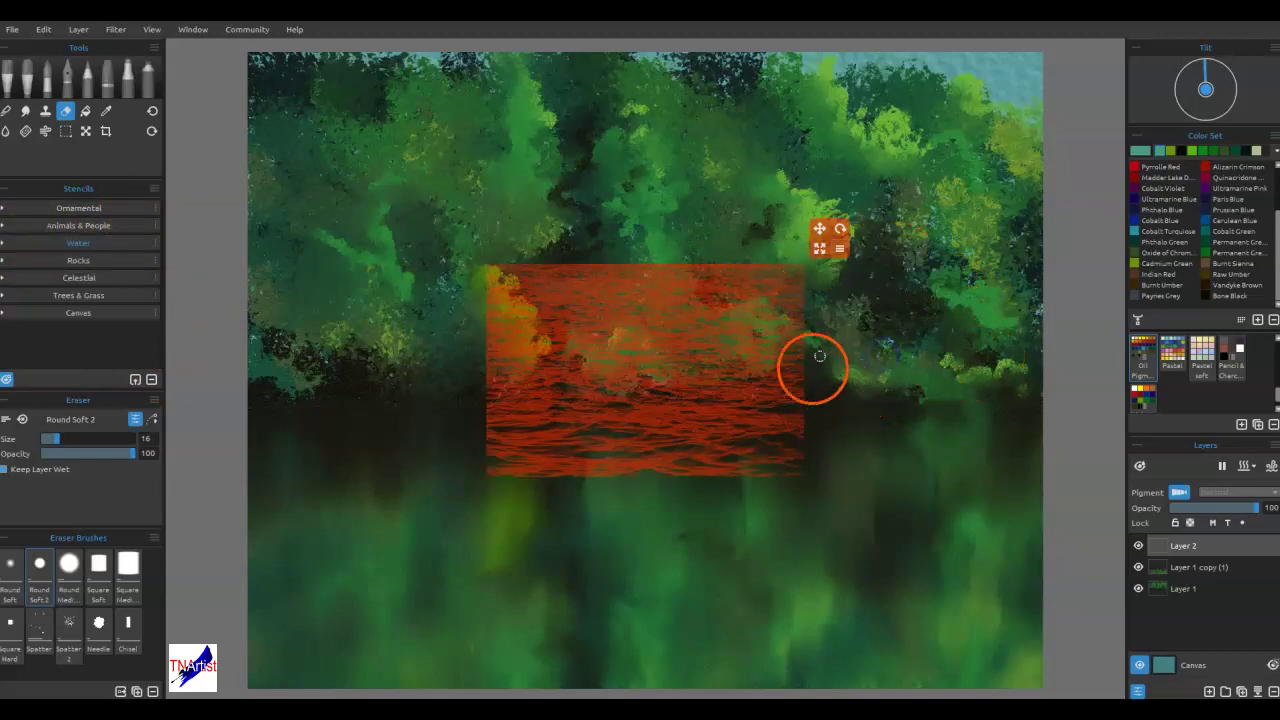
pyautogui.moveTo(820, 246); pyautogui.dragTo(1107, 282)
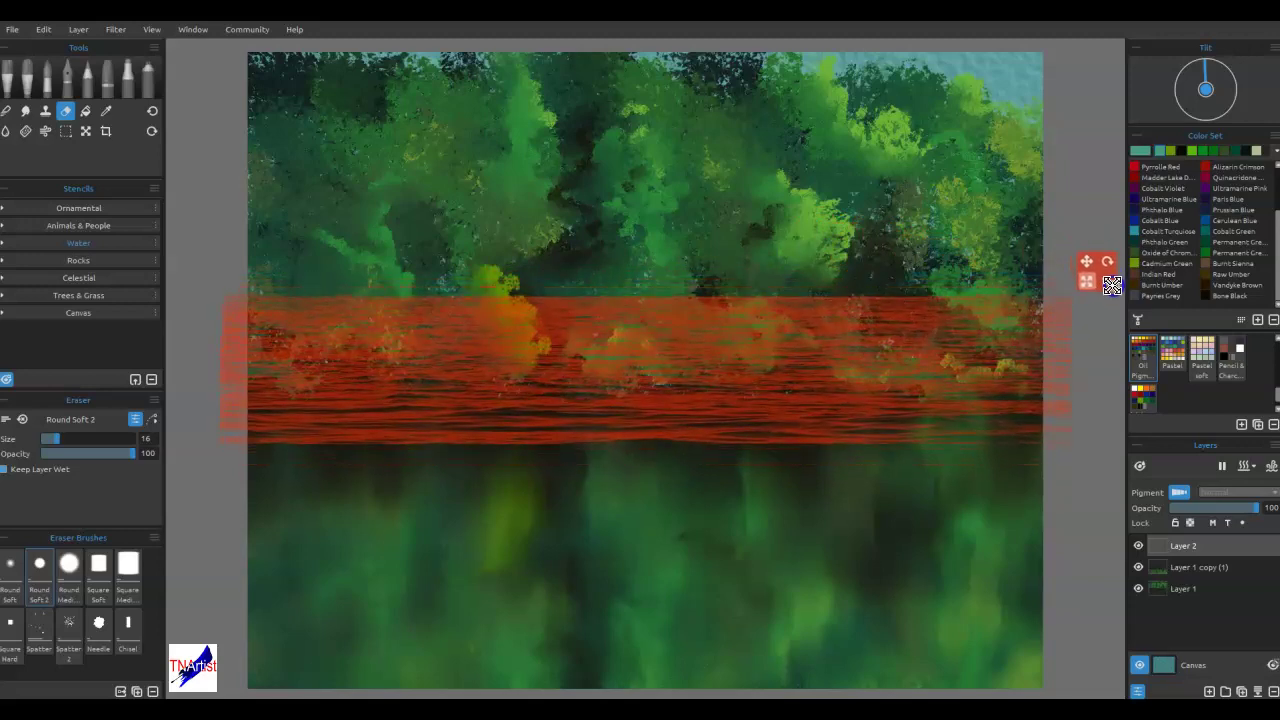
pyautogui.click(1107, 283)
pyautogui.click(1143, 387)
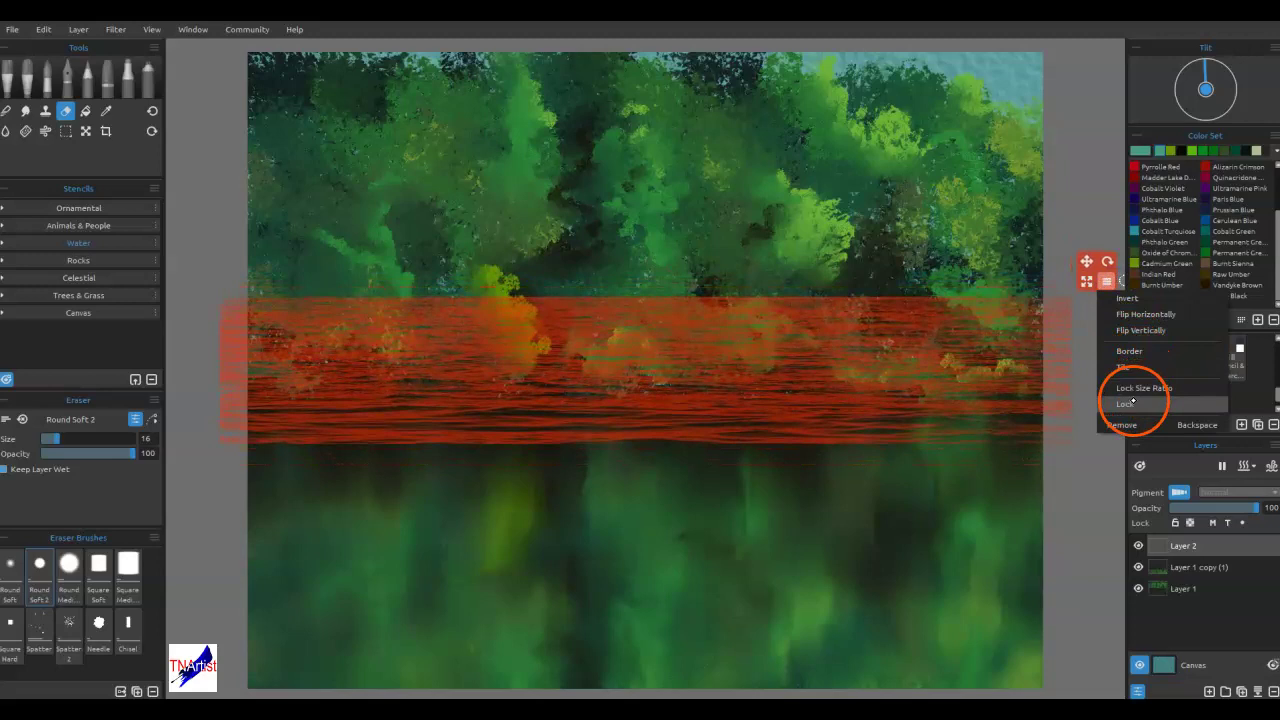
# - Move the waves stencil down so its upper edge meets the shoreline, and invert it
pyautogui.moveTo(1080, 256); pyautogui.dragTo(1088, 372)
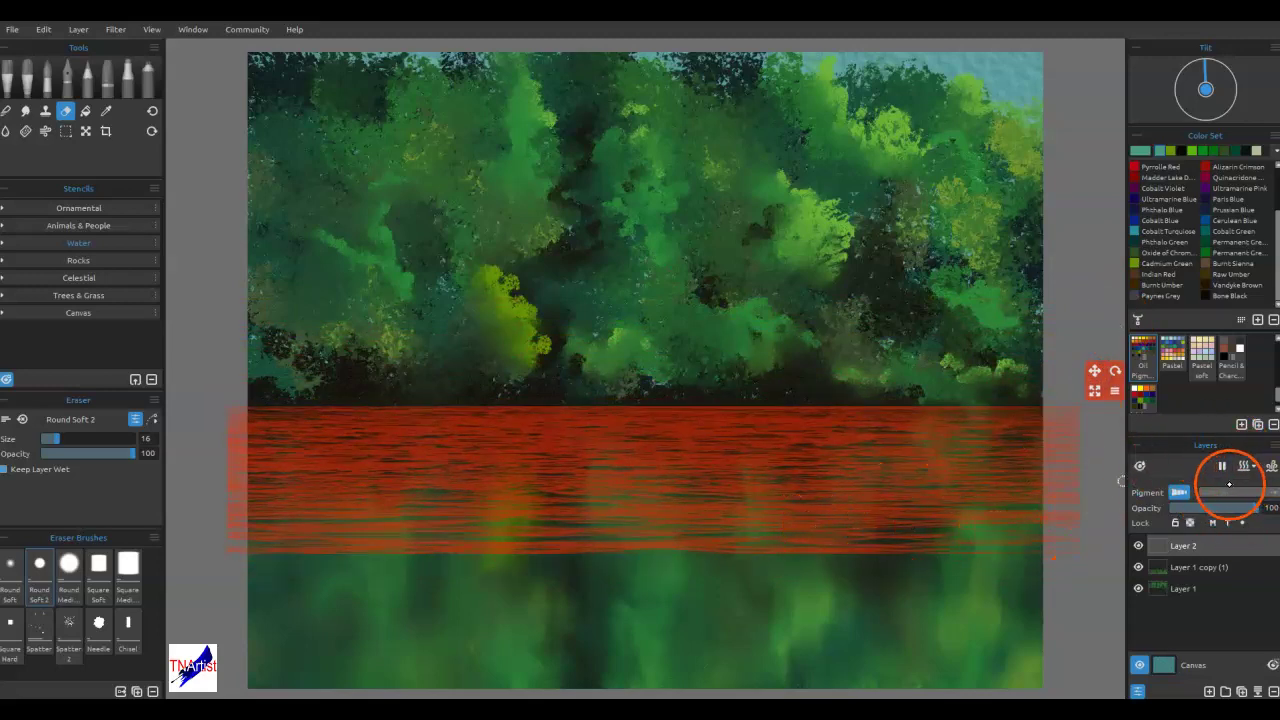
pyautogui.click(1116, 388)
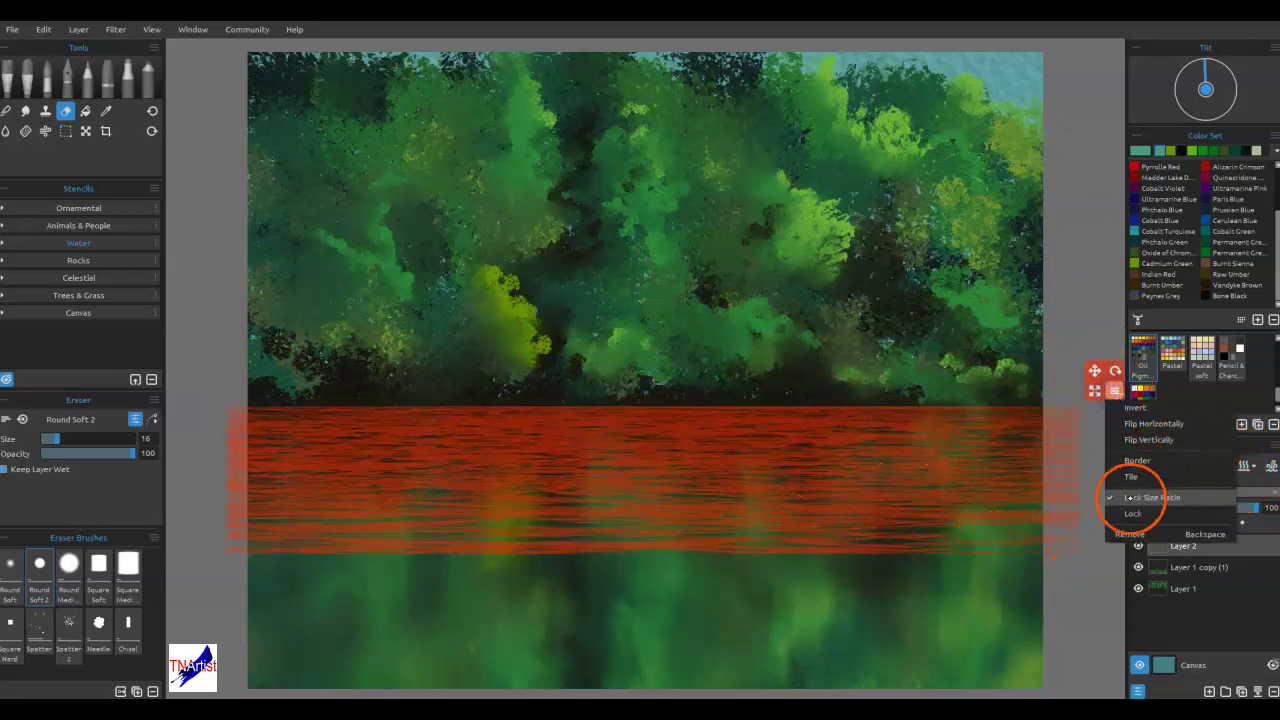
pyautogui.click(1135, 408)
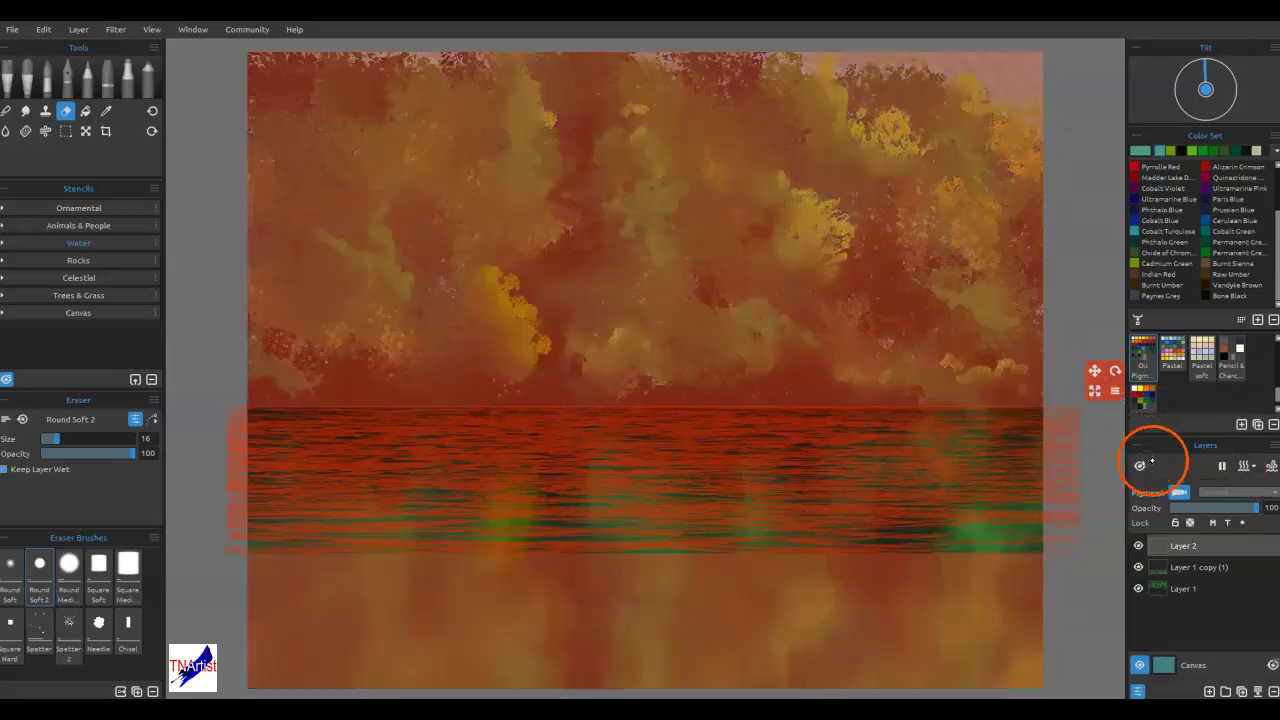
# - Spray teal over the water through the stencil with the Spray airbrush at size 60 and opacity 100, then remove the stencil overlay
pyautogui.click(143, 83)
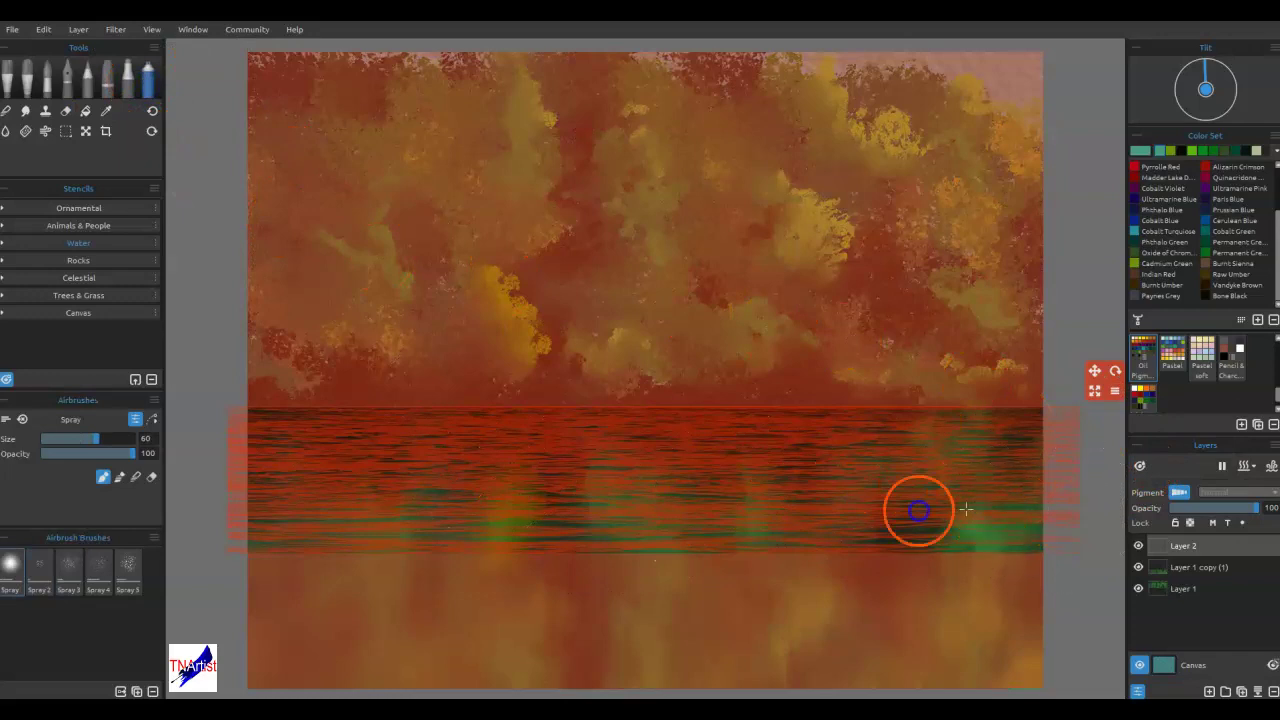
pyautogui.moveTo(440, 504)
pyautogui.mouseDown()
pyautogui.moveTo(1011, 501)
pyautogui.moveTo(591, 479)
pyautogui.moveTo(314, 430)
pyautogui.moveTo(1120, 437)
pyautogui.mouseUp()
pyautogui.moveTo(1005, 453)
pyautogui.mouseDown()
pyautogui.moveTo(789, 440)
pyautogui.moveTo(1044, 440)
pyautogui.mouseUp()
pyautogui.moveTo(706, 514)
pyautogui.mouseDown()
pyautogui.moveTo(1031, 503)
pyautogui.moveTo(217, 489)
pyautogui.moveTo(648, 423)
pyautogui.moveTo(1077, 437)
pyautogui.mouseUp()
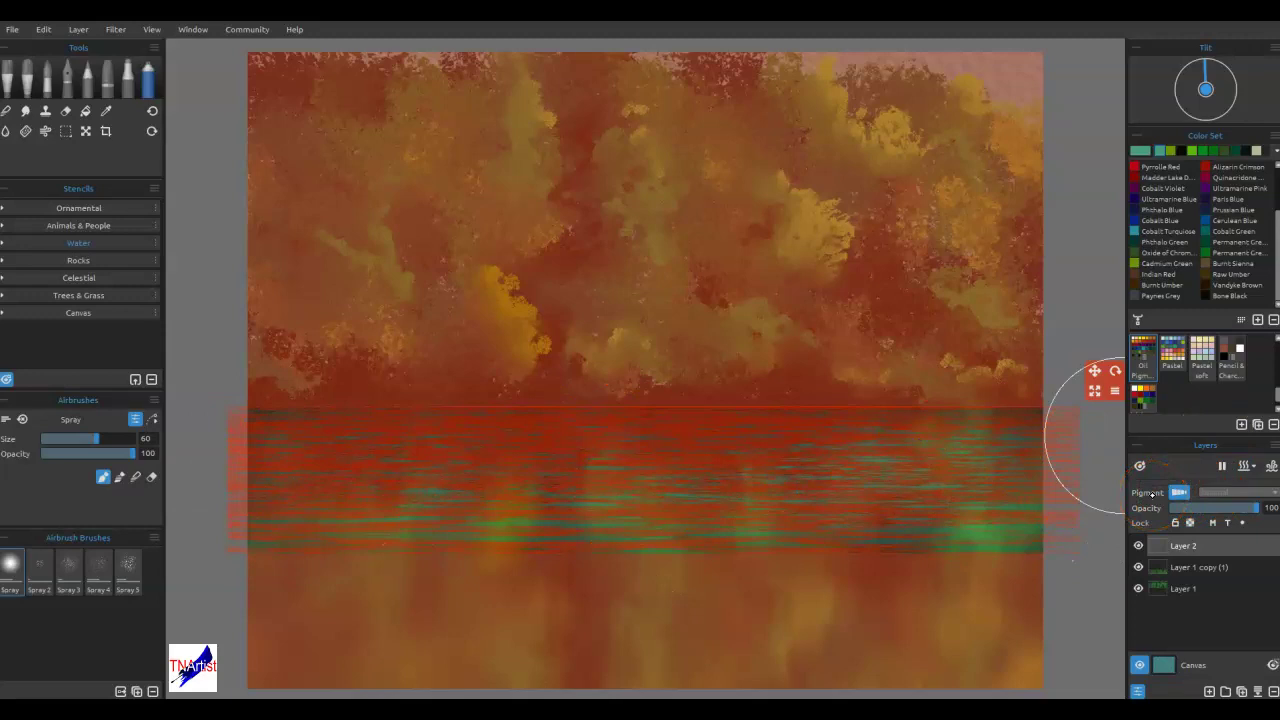
pyautogui.press('Escape')
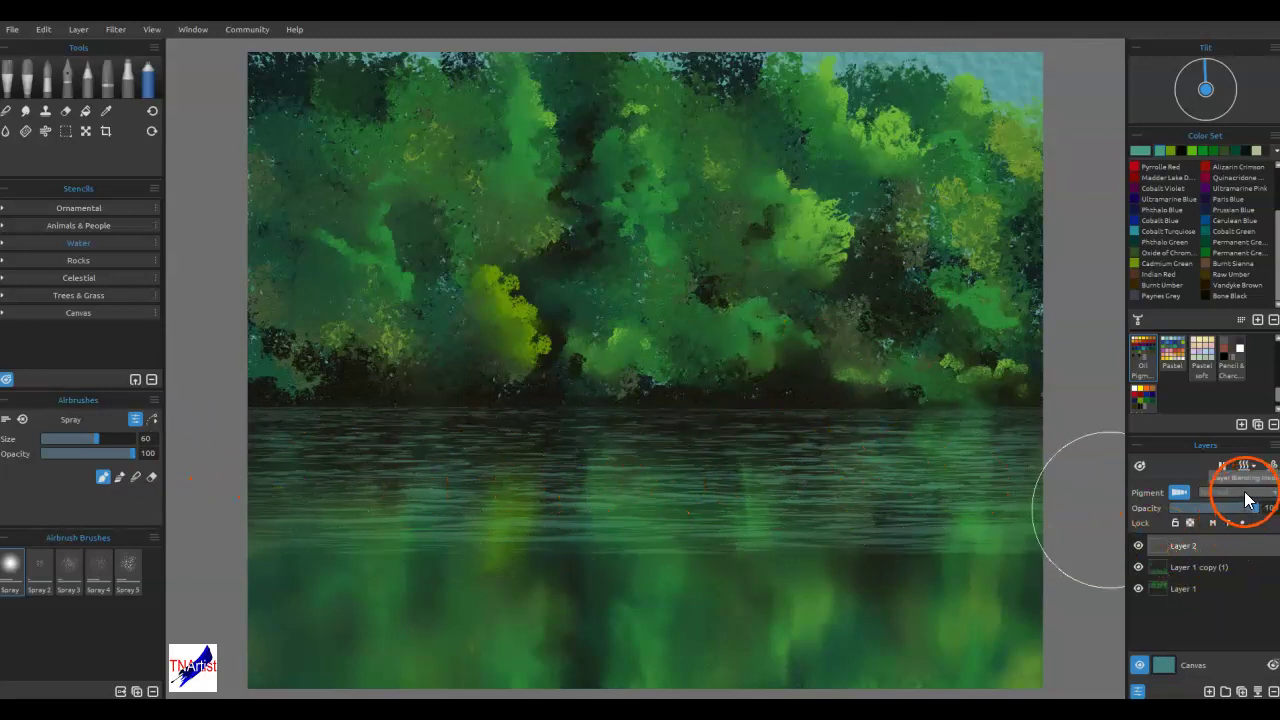
# - Duplicate Layer 2 twice, and set the original Layer 2 to Overlay blending with pigment mixing turned off
pyautogui.click(1241, 691)
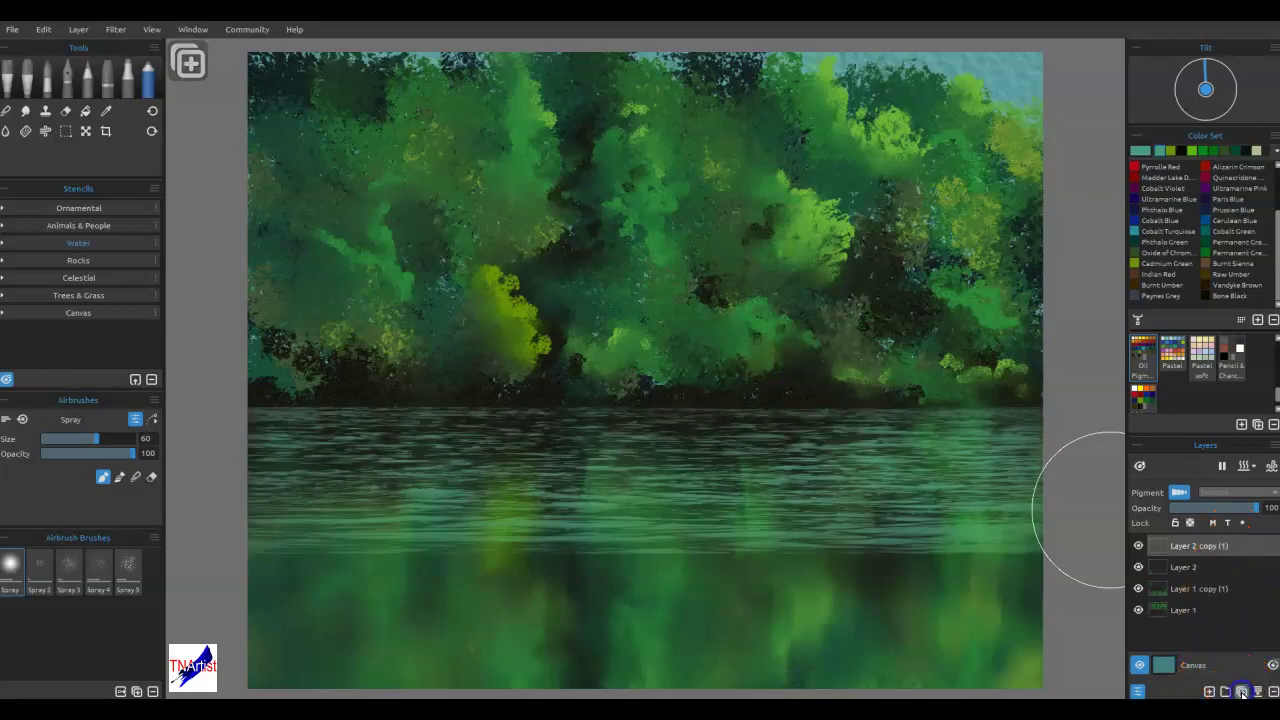
pyautogui.click(1241, 691)
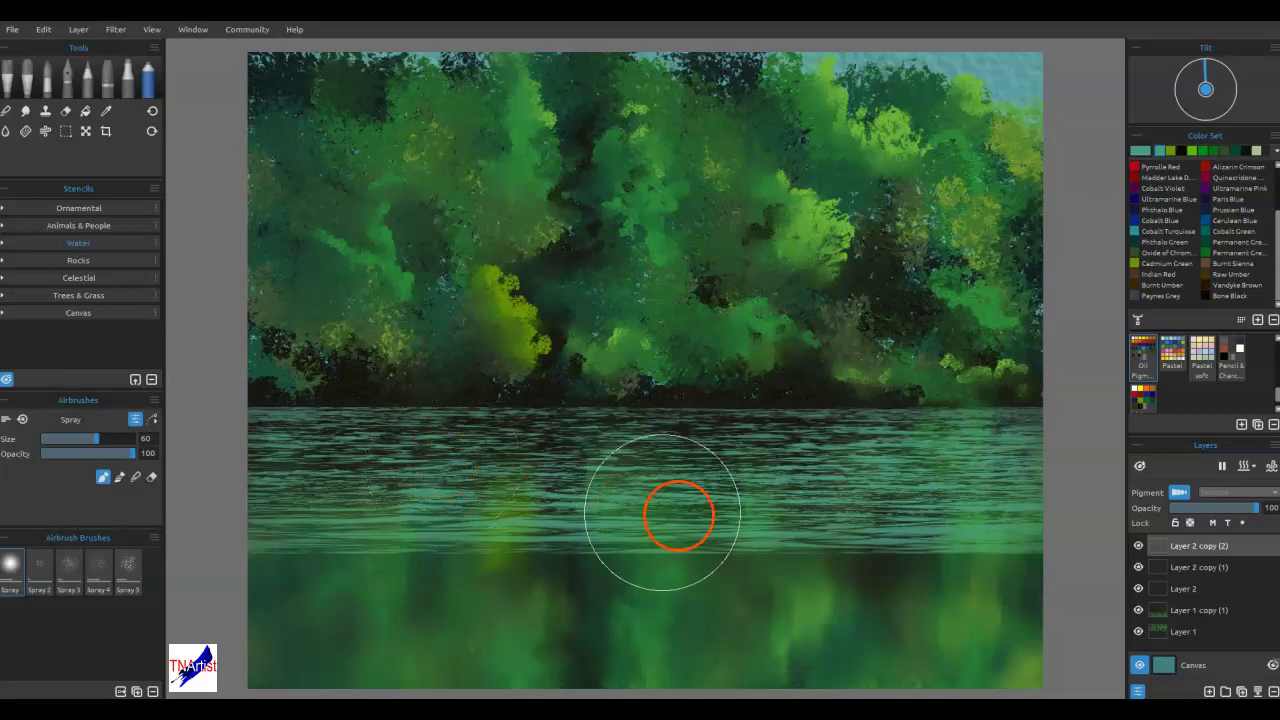
pyautogui.click(1199, 589)
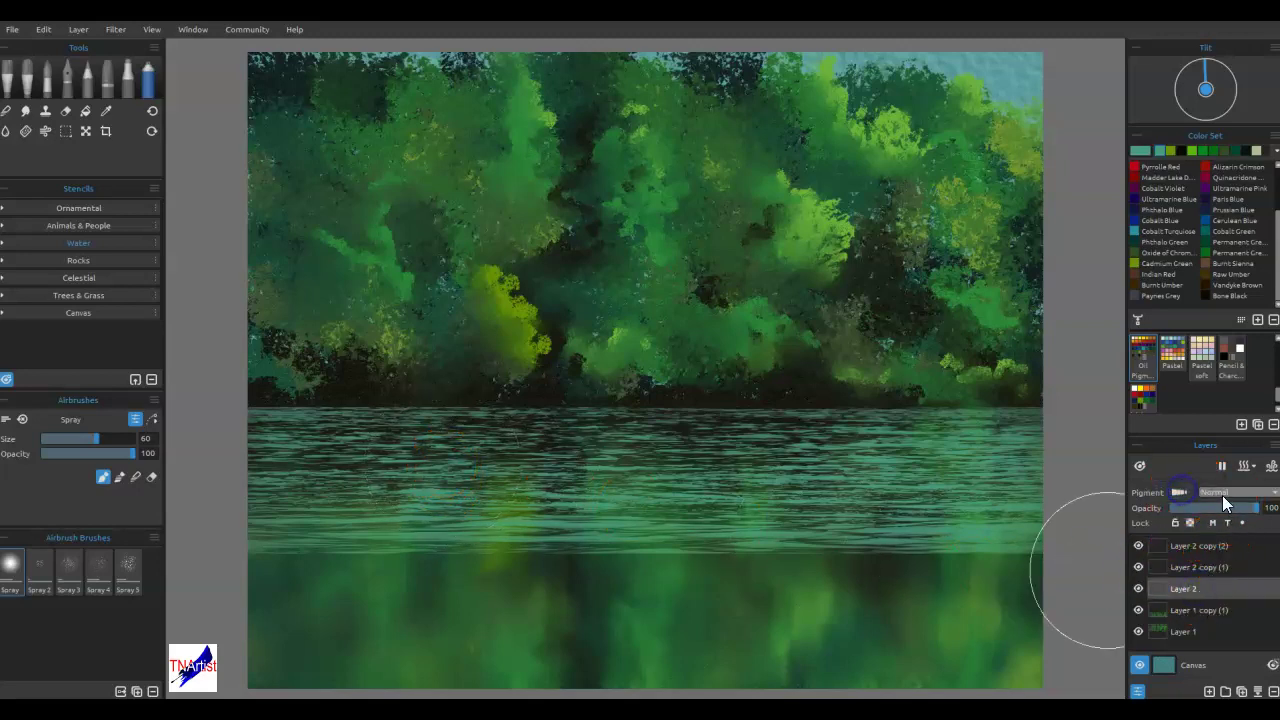
pyautogui.click(1222, 495)
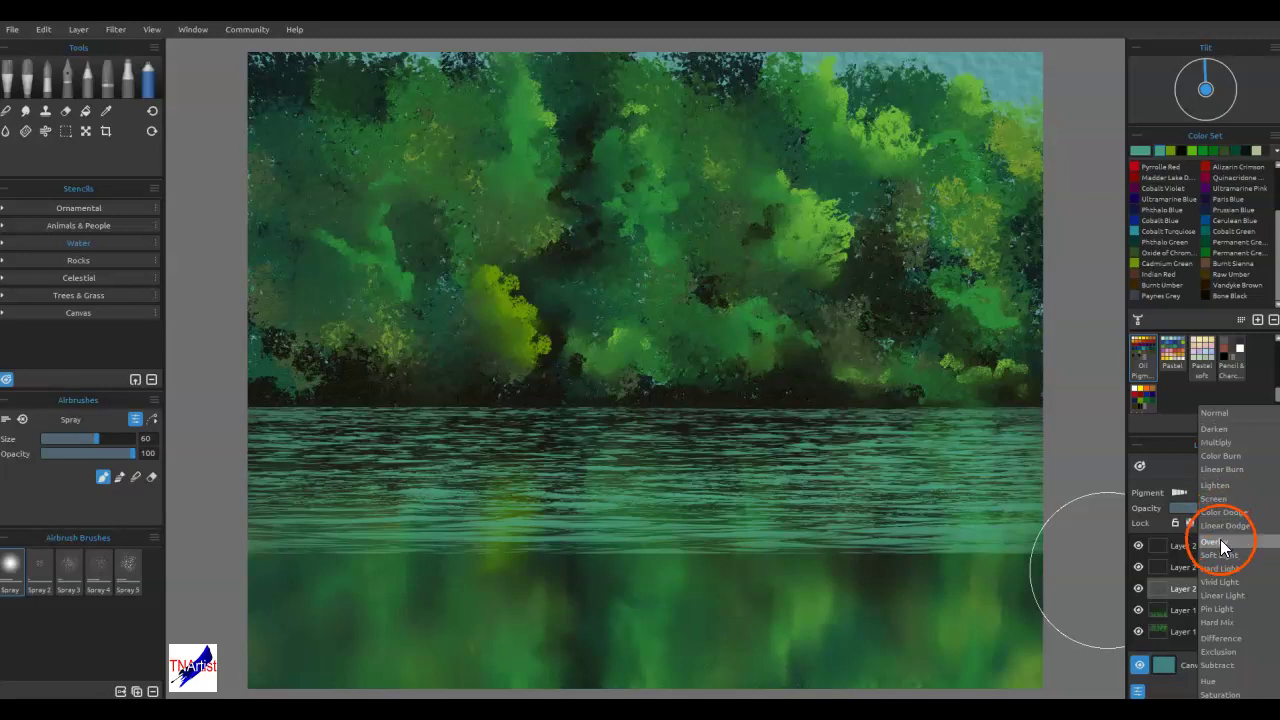
pyautogui.click(1218, 541)
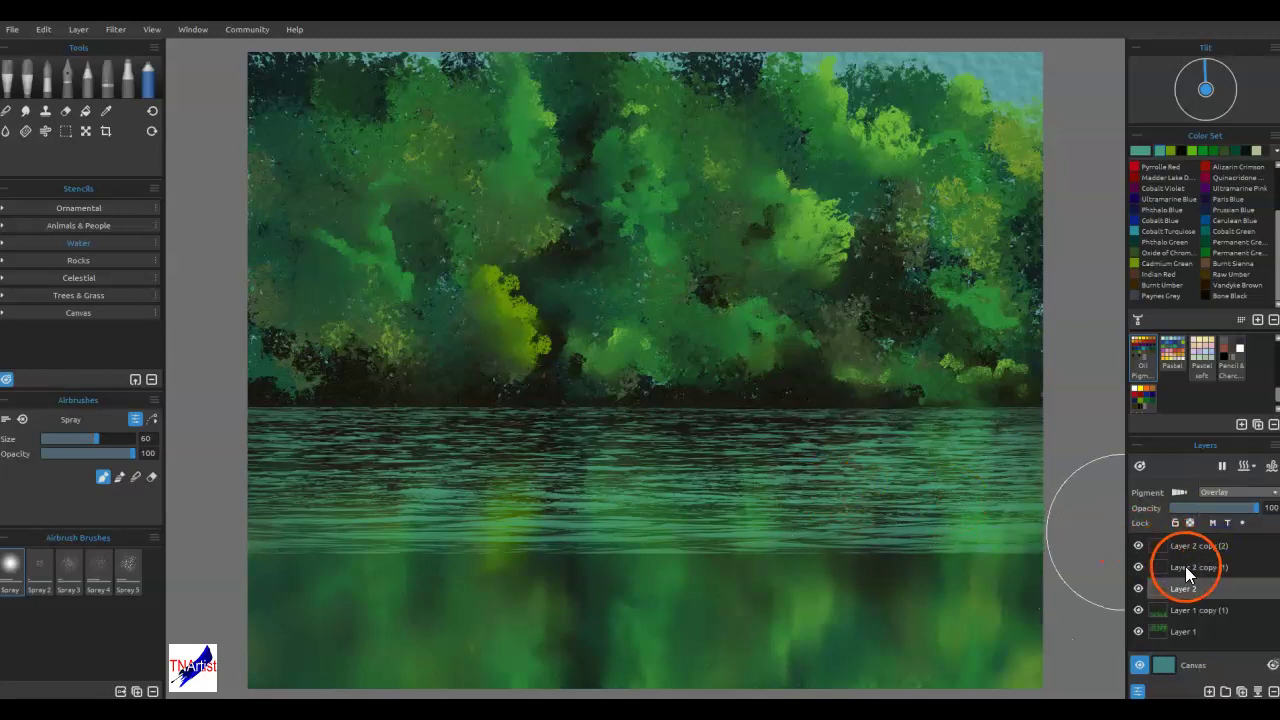
# - Turn off pigment mixing on Layer 2 copy (1) and Layer 2 copy (2), and set Layer 2 copy (2) to Overlay
pyautogui.click(1185, 566)
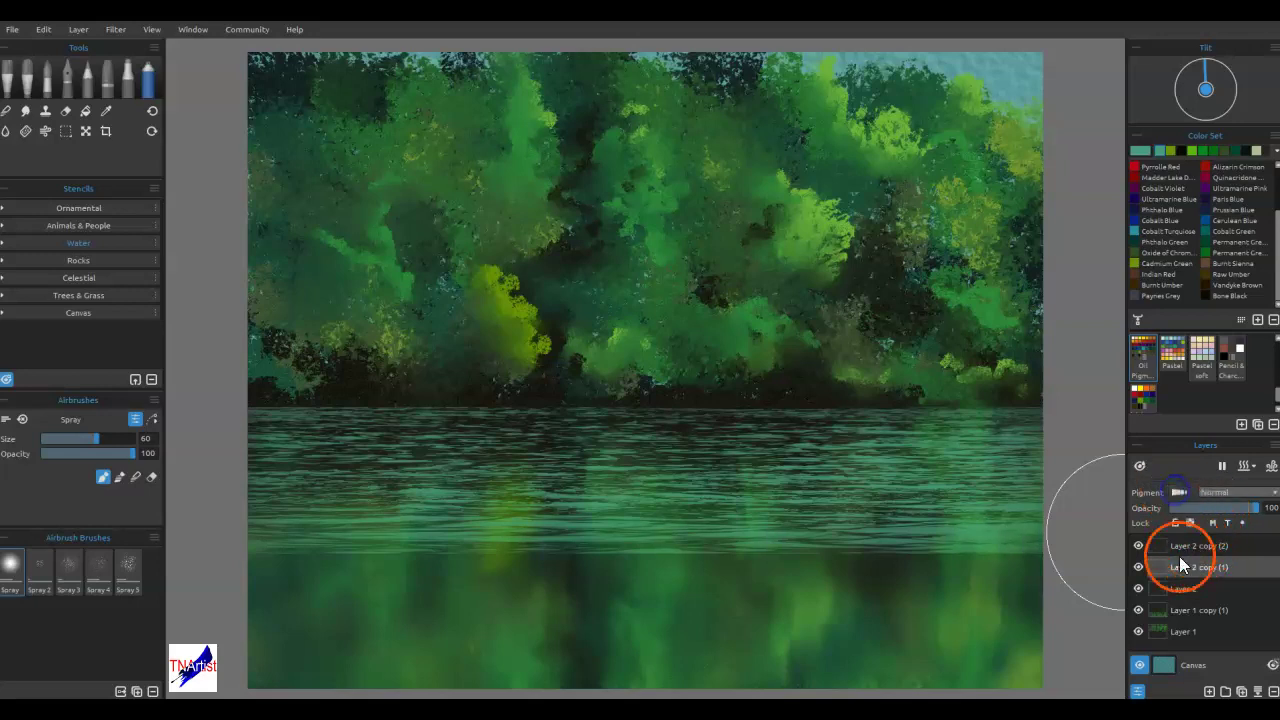
pyautogui.click(1188, 548)
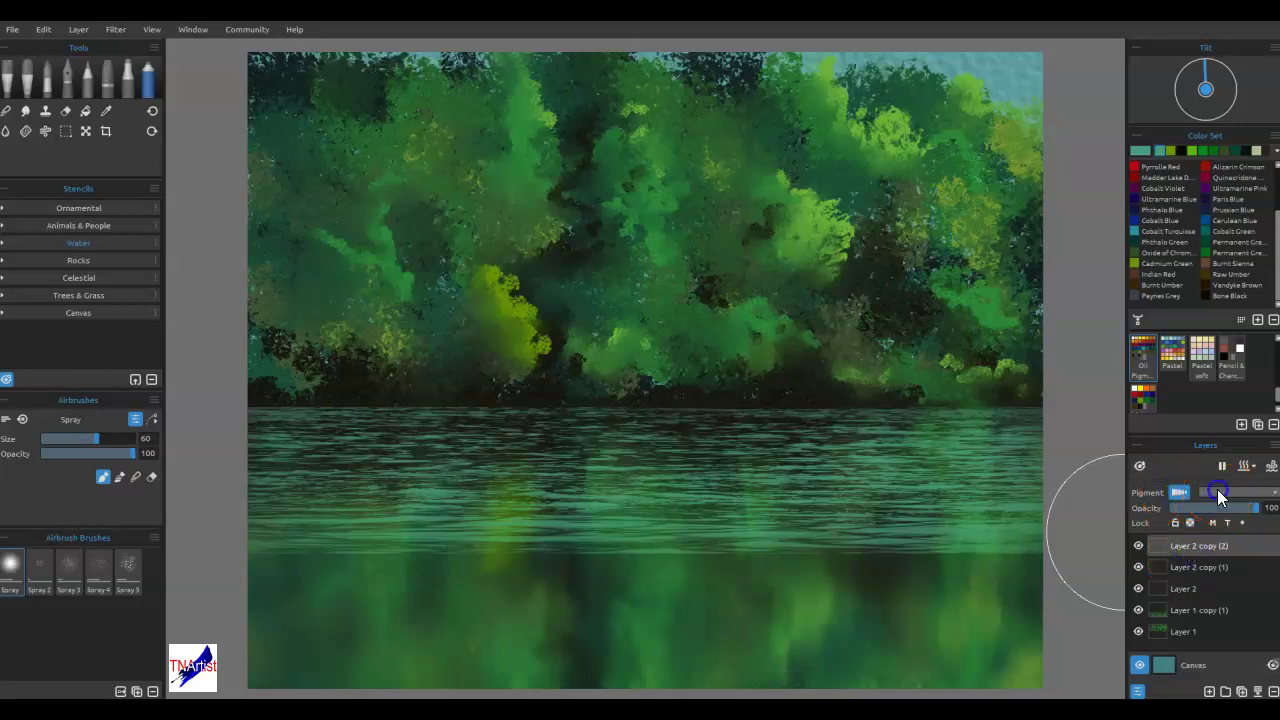
pyautogui.click(1224, 496)
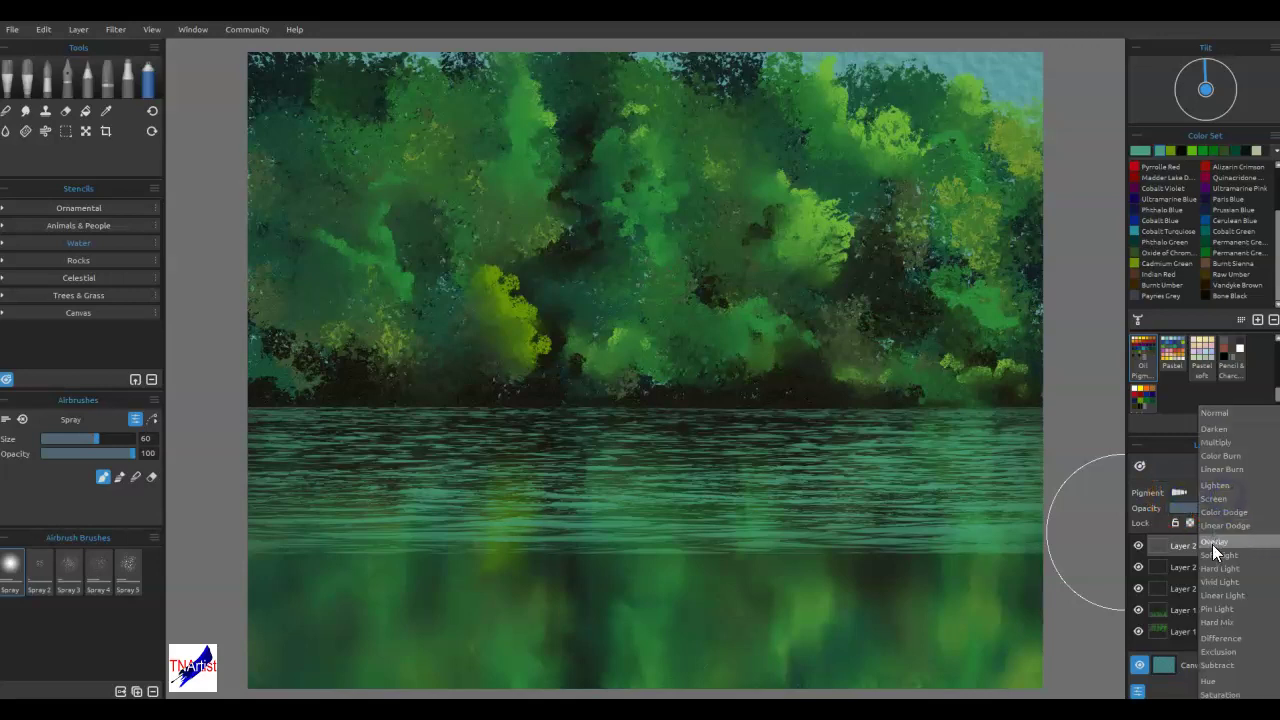
pyautogui.click(1212, 544)
pyautogui.moveTo(1148, 612); pyautogui.dragTo(1164, 549)
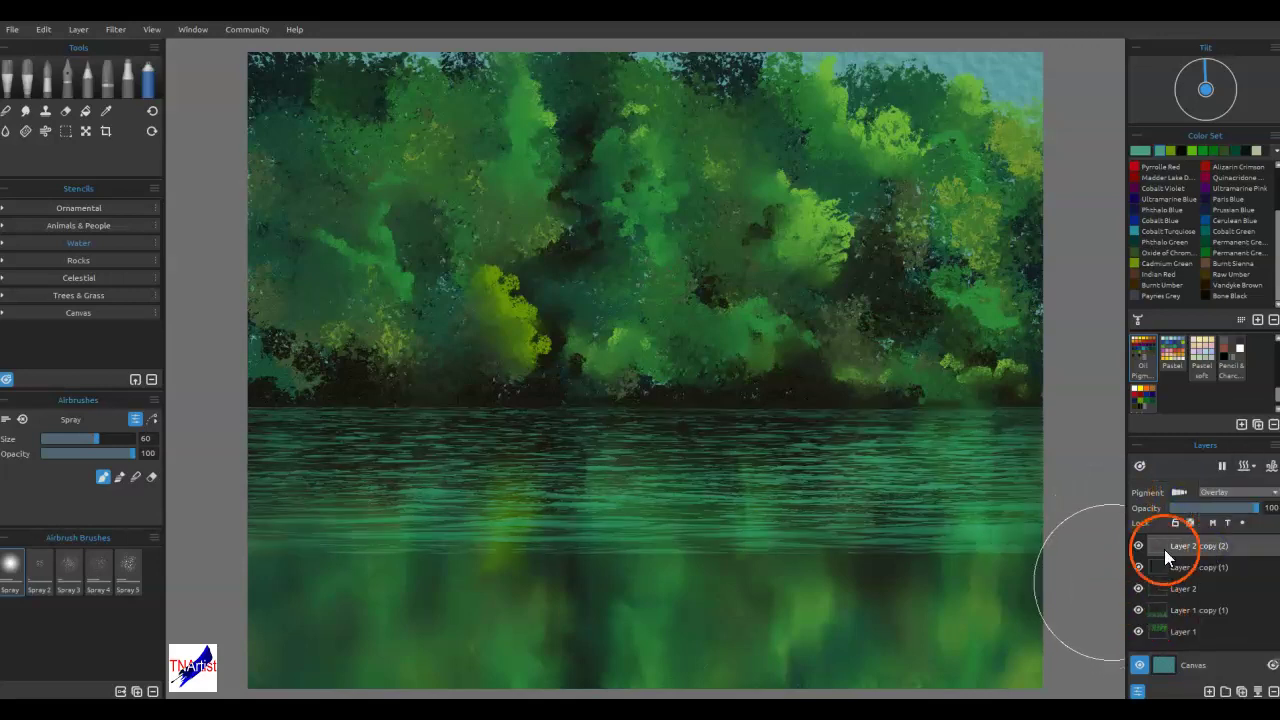
# - Set Layer 2 copy (1) to Multiply blending and lower its opacity to about 27
pyautogui.click(1189, 566)
pyautogui.click(1216, 496)
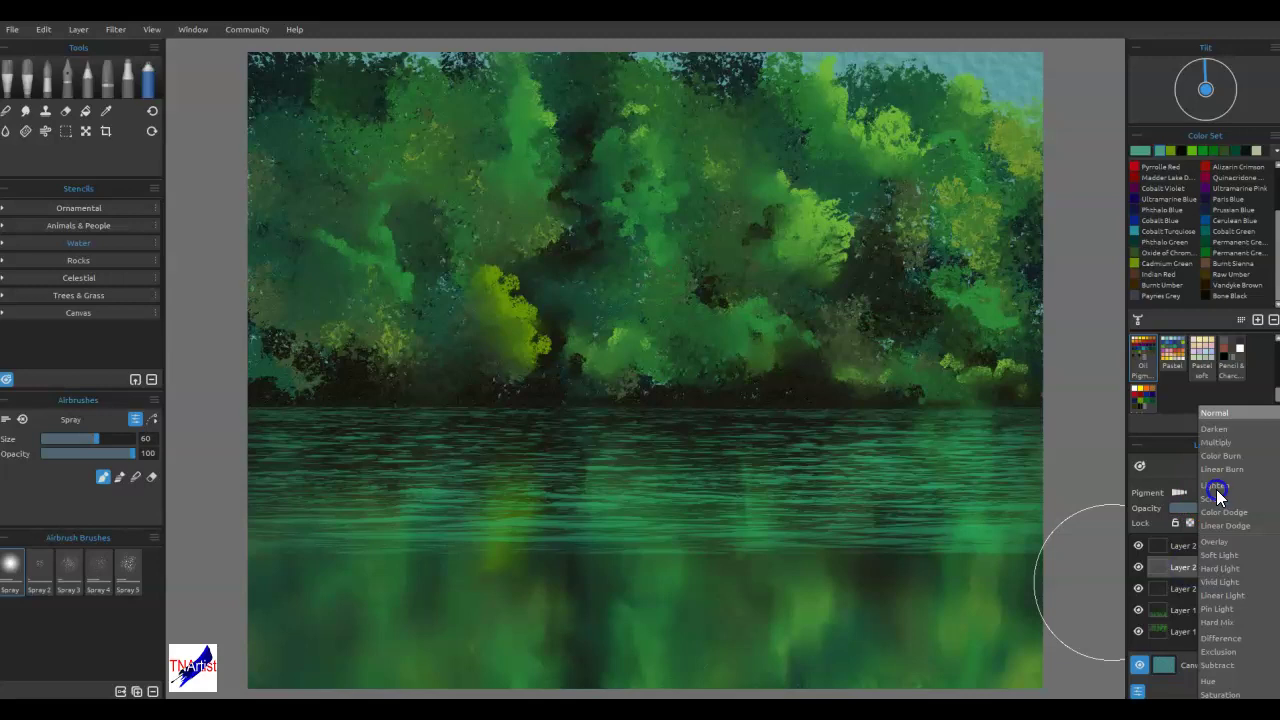
pyautogui.click(1213, 442)
pyautogui.moveTo(1215, 507); pyautogui.dragTo(1188, 505)
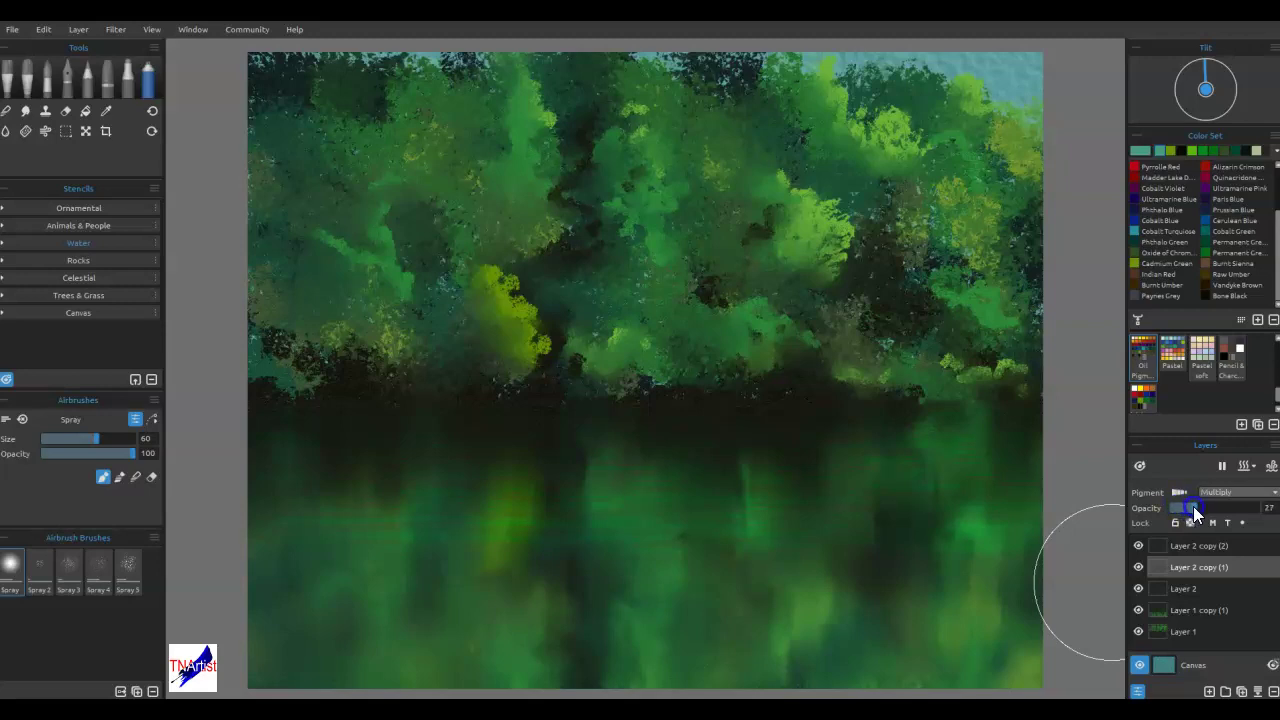
# - Move Layer 2 above Layer 2 copy (1) in the layer stack, and toggle its visibility off and on to compare
pyautogui.click(1184, 546)
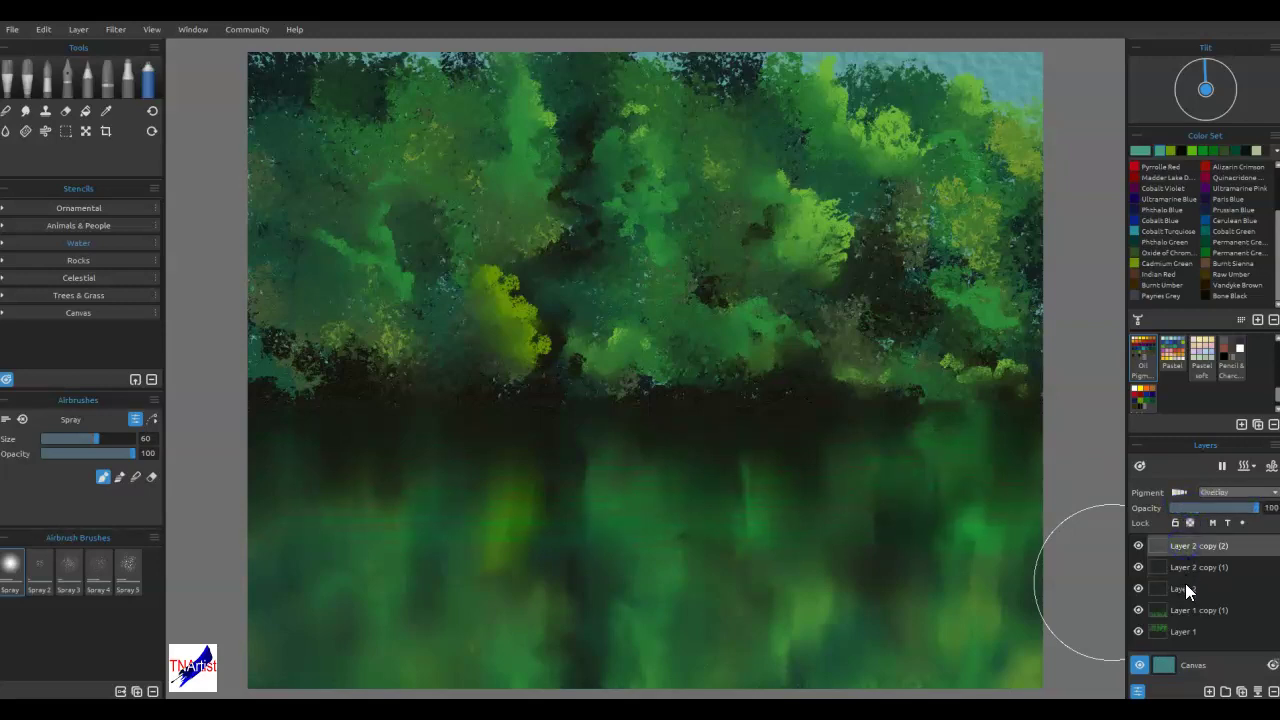
pyautogui.doubleClick(1183, 588)
pyautogui.click(1212, 617)
pyautogui.moveTo(1193, 590); pyautogui.dragTo(1187, 565)
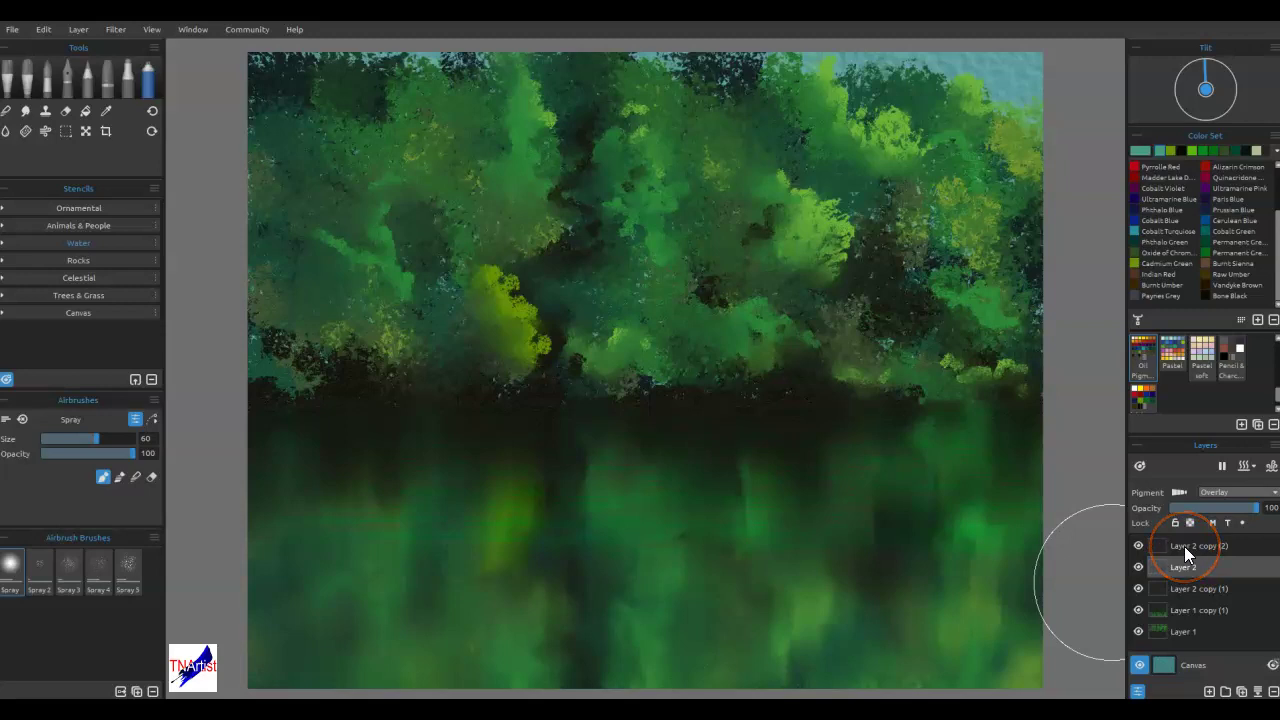
pyautogui.click(1139, 568)
pyautogui.click(1139, 568)
# - Duplicate the topmost ripple layer twice to strengthen the Overlay ripple effect on the water
pyautogui.click(1241, 692)
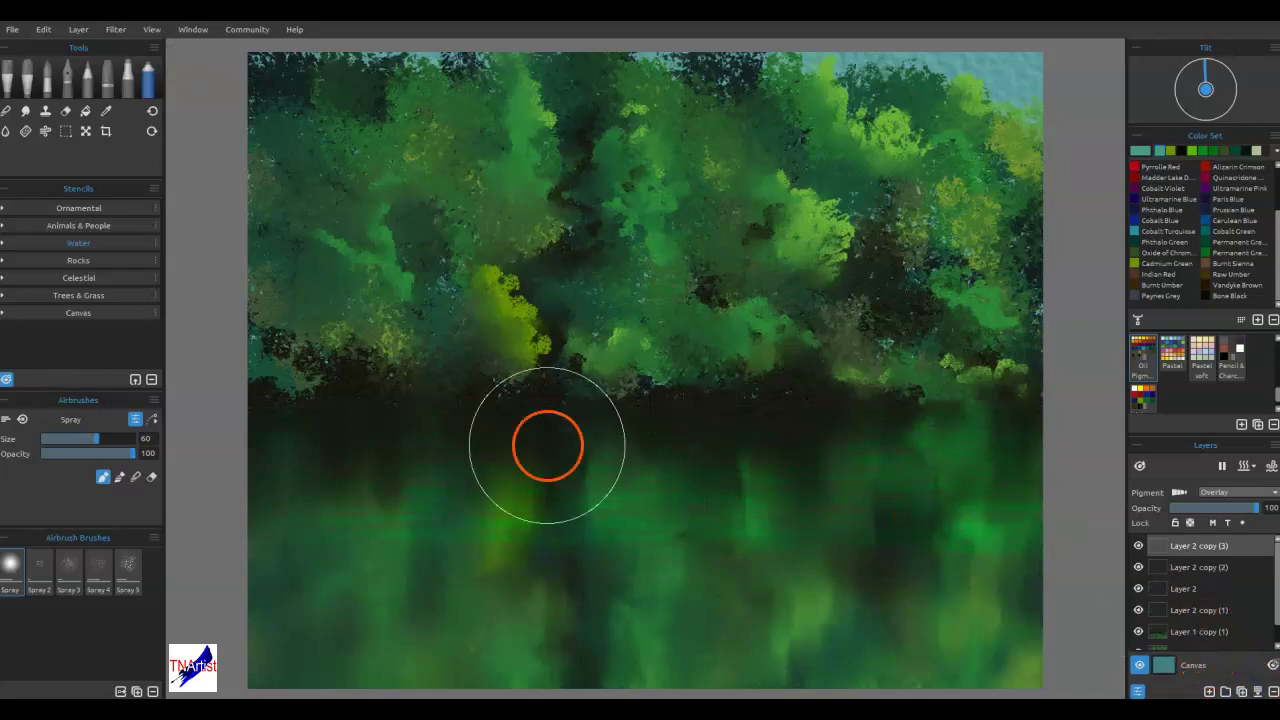
pyautogui.moveTo(727, 580)
pyautogui.mouseDown()
pyautogui.moveTo(735, 524)
pyautogui.moveTo(593, 482)
pyautogui.moveTo(697, 474)
pyautogui.moveTo(534, 448)
pyautogui.moveTo(791, 492)
pyautogui.moveTo(664, 491)
pyautogui.moveTo(850, 501)
pyautogui.moveTo(593, 490)
pyautogui.moveTo(862, 526)
pyautogui.moveTo(749, 490)
pyautogui.moveTo(850, 509)
pyautogui.moveTo(389, 451)
pyautogui.mouseUp()
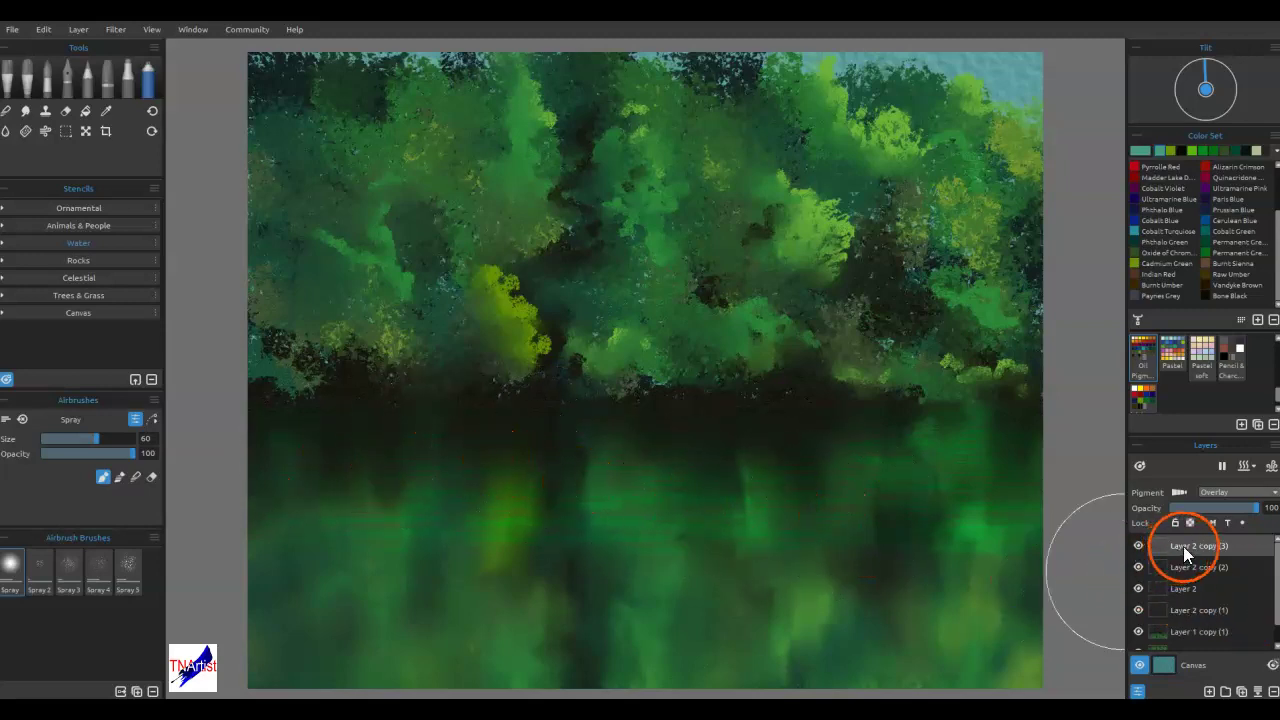
pyautogui.click(1242, 692)
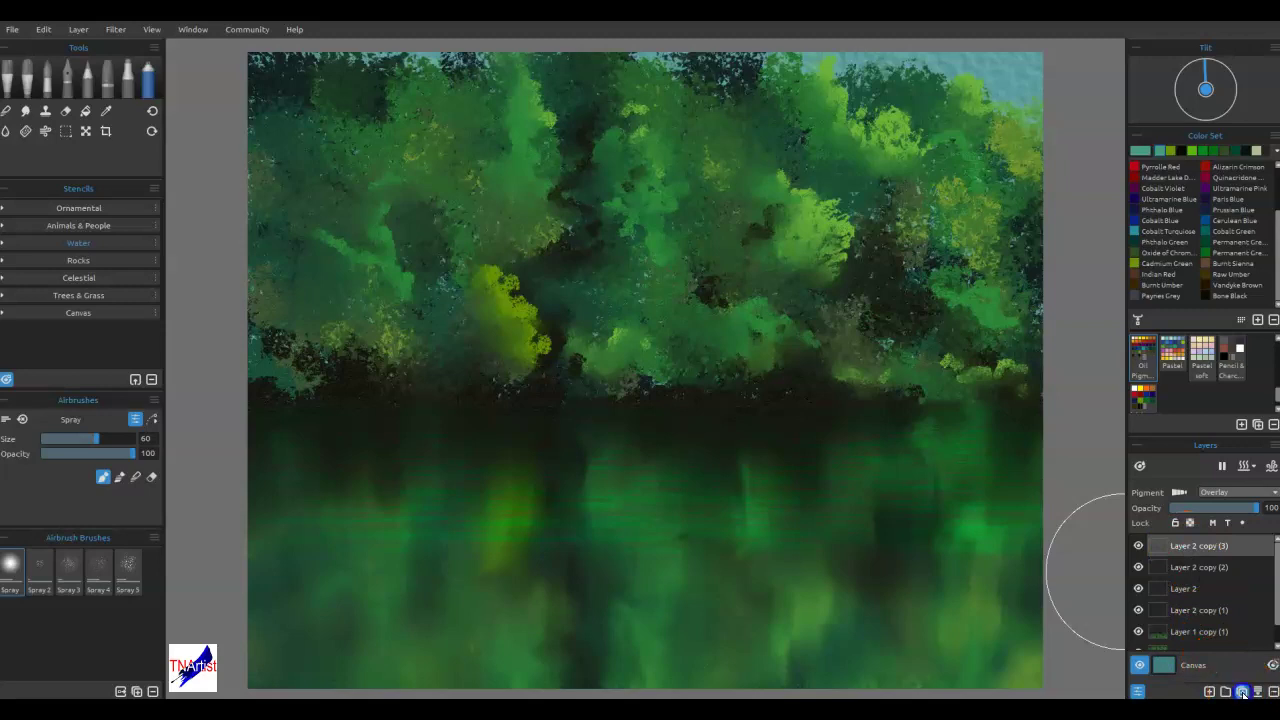
# - Try Color Burn blending on Layer 2 copy (4), and turn on pigment mixing for that layer instead
pyautogui.click(1209, 490)
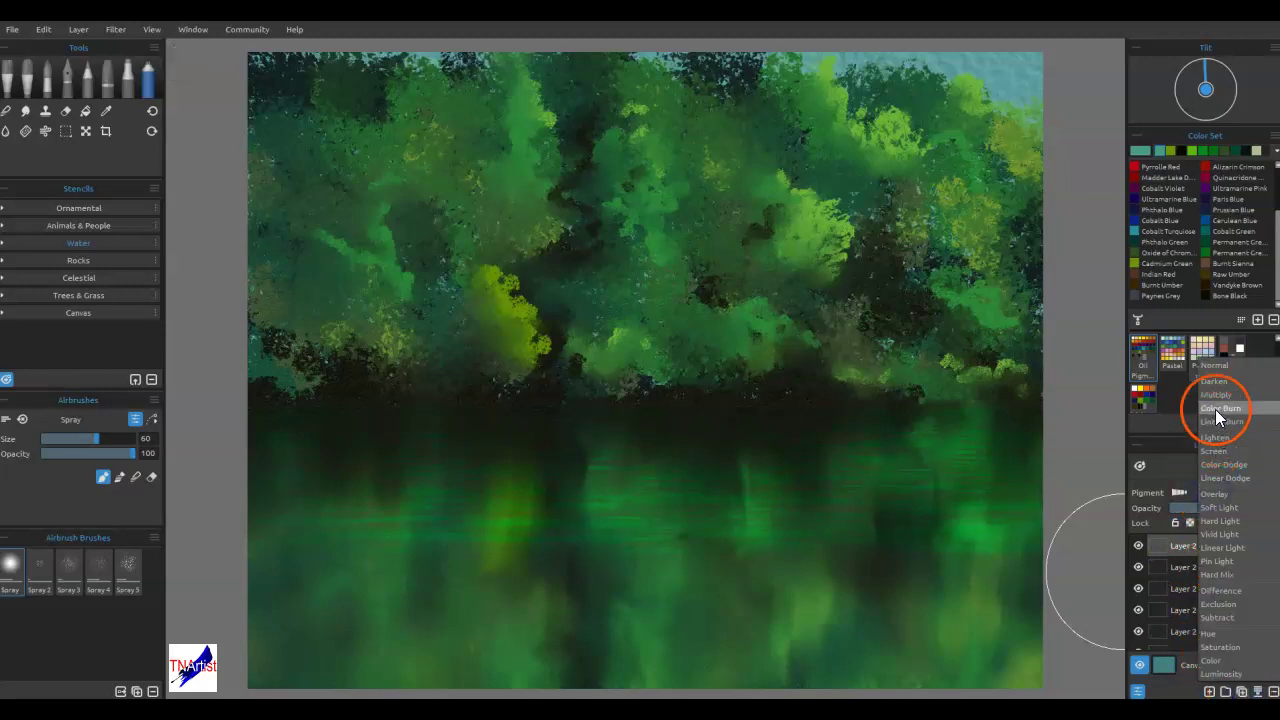
pyautogui.click(1215, 409)
pyautogui.click(1181, 495)
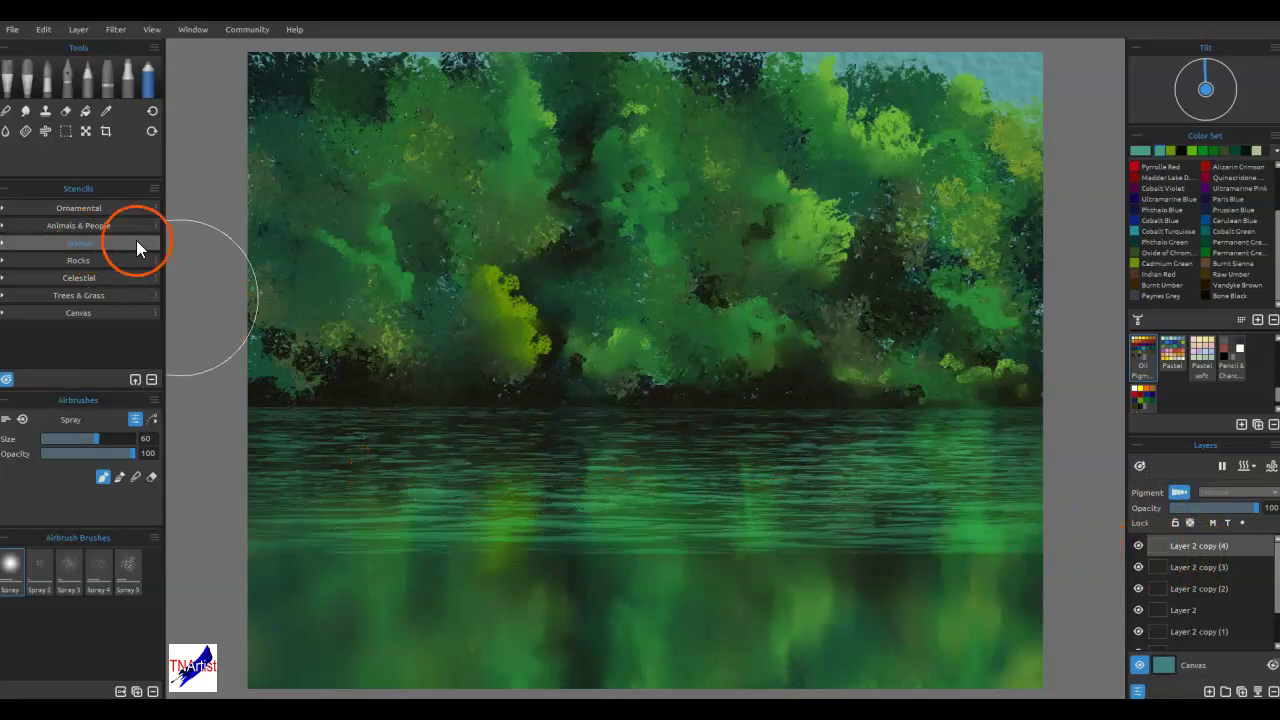
# - Review the blending, pigment and opacity settings of the individual Layer 2 ripple layers
pyautogui.click(1192, 611)
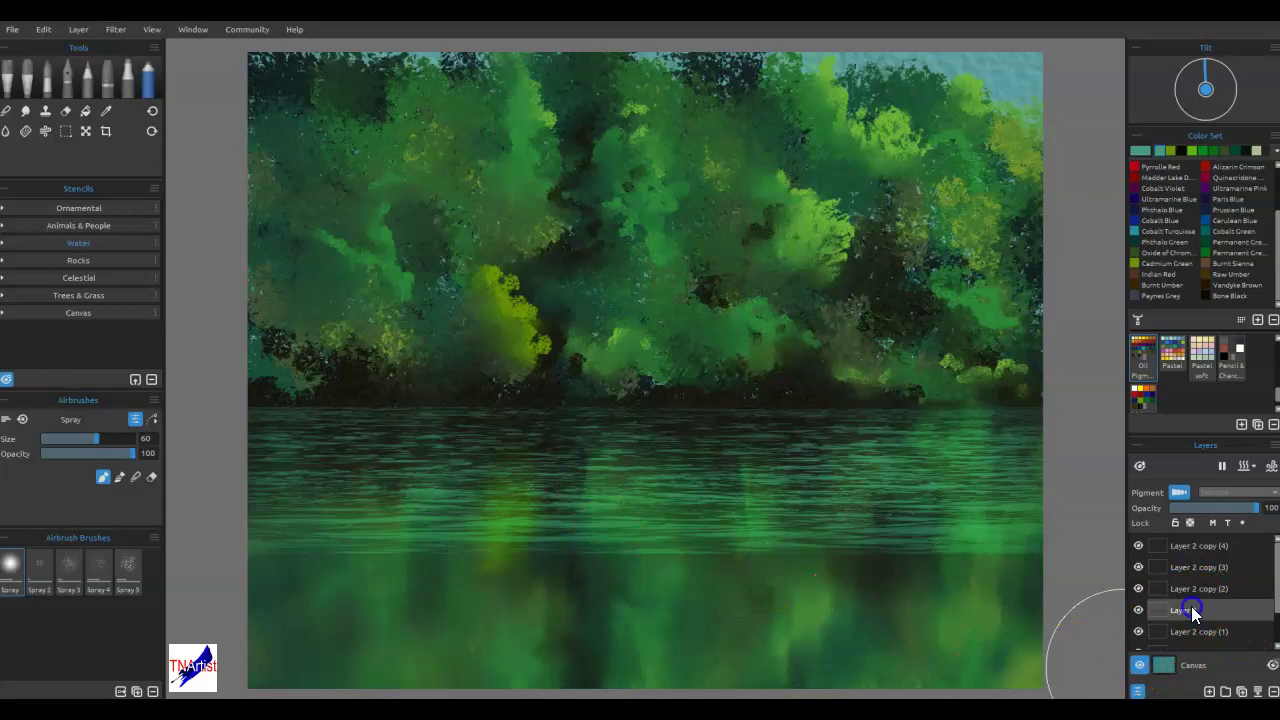
pyautogui.click(1199, 590)
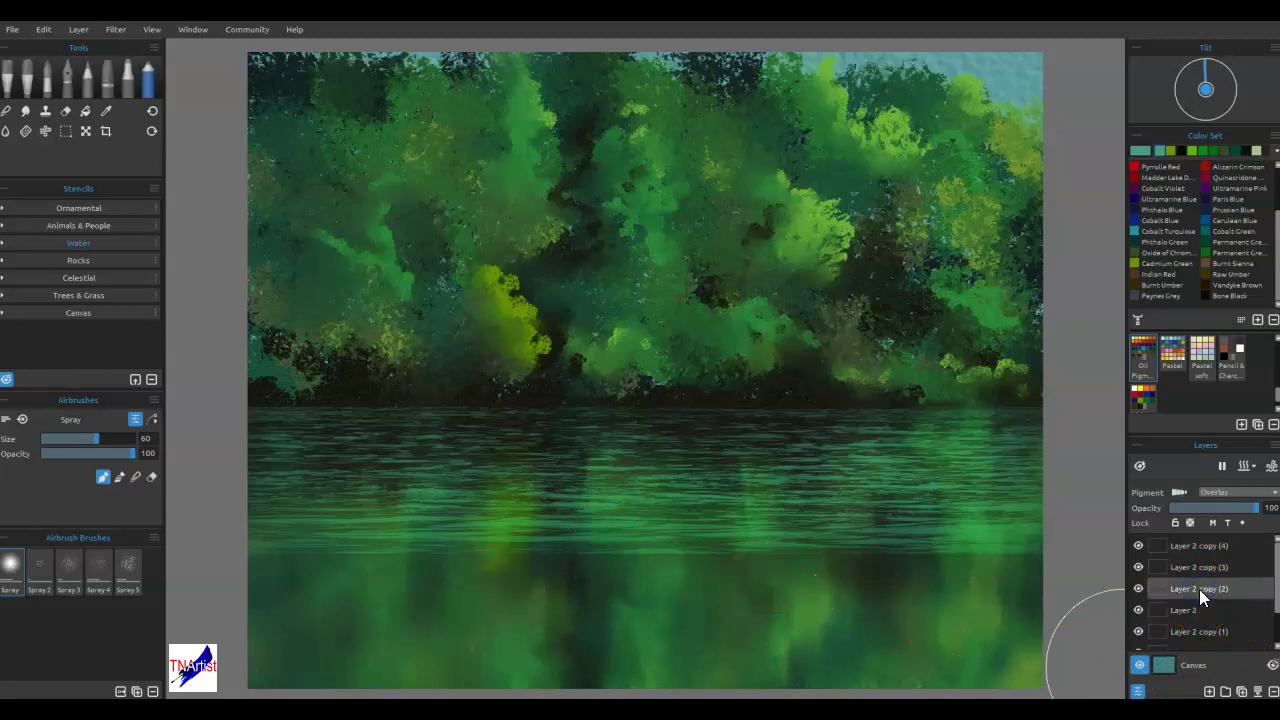
pyautogui.click(1204, 566)
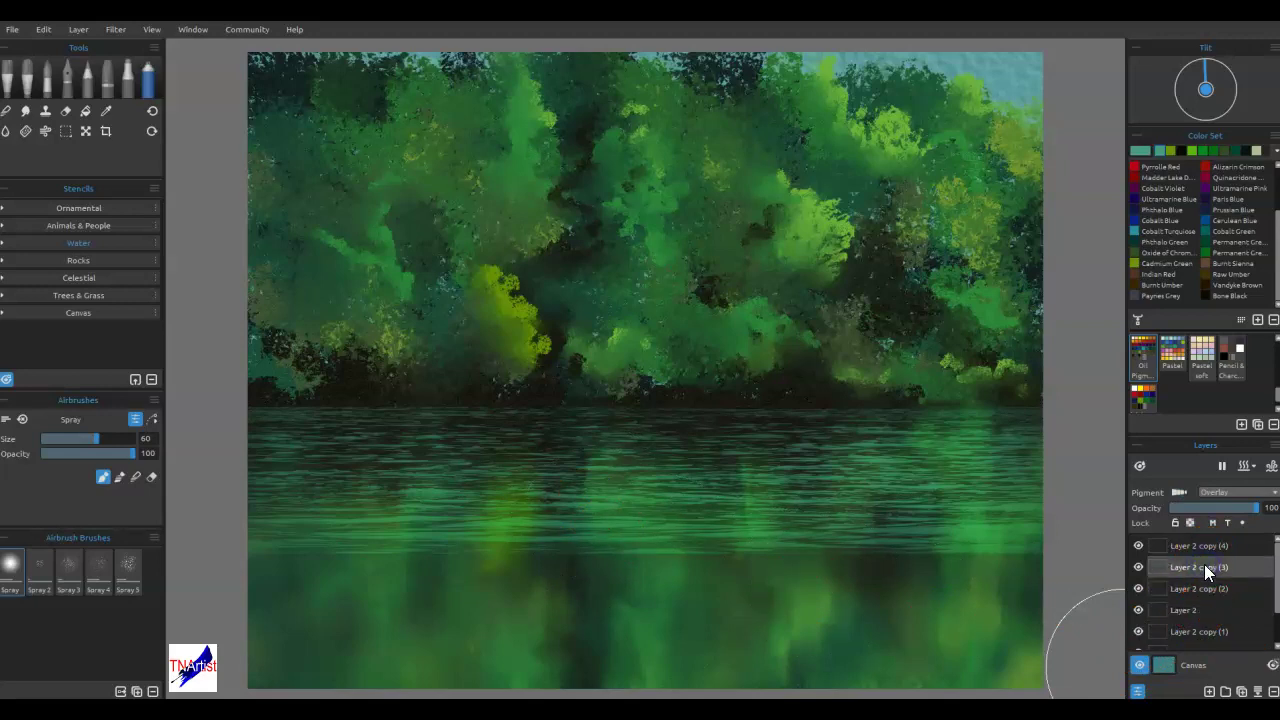
pyautogui.click(1187, 633)
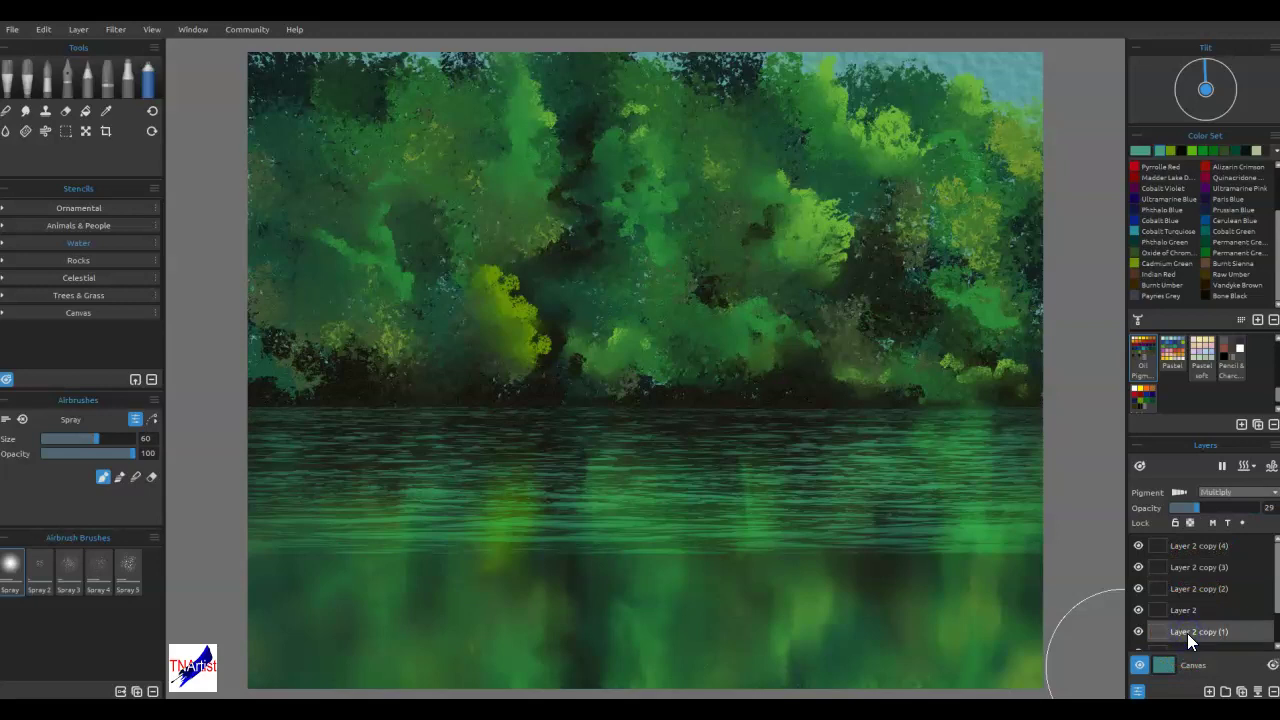
pyautogui.click(1266, 507)
# - Erase the ripples of Layer 2 copy (4) along the dark shoreline using the Round Soft eraser at size 80
pyautogui.click(1201, 545)
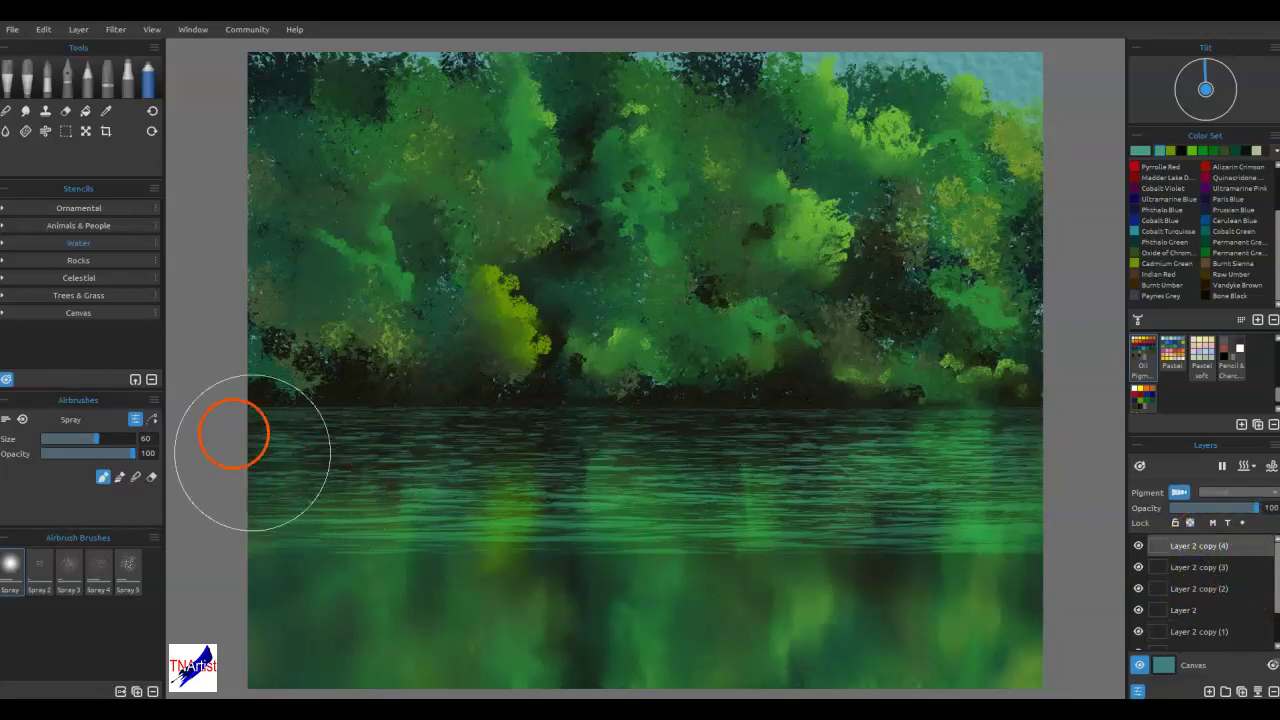
pyautogui.click(66, 111)
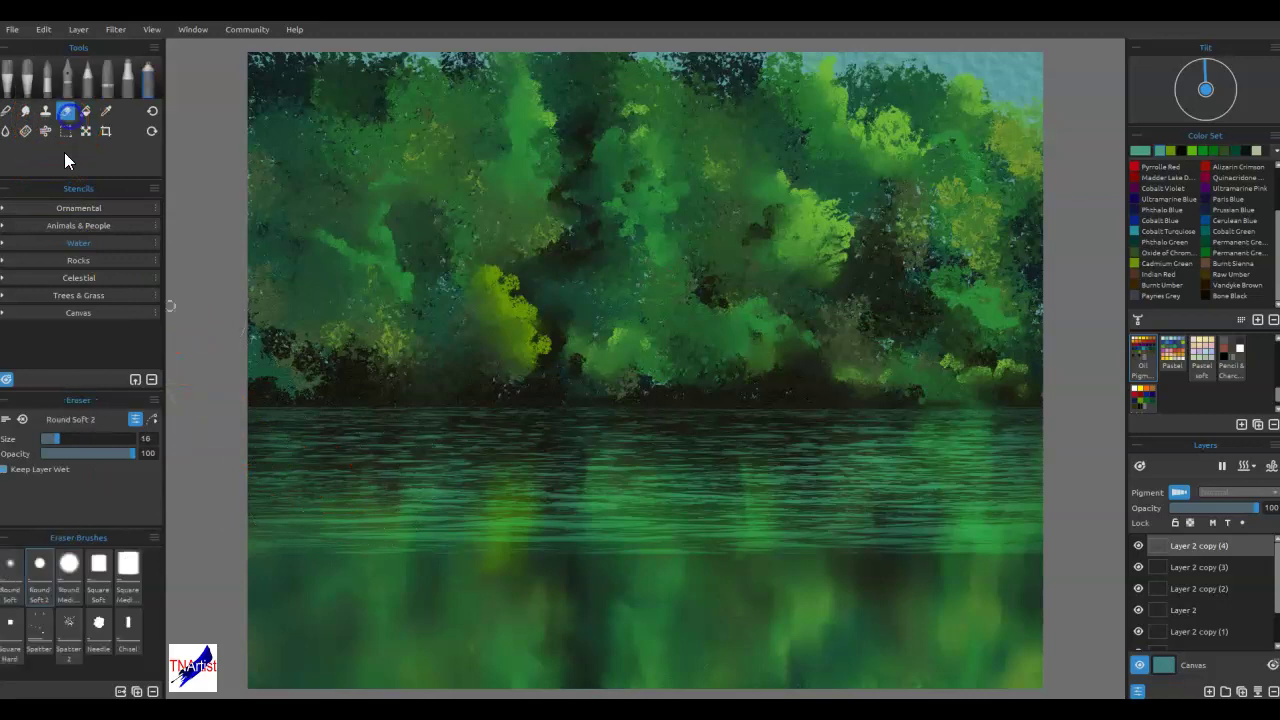
pyautogui.click(10, 568)
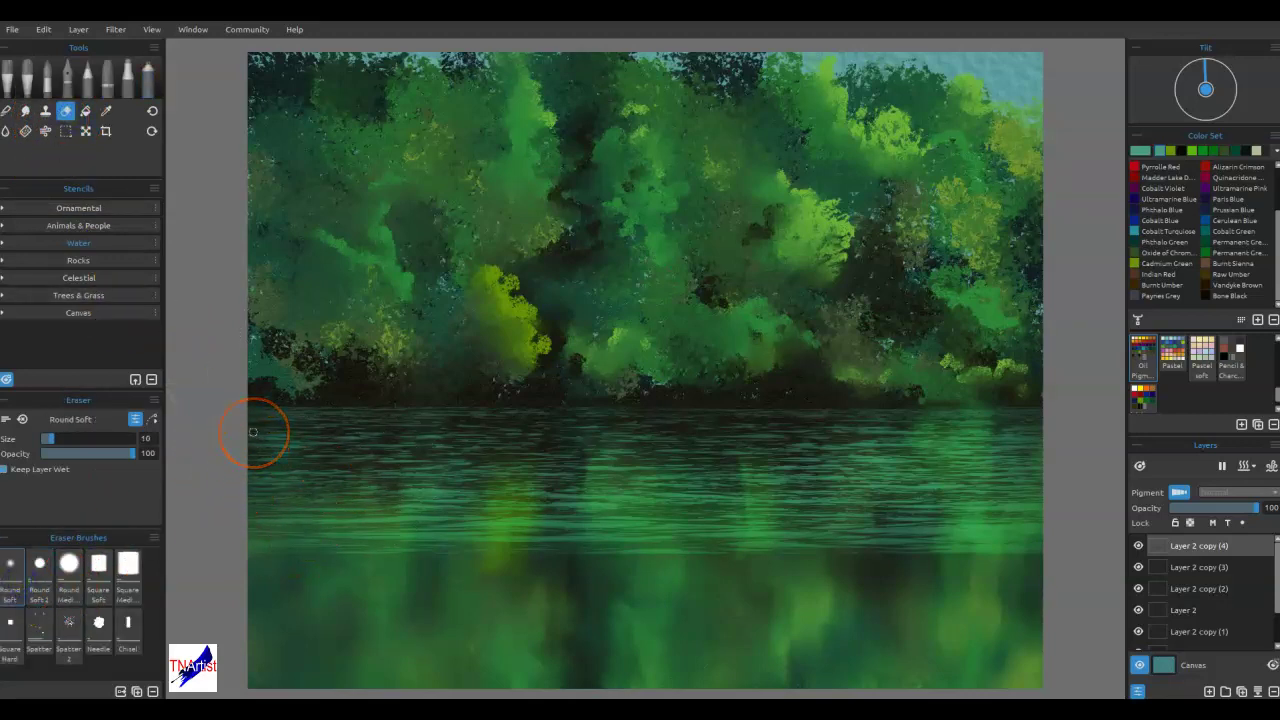
pyautogui.moveTo(259, 466)
pyautogui.mouseDown()
pyautogui.moveTo(450, 431)
pyautogui.moveTo(593, 439)
pyautogui.moveTo(594, 425)
pyautogui.moveTo(705, 401)
pyautogui.mouseUp()
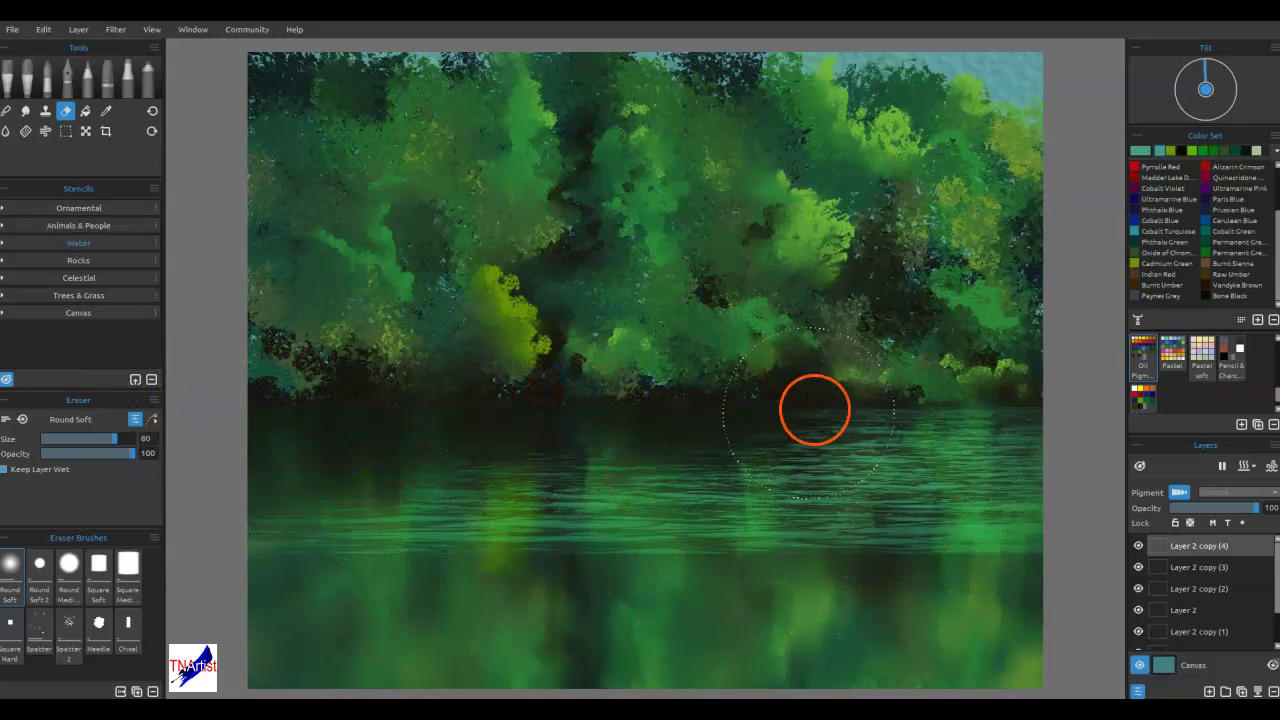
pyautogui.moveTo(819, 370); pyautogui.dragTo(662, 367)
pyautogui.moveTo(455, 384)
pyautogui.mouseDown()
pyautogui.moveTo(494, 383)
pyautogui.moveTo(182, 402)
pyautogui.mouseUp()
pyautogui.moveTo(457, 450); pyautogui.dragTo(217, 461)
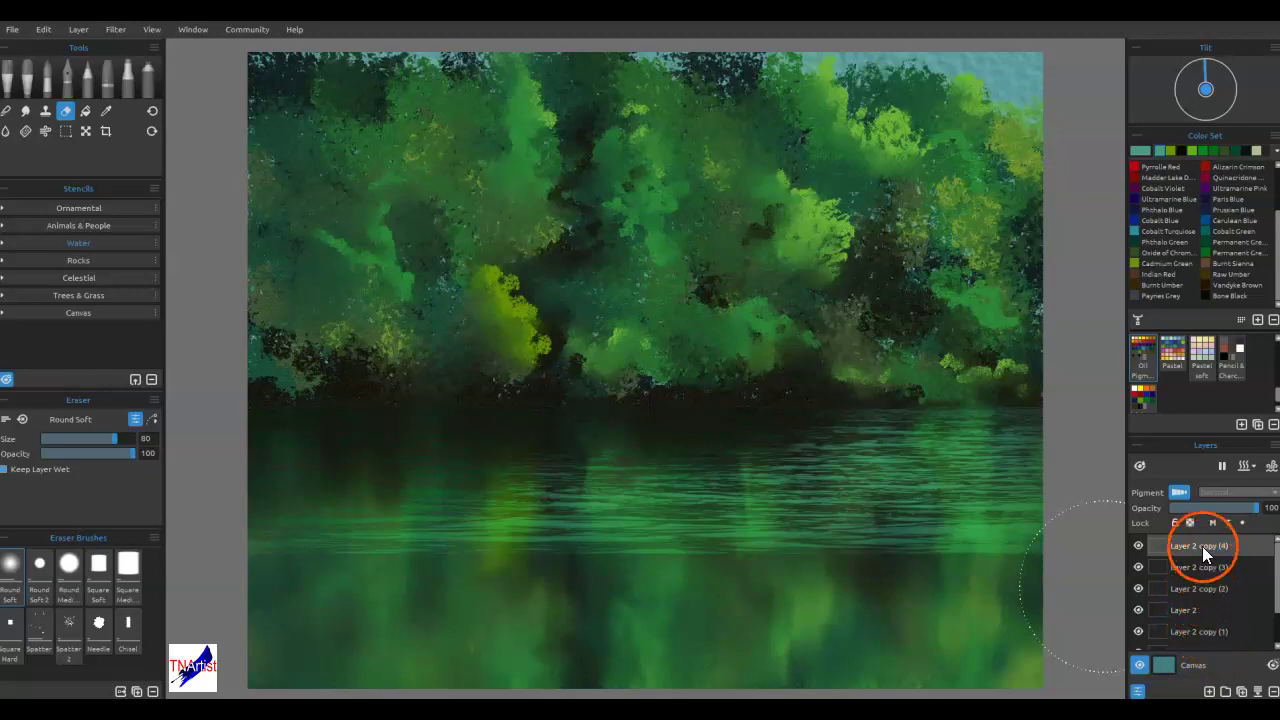
# - Try to merge all the Layer 2 ripple layers into one, and undo the merge
pyautogui.keyDown('shift'); pyautogui.click(1182, 632); pyautogui.keyUp('shift')
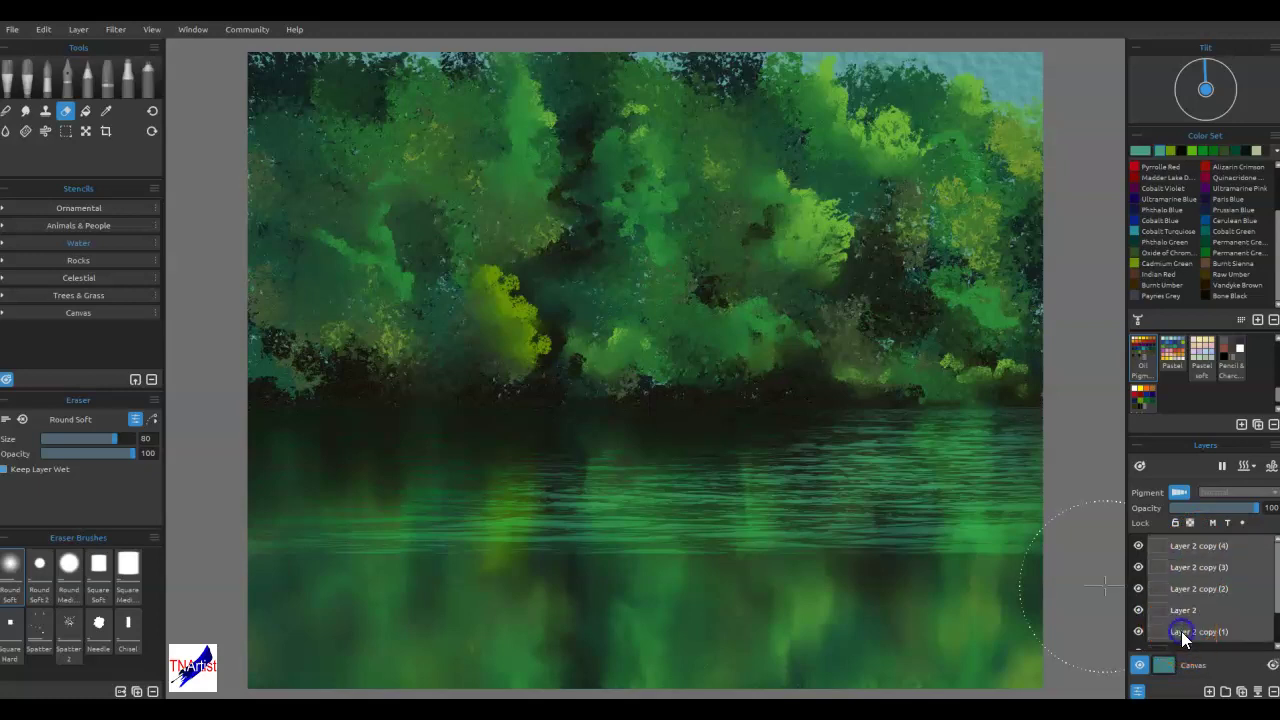
pyautogui.click(1258, 692)
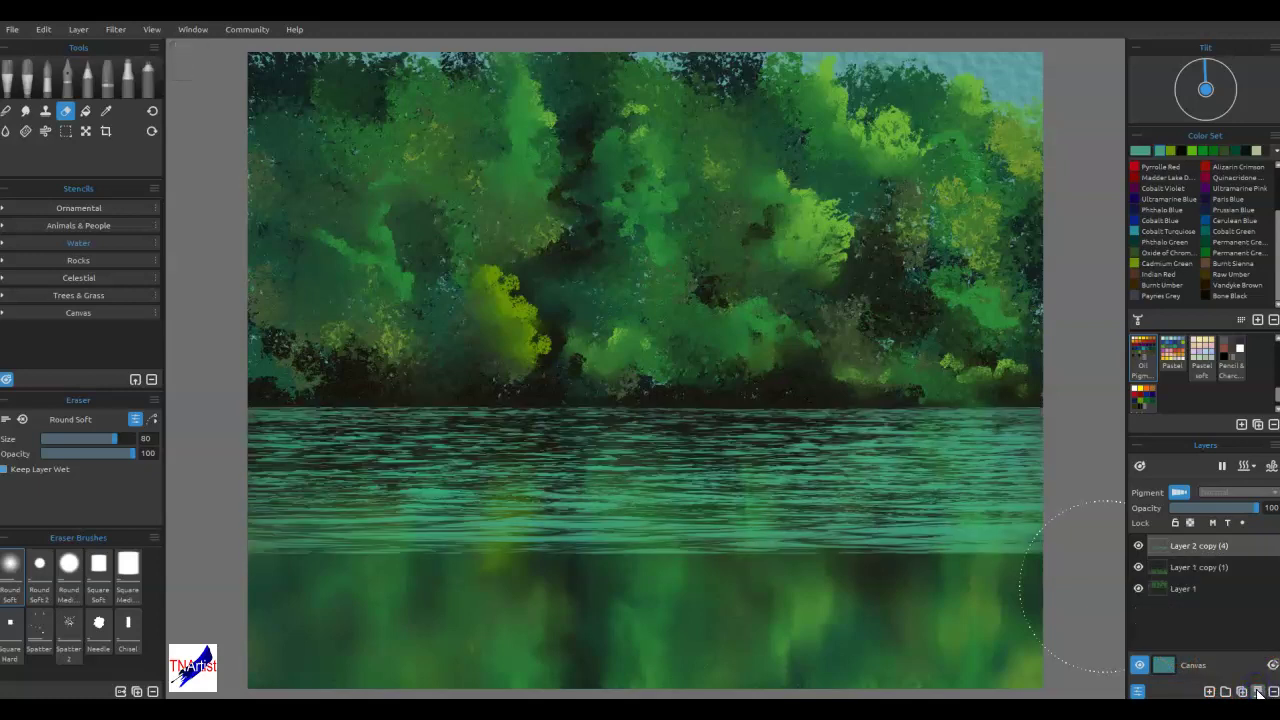
pyautogui.hotkey('ctrl', 'z')
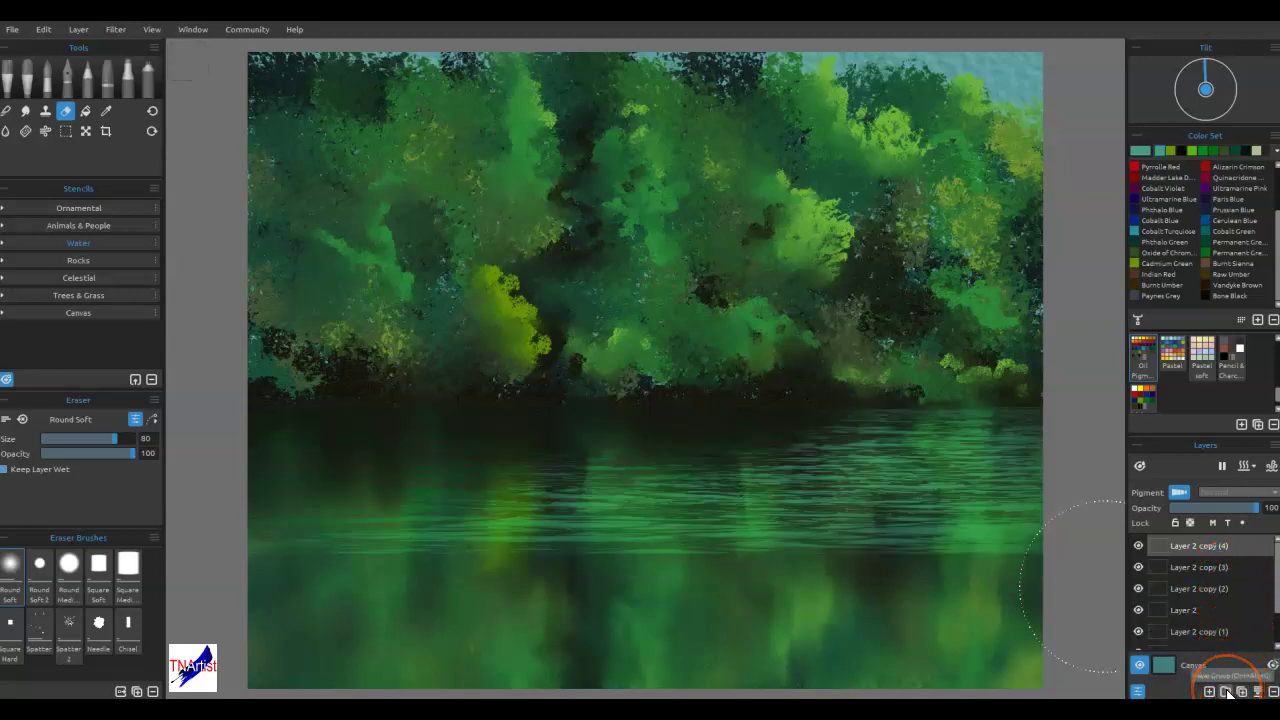
# - Create a layer group, move all the Layer 2 ripple layers into it, and rename the group water
pyautogui.click(1228, 692)
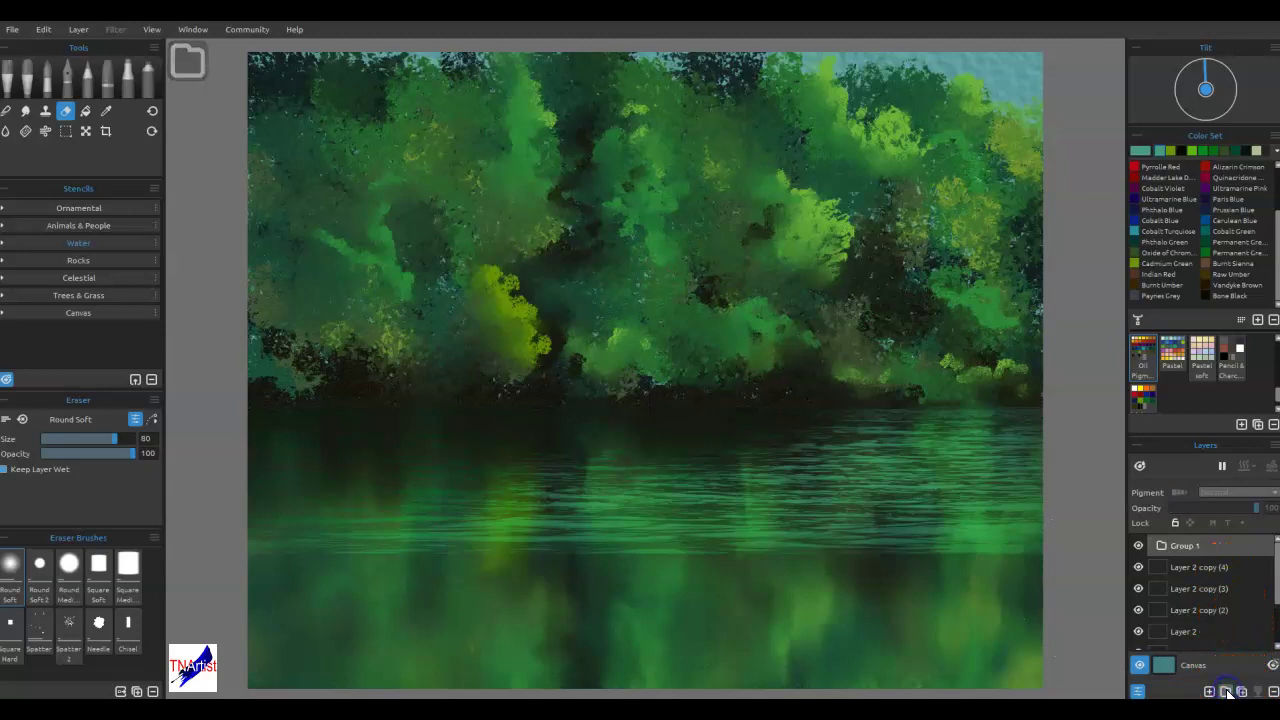
pyautogui.click(1187, 567)
pyautogui.scroll(-1, 1198, 600)
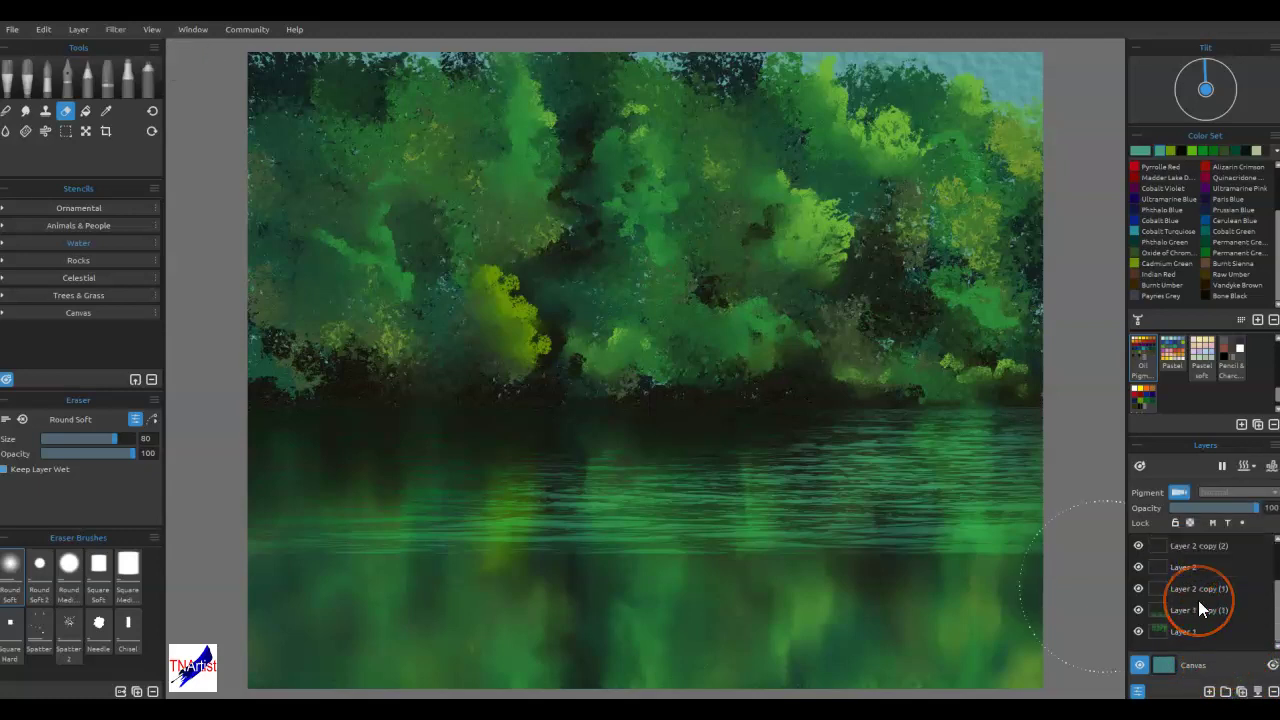
pyautogui.scroll(2, 1198, 588)
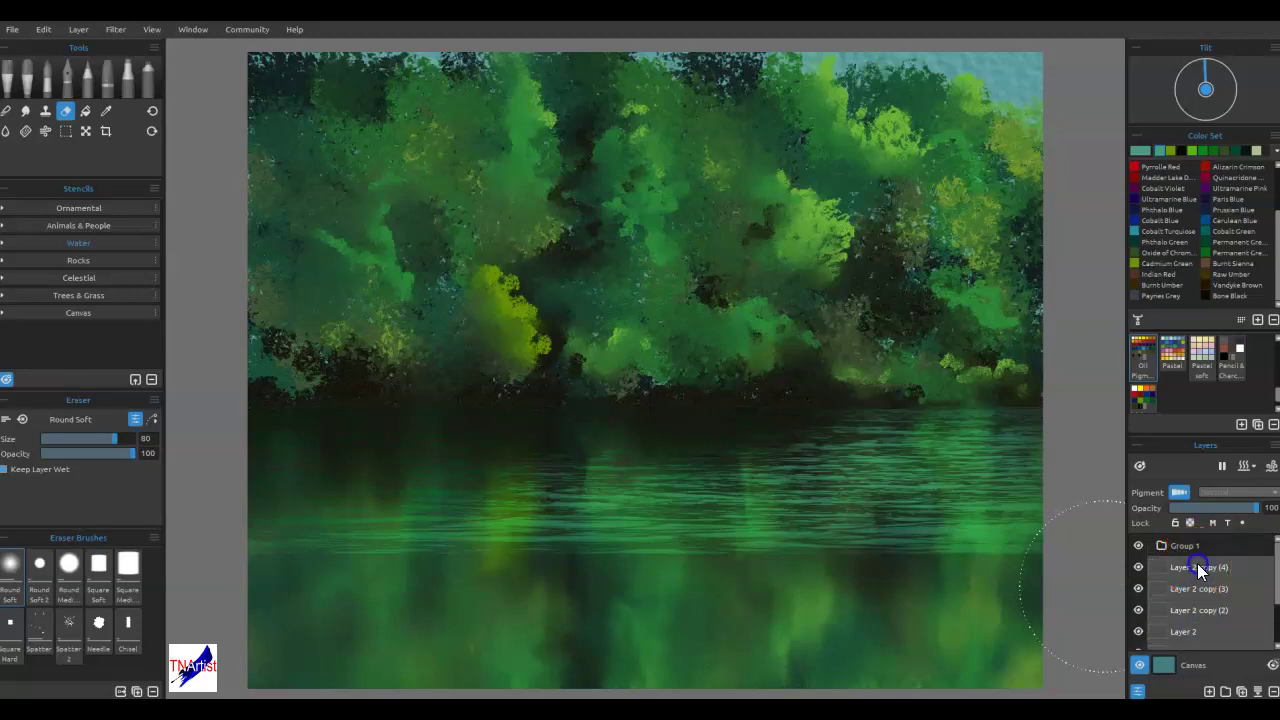
pyautogui.click(1188, 545)
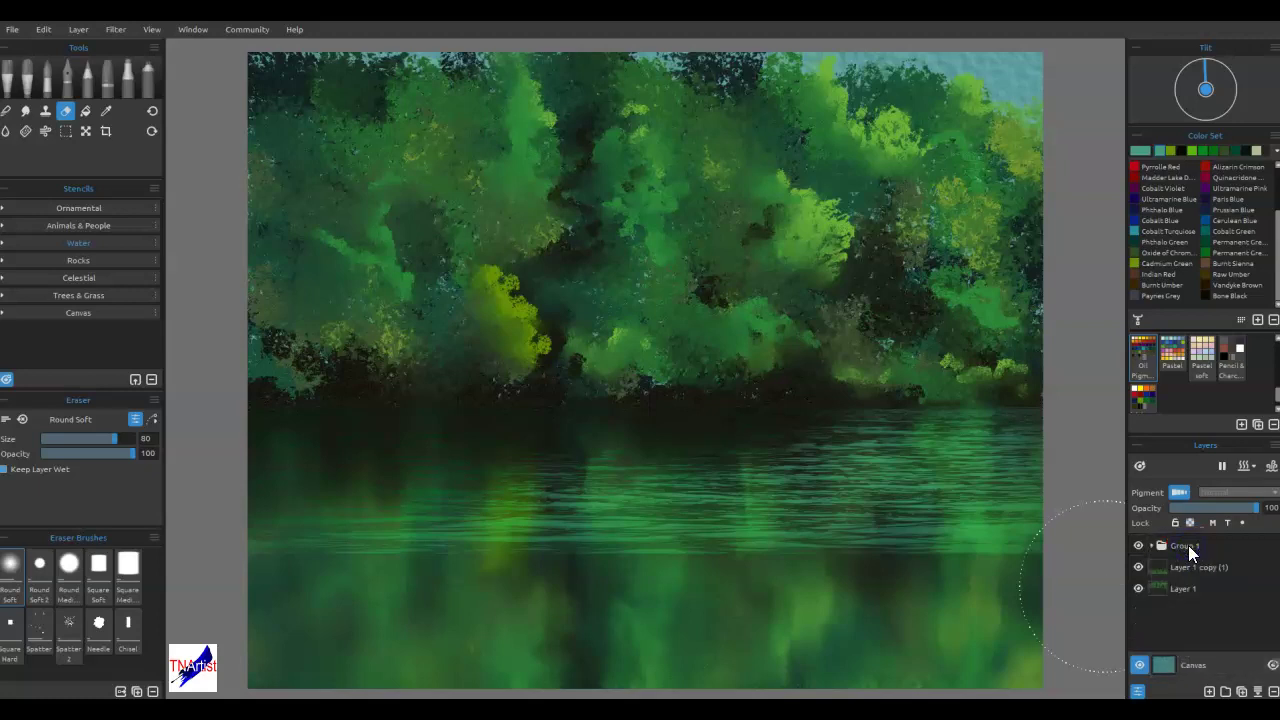
pyautogui.doubleClick(1185, 548)
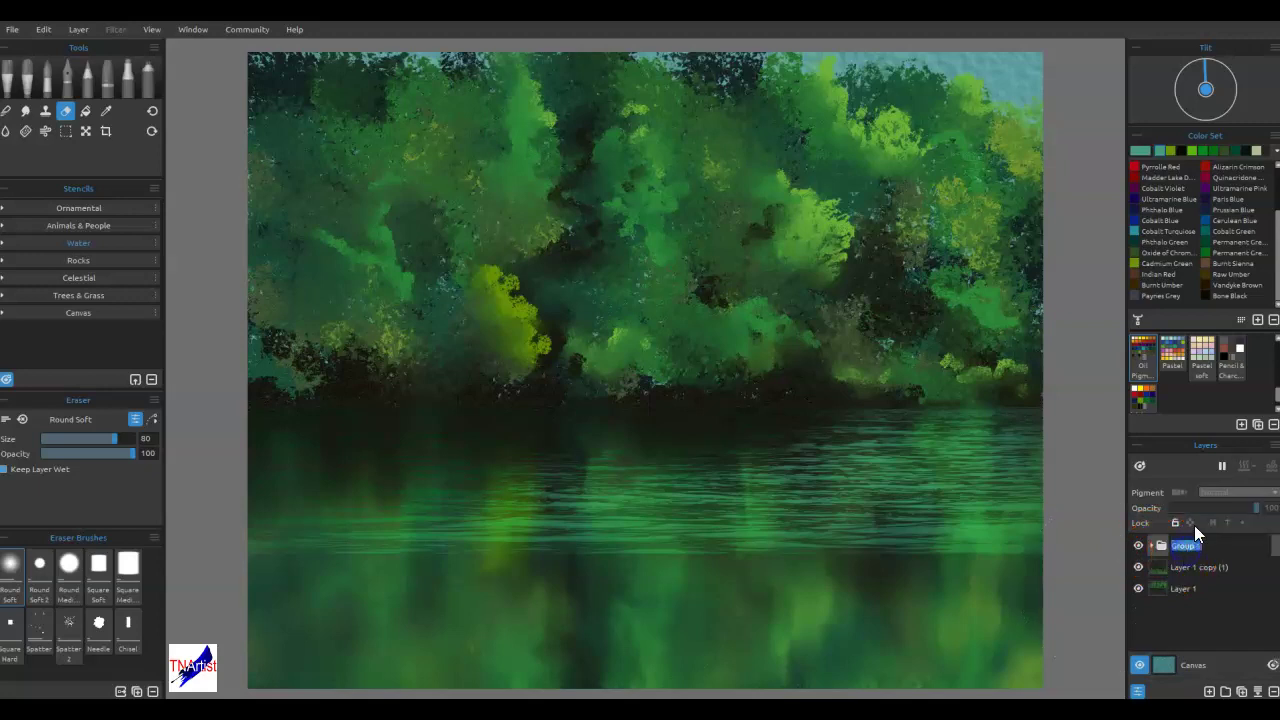
pyautogui.press('Return')
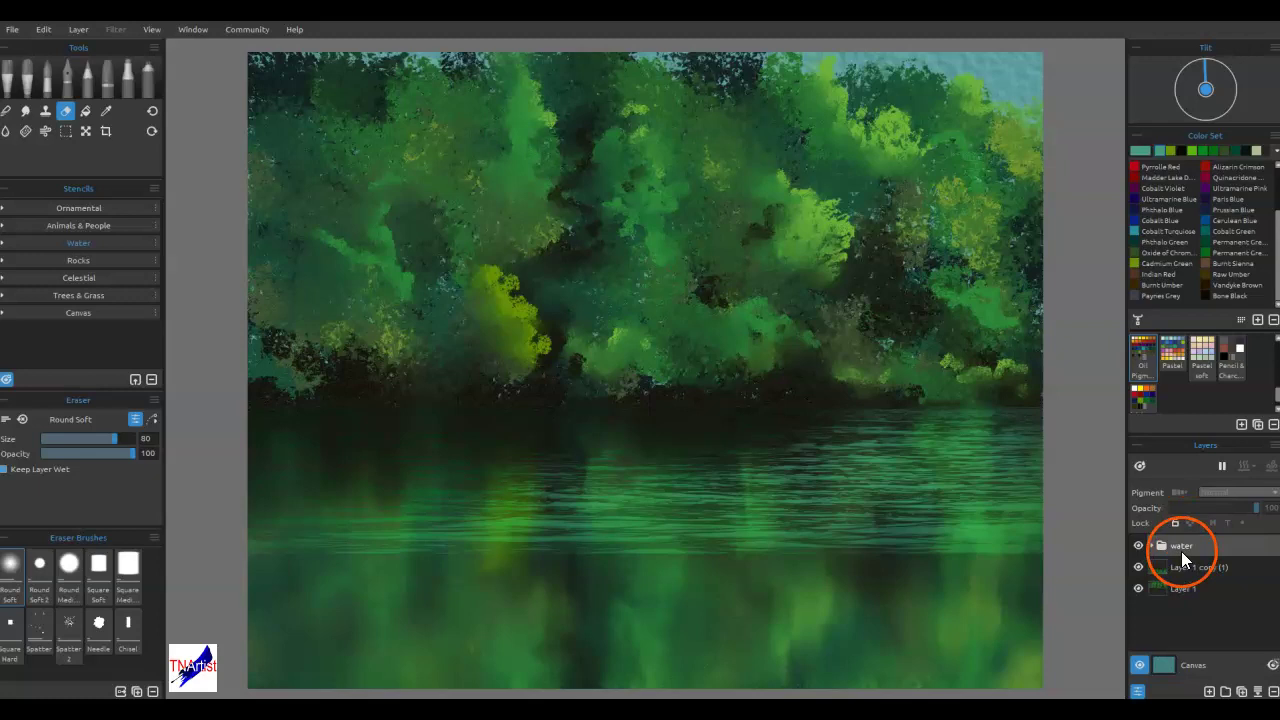
# - Add a new layer and place it above the water group, outside it
pyautogui.click(1210, 690)
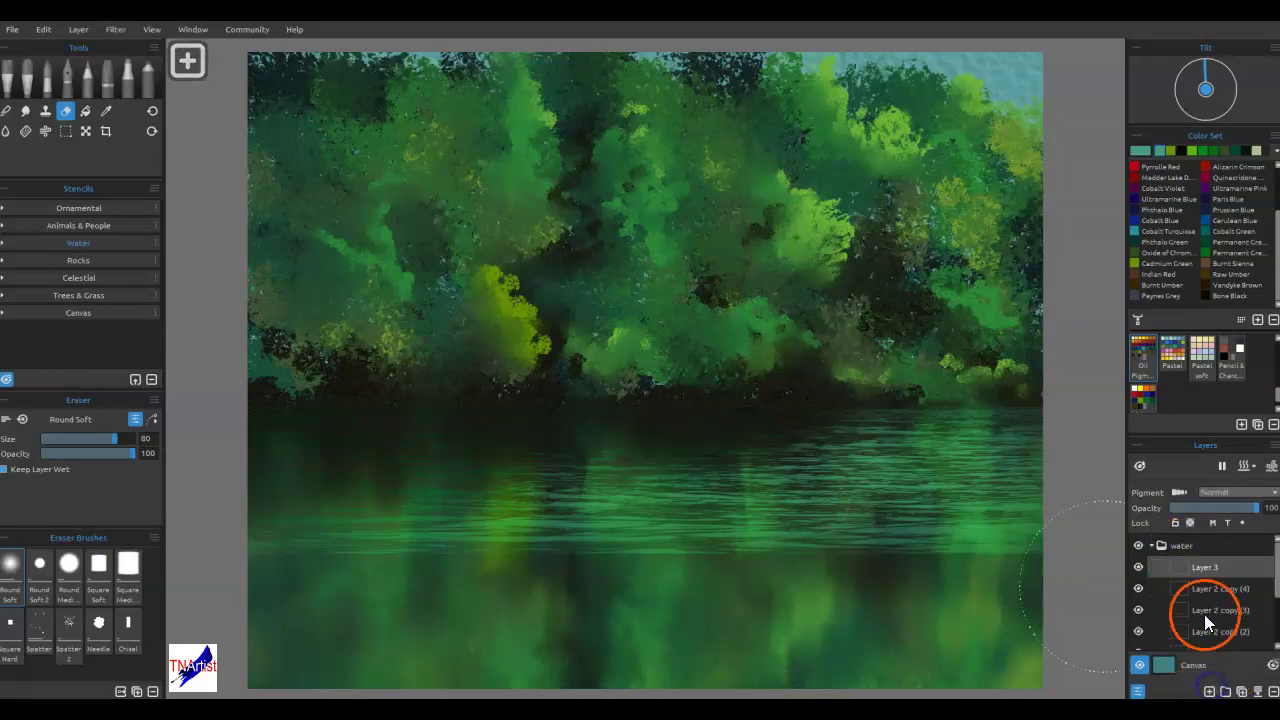
pyautogui.moveTo(1227, 571); pyautogui.dragTo(1230, 545)
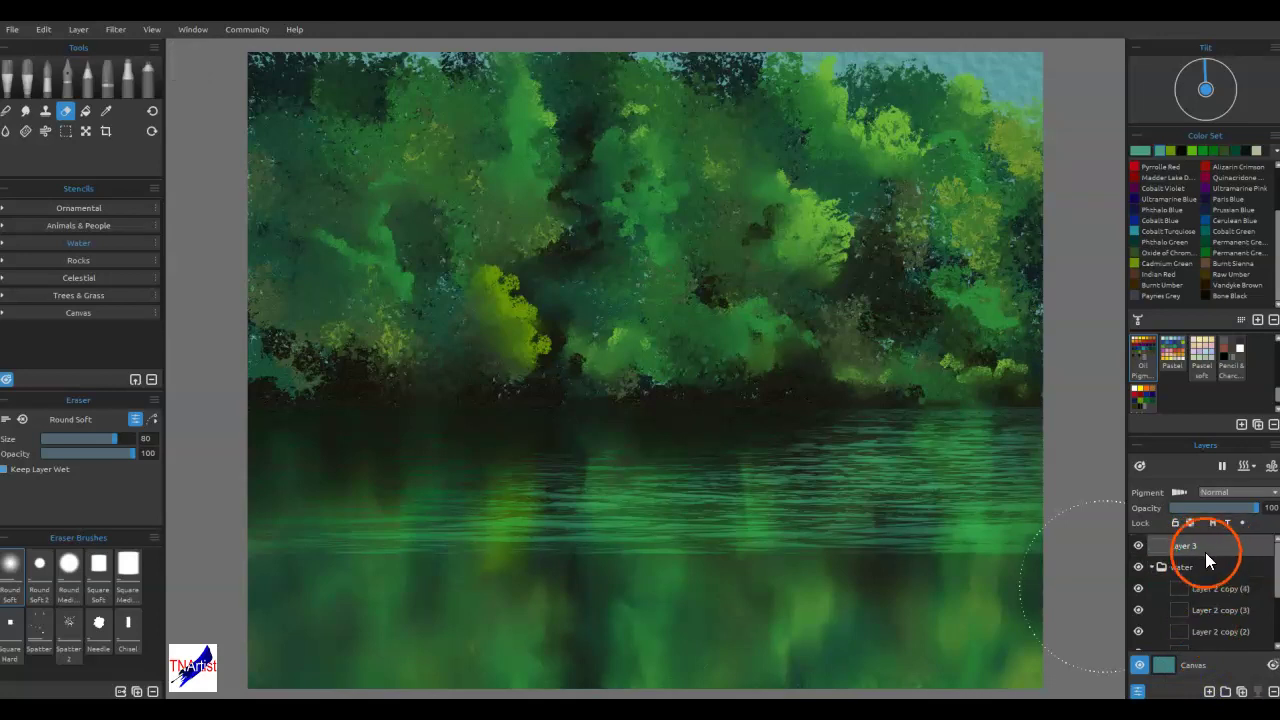
pyautogui.click(1177, 545)
pyautogui.moveTo(843, 592); pyautogui.dragTo(731, 574)
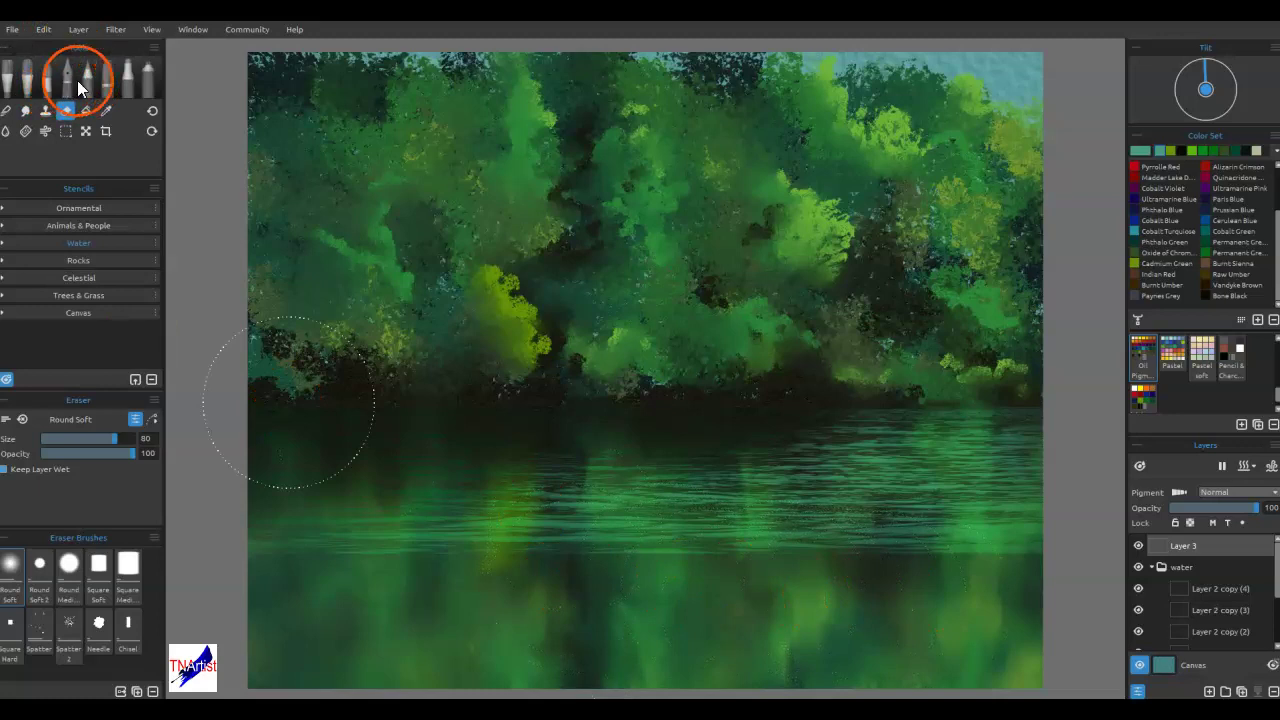
# - Draw a thin pale waterline across the lower edge of the ripples with the Bullet marker, size 10 and opacity 15
pyautogui.click(127, 77)
pyautogui.click(119, 493)
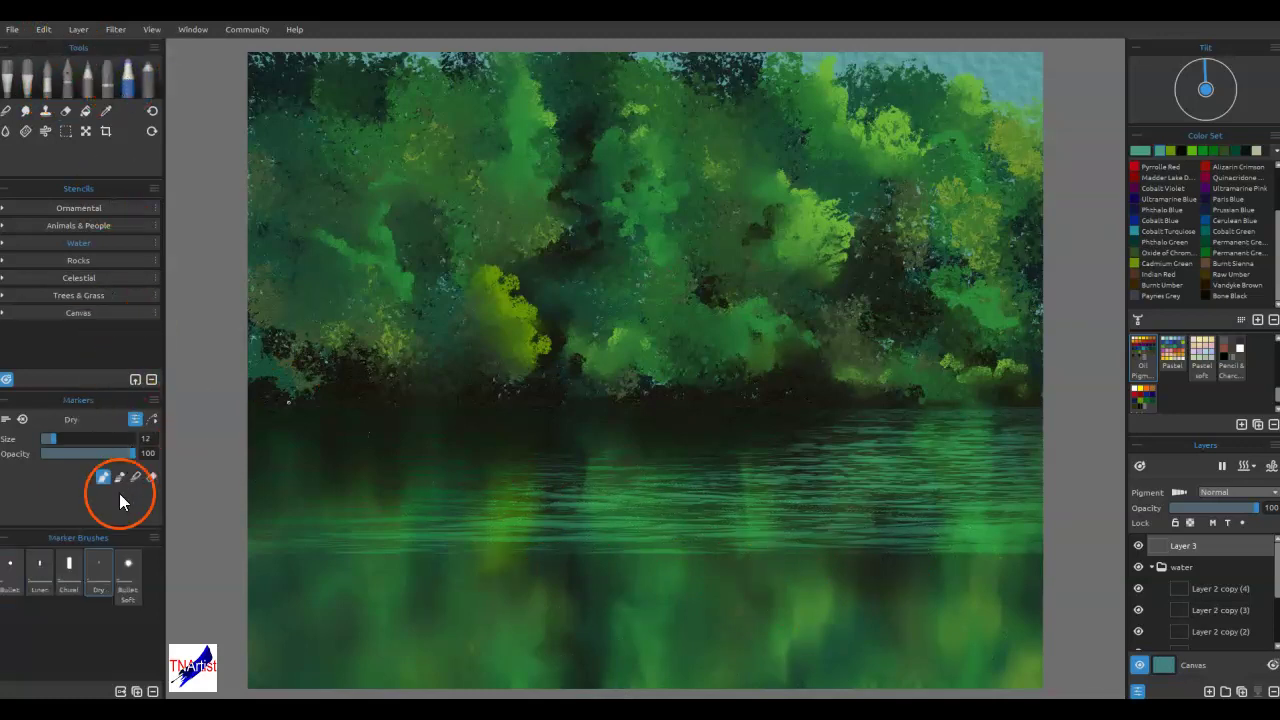
pyautogui.click(10, 572)
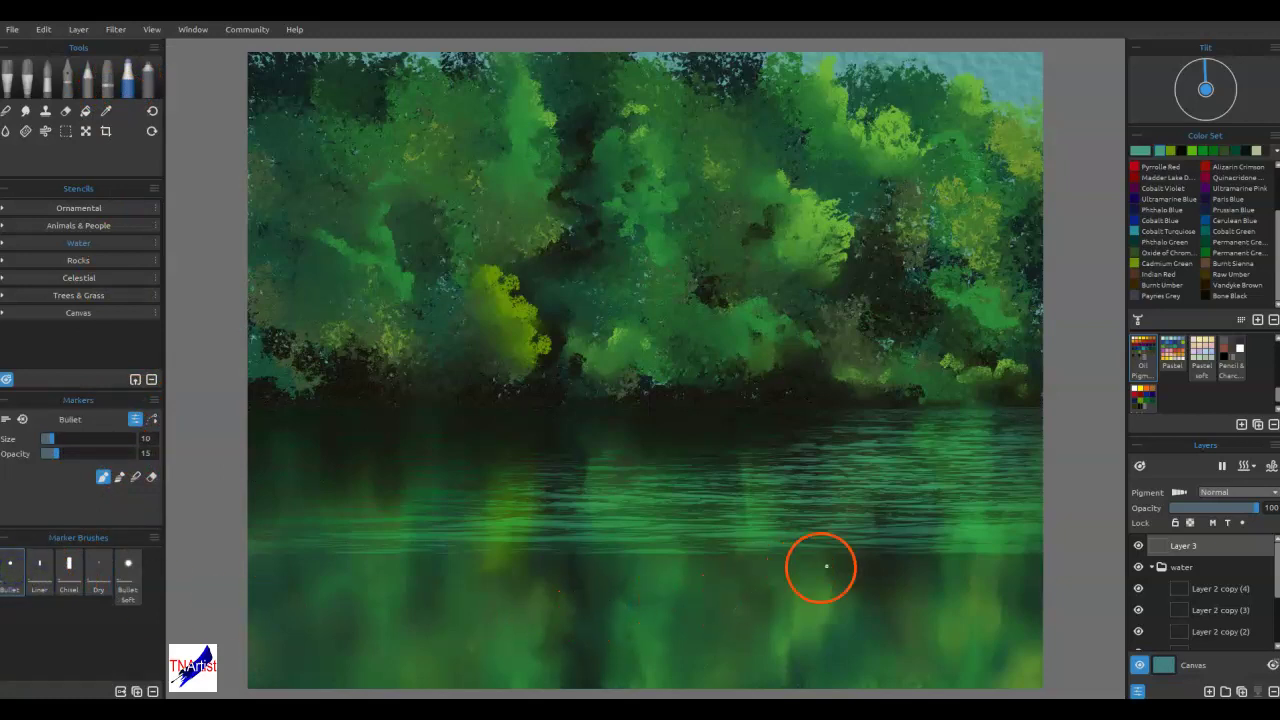
pyautogui.click(1256, 152)
pyautogui.moveTo(833, 614)
pyautogui.mouseDown()
pyautogui.moveTo(1013, 554)
pyautogui.moveTo(1044, 559)
pyautogui.moveTo(915, 555)
pyautogui.mouseUp()
pyautogui.moveTo(812, 460)
pyautogui.mouseDown()
pyautogui.moveTo(808, 449)
pyautogui.moveTo(886, 554)
pyautogui.moveTo(657, 555)
pyautogui.mouseUp()
pyautogui.moveTo(541, 553); pyautogui.dragTo(250, 555)
pyautogui.moveTo(872, 556); pyautogui.dragTo(904, 561)
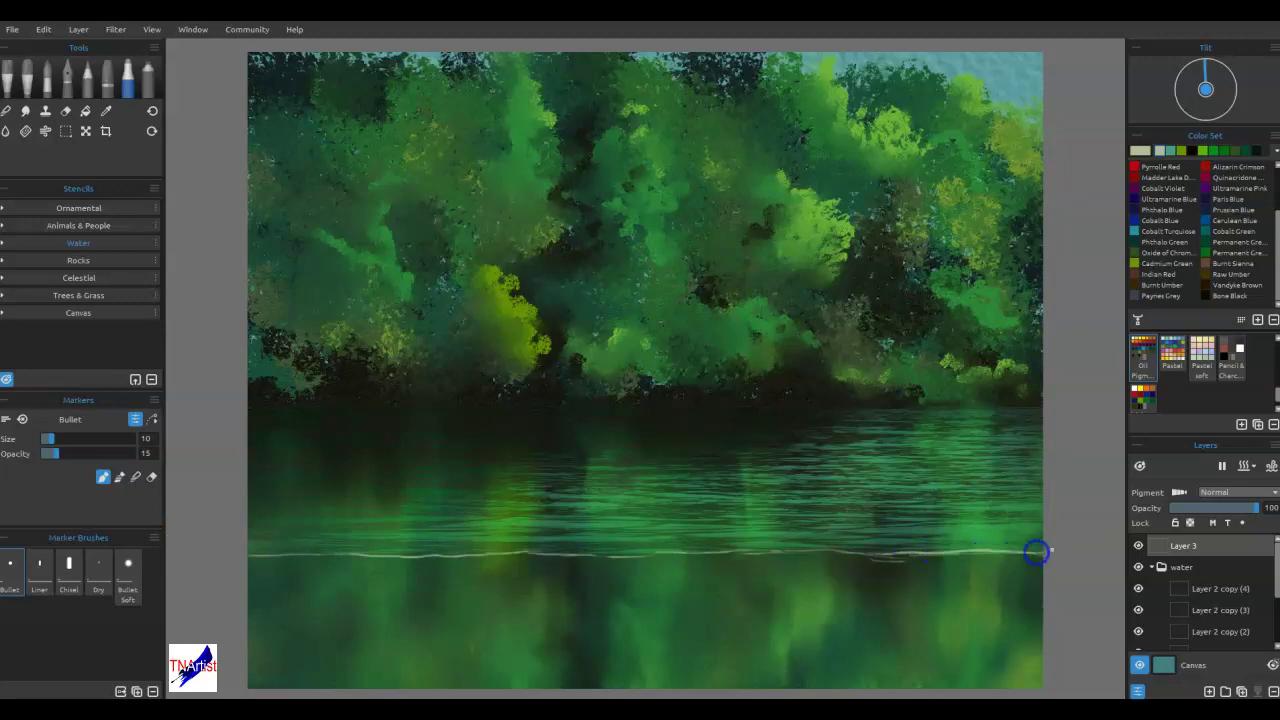
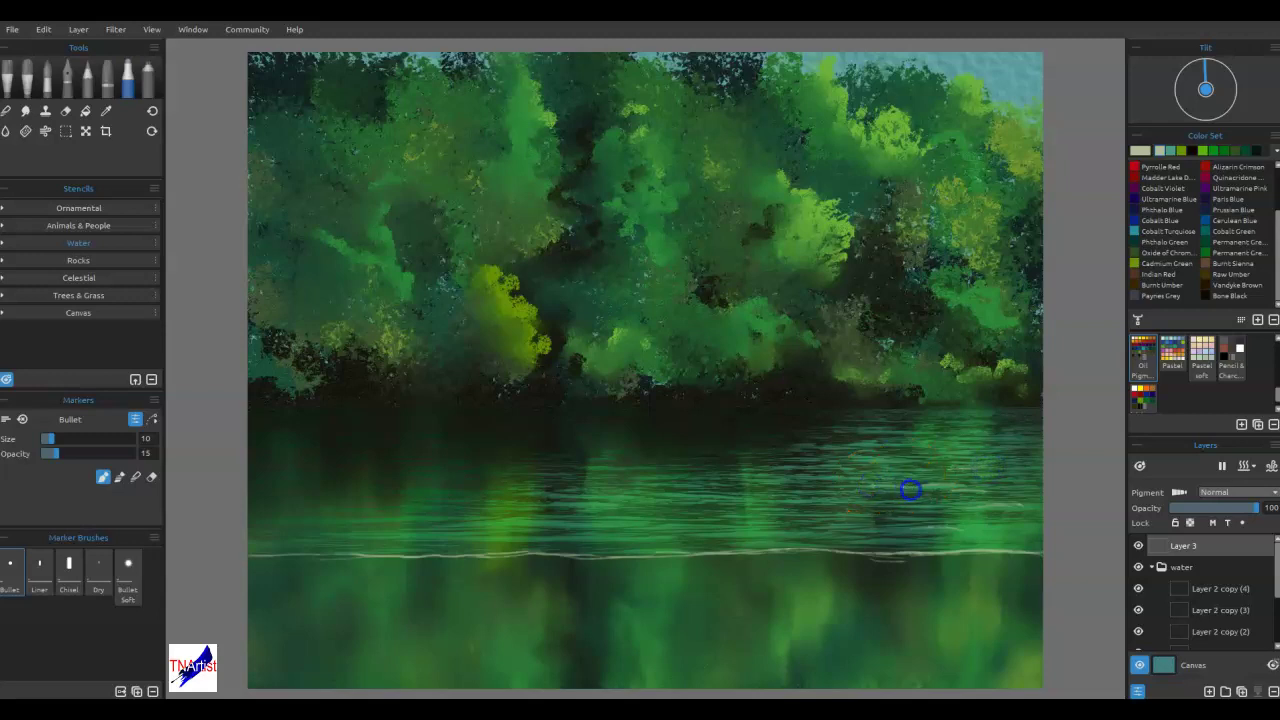
# - Paint short pale highlight strokes among the ripples above the waterline on Layer 3
pyautogui.moveTo(761, 534); pyautogui.dragTo(764, 533)
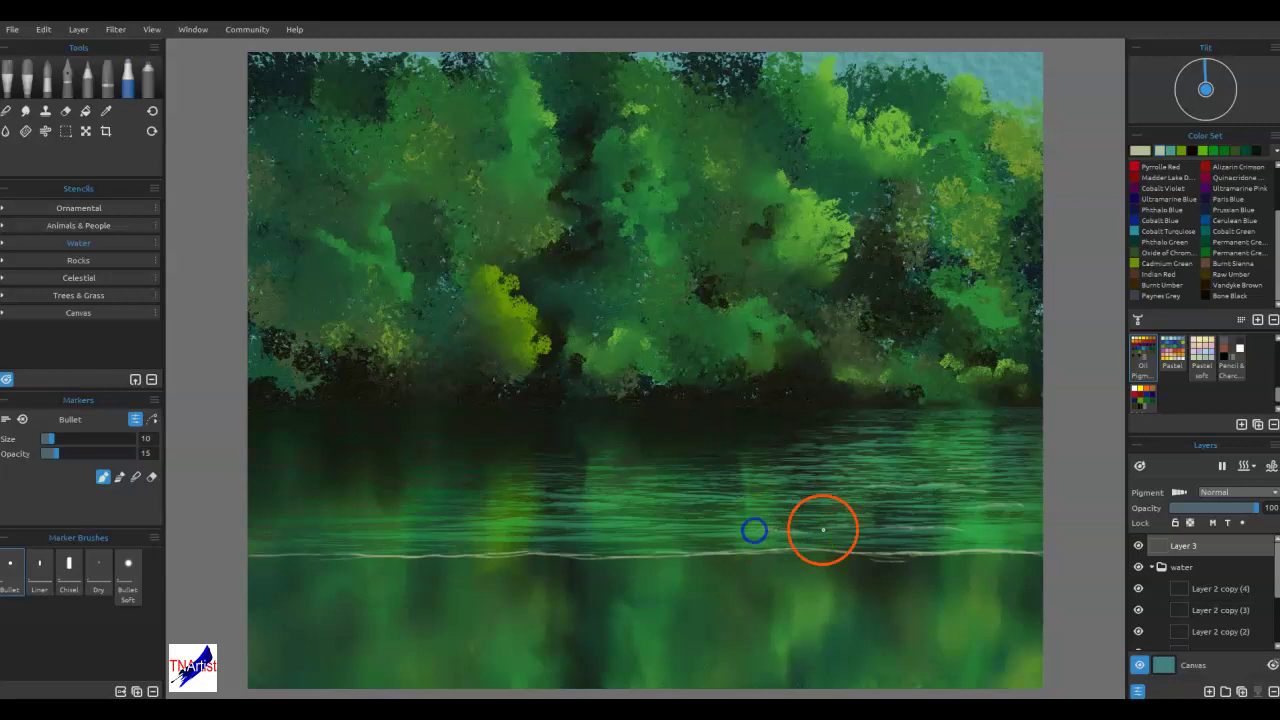
pyautogui.moveTo(764, 543); pyautogui.dragTo(789, 544)
pyautogui.moveTo(905, 530)
pyautogui.mouseDown()
pyautogui.moveTo(1017, 541)
pyautogui.moveTo(952, 527)
pyautogui.moveTo(988, 532)
pyautogui.mouseUp()
pyautogui.moveTo(598, 529); pyautogui.dragTo(607, 521)
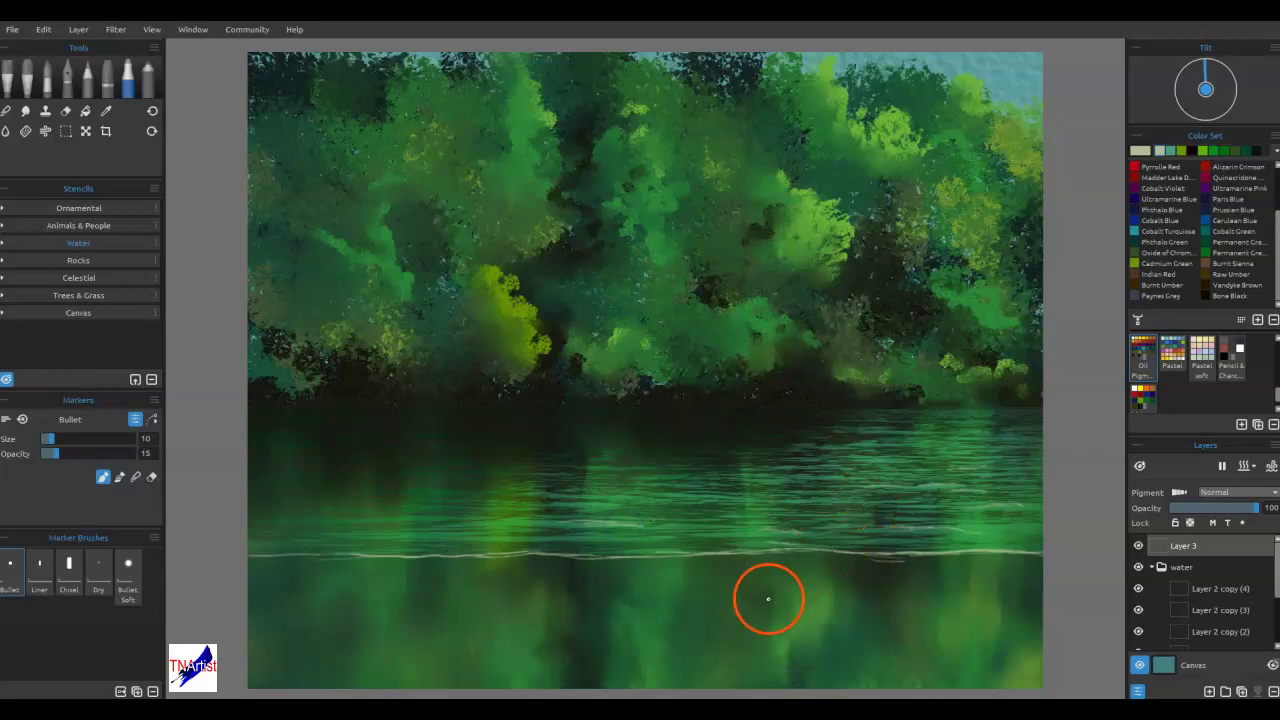
# - Collapse the water group, duplicate Layer 1 copy (1), and rotate the duplicate reflection by about 5.7° in a transform
pyautogui.click(1152, 567)
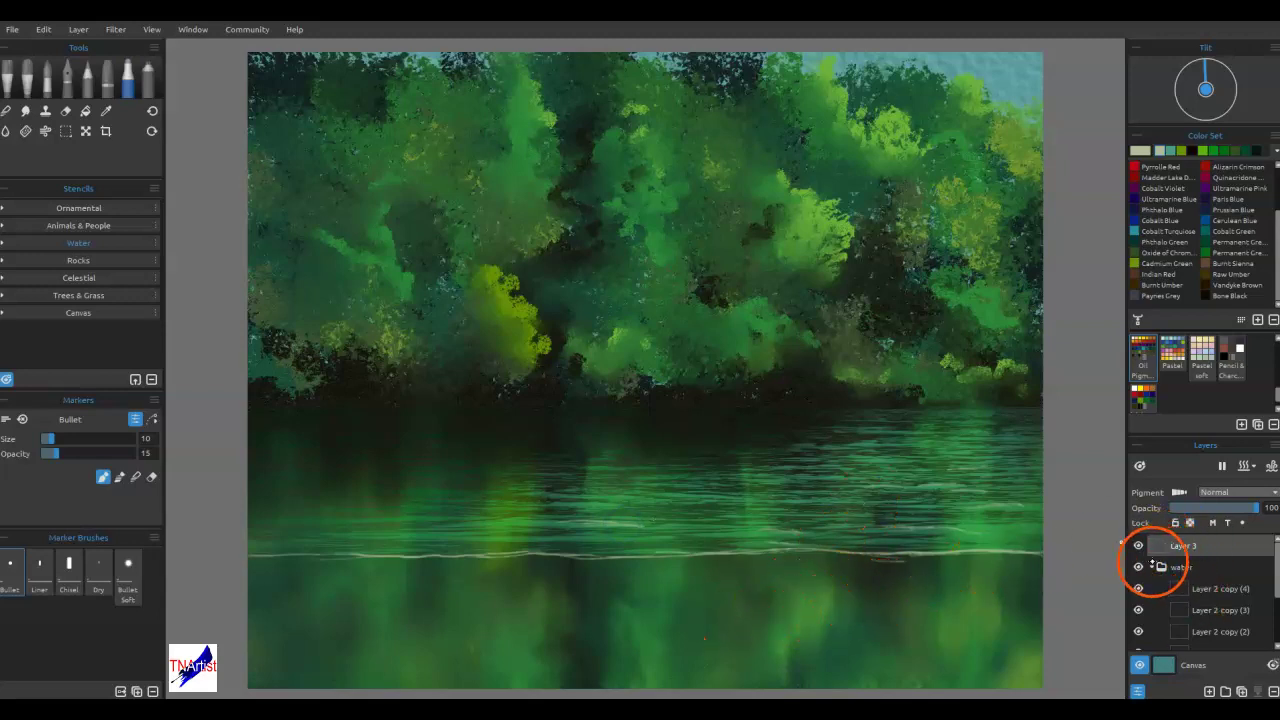
pyautogui.click(1192, 589)
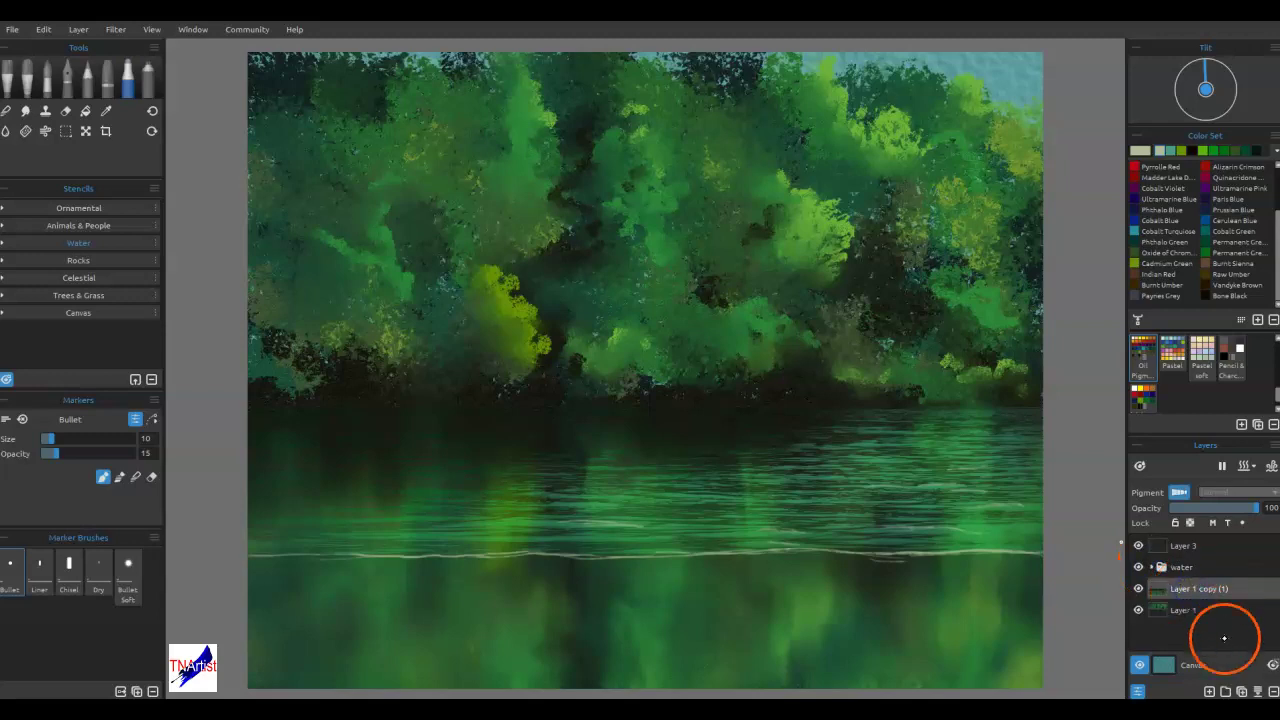
pyautogui.click(1241, 691)
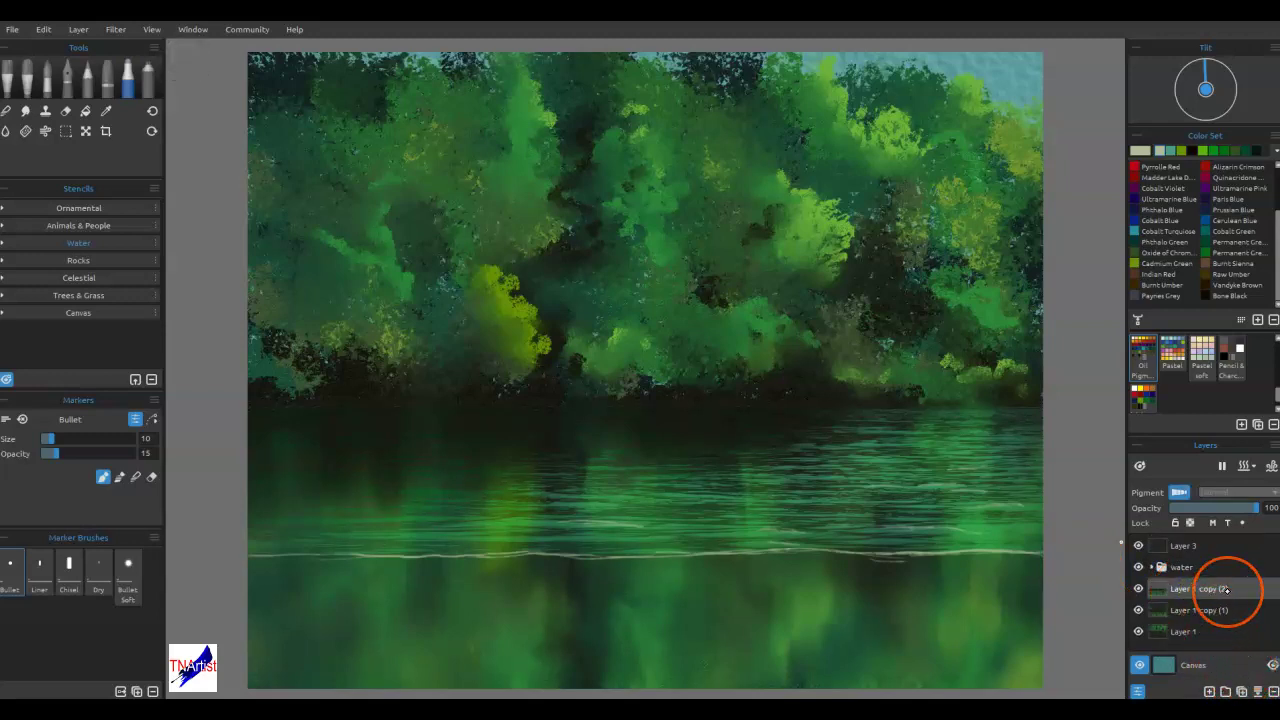
pyautogui.hotkey('ctrl', 't')
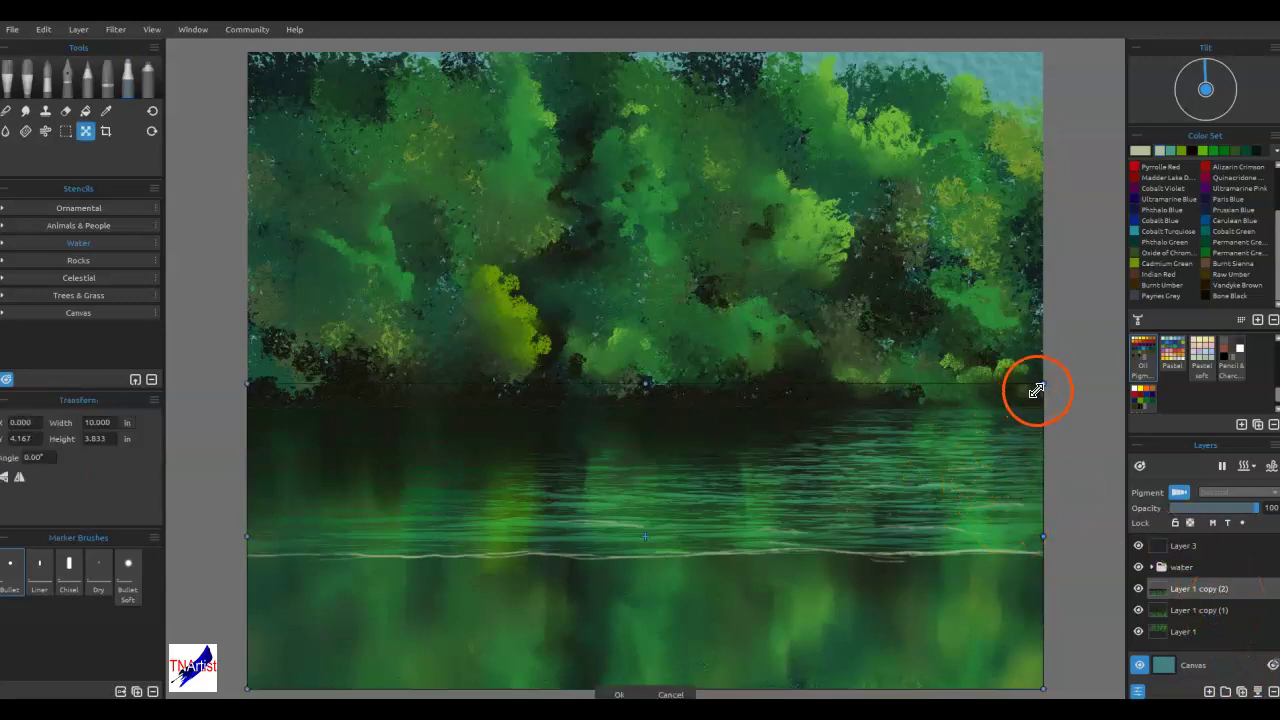
pyautogui.moveTo(1047, 366); pyautogui.dragTo(1081, 401)
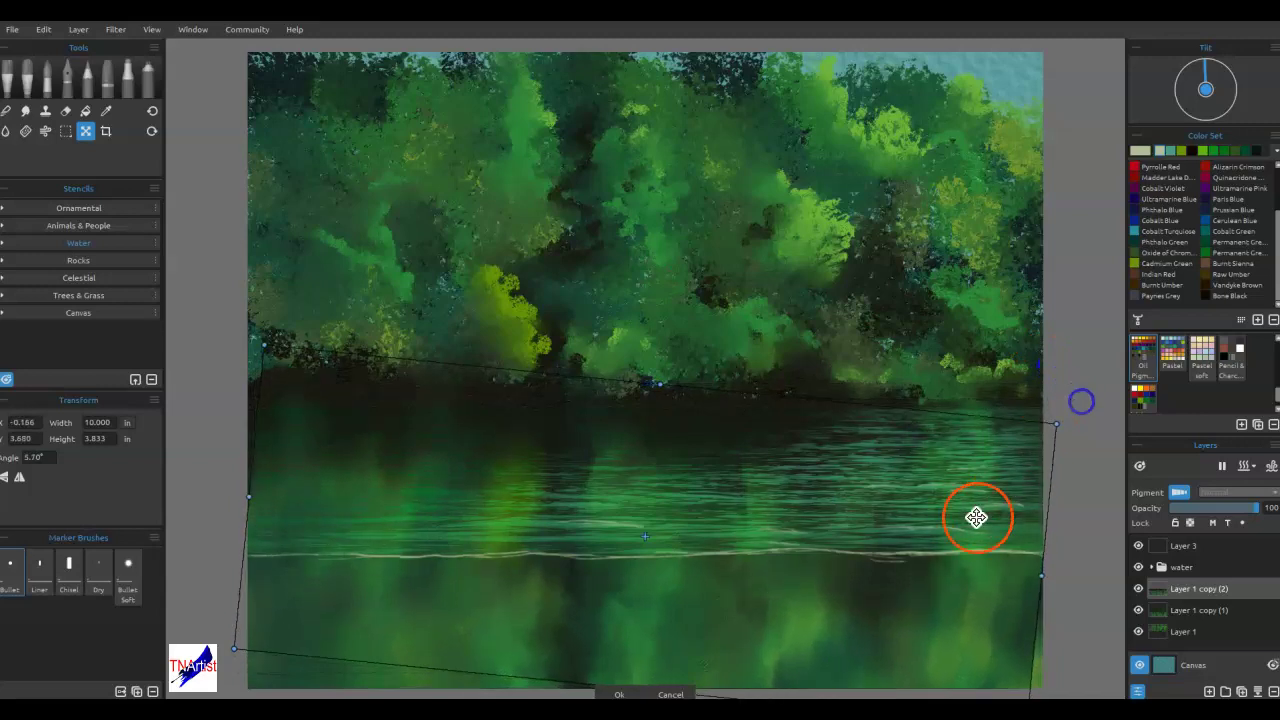
# - Transform Layer 1 copy (2) to a 17.13° angle, about 10.504 in wide and 5.561 in high, and apply it
pyautogui.scroll(-2, 1040, 318)
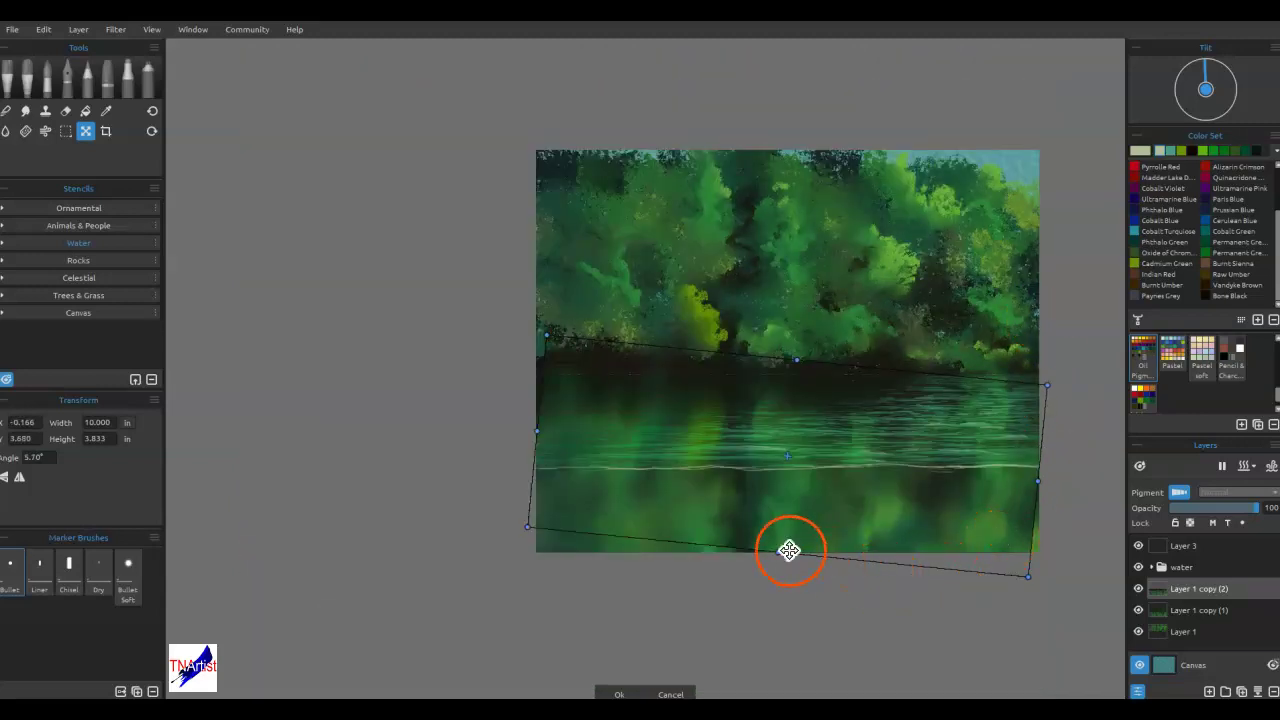
pyautogui.moveTo(779, 551); pyautogui.dragTo(778, 581)
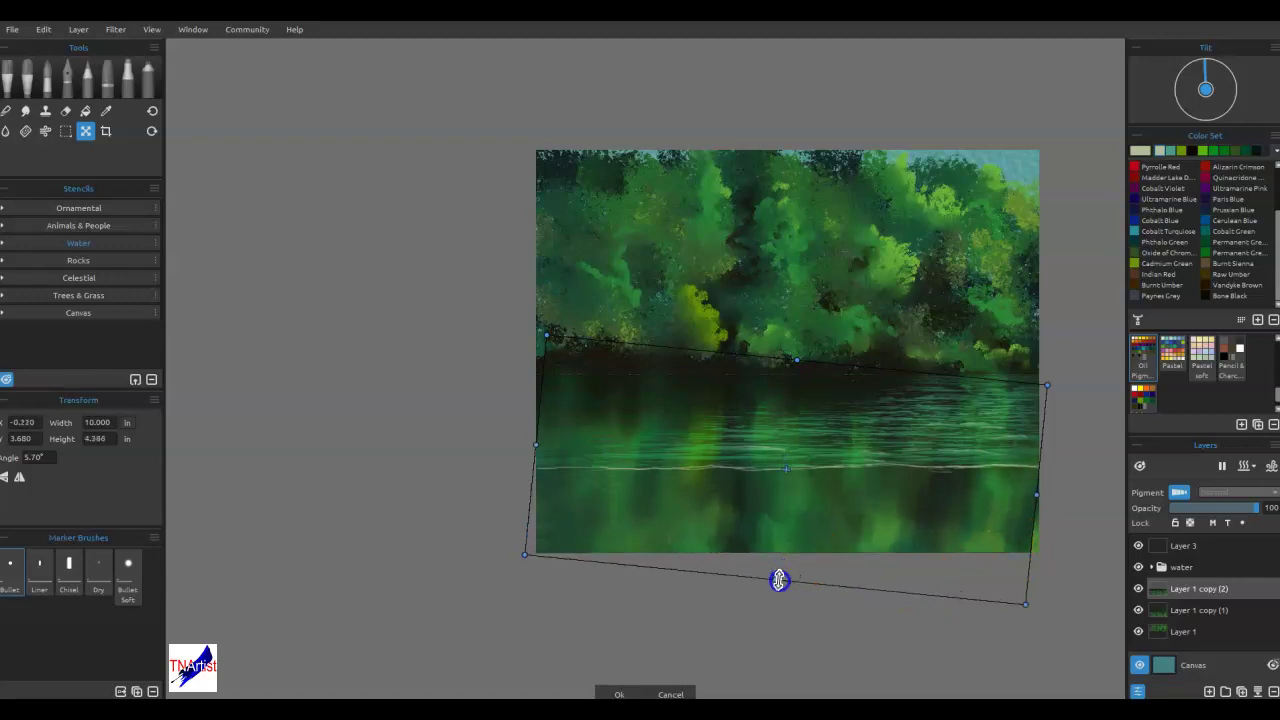
pyautogui.moveTo(1034, 497); pyautogui.dragTo(1044, 503)
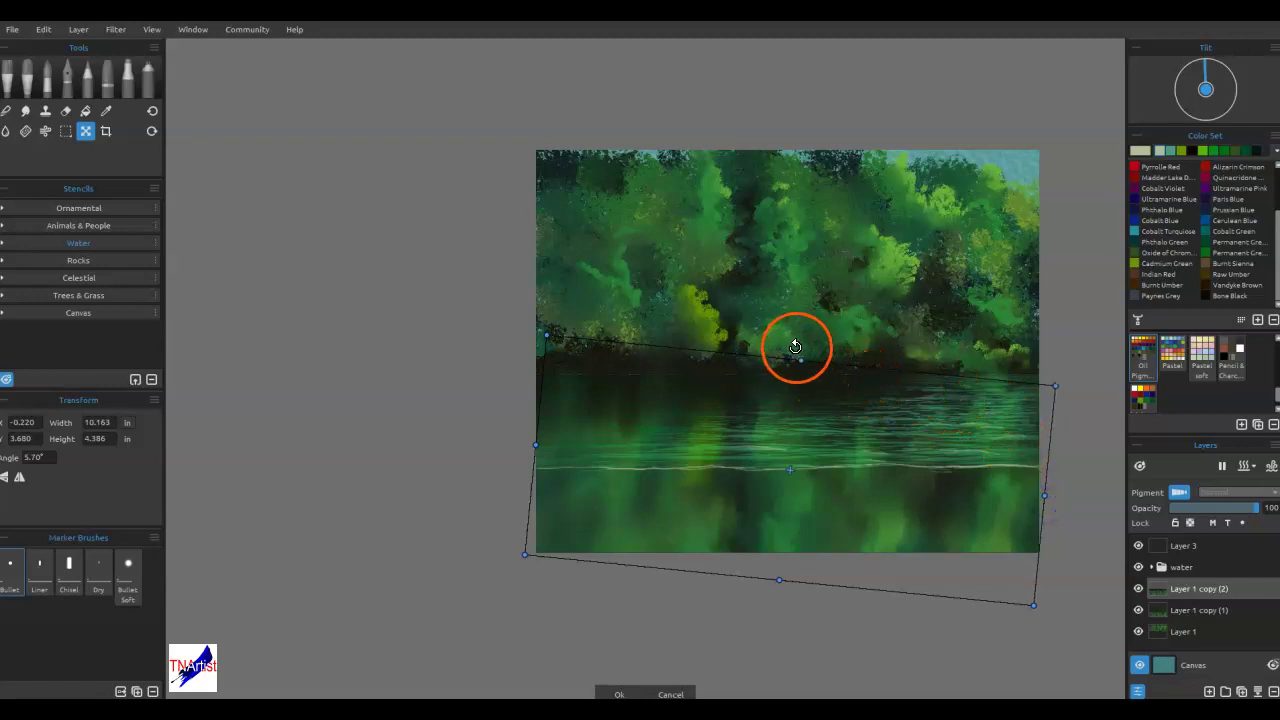
pyautogui.moveTo(794, 346); pyautogui.dragTo(819, 352)
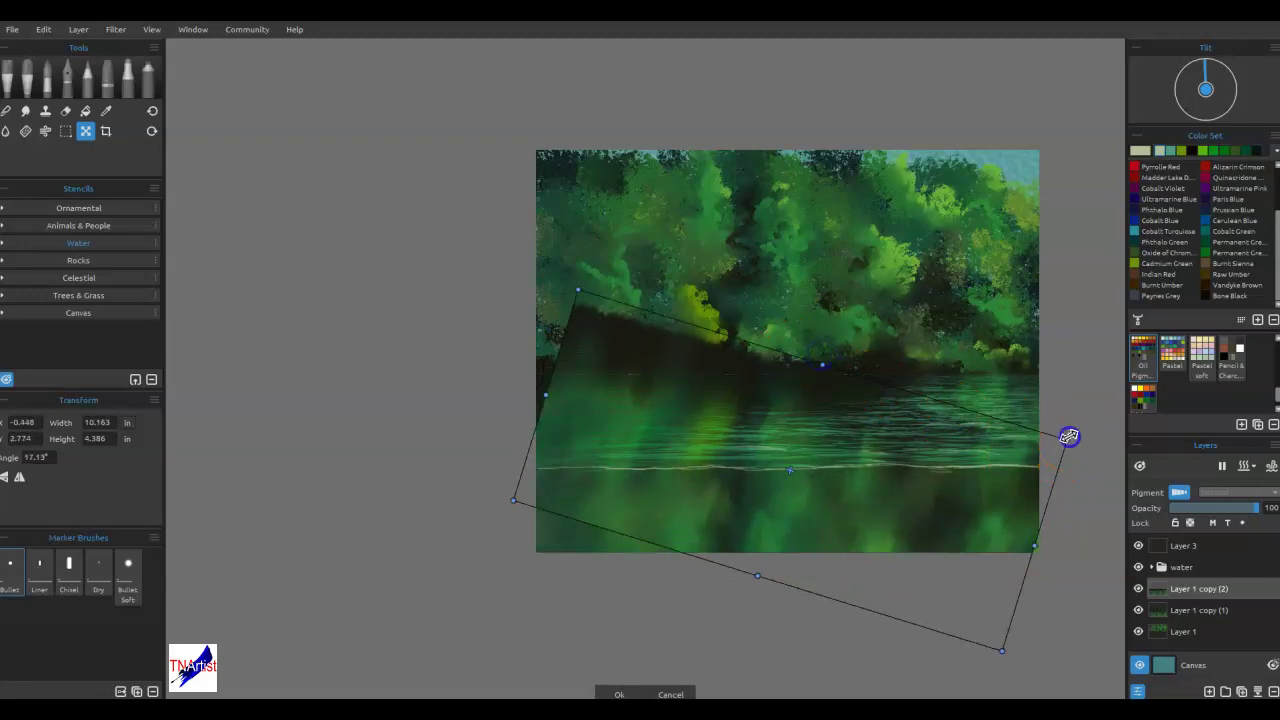
pyautogui.moveTo(1069, 437); pyautogui.dragTo(1083, 443)
pyautogui.moveTo(766, 578); pyautogui.dragTo(732, 628)
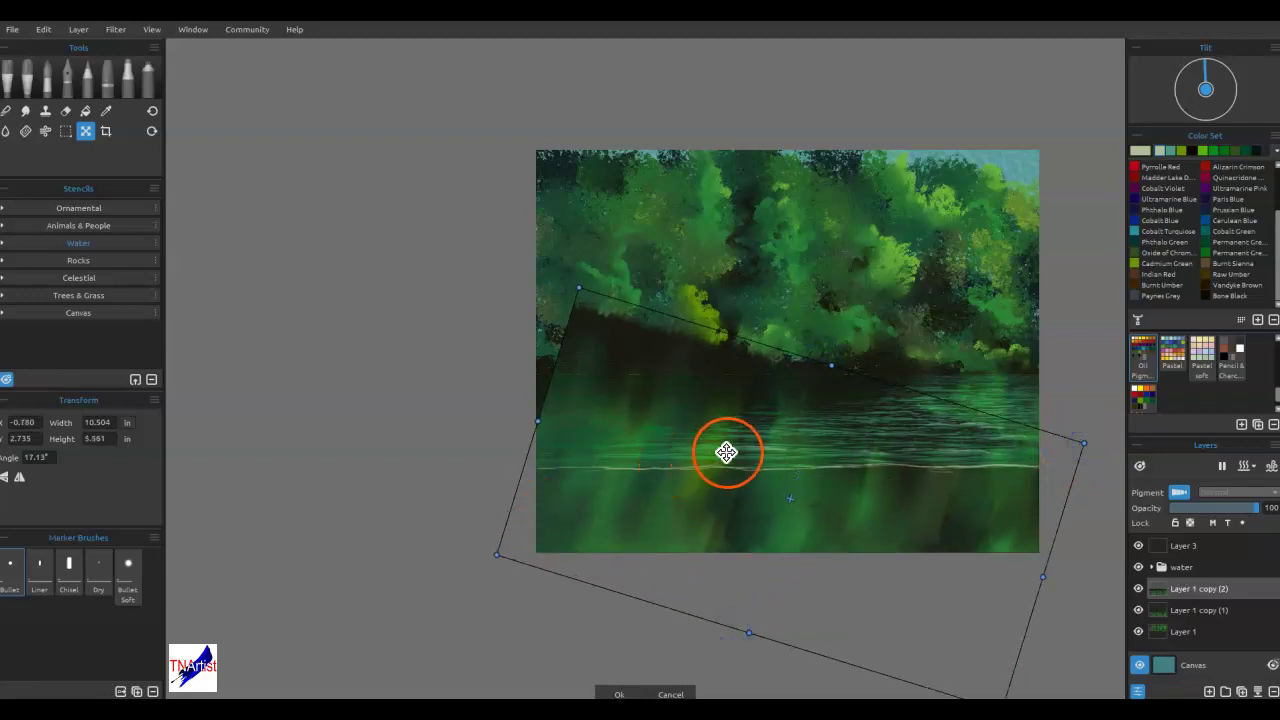
pyautogui.press('Return')
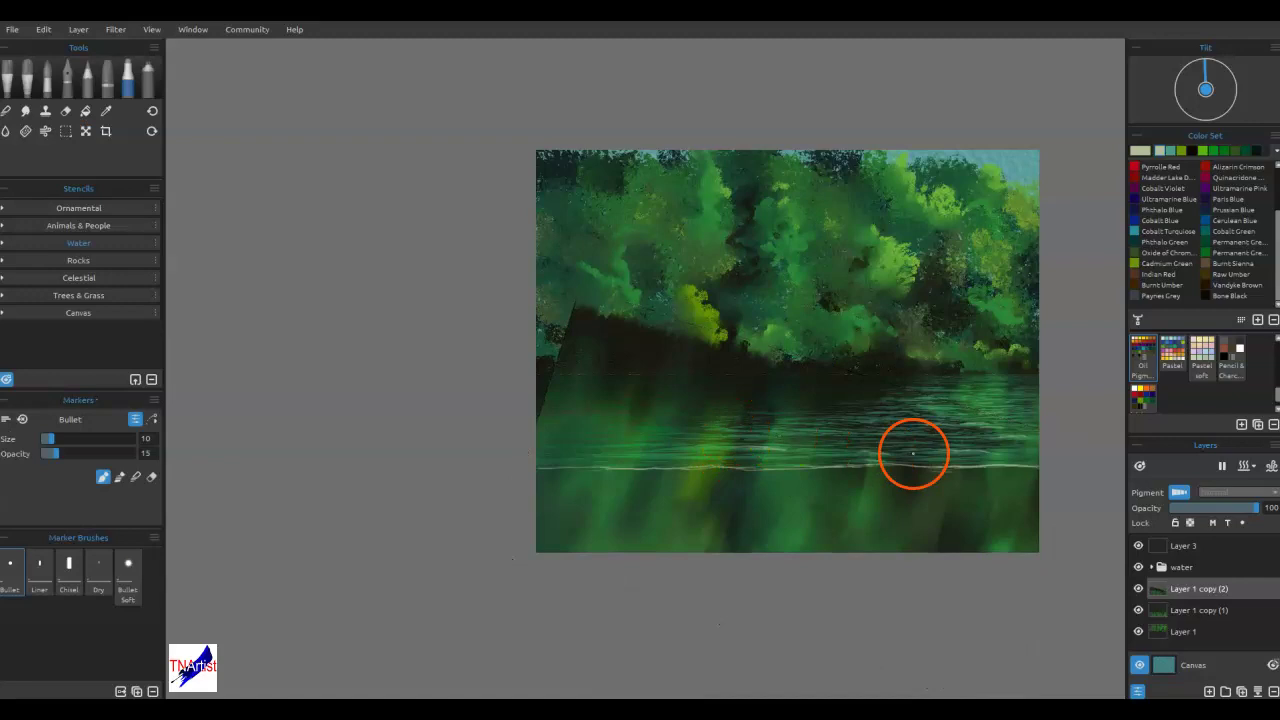
# - Lasso the area above the white waterline on Layer 1 copy (2), erase its contents, and deselect
pyautogui.click(62, 131)
pyautogui.click(52, 421)
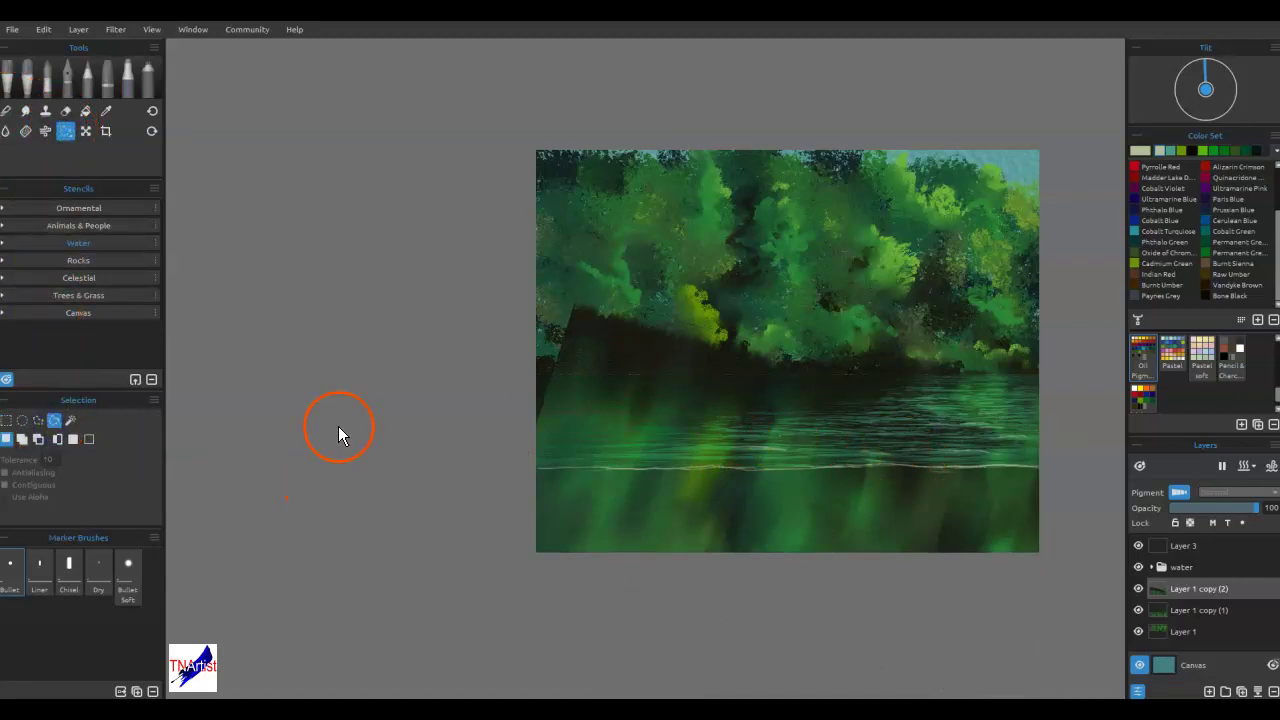
pyautogui.moveTo(529, 468); pyautogui.dragTo(848, 474)
pyautogui.moveTo(1076, 452)
pyautogui.mouseDown()
pyautogui.moveTo(303, 417)
pyautogui.moveTo(375, 593)
pyautogui.mouseUp()
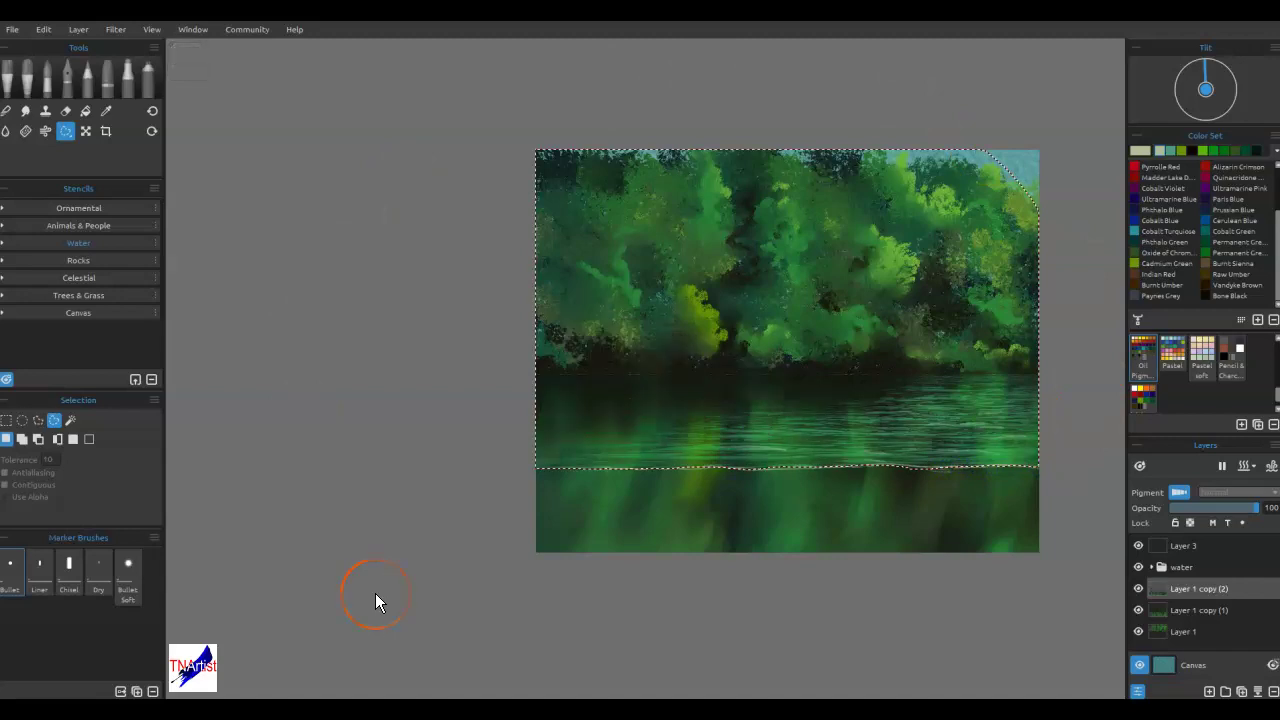
pyautogui.hotkey('ctrl', 'd')
# - Apply a midtone Color Balance with cyan–red at about -93 and magenta–green at about -56, also adjusting yellow–blue
pyautogui.click(116, 29)
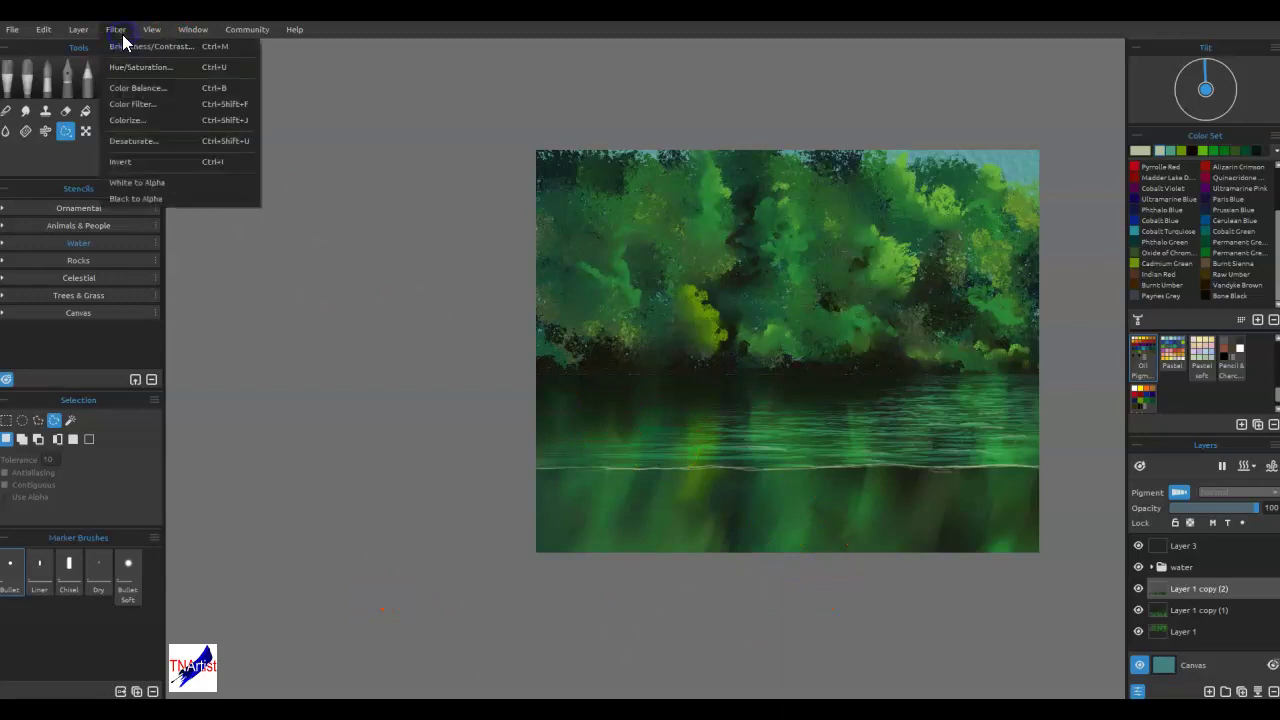
pyautogui.click(137, 88)
pyautogui.moveTo(613, 332)
pyautogui.mouseDown()
pyautogui.moveTo(619, 311)
pyautogui.moveTo(597, 311)
pyautogui.moveTo(623, 313)
pyautogui.mouseUp()
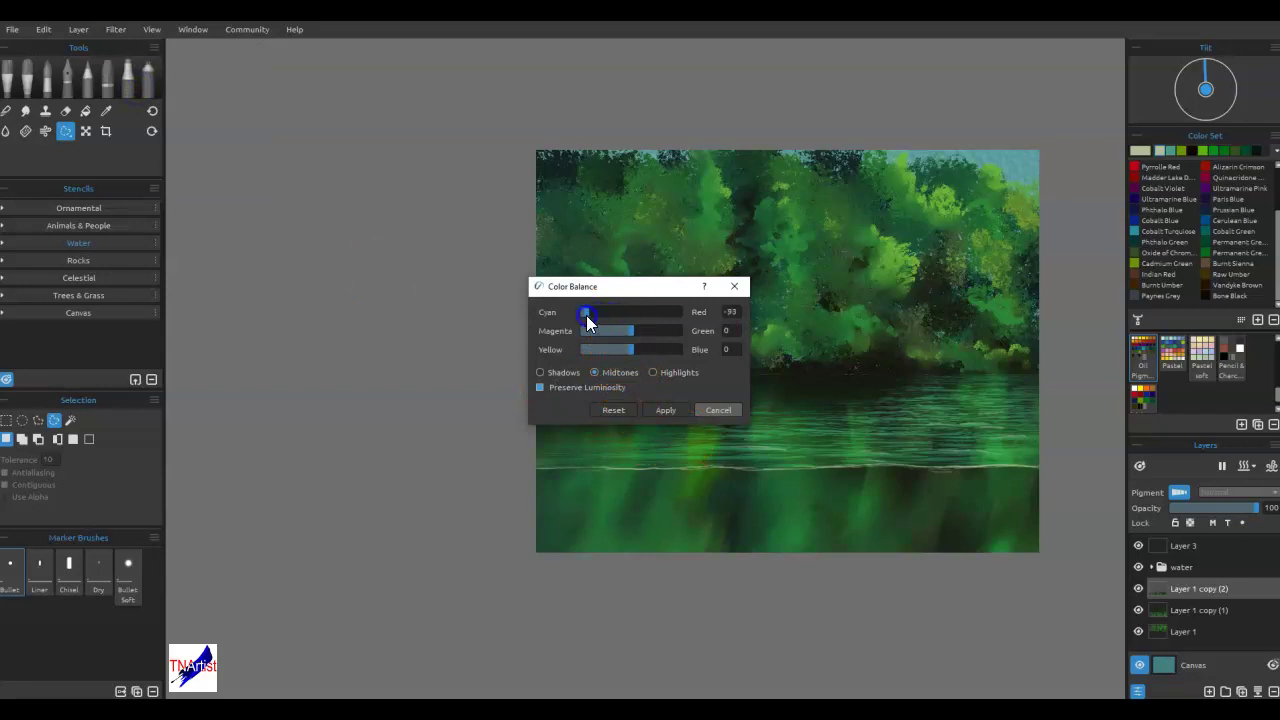
pyautogui.click(629, 332)
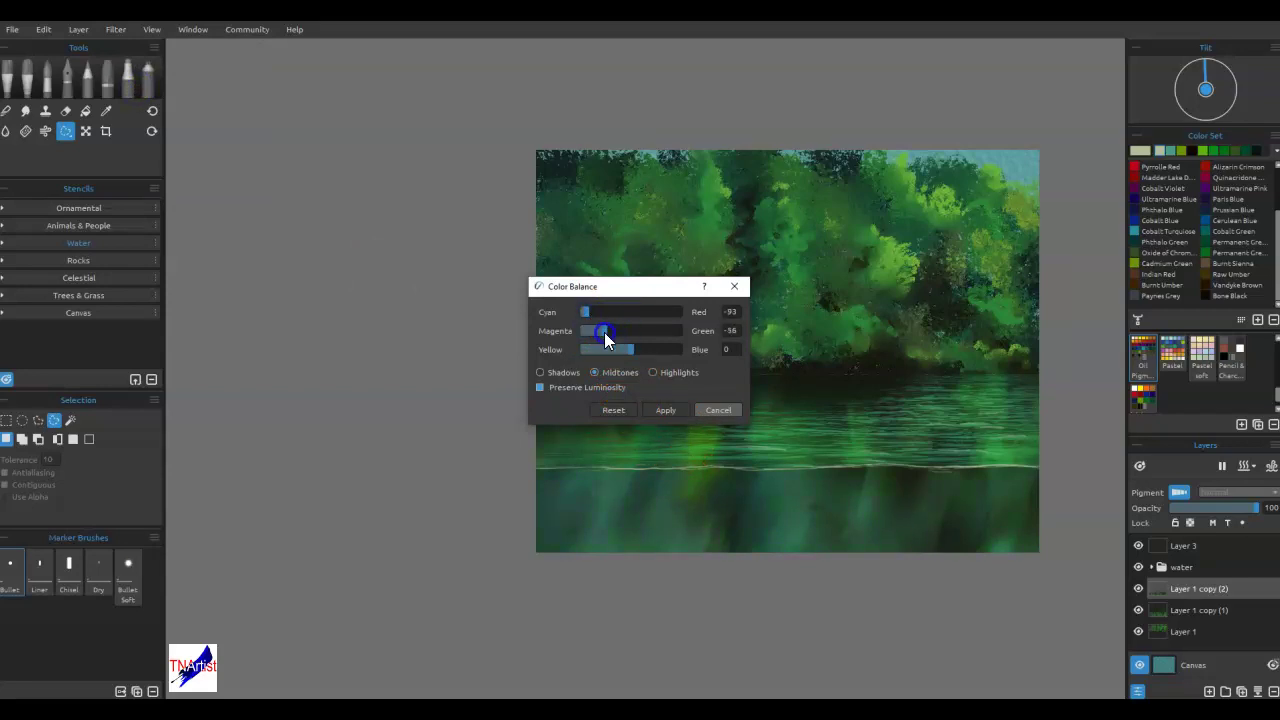
pyautogui.moveTo(616, 349); pyautogui.dragTo(605, 350)
pyautogui.click(698, 397)
pyautogui.click(676, 411)
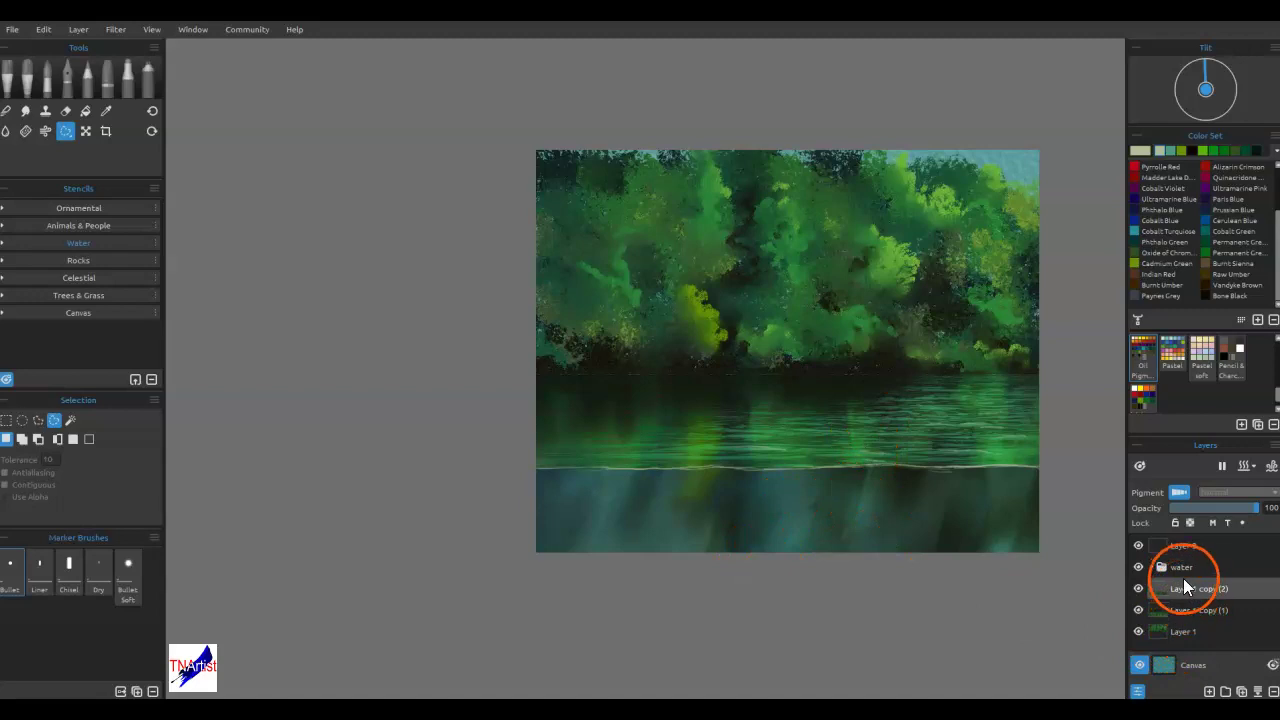
# - Lock the layer's transparency and airbrush teal over the underwater area with the Spray brush at size 60
pyautogui.click(1190, 523)
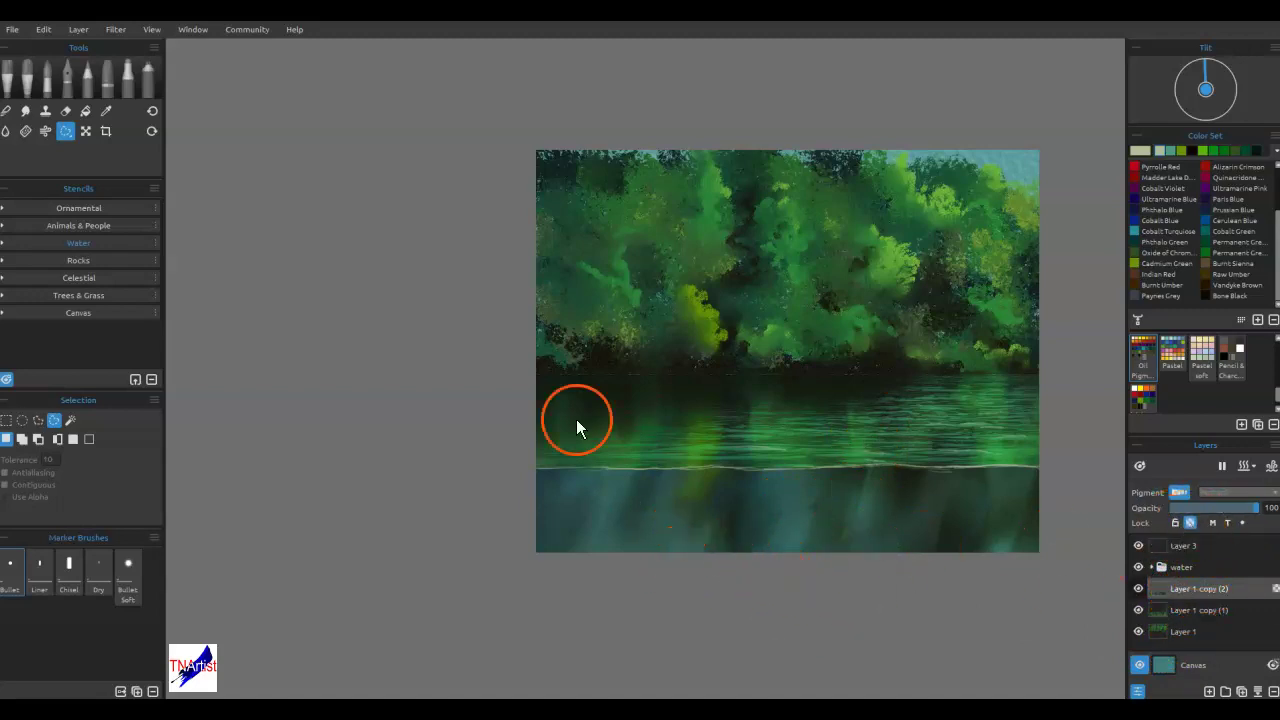
pyautogui.click(150, 80)
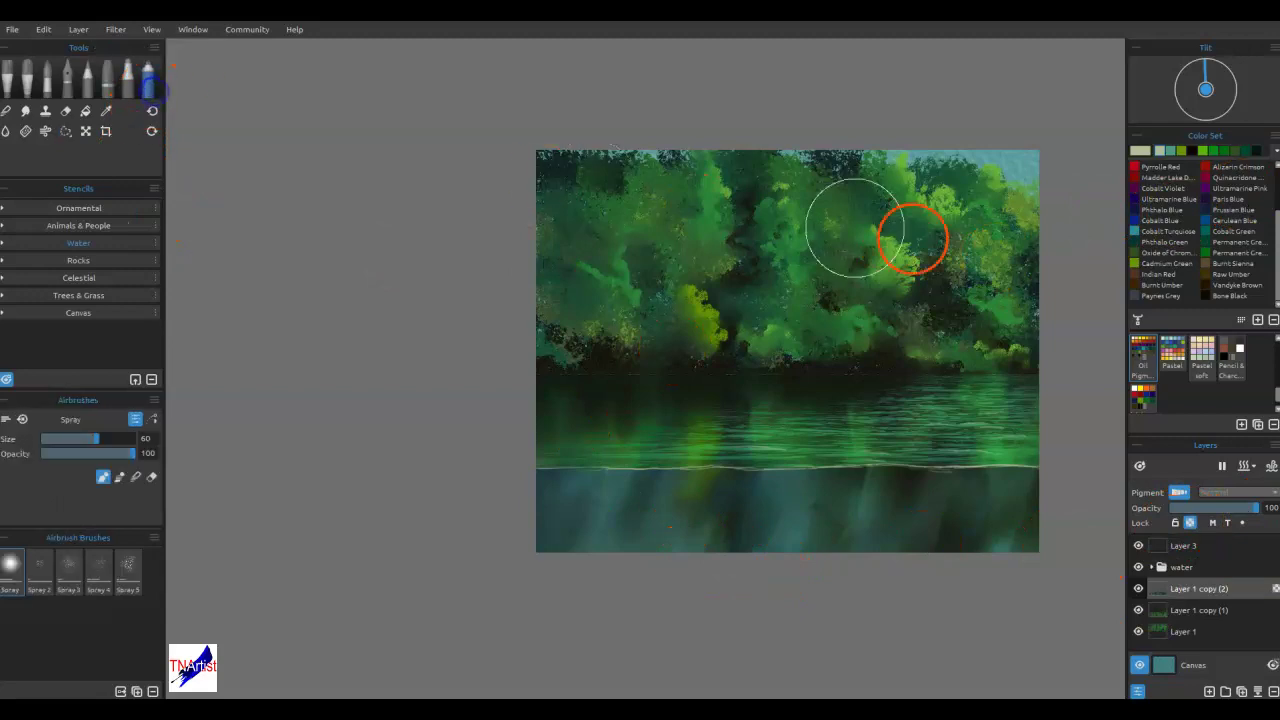
pyautogui.click(1171, 151)
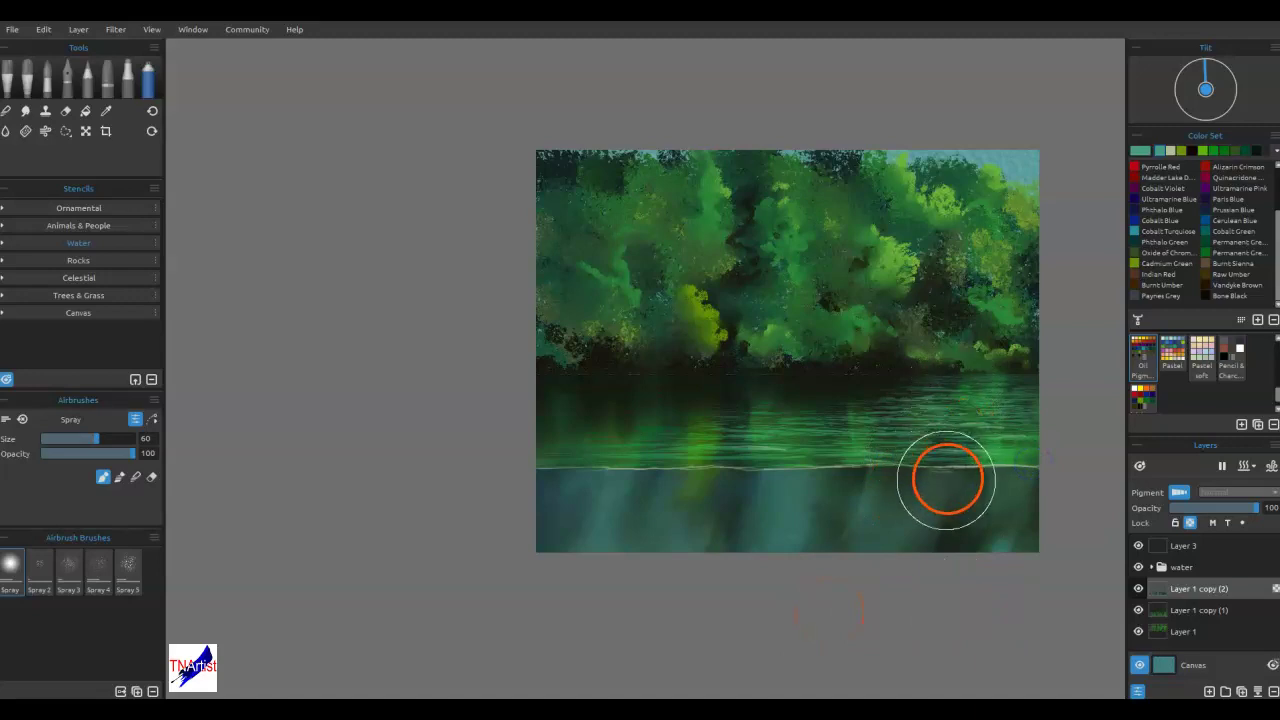
pyautogui.moveTo(946, 490)
pyautogui.mouseDown()
pyautogui.moveTo(808, 526)
pyautogui.moveTo(605, 519)
pyautogui.moveTo(864, 513)
pyautogui.moveTo(970, 483)
pyautogui.moveTo(992, 450)
pyautogui.mouseUp()
pyautogui.scroll(2, 992, 450)
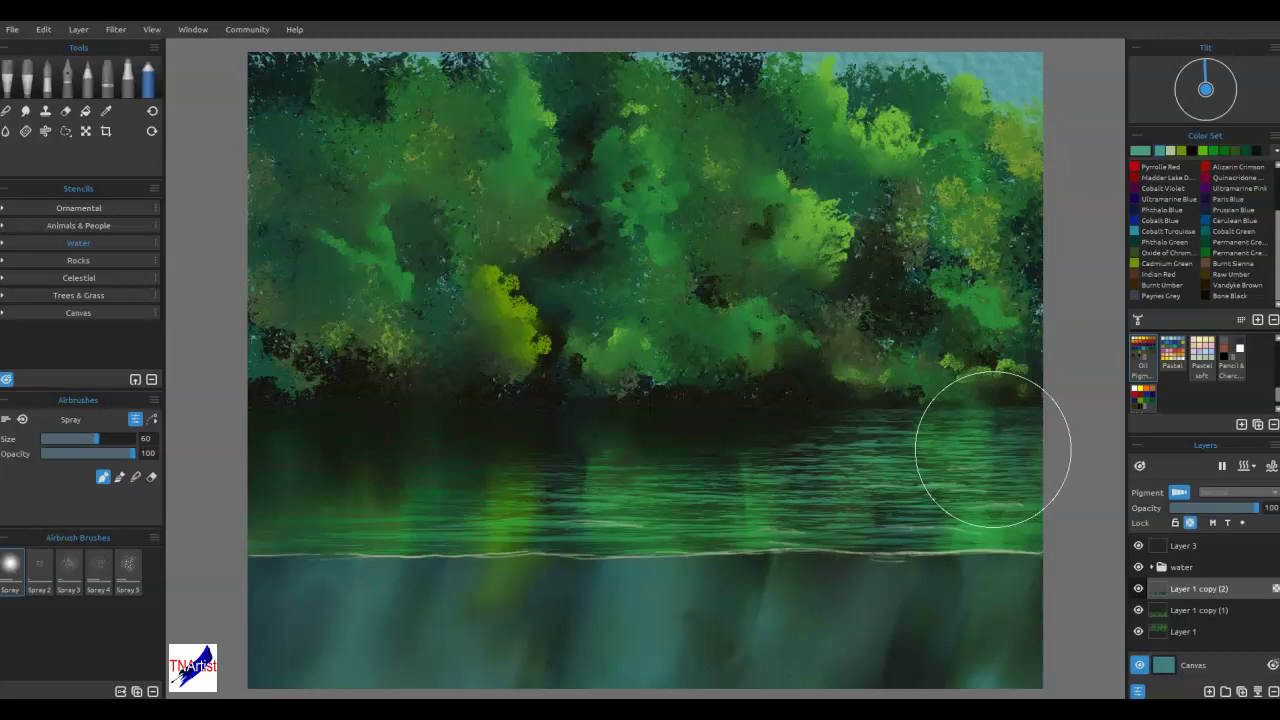
pyautogui.moveTo(992, 450)
pyautogui.mouseDown()
pyautogui.moveTo(684, 582)
pyautogui.moveTo(907, 522)
pyautogui.moveTo(822, 468)
pyautogui.moveTo(975, 479)
pyautogui.moveTo(841, 459)
pyautogui.moveTo(896, 456)
pyautogui.moveTo(680, 448)
pyautogui.moveTo(787, 482)
pyautogui.moveTo(947, 483)
pyautogui.moveTo(917, 480)
pyautogui.moveTo(947, 497)
pyautogui.moveTo(892, 512)
pyautogui.moveTo(836, 599)
pyautogui.moveTo(819, 598)
pyautogui.moveTo(859, 567)
pyautogui.moveTo(853, 583)
pyautogui.moveTo(853, 536)
pyautogui.moveTo(734, 564)
pyautogui.moveTo(756, 607)
pyautogui.moveTo(730, 604)
pyautogui.moveTo(760, 589)
pyautogui.moveTo(588, 607)
pyautogui.moveTo(689, 603)
pyautogui.moveTo(710, 568)
pyautogui.moveTo(706, 590)
pyautogui.moveTo(619, 628)
pyautogui.moveTo(683, 599)
pyautogui.moveTo(918, 583)
pyautogui.moveTo(794, 608)
pyautogui.moveTo(930, 567)
pyautogui.moveTo(937, 548)
pyautogui.moveTo(907, 567)
pyautogui.mouseUp()
# - Smooth the underwater area into soft slanted streaks with the Soft blend brush at size 25
pyautogui.press('b')
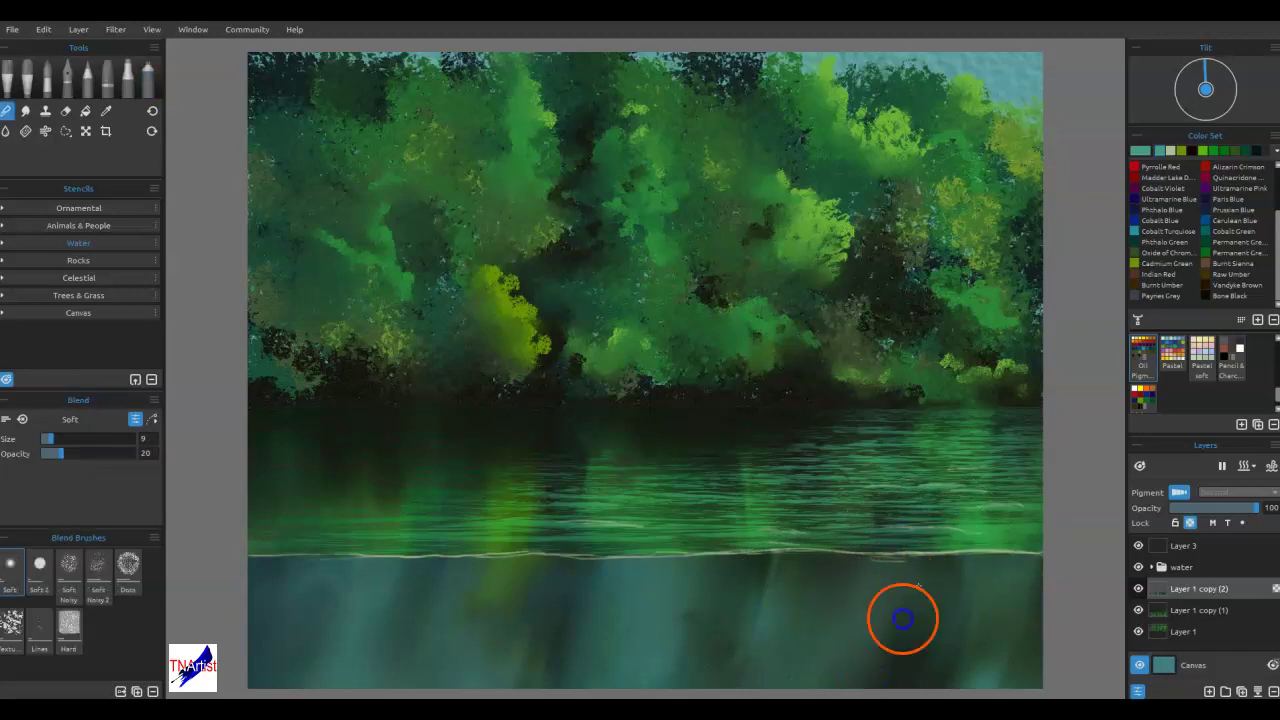
pyautogui.press(']')
pyautogui.press(']')
pyautogui.press(']')
pyautogui.press(']')
pyautogui.press(']')
pyautogui.press(']')
pyautogui.press(']')
pyautogui.press(']')
pyautogui.moveTo(897, 624)
pyautogui.mouseDown()
pyautogui.moveTo(924, 570)
pyautogui.moveTo(877, 692)
pyautogui.moveTo(888, 675)
pyautogui.moveTo(853, 692)
pyautogui.moveTo(829, 557)
pyautogui.mouseUp()
pyautogui.moveTo(770, 649); pyautogui.dragTo(753, 559)
pyautogui.moveTo(743, 671); pyautogui.dragTo(729, 575)
pyautogui.moveTo(574, 680); pyautogui.dragTo(614, 571)
pyautogui.moveTo(612, 572)
pyautogui.mouseDown()
pyautogui.moveTo(554, 606)
pyautogui.moveTo(495, 678)
pyautogui.mouseUp()
pyautogui.moveTo(488, 674)
pyautogui.mouseDown()
pyautogui.moveTo(480, 629)
pyautogui.moveTo(494, 575)
pyautogui.moveTo(439, 592)
pyautogui.moveTo(361, 656)
pyautogui.mouseUp()
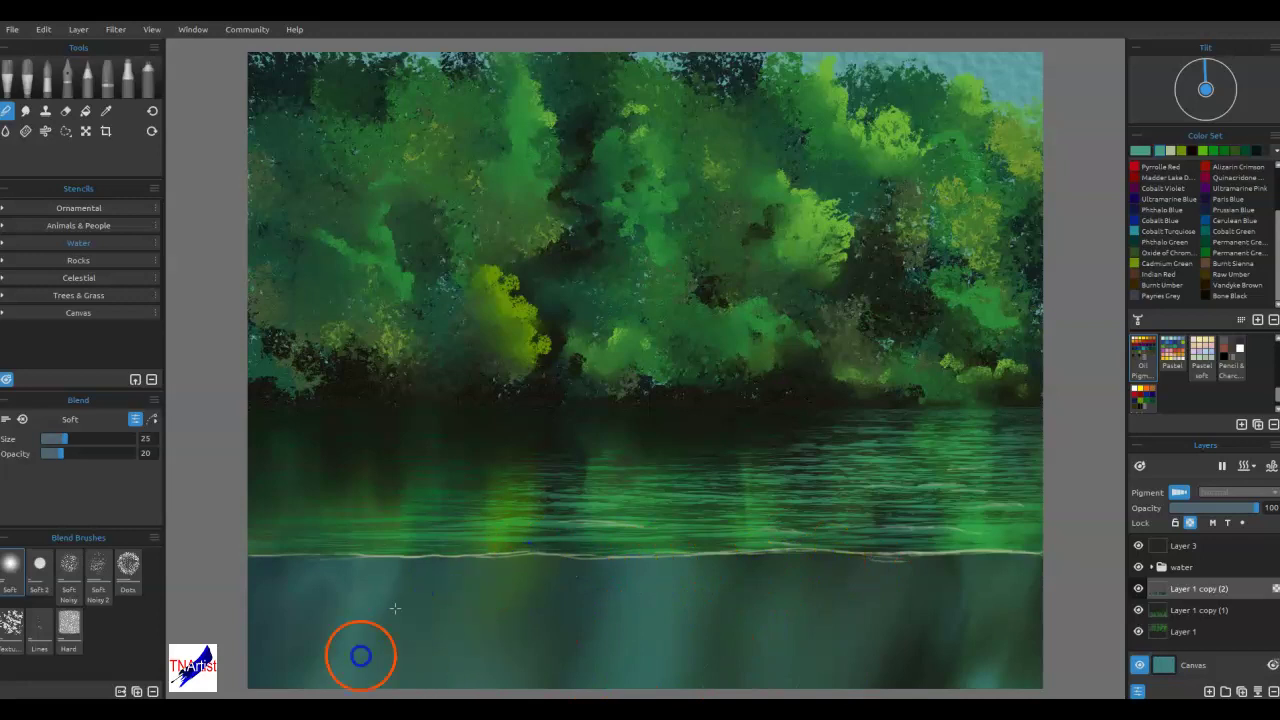
pyautogui.moveTo(962, 583); pyautogui.dragTo(1049, 657)
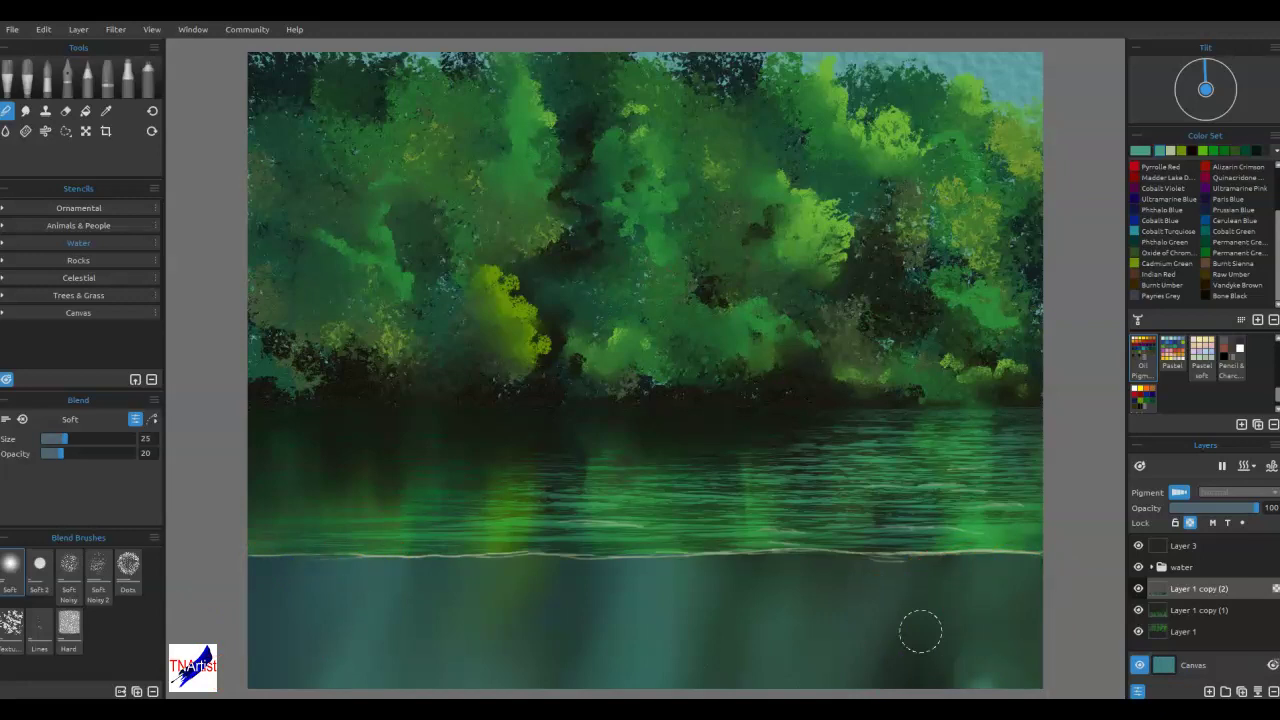
pyautogui.moveTo(1000, 630); pyautogui.dragTo(976, 692)
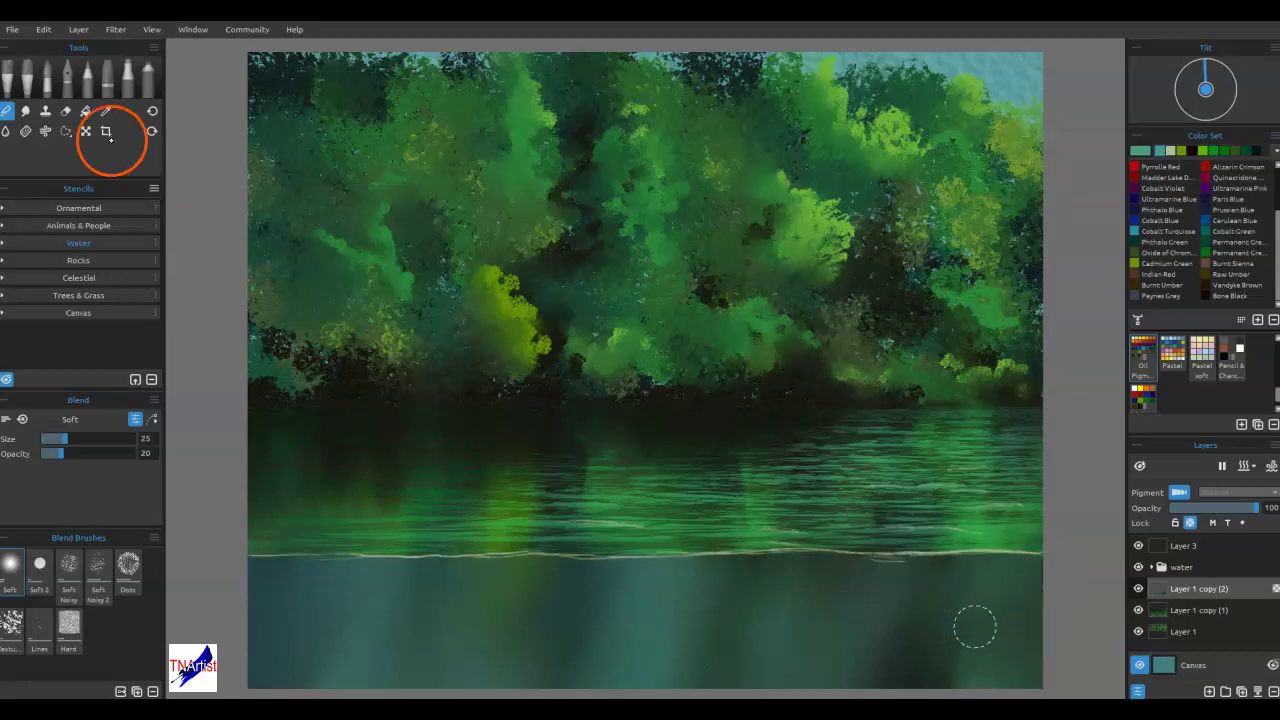
# - Make polygonal selections of two slanted light-ray bands running from just above the waterline to the canvas's lower edge
pyautogui.click(65, 131)
pyautogui.click(38, 420)
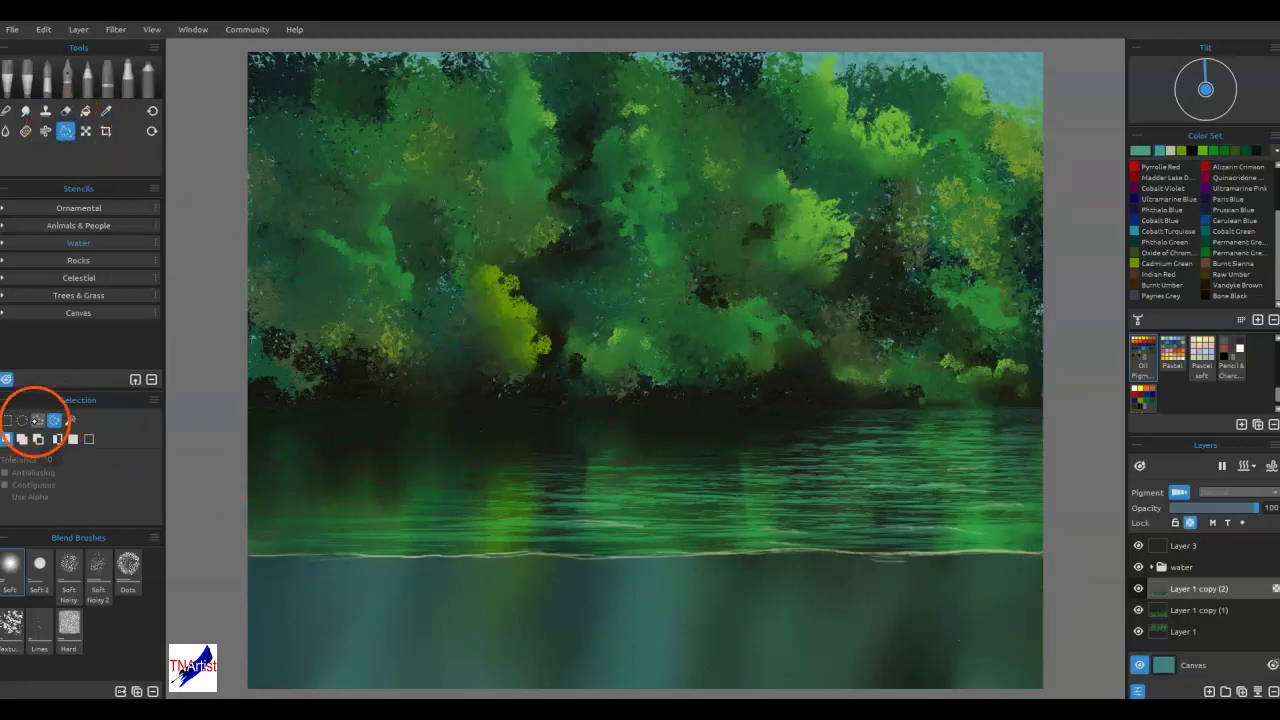
pyautogui.click(656, 519)
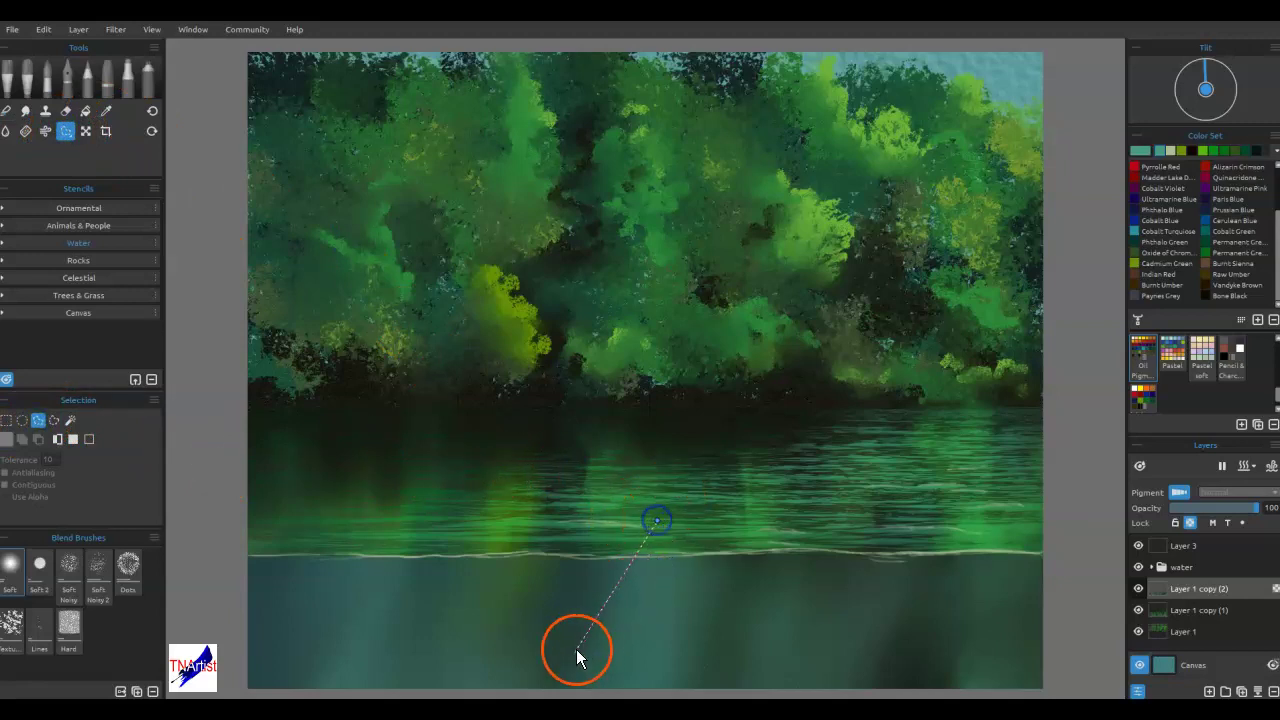
pyautogui.click(546, 689)
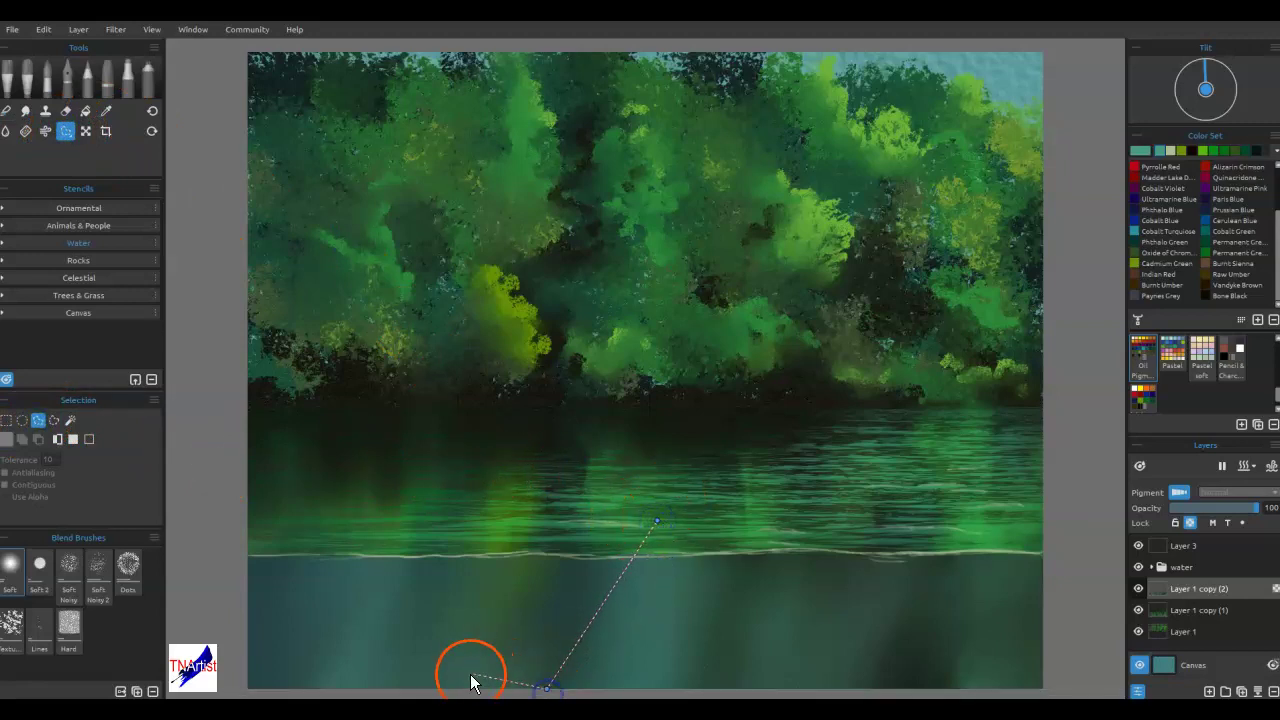
pyautogui.click(415, 687)
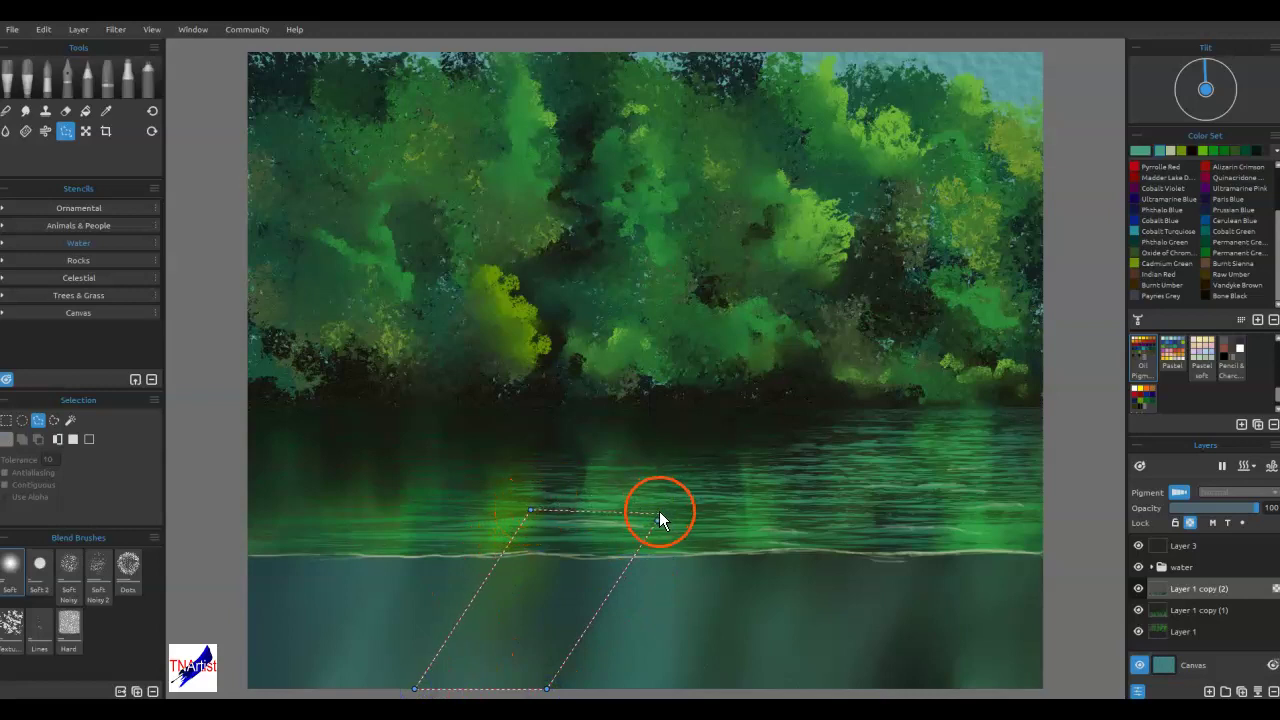
pyautogui.doubleClick(766, 464)
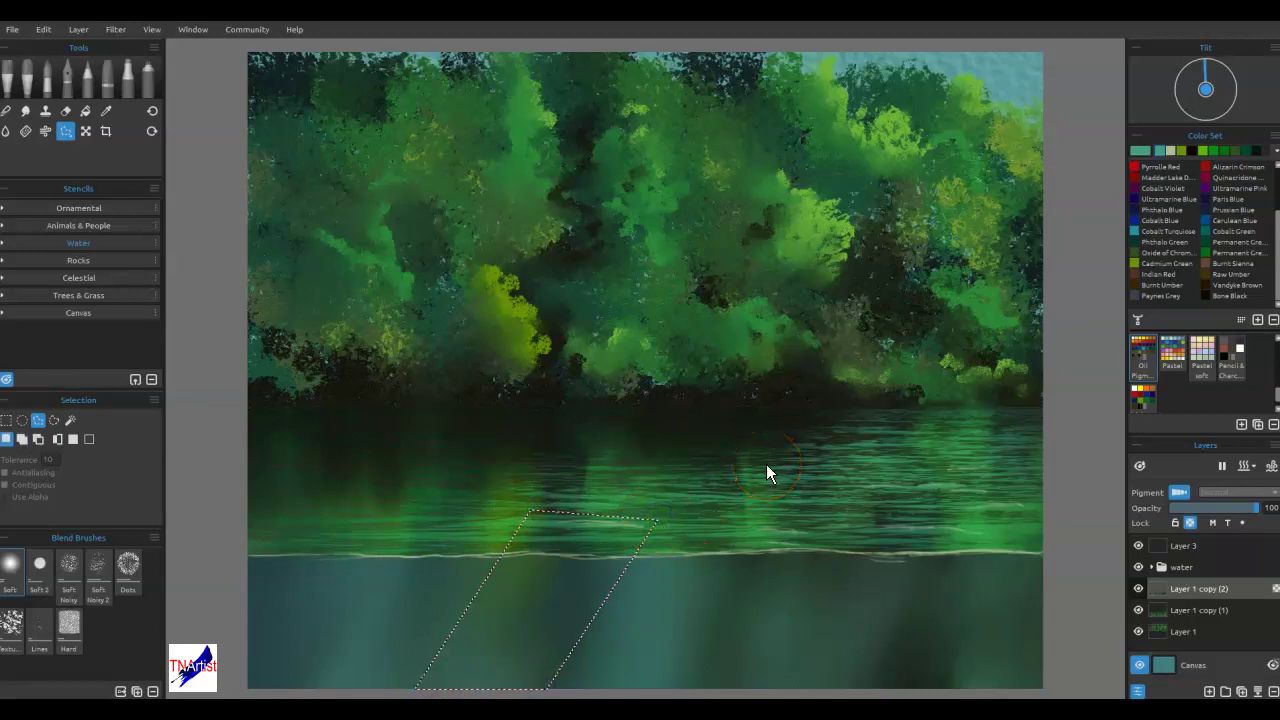
pyautogui.click(21, 440)
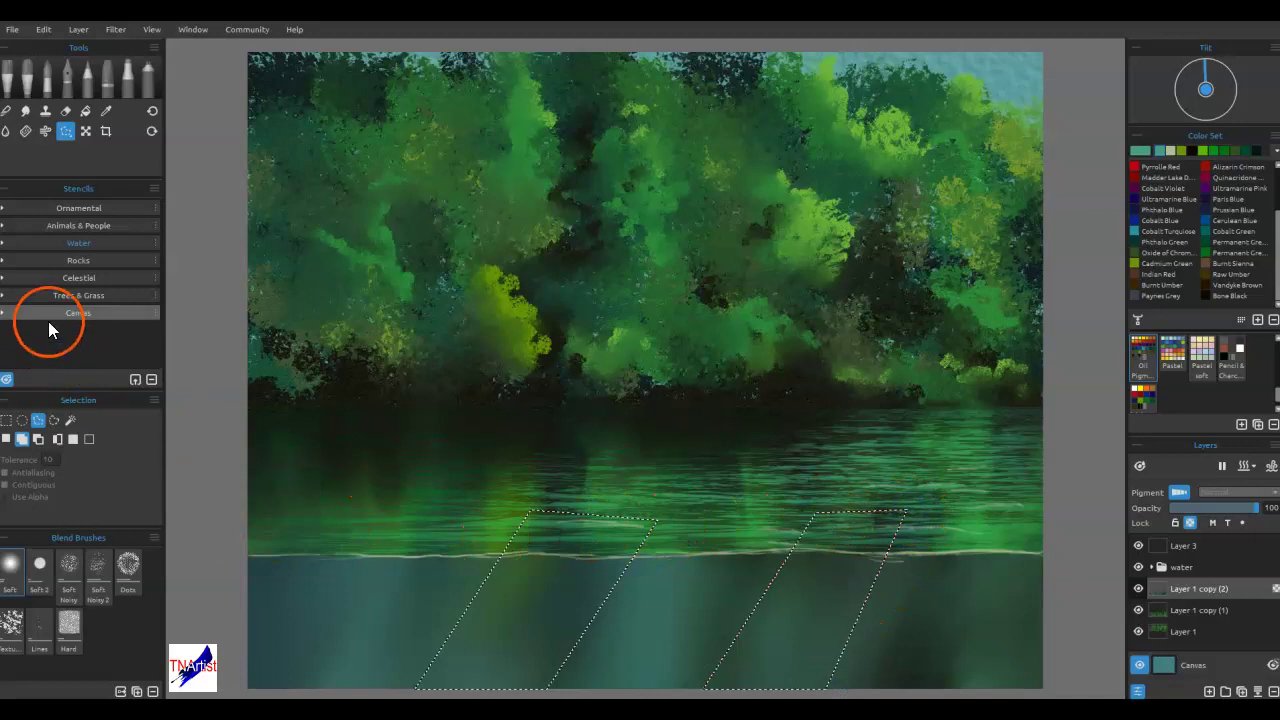
# - Airbrush Cerulean Blue inside the two selected slanted bands below the waterline
pyautogui.click(152, 85)
pyautogui.click(1210, 211)
pyautogui.moveTo(808, 669); pyautogui.dragTo(773, 650)
pyautogui.moveTo(696, 462); pyautogui.dragTo(552, 664)
pyautogui.moveTo(637, 469); pyautogui.dragTo(471, 669)
pyautogui.moveTo(660, 490); pyautogui.dragTo(530, 675)
pyautogui.moveTo(716, 481); pyautogui.dragTo(604, 682)
pyautogui.moveTo(830, 517); pyautogui.dragTo(830, 517)
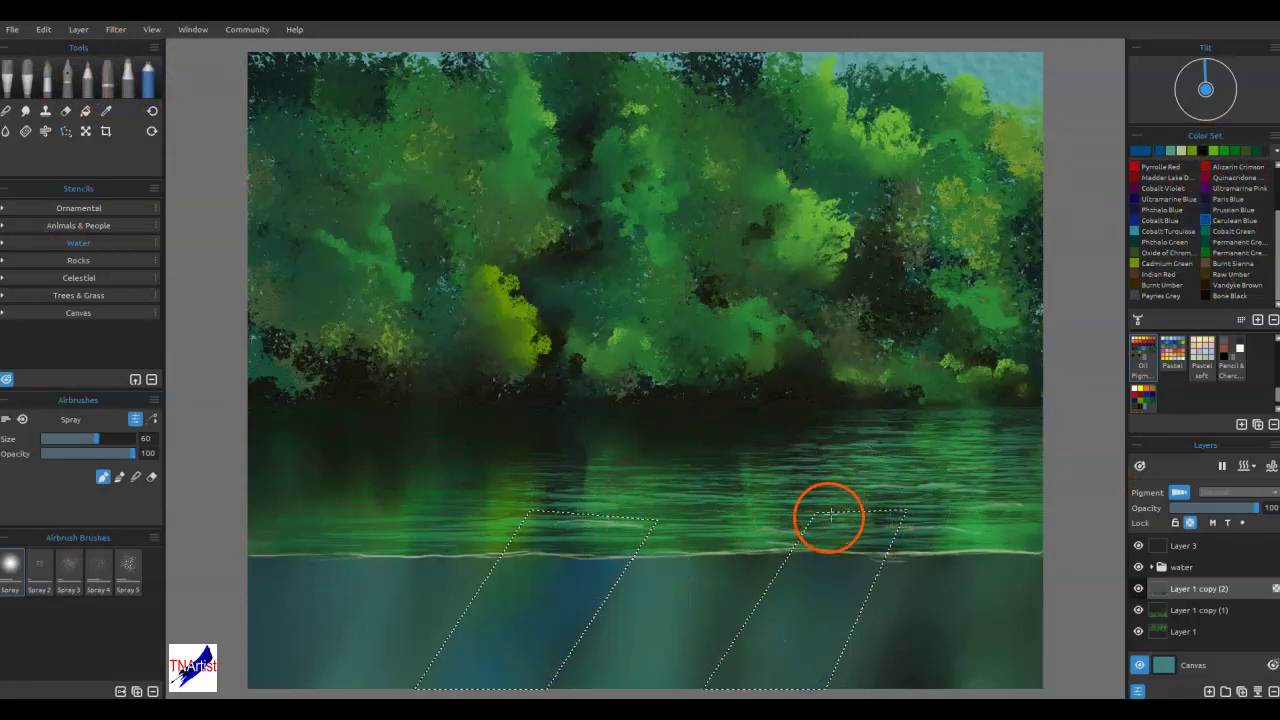
# - Deepen the selected bands with Paris Blue, lighten their upper parts with sprayed teal, and clear the selection
pyautogui.click(1136, 209)
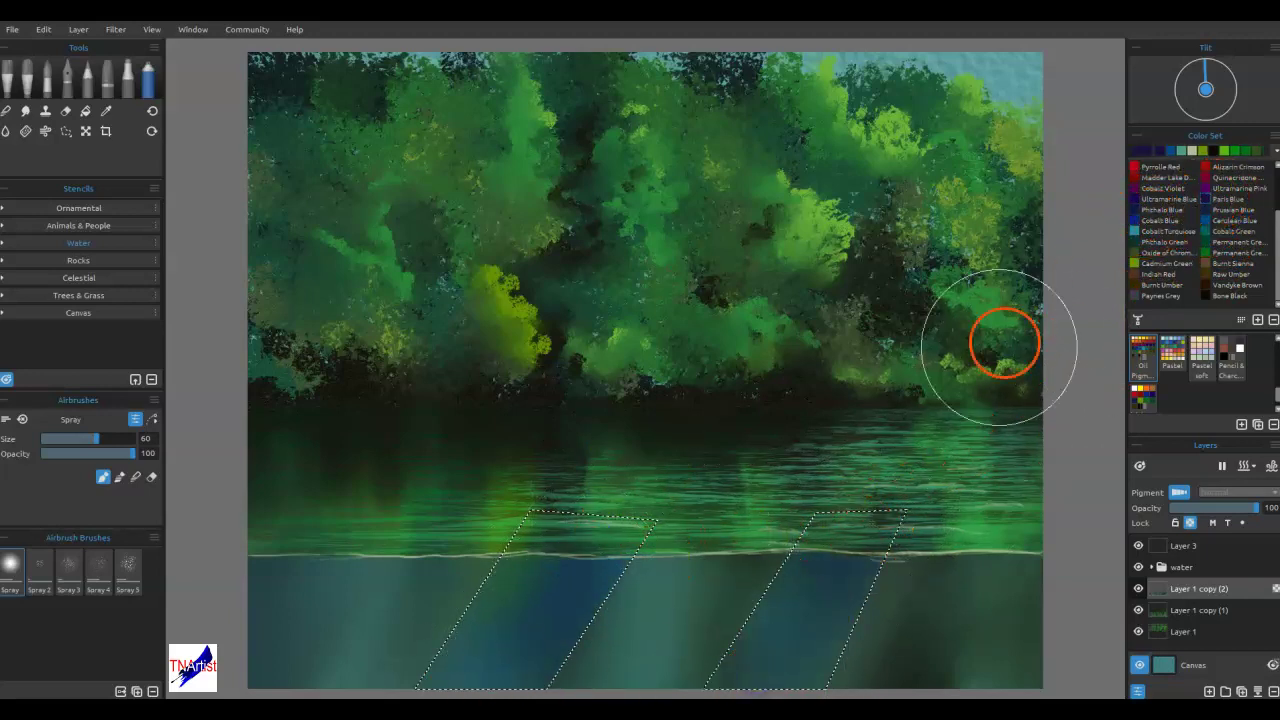
pyautogui.moveTo(1005, 343); pyautogui.dragTo(1014, 233)
pyautogui.click(1182, 150)
pyautogui.moveTo(903, 396)
pyautogui.mouseDown()
pyautogui.moveTo(851, 477)
pyautogui.moveTo(903, 349)
pyautogui.mouseUp()
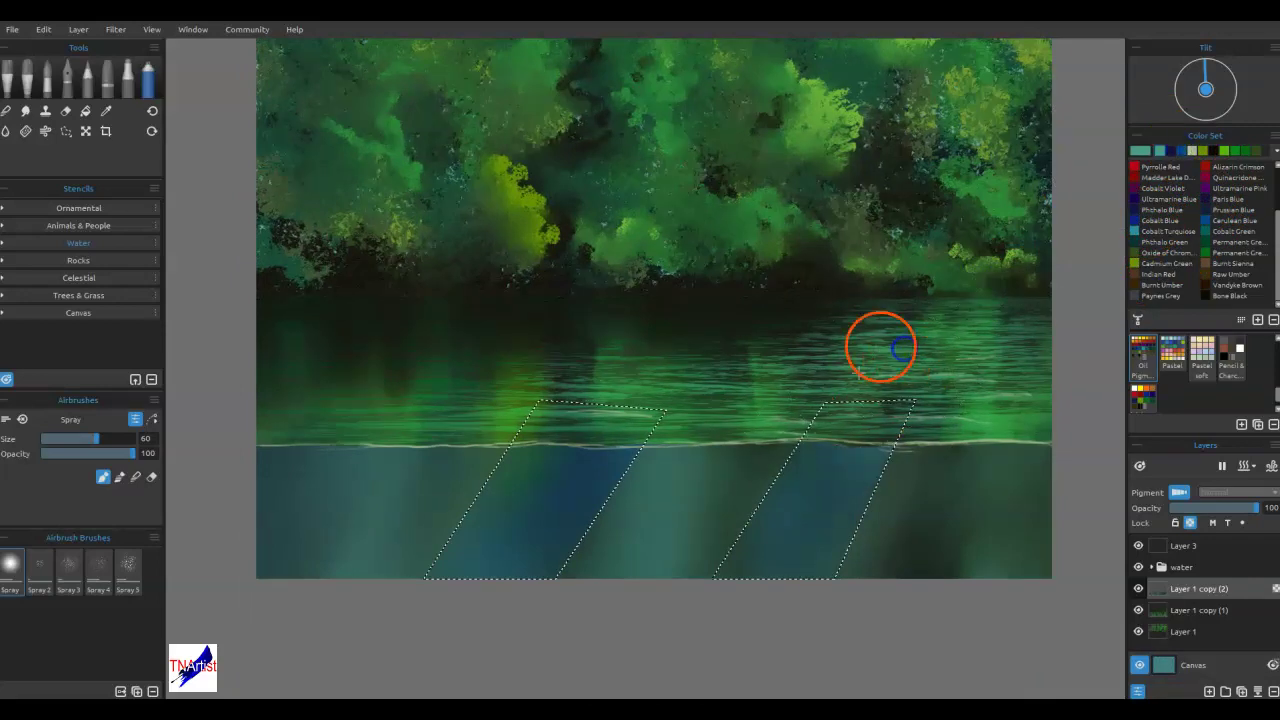
pyautogui.moveTo(656, 377); pyautogui.dragTo(588, 377)
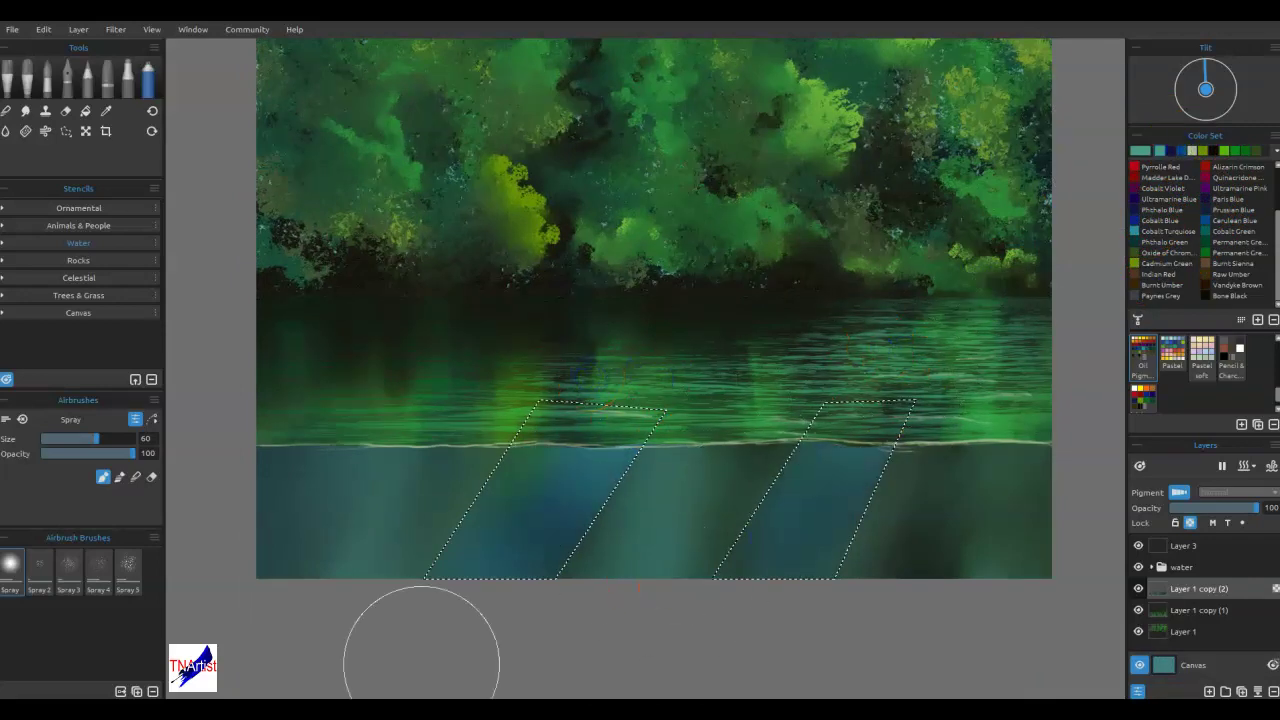
pyautogui.hotkey('ctrl', 'd')
# - Blend the edges of the blue bands into the surrounding water with the Soft blend brush
pyautogui.press('b')
pyautogui.moveTo(890, 460); pyautogui.dragTo(828, 580)
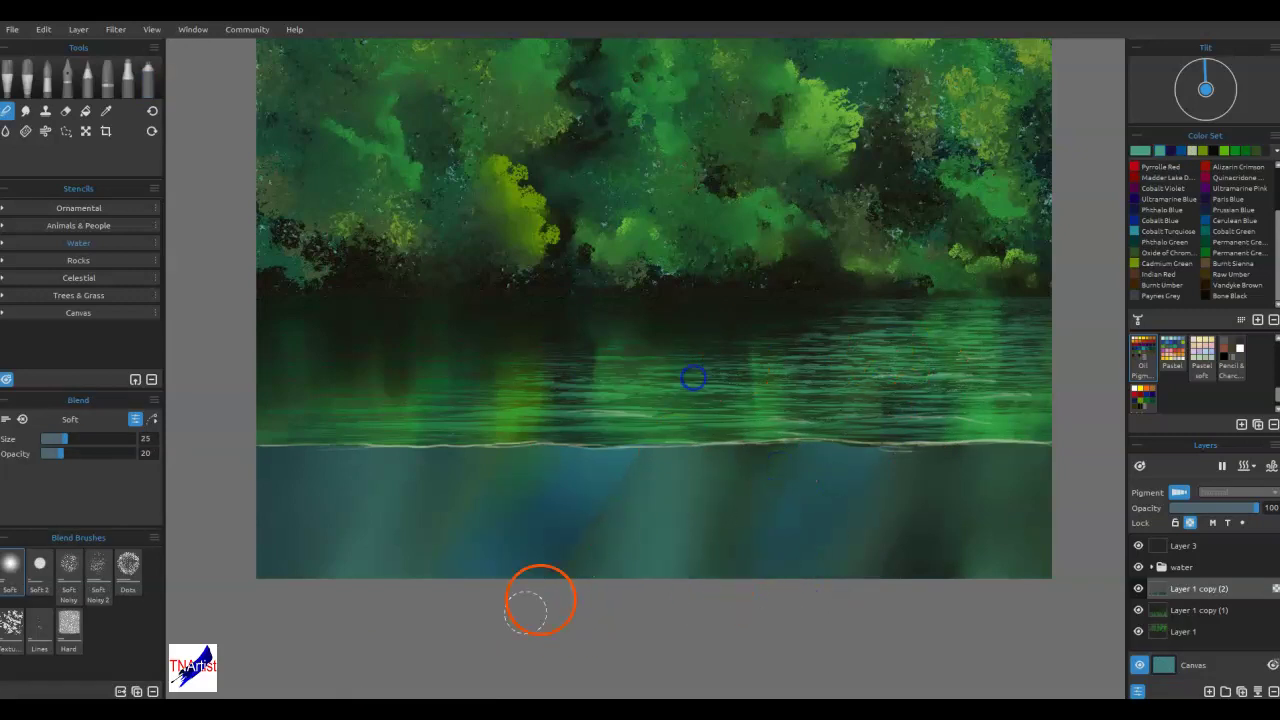
pyautogui.moveTo(576, 564); pyautogui.dragTo(565, 592)
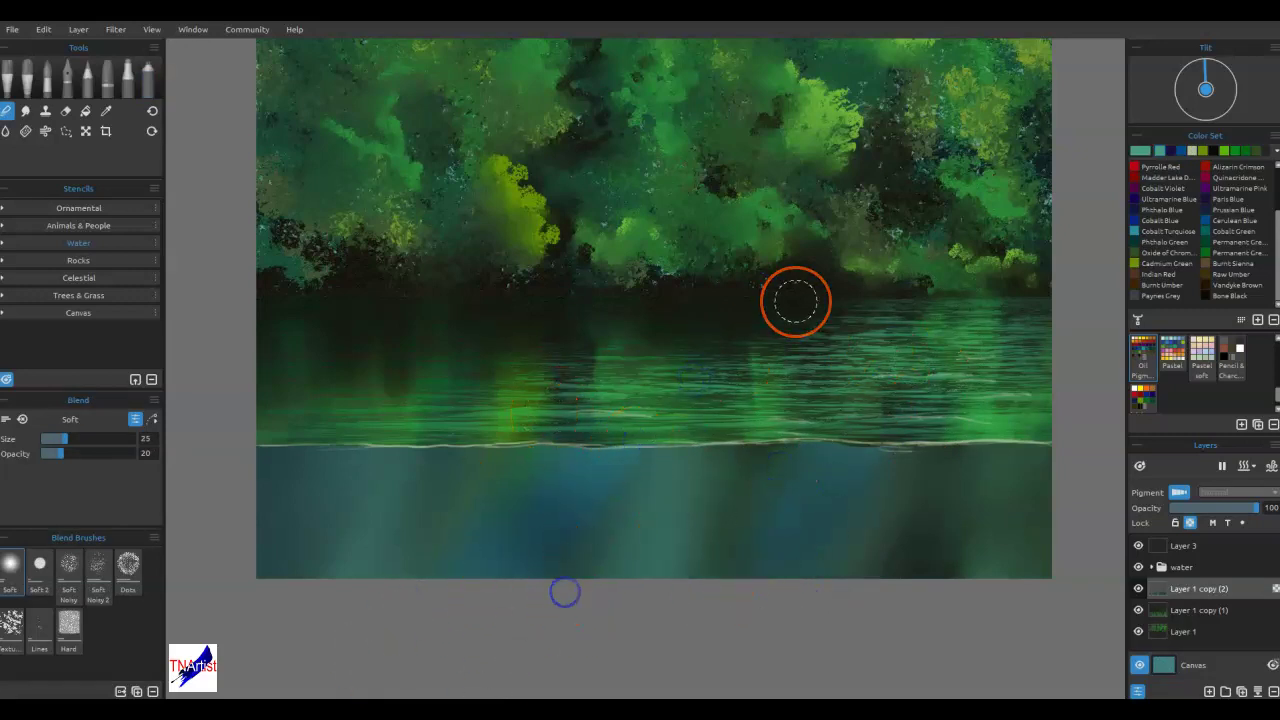
pyautogui.moveTo(668, 470)
pyautogui.mouseDown()
pyautogui.moveTo(833, 434)
pyautogui.moveTo(599, 473)
pyautogui.moveTo(829, 428)
pyautogui.moveTo(816, 459)
pyautogui.mouseUp()
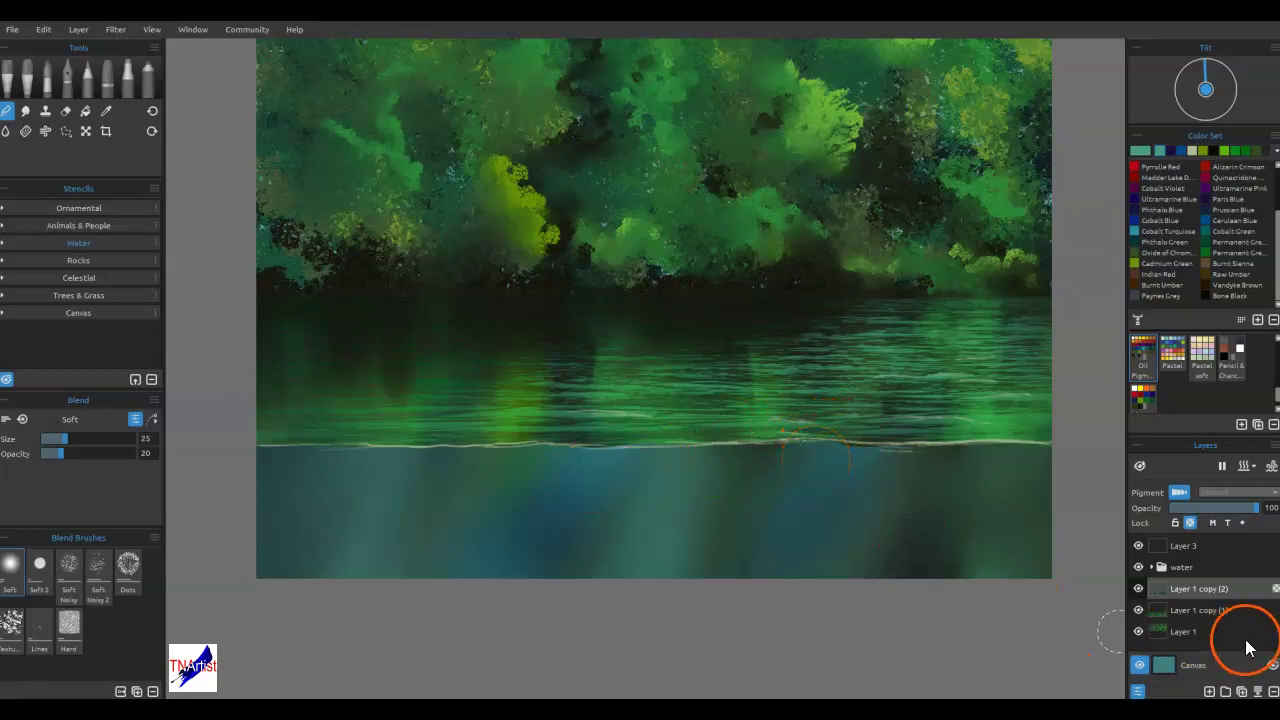
# - Delete Layer 1 copy (2) and select Layer 3
pyautogui.click(1273, 692)
pyautogui.click(1224, 567)
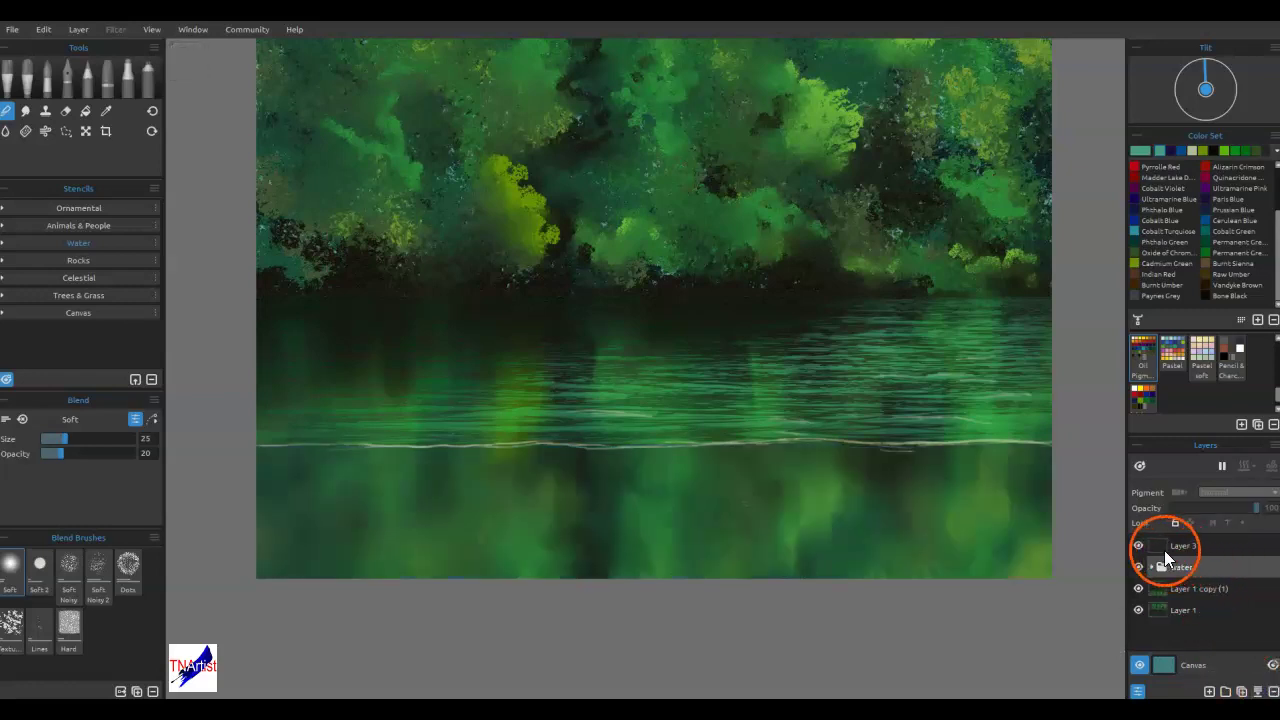
pyautogui.click(1138, 543)
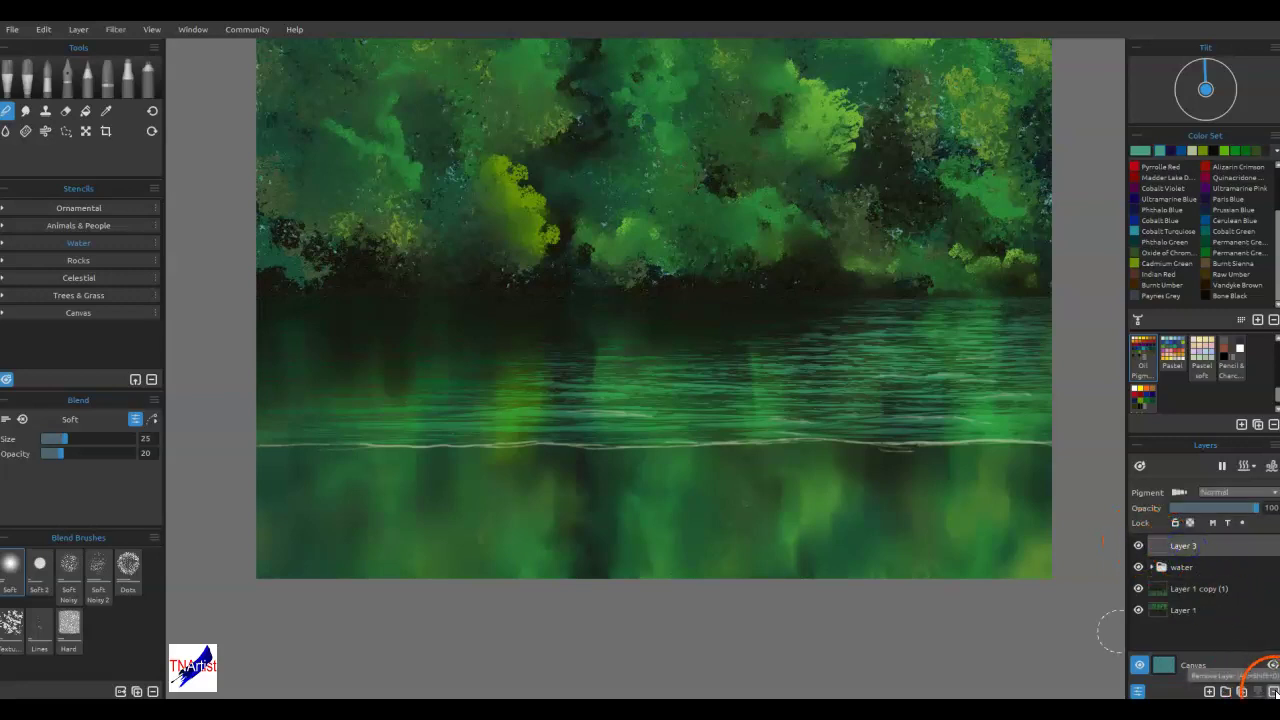
# - Delete Layer 3 and stretch the five Layer 2 ripple layers of the water group down to the canvas's bottom edge
pyautogui.click(1272, 692)
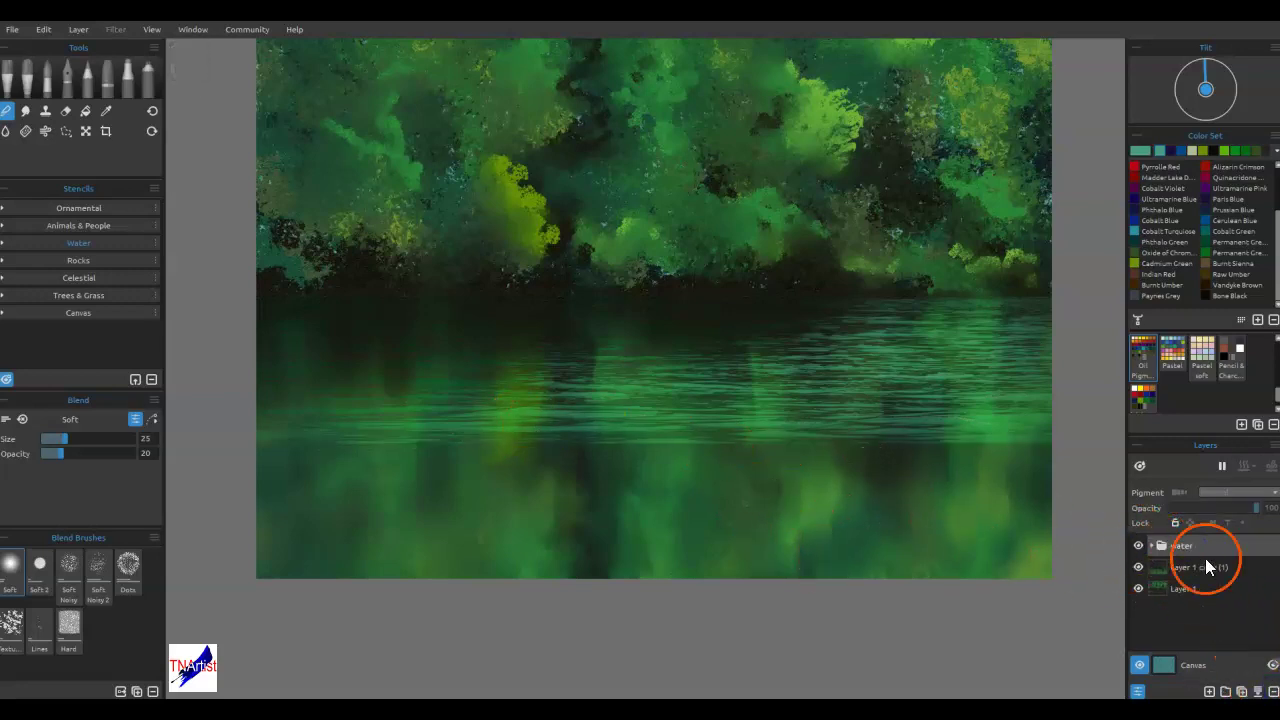
pyautogui.click(1153, 546)
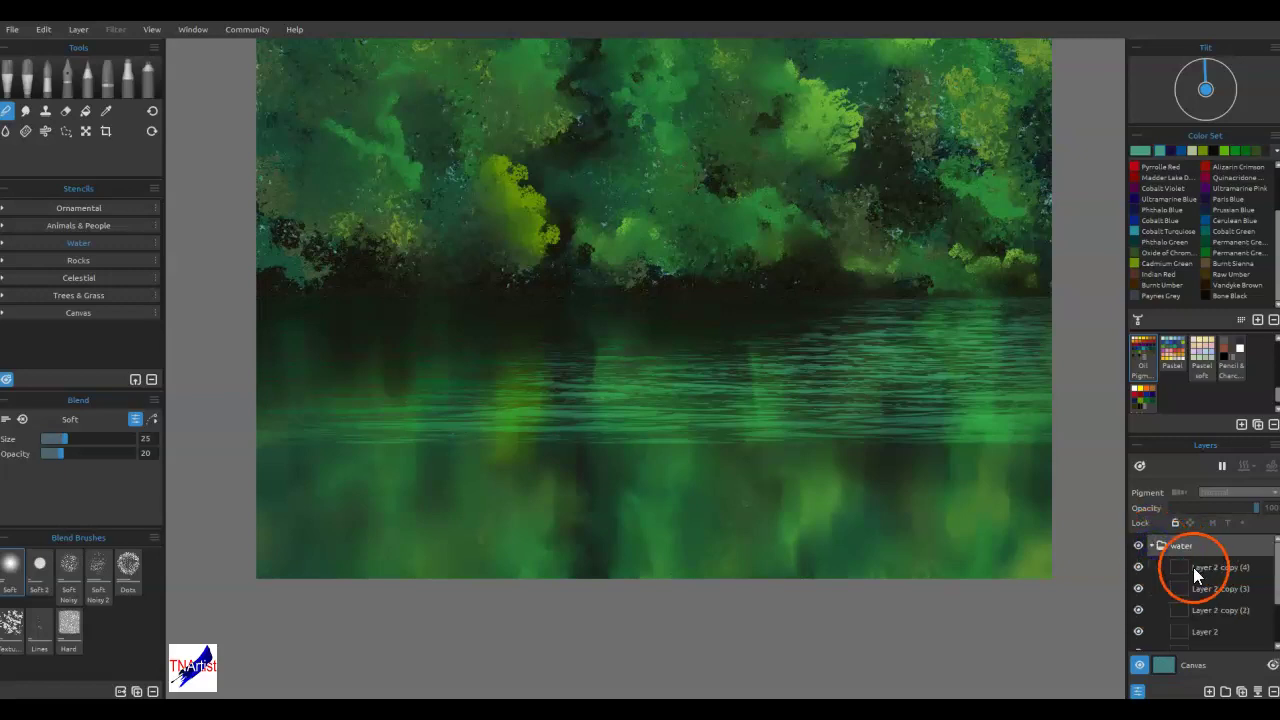
pyautogui.click(1198, 570)
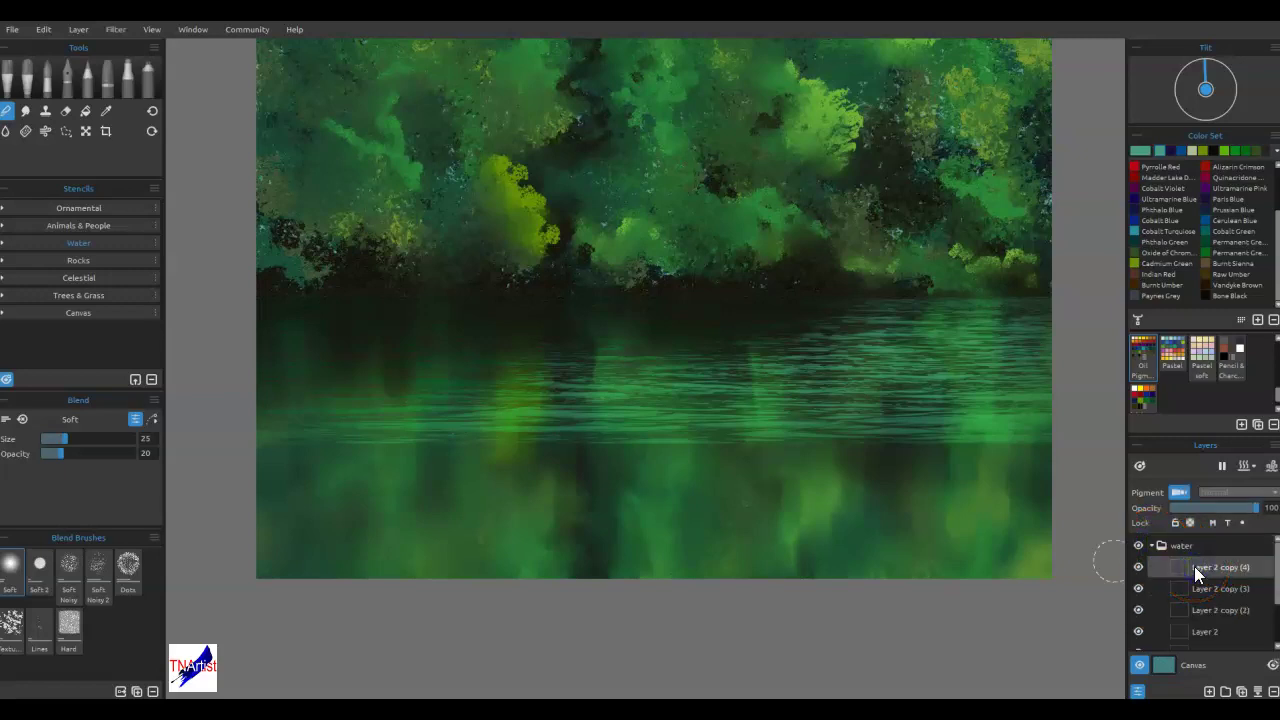
pyautogui.keyDown('shift'); pyautogui.click(1212, 632); pyautogui.keyUp('shift')
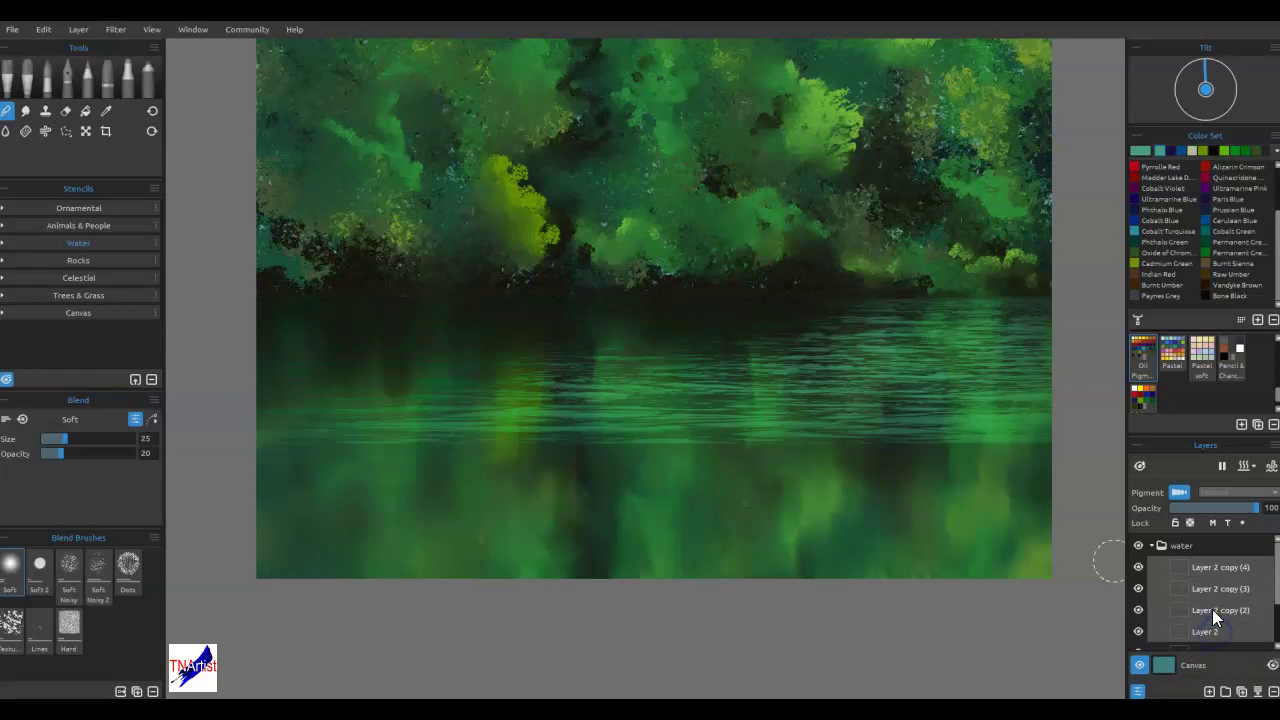
pyautogui.scroll(-3, 1216, 618)
pyautogui.keyDown('shift'); pyautogui.click(1218, 592); pyautogui.keyUp('shift')
pyautogui.moveTo(831, 477); pyautogui.dragTo(813, 440)
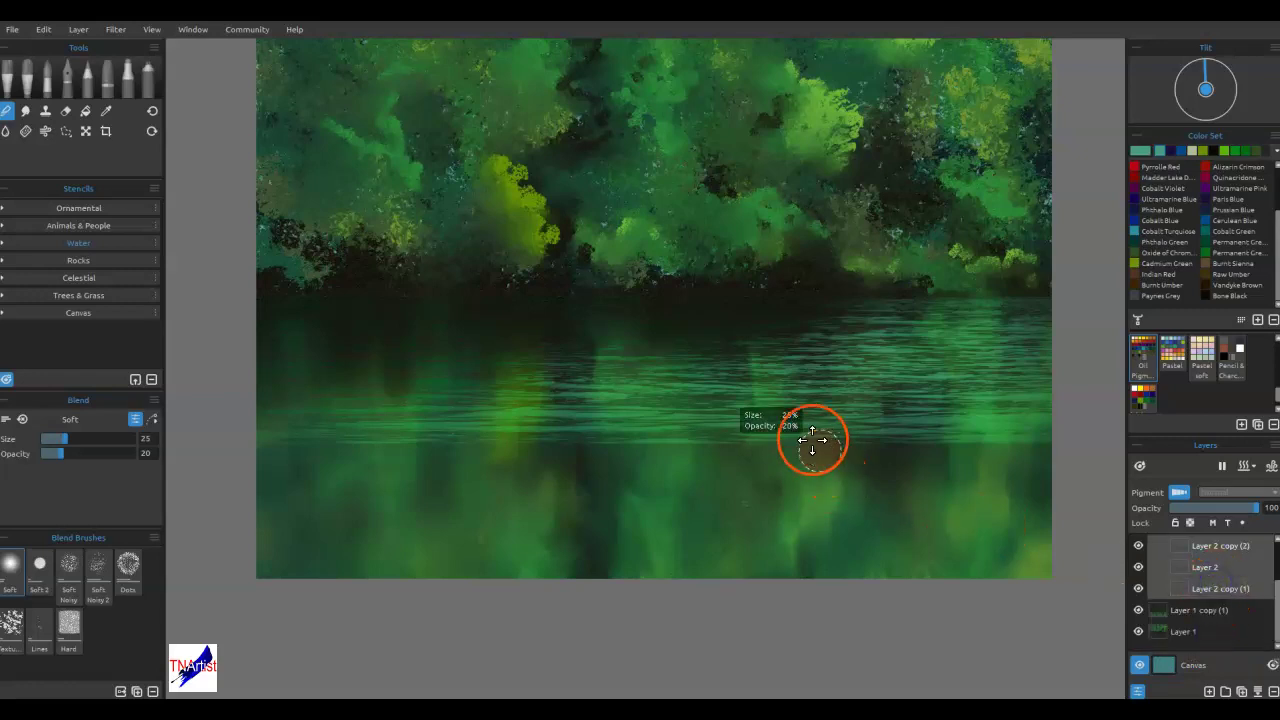
pyautogui.hotkey('ctrl', 't')
pyautogui.moveTo(663, 525); pyautogui.dragTo(677, 582)
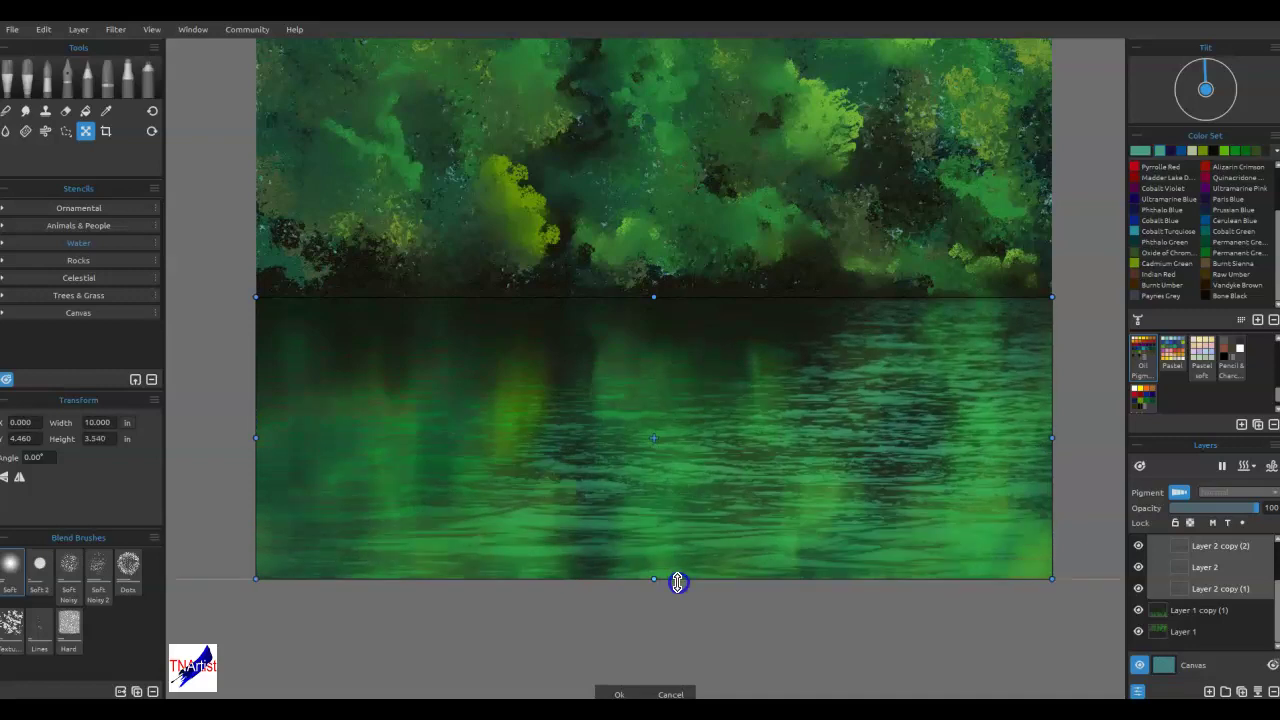
pyautogui.press('Return')
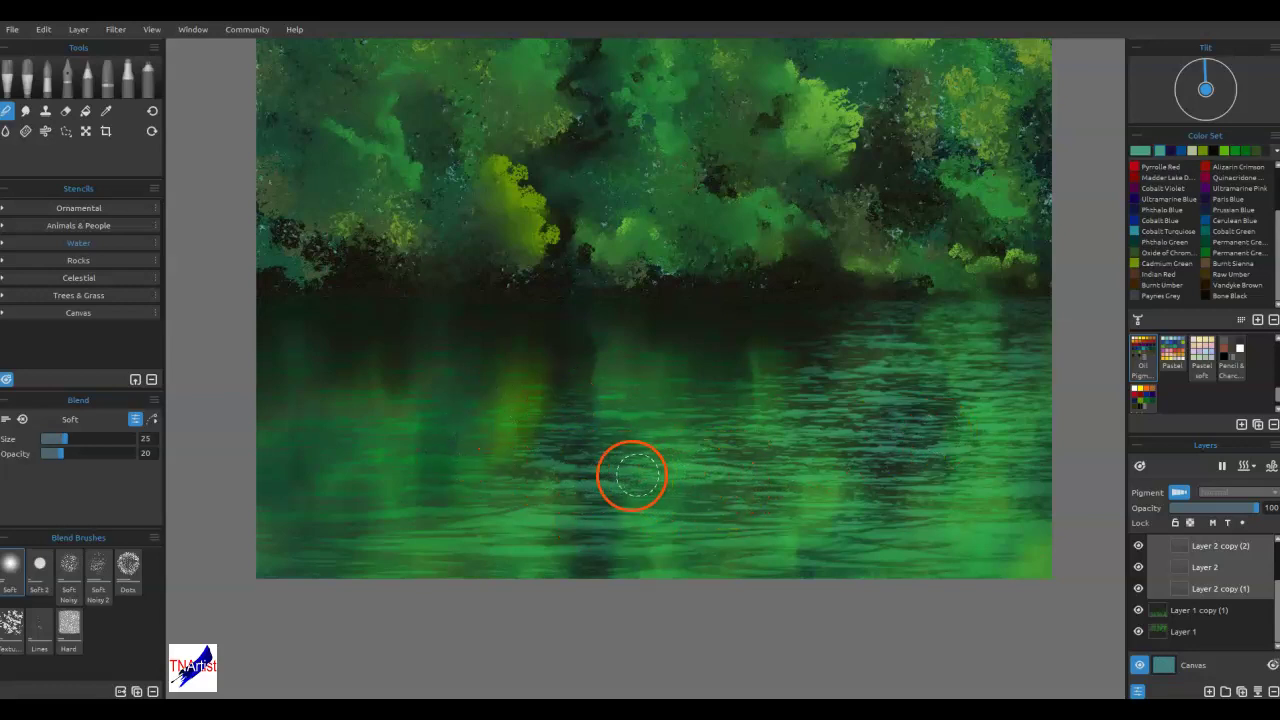
# - Add a new layer to the water group, directly below Layer 2 copy (1)
pyautogui.click(1195, 596)
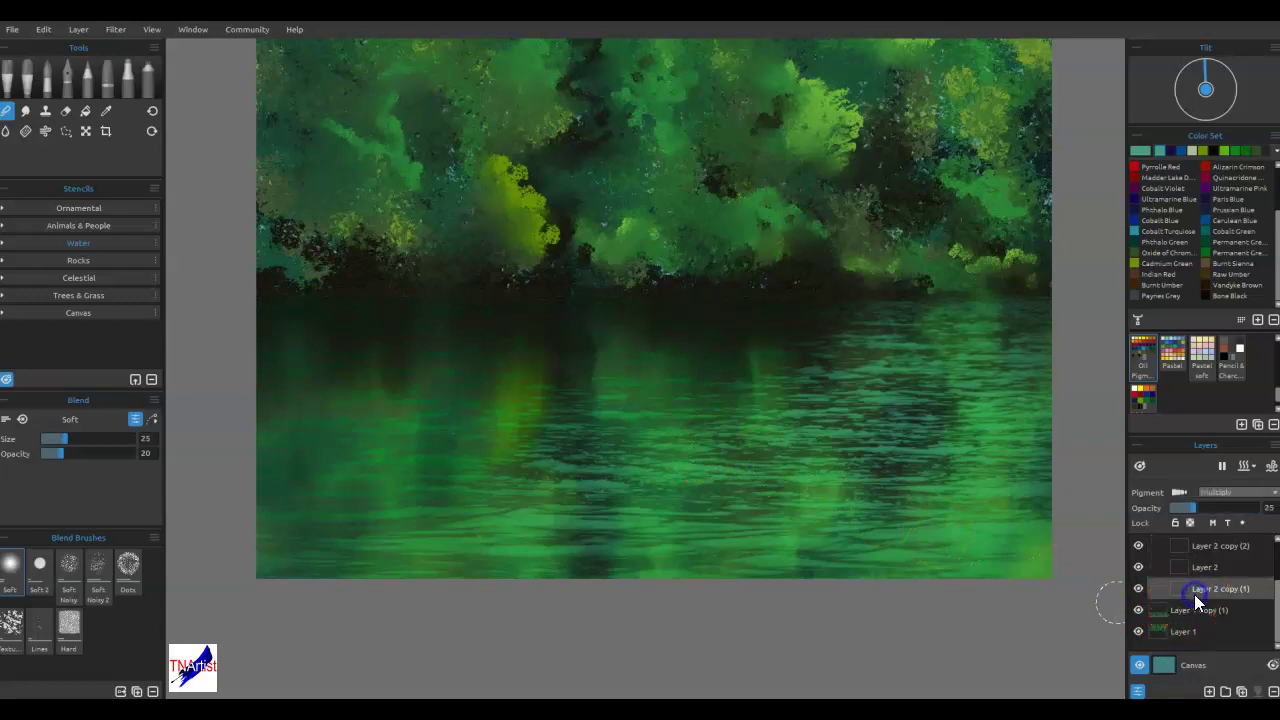
pyautogui.click(1209, 691)
pyautogui.moveTo(1205, 590); pyautogui.dragTo(1187, 615)
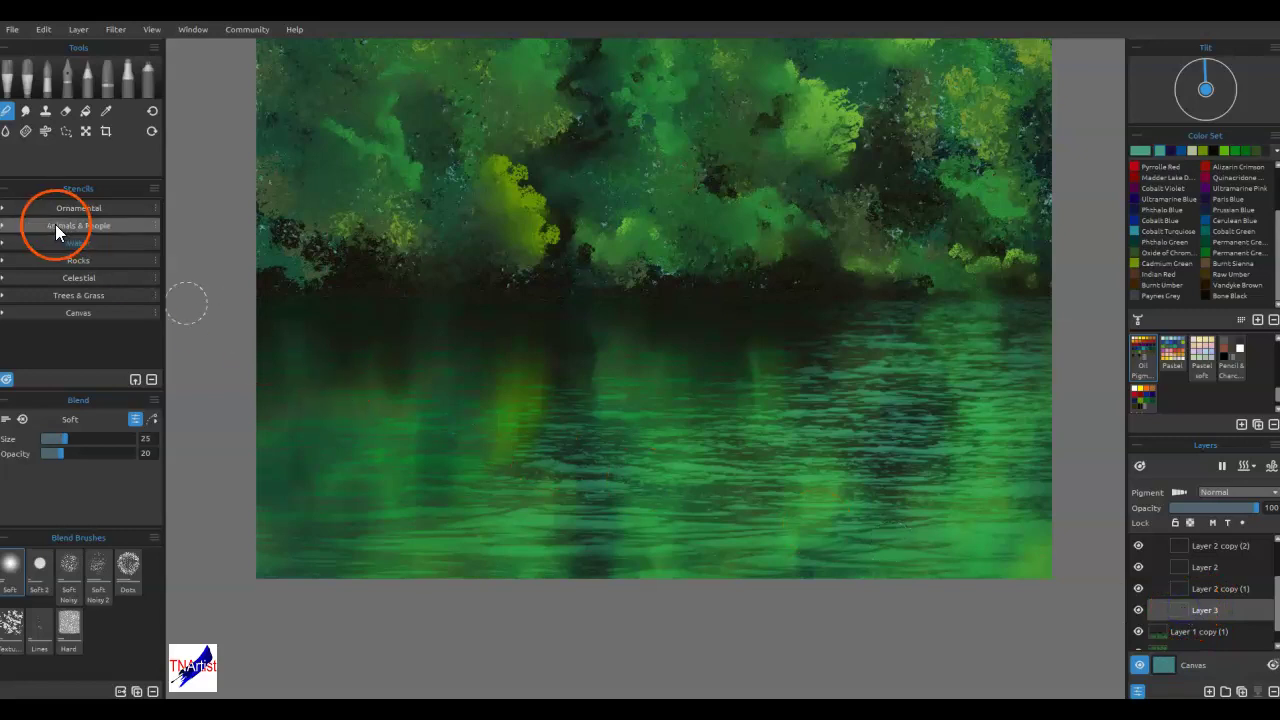
# - Fit the river-rocks stencil from the Rocks group across the lower water and mask off the scene above it
pyautogui.moveTo(30, 245); pyautogui.dragTo(12, 270)
pyautogui.click(4, 266)
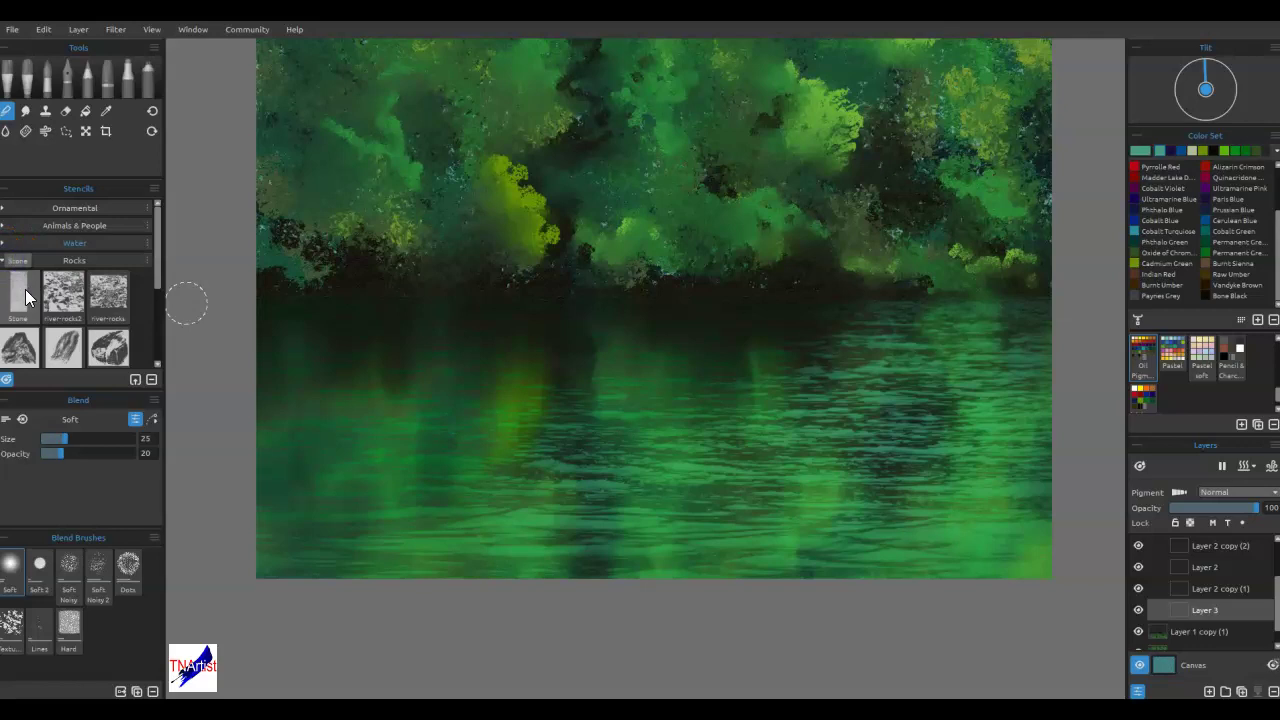
pyautogui.click(88, 316)
pyautogui.click(104, 295)
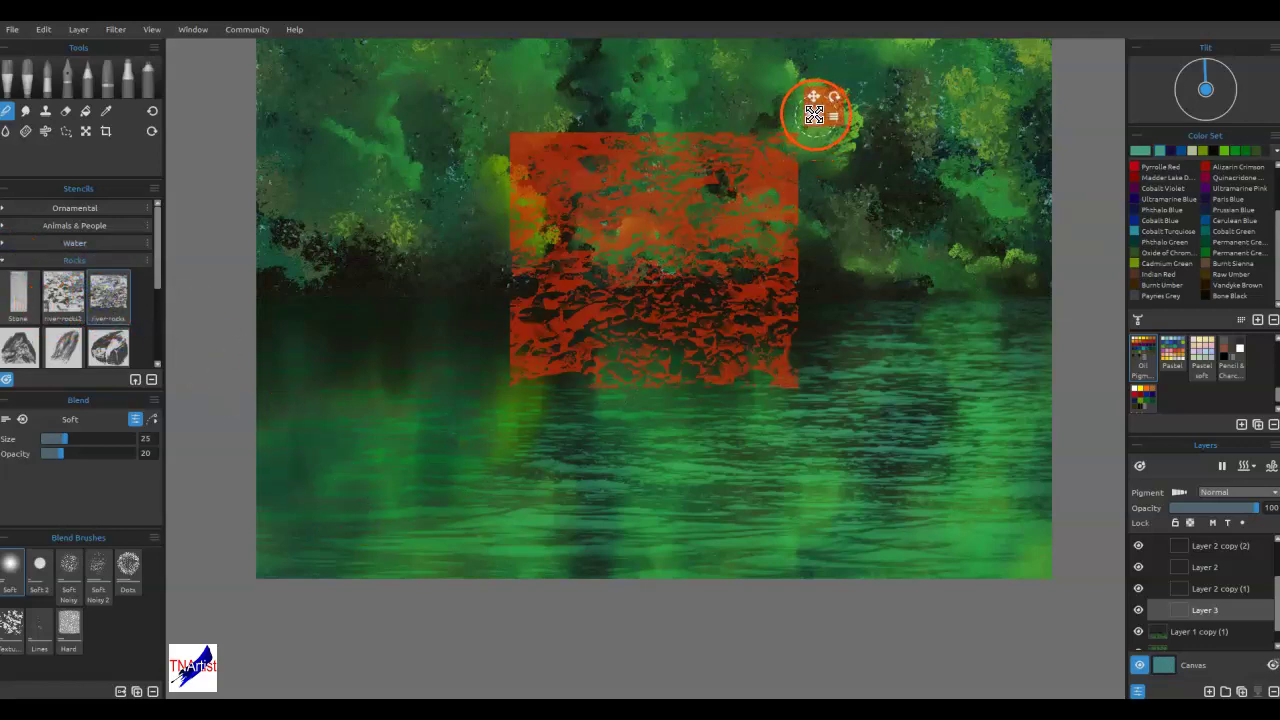
pyautogui.click(834, 118)
pyautogui.click(871, 208)
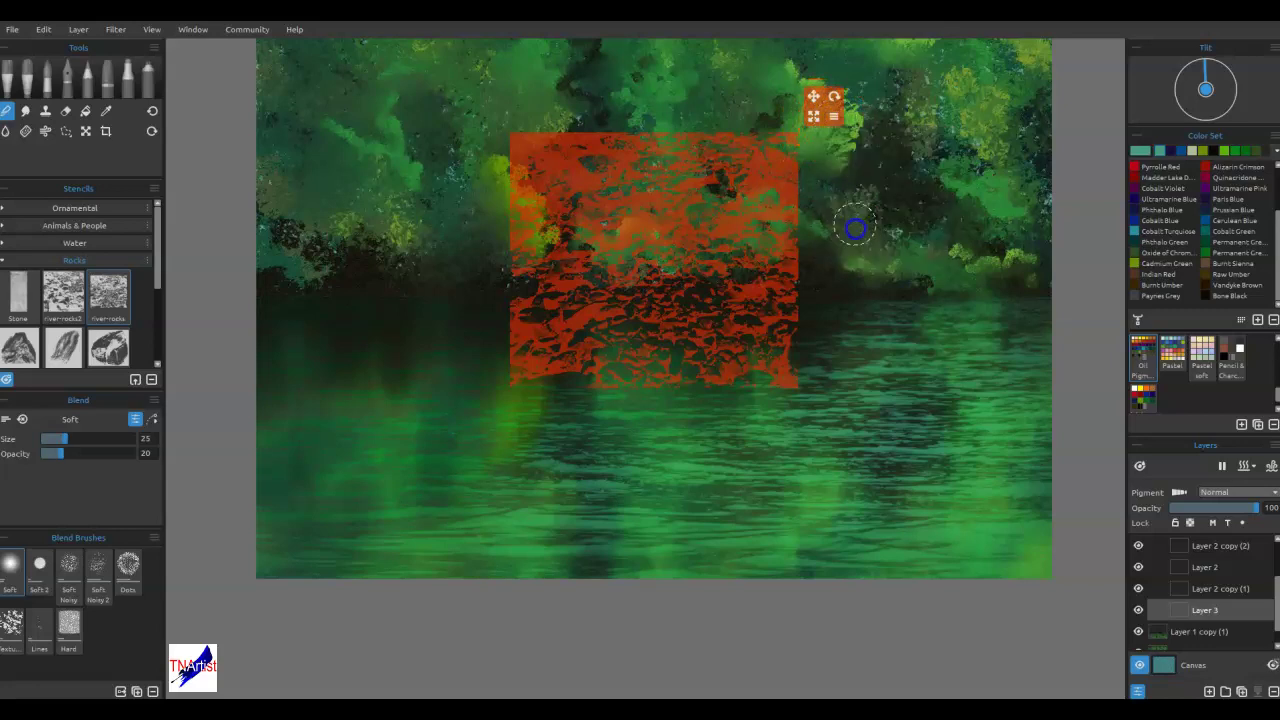
pyautogui.moveTo(814, 118); pyautogui.dragTo(1091, 170)
pyautogui.click(1058, 166)
pyautogui.moveTo(1017, 209); pyautogui.dragTo(1017, 429)
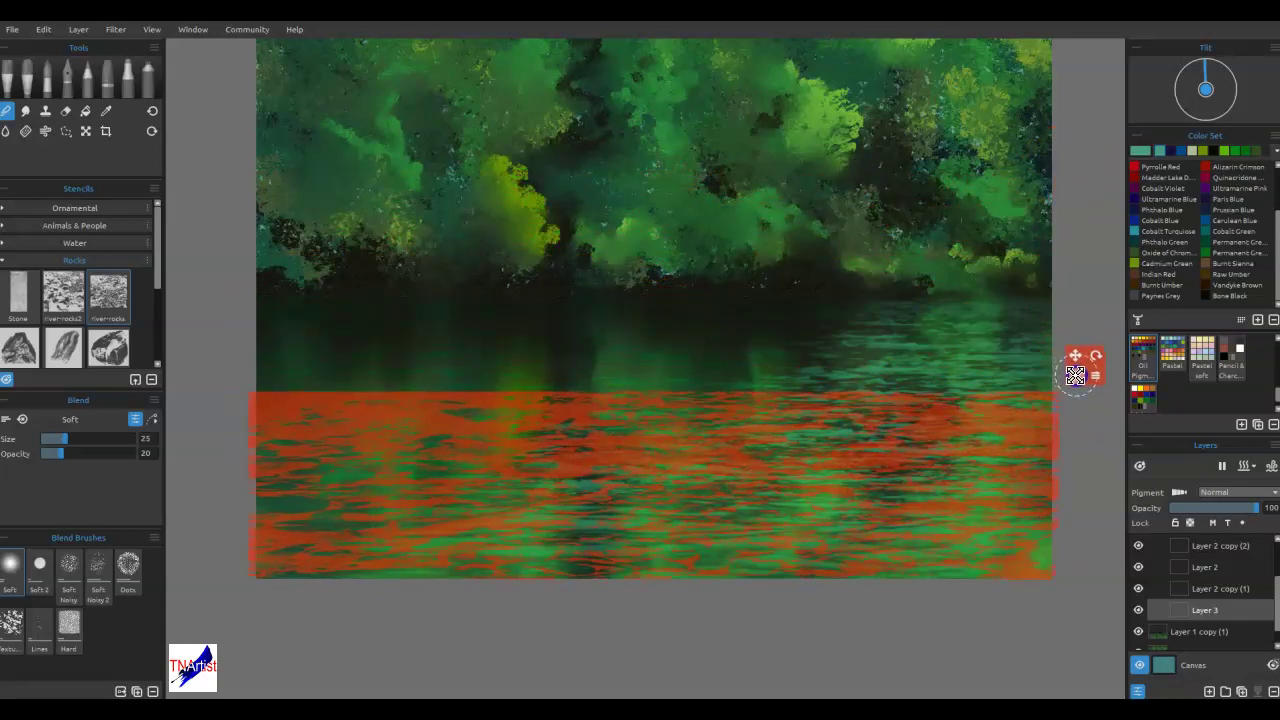
pyautogui.click(1097, 380)
pyautogui.click(1114, 448)
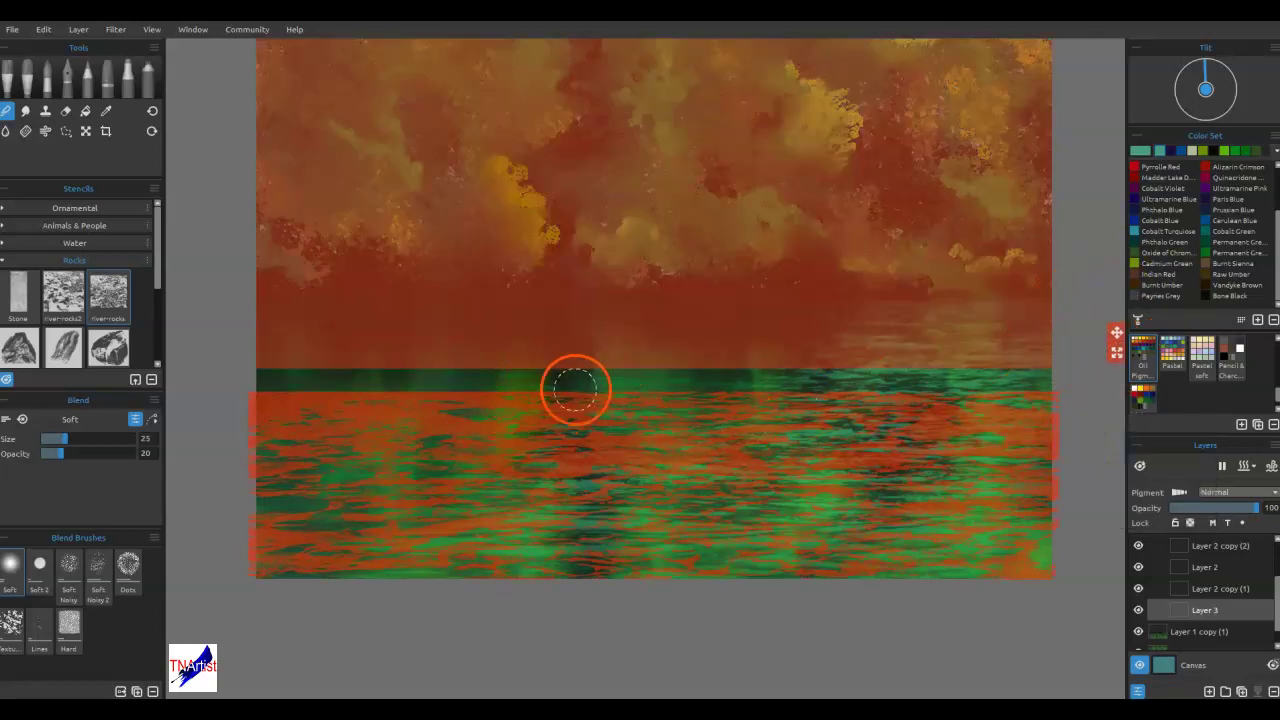
# - Airbrush Raw Umber and Burnt Sienna through the river-rocks stencil over the lower water at size 60
pyautogui.click(1212, 277)
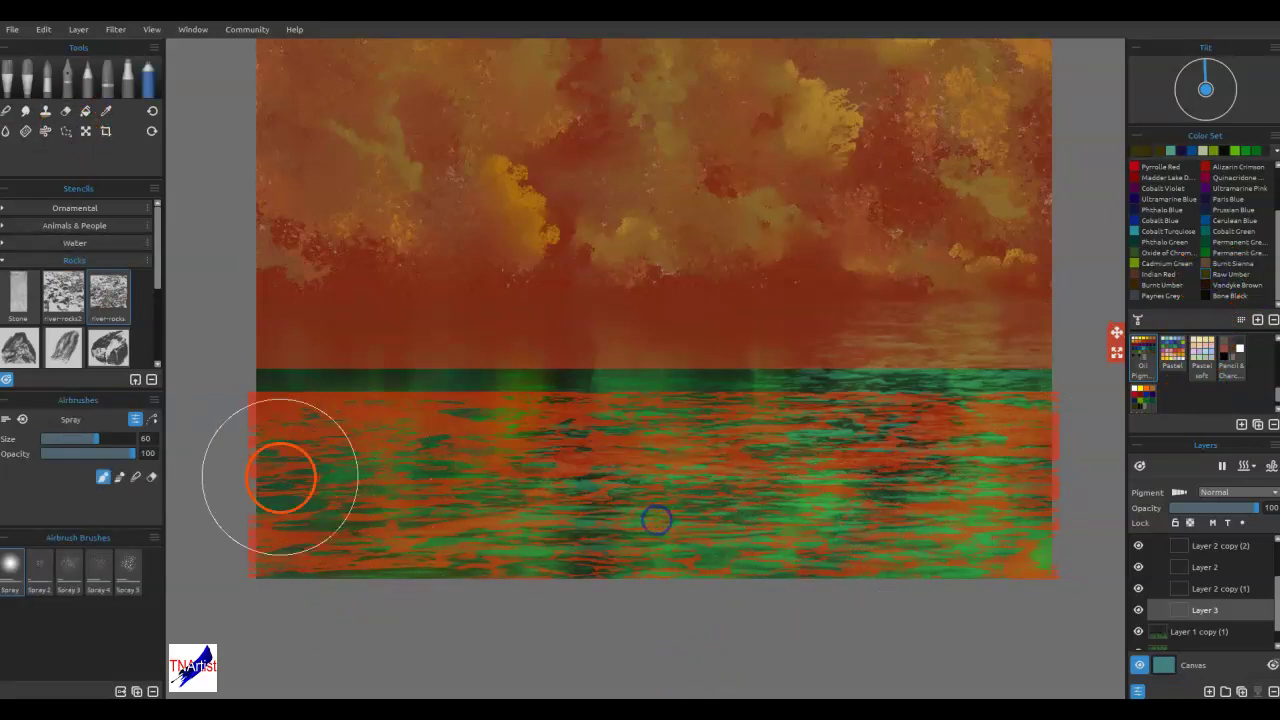
pyautogui.moveTo(444, 514)
pyautogui.mouseDown()
pyautogui.moveTo(1008, 573)
pyautogui.moveTo(998, 550)
pyautogui.moveTo(372, 452)
pyautogui.moveTo(220, 443)
pyautogui.mouseUp()
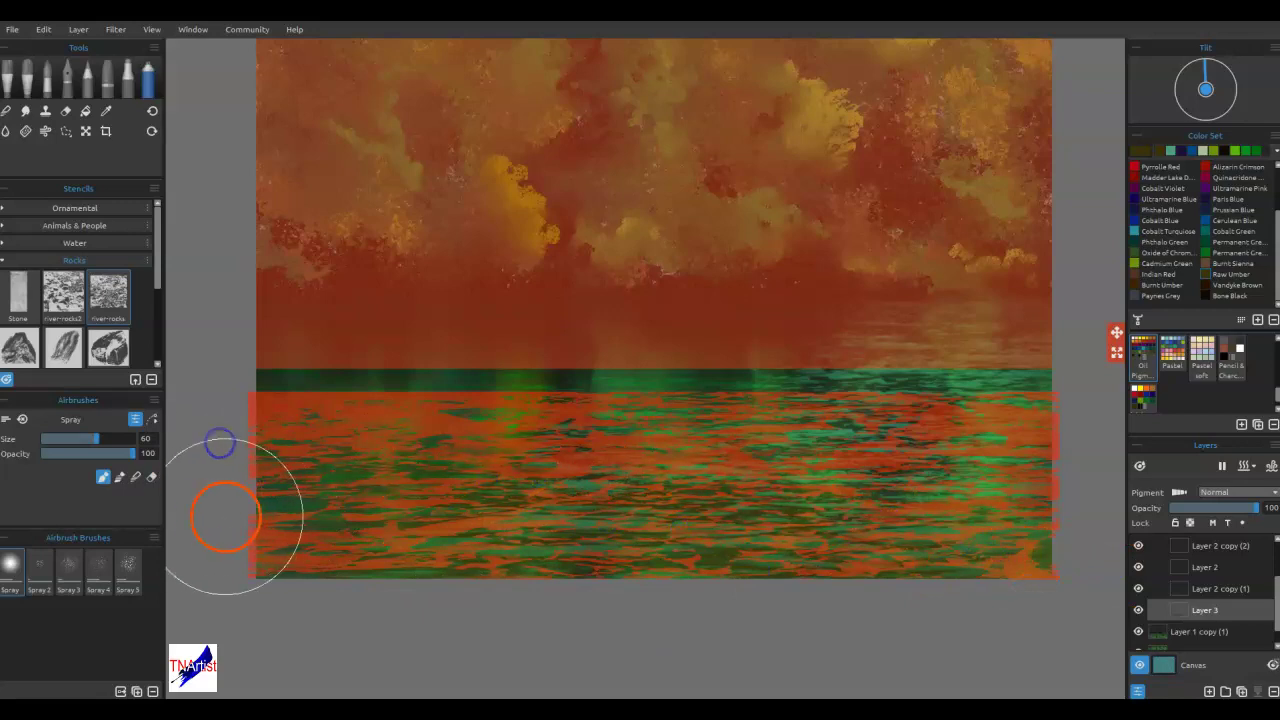
pyautogui.click(1220, 264)
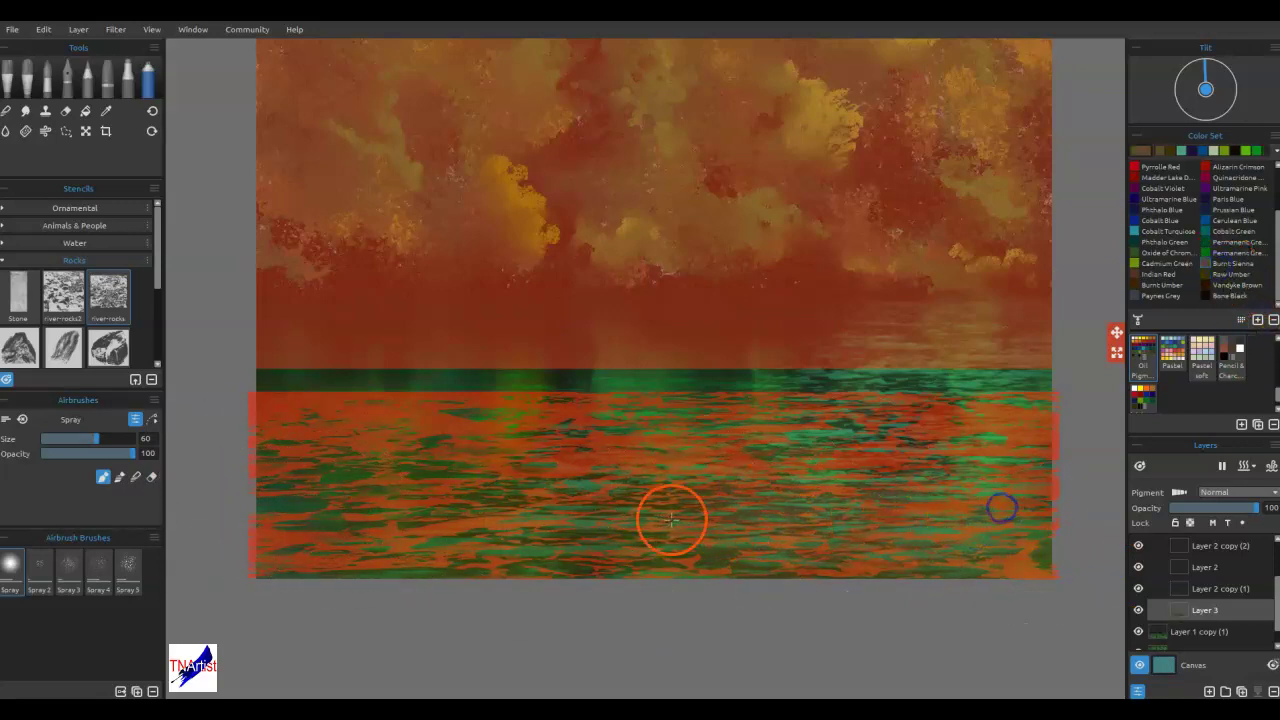
pyautogui.moveTo(240, 515); pyautogui.dragTo(400, 527)
pyautogui.moveTo(546, 563); pyautogui.dragTo(934, 552)
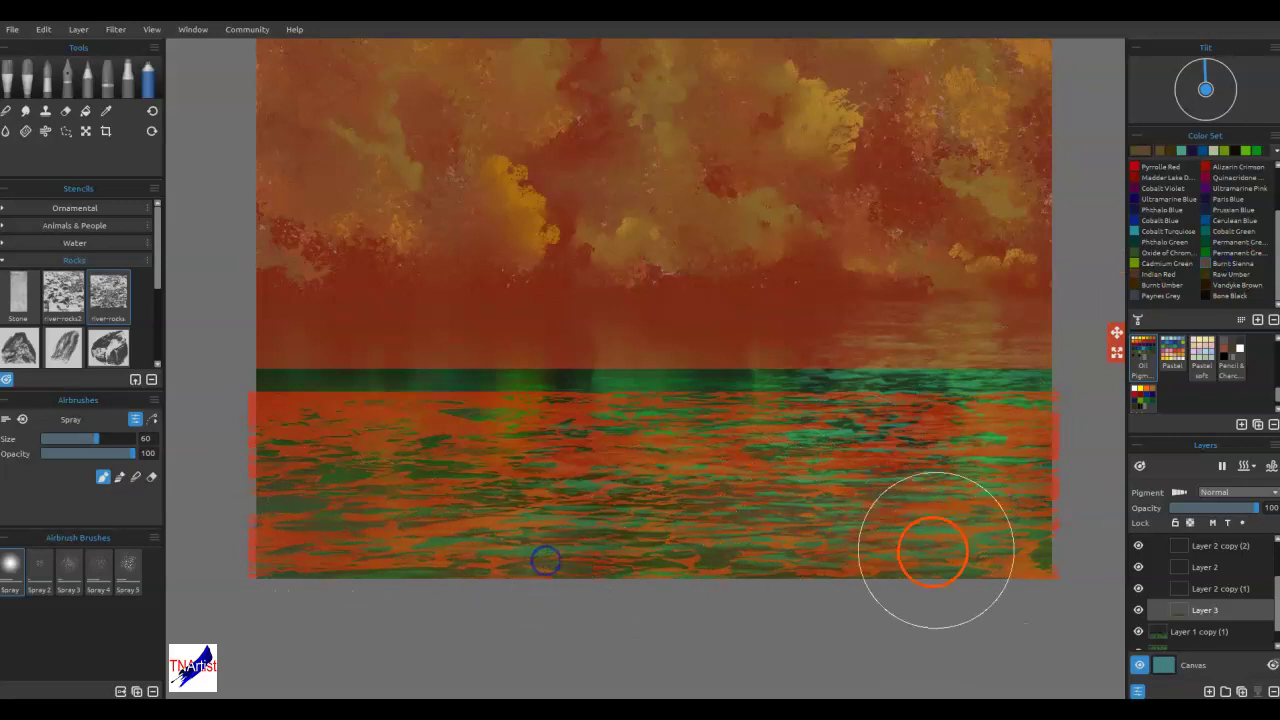
# - Spray Paynes Grey through the stencil across the foreground water
pyautogui.click(1147, 295)
pyautogui.click(1141, 298)
pyautogui.moveTo(221, 533)
pyautogui.mouseDown()
pyautogui.moveTo(507, 586)
pyautogui.moveTo(410, 537)
pyautogui.moveTo(837, 508)
pyautogui.mouseUp()
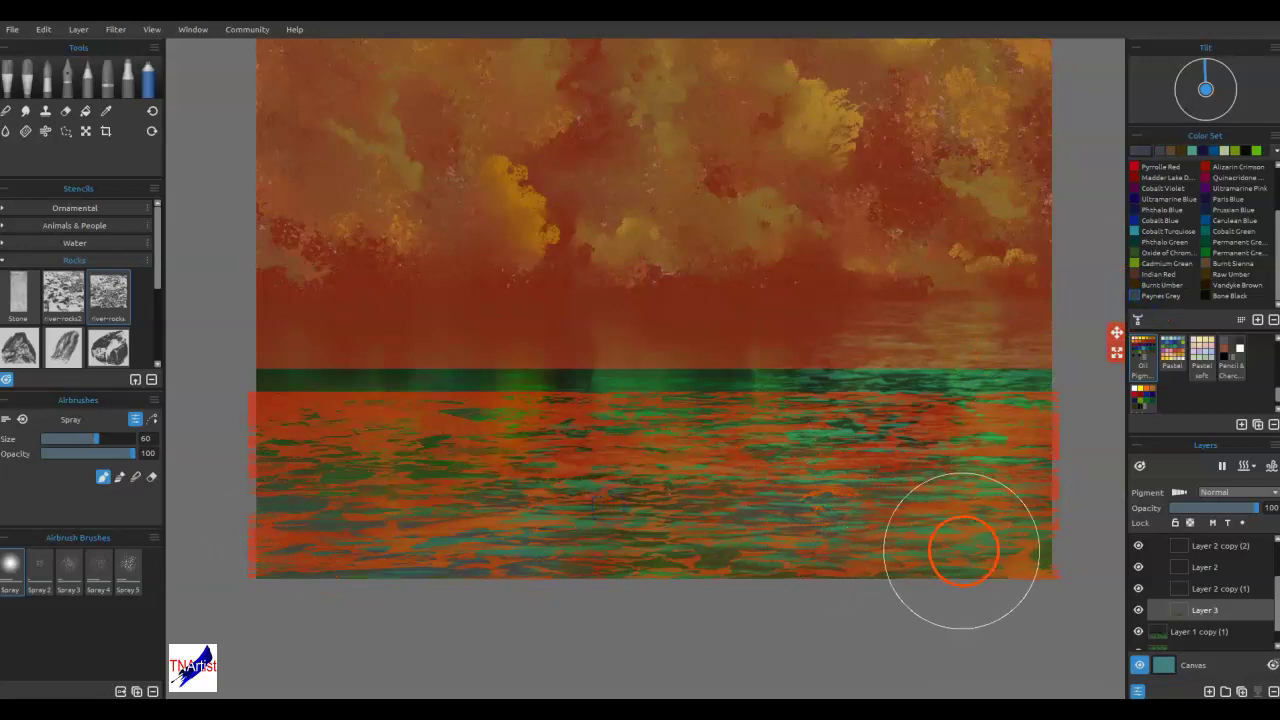
# - Reduce the Spray brush to size 20 and darken the rocks along the canvas's bottom edge with Bone Black
pyautogui.click(1195, 295)
pyautogui.press('[')
pyautogui.press('[')
pyautogui.press('[')
pyautogui.press('[')
pyautogui.moveTo(1034, 578)
pyautogui.mouseDown()
pyautogui.moveTo(946, 563)
pyautogui.moveTo(740, 573)
pyautogui.moveTo(300, 562)
pyautogui.mouseUp()
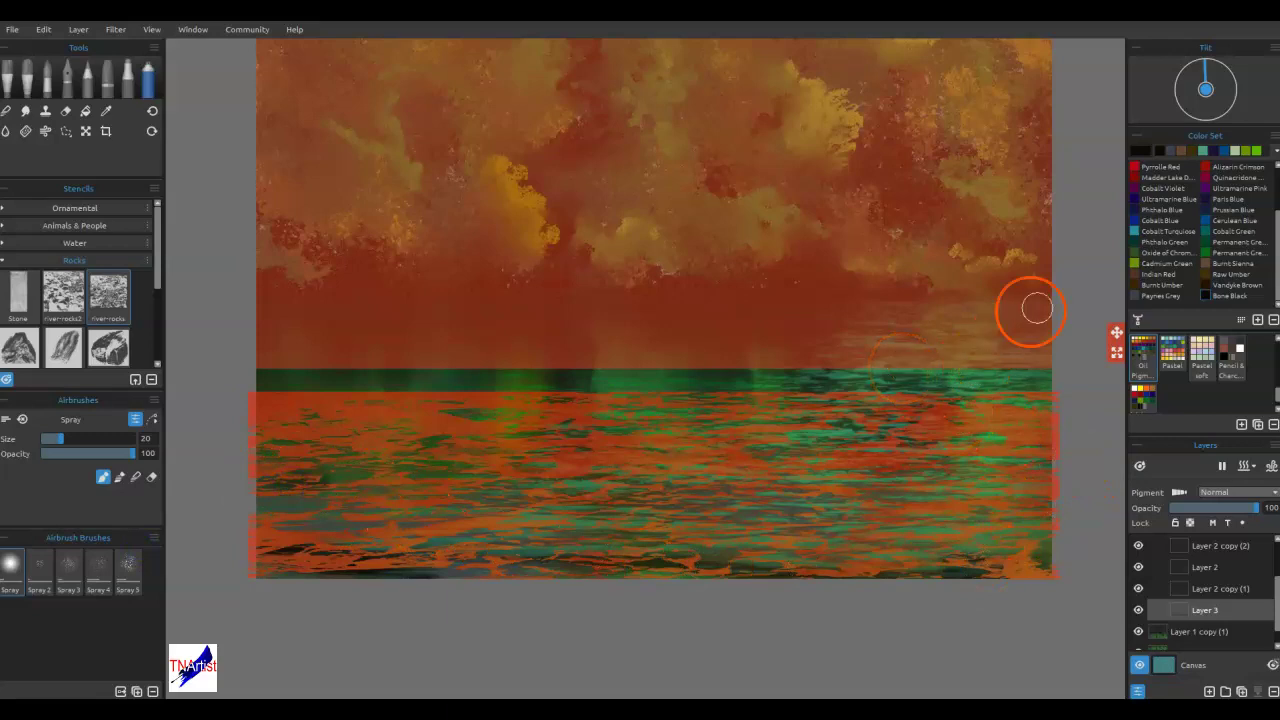
# - Spray pale grey-green highlights onto individual rocks through the stencil with the Spray brush at size 9
pyautogui.click(1234, 150)
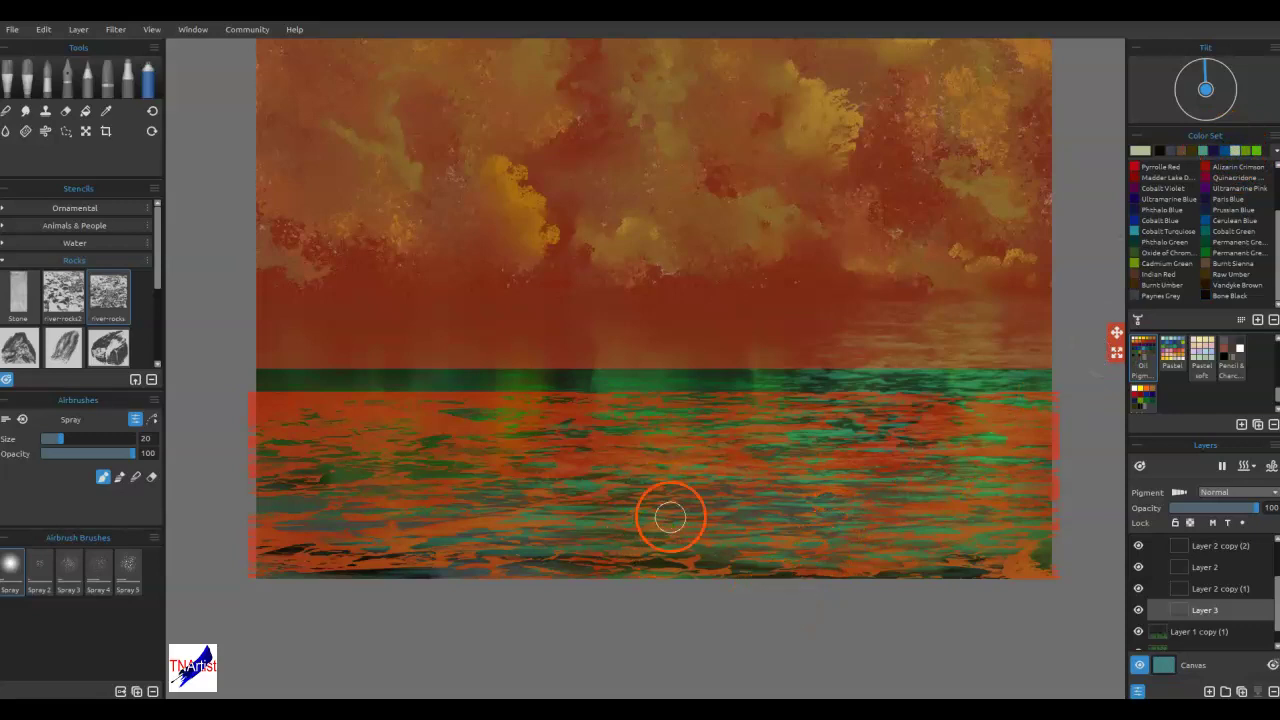
pyautogui.scroll(4, 672, 516)
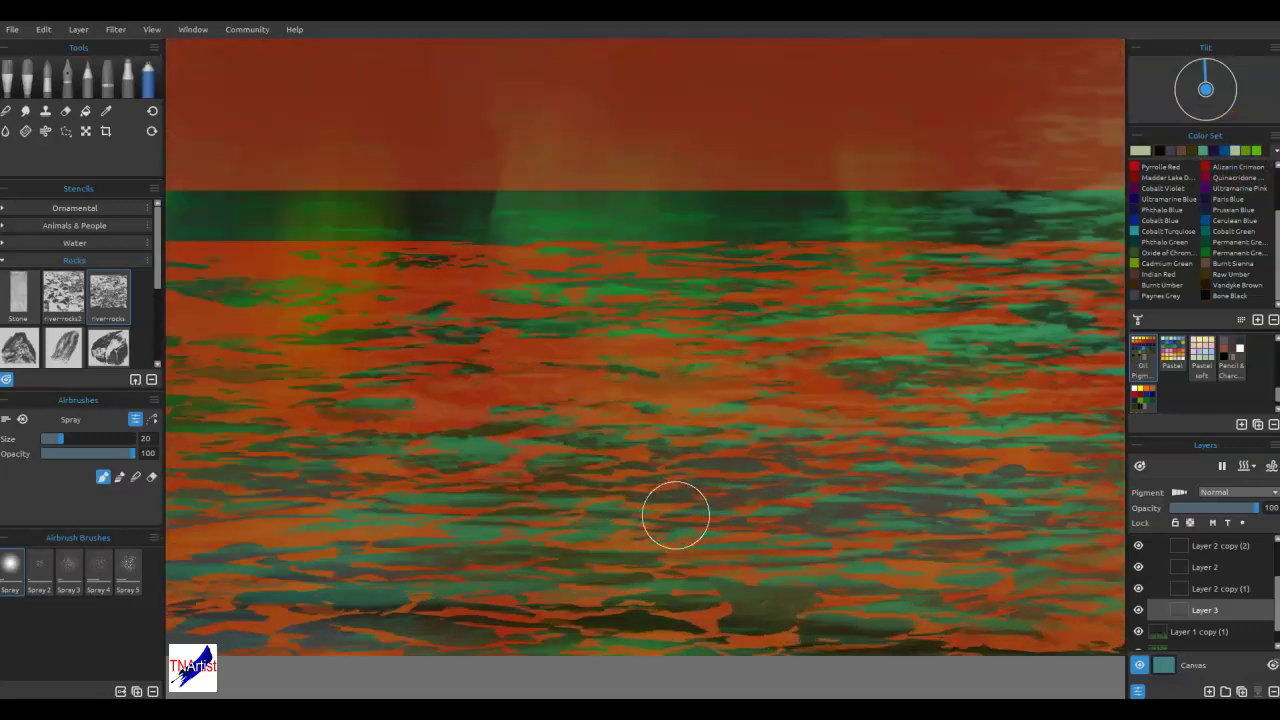
pyautogui.scroll(-3, 672, 516)
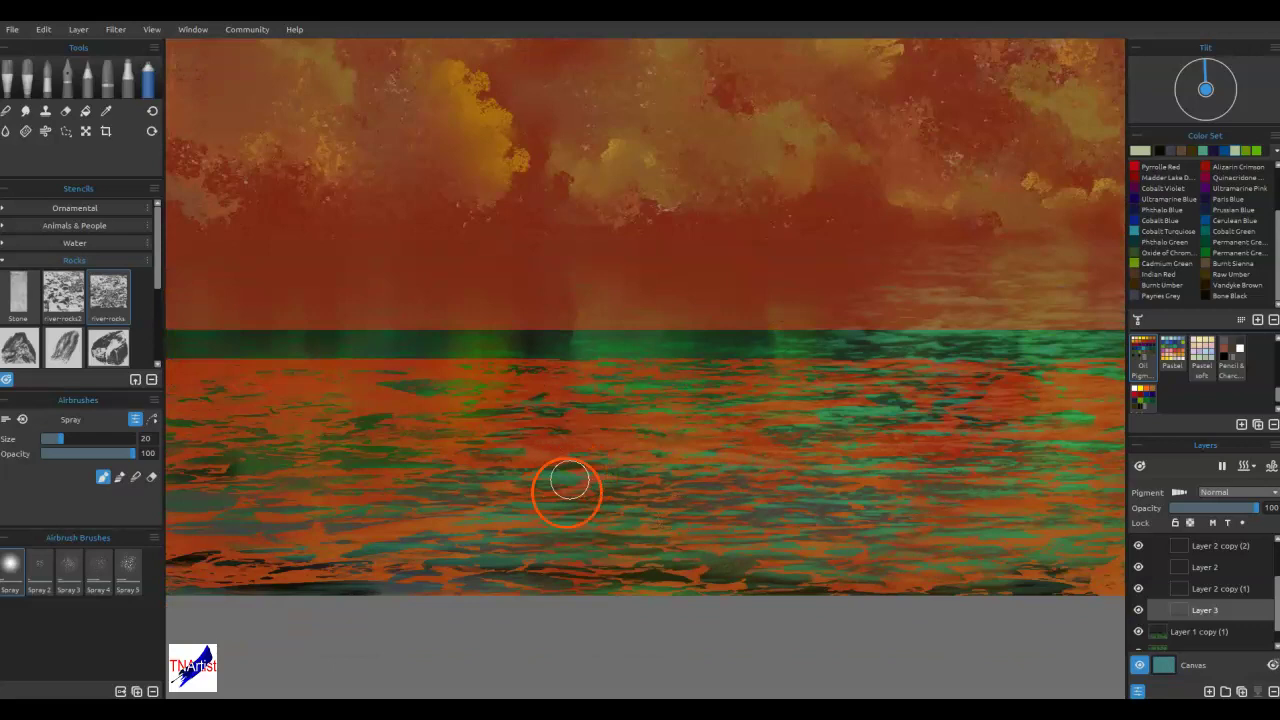
pyautogui.press('[')
pyautogui.press('[')
pyautogui.press('[')
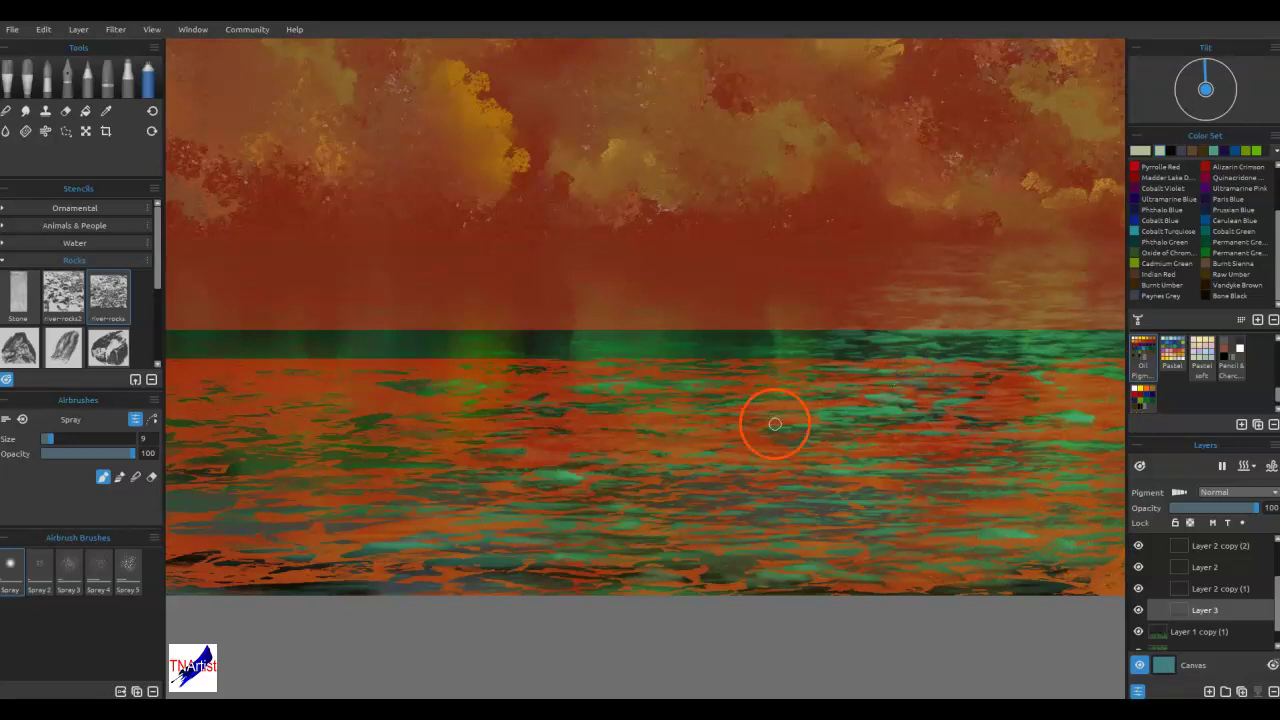
pyautogui.moveTo(307, 510); pyautogui.dragTo(262, 507)
pyautogui.moveTo(236, 503); pyautogui.dragTo(190, 491)
pyautogui.moveTo(236, 504); pyautogui.dragTo(231, 504)
pyautogui.moveTo(325, 640); pyautogui.dragTo(608, 604)
pyautogui.moveTo(500, 486); pyautogui.dragTo(529, 486)
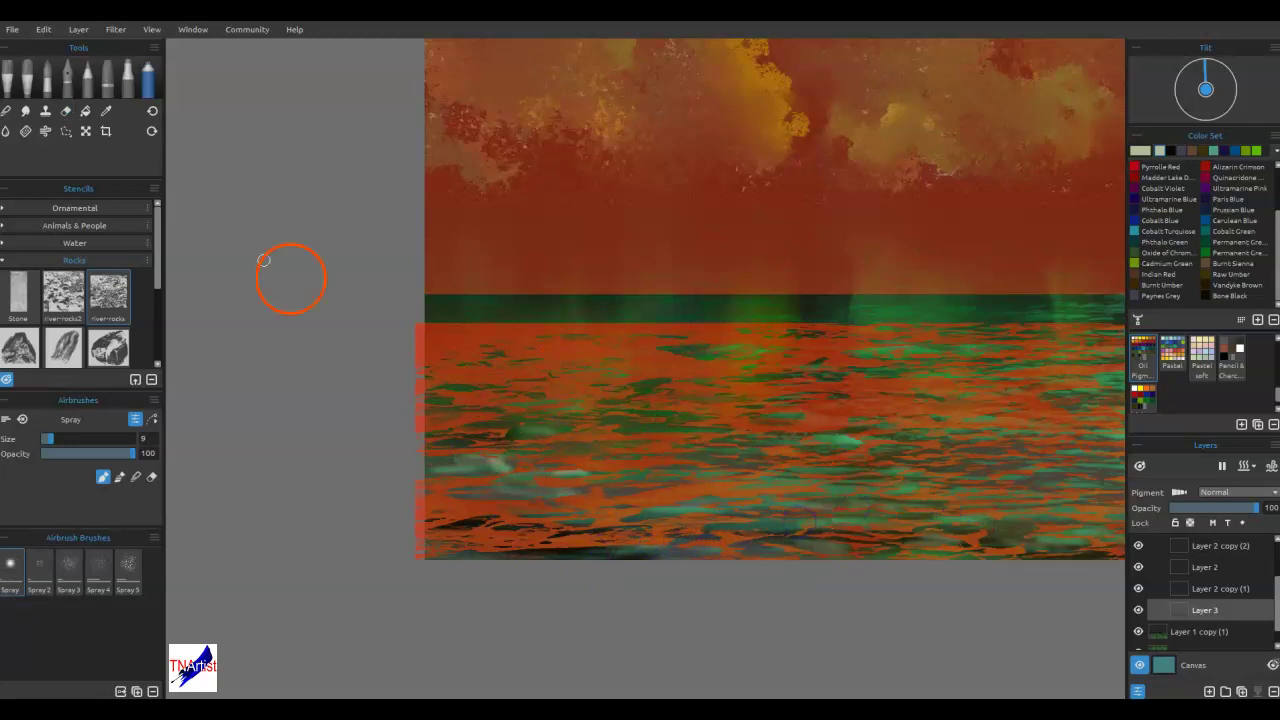
# - Soften the highlighted rocks with the Textured blend brush at size 25 and opacity 100
pyautogui.click(7, 110)
pyautogui.click(18, 624)
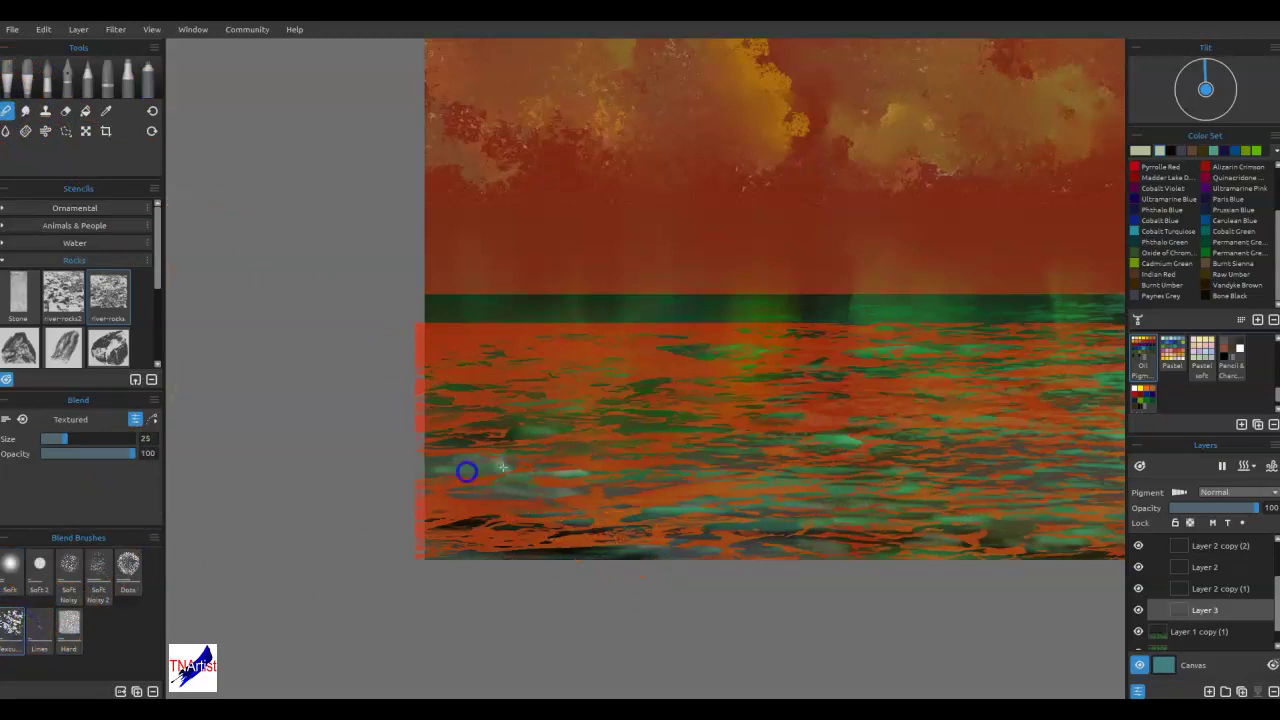
pyautogui.click(575, 528)
pyautogui.click(605, 537)
pyautogui.click(697, 525)
pyautogui.click(829, 437)
pyautogui.click(949, 488)
pyautogui.click(851, 533)
pyautogui.click(992, 556)
pyautogui.click(997, 530)
pyautogui.click(756, 565)
pyautogui.click(563, 564)
pyautogui.click(717, 477)
pyautogui.click(622, 448)
pyautogui.click(481, 494)
pyautogui.click(587, 506)
pyautogui.click(478, 469)
# - Airbrush touches of Burnt Sienna and Raw Umber onto the rocks through the stencil at size 9
pyautogui.press('a')
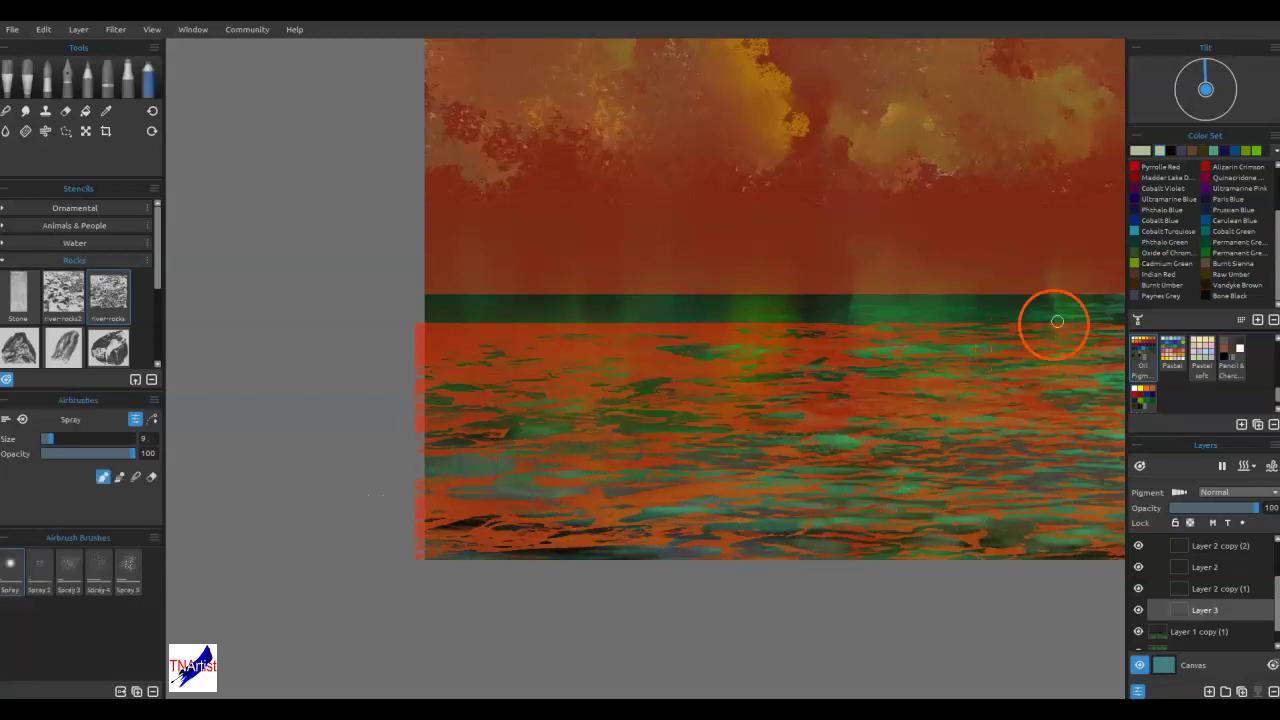
pyautogui.click(1207, 265)
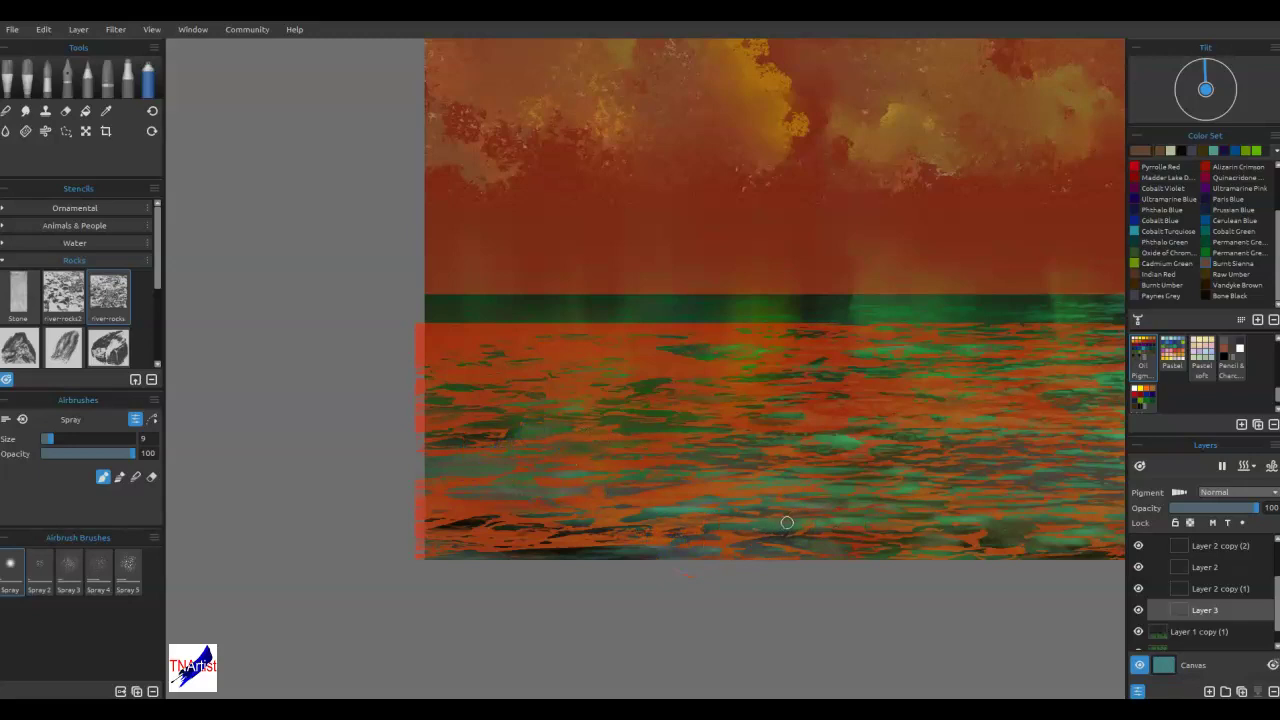
pyautogui.click(1206, 274)
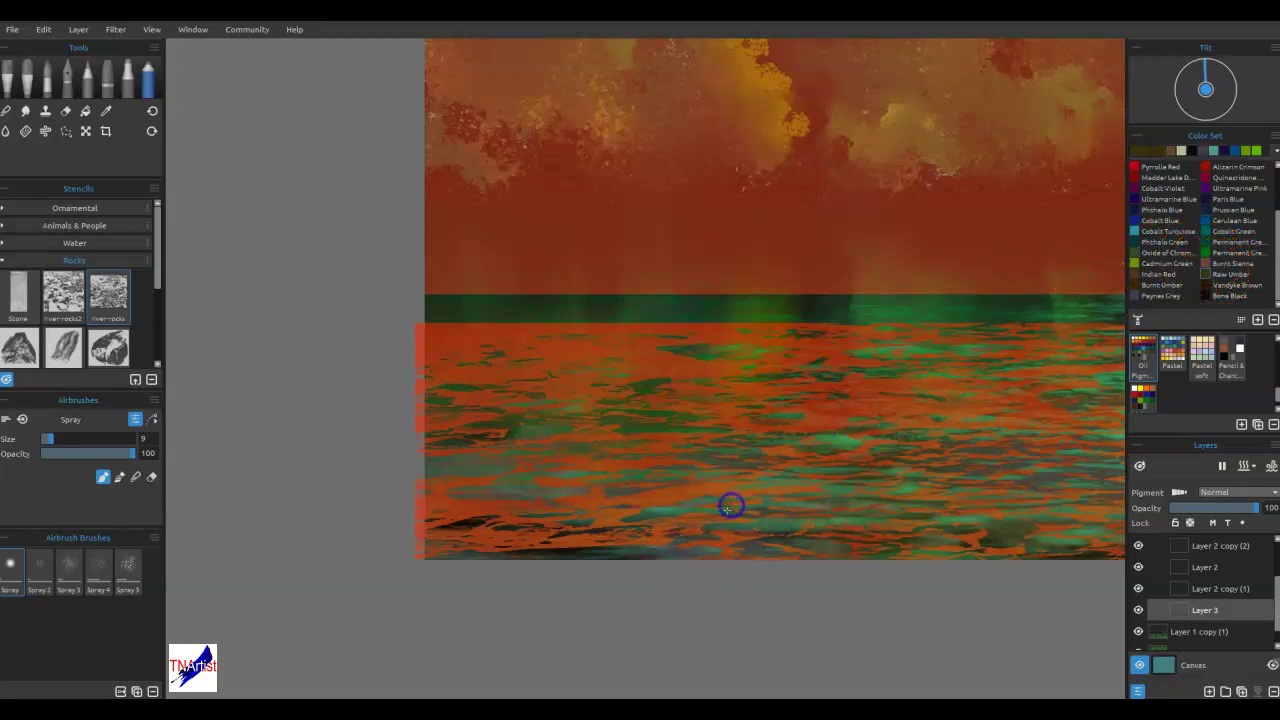
pyautogui.moveTo(626, 506)
pyautogui.mouseDown()
pyautogui.moveTo(433, 476)
pyautogui.moveTo(457, 462)
pyautogui.moveTo(529, 474)
pyautogui.moveTo(551, 497)
pyautogui.moveTo(535, 519)
pyautogui.moveTo(598, 565)
pyautogui.mouseUp()
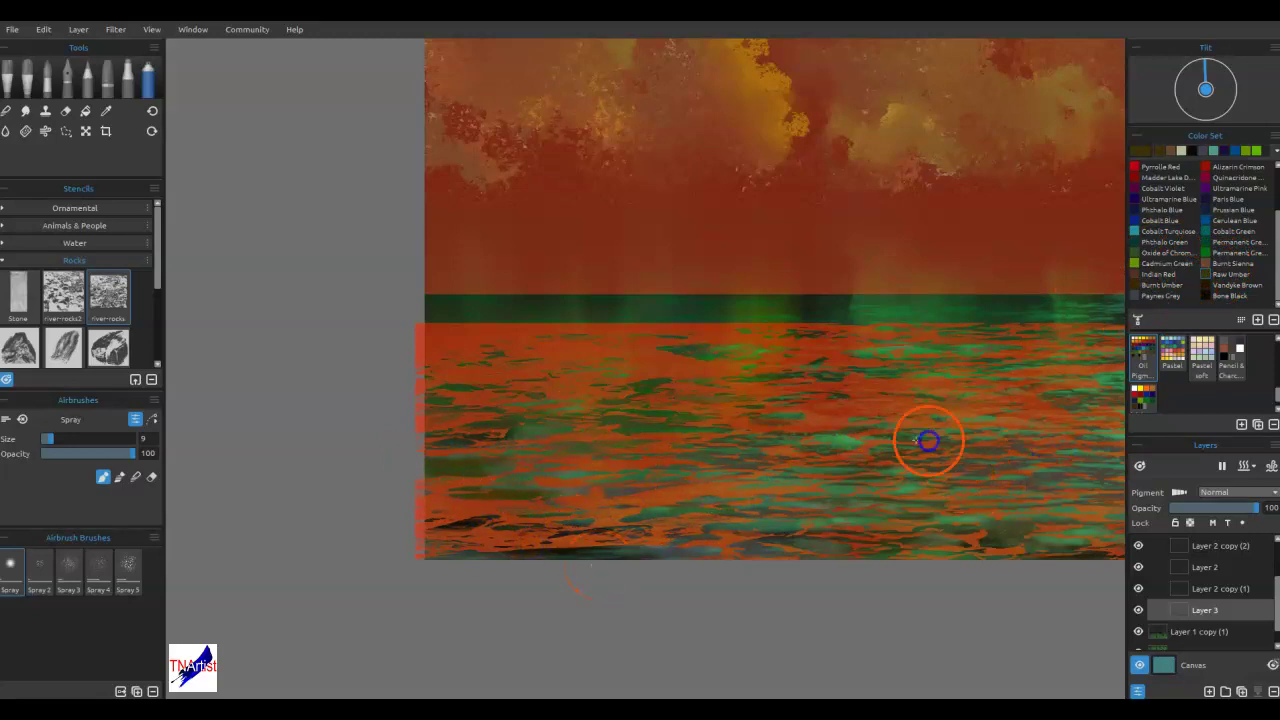
pyautogui.moveTo(868, 435)
pyautogui.mouseDown()
pyautogui.moveTo(899, 444)
pyautogui.moveTo(829, 432)
pyautogui.mouseUp()
# - Enlarge the Spray brush to size 18 and spray Raw Umber over the rocks in the middle of the stencilled water
pyautogui.press(']')
pyautogui.press(']')
pyautogui.press(']')
pyautogui.press(']')
pyautogui.press(']')
pyautogui.press(']')
pyautogui.press(']')
pyautogui.press(']')
pyautogui.press(']')
pyautogui.moveTo(740, 443); pyautogui.dragTo(863, 446)
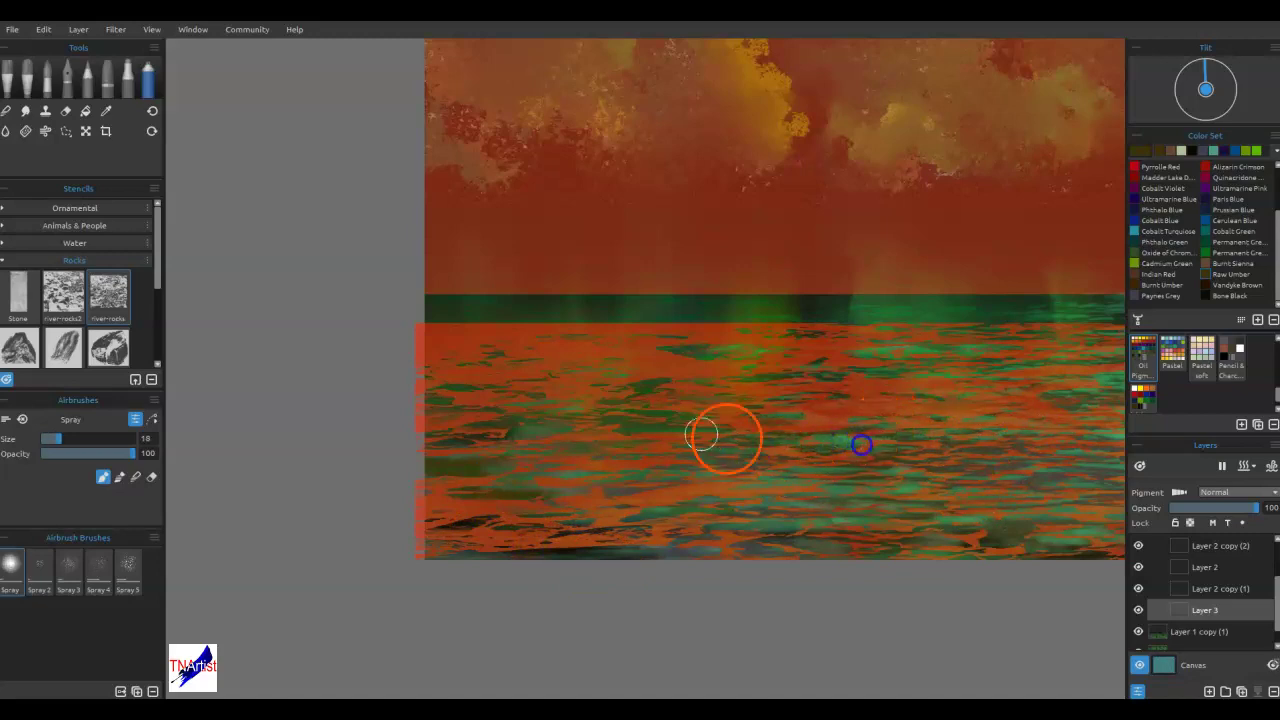
pyautogui.moveTo(683, 374); pyautogui.dragTo(726, 375)
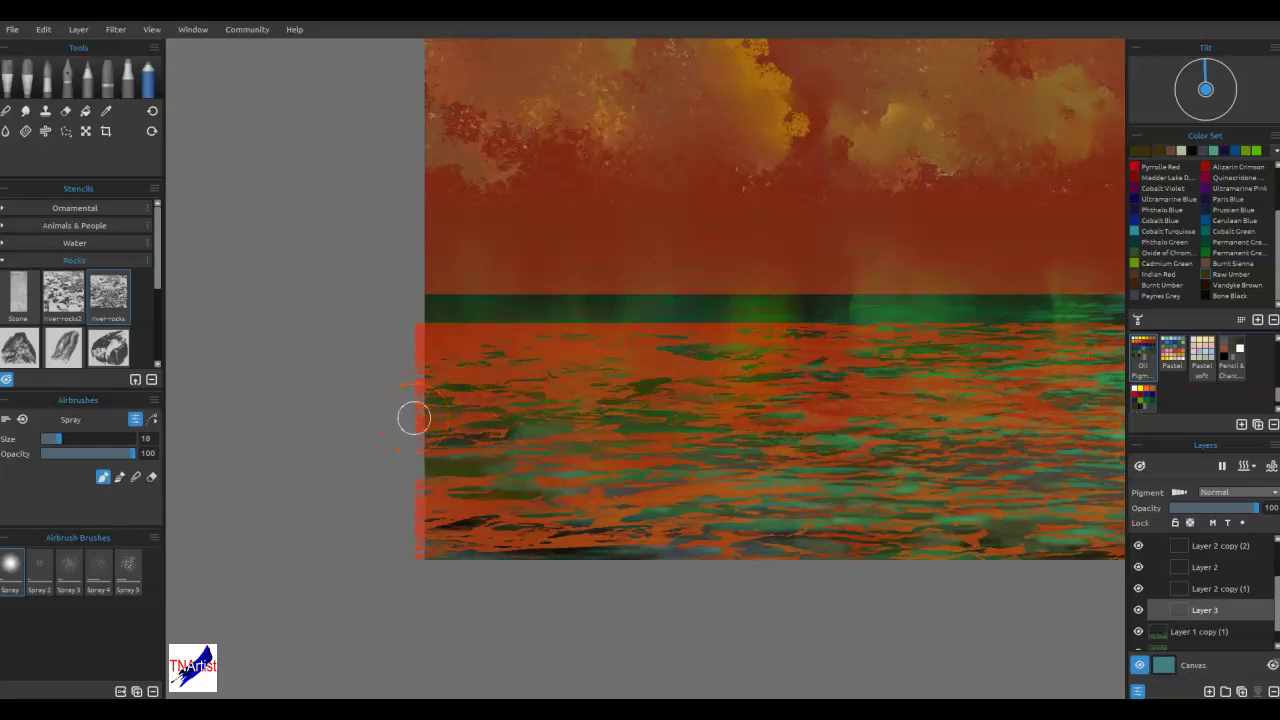
# - Hide the stencils, fit the whole painting in view, and collapse the water group
pyautogui.hotkey('ctrl', 'alt')
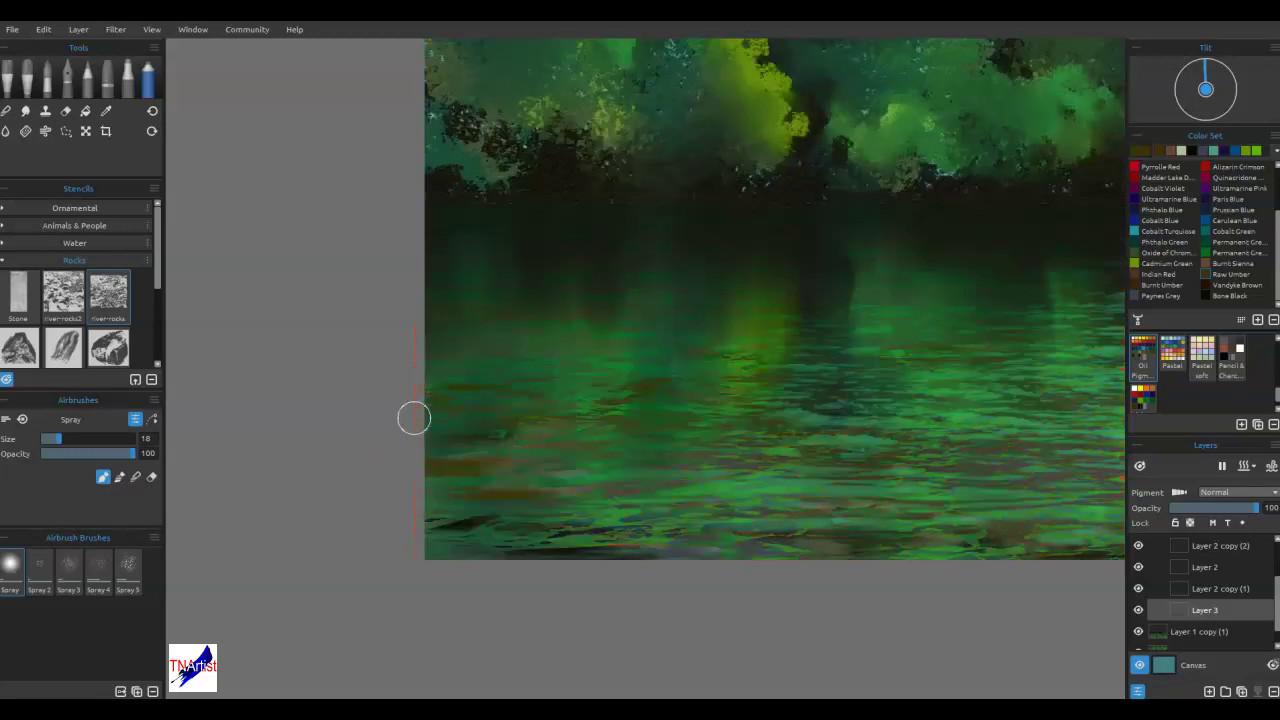
pyautogui.hotkey('ctrl', '0')
pyautogui.moveTo(592, 576)
pyautogui.mouseDown()
pyautogui.moveTo(643, 589)
pyautogui.moveTo(866, 652)
pyautogui.moveTo(971, 645)
pyautogui.mouseUp()
pyautogui.moveTo(760, 600)
pyautogui.mouseDown()
pyautogui.moveTo(737, 586)
pyautogui.moveTo(734, 557)
pyautogui.moveTo(825, 541)
pyautogui.moveTo(808, 686)
pyautogui.moveTo(811, 434)
pyautogui.moveTo(737, 575)
pyautogui.moveTo(760, 629)
pyautogui.moveTo(737, 606)
pyautogui.moveTo(1101, 491)
pyautogui.mouseUp()
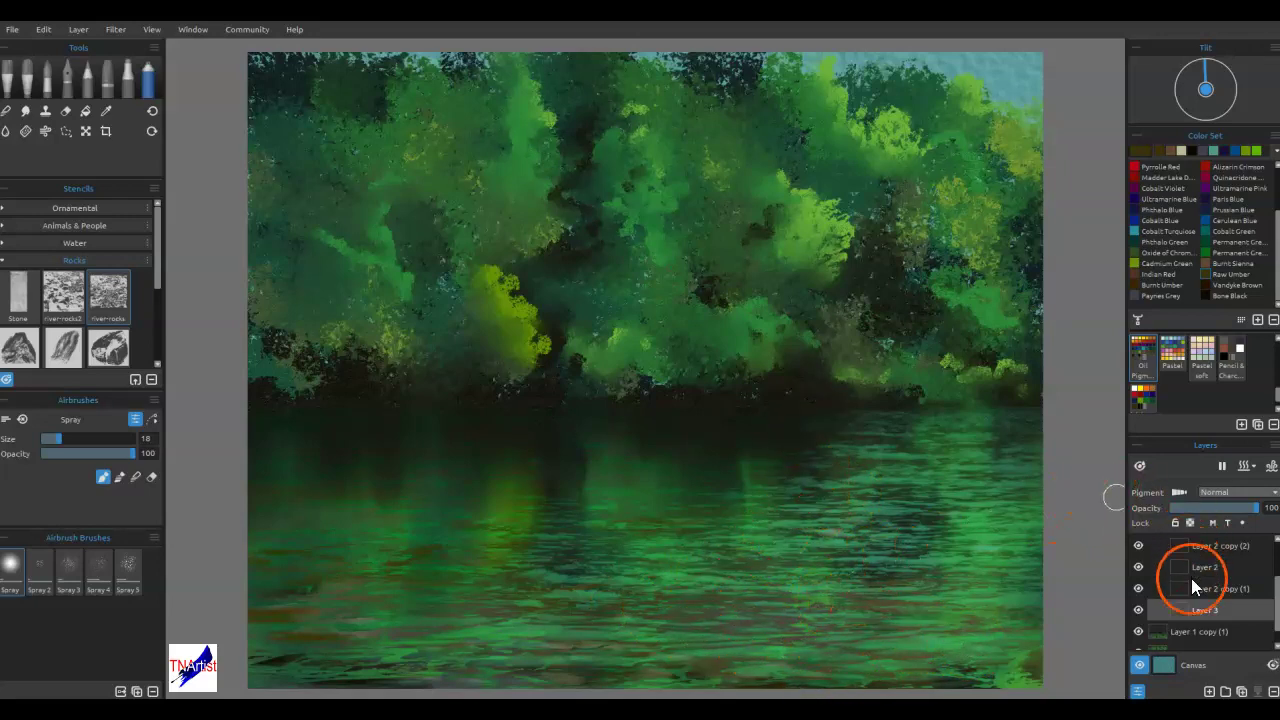
pyautogui.scroll(3, 1191, 586)
pyautogui.click(1152, 546)
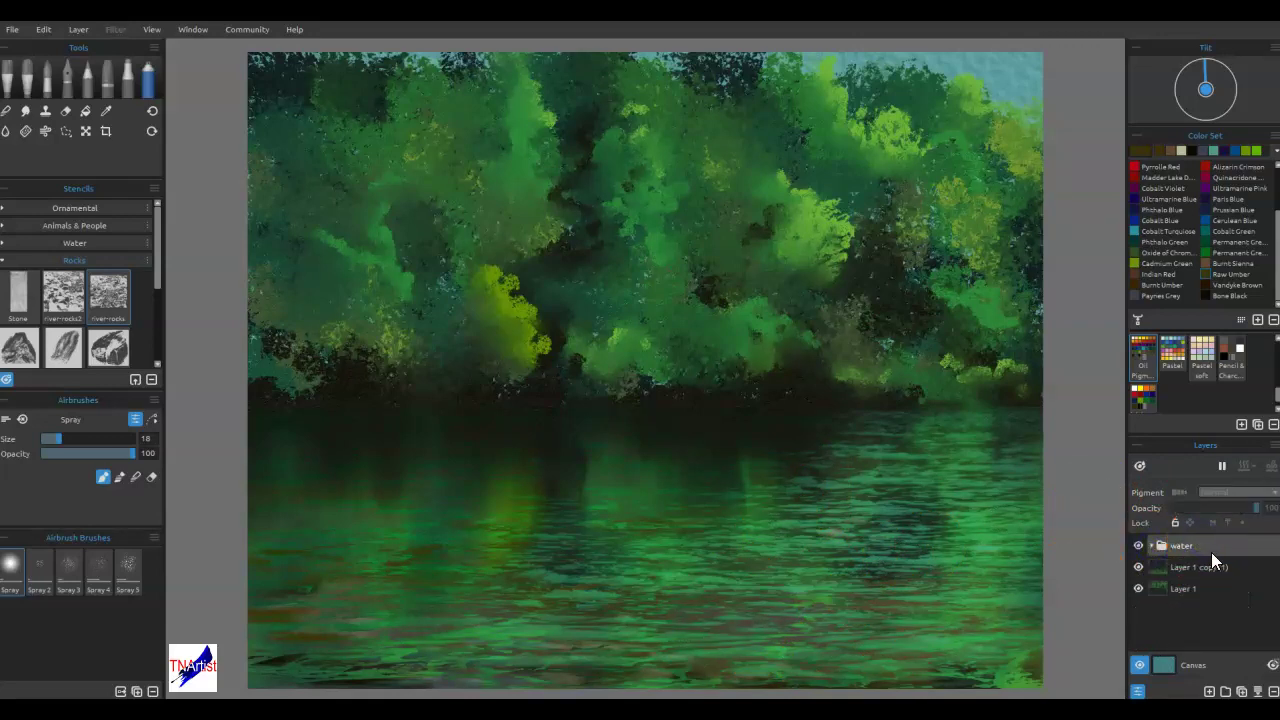
# - Lower the opacity of all layers in the water group together to 81
pyautogui.click(1152, 545)
pyautogui.click(1205, 567)
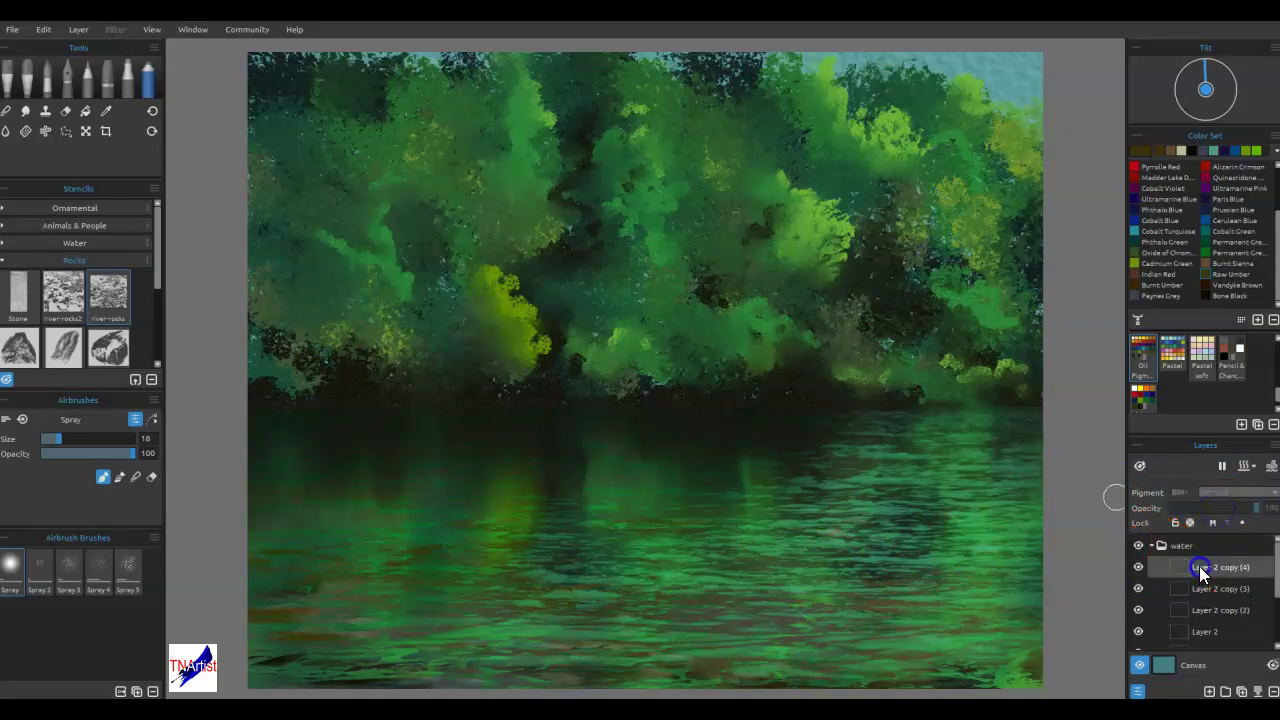
pyautogui.click(1225, 511)
pyautogui.scroll(-3, 1194, 594)
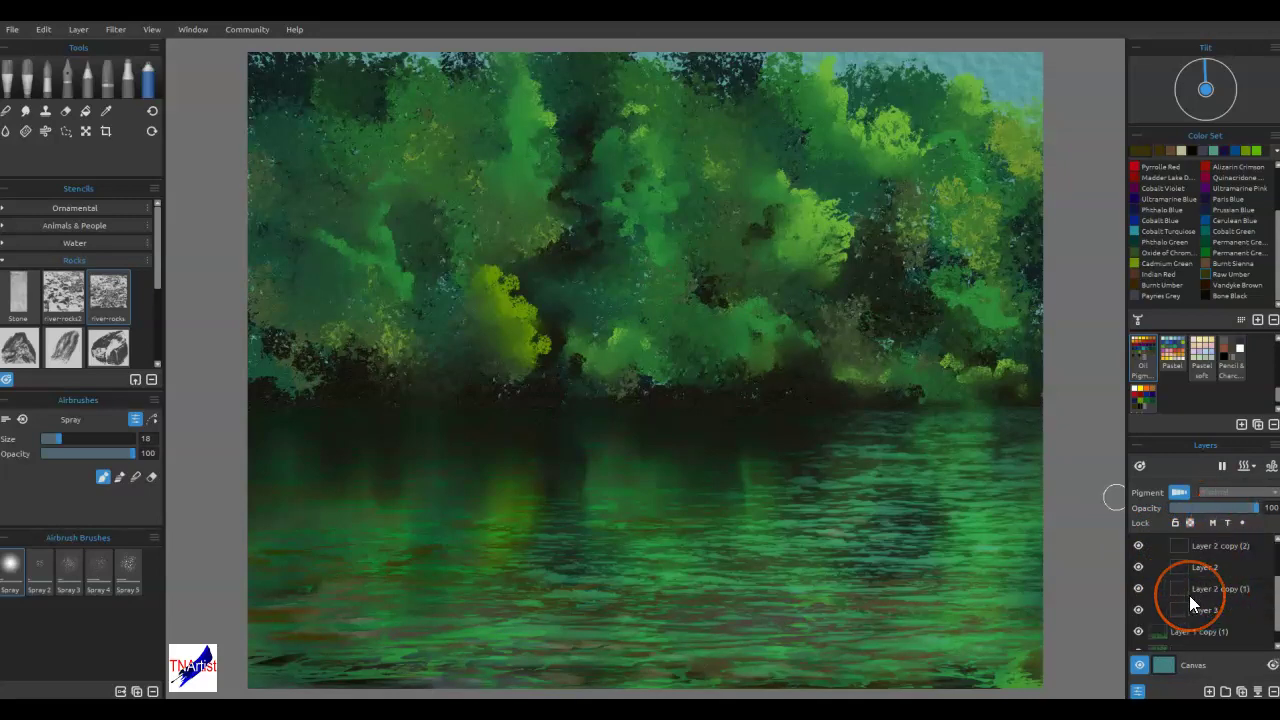
pyautogui.moveTo(1211, 618); pyautogui.dragTo(1211, 612)
pyautogui.moveTo(1220, 513)
pyautogui.mouseDown()
pyautogui.moveTo(1246, 513)
pyautogui.moveTo(1234, 523)
pyautogui.mouseUp()
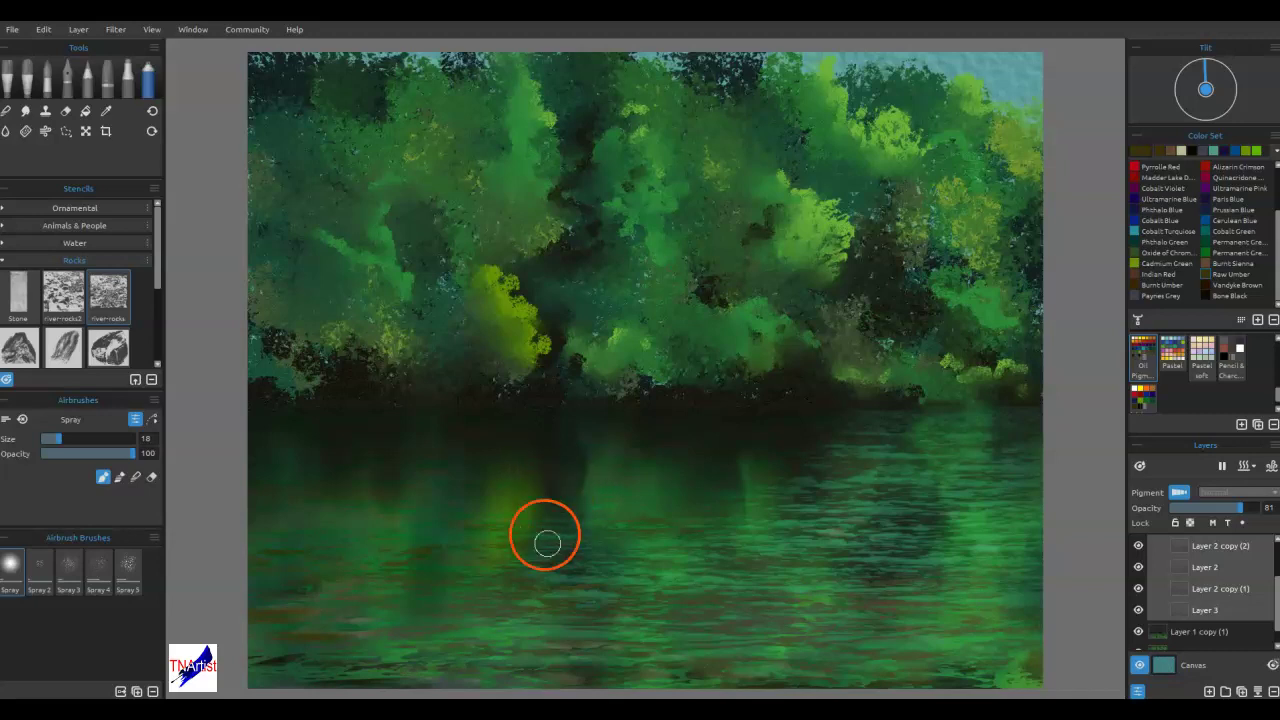
# - Load the painted ripples of Layer 2 copy (4) as a selection and set the paint colour to pale green #dbeab9
pyautogui.scroll(2, 1210, 612)
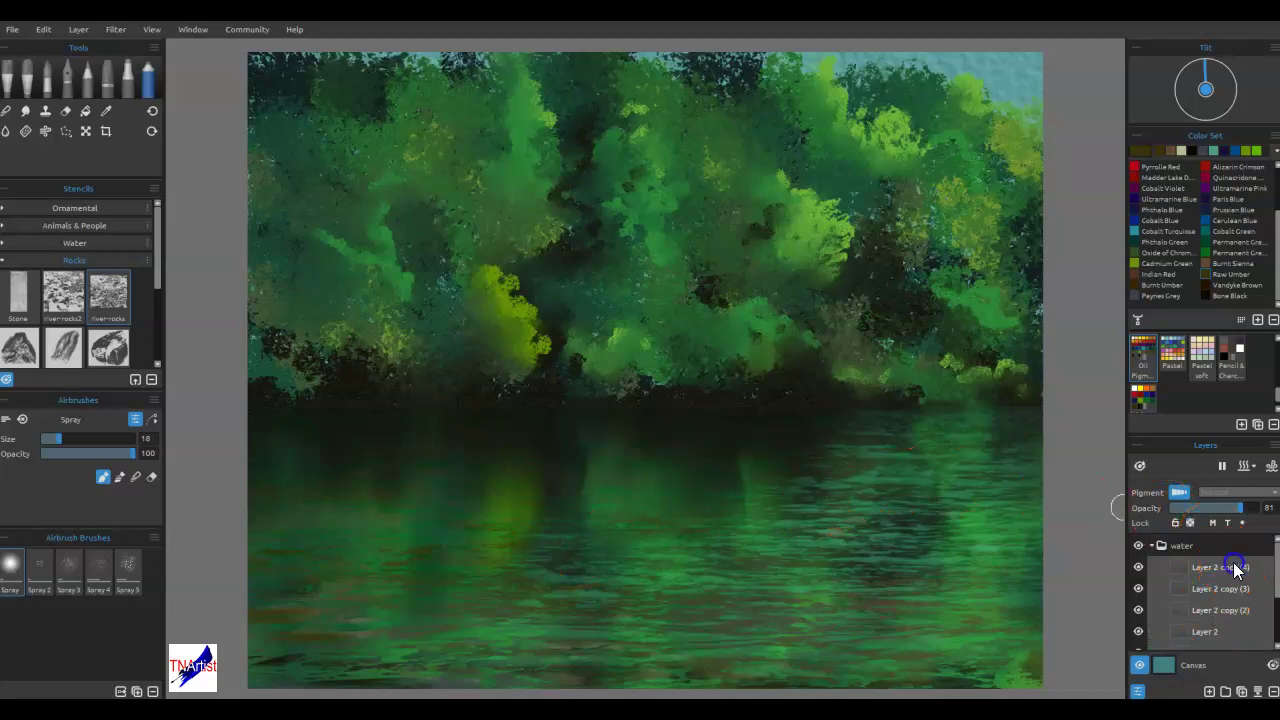
pyautogui.click(1228, 567)
pyautogui.keyDown('ctrl'); pyautogui.click(1178, 566); pyautogui.keyUp('ctrl')
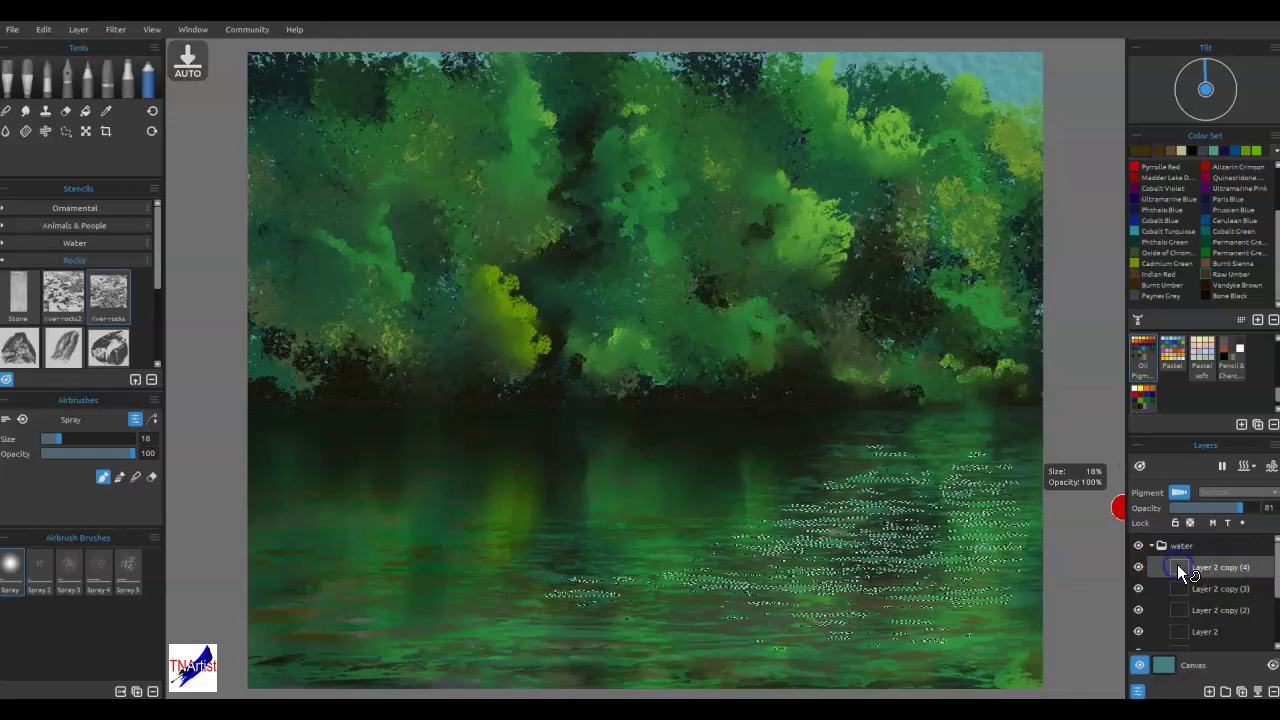
pyautogui.click(1181, 154)
pyautogui.click(1144, 153)
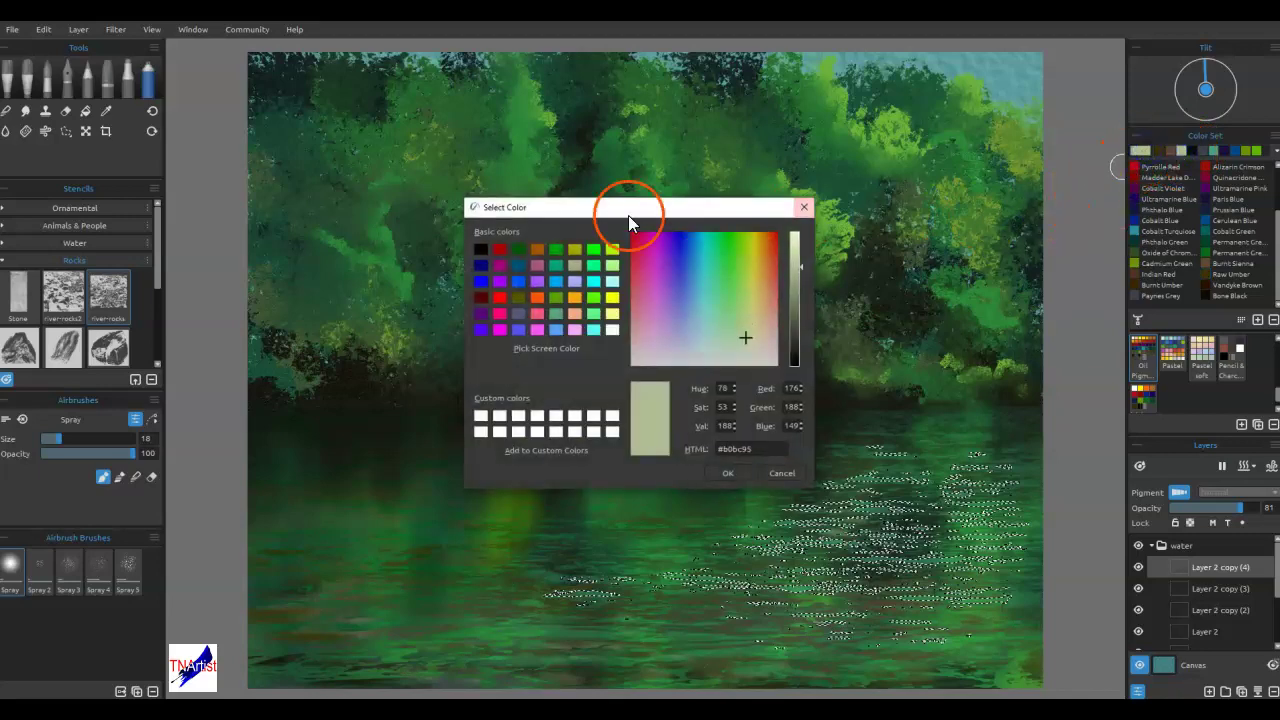
pyautogui.click(791, 244)
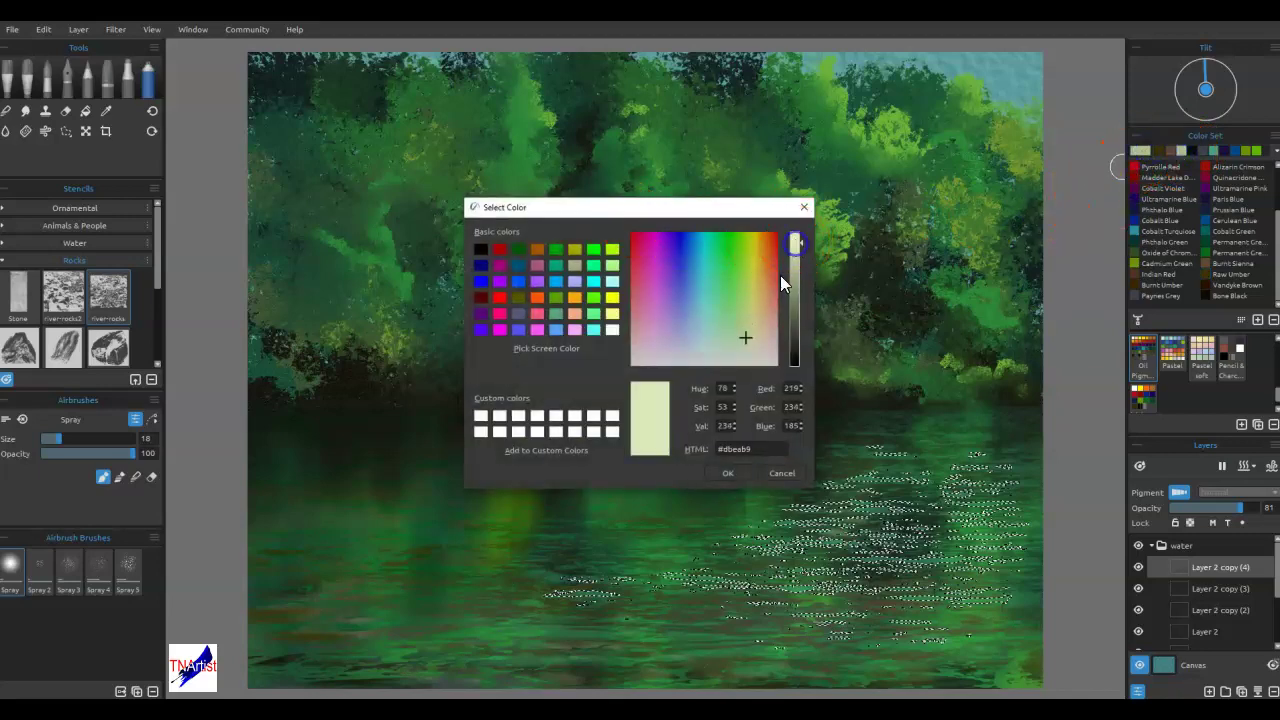
pyautogui.click(729, 473)
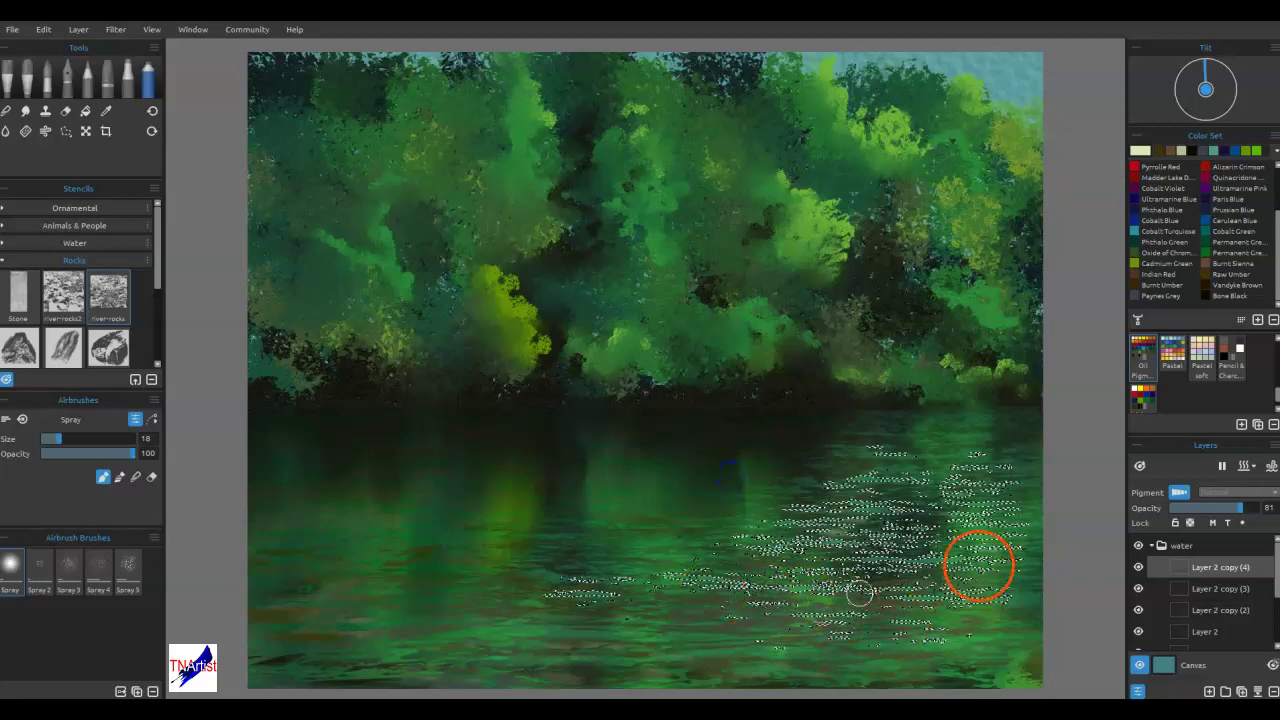
# - Spray pale highlights over the selected ripples on the right side of the lake at size 18 and clear the selection
pyautogui.moveTo(988, 464)
pyautogui.mouseDown()
pyautogui.moveTo(1028, 463)
pyautogui.moveTo(1015, 502)
pyautogui.moveTo(862, 543)
pyautogui.moveTo(996, 544)
pyautogui.moveTo(1041, 567)
pyautogui.moveTo(915, 580)
pyautogui.moveTo(876, 558)
pyautogui.moveTo(967, 570)
pyautogui.moveTo(1006, 594)
pyautogui.moveTo(757, 579)
pyautogui.moveTo(718, 592)
pyautogui.moveTo(875, 515)
pyautogui.moveTo(1017, 514)
pyautogui.mouseUp()
pyautogui.moveTo(972, 456)
pyautogui.mouseDown()
pyautogui.moveTo(986, 466)
pyautogui.moveTo(1151, 434)
pyautogui.mouseUp()
pyautogui.click(810, 517)
pyautogui.moveTo(811, 518); pyautogui.dragTo(948, 590)
pyautogui.moveTo(787, 639); pyautogui.dragTo(818, 626)
pyautogui.hotkey('ctrl', 'd')
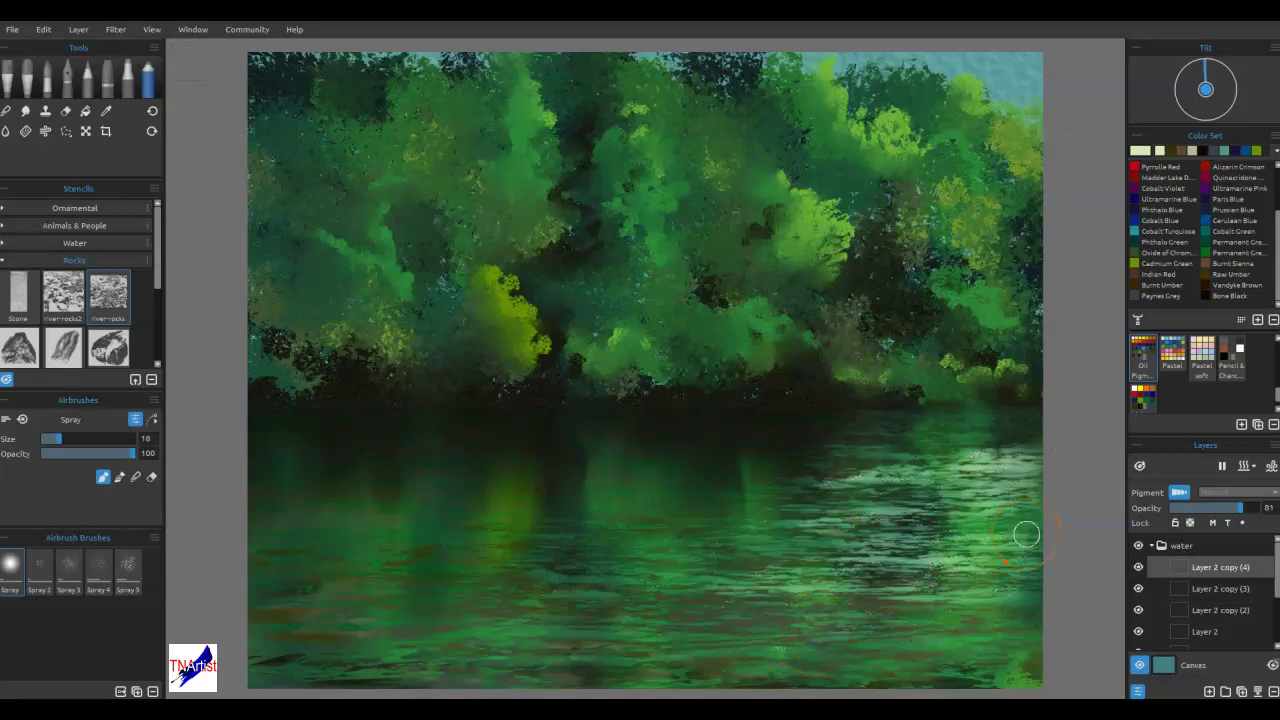
pyautogui.moveTo(852, 502)
pyautogui.mouseDown()
pyautogui.moveTo(826, 463)
pyautogui.moveTo(802, 492)
pyautogui.moveTo(712, 539)
pyautogui.moveTo(715, 555)
pyautogui.moveTo(849, 478)
pyautogui.moveTo(773, 535)
pyautogui.moveTo(685, 565)
pyautogui.moveTo(726, 567)
pyautogui.moveTo(736, 551)
pyautogui.moveTo(749, 572)
pyautogui.moveTo(718, 567)
pyautogui.moveTo(757, 552)
pyautogui.moveTo(775, 562)
pyautogui.moveTo(722, 578)
pyautogui.moveTo(766, 570)
pyautogui.moveTo(602, 571)
pyautogui.moveTo(785, 514)
pyautogui.moveTo(824, 478)
pyautogui.mouseUp()
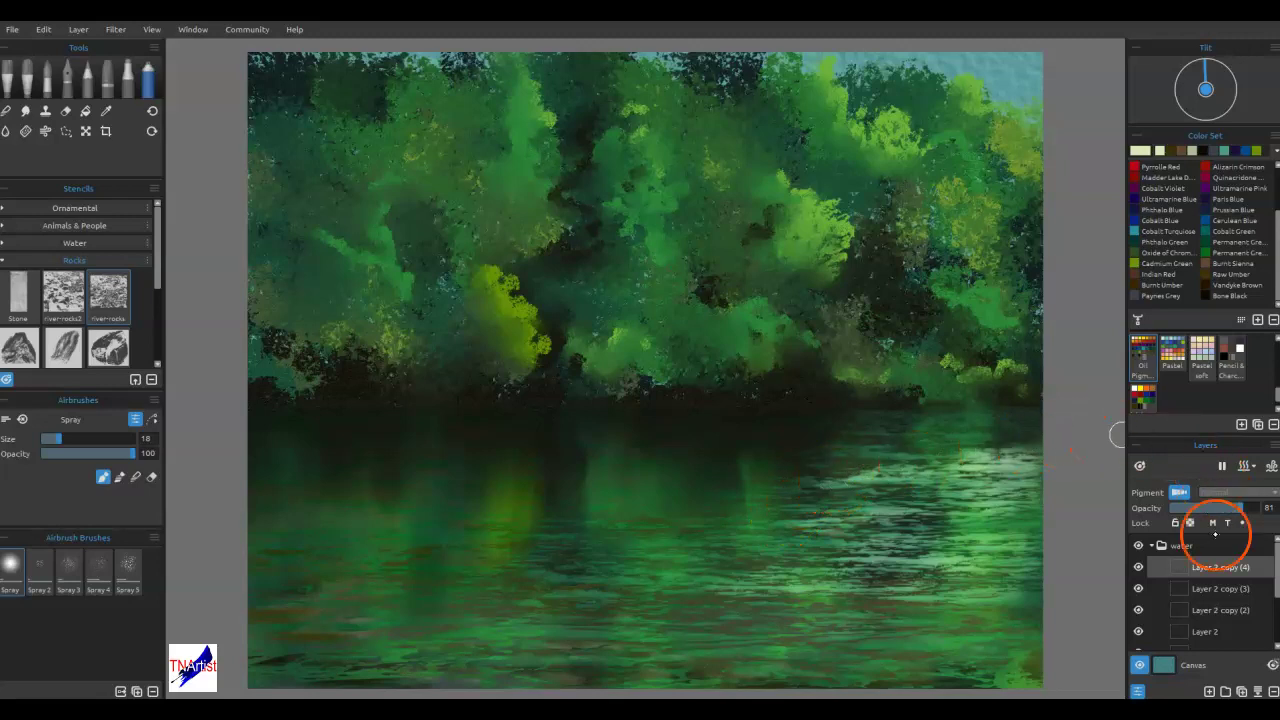
pyautogui.rightClick(1215, 567)
pyautogui.moveTo(950, 500)
pyautogui.mouseDown()
pyautogui.moveTo(844, 515)
pyautogui.moveTo(844, 493)
pyautogui.mouseUp()
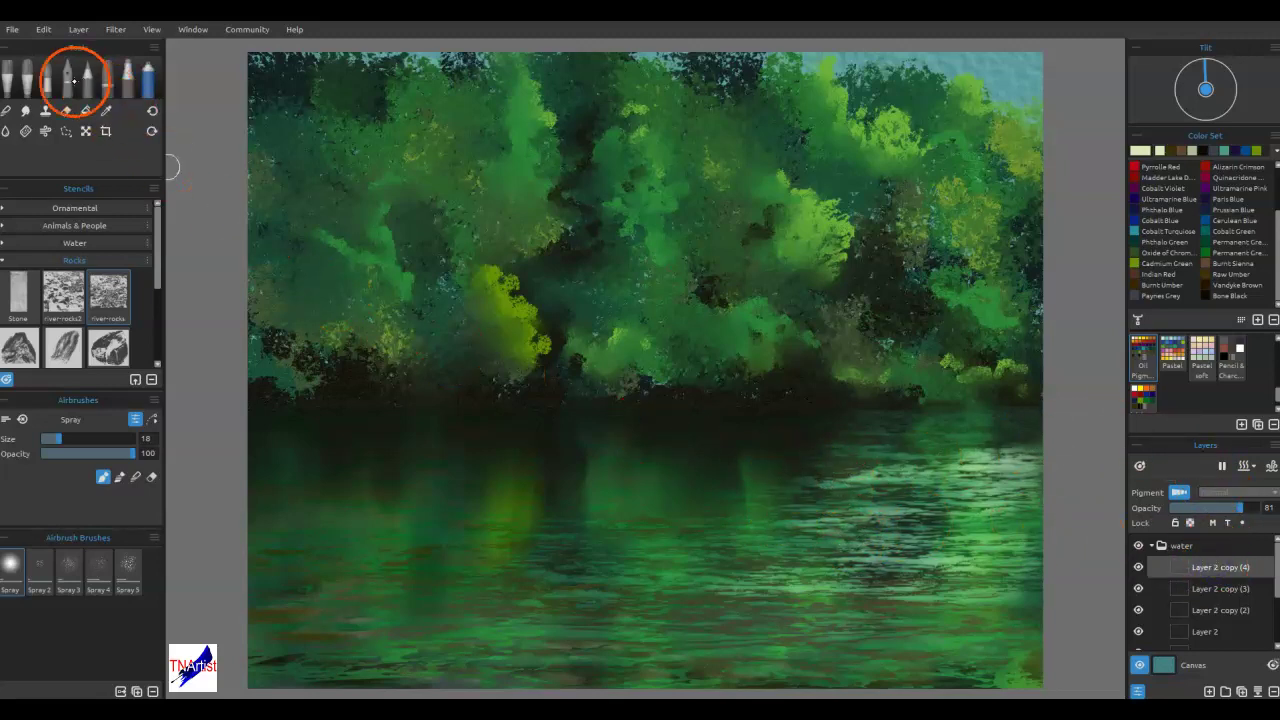
# - Draw a thin, broken pale waterline along the far shore with the 2B pencil at size 16
pyautogui.click(80, 76)
pyautogui.click(866, 407)
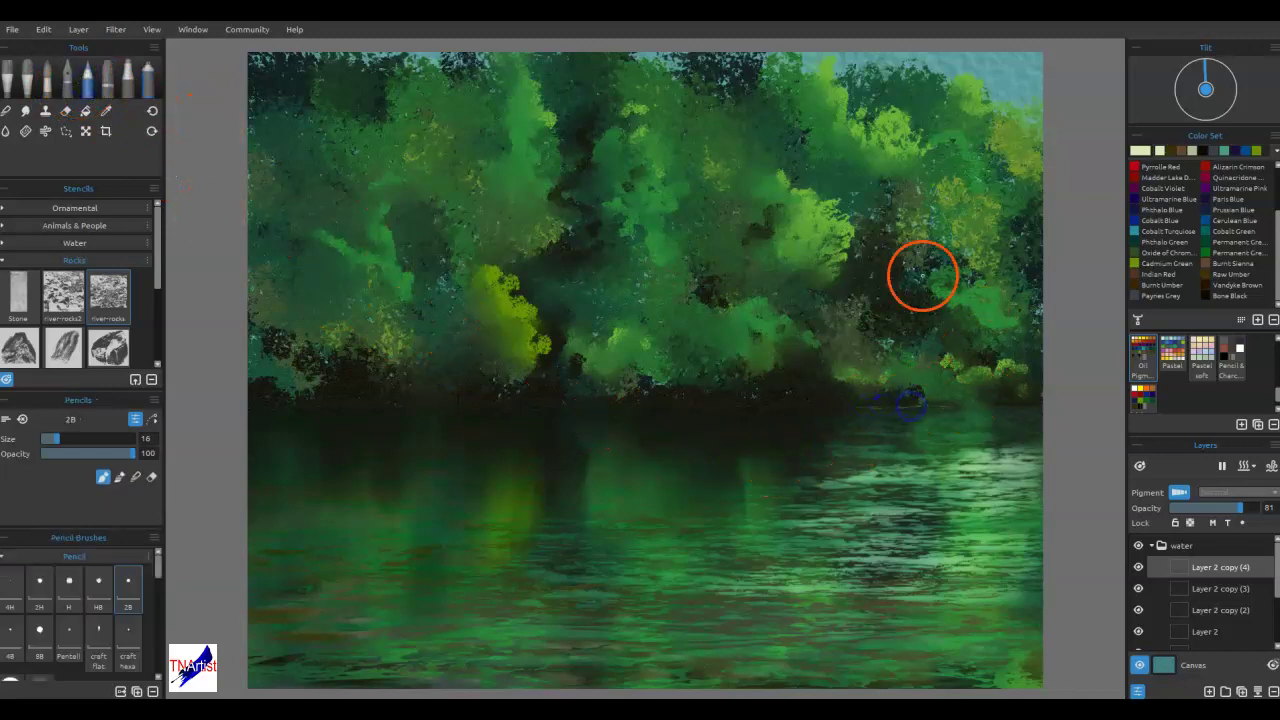
pyautogui.moveTo(703, 406); pyautogui.dragTo(570, 406)
pyautogui.moveTo(471, 409); pyautogui.dragTo(240, 411)
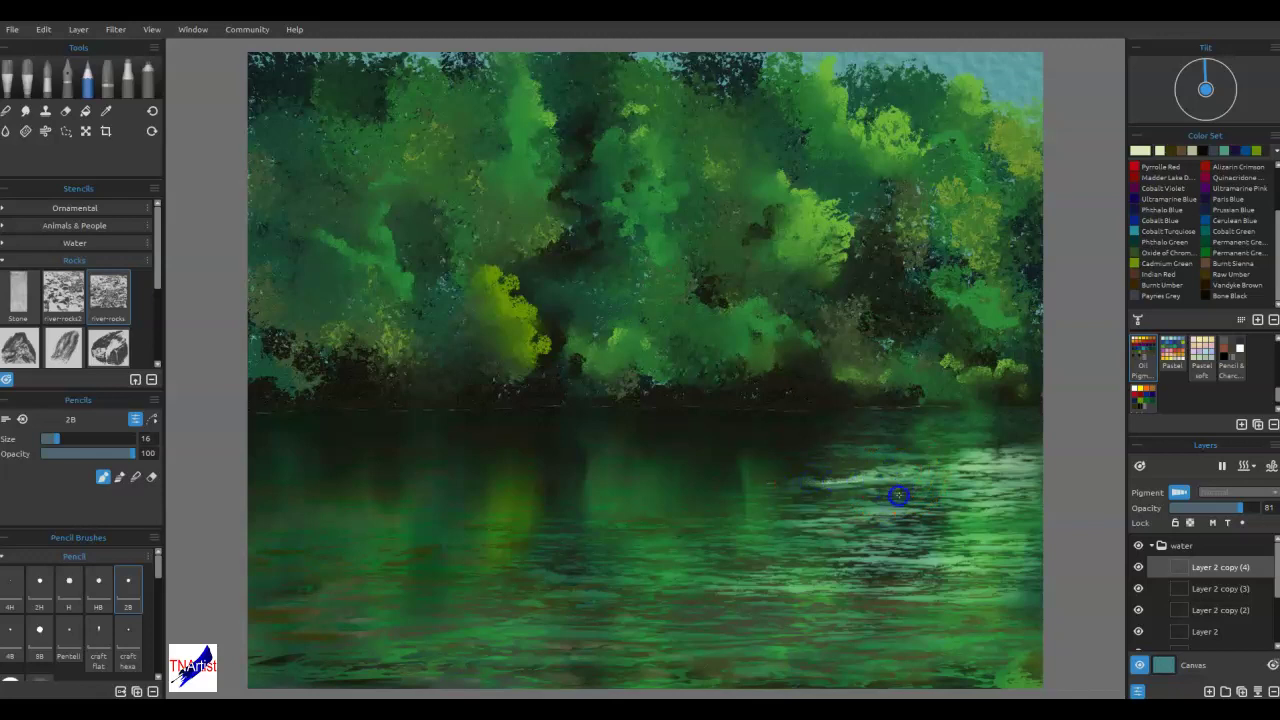
# - Pencil fine horizontal glints across the middle of the water and near the right edge below the far bank
pyautogui.moveTo(716, 518); pyautogui.dragTo(660, 517)
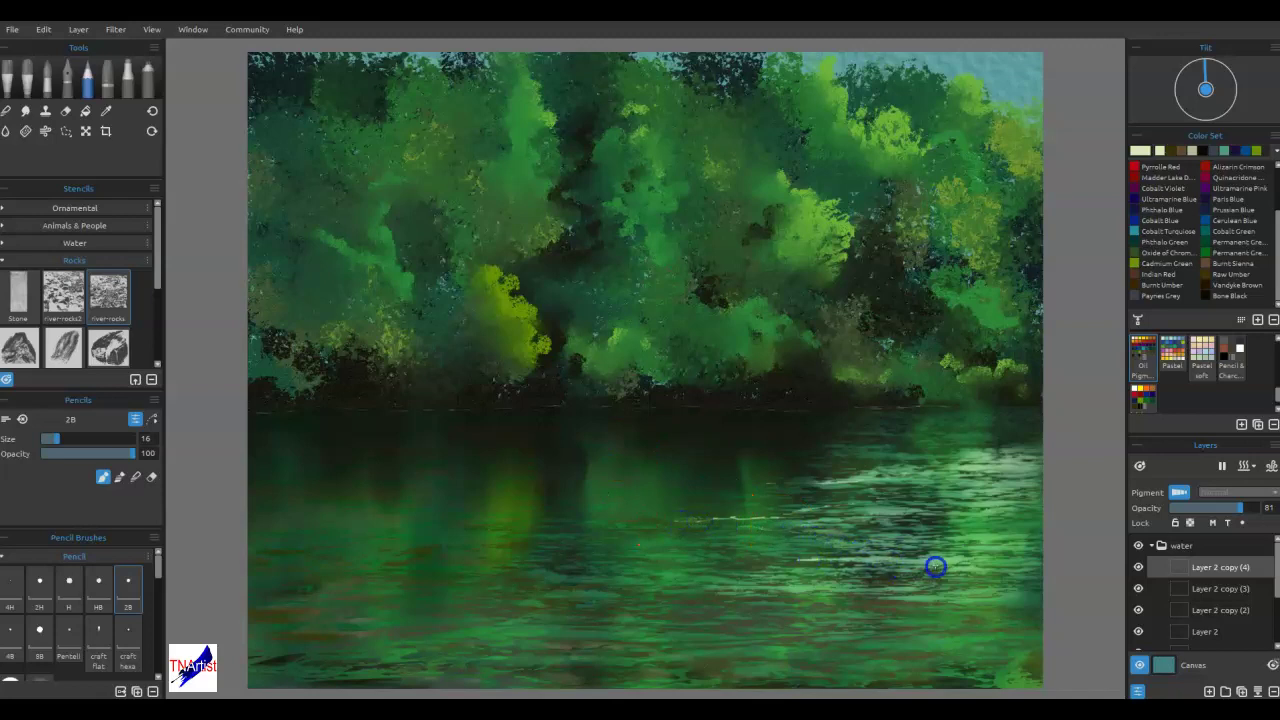
pyautogui.click(669, 577)
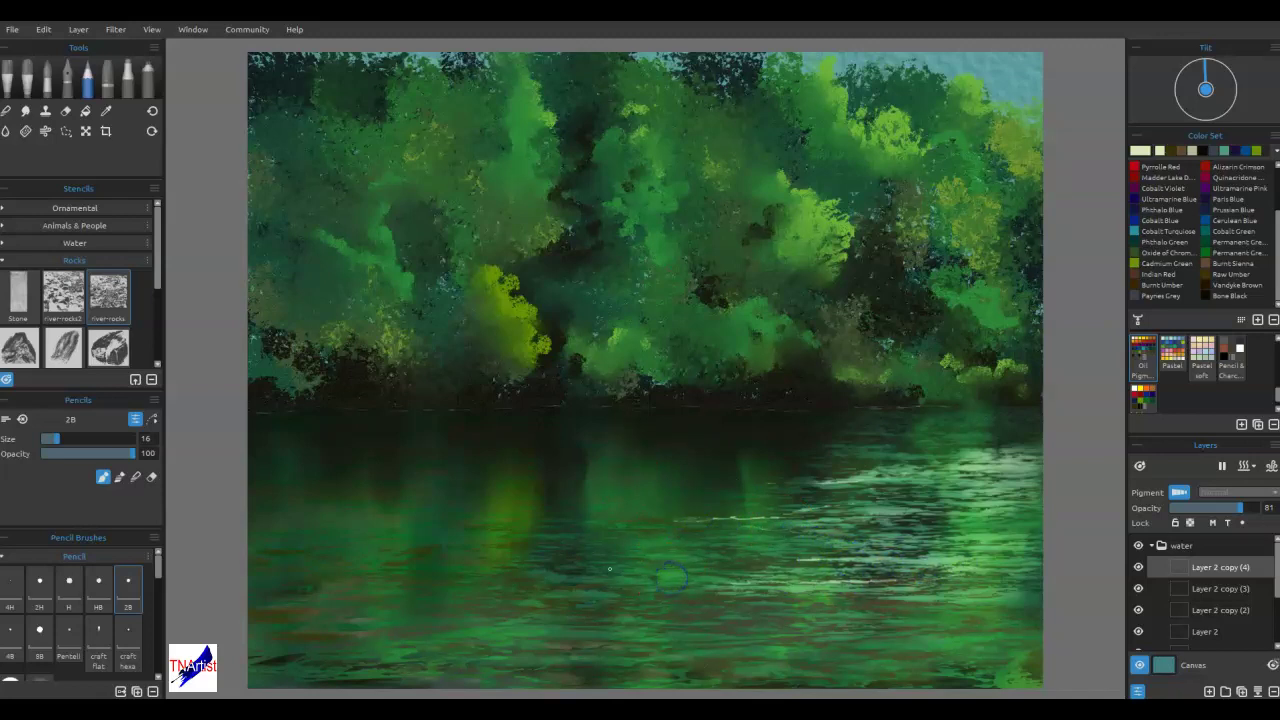
pyautogui.moveTo(973, 455)
pyautogui.mouseDown()
pyautogui.moveTo(1005, 470)
pyautogui.moveTo(1042, 465)
pyautogui.moveTo(928, 457)
pyautogui.moveTo(1036, 446)
pyautogui.mouseUp()
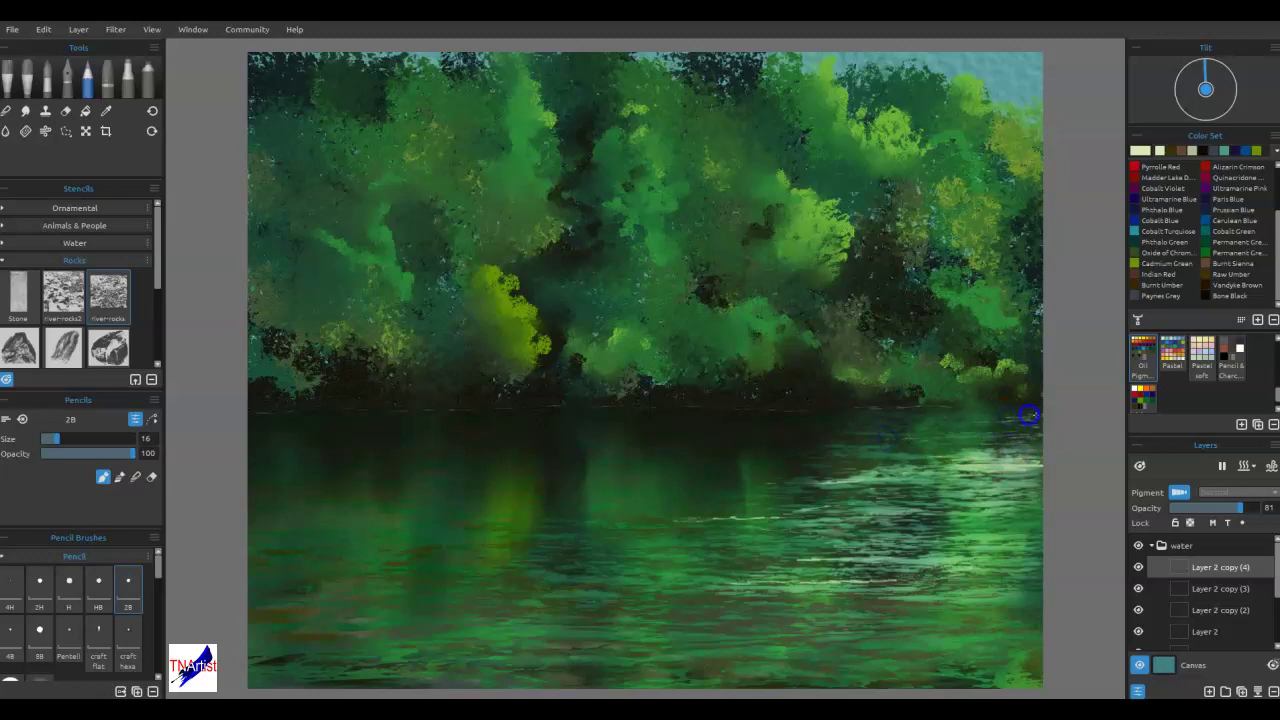
pyautogui.moveTo(980, 410); pyautogui.dragTo(1094, 388)
# - Add scattered thin pencil highlights to the foreground ripples and across the dark tree reflections
pyautogui.click(528, 606)
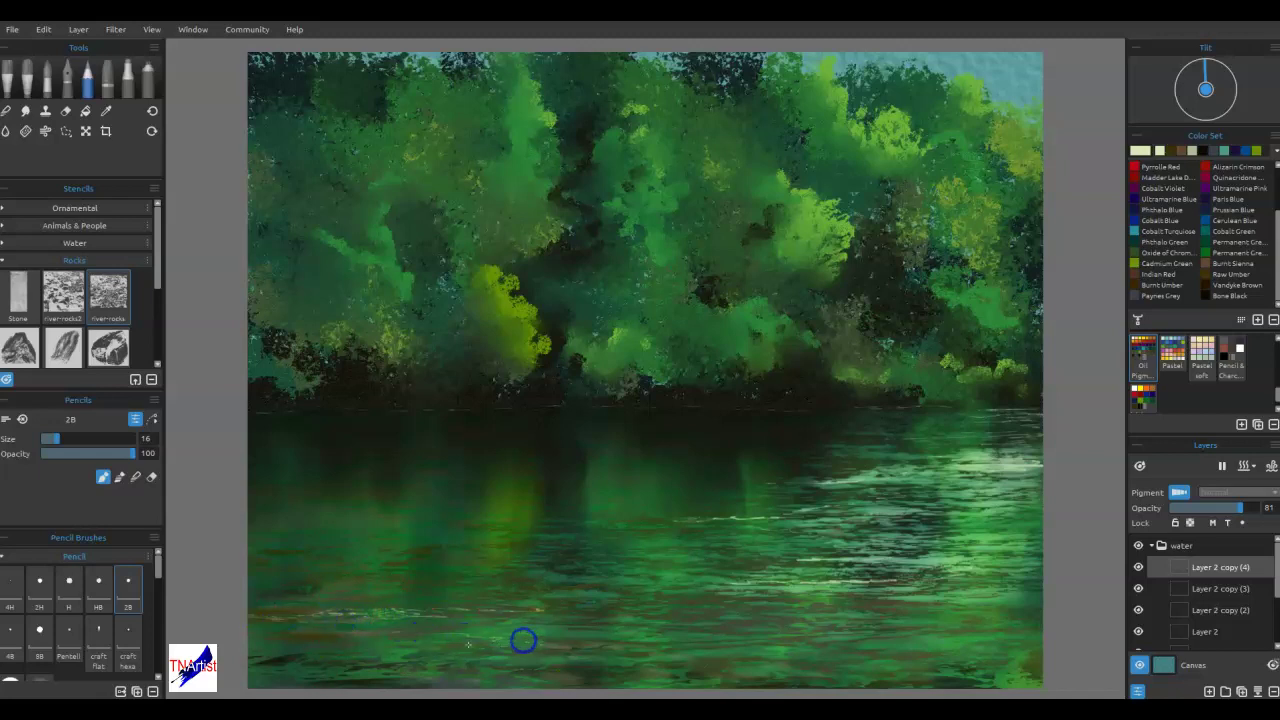
pyautogui.click(716, 649)
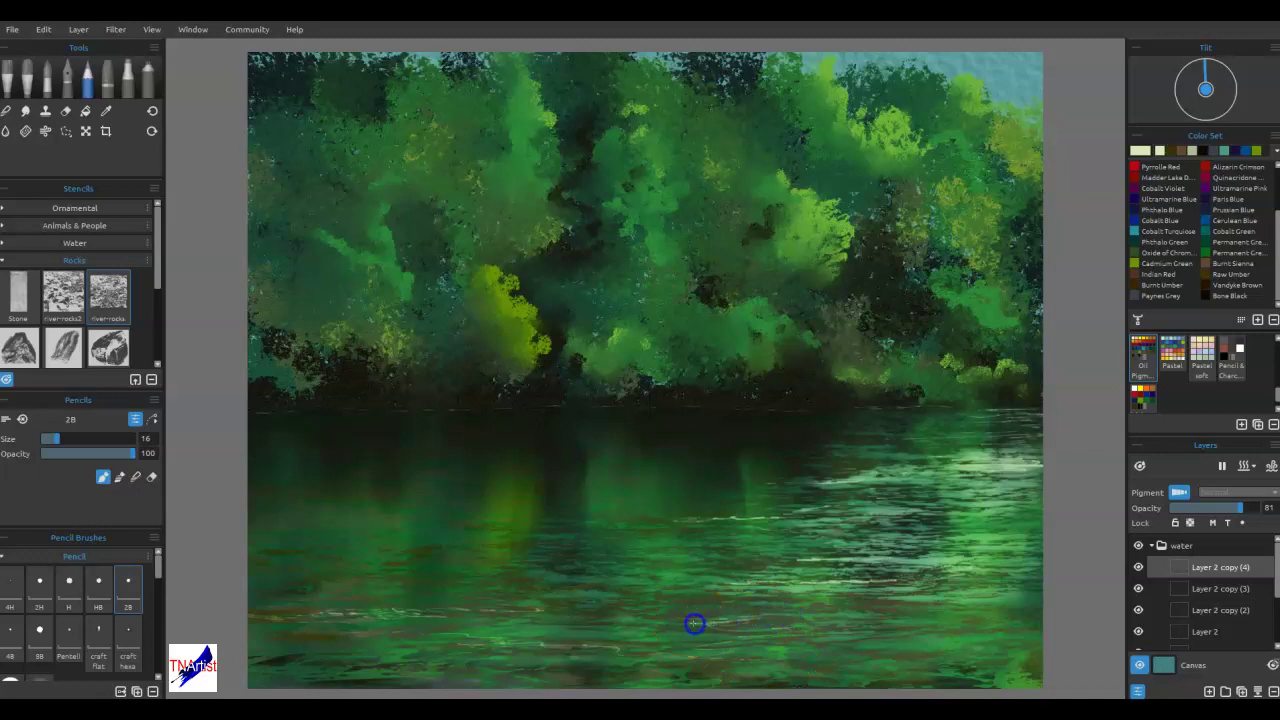
pyautogui.click(541, 589)
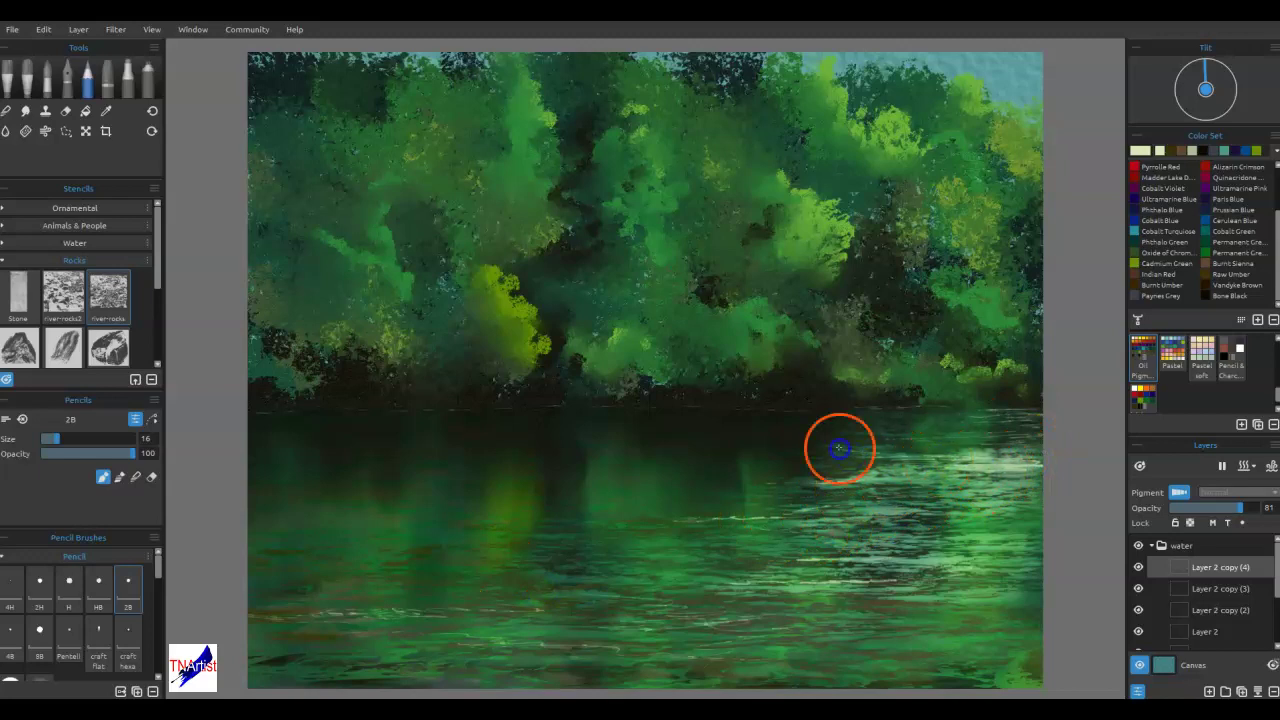
pyautogui.moveTo(808, 451)
pyautogui.mouseDown()
pyautogui.moveTo(504, 458)
pyautogui.moveTo(680, 454)
pyautogui.moveTo(617, 440)
pyautogui.moveTo(789, 449)
pyautogui.moveTo(711, 334)
pyautogui.moveTo(392, 470)
pyautogui.moveTo(378, 452)
pyautogui.moveTo(246, 463)
pyautogui.moveTo(543, 489)
pyautogui.mouseUp()
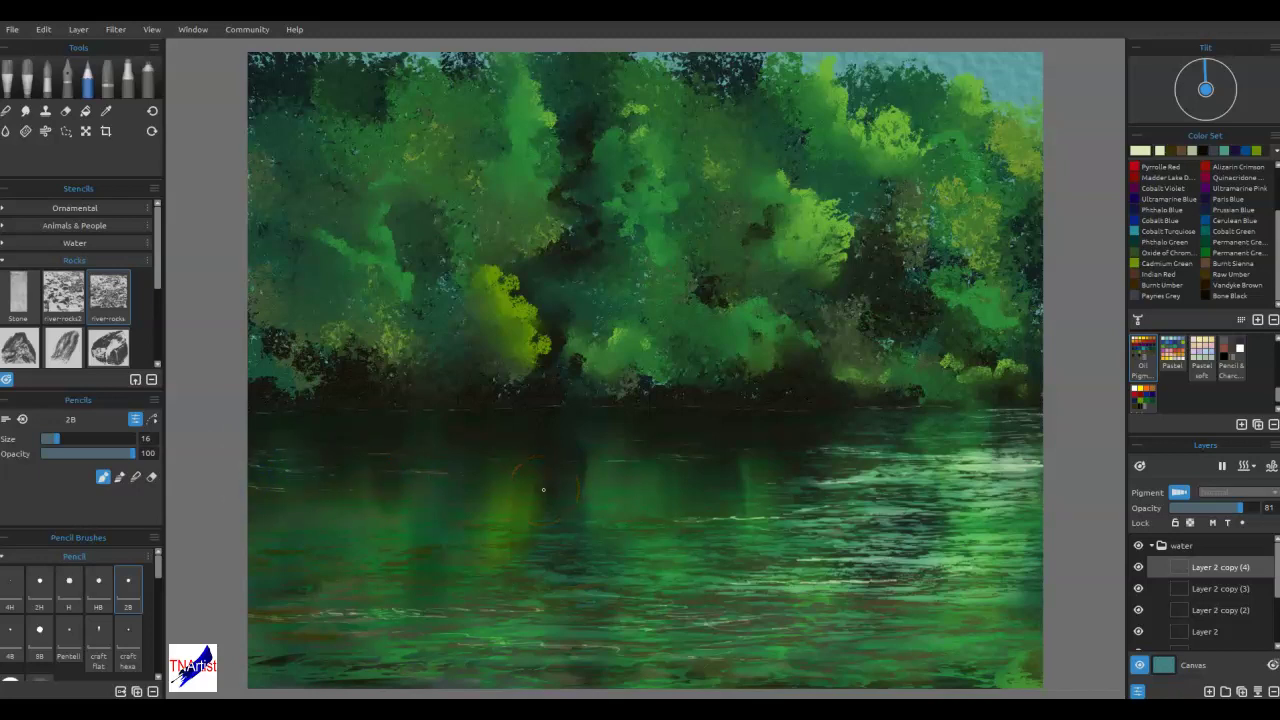
pyautogui.moveTo(622, 504)
pyautogui.mouseDown()
pyautogui.moveTo(612, 490)
pyautogui.moveTo(565, 492)
pyautogui.mouseUp()
pyautogui.moveTo(569, 494); pyautogui.dragTo(598, 498)
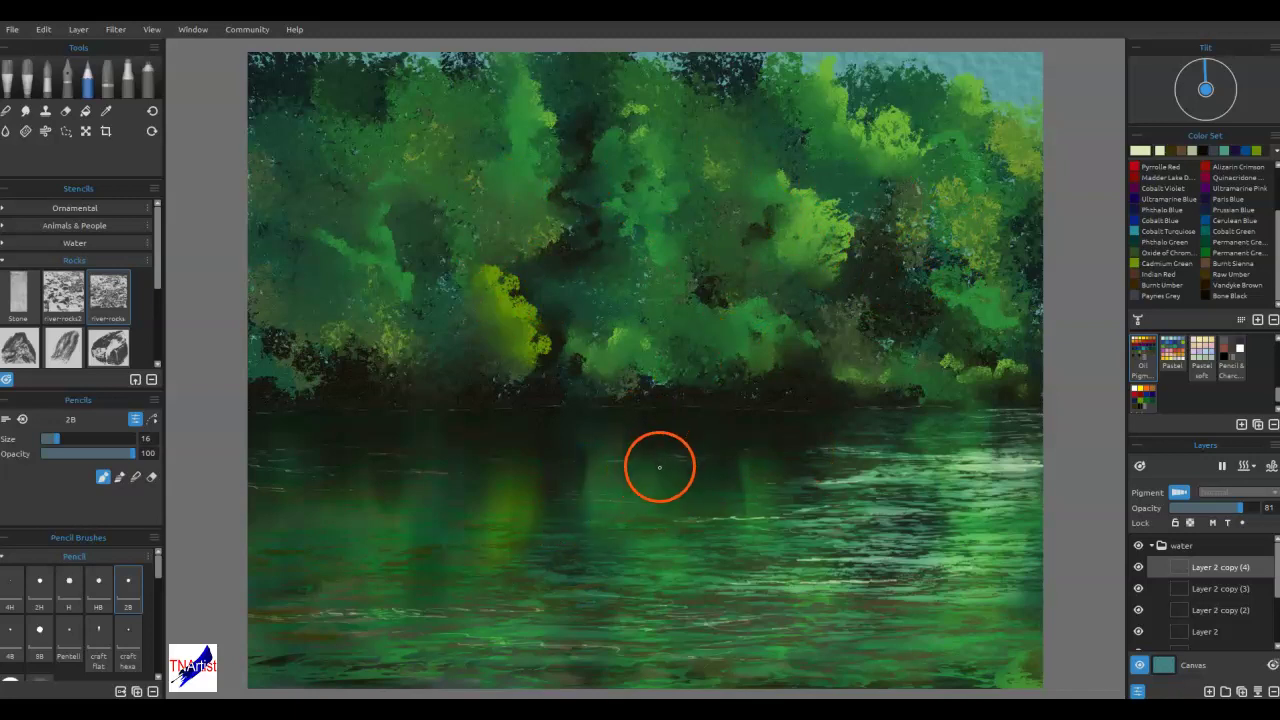
# - Create a new layer above the collapsed water group and hide every layer beneath it
pyautogui.click(1152, 545)
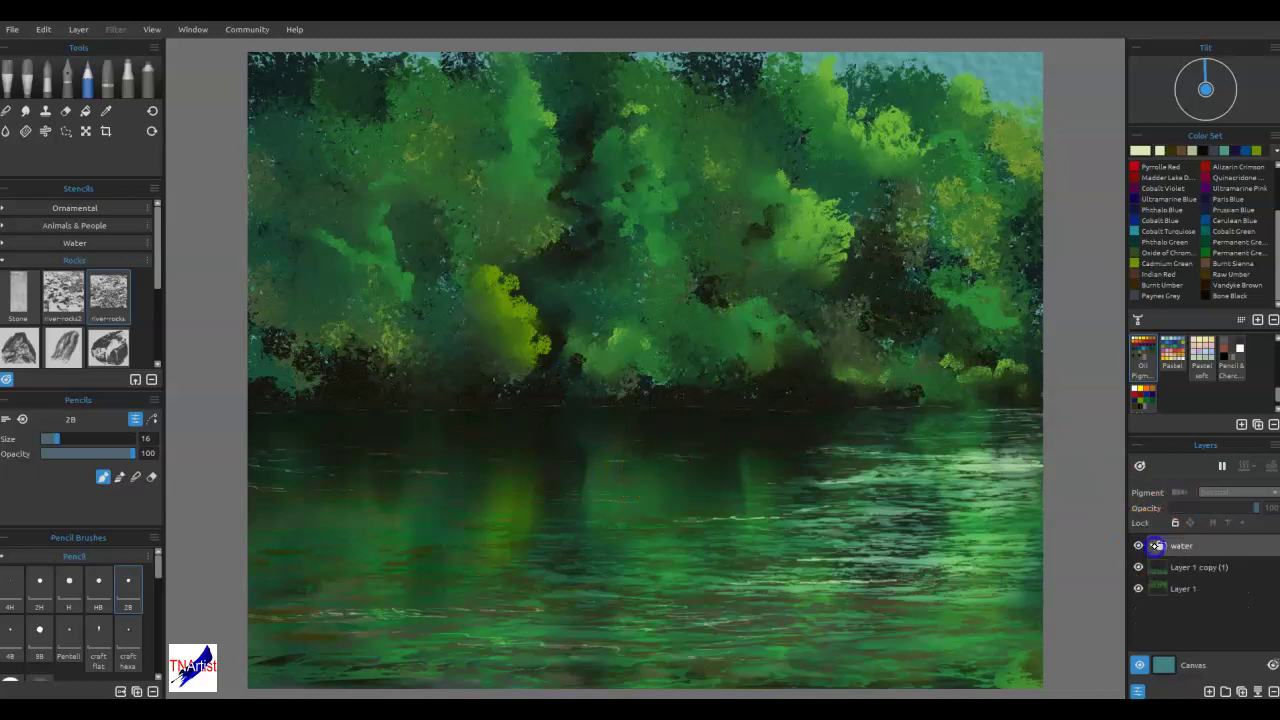
pyautogui.click(1208, 515)
pyautogui.click(16, 258)
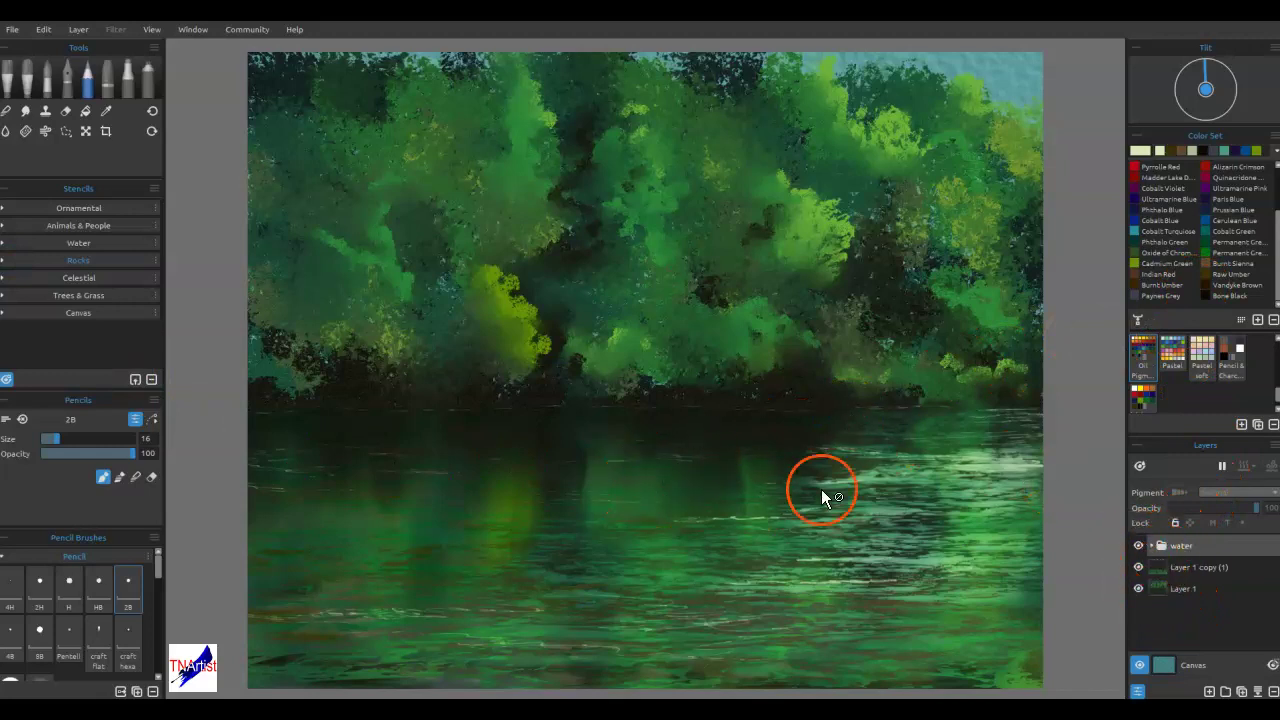
pyautogui.click(1209, 691)
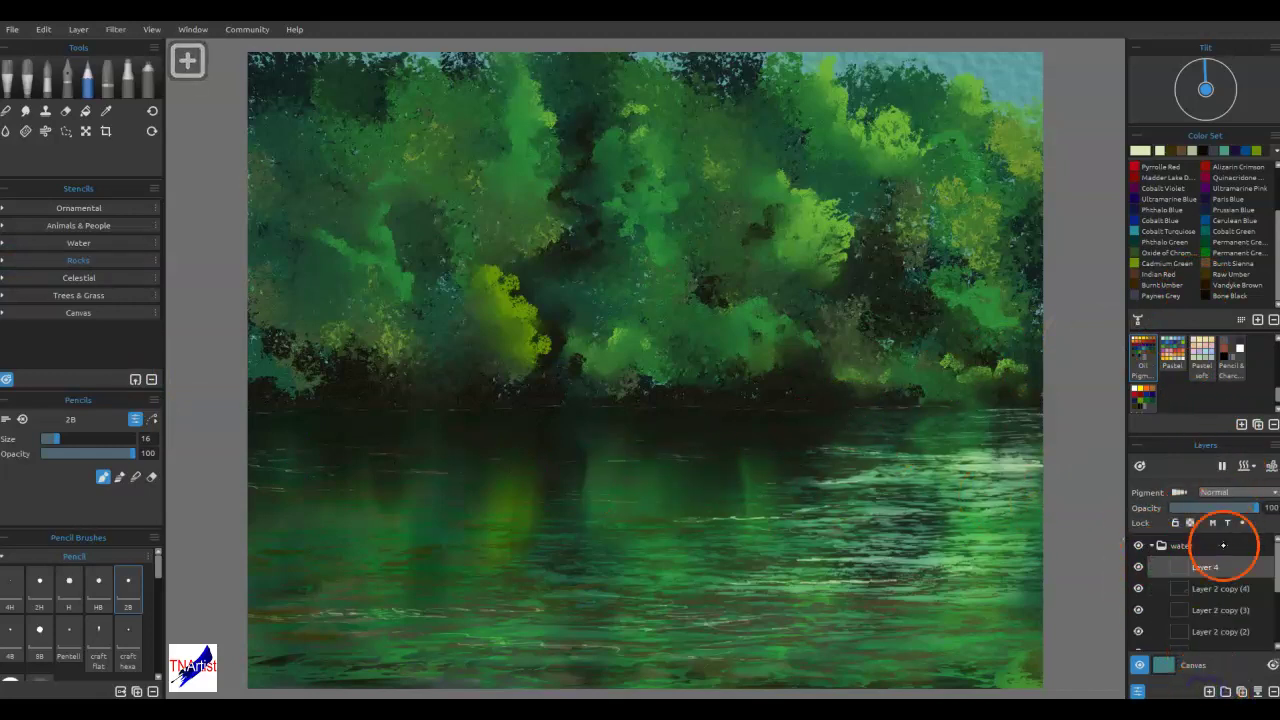
pyautogui.moveTo(1205, 566); pyautogui.dragTo(1215, 535)
pyautogui.click(1152, 567)
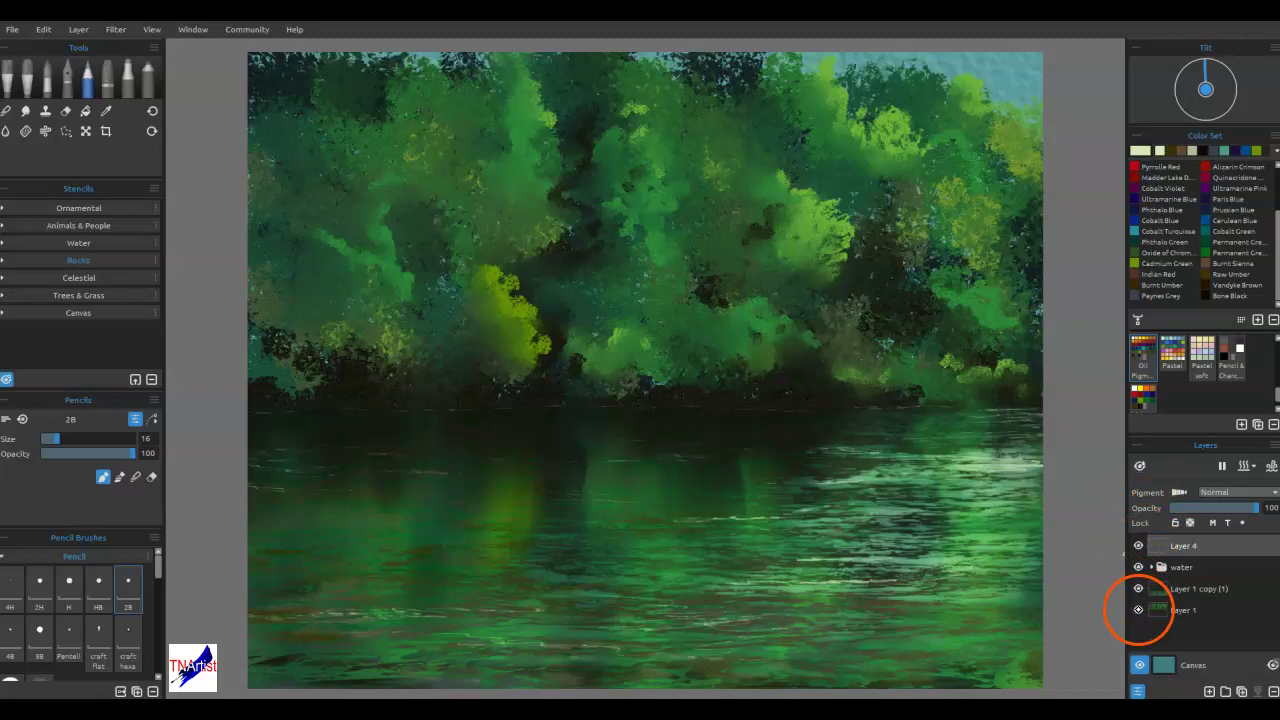
pyautogui.click(1138, 588)
pyautogui.click(1137, 567)
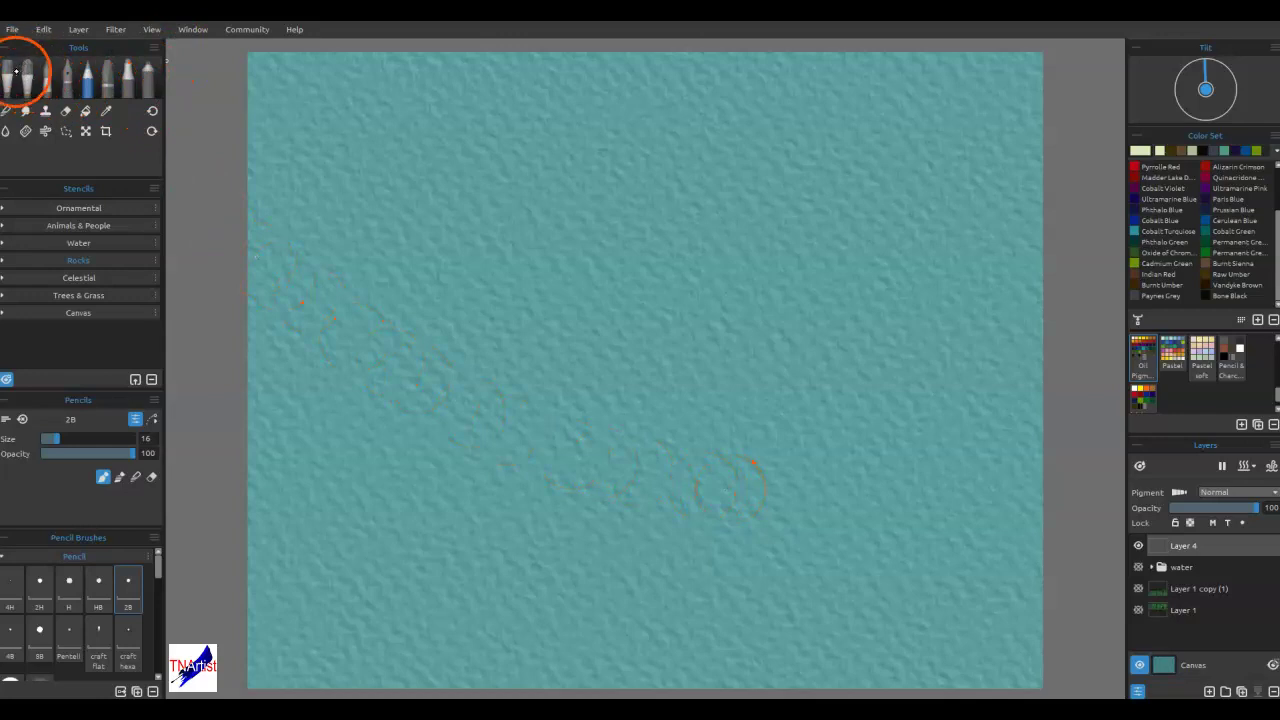
# - Paint a broad leaning tree trunk in pale grey-green with the Thick Dry oil brush at size 45
pyautogui.click(47, 83)
pyautogui.click(8, 76)
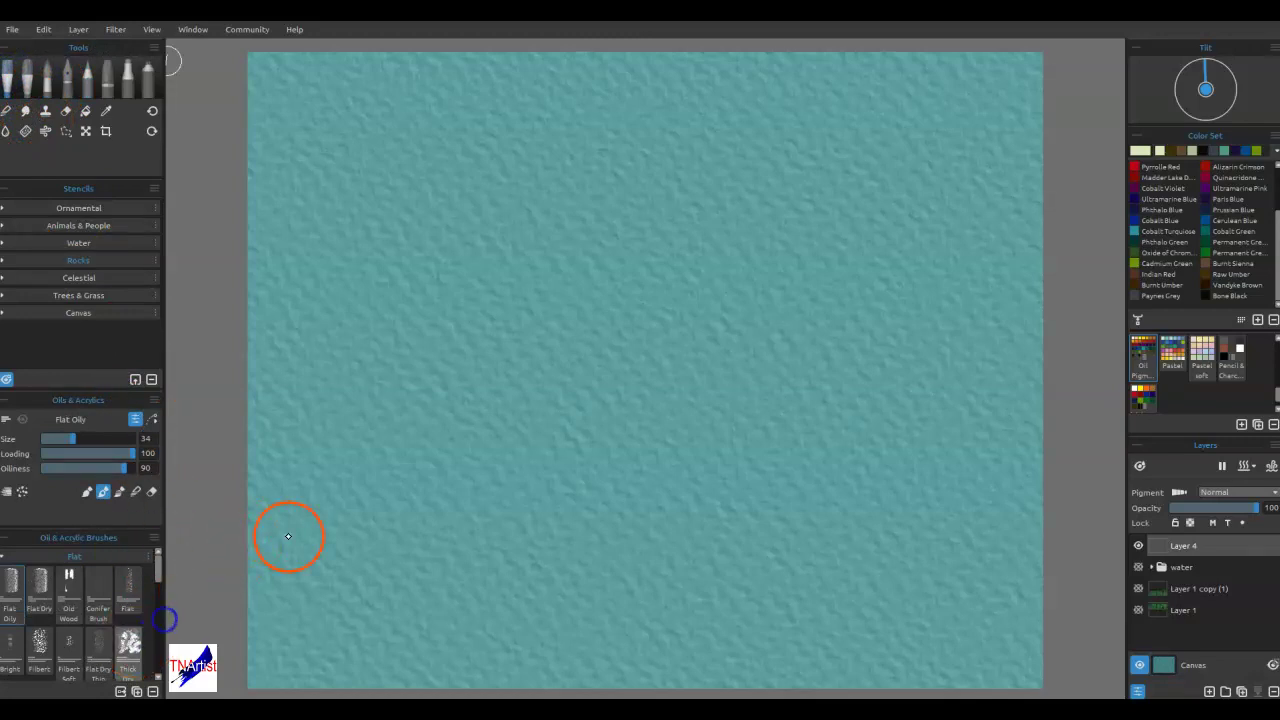
pyautogui.click(129, 645)
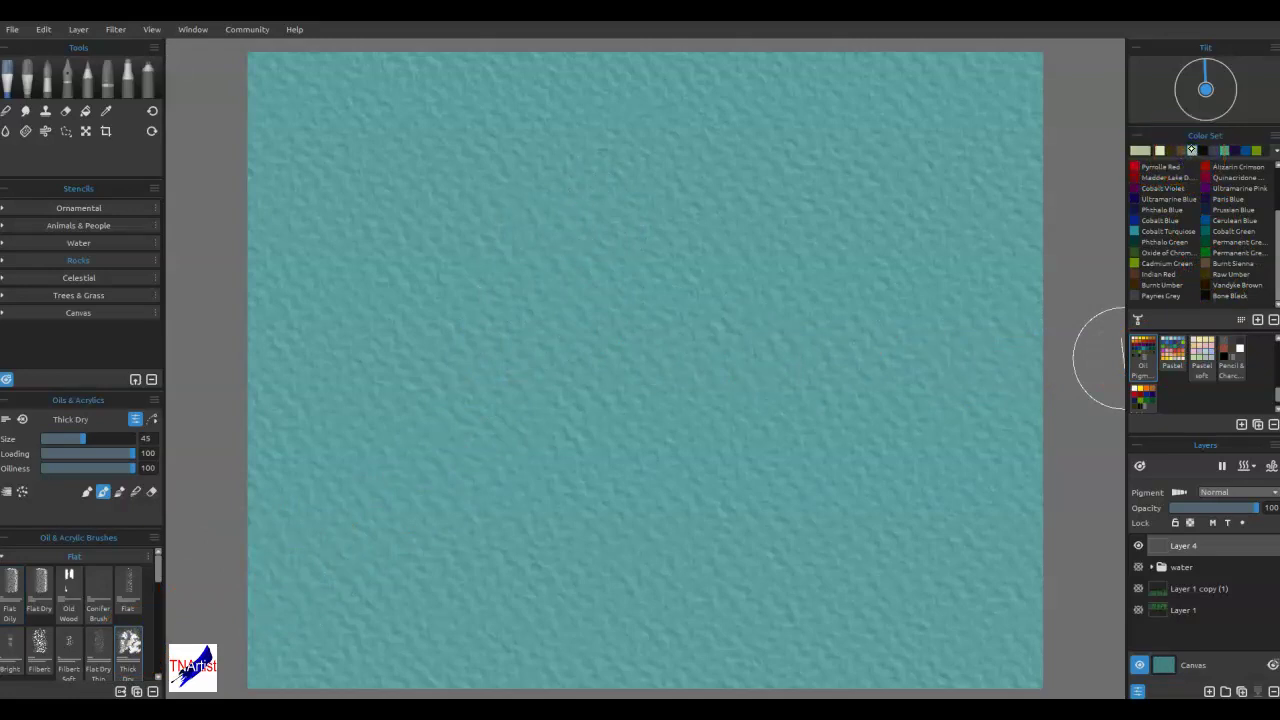
pyautogui.moveTo(620, 154)
pyautogui.mouseDown()
pyautogui.moveTo(541, 281)
pyautogui.moveTo(612, 172)
pyautogui.moveTo(451, 393)
pyautogui.moveTo(431, 452)
pyautogui.mouseUp()
pyautogui.moveTo(500, 309)
pyautogui.mouseDown()
pyautogui.moveTo(374, 663)
pyautogui.moveTo(393, 649)
pyautogui.moveTo(340, 680)
pyautogui.moveTo(386, 471)
pyautogui.moveTo(549, 157)
pyautogui.moveTo(578, 150)
pyautogui.moveTo(646, 74)
pyautogui.moveTo(634, 57)
pyautogui.moveTo(309, 643)
pyautogui.moveTo(392, 500)
pyautogui.mouseUp()
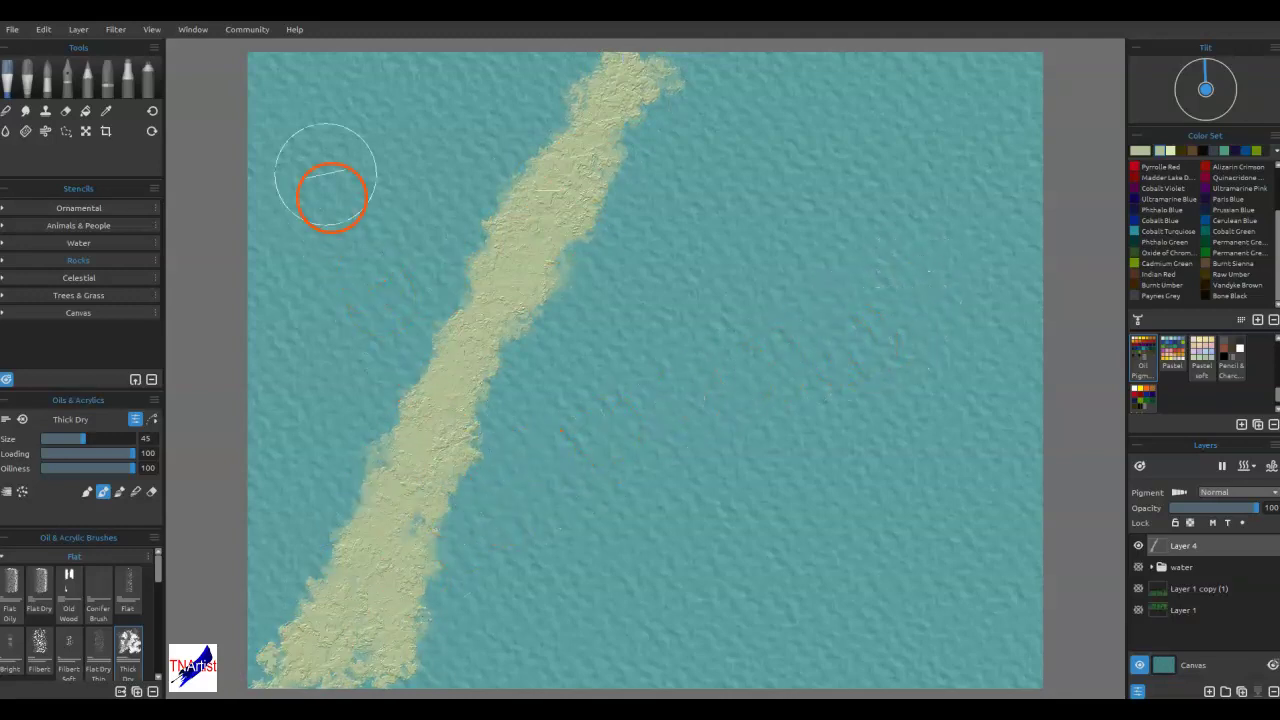
# - Reduce the brush to size 25 and paint a narrower upright trunk along the left side, merging with the leaning trunk's base
pyautogui.press('[')
pyautogui.press('[')
pyautogui.press('[')
pyautogui.press('[')
pyautogui.moveTo(301, 57)
pyautogui.mouseDown()
pyautogui.moveTo(285, 322)
pyautogui.moveTo(294, 443)
pyautogui.mouseUp()
pyautogui.moveTo(306, 180); pyautogui.dragTo(290, 530)
pyautogui.moveTo(306, 119); pyautogui.dragTo(289, 655)
pyautogui.moveTo(286, 600); pyautogui.dragTo(291, 677)
pyautogui.moveTo(302, 335); pyautogui.dragTo(305, 668)
pyautogui.moveTo(303, 477)
pyautogui.mouseDown()
pyautogui.moveTo(320, 657)
pyautogui.moveTo(307, 348)
pyautogui.mouseUp()
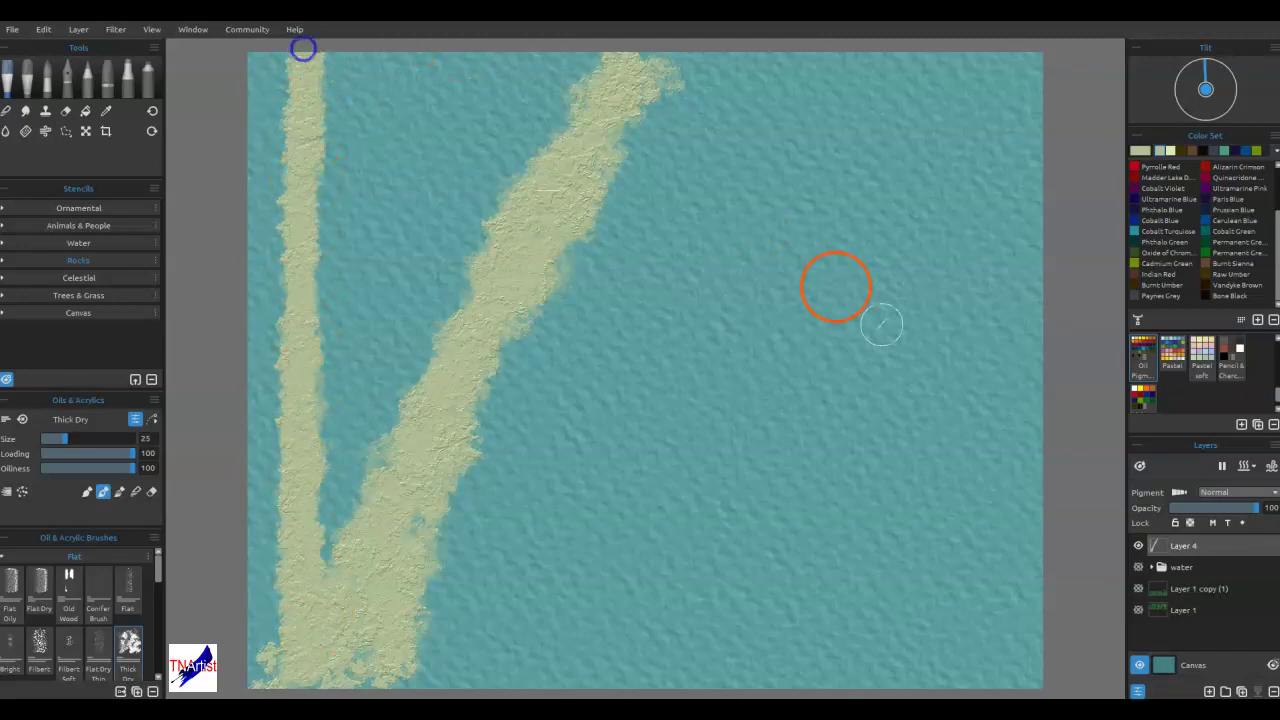
# - Show the hidden scene layers and fill out the leaning trunk from its base to the canvas's upper edge
pyautogui.click(1139, 611)
pyautogui.click(1139, 589)
pyautogui.click(1139, 567)
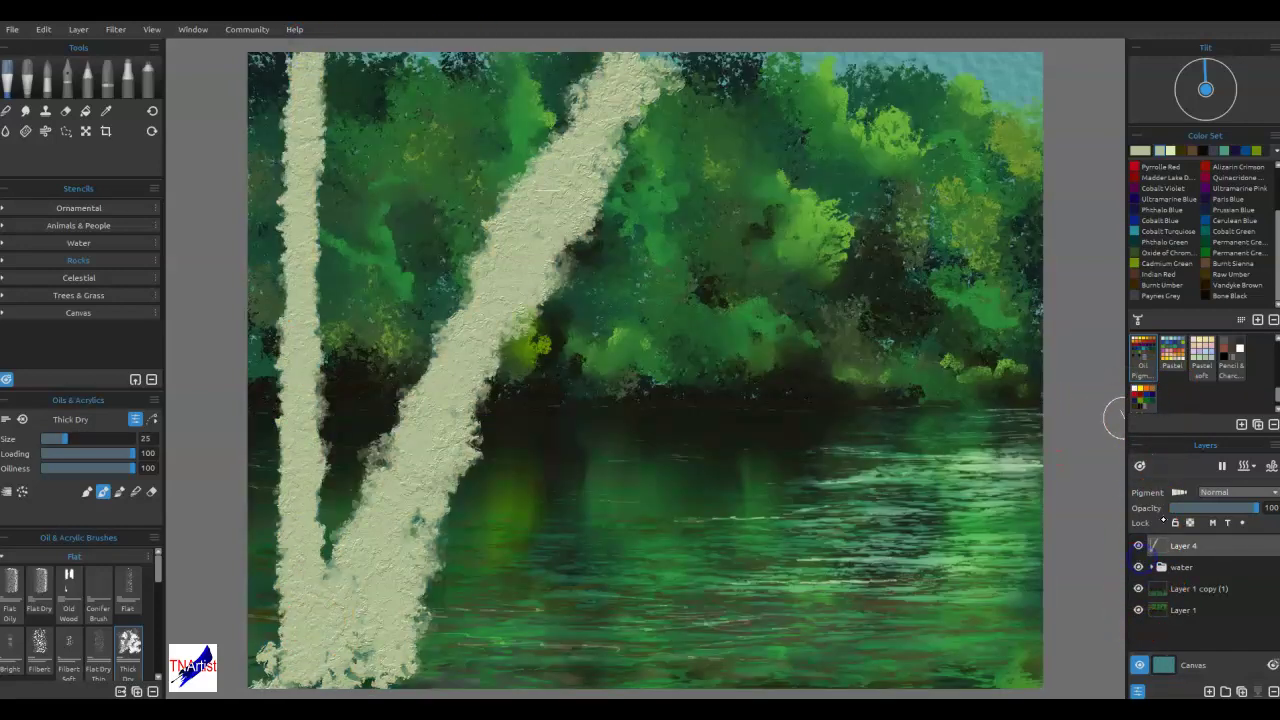
pyautogui.moveTo(391, 634)
pyautogui.mouseDown()
pyautogui.moveTo(403, 666)
pyautogui.moveTo(374, 594)
pyautogui.moveTo(300, 623)
pyautogui.moveTo(366, 523)
pyautogui.moveTo(300, 651)
pyautogui.moveTo(390, 632)
pyautogui.moveTo(569, 209)
pyautogui.moveTo(457, 451)
pyautogui.moveTo(640, 105)
pyautogui.moveTo(634, 71)
pyautogui.mouseUp()
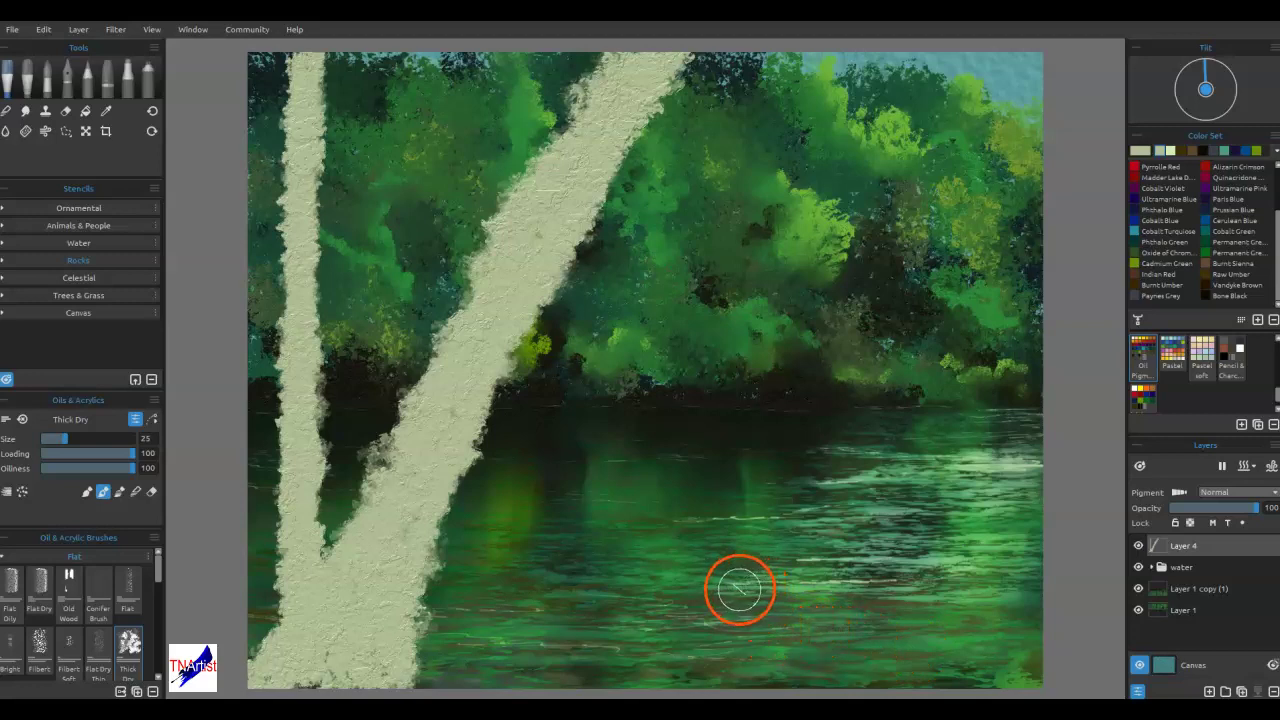
# - At brush size 16, paint a slim curved trunk on the right and another between the left trunks, then even the broad trunk's edge
pyautogui.press('[')
pyautogui.moveTo(677, 666)
pyautogui.mouseDown()
pyautogui.moveTo(704, 481)
pyautogui.moveTo(665, 604)
pyautogui.moveTo(787, 212)
pyautogui.moveTo(780, 223)
pyautogui.moveTo(799, 63)
pyautogui.moveTo(783, 225)
pyautogui.moveTo(696, 563)
pyautogui.moveTo(669, 573)
pyautogui.moveTo(656, 628)
pyautogui.moveTo(676, 644)
pyautogui.moveTo(662, 598)
pyautogui.moveTo(637, 628)
pyautogui.mouseUp()
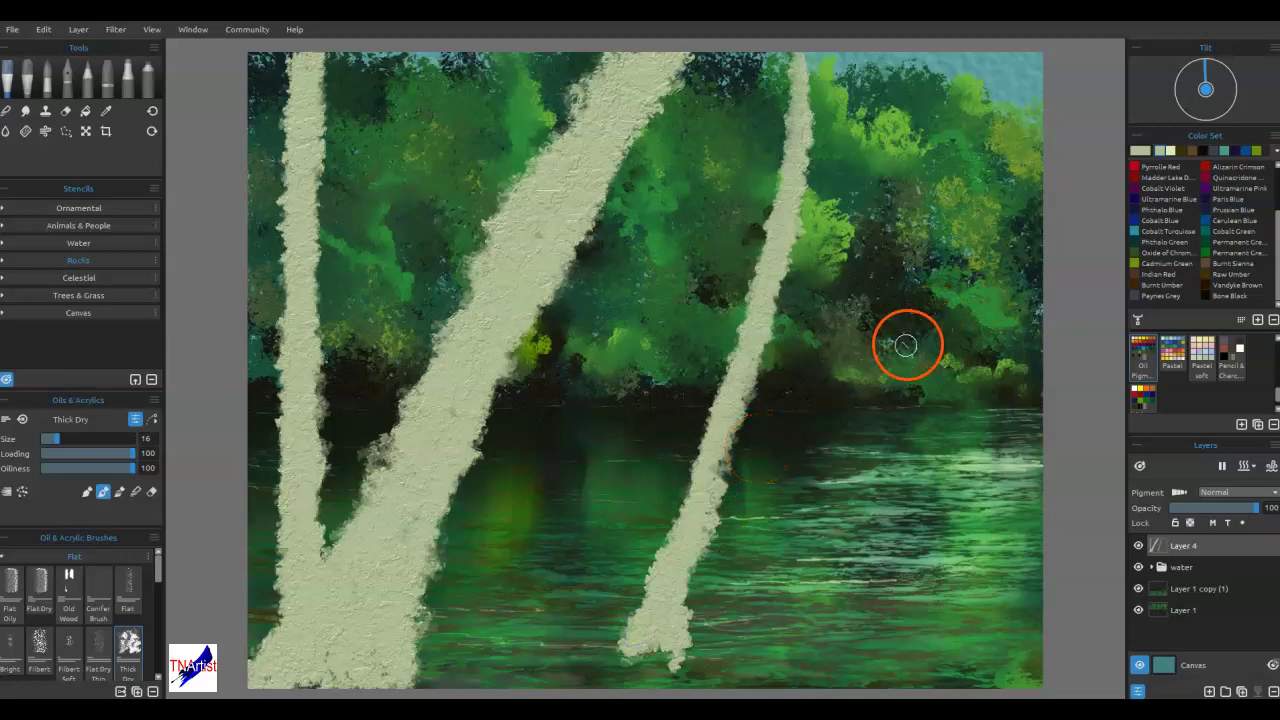
pyautogui.moveTo(400, 57)
pyautogui.mouseDown()
pyautogui.moveTo(398, 146)
pyautogui.moveTo(405, 53)
pyautogui.moveTo(390, 261)
pyautogui.moveTo(374, 311)
pyautogui.moveTo(366, 475)
pyautogui.moveTo(374, 271)
pyautogui.moveTo(394, 213)
pyautogui.moveTo(406, 64)
pyautogui.moveTo(348, 525)
pyautogui.mouseUp()
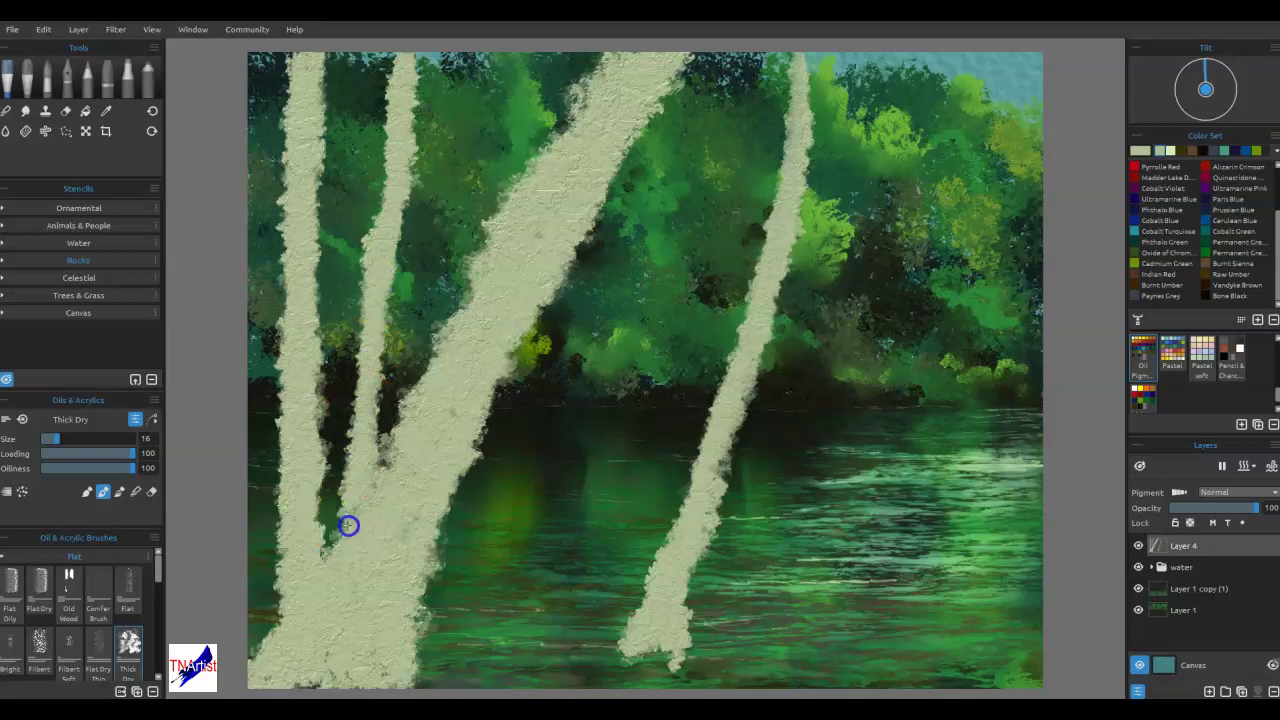
pyautogui.moveTo(362, 403)
pyautogui.mouseDown()
pyautogui.moveTo(331, 514)
pyautogui.moveTo(394, 531)
pyautogui.moveTo(471, 354)
pyautogui.moveTo(505, 224)
pyautogui.mouseUp()
pyautogui.moveTo(545, 165); pyautogui.dragTo(606, 71)
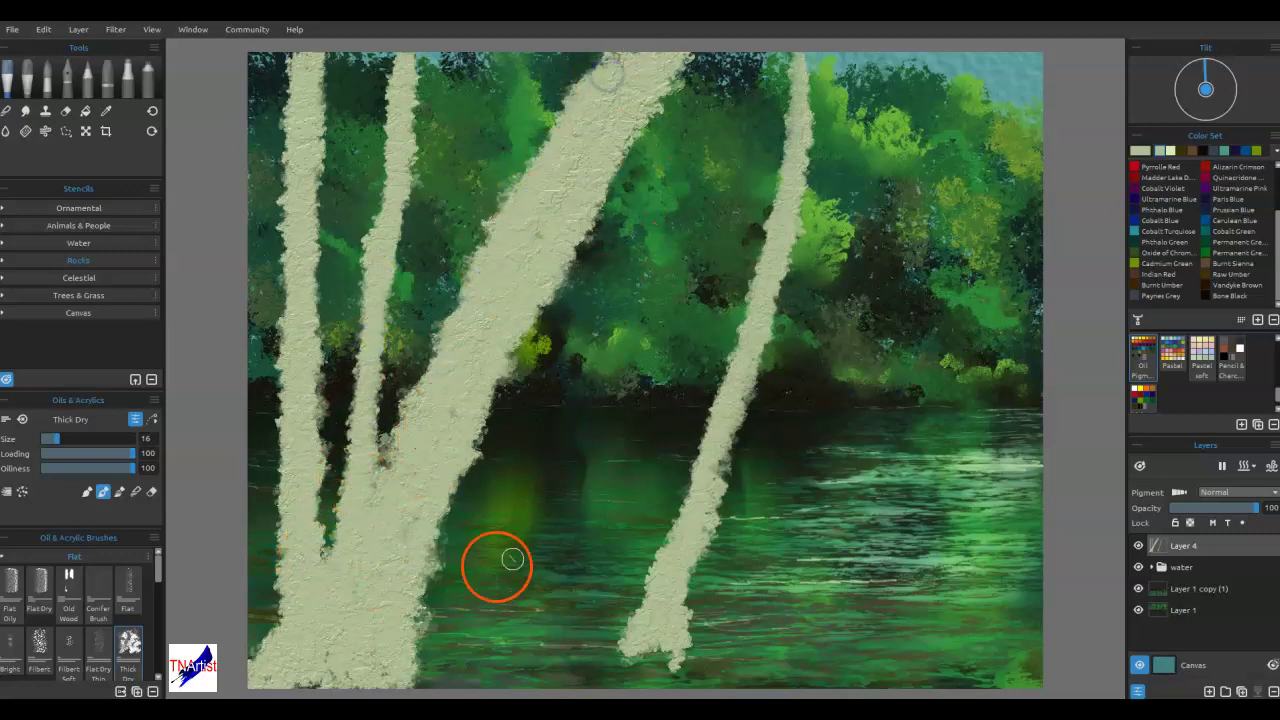
# - Thicken the slim right trunk, then shade the shadowed left side of all four trunks in dark blue-grey at brush size 16
pyautogui.moveTo(634, 634); pyautogui.dragTo(708, 506)
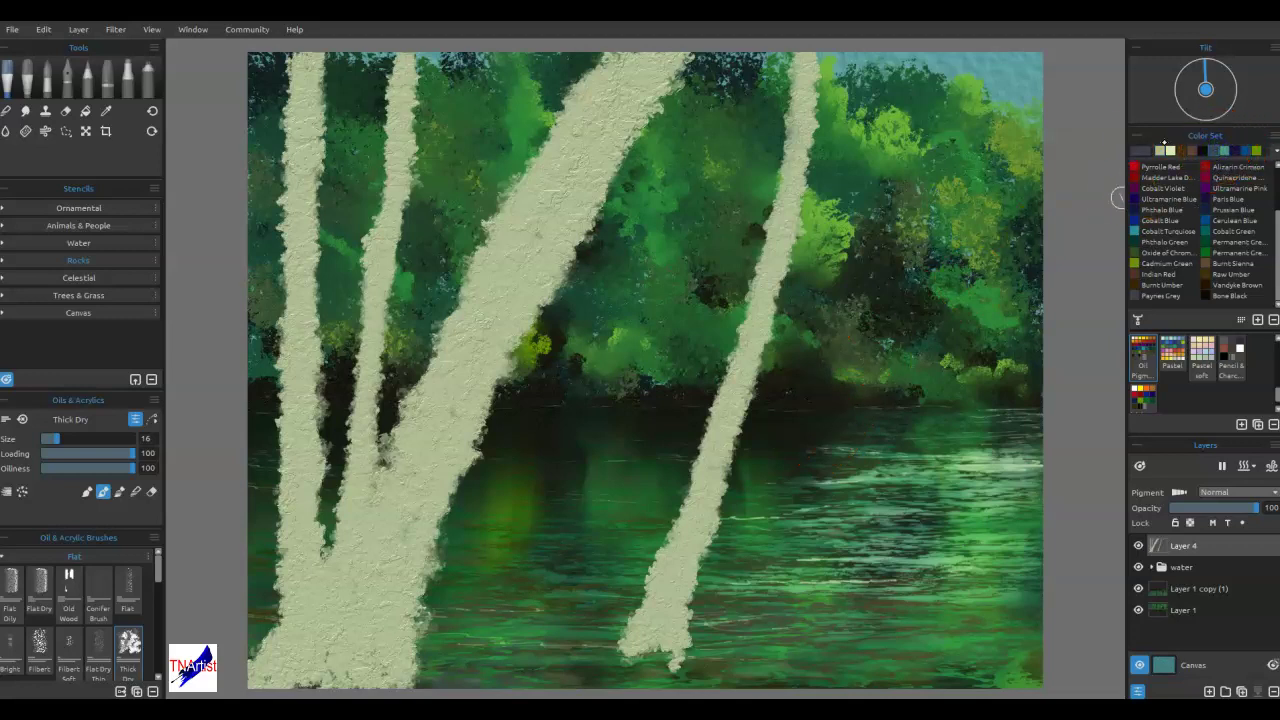
pyautogui.moveTo(295, 625)
pyautogui.mouseDown()
pyautogui.moveTo(339, 558)
pyautogui.moveTo(261, 660)
pyautogui.moveTo(388, 473)
pyautogui.moveTo(370, 489)
pyautogui.moveTo(506, 223)
pyautogui.mouseUp()
pyautogui.moveTo(335, 635)
pyautogui.mouseDown()
pyautogui.moveTo(406, 437)
pyautogui.moveTo(612, 58)
pyautogui.mouseUp()
pyautogui.moveTo(486, 294); pyautogui.dragTo(610, 62)
pyautogui.moveTo(396, 62)
pyautogui.mouseDown()
pyautogui.moveTo(372, 195)
pyautogui.moveTo(372, 240)
pyautogui.moveTo(387, 148)
pyautogui.moveTo(350, 494)
pyautogui.moveTo(301, 577)
pyautogui.mouseUp()
pyautogui.moveTo(285, 598); pyautogui.dragTo(293, 413)
pyautogui.moveTo(283, 537); pyautogui.dragTo(290, 62)
pyautogui.moveTo(797, 51)
pyautogui.mouseDown()
pyautogui.moveTo(781, 212)
pyautogui.moveTo(708, 451)
pyautogui.moveTo(633, 631)
pyautogui.moveTo(684, 508)
pyautogui.mouseUp()
# - Paint pale cream highlights along the lit right side of all four trunks
pyautogui.click(1222, 165)
pyautogui.click(1177, 148)
pyautogui.click(822, 203)
pyautogui.moveTo(812, 64)
pyautogui.mouseDown()
pyautogui.moveTo(808, 51)
pyautogui.moveTo(737, 428)
pyautogui.moveTo(680, 571)
pyautogui.moveTo(656, 586)
pyautogui.mouseUp()
pyautogui.moveTo(664, 52)
pyautogui.mouseDown()
pyautogui.moveTo(572, 232)
pyautogui.moveTo(613, 100)
pyautogui.moveTo(574, 170)
pyautogui.moveTo(485, 391)
pyautogui.moveTo(506, 358)
pyautogui.moveTo(386, 580)
pyautogui.moveTo(469, 409)
pyautogui.moveTo(408, 588)
pyautogui.moveTo(442, 427)
pyautogui.moveTo(414, 481)
pyautogui.moveTo(376, 360)
pyautogui.moveTo(402, 58)
pyautogui.mouseUp()
pyautogui.moveTo(305, 56)
pyautogui.mouseDown()
pyautogui.moveTo(320, 294)
pyautogui.moveTo(300, 630)
pyautogui.mouseUp()
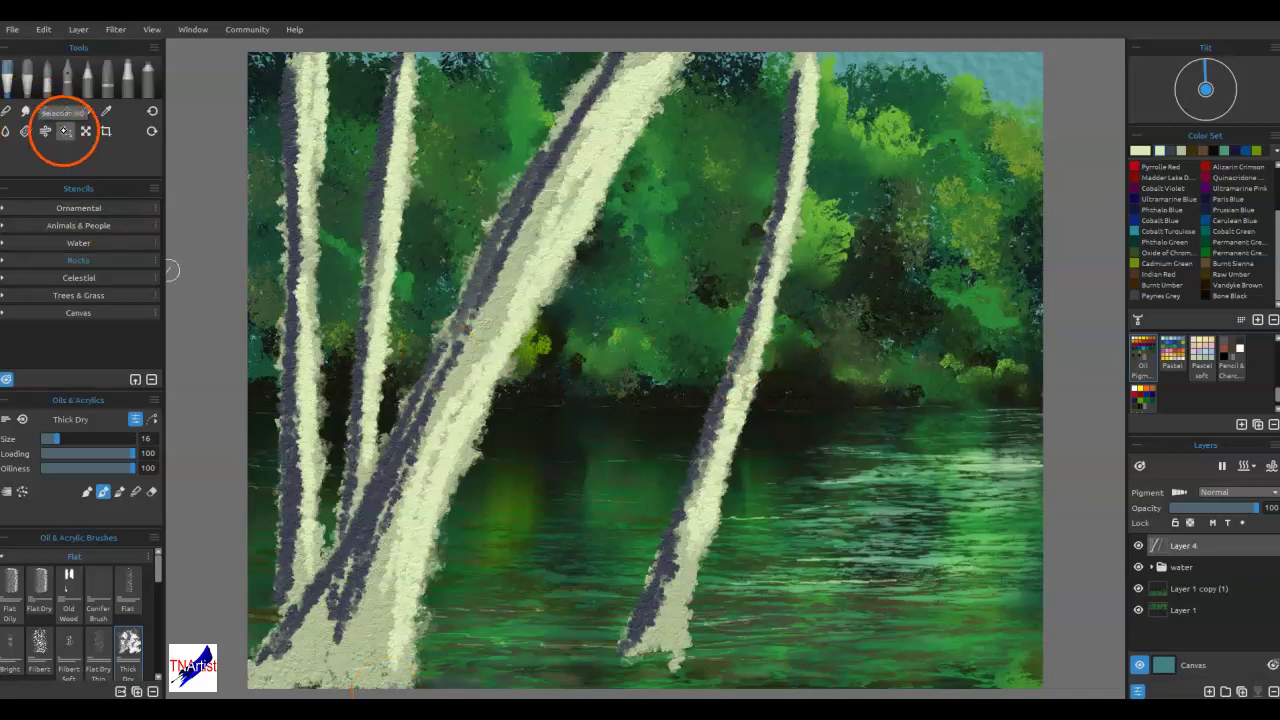
# - Select the background on both sides of the right trunk with a freehand selection, closely following the trunk edges
pyautogui.click(65, 131)
pyautogui.click(54, 420)
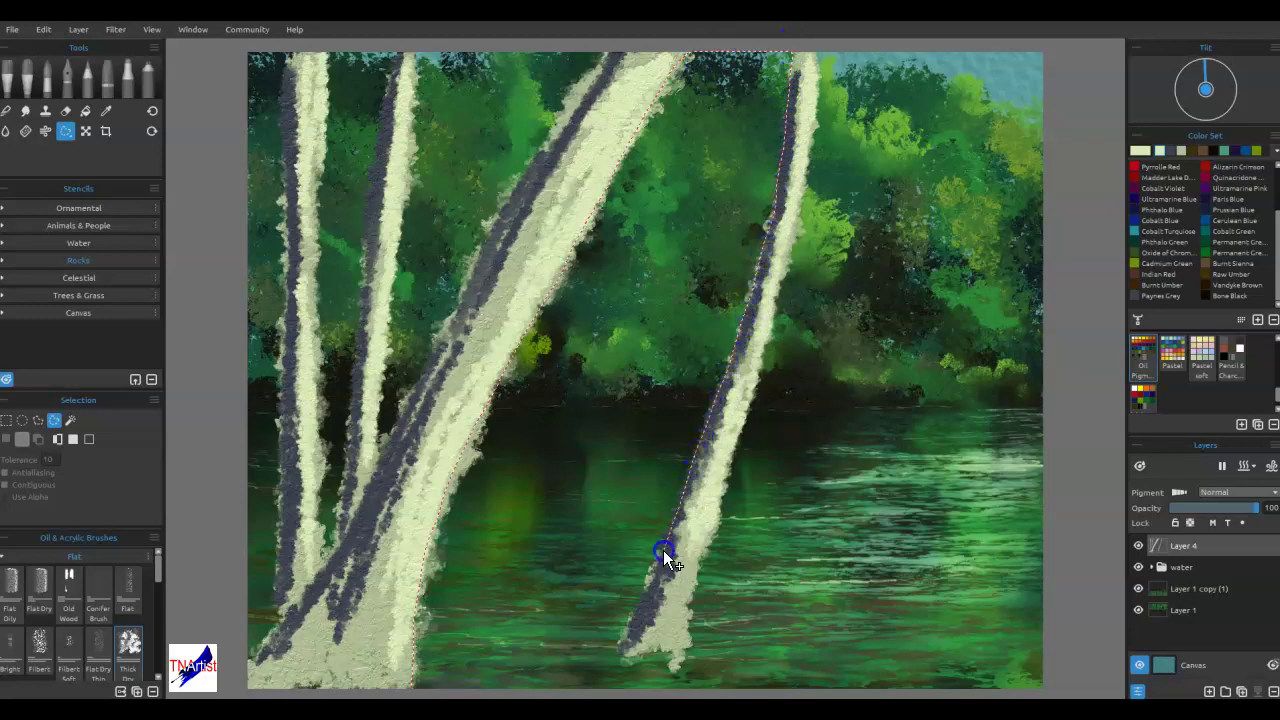
pyautogui.doubleClick(575, 689)
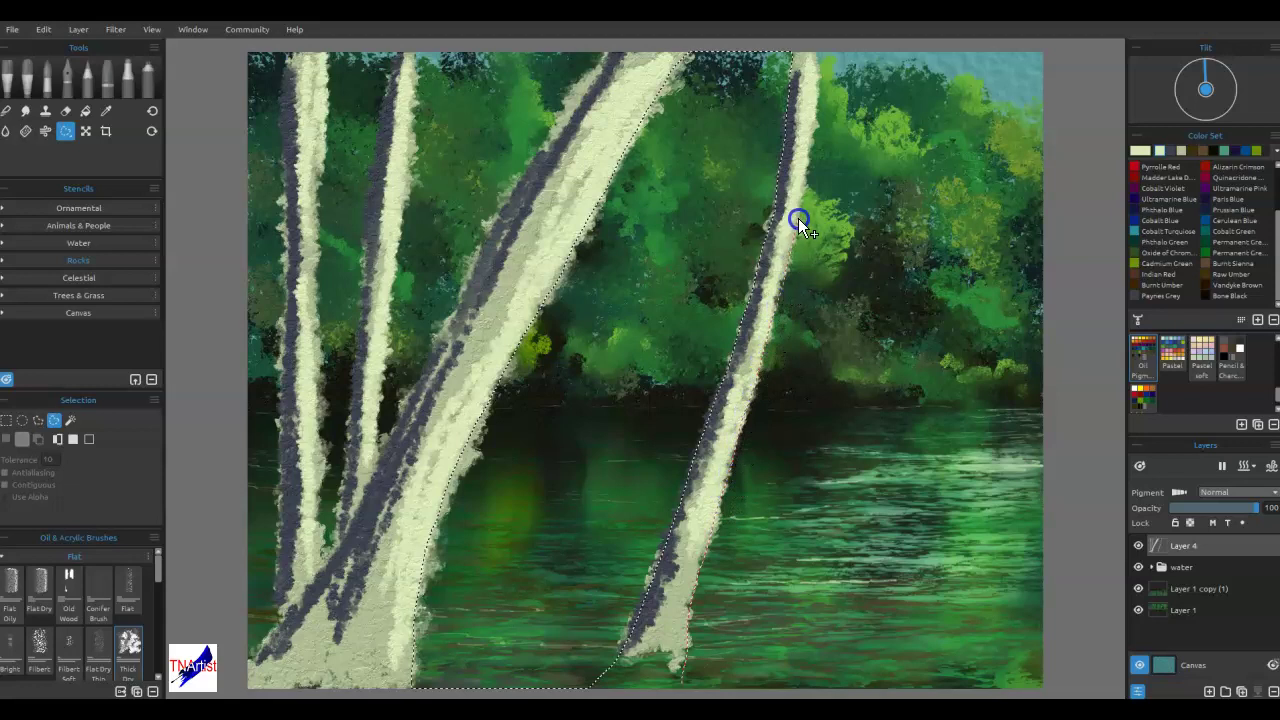
pyautogui.moveTo(817, 61)
pyautogui.mouseDown()
pyautogui.moveTo(1000, 557)
pyautogui.moveTo(990, 613)
pyautogui.mouseUp()
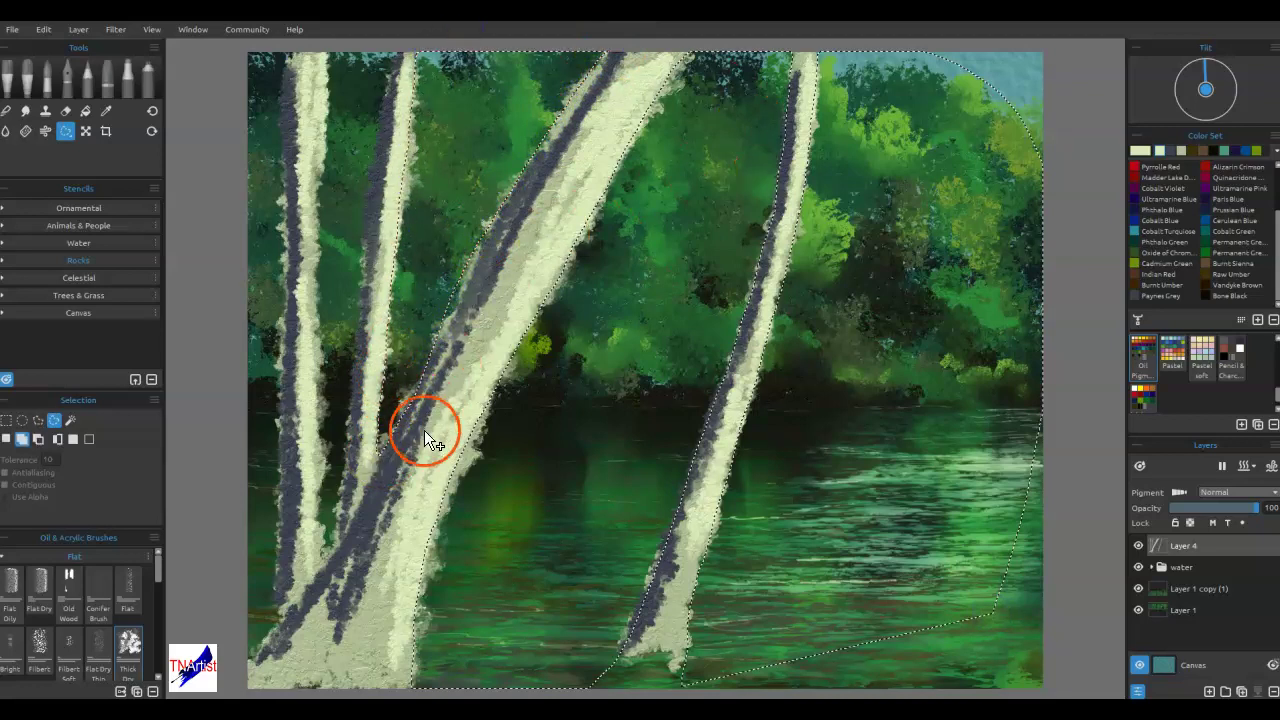
# - Add the gaps around the leaning and left trunks to the selection and delete the rough paint beyond the trunk edges
pyautogui.doubleClick(532, 91)
pyautogui.click(328, 449)
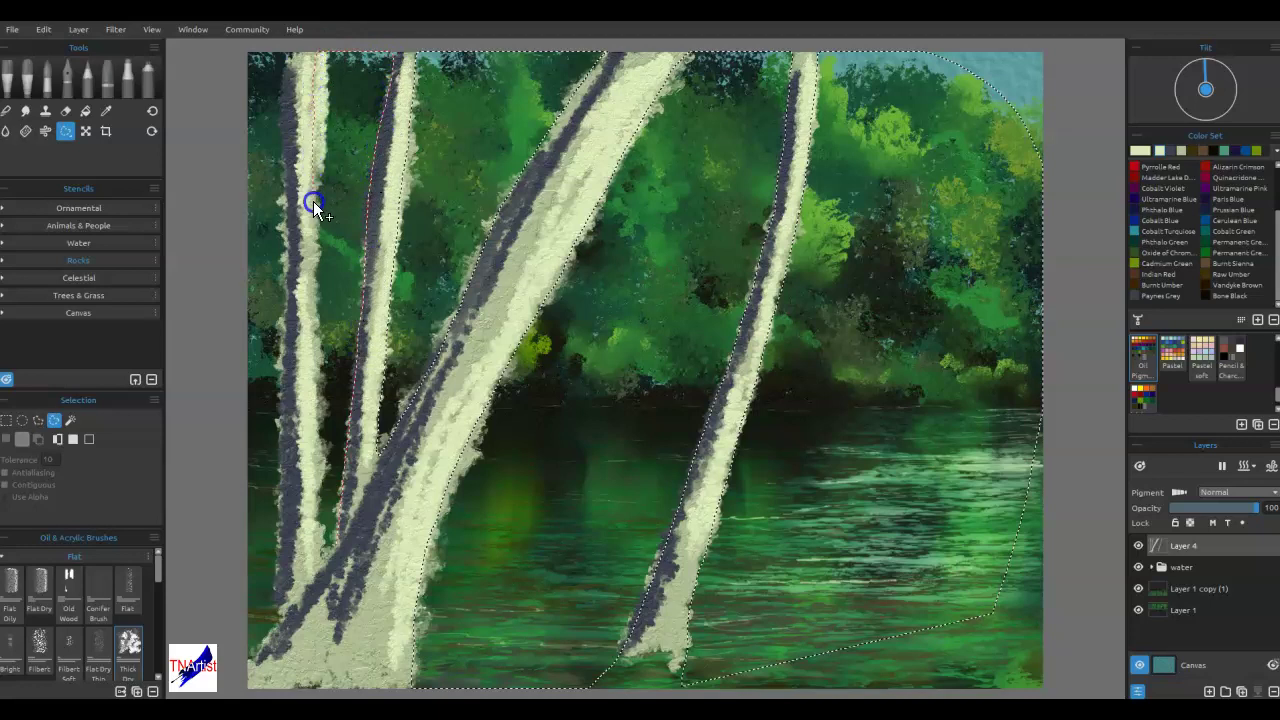
pyautogui.moveTo(321, 567); pyautogui.dragTo(322, 567)
pyautogui.moveTo(166, 247); pyautogui.dragTo(167, 310)
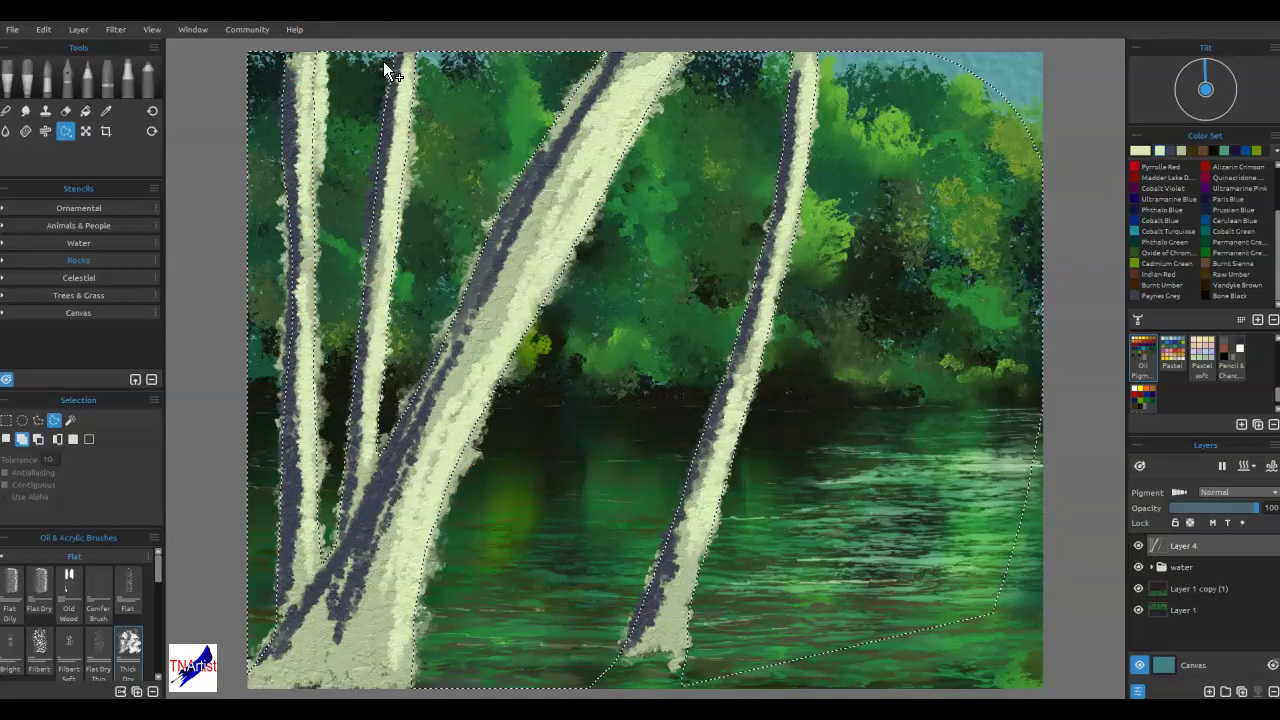
pyautogui.press('Delete')
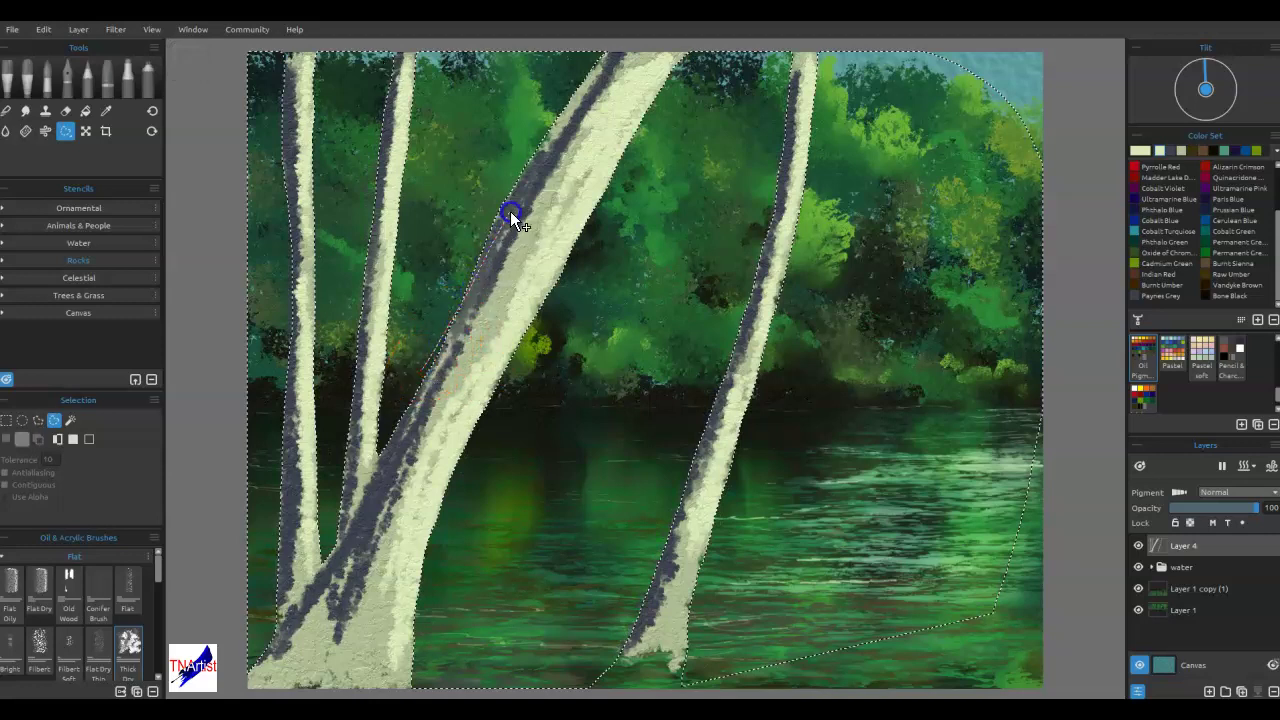
# - Clean up the gaps between the left trunks and the leaning trunk's base, then clear the selection
pyautogui.hotkey('ctrl', 'z')
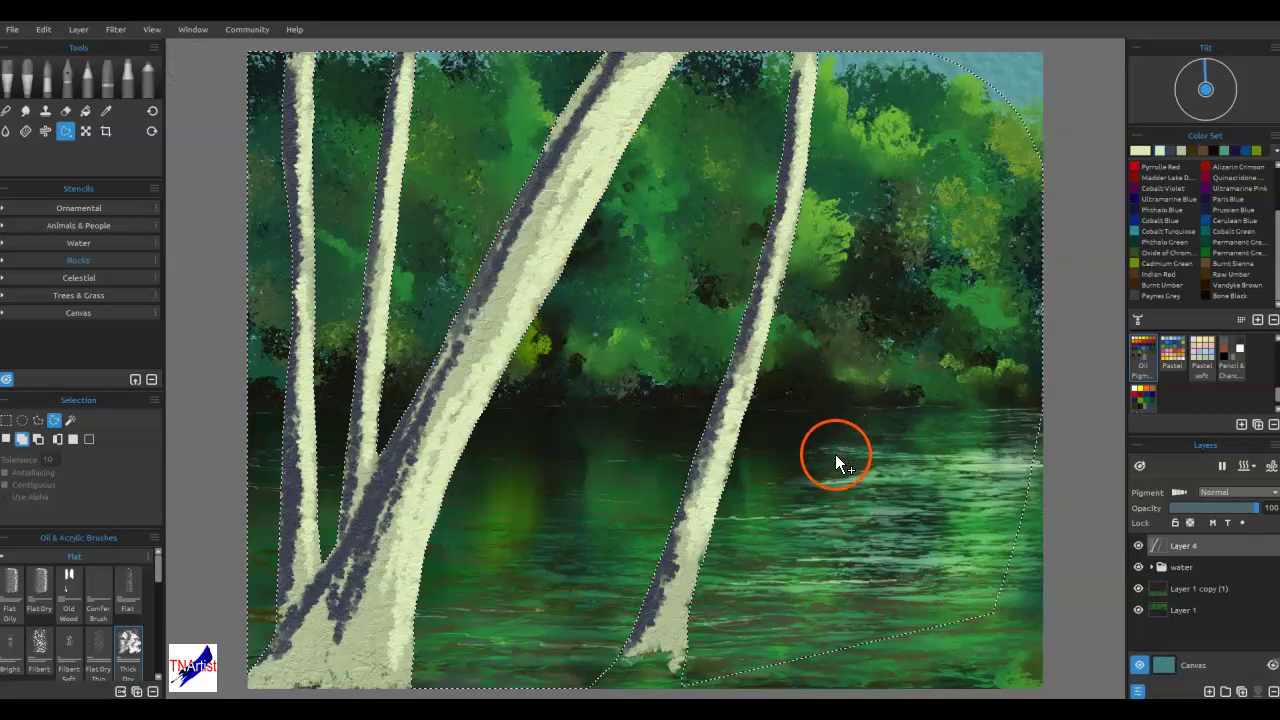
pyautogui.hotkey('ctrl', 'd')
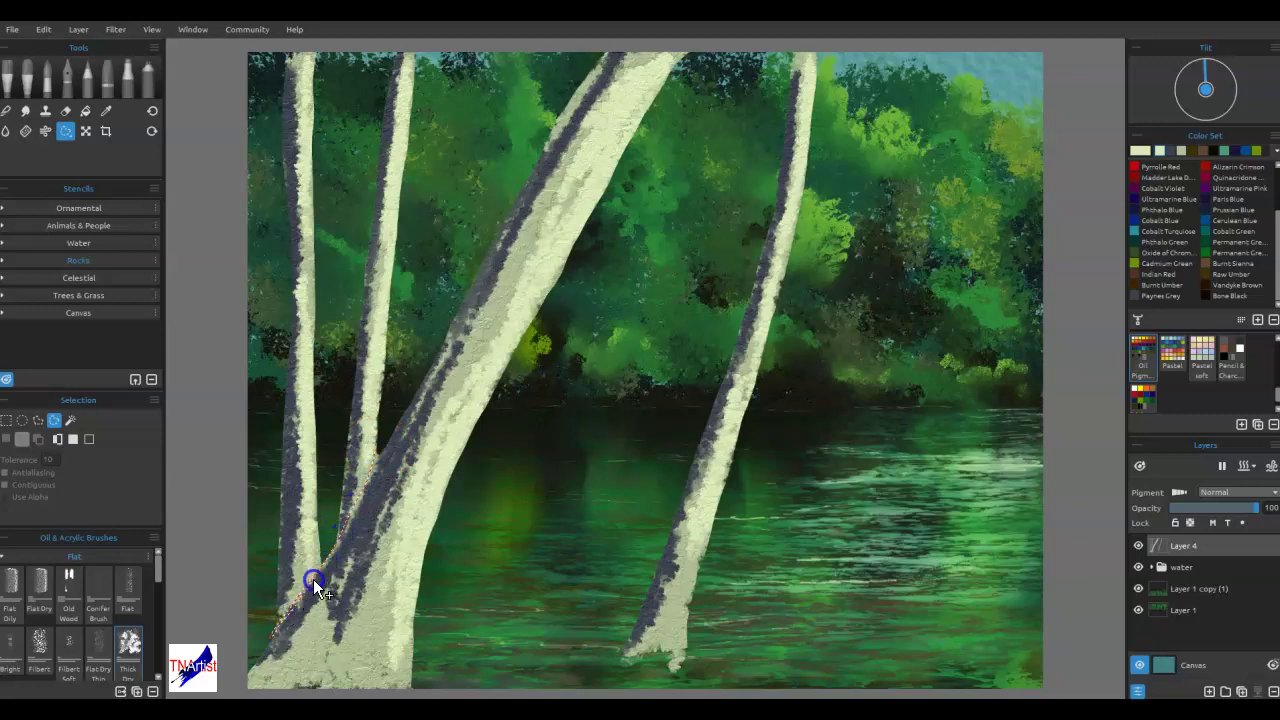
pyautogui.click(404, 428)
pyautogui.hotkey('ctrl', 'd')
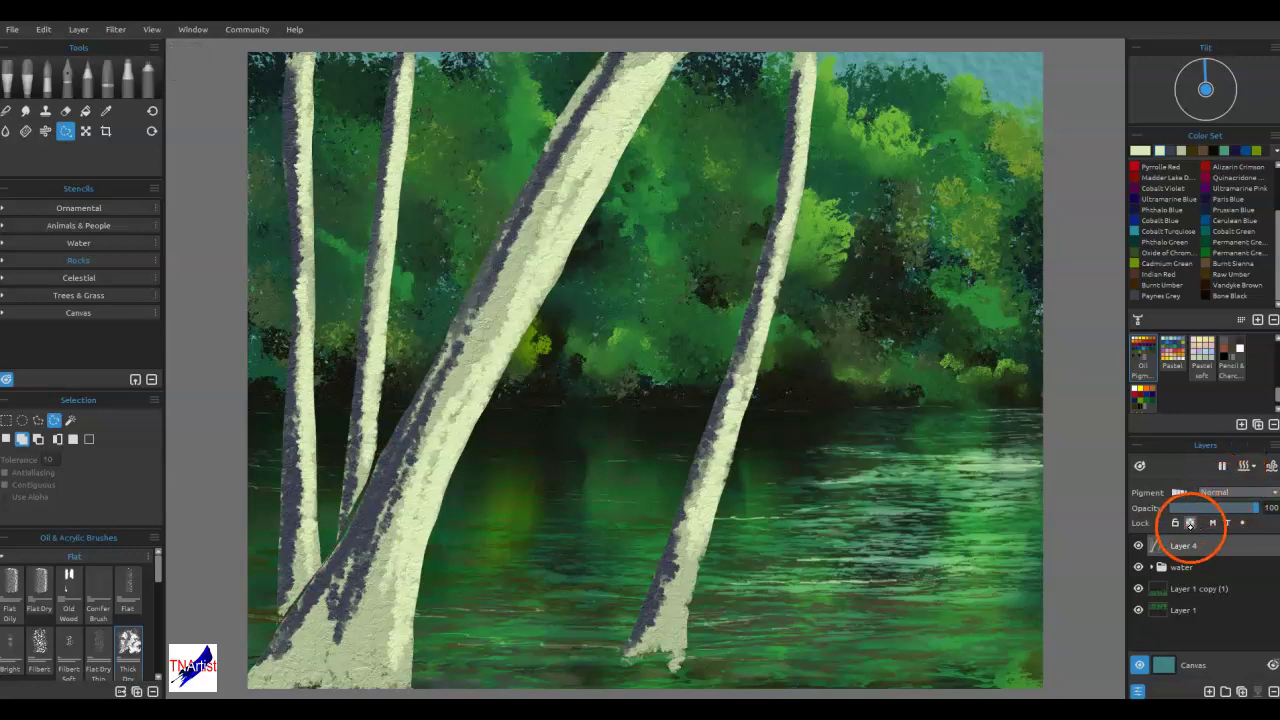
# - Prepare Layer 4 for wet painting with pigment mode and locked transparency, a downward-left canvas tilt and the water flow paused
pyautogui.click(1180, 492)
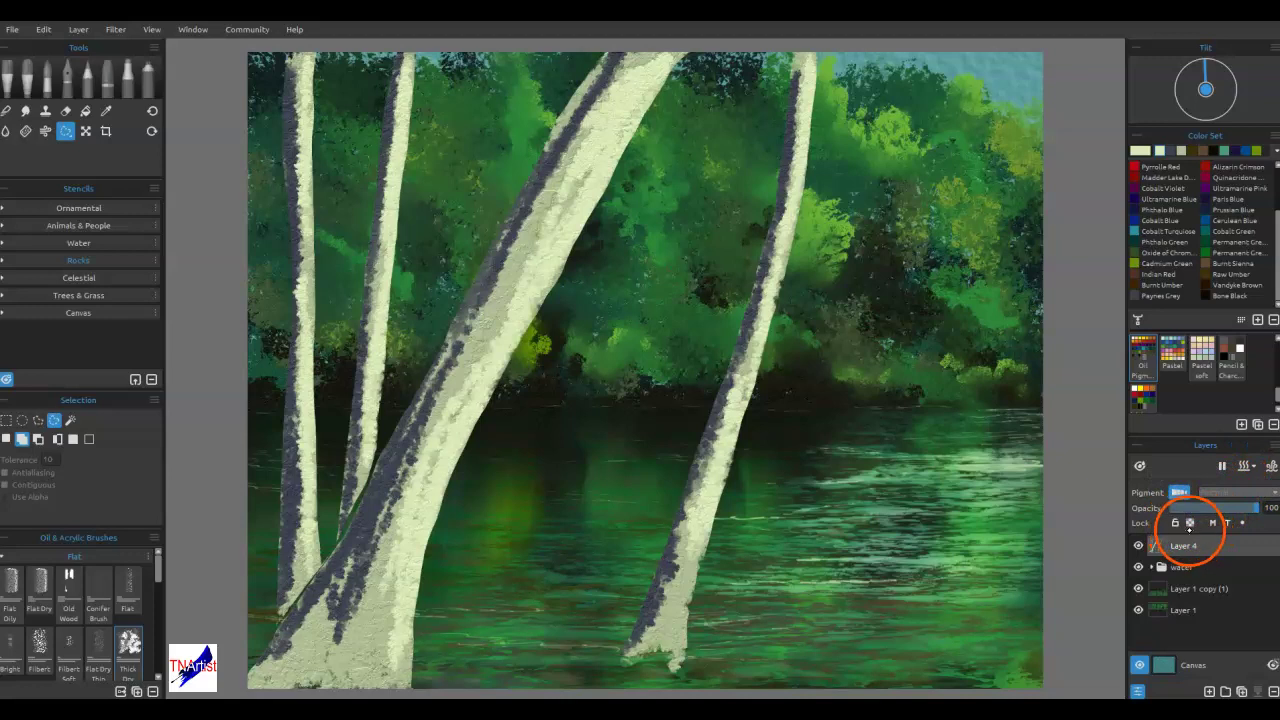
pyautogui.click(1190, 523)
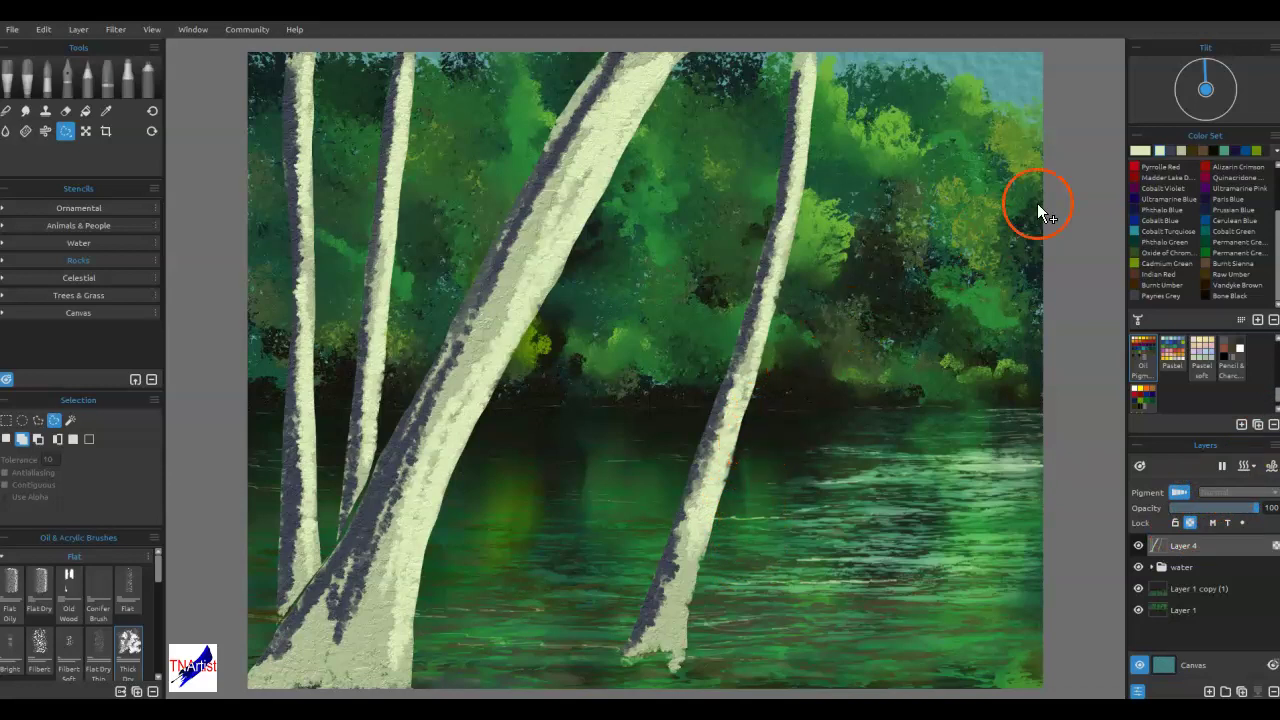
pyautogui.click(1191, 98)
pyautogui.click(1223, 466)
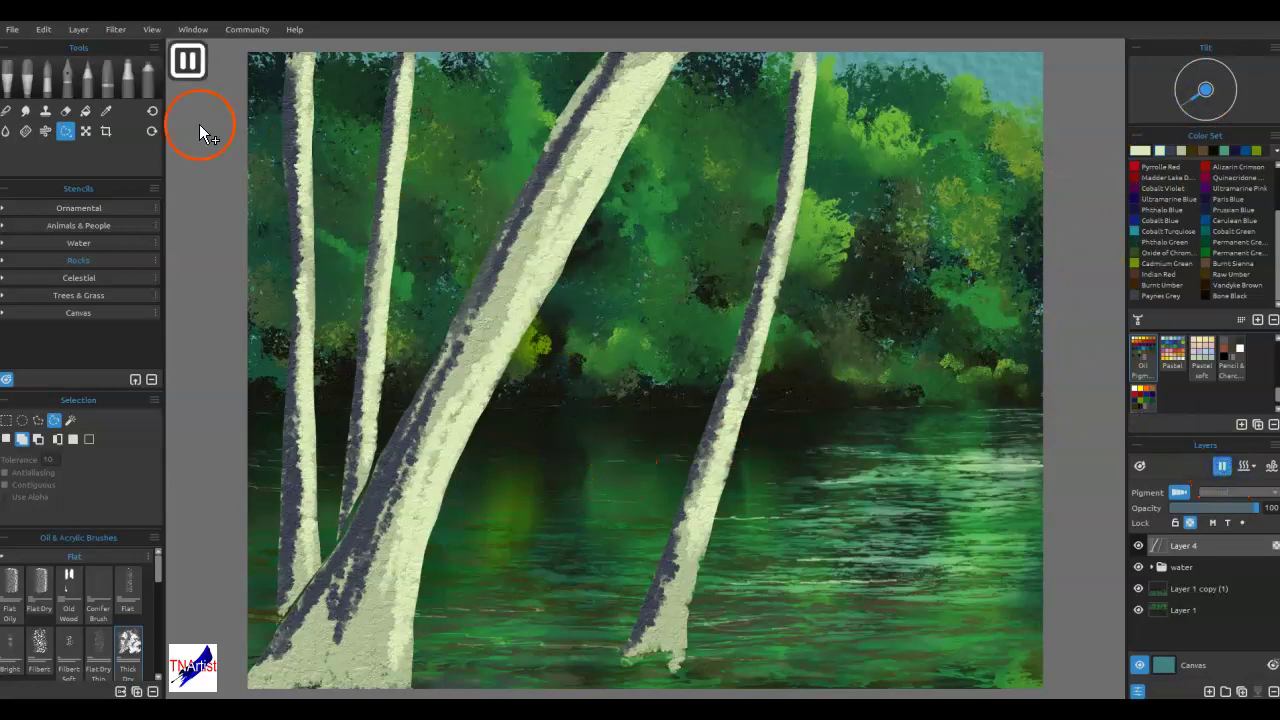
# - Wet the trunks in scattered patches with the Splats water brush at size 18, then hide the wetness overlay
pyautogui.click(106, 107)
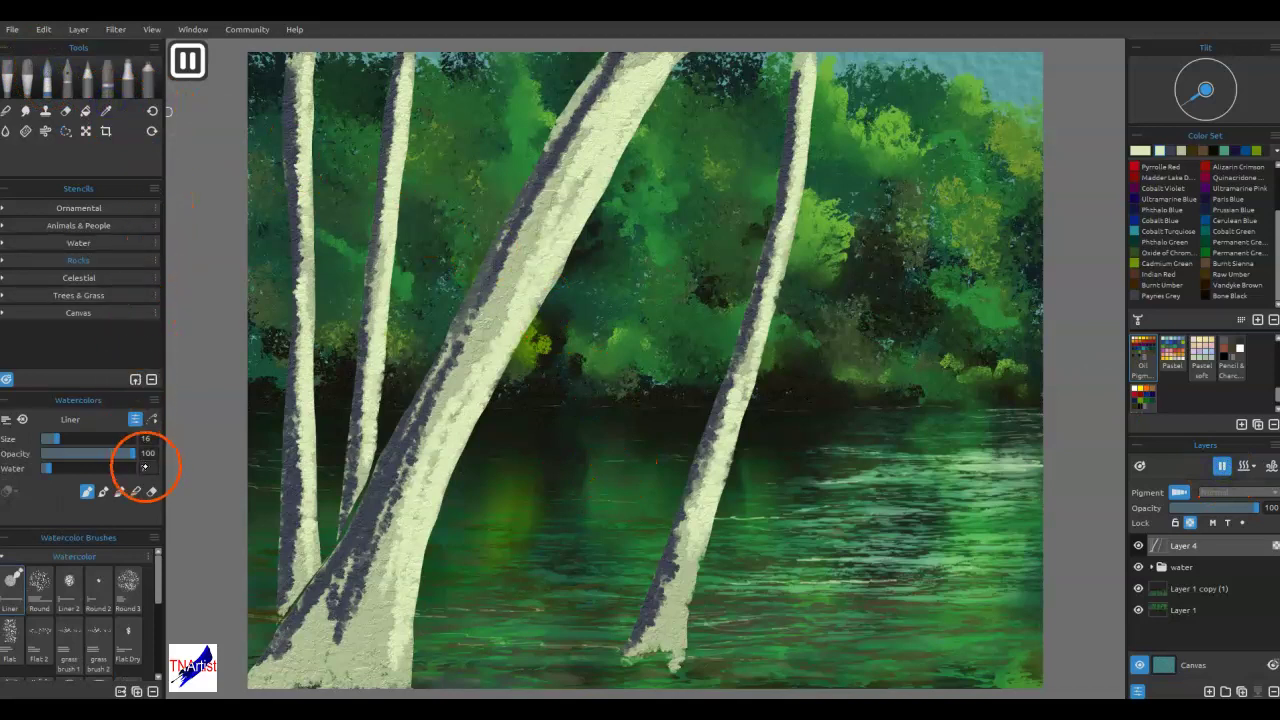
pyautogui.click(6, 131)
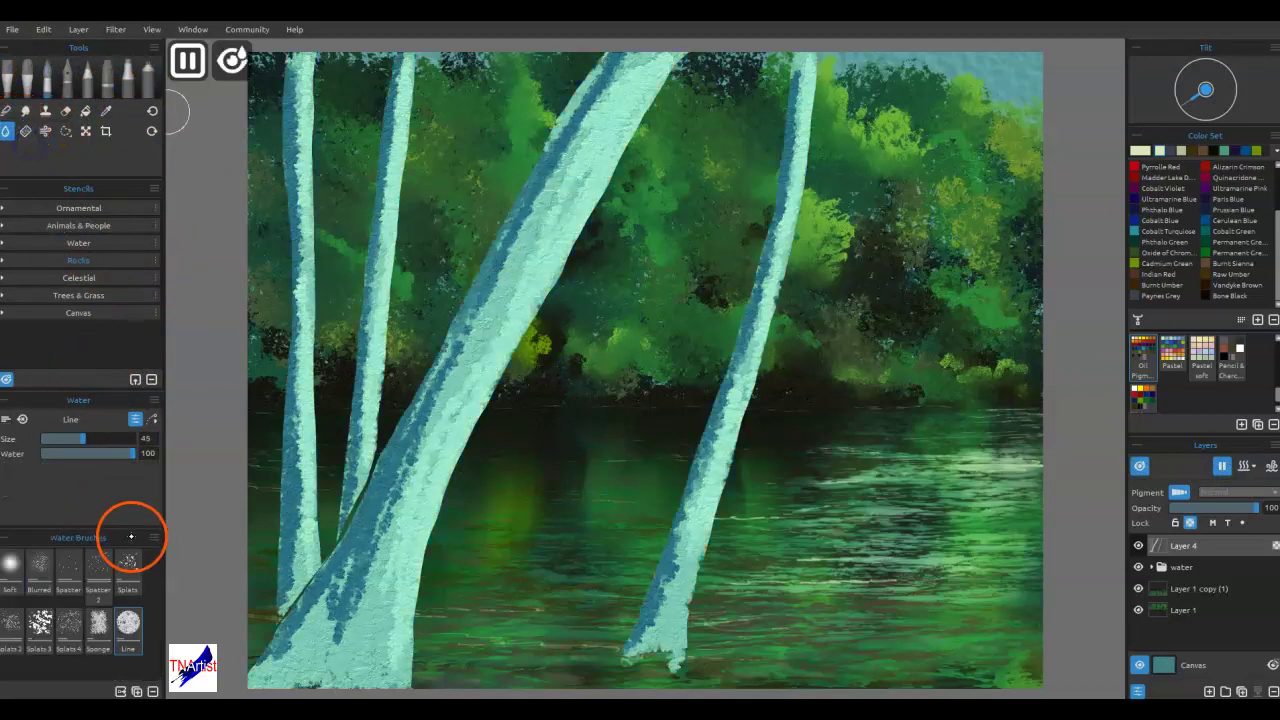
pyautogui.click(130, 564)
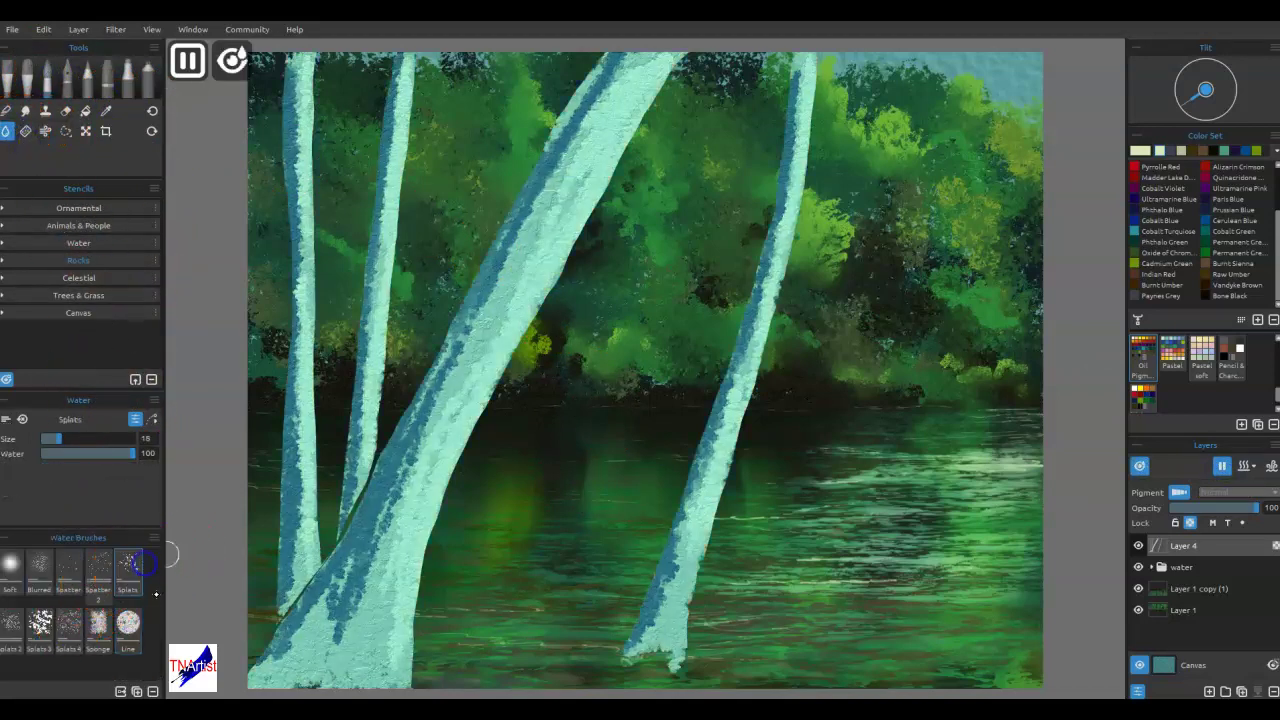
pyautogui.moveTo(405, 160)
pyautogui.mouseDown()
pyautogui.moveTo(400, 320)
pyautogui.moveTo(417, 80)
pyautogui.moveTo(375, 443)
pyautogui.mouseUp()
pyautogui.moveTo(321, 95)
pyautogui.mouseDown()
pyautogui.moveTo(313, 364)
pyautogui.moveTo(325, 549)
pyautogui.mouseUp()
pyautogui.moveTo(308, 361); pyautogui.dragTo(305, 593)
pyautogui.moveTo(395, 603); pyautogui.dragTo(571, 235)
pyautogui.moveTo(412, 646)
pyautogui.mouseDown()
pyautogui.moveTo(583, 206)
pyautogui.moveTo(653, 70)
pyautogui.mouseUp()
pyautogui.moveTo(420, 523)
pyautogui.mouseDown()
pyautogui.moveTo(439, 484)
pyautogui.moveTo(365, 663)
pyautogui.moveTo(334, 674)
pyautogui.mouseUp()
pyautogui.moveTo(820, 110)
pyautogui.mouseDown()
pyautogui.moveTo(829, 126)
pyautogui.moveTo(771, 286)
pyautogui.moveTo(707, 594)
pyautogui.moveTo(686, 540)
pyautogui.moveTo(674, 594)
pyautogui.moveTo(780, 268)
pyautogui.mouseUp()
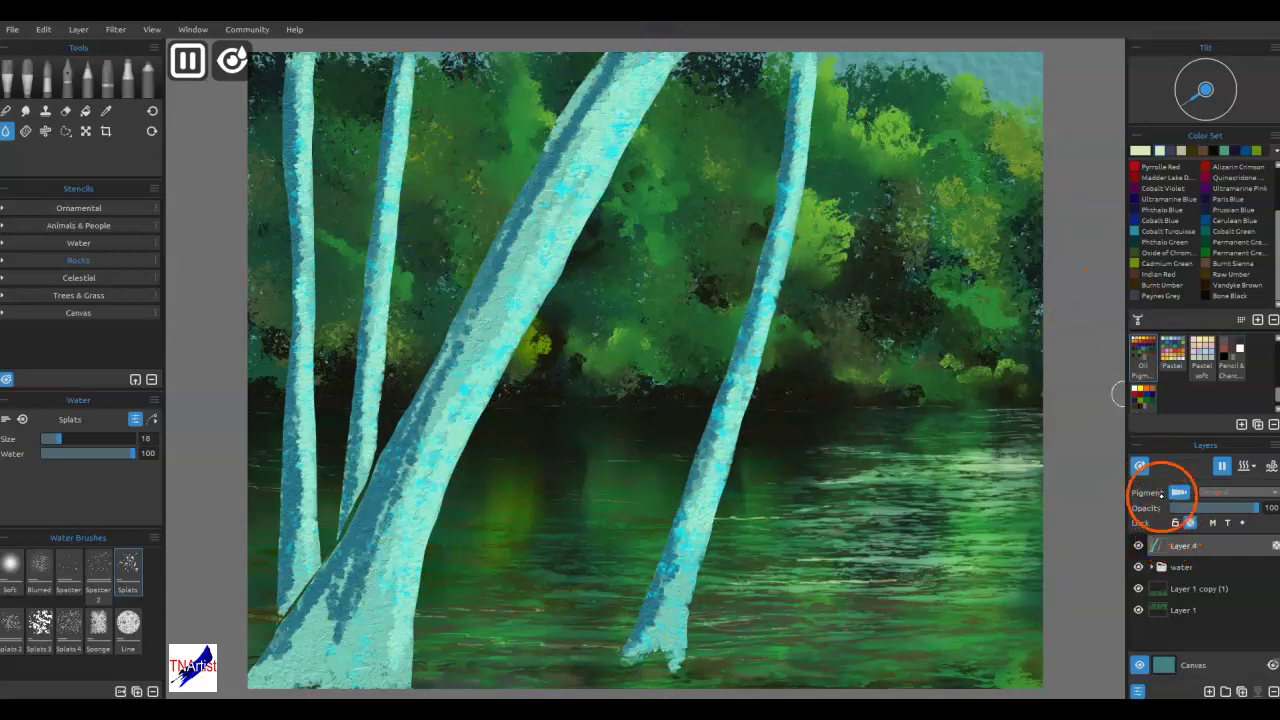
pyautogui.click(1139, 465)
# - Speckle the trunks with blue-green sampled from the sky, using the Spatter 5 watercolour brush at size 45
pyautogui.click(62, 86)
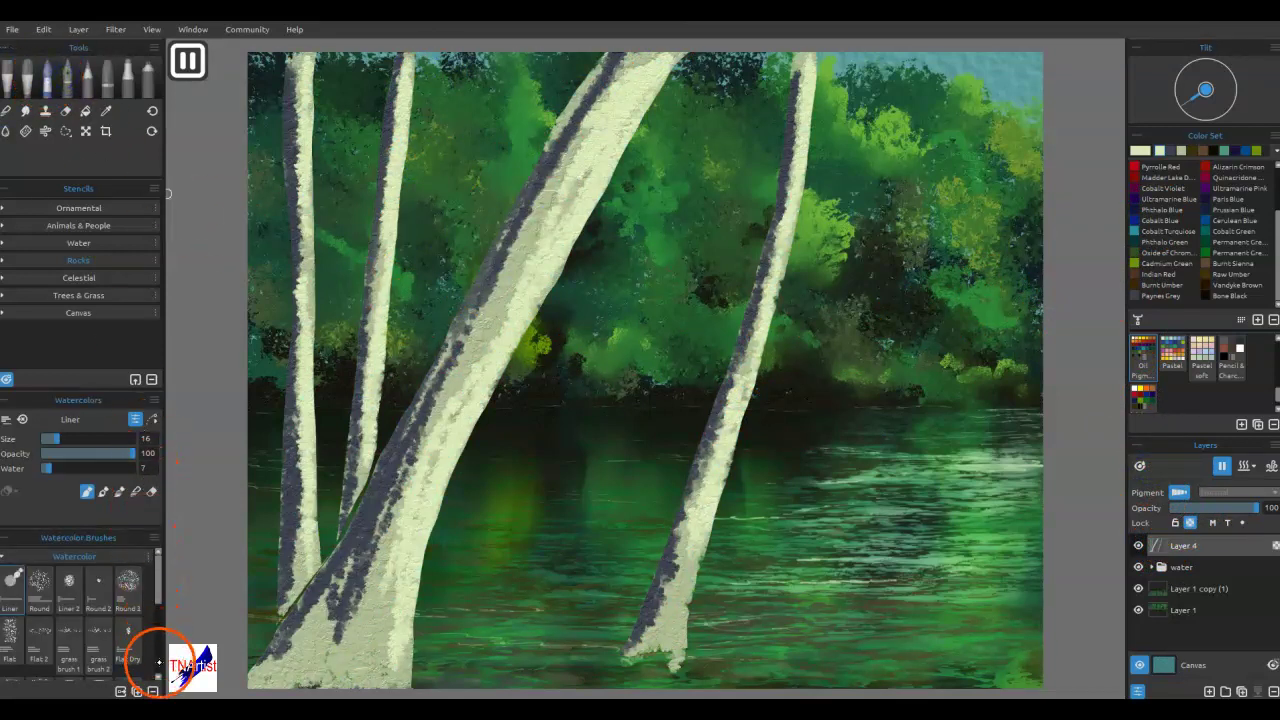
pyautogui.scroll(-5, 158, 663)
pyautogui.click(144, 670)
pyautogui.click(128, 578)
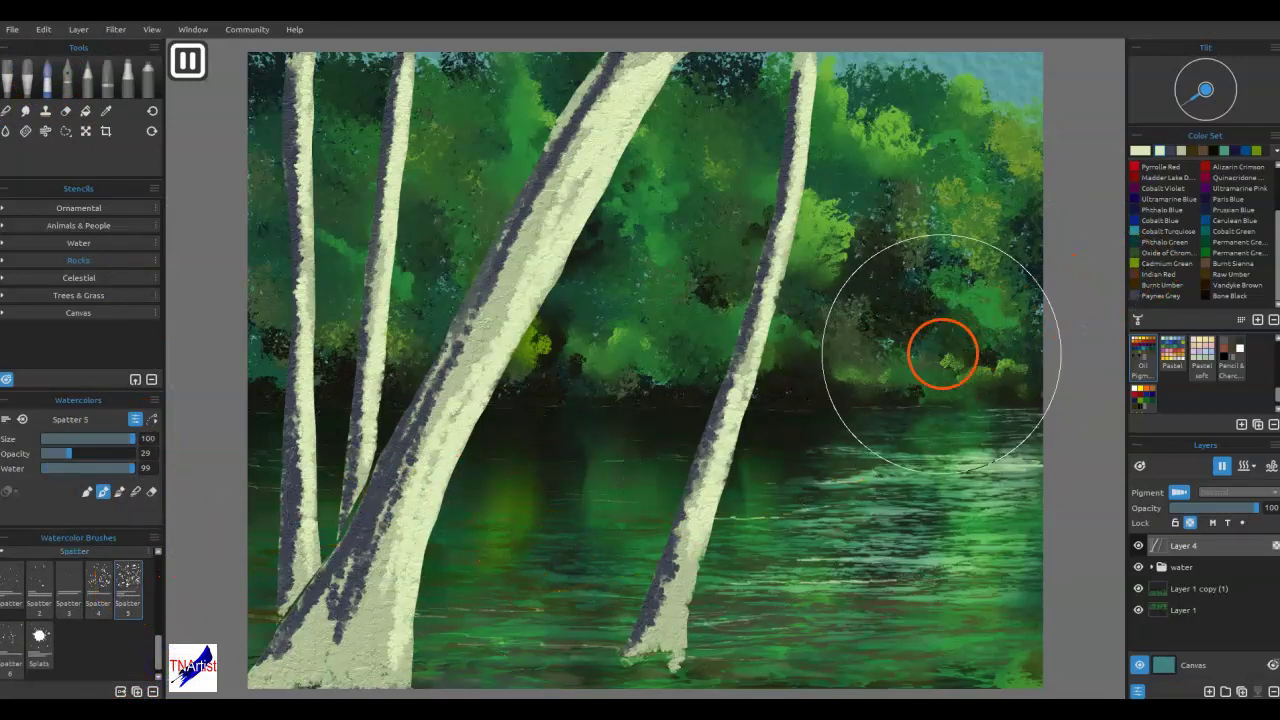
pyautogui.press('[')
pyautogui.press('[')
pyautogui.press('[')
pyautogui.press('[')
pyautogui.press('[')
pyautogui.press('[')
pyautogui.press('[')
pyautogui.press('[')
pyautogui.press('[')
pyautogui.press('[')
pyautogui.press('[')
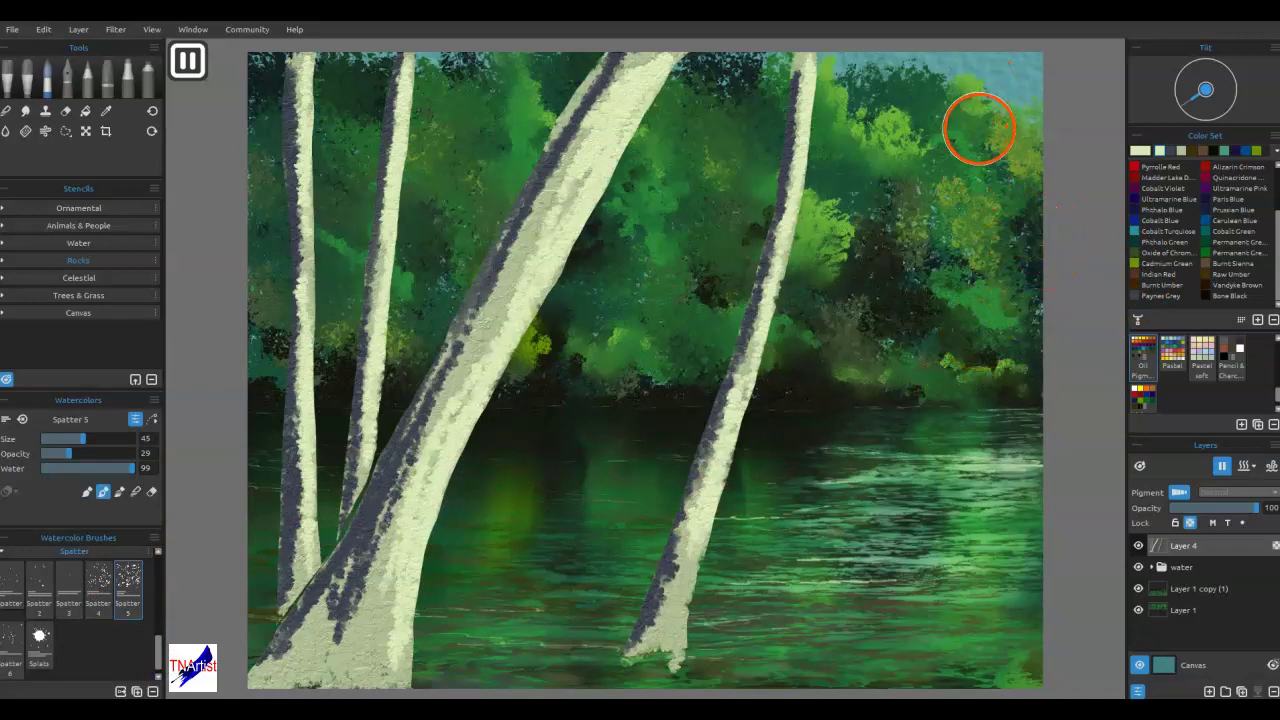
pyautogui.keyDown('alt'); pyautogui.click(1007, 87); pyautogui.keyUp('alt')
pyautogui.click(1140, 151)
pyautogui.click(792, 312)
pyautogui.click(728, 470)
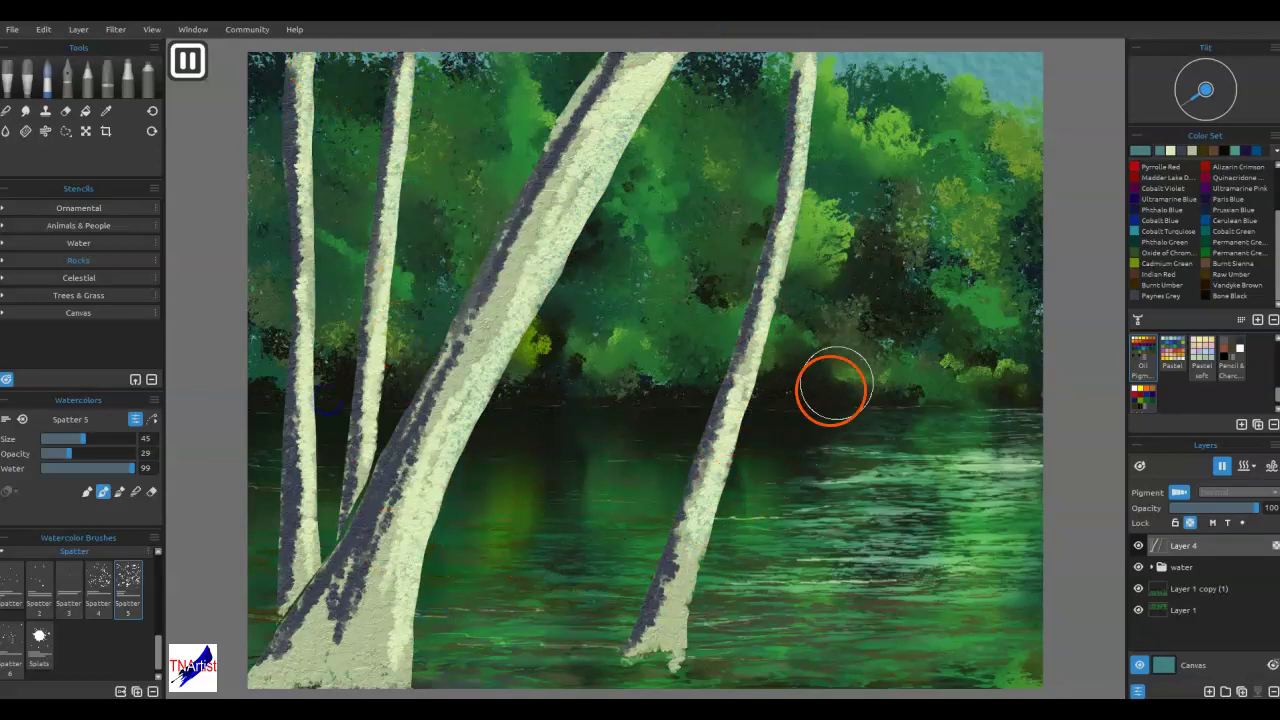
# - Spatter Oxide of Chromium green over the lower right trunk, the leaning trunk and the left trunk
pyautogui.click(1133, 254)
pyautogui.moveTo(619, 616); pyautogui.dragTo(621, 630)
pyautogui.moveTo(680, 508)
pyautogui.mouseDown()
pyautogui.moveTo(614, 632)
pyautogui.moveTo(737, 354)
pyautogui.mouseUp()
pyautogui.moveTo(356, 588); pyautogui.dragTo(407, 441)
pyautogui.moveTo(380, 511)
pyautogui.mouseDown()
pyautogui.moveTo(497, 251)
pyautogui.moveTo(491, 186)
pyautogui.mouseUp()
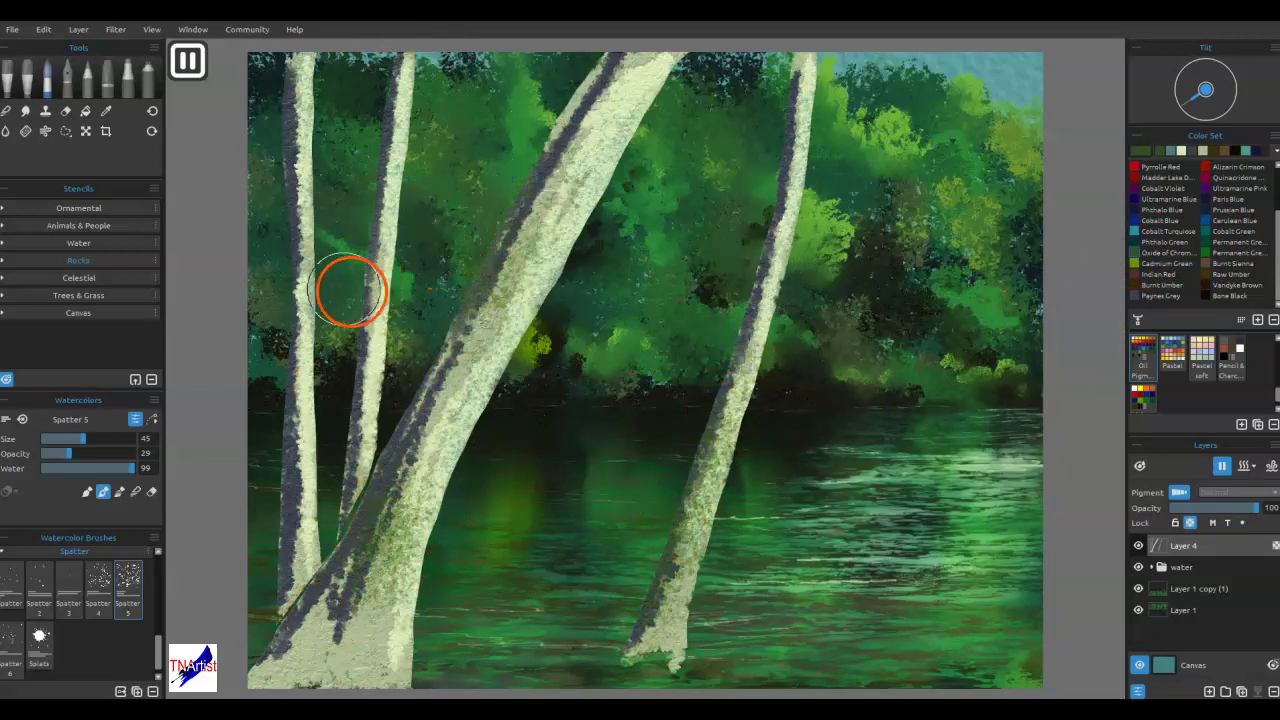
pyautogui.press('[')
pyautogui.press('[')
pyautogui.press('[')
pyautogui.moveTo(289, 382)
pyautogui.mouseDown()
pyautogui.moveTo(284, 515)
pyautogui.moveTo(297, 185)
pyautogui.mouseUp()
# - Dab large dark green blotches on all four trunks with the Splats watercolour brush at size 40
pyautogui.click(40, 640)
pyautogui.press('[')
pyautogui.press('[')
pyautogui.press('[')
pyautogui.press('[')
pyautogui.click(409, 526)
pyautogui.click(408, 510)
pyautogui.moveTo(407, 510); pyautogui.dragTo(374, 554)
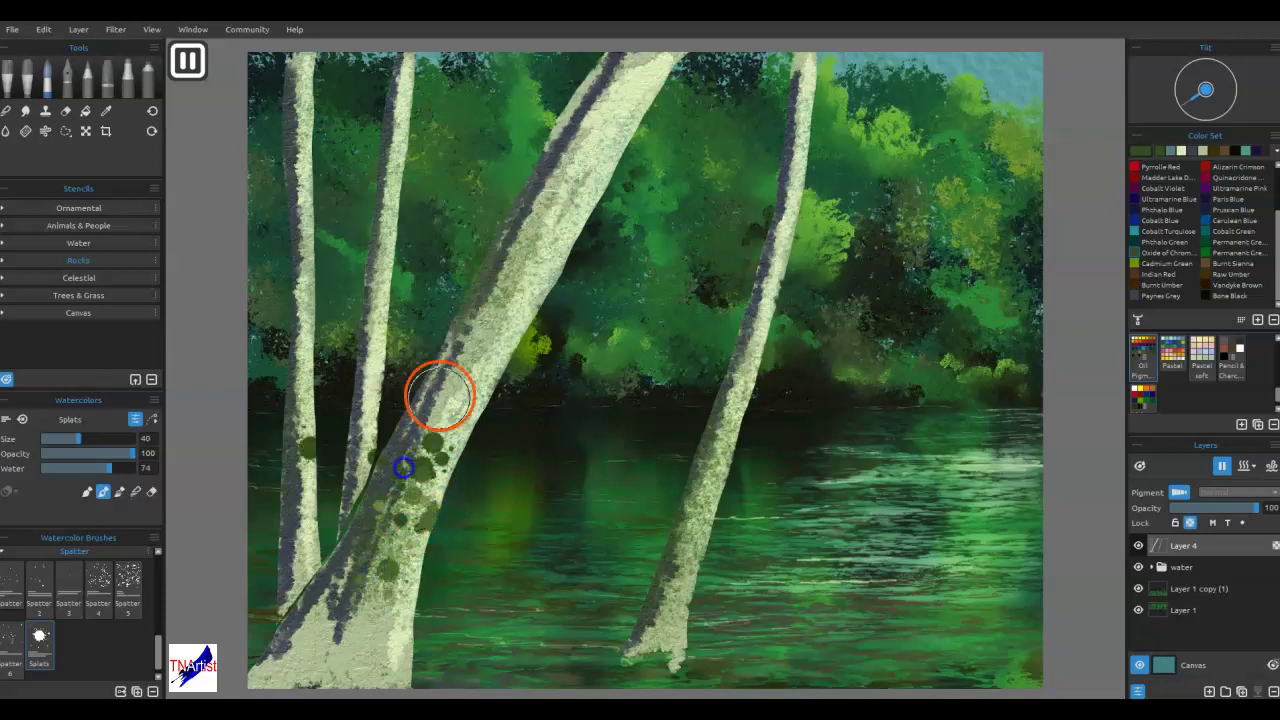
pyautogui.click(749, 251)
pyautogui.click(760, 251)
pyautogui.click(565, 240)
pyautogui.click(560, 208)
pyautogui.click(610, 108)
pyautogui.click(397, 140)
pyautogui.click(305, 115)
# - Scatter fine green specks up the leaning and right trunks with the Spatter 4 brush at size 60
pyautogui.click(98, 585)
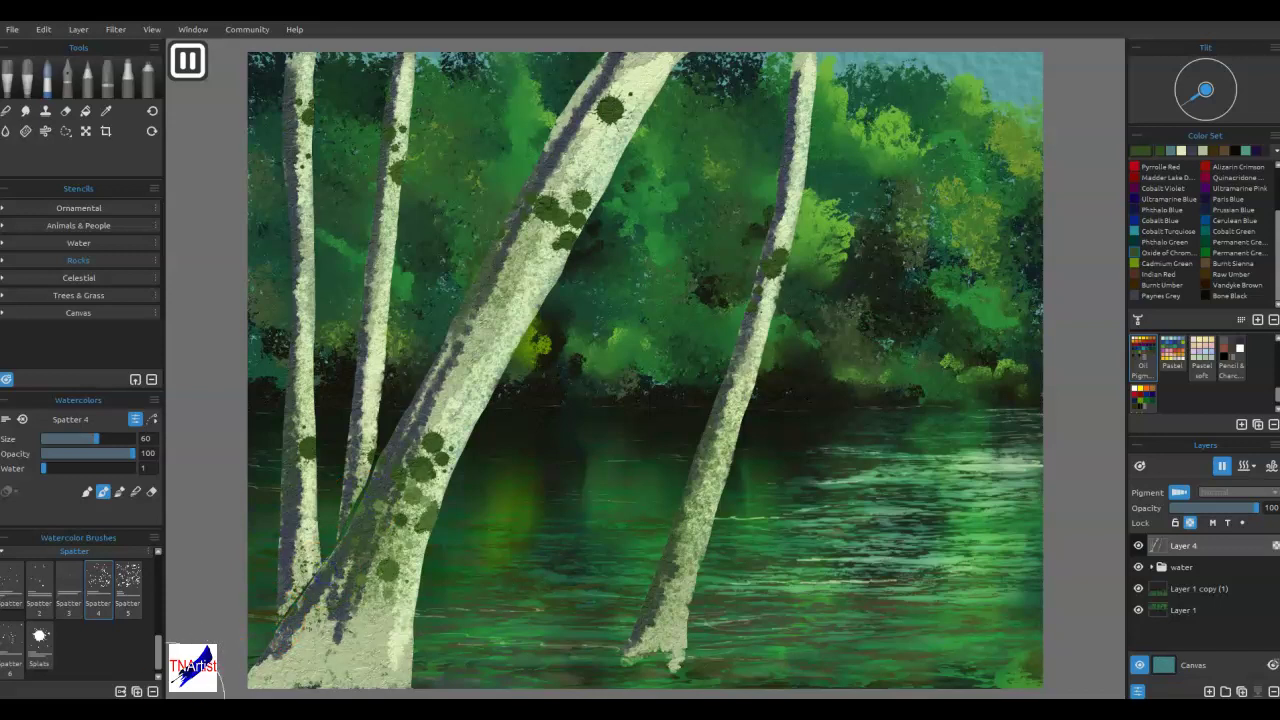
pyautogui.moveTo(432, 432); pyautogui.dragTo(589, 180)
pyautogui.moveTo(728, 382); pyautogui.dragTo(808, 90)
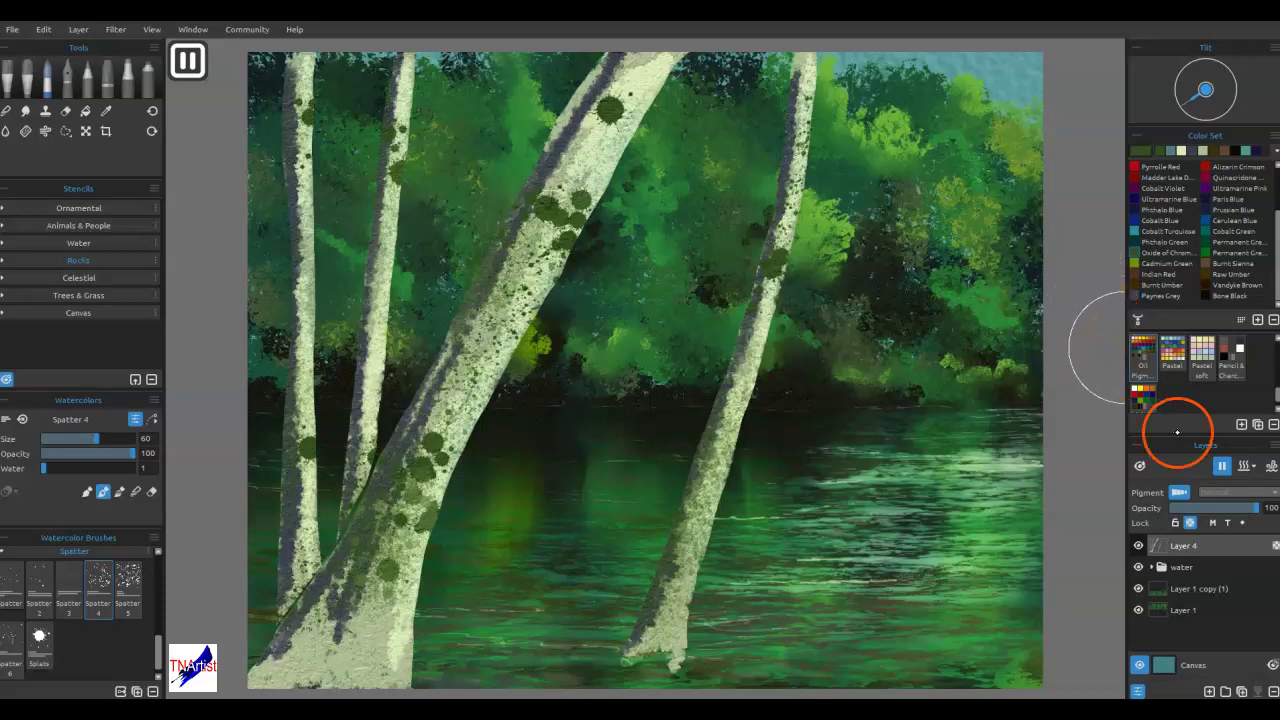
# - Resume the water flow and blow the wet paint diagonally across all the trunks with the Blow tool at size 20
pyautogui.click(1222, 466)
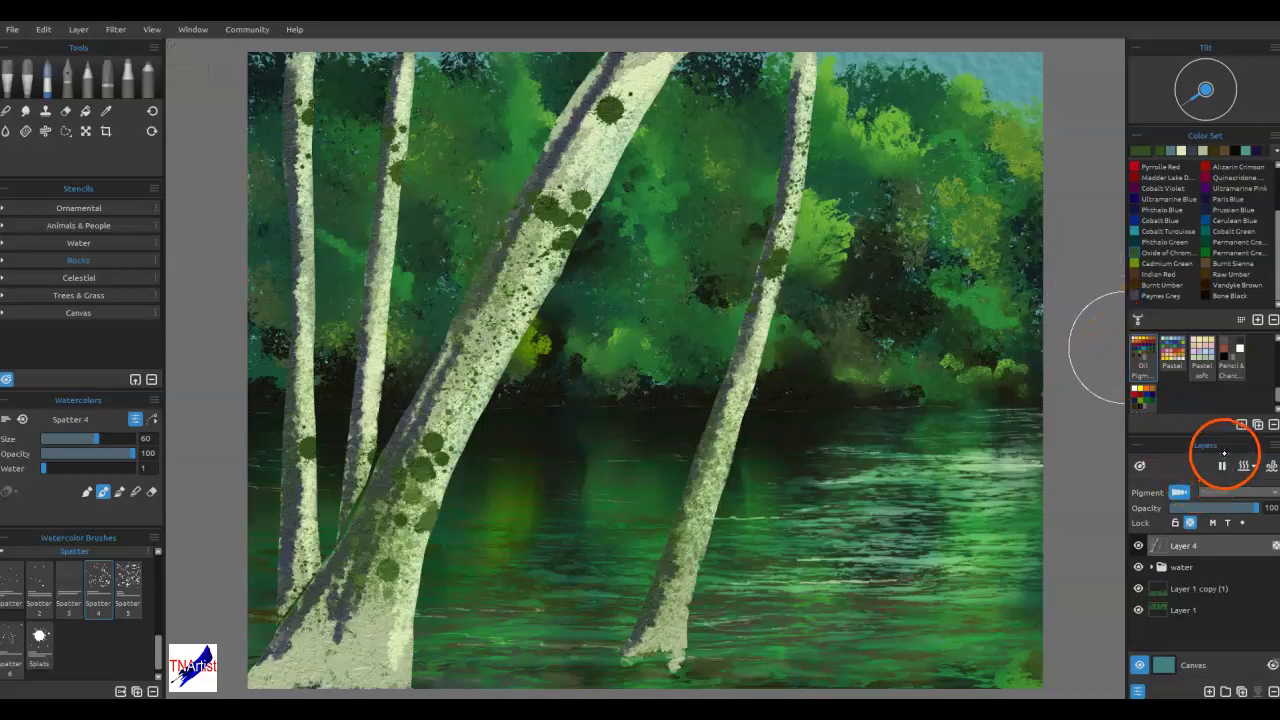
pyautogui.click(44, 131)
pyautogui.moveTo(826, 239); pyautogui.dragTo(674, 357)
pyautogui.moveTo(756, 76)
pyautogui.mouseDown()
pyautogui.moveTo(634, 117)
pyautogui.moveTo(545, 198)
pyautogui.mouseUp()
pyautogui.moveTo(692, 159); pyautogui.dragTo(434, 340)
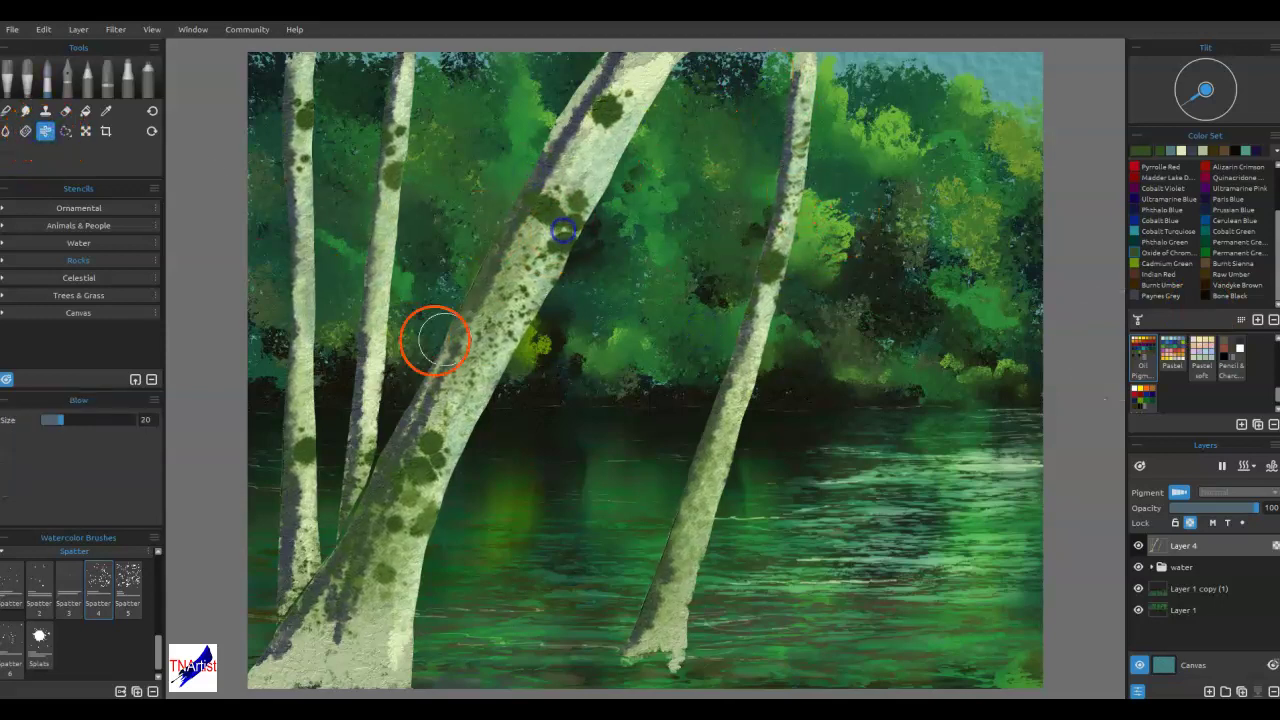
pyautogui.moveTo(638, 314); pyautogui.dragTo(308, 534)
pyautogui.moveTo(554, 440); pyautogui.dragTo(290, 674)
pyautogui.moveTo(447, 116); pyautogui.dragTo(306, 265)
pyautogui.moveTo(374, 51); pyautogui.dragTo(189, 280)
pyautogui.moveTo(408, 278); pyautogui.dragTo(224, 563)
pyautogui.moveTo(298, 630)
pyautogui.mouseDown()
pyautogui.moveTo(278, 584)
pyautogui.moveTo(229, 543)
pyautogui.moveTo(203, 583)
pyautogui.moveTo(463, 286)
pyautogui.moveTo(420, 309)
pyautogui.moveTo(209, 544)
pyautogui.moveTo(387, 245)
pyautogui.moveTo(239, 364)
pyautogui.moveTo(234, 319)
pyautogui.moveTo(505, 73)
pyautogui.moveTo(247, 189)
pyautogui.moveTo(328, 131)
pyautogui.moveTo(594, 132)
pyautogui.moveTo(371, 385)
pyautogui.moveTo(740, 124)
pyautogui.moveTo(409, 541)
pyautogui.moveTo(386, 544)
pyautogui.moveTo(720, 374)
pyautogui.moveTo(707, 312)
pyautogui.moveTo(885, 157)
pyautogui.moveTo(729, 229)
pyautogui.moveTo(549, 179)
pyautogui.moveTo(702, 44)
pyautogui.moveTo(786, 200)
pyautogui.moveTo(848, 389)
pyautogui.moveTo(806, 437)
pyautogui.mouseUp()
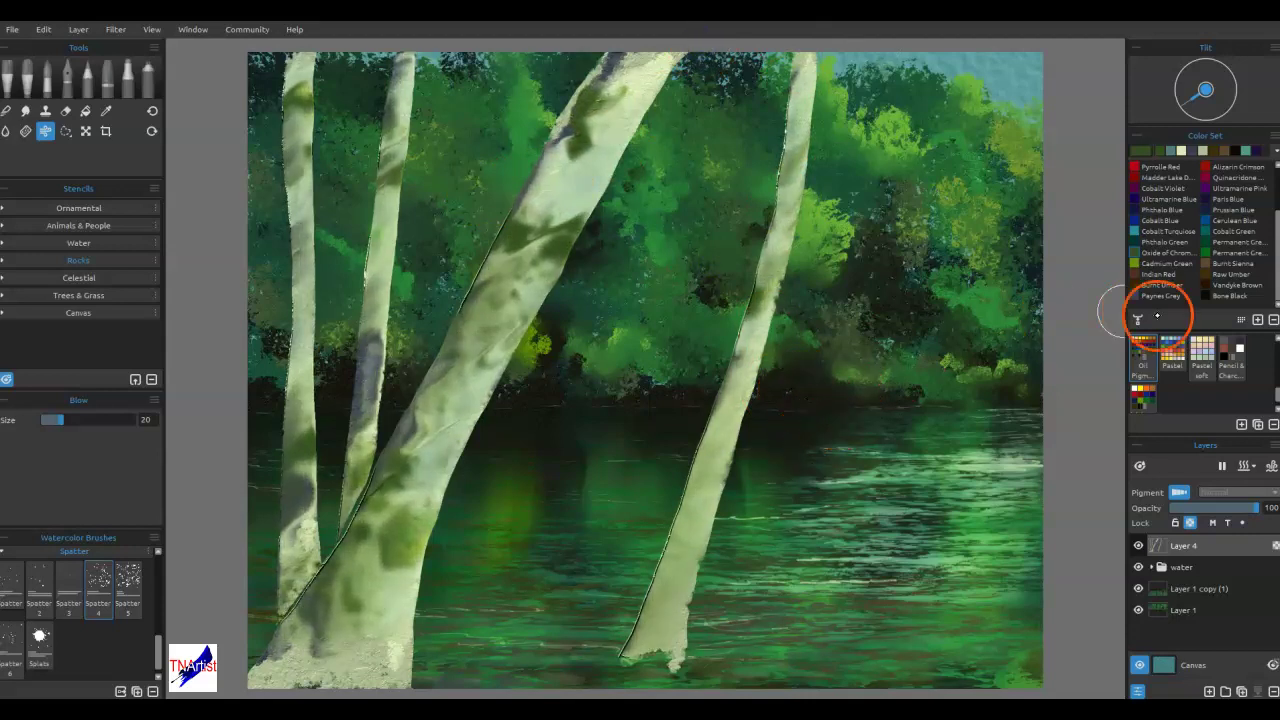
# - Pause the water flow and soften the mottled bark on the trunks with the Textured blend brush at size 70
pyautogui.click(1221, 466)
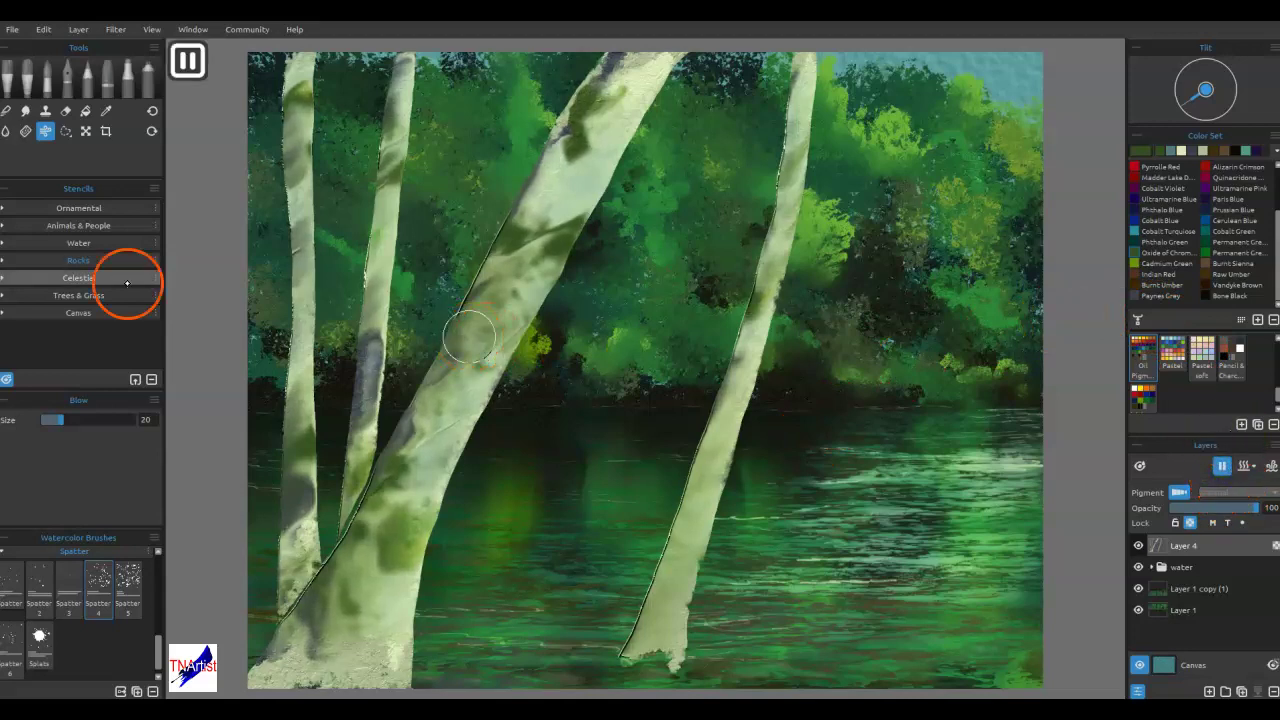
pyautogui.click(7, 110)
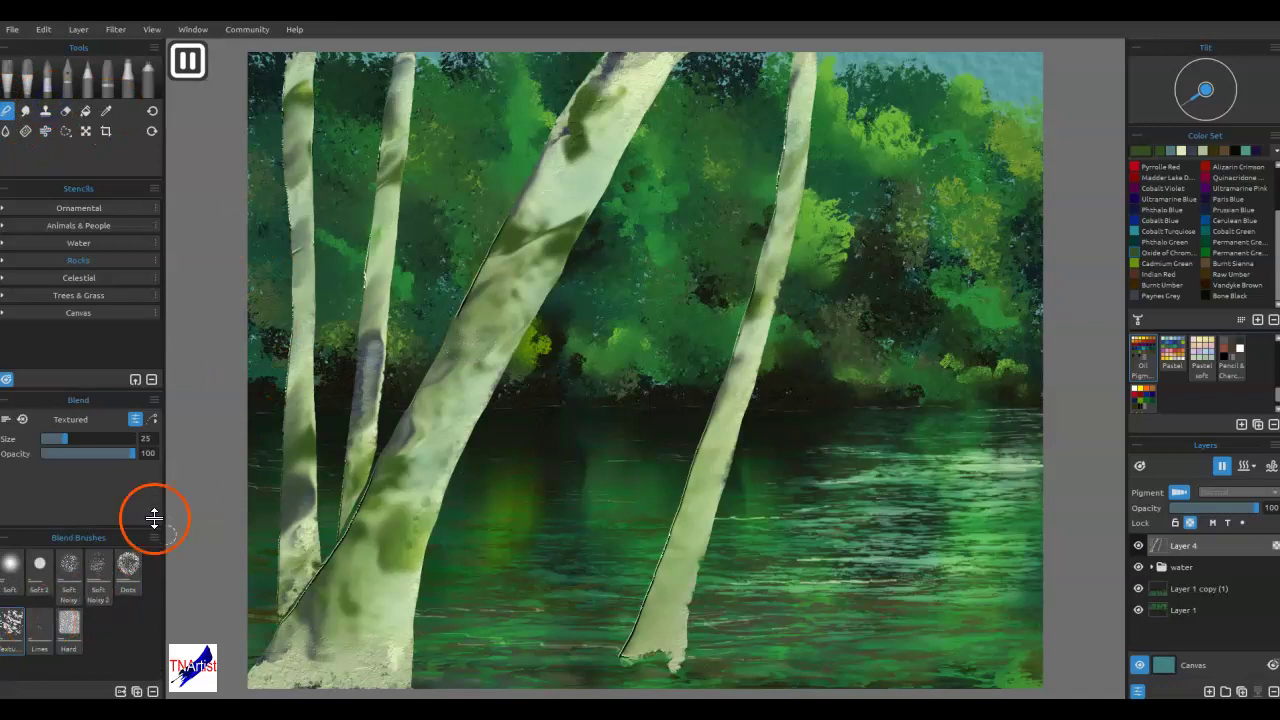
pyautogui.moveTo(417, 541)
pyautogui.mouseDown()
pyautogui.moveTo(486, 478)
pyautogui.moveTo(355, 600)
pyautogui.moveTo(405, 540)
pyautogui.moveTo(397, 568)
pyautogui.moveTo(420, 503)
pyautogui.mouseUp()
pyautogui.press(']')
pyautogui.press(']')
pyautogui.press(']')
pyautogui.press(']')
pyautogui.press(']')
pyautogui.press('[')
pyautogui.moveTo(444, 394)
pyautogui.mouseDown()
pyautogui.moveTo(516, 283)
pyautogui.moveTo(555, 259)
pyautogui.moveTo(542, 229)
pyautogui.moveTo(596, 80)
pyautogui.moveTo(443, 242)
pyautogui.moveTo(354, 195)
pyautogui.moveTo(359, 103)
pyautogui.moveTo(301, 80)
pyautogui.moveTo(295, 292)
pyautogui.moveTo(271, 443)
pyautogui.moveTo(299, 458)
pyautogui.moveTo(251, 590)
pyautogui.moveTo(303, 551)
pyautogui.moveTo(362, 566)
pyautogui.moveTo(289, 689)
pyautogui.mouseUp()
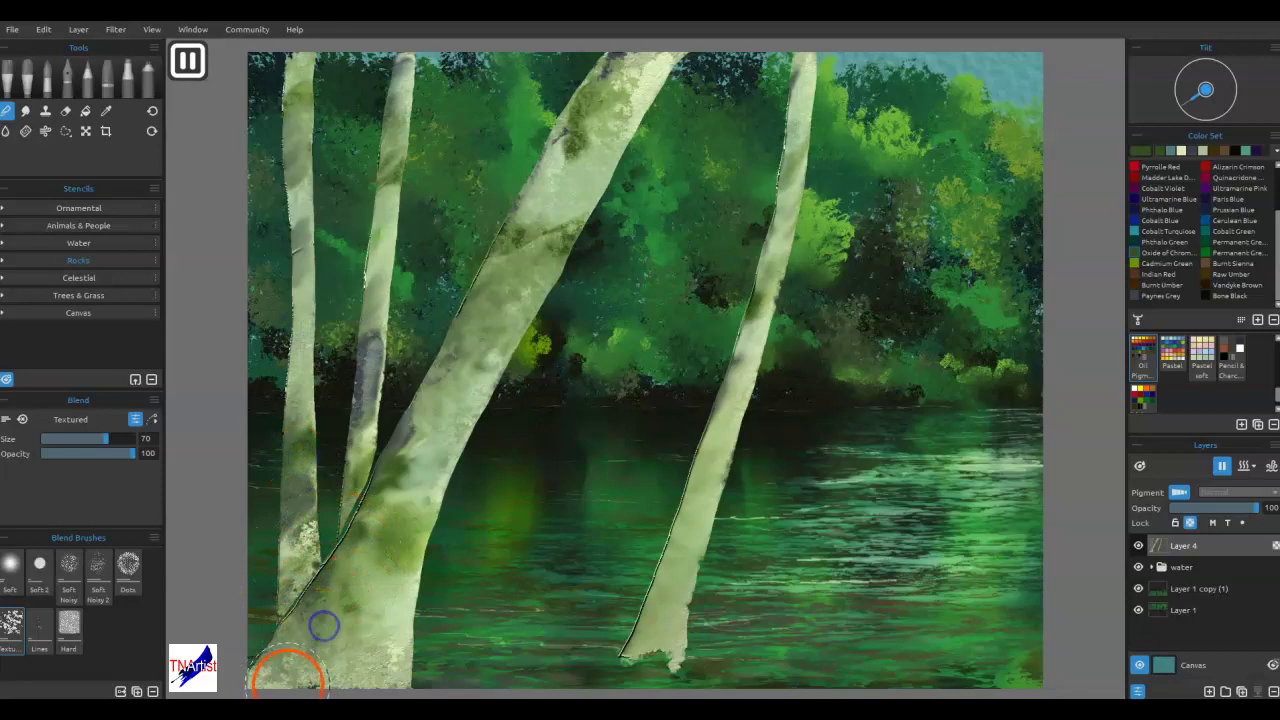
pyautogui.moveTo(651, 549)
pyautogui.mouseDown()
pyautogui.moveTo(692, 533)
pyautogui.moveTo(771, 281)
pyautogui.moveTo(755, 218)
pyautogui.moveTo(766, 196)
pyautogui.moveTo(749, 37)
pyautogui.moveTo(569, 146)
pyautogui.moveTo(584, 89)
pyautogui.moveTo(500, 288)
pyautogui.moveTo(455, 350)
pyautogui.moveTo(486, 250)
pyautogui.moveTo(389, 454)
pyautogui.moveTo(370, 415)
pyautogui.moveTo(343, 213)
pyautogui.moveTo(308, 253)
pyautogui.moveTo(290, 166)
pyautogui.moveTo(316, 73)
pyautogui.moveTo(303, 503)
pyautogui.moveTo(362, 668)
pyautogui.moveTo(513, 652)
pyautogui.moveTo(646, 563)
pyautogui.moveTo(410, 625)
pyautogui.moveTo(397, 557)
pyautogui.mouseUp()
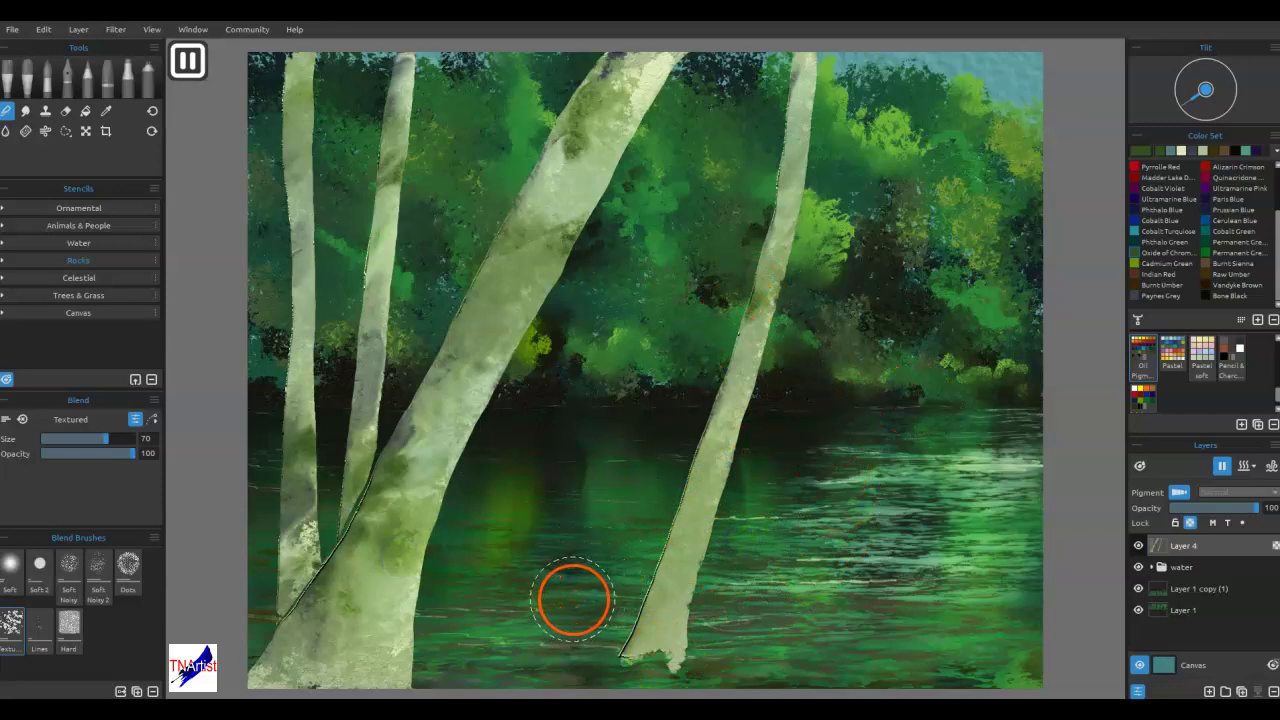
# - Highlight the leaning trunk's right edge in cream sampled from its top, using the reset Thick Dry oil brush at size 35
pyautogui.click(1243, 467)
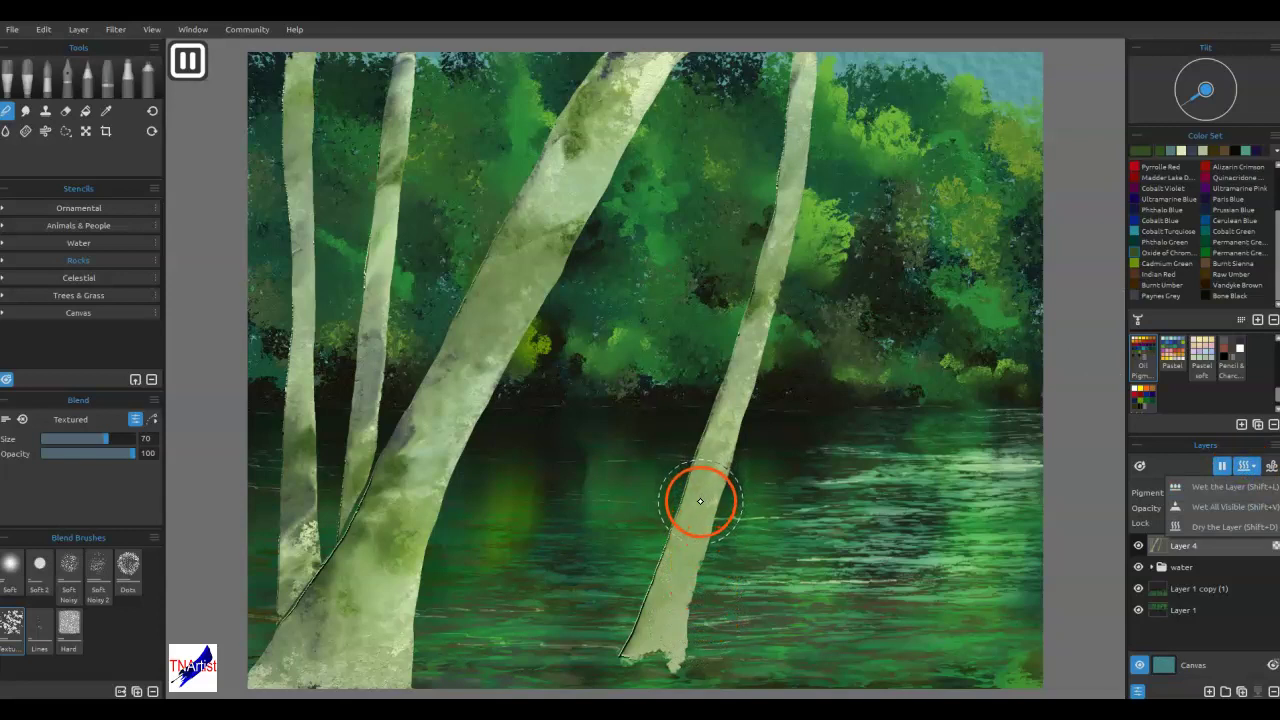
pyautogui.click(1221, 465)
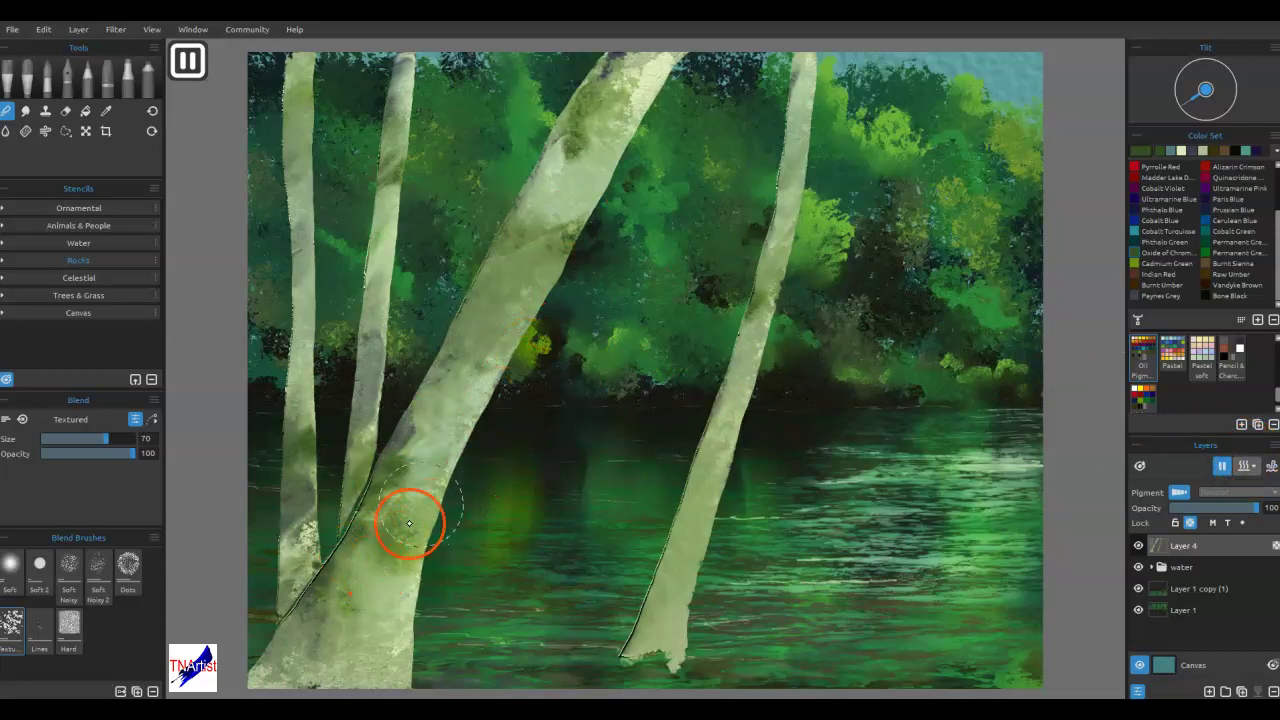
pyautogui.click(30, 85)
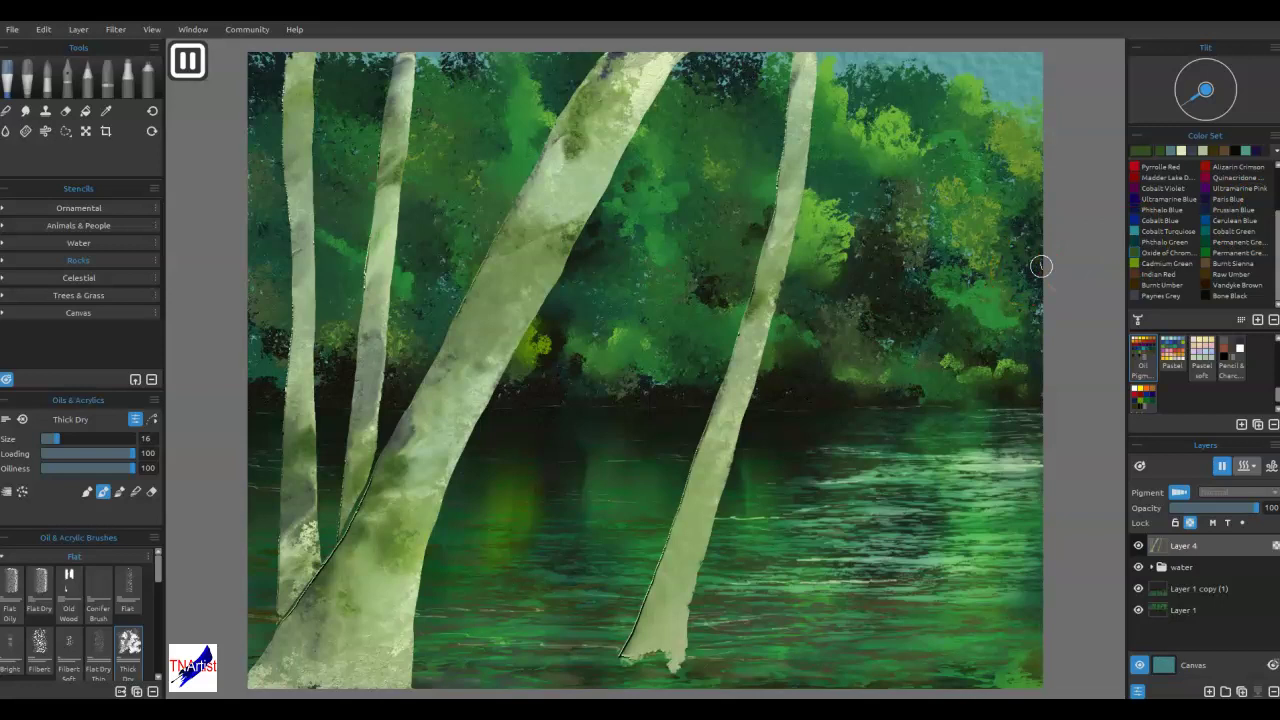
pyautogui.hotkey('ctrl', 'r')
pyautogui.moveTo(296, 536)
pyautogui.mouseDown()
pyautogui.moveTo(483, 549)
pyautogui.moveTo(409, 534)
pyautogui.moveTo(586, 434)
pyautogui.moveTo(686, 420)
pyautogui.mouseUp()
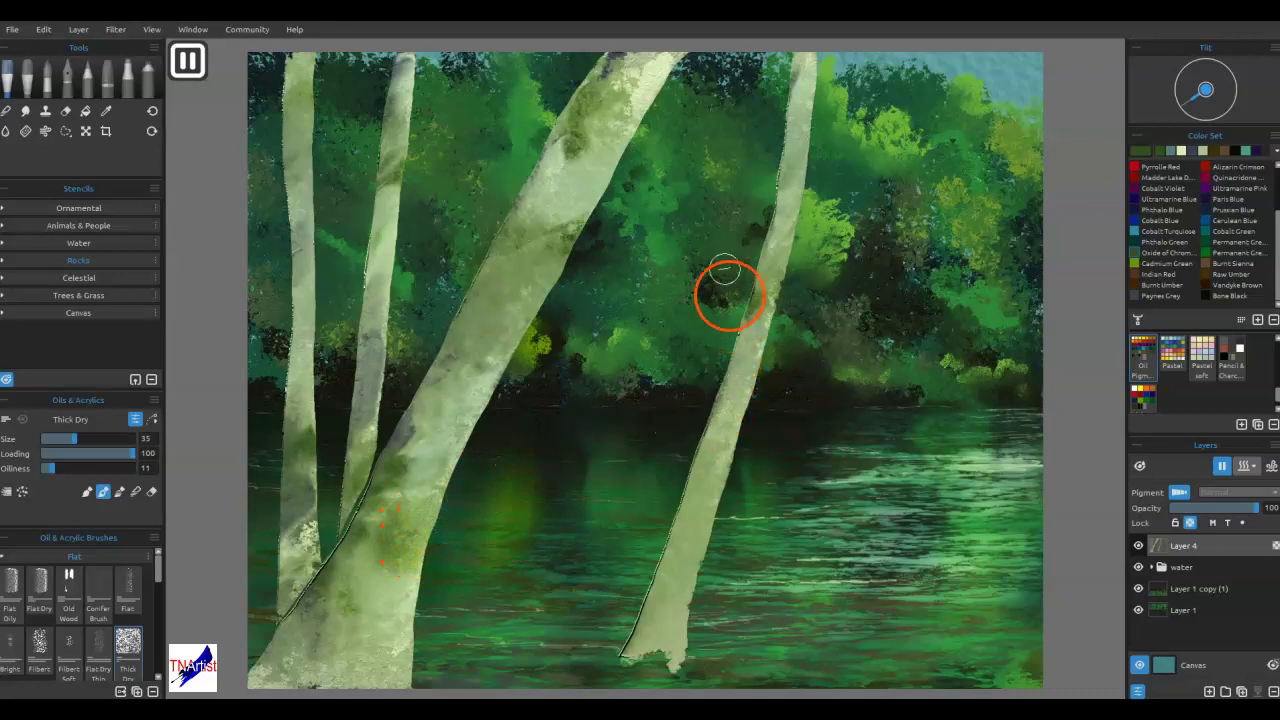
pyautogui.keyDown('alt'); pyautogui.click(651, 85); pyautogui.keyUp('alt')
pyautogui.moveTo(651, 100)
pyautogui.mouseDown()
pyautogui.moveTo(538, 338)
pyautogui.moveTo(461, 442)
pyautogui.mouseUp()
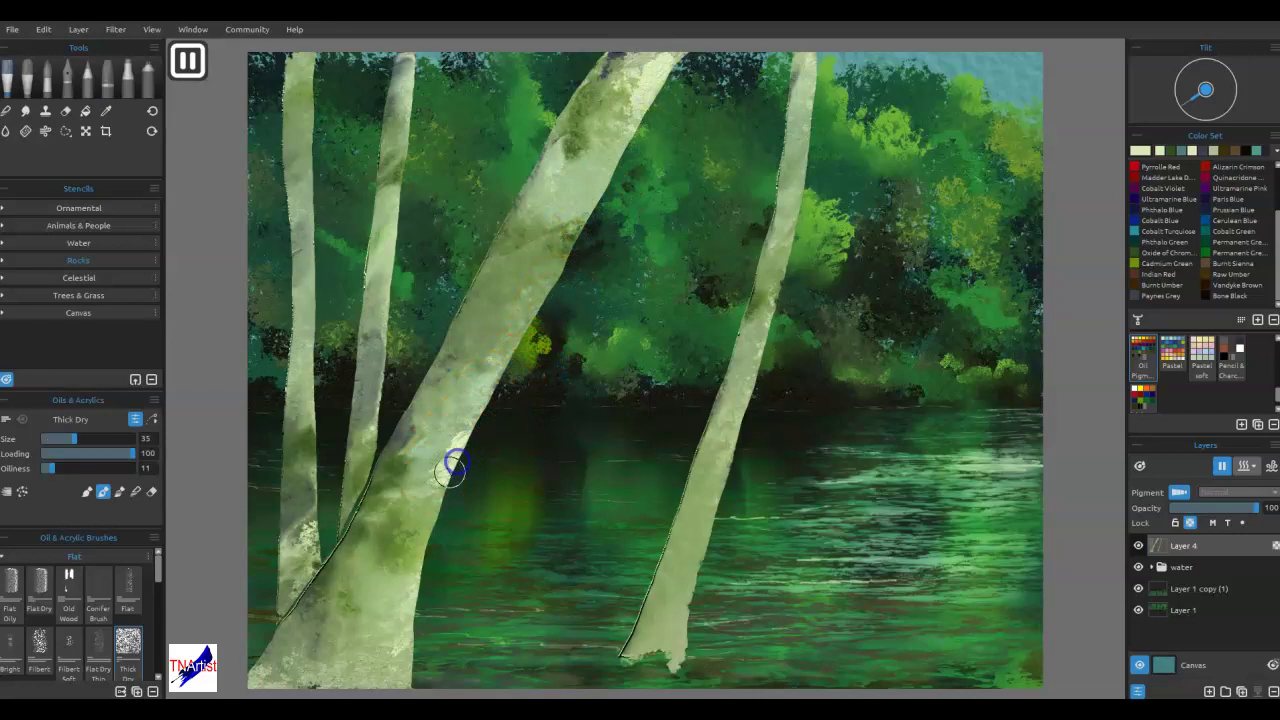
pyautogui.moveTo(440, 488)
pyautogui.mouseDown()
pyautogui.moveTo(389, 568)
pyautogui.moveTo(414, 588)
pyautogui.moveTo(413, 622)
pyautogui.moveTo(491, 367)
pyautogui.moveTo(568, 247)
pyautogui.moveTo(524, 256)
pyautogui.moveTo(596, 207)
pyautogui.moveTo(587, 183)
pyautogui.moveTo(648, 86)
pyautogui.mouseUp()
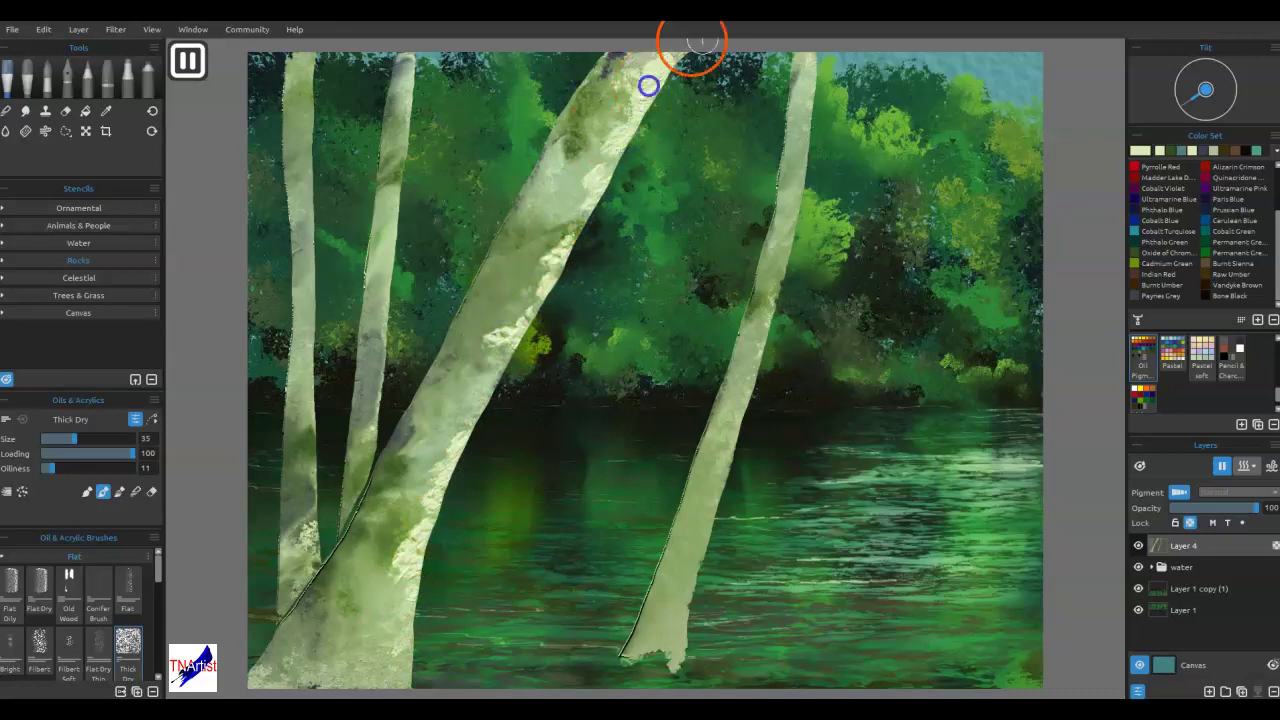
# - Paint cream Thick Dry highlights down the right edge of the right trunk to its base
pyautogui.moveTo(728, 103)
pyautogui.mouseDown()
pyautogui.moveTo(813, 130)
pyautogui.moveTo(825, 62)
pyautogui.moveTo(841, 140)
pyautogui.moveTo(826, 85)
pyautogui.moveTo(804, 228)
pyautogui.mouseUp()
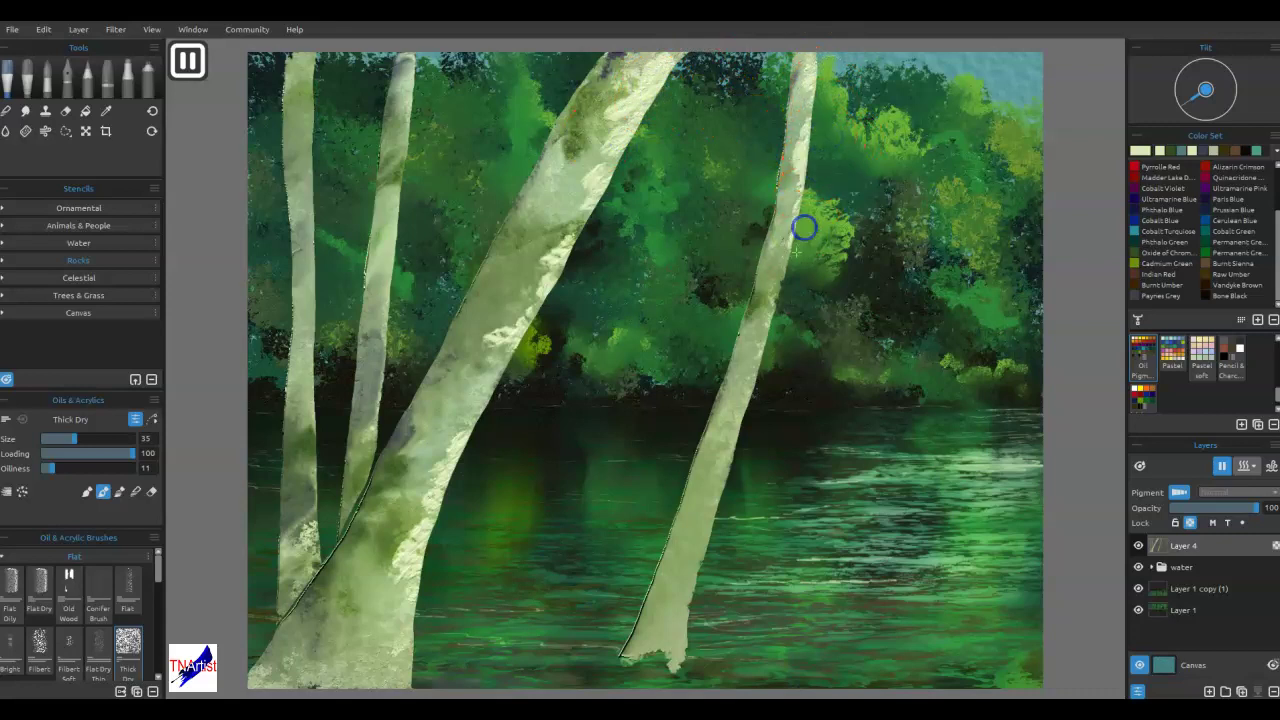
pyautogui.moveTo(751, 380); pyautogui.dragTo(704, 525)
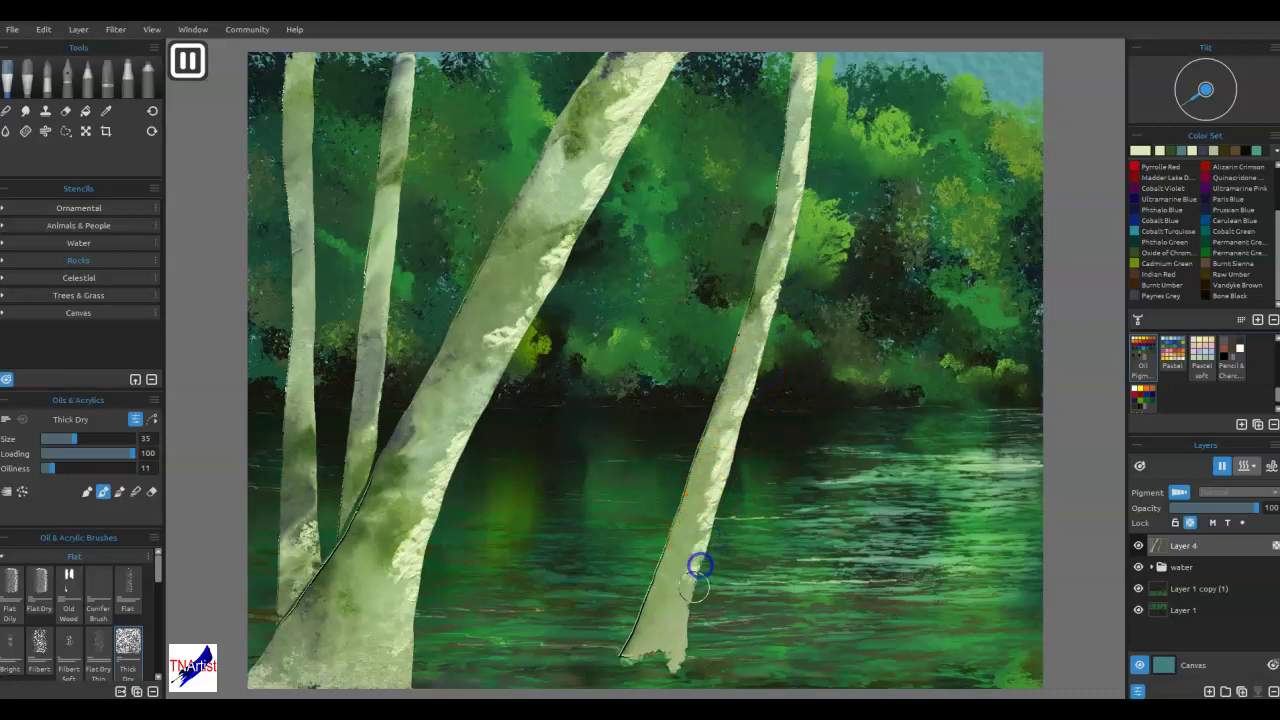
pyautogui.moveTo(666, 604); pyautogui.dragTo(663, 614)
pyautogui.moveTo(690, 568); pyautogui.dragTo(695, 542)
# - Add cream highlights to the middle of the leaning trunk and along the two thin left trunks
pyautogui.moveTo(464, 352)
pyautogui.mouseDown()
pyautogui.moveTo(457, 367)
pyautogui.moveTo(511, 331)
pyautogui.mouseUp()
pyautogui.moveTo(464, 371); pyautogui.dragTo(492, 380)
pyautogui.moveTo(400, 290)
pyautogui.mouseDown()
pyautogui.moveTo(381, 326)
pyautogui.moveTo(418, 60)
pyautogui.mouseUp()
pyautogui.moveTo(399, 287); pyautogui.dragTo(393, 377)
pyautogui.moveTo(381, 412); pyautogui.dragTo(371, 431)
pyautogui.moveTo(326, 224)
pyautogui.mouseDown()
pyautogui.moveTo(304, 91)
pyautogui.moveTo(314, 560)
pyautogui.mouseUp()
pyautogui.moveTo(685, 459); pyautogui.dragTo(685, 459)
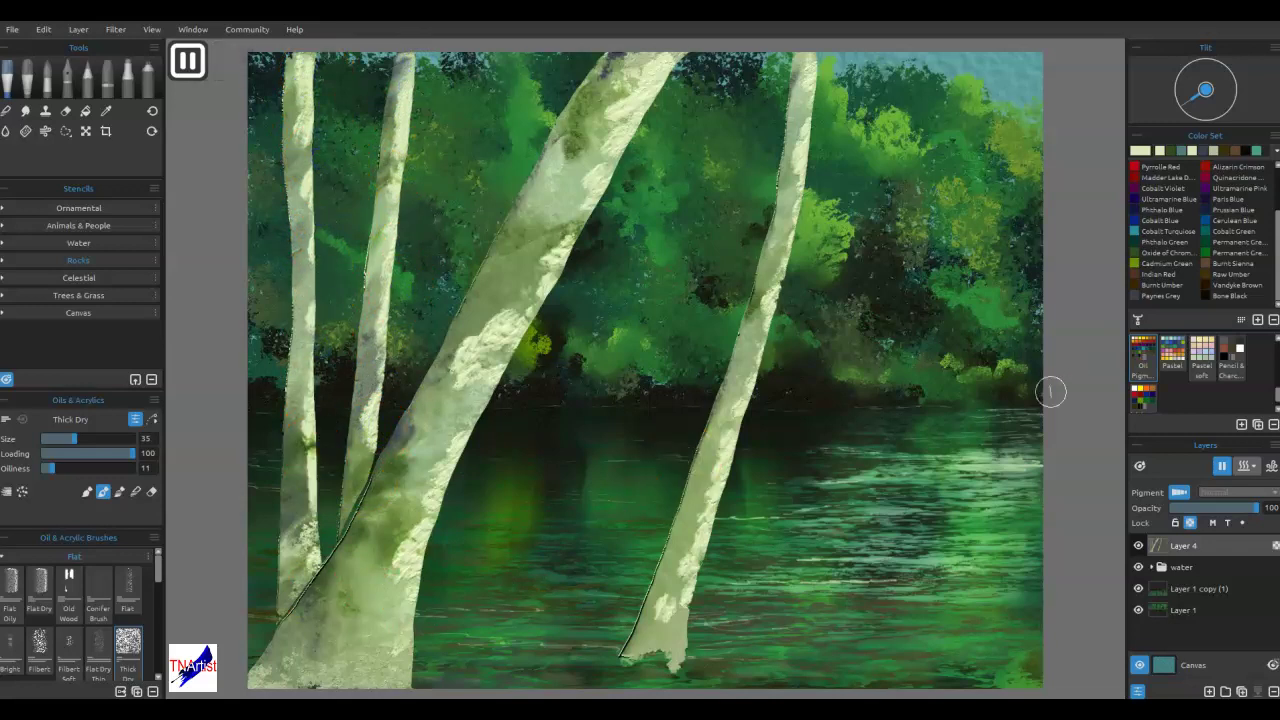
# - Dab reddish-brown bark patches along the left edge of the right trunk with the Thick Dry brush, reduced to size 18
pyautogui.click(1205, 269)
pyautogui.moveTo(705, 485)
pyautogui.mouseDown()
pyautogui.moveTo(638, 623)
pyautogui.moveTo(678, 558)
pyautogui.moveTo(739, 334)
pyautogui.moveTo(726, 380)
pyautogui.mouseUp()
pyautogui.press('[')
pyautogui.press('[')
pyautogui.press('[')
pyautogui.press('[')
pyautogui.press('[')
pyautogui.press('[')
pyautogui.moveTo(761, 266); pyautogui.dragTo(737, 166)
# - Dab reddish-brown patches along the leaning trunk's shaded left edge and across the bases of the leaning and right trunks
pyautogui.click(348, 543)
pyautogui.moveTo(412, 411); pyautogui.dragTo(535, 175)
pyautogui.click(315, 597)
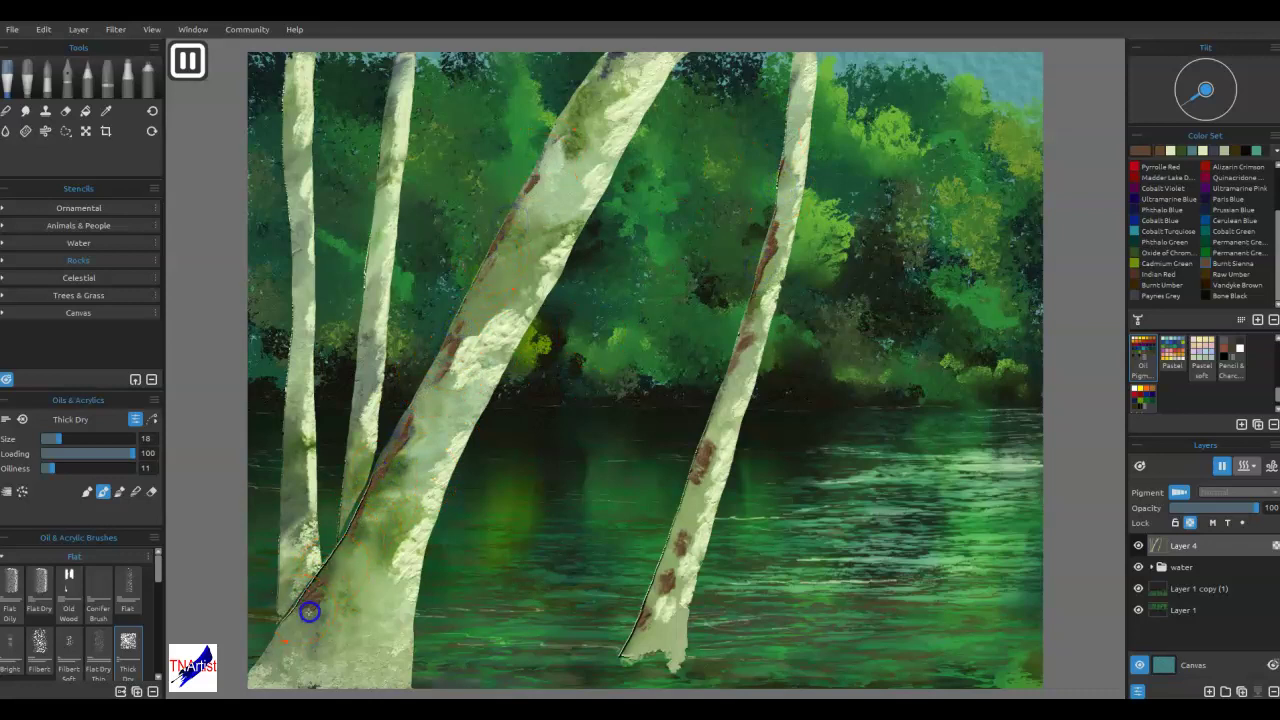
pyautogui.moveTo(322, 615)
pyautogui.mouseDown()
pyautogui.moveTo(320, 660)
pyautogui.moveTo(304, 672)
pyautogui.moveTo(358, 677)
pyautogui.mouseUp()
pyautogui.moveTo(634, 646); pyautogui.dragTo(666, 645)
# - Paint reddish-brown bark marks up the left edges of the two thin left trunks
pyautogui.click(285, 593)
pyautogui.moveTo(295, 489); pyautogui.dragTo(290, 60)
pyautogui.moveTo(355, 404)
pyautogui.mouseDown()
pyautogui.moveTo(363, 234)
pyautogui.moveTo(403, 34)
pyautogui.mouseUp()
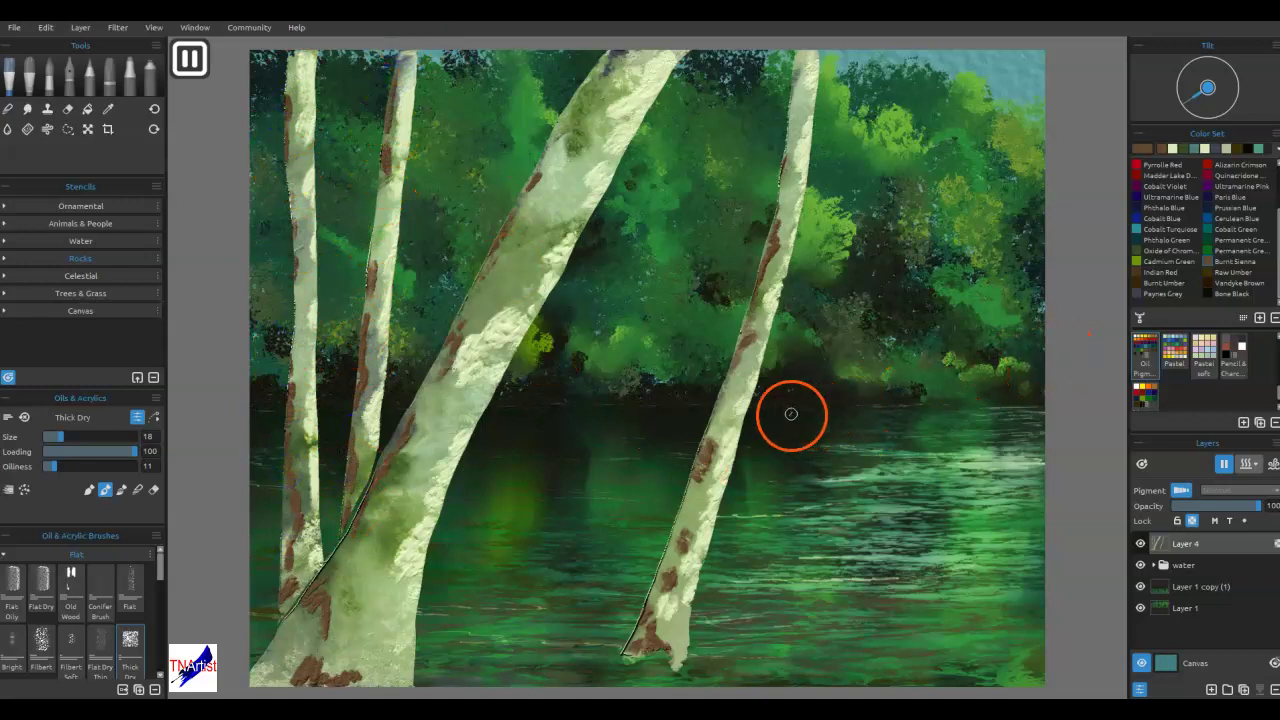
# - Deepen the bases of the right and leaning trunks with Vandyke Brown dabs from the Thick Dry brush
pyautogui.click(1208, 283)
pyautogui.moveTo(686, 606); pyautogui.dragTo(641, 646)
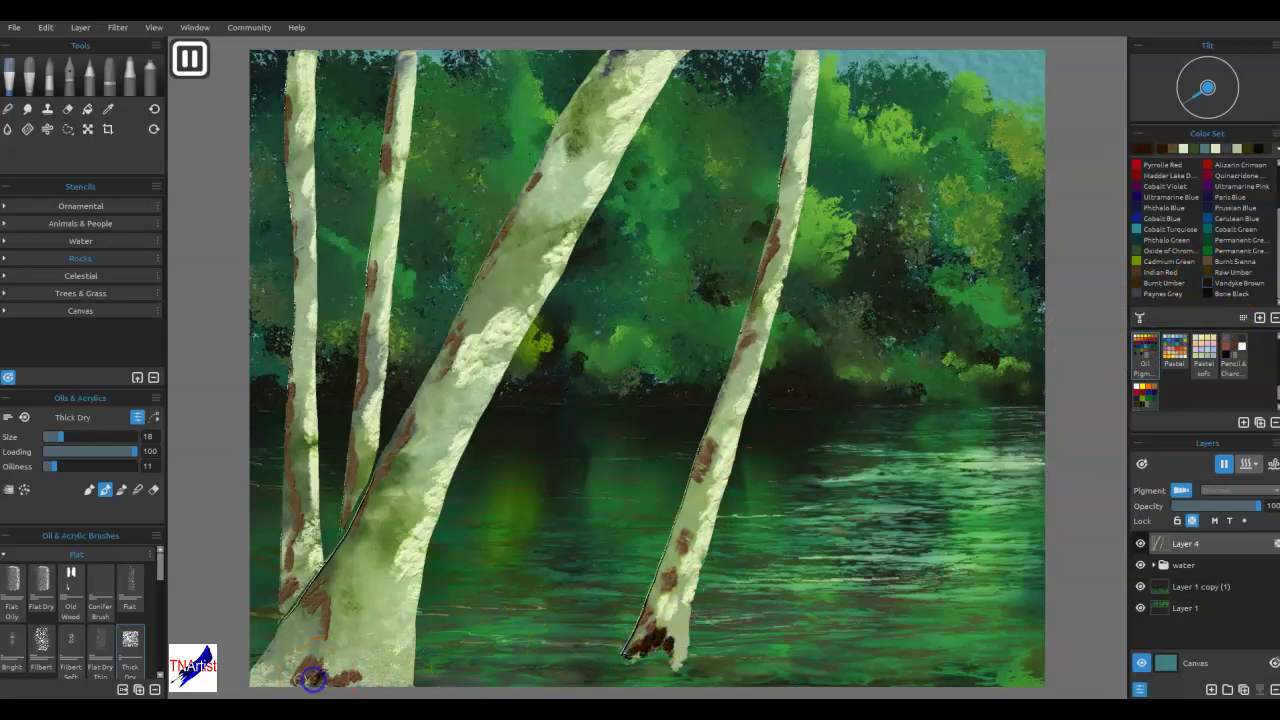
pyautogui.moveTo(313, 625); pyautogui.dragTo(303, 638)
pyautogui.moveTo(355, 536); pyautogui.dragTo(326, 574)
# - Dab Vandyke Brown patches along the shaded left edges of the two thin left trunks
pyautogui.moveTo(350, 488); pyautogui.dragTo(346, 524)
pyautogui.moveTo(364, 404); pyautogui.dragTo(360, 427)
pyautogui.moveTo(368, 347); pyautogui.dragTo(371, 367)
pyautogui.moveTo(366, 313); pyautogui.dragTo(364, 335)
pyautogui.moveTo(375, 251); pyautogui.dragTo(371, 292)
pyautogui.moveTo(377, 212)
pyautogui.mouseDown()
pyautogui.moveTo(374, 235)
pyautogui.moveTo(297, 285)
pyautogui.mouseUp()
pyautogui.moveTo(293, 383); pyautogui.dragTo(291, 405)
pyautogui.moveTo(289, 462); pyautogui.dragTo(289, 517)
pyautogui.moveTo(283, 585); pyautogui.dragTo(283, 610)
pyautogui.click(295, 198)
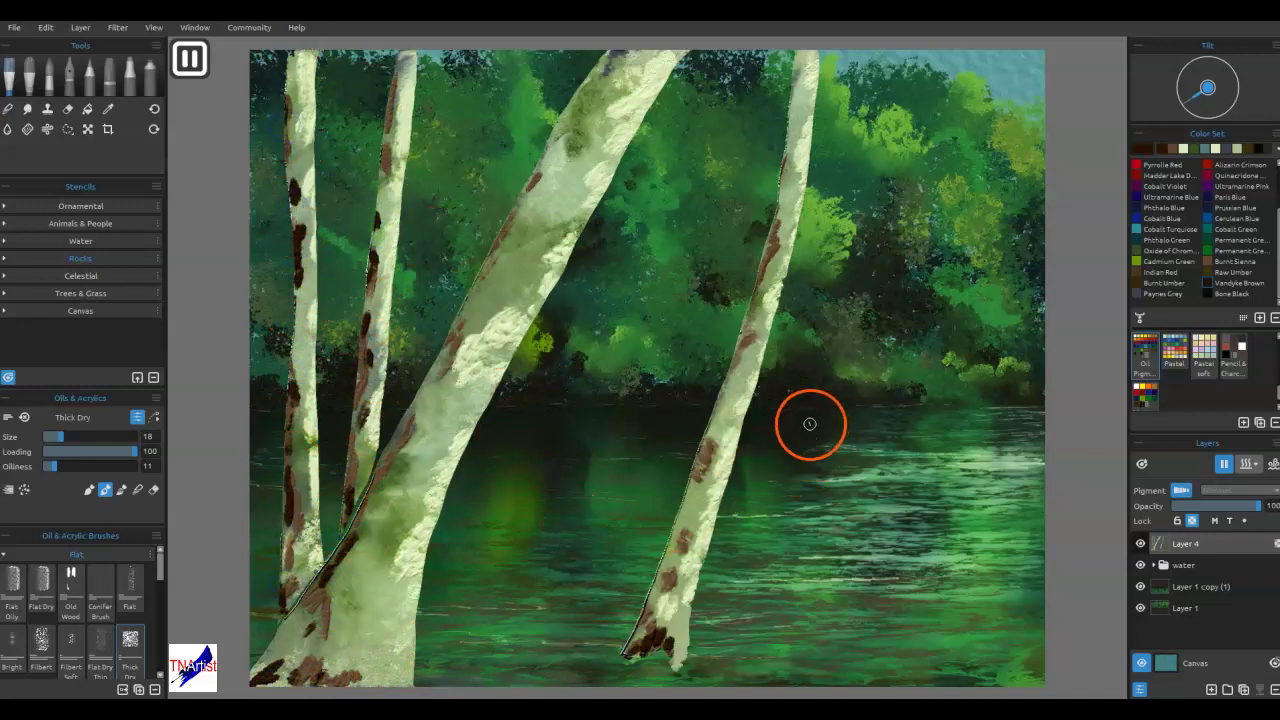
# - Soften the brown bark patches on the right trunk with the Textured blend brush, reduced to size 16
pyautogui.click(8, 108)
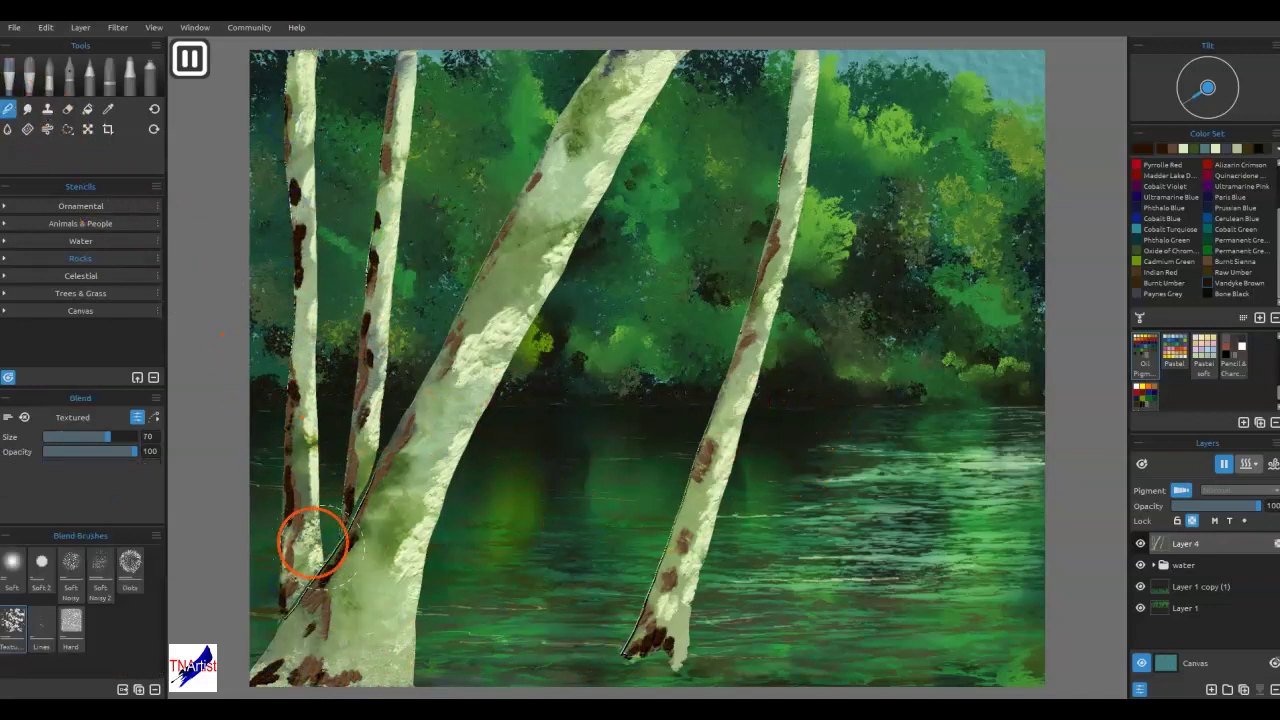
pyautogui.press('[')
pyautogui.press('[')
pyautogui.press('[')
pyautogui.press('[')
pyautogui.moveTo(666, 600)
pyautogui.mouseDown()
pyautogui.moveTo(666, 639)
pyautogui.moveTo(646, 645)
pyautogui.moveTo(718, 434)
pyautogui.moveTo(717, 482)
pyautogui.moveTo(747, 420)
pyautogui.moveTo(748, 346)
pyautogui.mouseUp()
pyautogui.press('[')
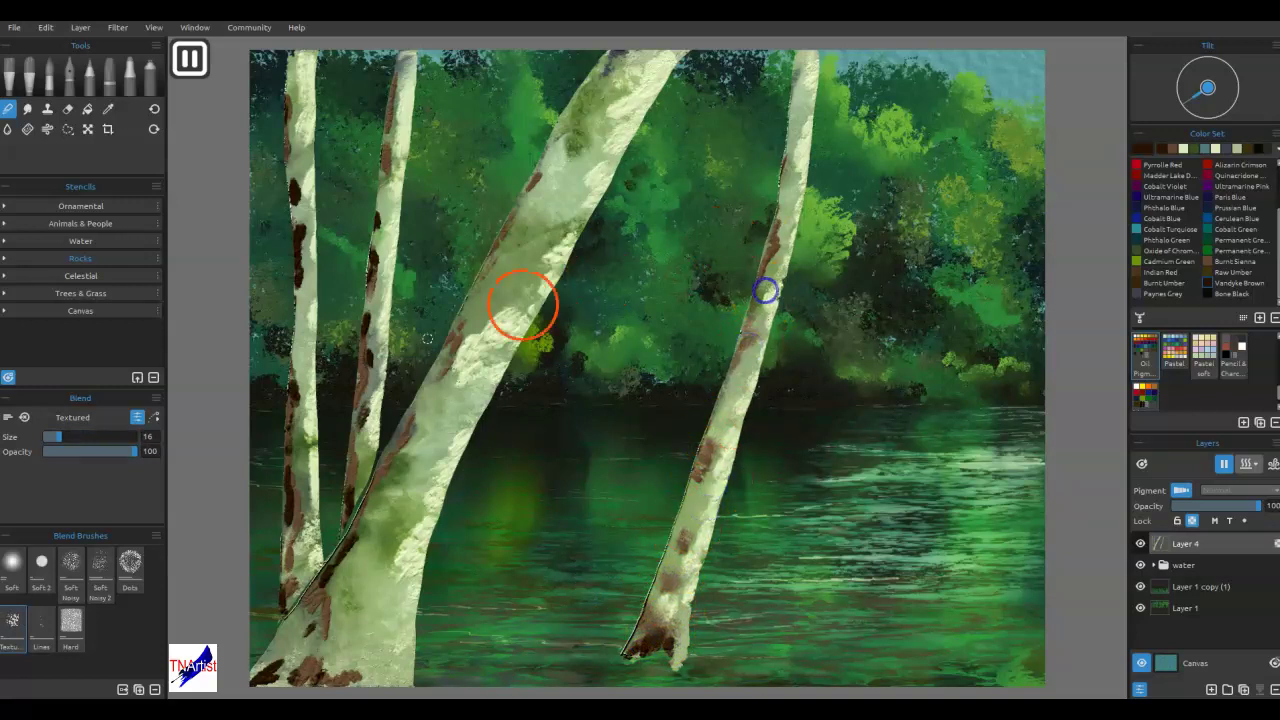
# - Smear the brown paint over the leaning trunk's base with the size 18 Thick Dry oil brush in blending mode
pyautogui.click(11, 74)
pyautogui.click(137, 491)
pyautogui.moveTo(322, 610); pyautogui.dragTo(344, 564)
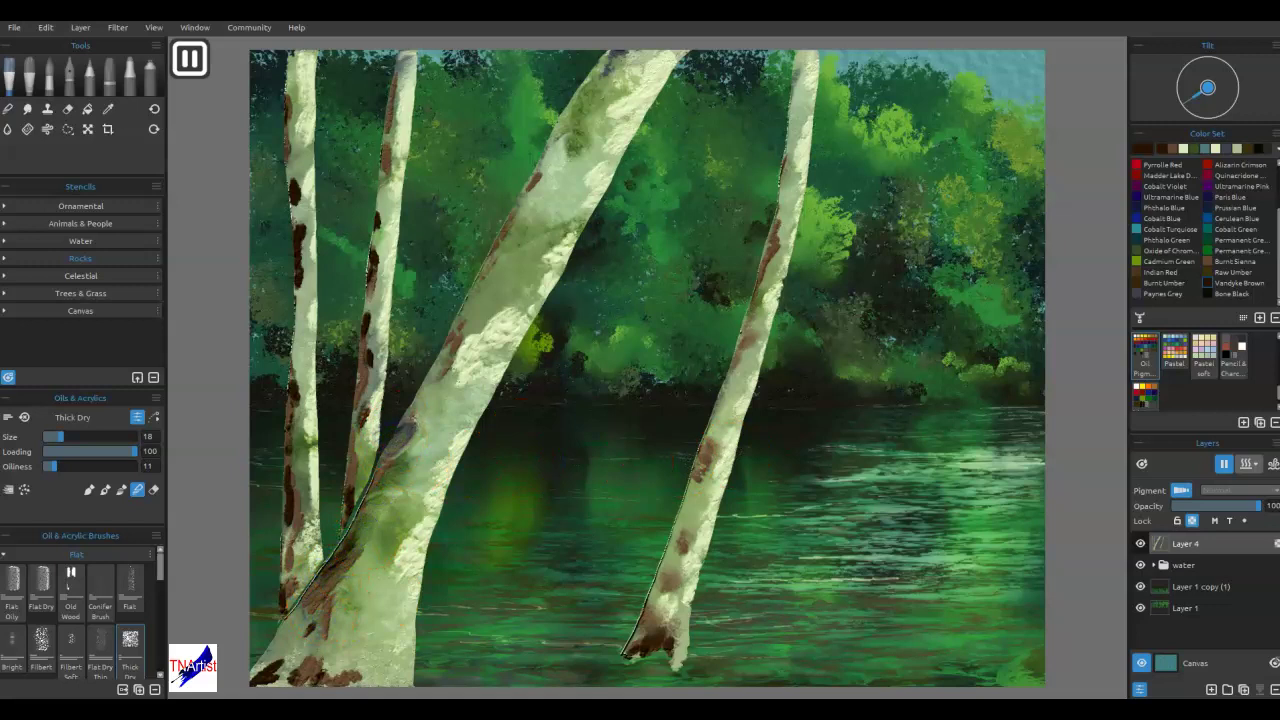
pyautogui.moveTo(385, 480)
pyautogui.mouseDown()
pyautogui.moveTo(372, 546)
pyautogui.moveTo(403, 581)
pyautogui.mouseUp()
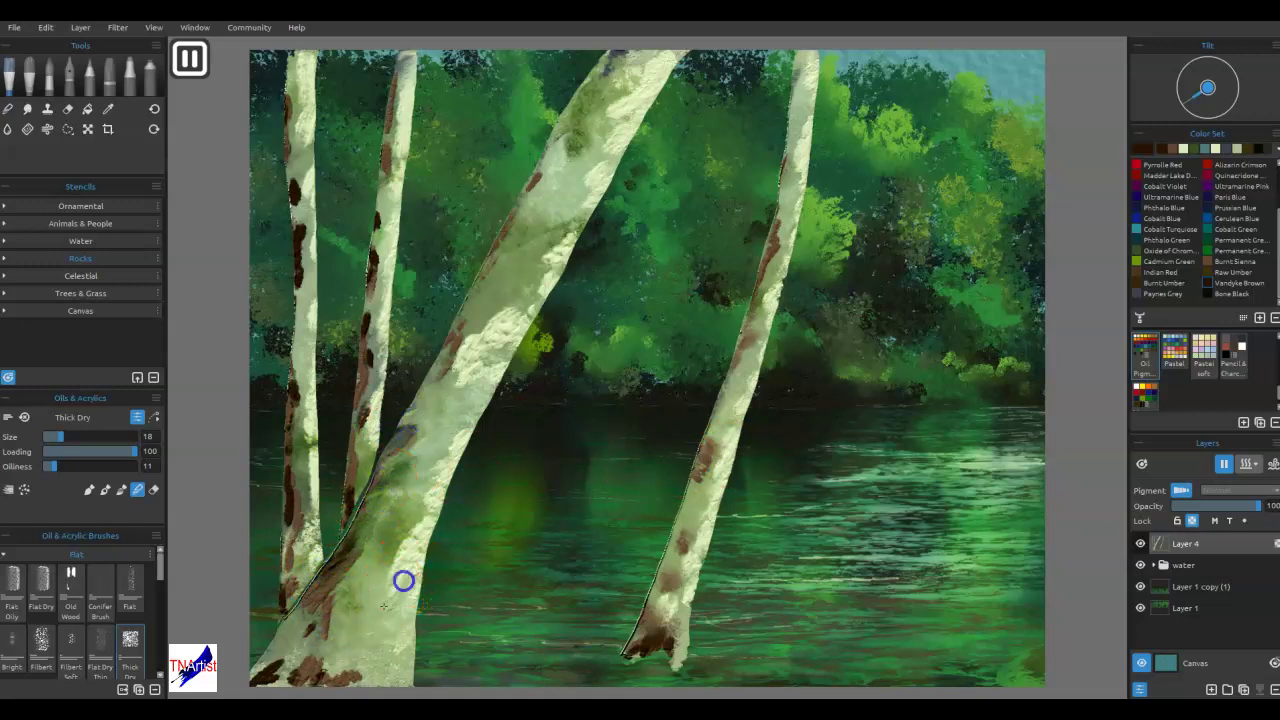
pyautogui.moveTo(357, 682)
pyautogui.mouseDown()
pyautogui.moveTo(324, 669)
pyautogui.moveTo(348, 615)
pyautogui.mouseUp()
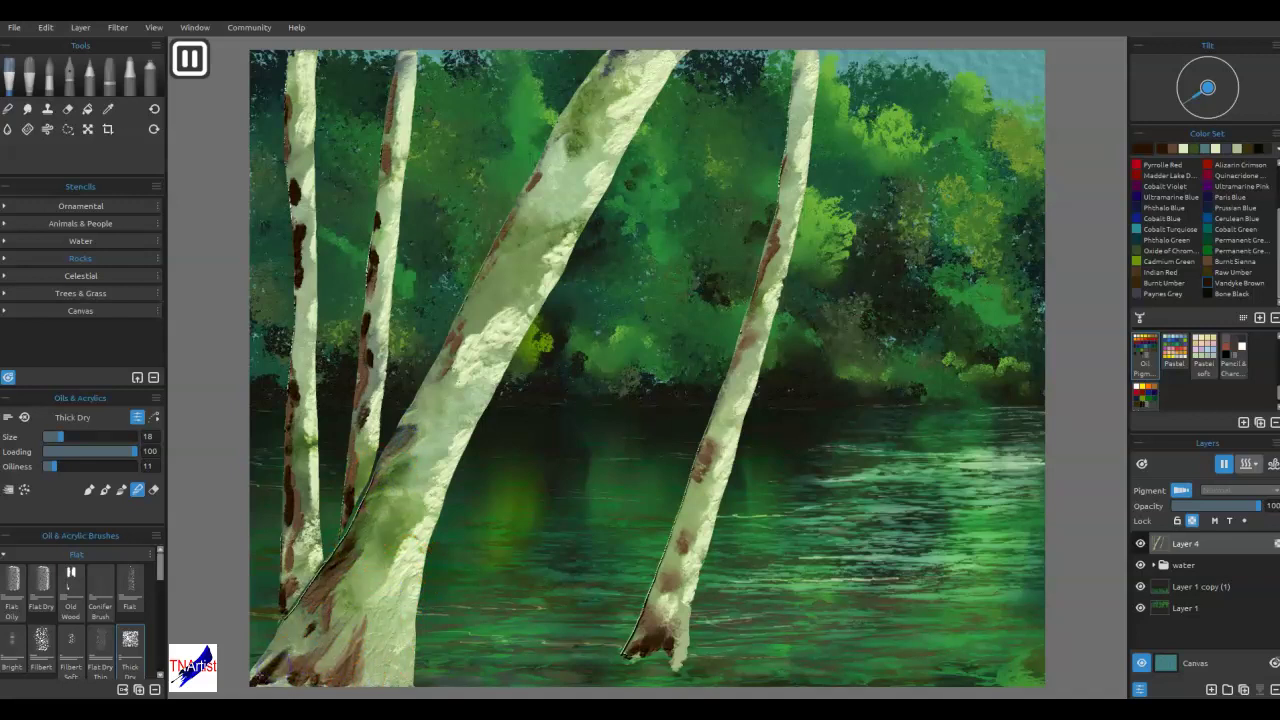
# - Blend the brown patches up the leaning trunk's left edge and down the right trunk
pyautogui.moveTo(325, 596); pyautogui.dragTo(442, 360)
pyautogui.moveTo(493, 260); pyautogui.dragTo(538, 175)
pyautogui.moveTo(771, 129)
pyautogui.mouseDown()
pyautogui.moveTo(776, 245)
pyautogui.moveTo(728, 405)
pyautogui.mouseUp()
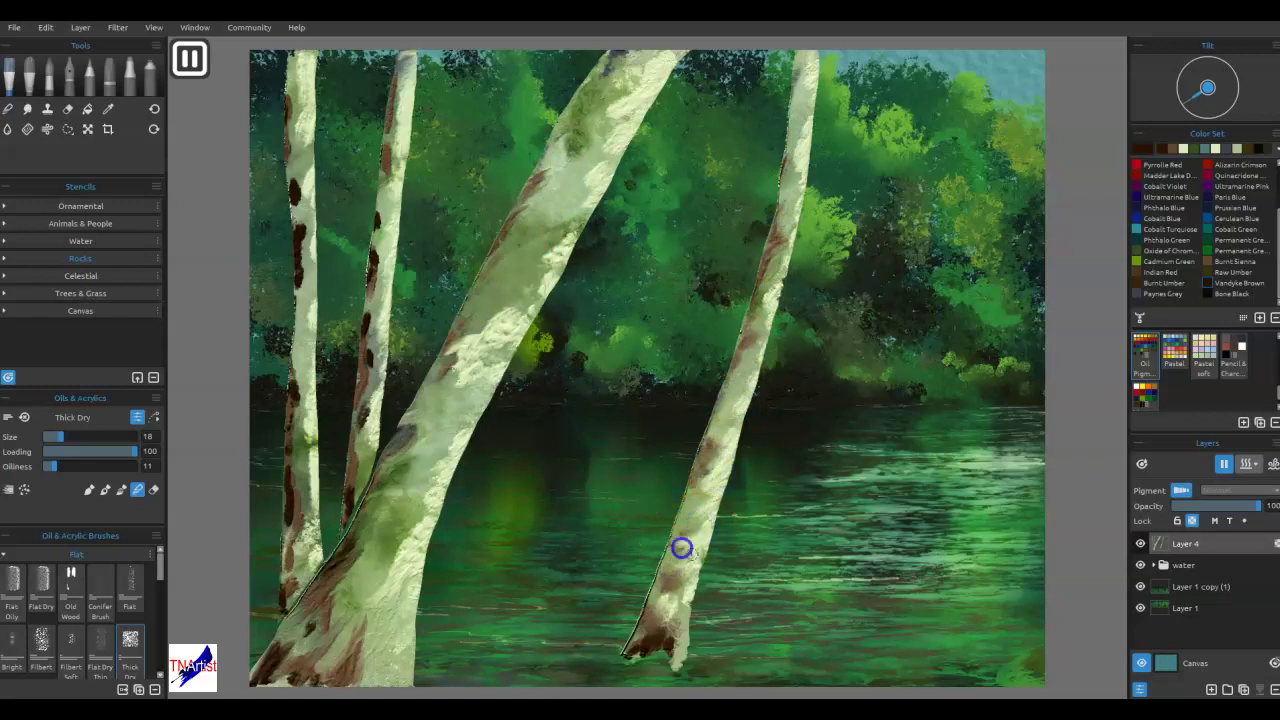
pyautogui.moveTo(680, 582)
pyautogui.mouseDown()
pyautogui.moveTo(669, 606)
pyautogui.moveTo(663, 588)
pyautogui.mouseUp()
# - Blend the dark brown marks along the two thin left trunks and the brown patch high on the leaning trunk
pyautogui.moveTo(350, 490); pyautogui.dragTo(350, 492)
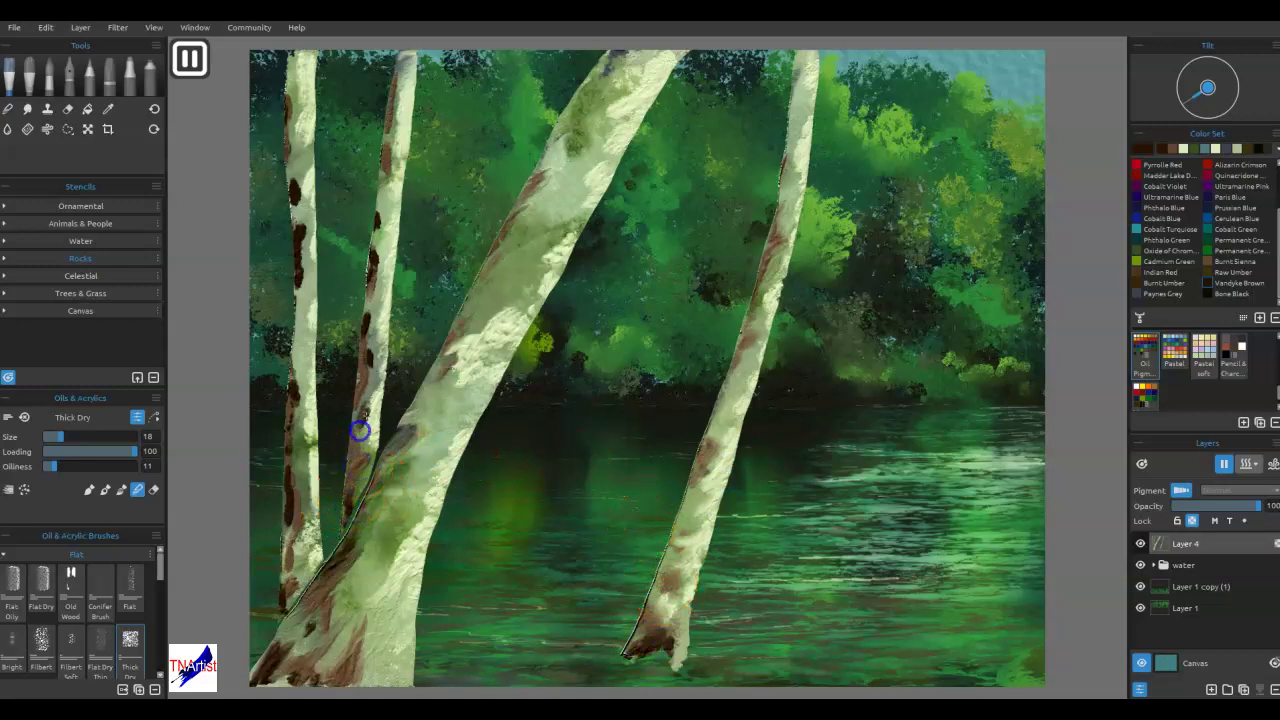
pyautogui.moveTo(368, 420); pyautogui.dragTo(370, 370)
pyautogui.moveTo(298, 396); pyautogui.dragTo(295, 394)
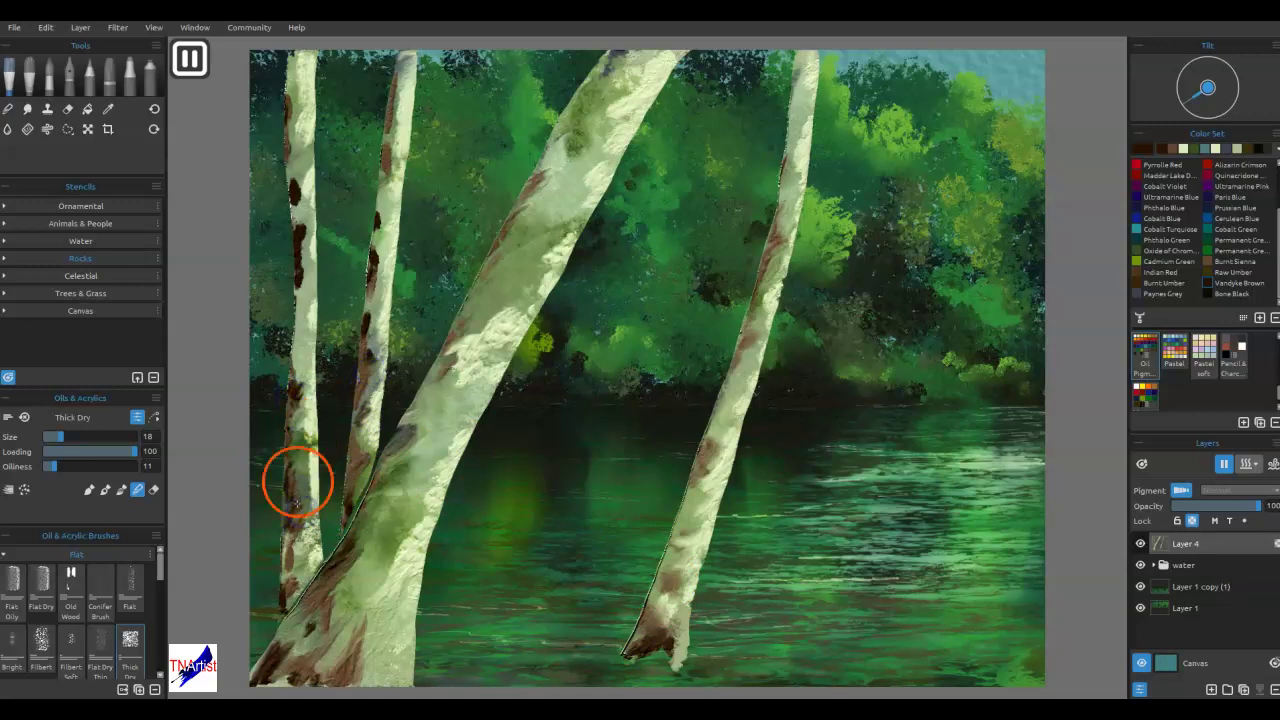
pyautogui.moveTo(292, 460); pyautogui.dragTo(300, 275)
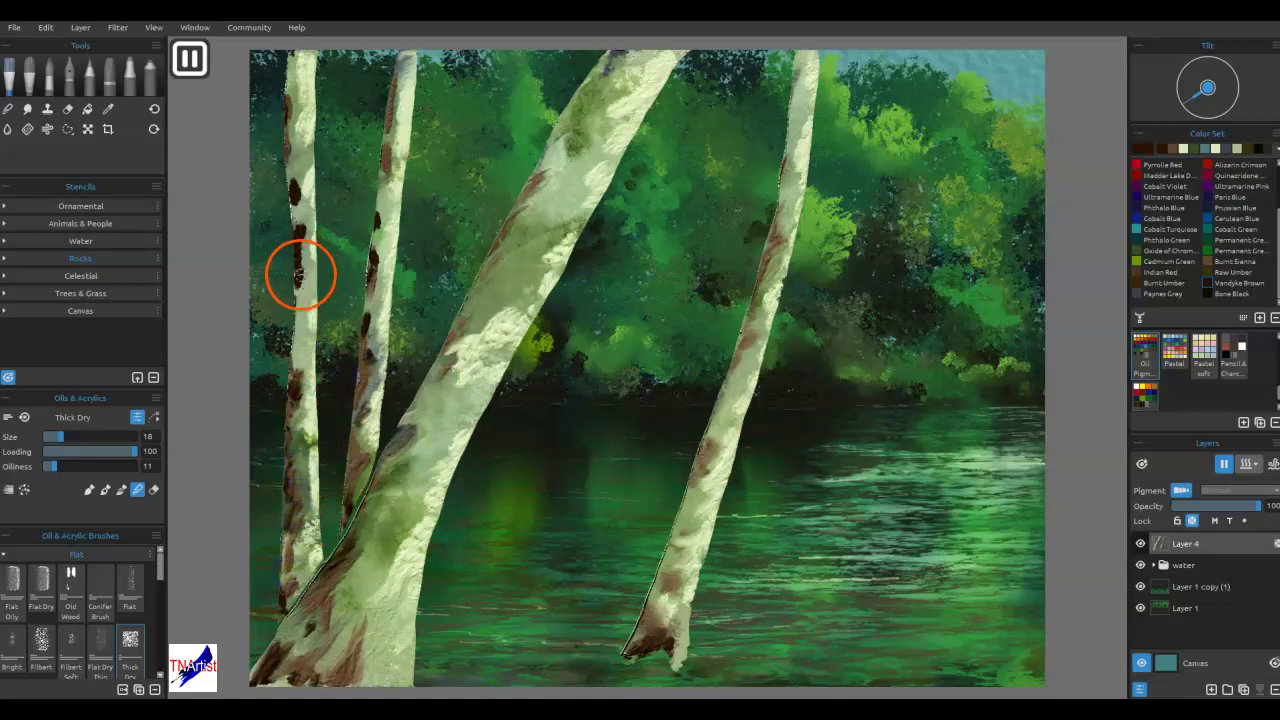
pyautogui.moveTo(294, 192); pyautogui.dragTo(297, 112)
pyautogui.moveTo(523, 204); pyautogui.dragTo(533, 205)
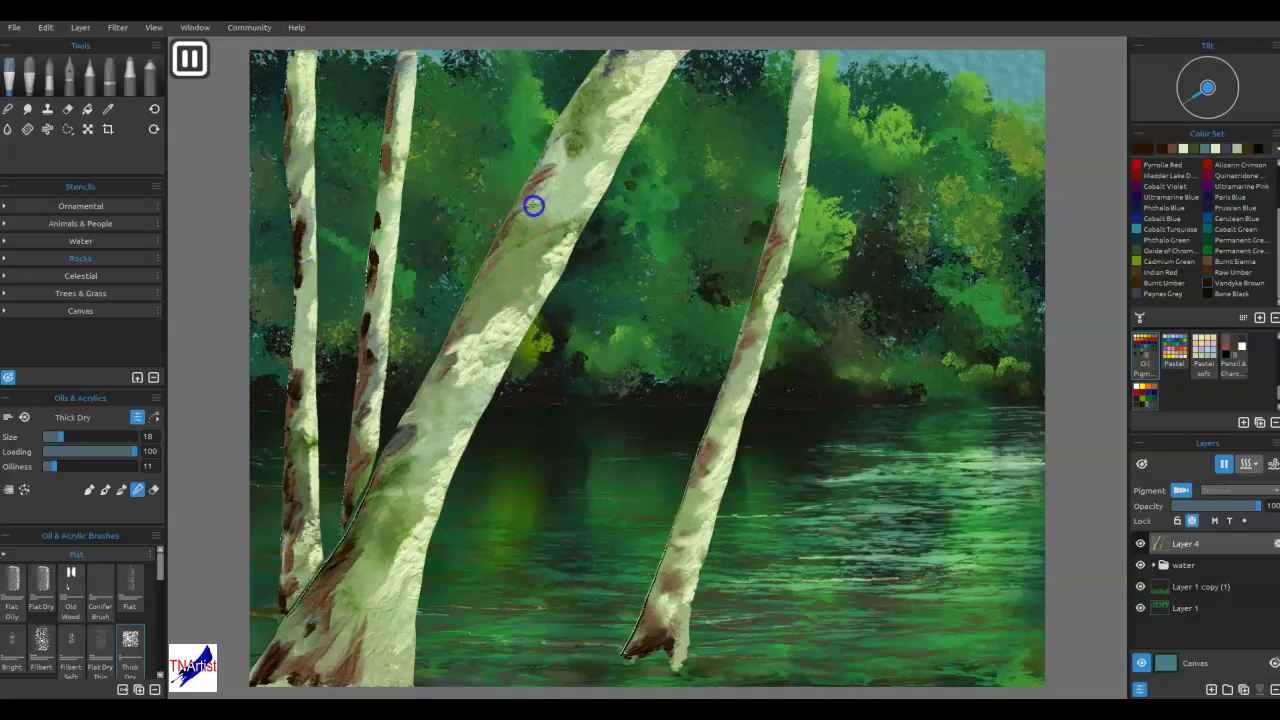
pyautogui.moveTo(398, 128)
pyautogui.mouseDown()
pyautogui.moveTo(389, 155)
pyautogui.moveTo(386, 80)
pyautogui.moveTo(406, 86)
pyautogui.moveTo(393, 103)
pyautogui.mouseUp()
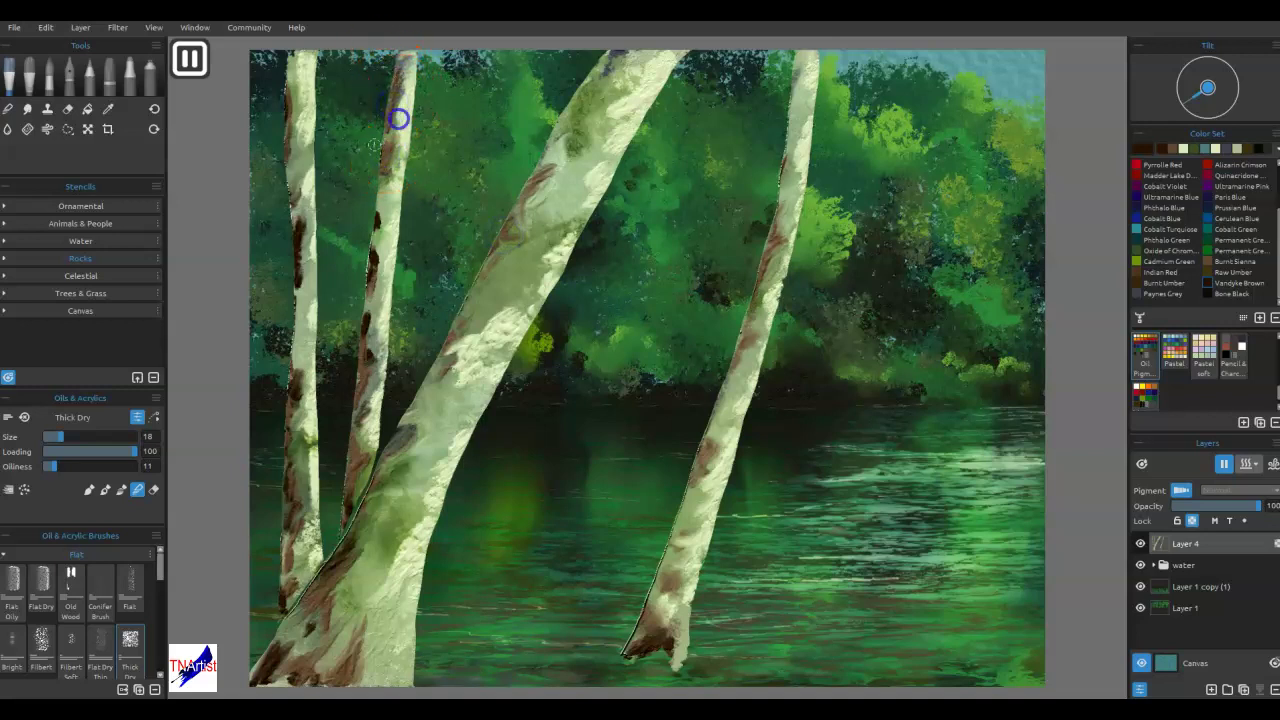
# - Blend wood-grain texture into the right trunk with the Old Wood brush at size 45
pyautogui.click(71, 590)
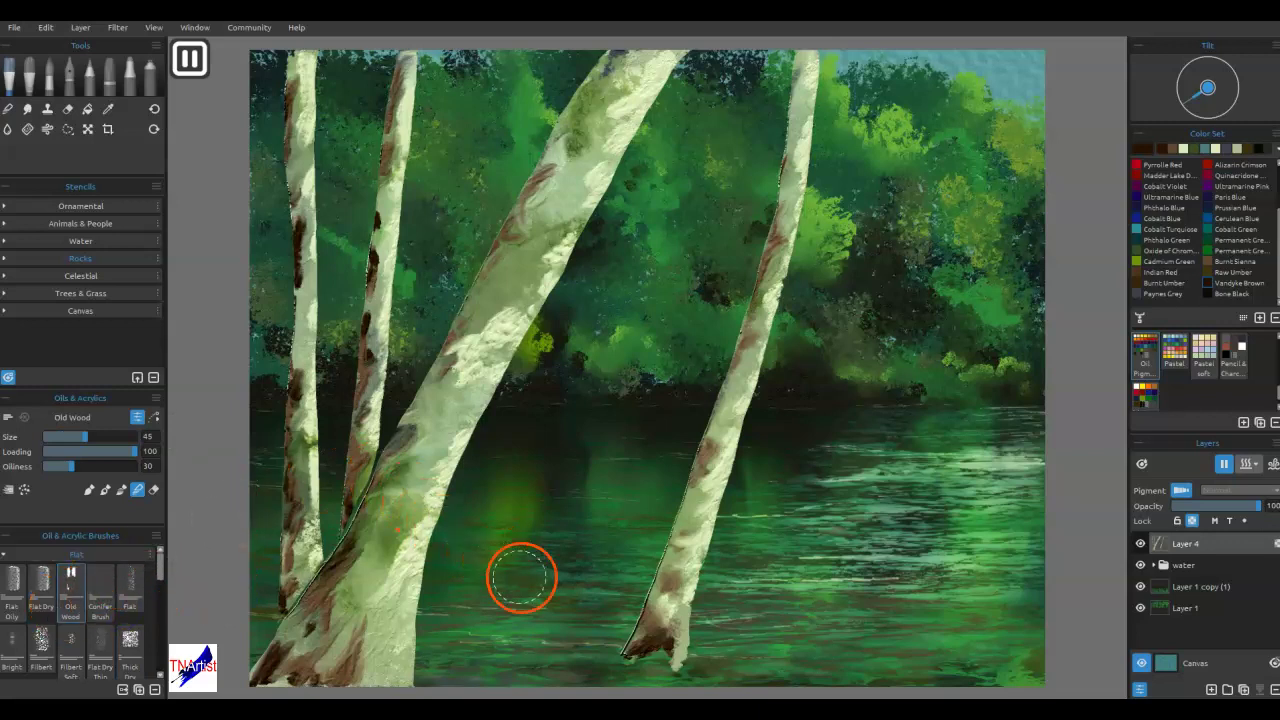
pyautogui.moveTo(665, 610)
pyautogui.mouseDown()
pyautogui.moveTo(673, 543)
pyautogui.moveTo(693, 513)
pyautogui.mouseUp()
pyautogui.moveTo(683, 567)
pyautogui.mouseDown()
pyautogui.moveTo(689, 587)
pyautogui.moveTo(666, 569)
pyautogui.moveTo(658, 644)
pyautogui.mouseUp()
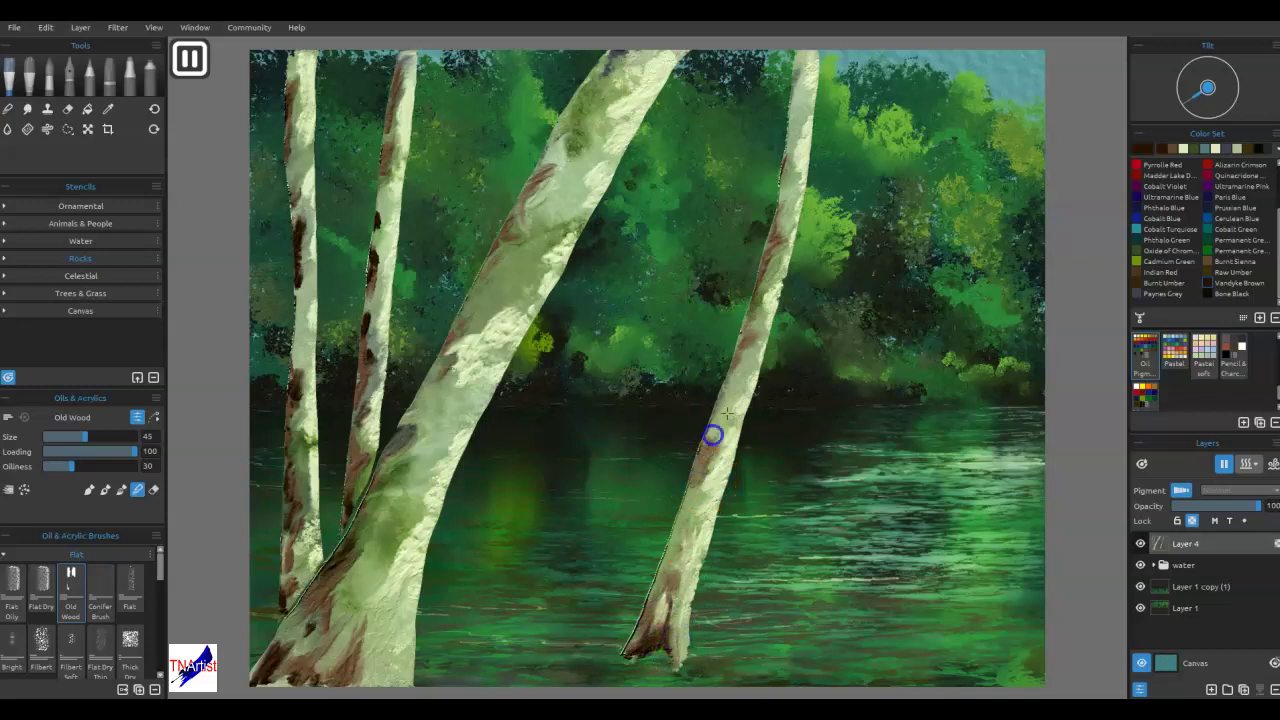
pyautogui.moveTo(716, 438)
pyautogui.mouseDown()
pyautogui.moveTo(711, 484)
pyautogui.moveTo(743, 408)
pyautogui.moveTo(748, 342)
pyautogui.mouseUp()
pyautogui.moveTo(771, 291); pyautogui.dragTo(763, 281)
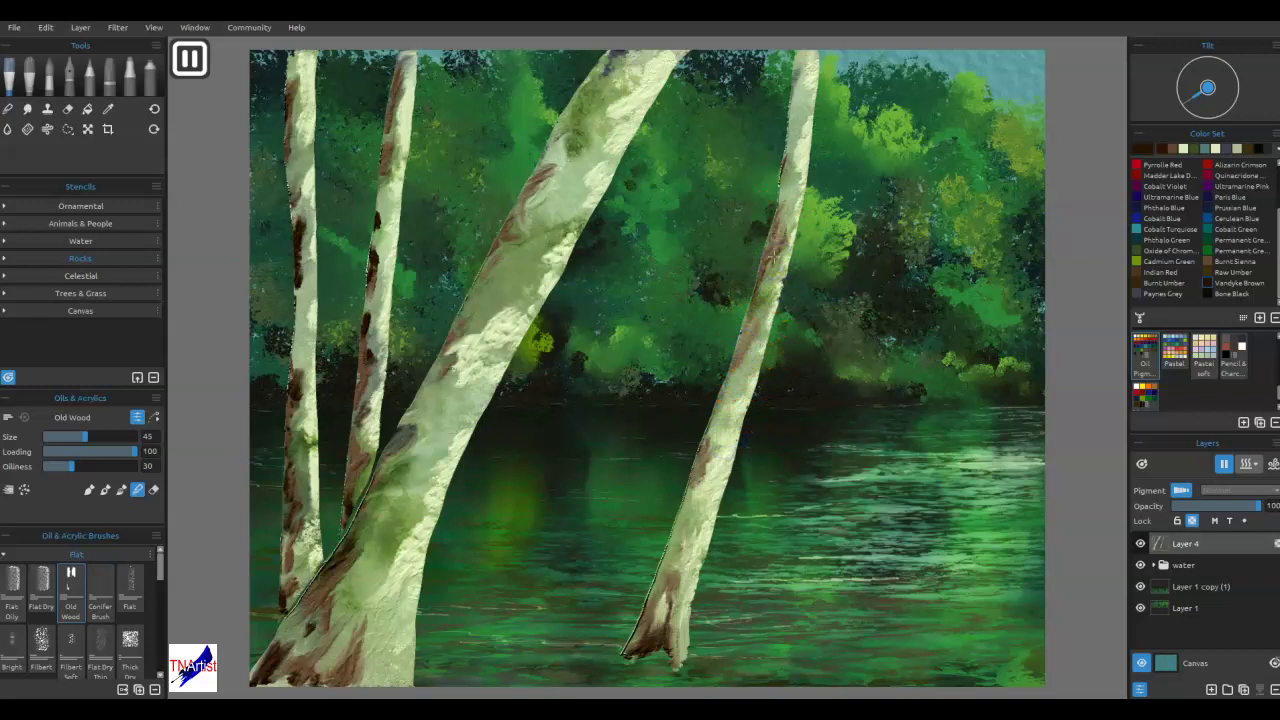
# - Work Old Wood grain into the highlights and shadows along the upper and middle parts of the leaning trunk
pyautogui.moveTo(618, 162)
pyautogui.mouseDown()
pyautogui.moveTo(580, 183)
pyautogui.moveTo(595, 170)
pyautogui.mouseUp()
pyautogui.moveTo(651, 72)
pyautogui.mouseDown()
pyautogui.moveTo(709, 34)
pyautogui.moveTo(555, 172)
pyautogui.mouseUp()
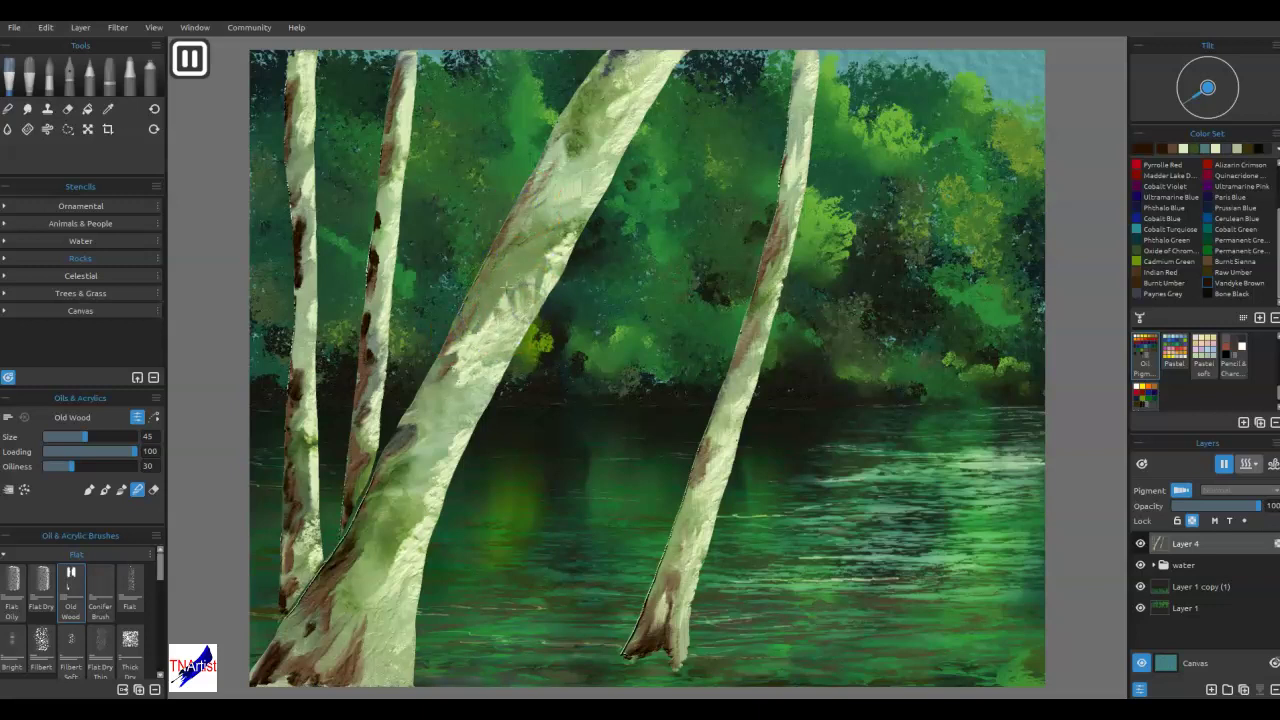
pyautogui.moveTo(469, 378); pyautogui.dragTo(457, 386)
pyautogui.moveTo(496, 331)
pyautogui.mouseDown()
pyautogui.moveTo(497, 357)
pyautogui.moveTo(517, 303)
pyautogui.mouseUp()
pyautogui.moveTo(450, 412); pyautogui.dragTo(467, 386)
pyautogui.moveTo(430, 463); pyautogui.dragTo(430, 462)
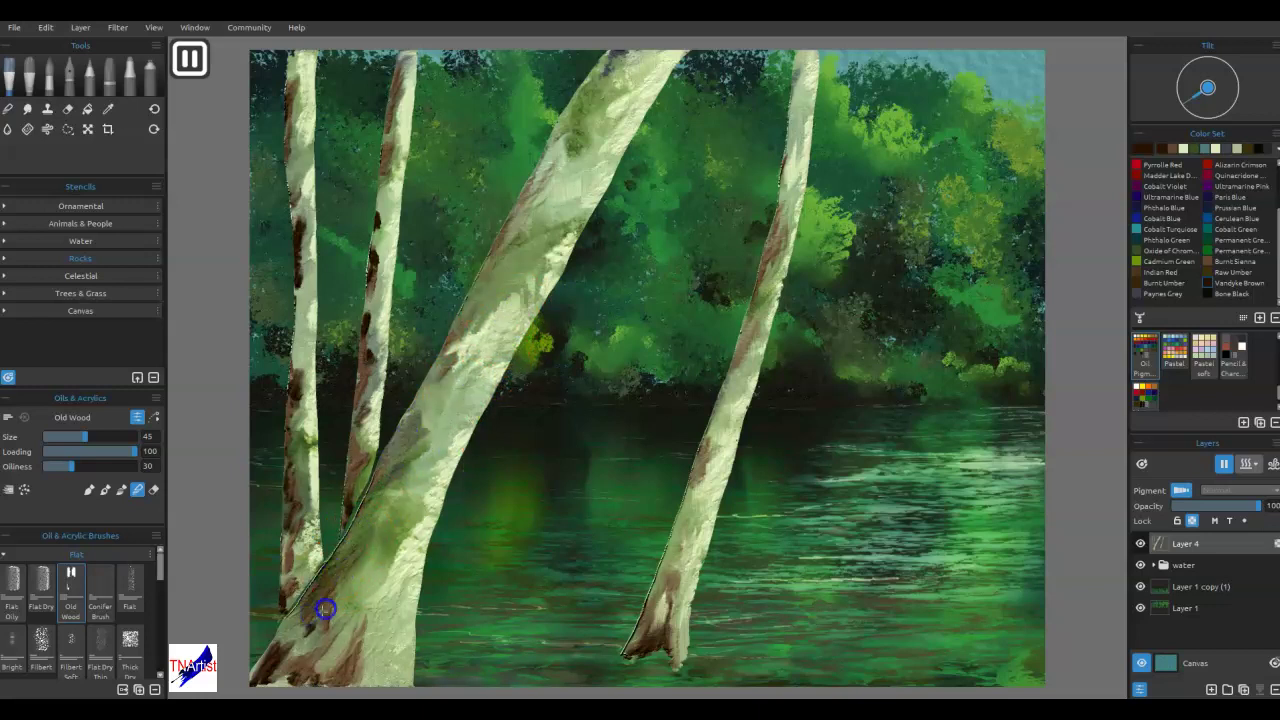
# - Blend the brown, green and cream paint on the lower leaning trunk into streaked bark with the Old Wood brush
pyautogui.moveTo(305, 622)
pyautogui.mouseDown()
pyautogui.moveTo(262, 671)
pyautogui.moveTo(305, 650)
pyautogui.mouseUp()
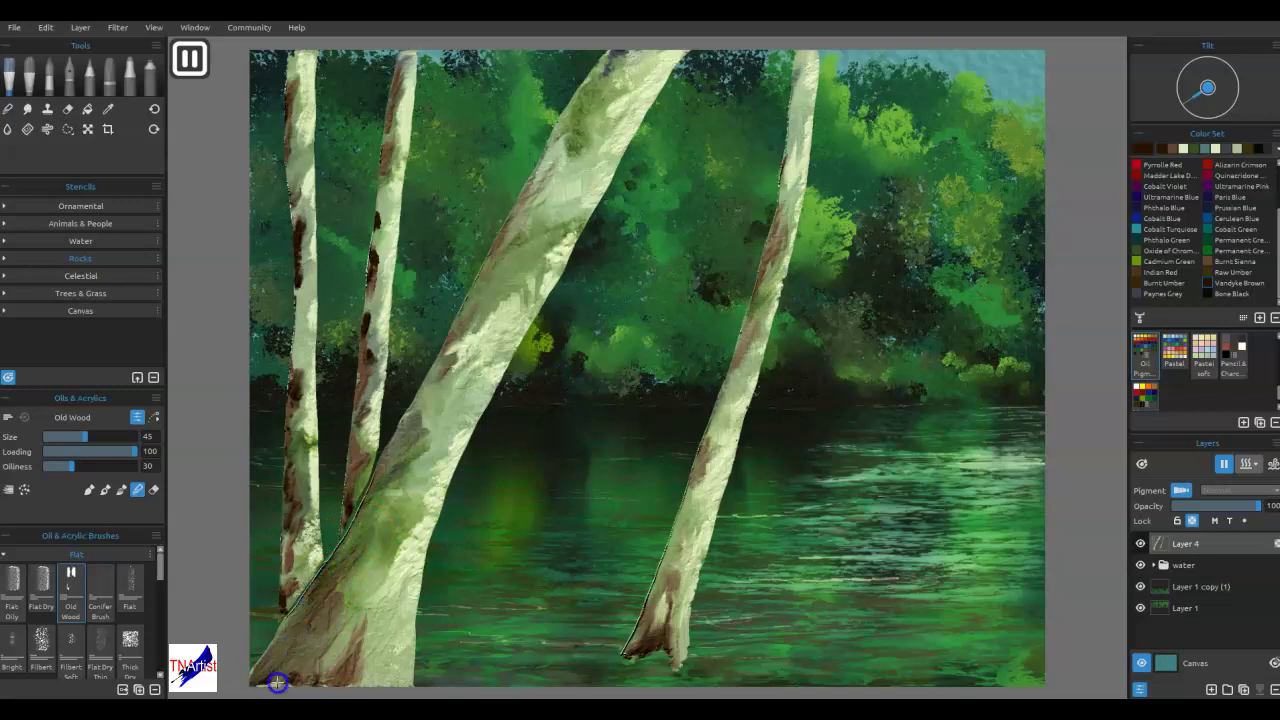
pyautogui.moveTo(386, 569); pyautogui.dragTo(417, 508)
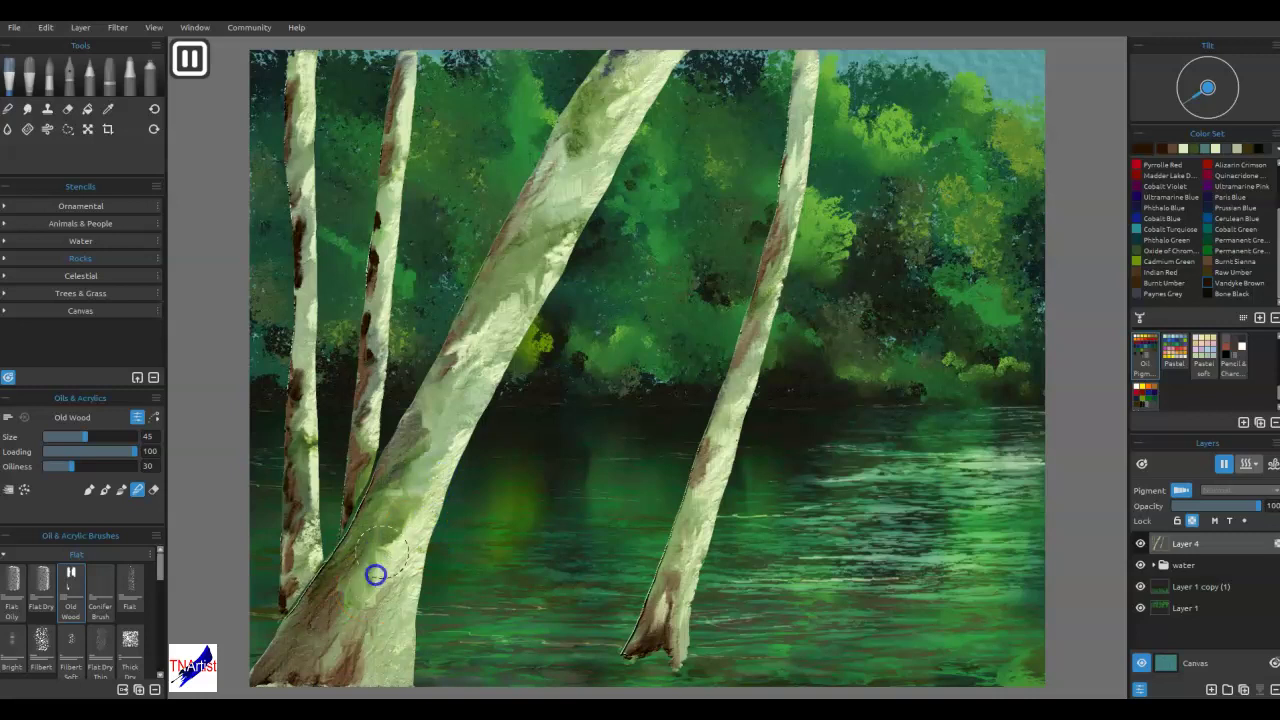
pyautogui.moveTo(409, 517); pyautogui.dragTo(384, 586)
pyautogui.moveTo(370, 486); pyautogui.dragTo(377, 626)
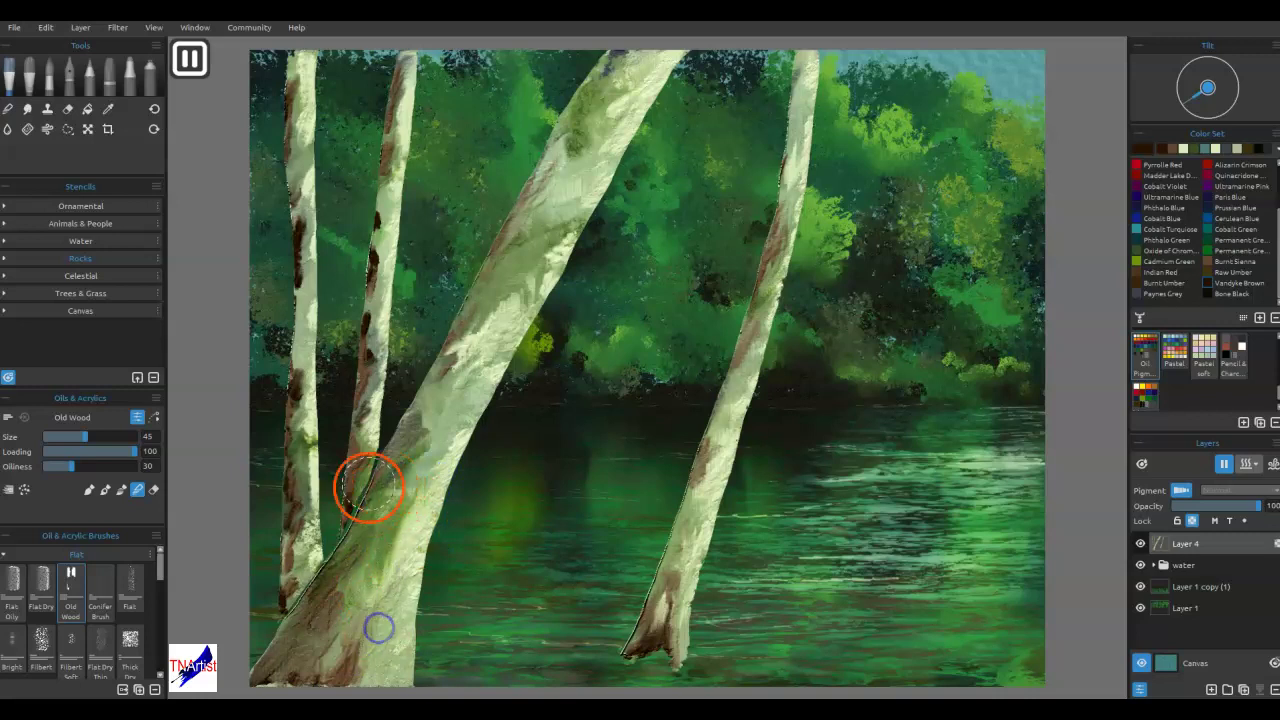
# - Turn off the trunk layer's transparency lock and blend the brown marks down the leftmost thin trunk with the Old Wood brush
pyautogui.click(1192, 520)
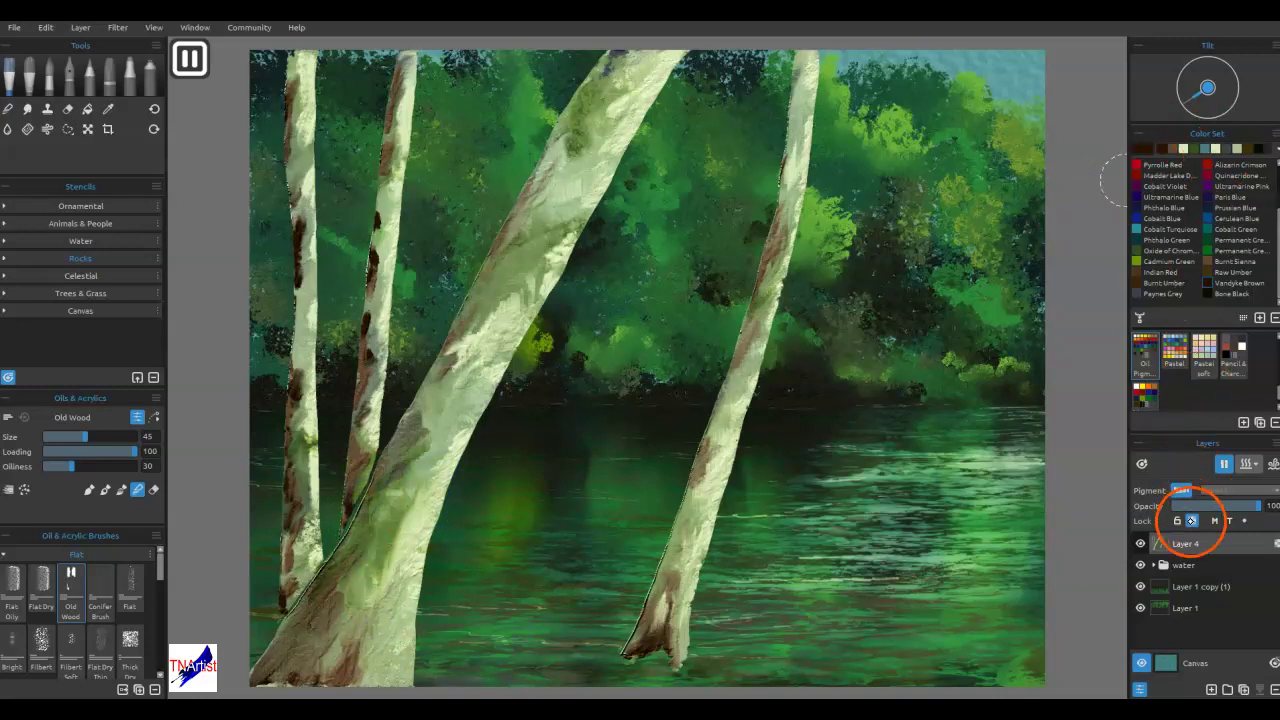
pyautogui.moveTo(298, 281); pyautogui.dragTo(293, 346)
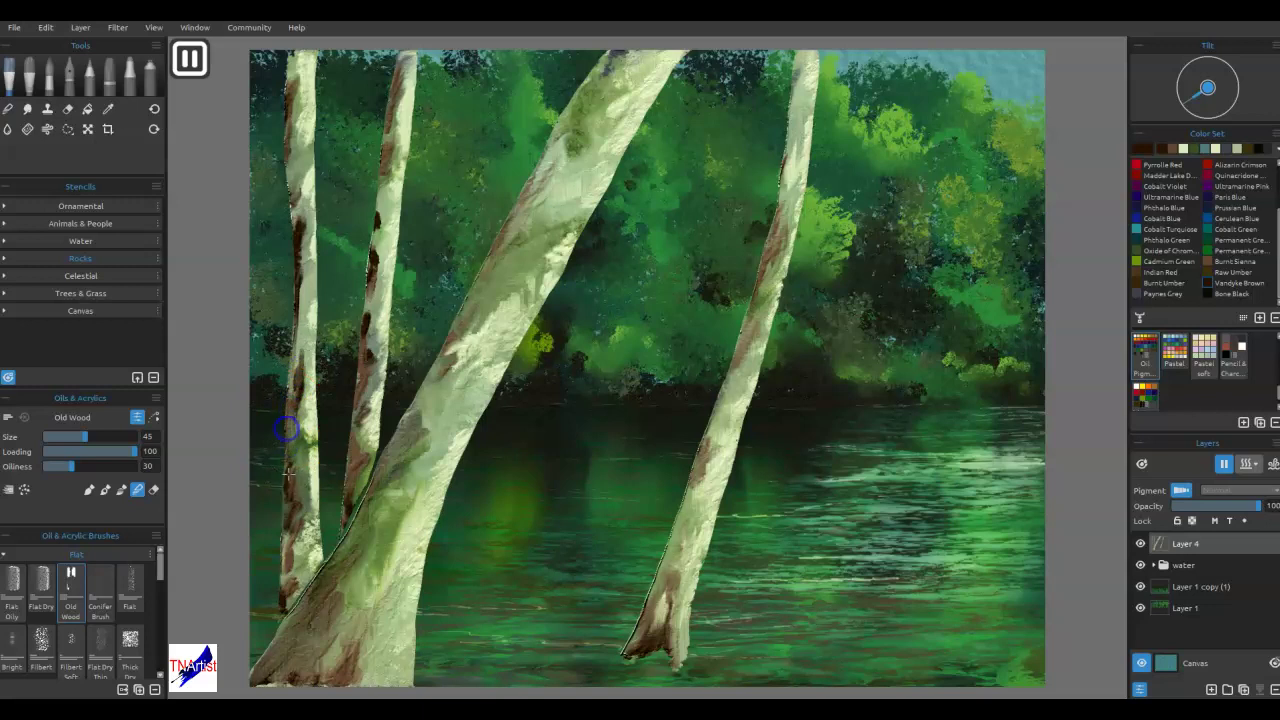
pyautogui.moveTo(291, 495)
pyautogui.mouseDown()
pyautogui.moveTo(286, 480)
pyautogui.moveTo(288, 567)
pyautogui.mouseUp()
pyautogui.moveTo(295, 498); pyautogui.dragTo(299, 392)
pyautogui.moveTo(300, 298); pyautogui.dragTo(299, 285)
pyautogui.moveTo(302, 226)
pyautogui.mouseDown()
pyautogui.moveTo(312, 181)
pyautogui.moveTo(305, 268)
pyautogui.moveTo(310, 155)
pyautogui.moveTo(289, 77)
pyautogui.mouseUp()
# - Streak the brown bark along the second thin trunk and soften the lower and middle edges of the leftmost trunk
pyautogui.moveTo(375, 205)
pyautogui.mouseDown()
pyautogui.moveTo(357, 243)
pyautogui.moveTo(373, 262)
pyautogui.moveTo(370, 365)
pyautogui.mouseUp()
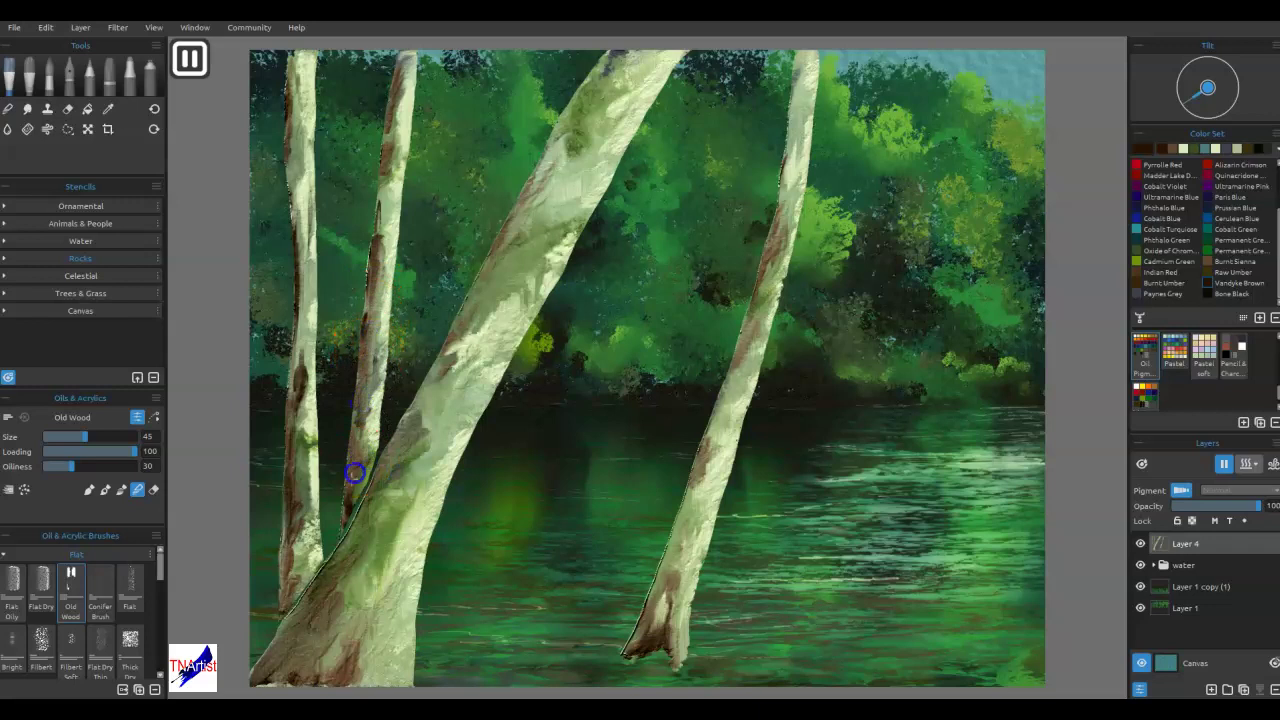
pyautogui.moveTo(362, 497); pyautogui.dragTo(350, 538)
pyautogui.moveTo(283, 620); pyautogui.dragTo(311, 555)
pyautogui.moveTo(308, 502); pyautogui.dragTo(298, 548)
pyautogui.moveTo(309, 325); pyautogui.dragTo(308, 245)
pyautogui.moveTo(400, 63); pyautogui.dragTo(404, 88)
# - Blend the edges of the upper leaning trunk and the full length of the right trunk with Old Wood strokes
pyautogui.moveTo(604, 98)
pyautogui.mouseDown()
pyautogui.moveTo(593, 114)
pyautogui.moveTo(615, 72)
pyautogui.mouseUp()
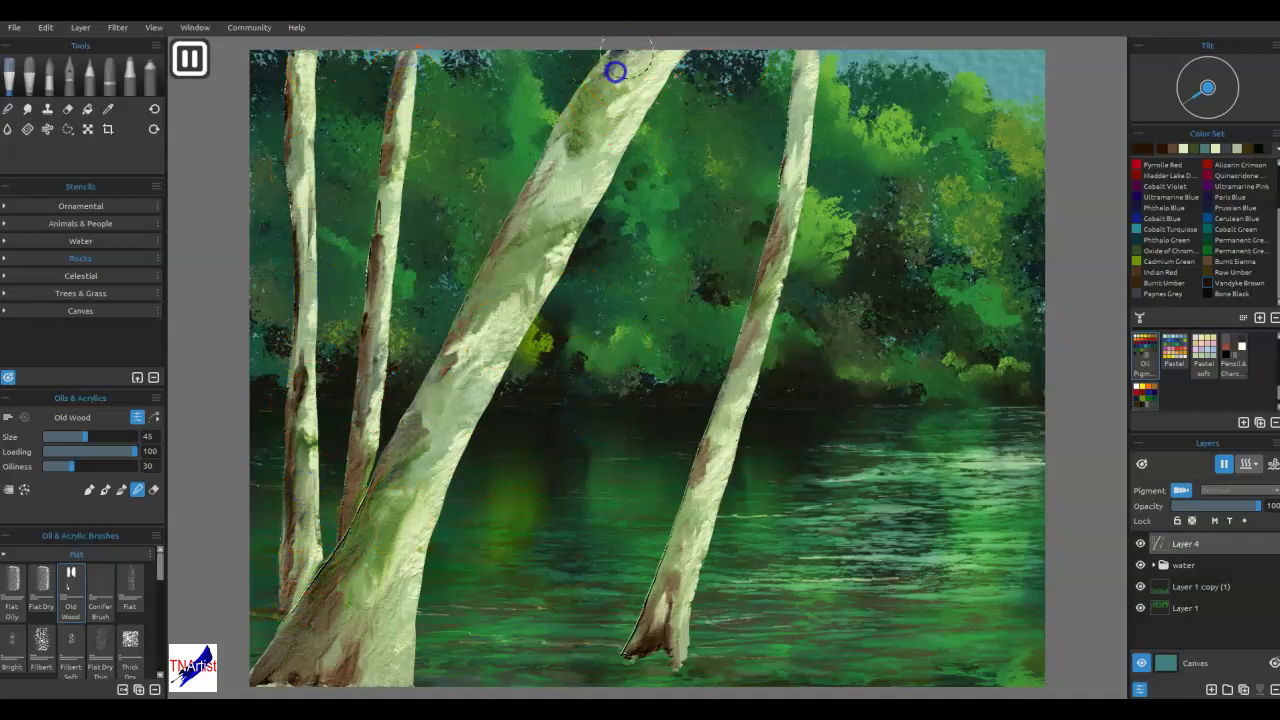
pyautogui.moveTo(536, 191); pyautogui.dragTo(563, 156)
pyautogui.moveTo(798, 101); pyautogui.dragTo(805, 77)
pyautogui.moveTo(793, 131); pyautogui.dragTo(787, 161)
pyautogui.moveTo(750, 330); pyautogui.dragTo(703, 455)
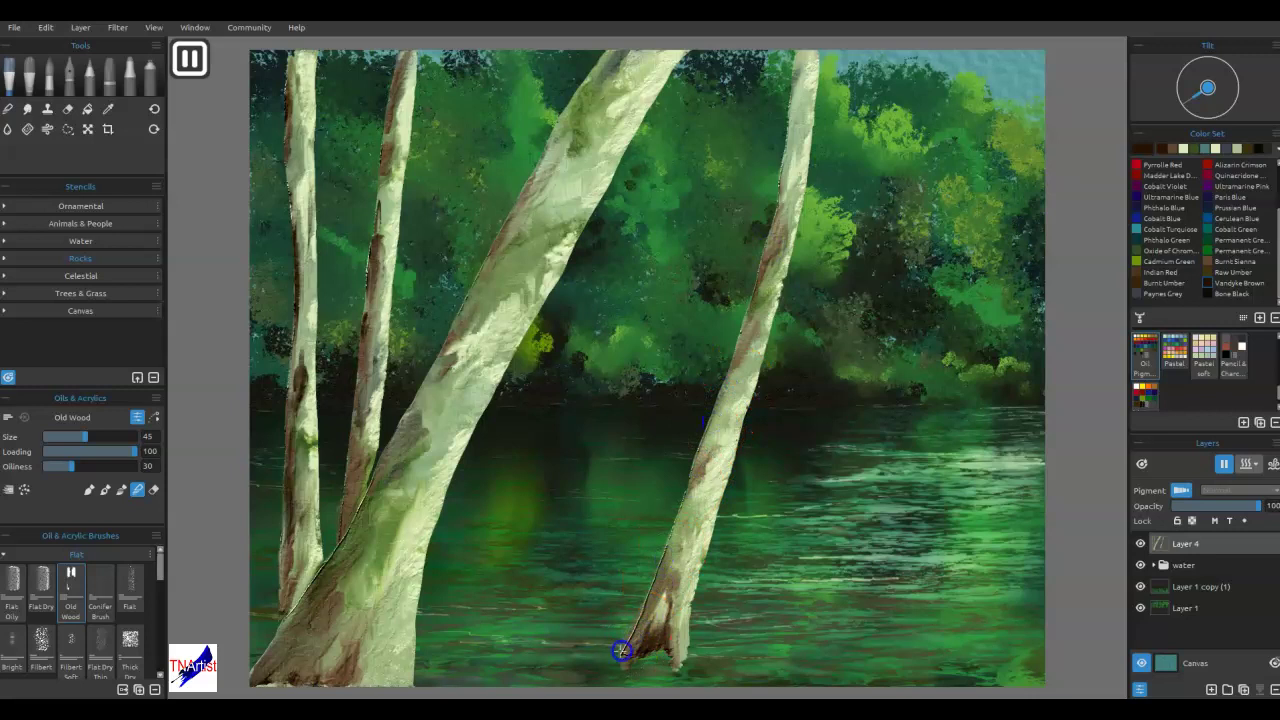
pyautogui.moveTo(726, 455); pyautogui.dragTo(775, 392)
pyautogui.moveTo(712, 495); pyautogui.dragTo(690, 555)
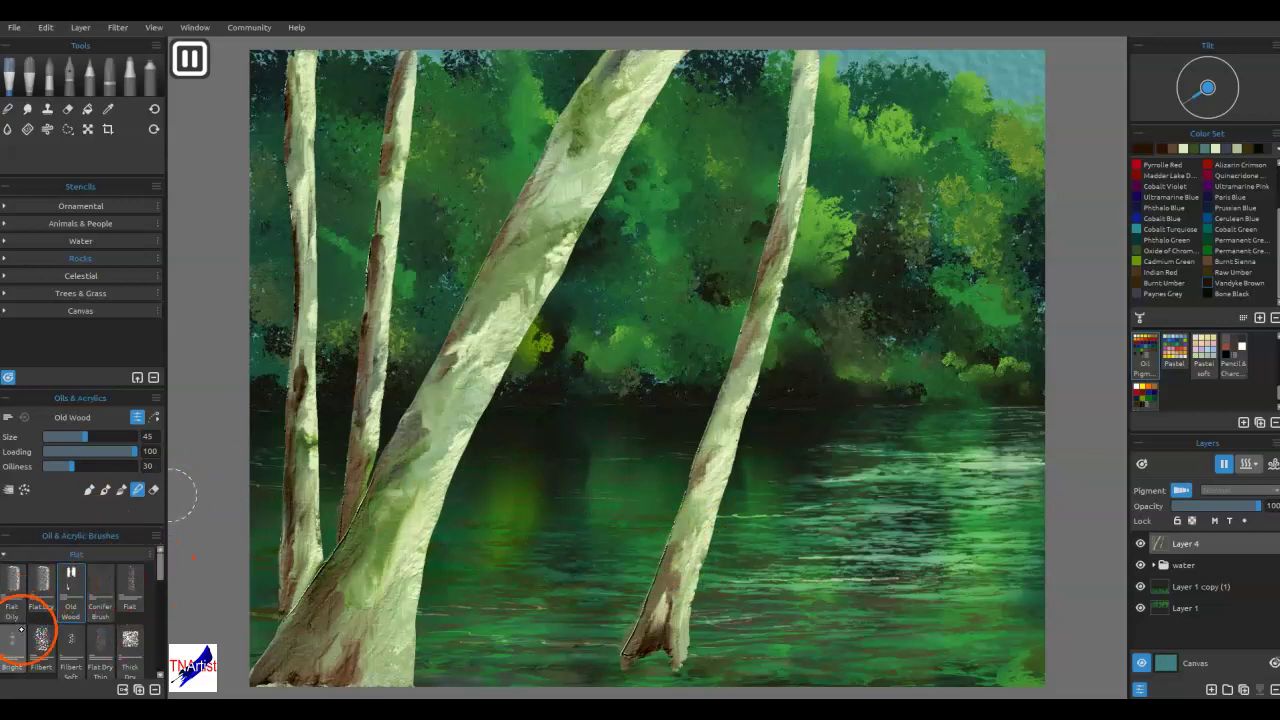
# - Paint sampled pale green over the lower leaning trunk with the Flat Oily brush at size 34
pyautogui.click(14, 585)
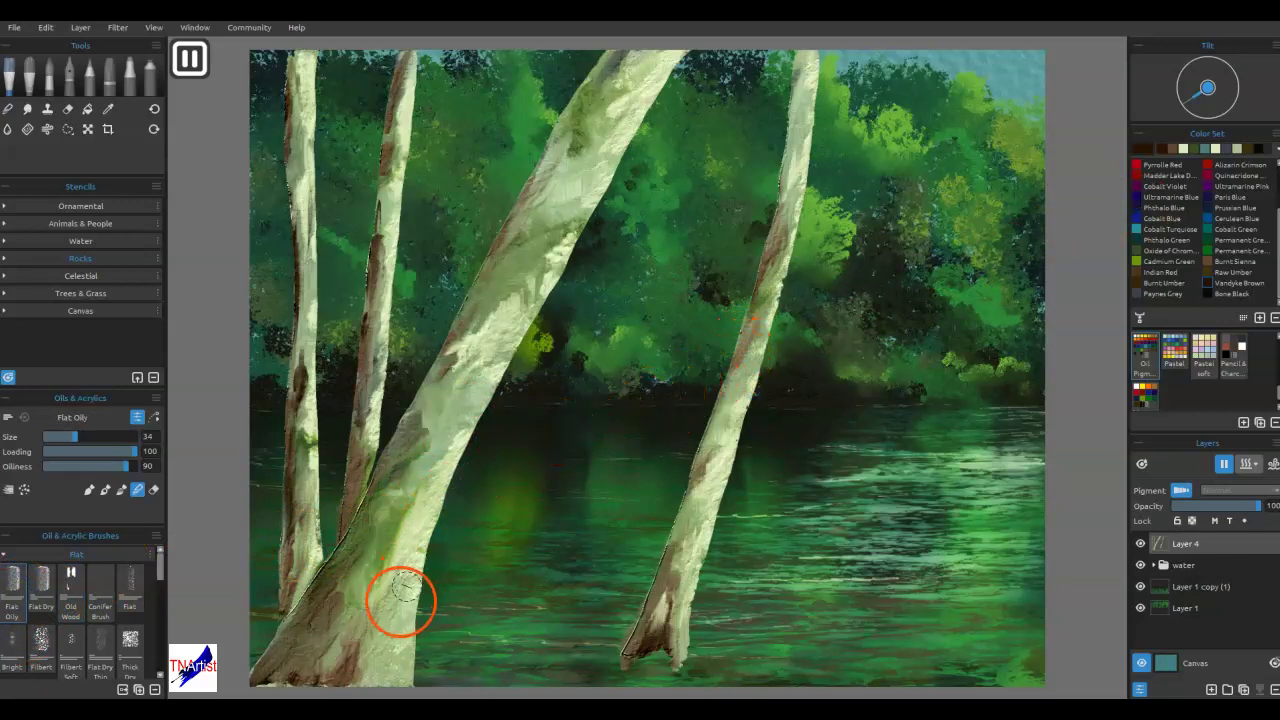
pyautogui.keyDown('alt'); pyautogui.click(372, 656); pyautogui.keyUp('alt')
pyautogui.moveTo(410, 550)
pyautogui.mouseDown()
pyautogui.moveTo(387, 562)
pyautogui.moveTo(411, 525)
pyautogui.mouseUp()
pyautogui.moveTo(448, 437)
pyautogui.mouseDown()
pyautogui.moveTo(343, 643)
pyautogui.moveTo(350, 680)
pyautogui.mouseUp()
# - Lock the trunk layer's transparency and paint pale green patches on the right trunk and the upper leaning trunk
pyautogui.moveTo(760, 354)
pyautogui.mouseDown()
pyautogui.moveTo(756, 334)
pyautogui.moveTo(744, 386)
pyautogui.mouseUp()
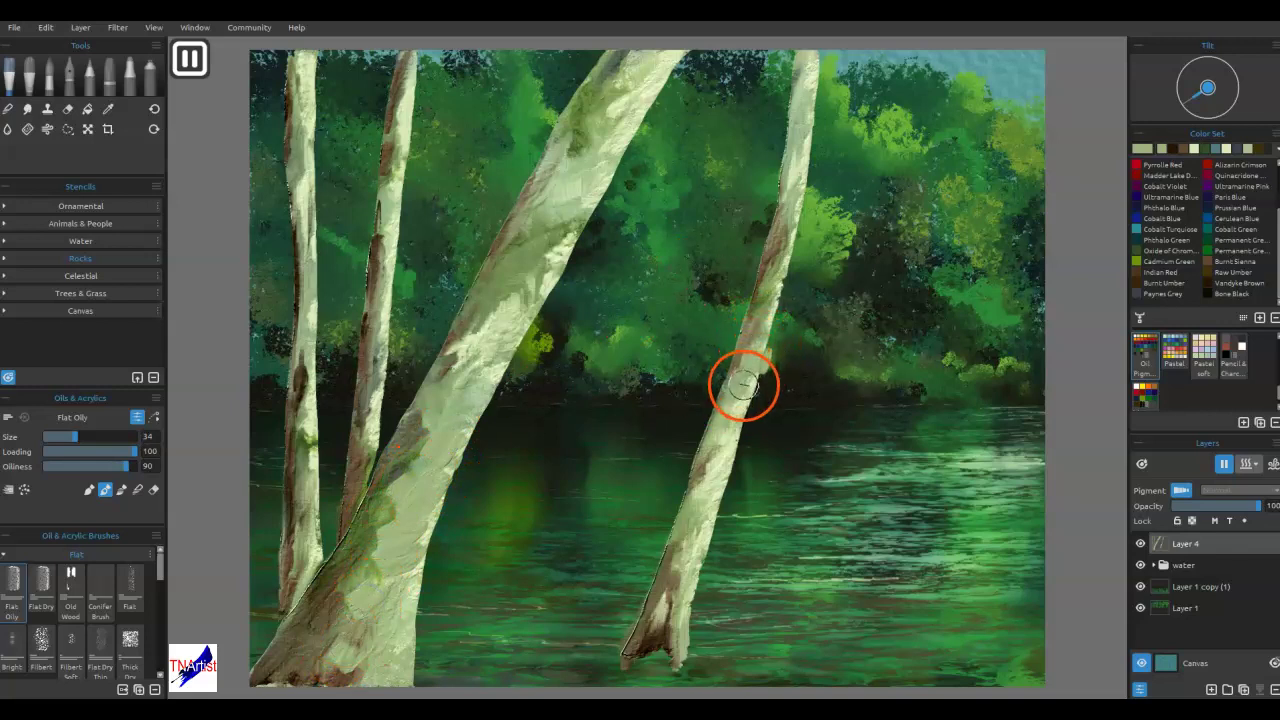
pyautogui.hotkey('ctrl', 'z')
pyautogui.click(1192, 522)
pyautogui.moveTo(755, 368)
pyautogui.mouseDown()
pyautogui.moveTo(726, 385)
pyautogui.moveTo(770, 380)
pyautogui.moveTo(749, 398)
pyautogui.moveTo(762, 424)
pyautogui.moveTo(643, 537)
pyautogui.moveTo(696, 510)
pyautogui.moveTo(659, 583)
pyautogui.moveTo(701, 518)
pyautogui.mouseUp()
pyautogui.moveTo(592, 116); pyautogui.dragTo(562, 156)
# - Add pale green strokes along both thin left trunks with the Flat Oily brush at size 20
pyautogui.press('[')
pyautogui.moveTo(402, 62); pyautogui.dragTo(398, 92)
pyautogui.moveTo(400, 160); pyautogui.dragTo(393, 208)
pyautogui.moveTo(377, 323)
pyautogui.mouseDown()
pyautogui.moveTo(383, 419)
pyautogui.moveTo(364, 385)
pyautogui.moveTo(391, 375)
pyautogui.moveTo(360, 467)
pyautogui.mouseUp()
pyautogui.moveTo(290, 62); pyautogui.dragTo(343, 229)
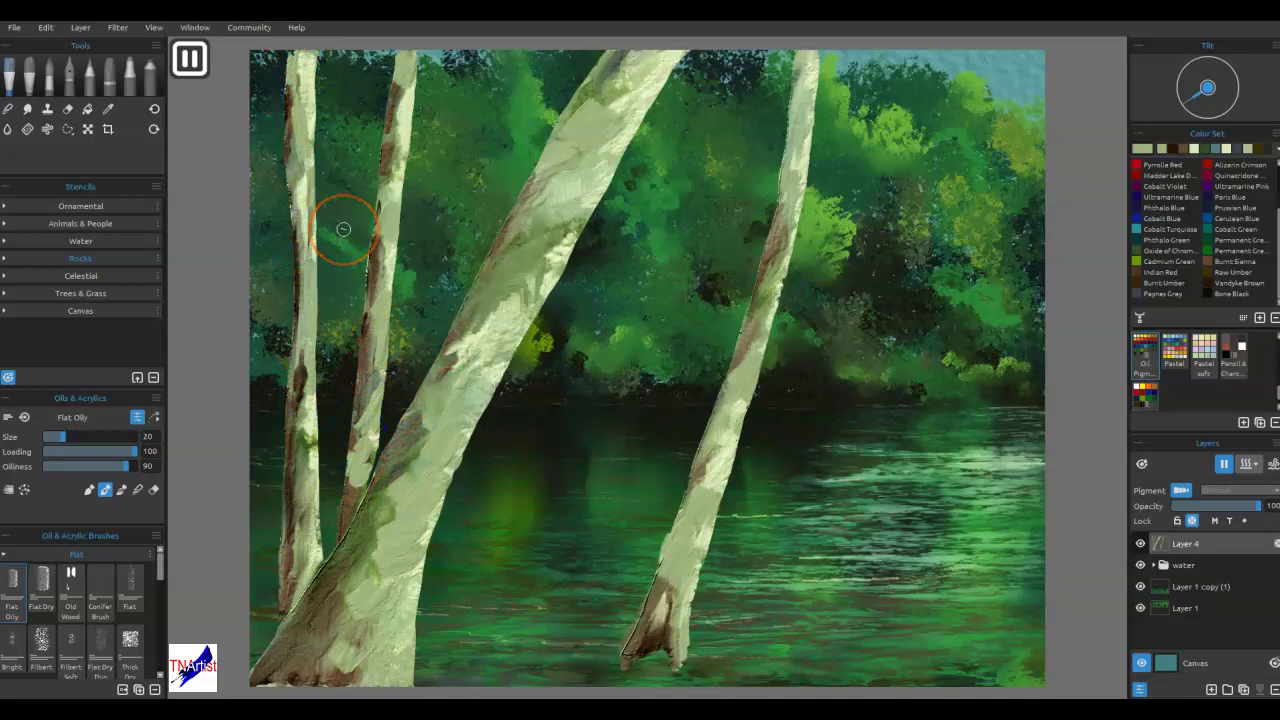
pyautogui.rightClick(343, 229)
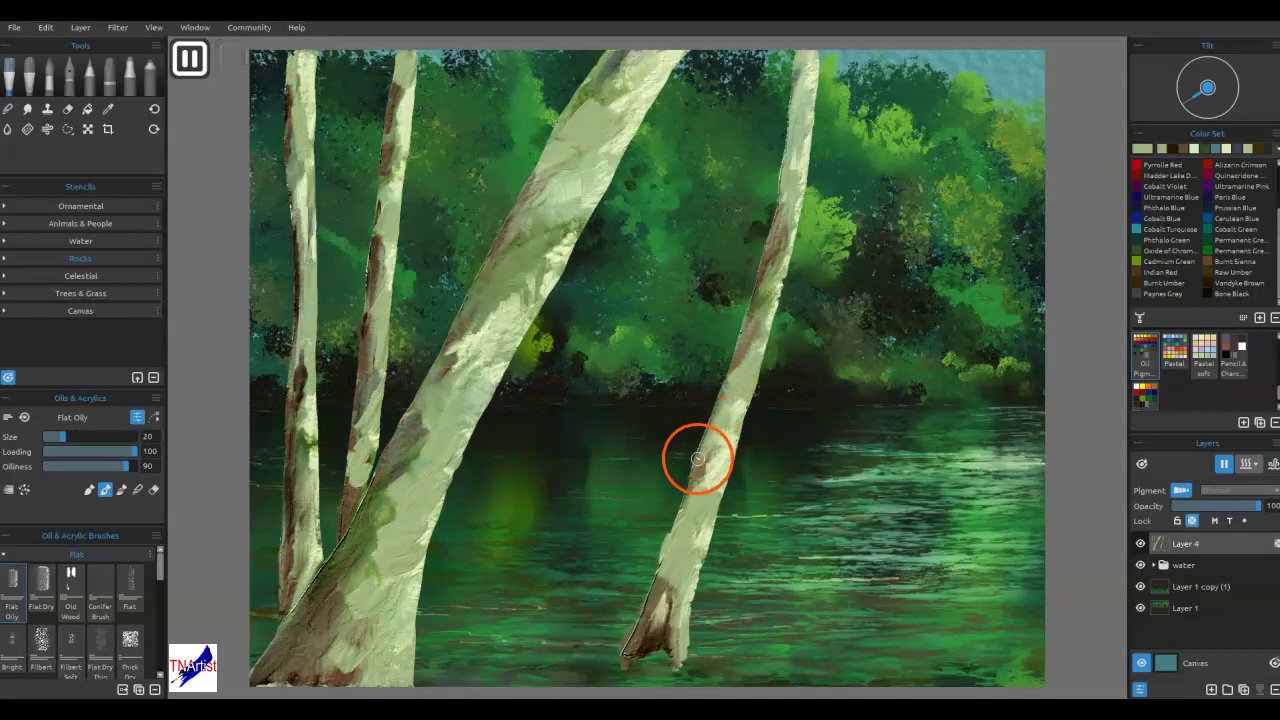
# - Add the scribbled-stroke Canvas stencil, narrow and rotate it into a slanted strip, and place it over the leaning trunk
pyautogui.click(32, 310)
pyautogui.click(108, 343)
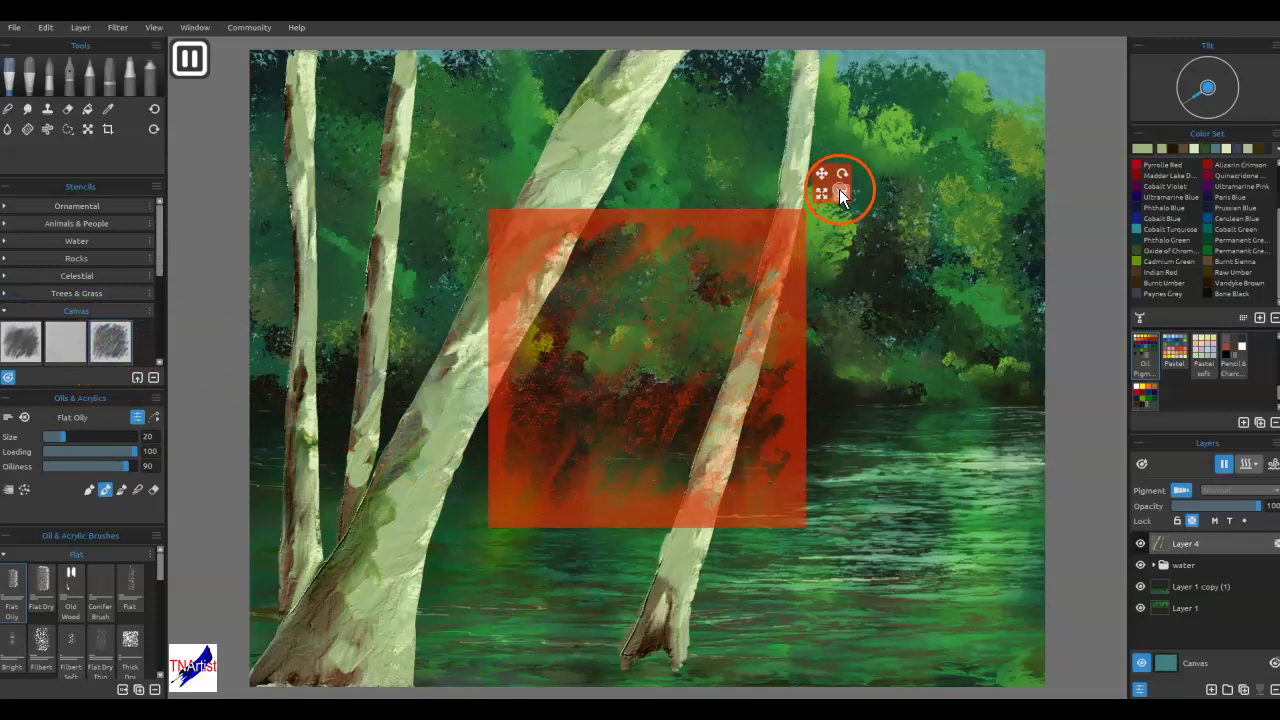
pyautogui.click(841, 193)
pyautogui.click(879, 300)
pyautogui.moveTo(821, 193); pyautogui.dragTo(868, 150)
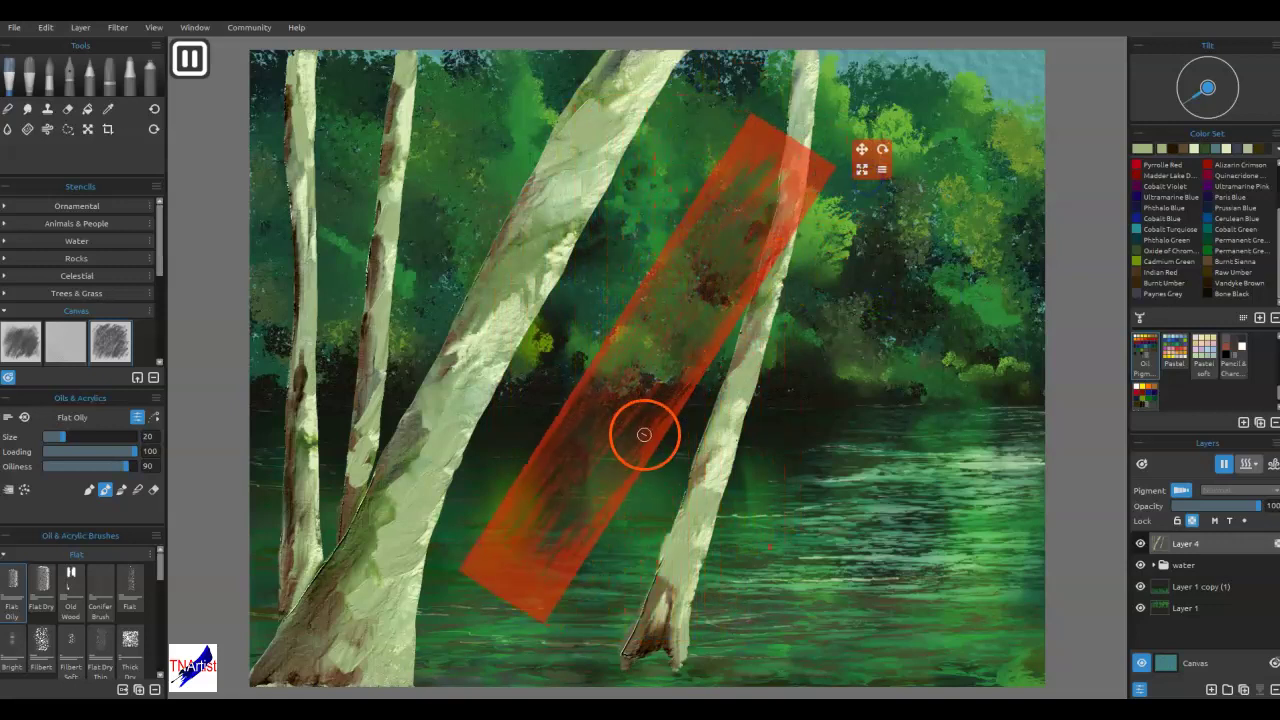
pyautogui.moveTo(650, 437); pyautogui.dragTo(505, 397)
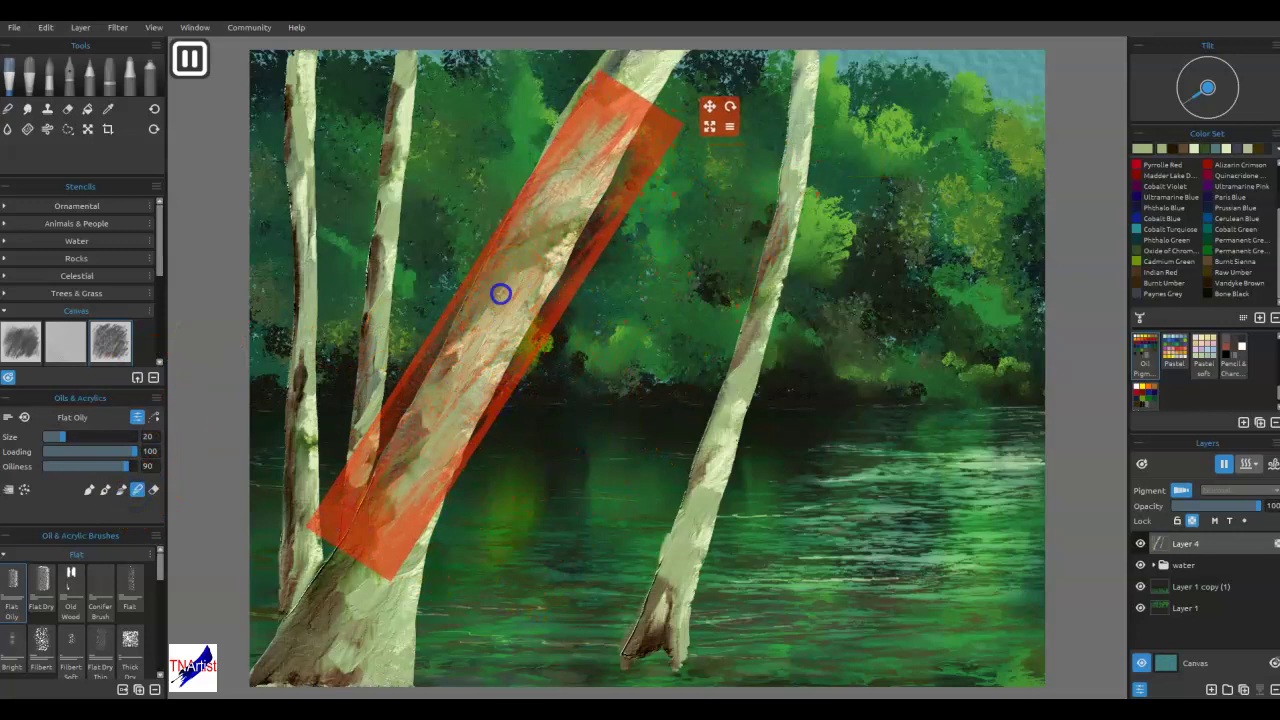
# - Blend streaked bark texture through the stencil along the middle and lower leaning trunk, shifting the stencil down to its base
pyautogui.moveTo(500, 293); pyautogui.dragTo(547, 206)
pyautogui.moveTo(521, 253)
pyautogui.mouseDown()
pyautogui.moveTo(472, 361)
pyautogui.moveTo(439, 395)
pyautogui.moveTo(599, 150)
pyautogui.moveTo(431, 442)
pyautogui.moveTo(407, 458)
pyautogui.moveTo(431, 427)
pyautogui.moveTo(423, 469)
pyautogui.mouseUp()
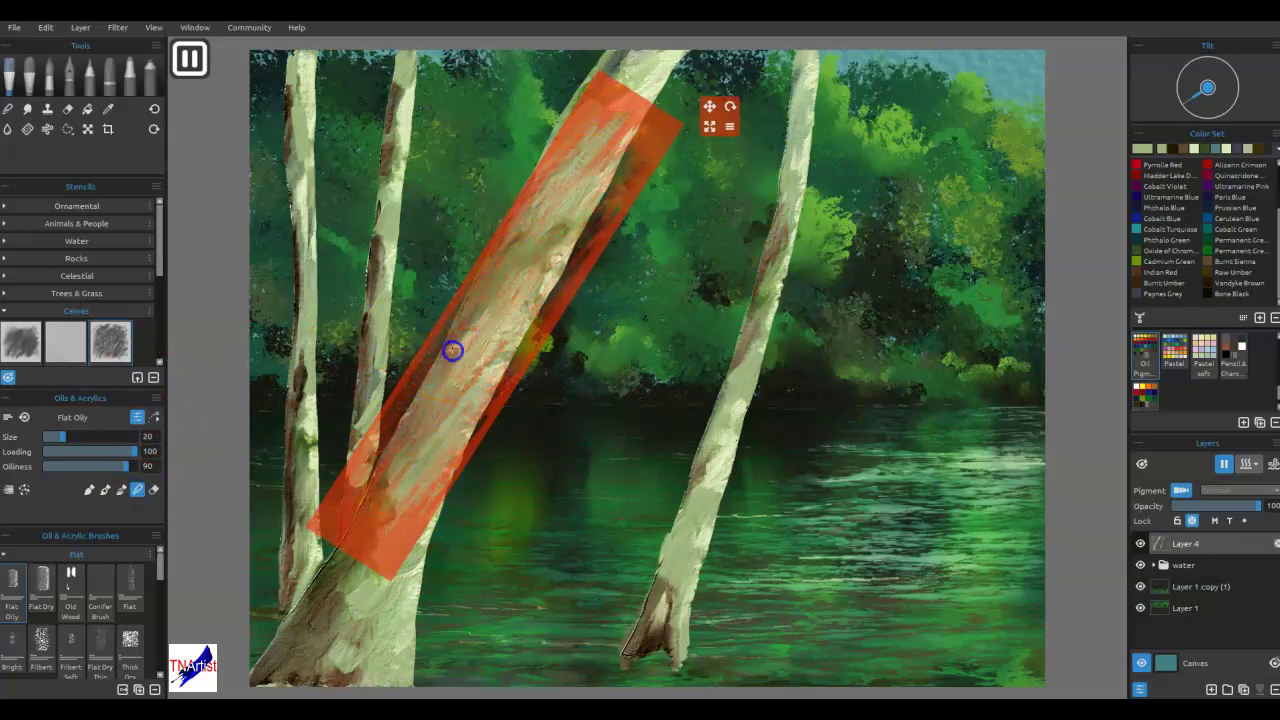
pyautogui.moveTo(399, 539); pyautogui.dragTo(343, 689)
pyautogui.moveTo(386, 578)
pyautogui.mouseDown()
pyautogui.moveTo(369, 614)
pyautogui.moveTo(384, 540)
pyautogui.mouseUp()
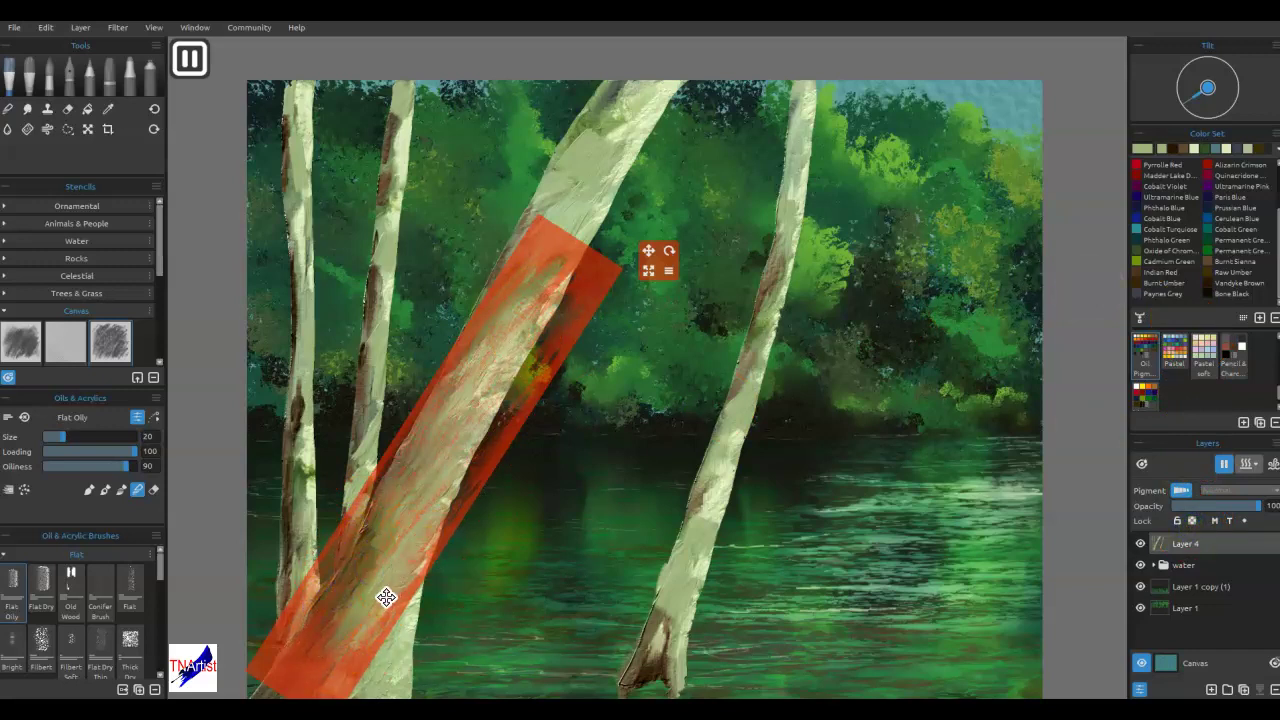
pyautogui.moveTo(370, 654); pyautogui.dragTo(400, 670)
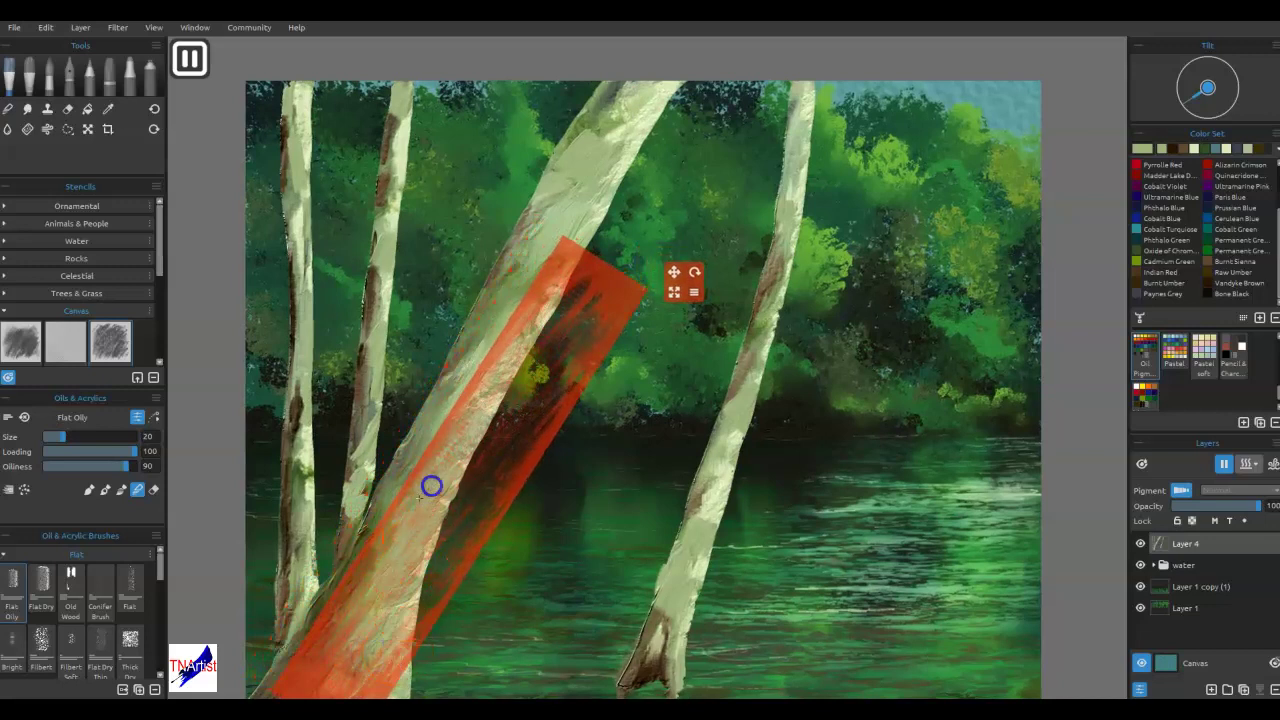
# - Move the stencil to the top of the leaning trunk and blend bark streaks through it down the shadow side
pyautogui.moveTo(620, 289); pyautogui.dragTo(658, 72)
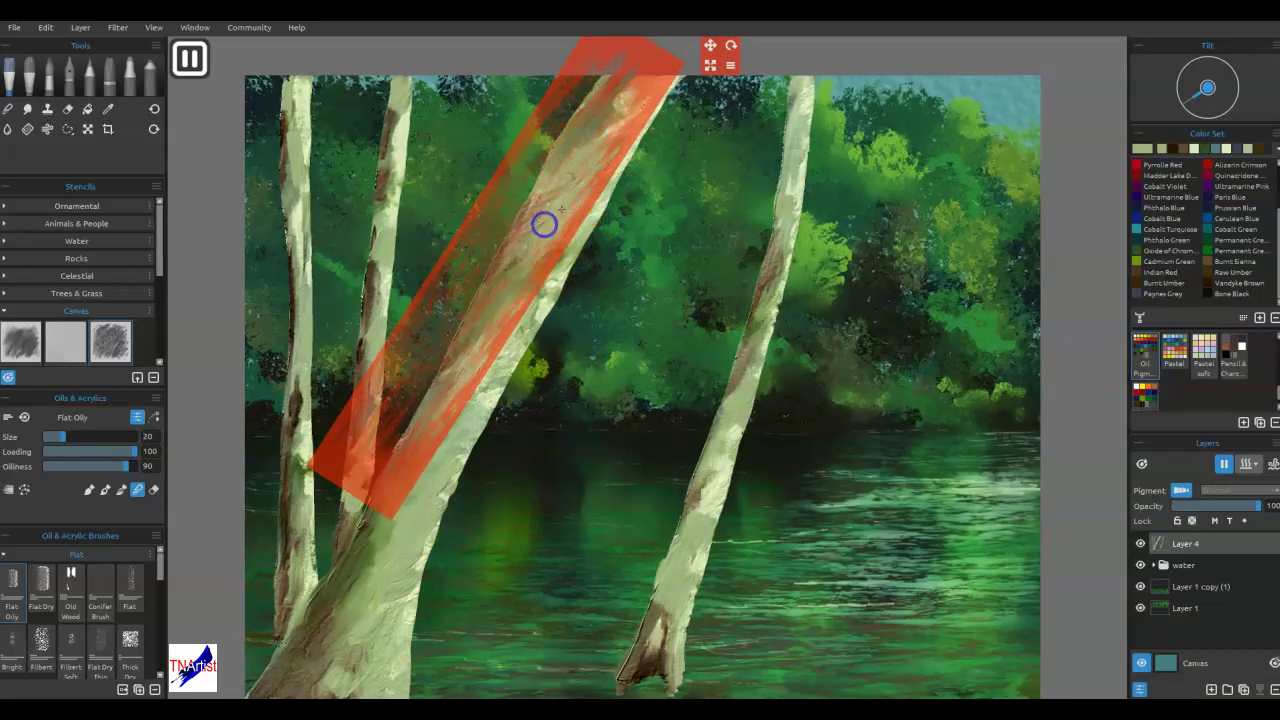
pyautogui.moveTo(548, 201); pyautogui.dragTo(507, 277)
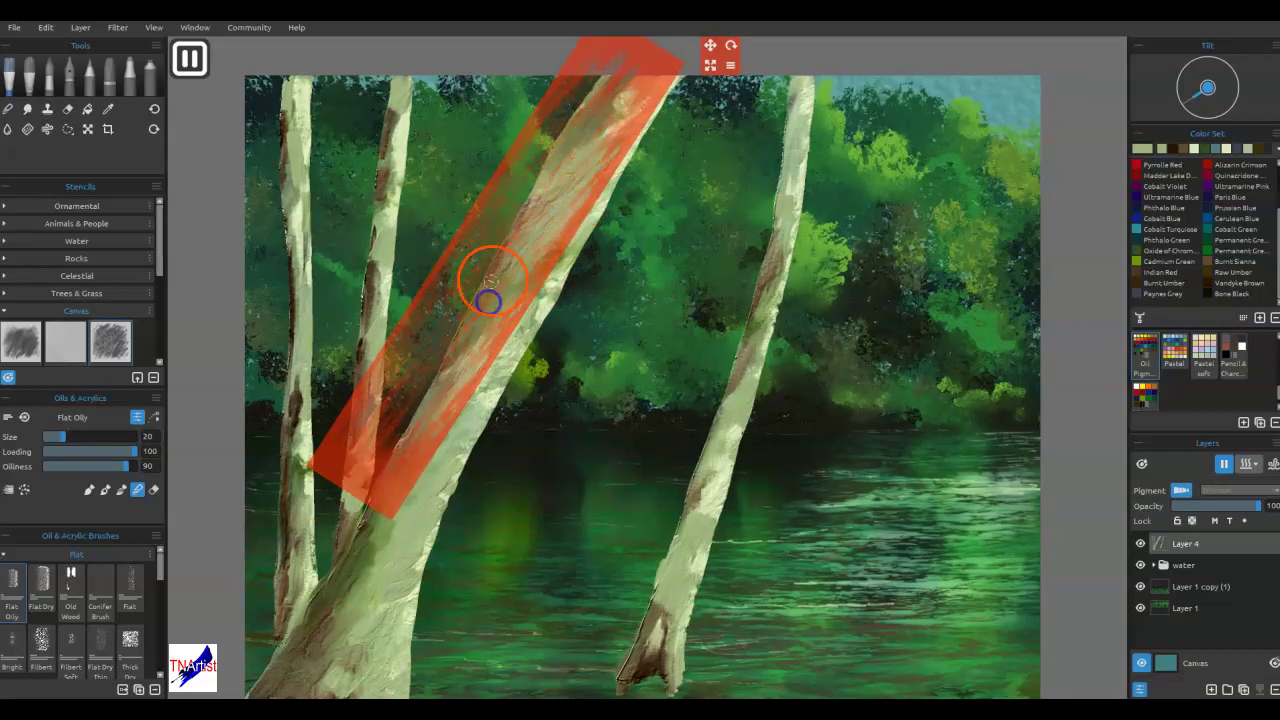
pyautogui.moveTo(396, 478); pyautogui.dragTo(338, 599)
# - Rotate and narrow the stencil to fit the second thin trunk and blend bark texture through it
pyautogui.moveTo(669, 177); pyautogui.dragTo(437, 51)
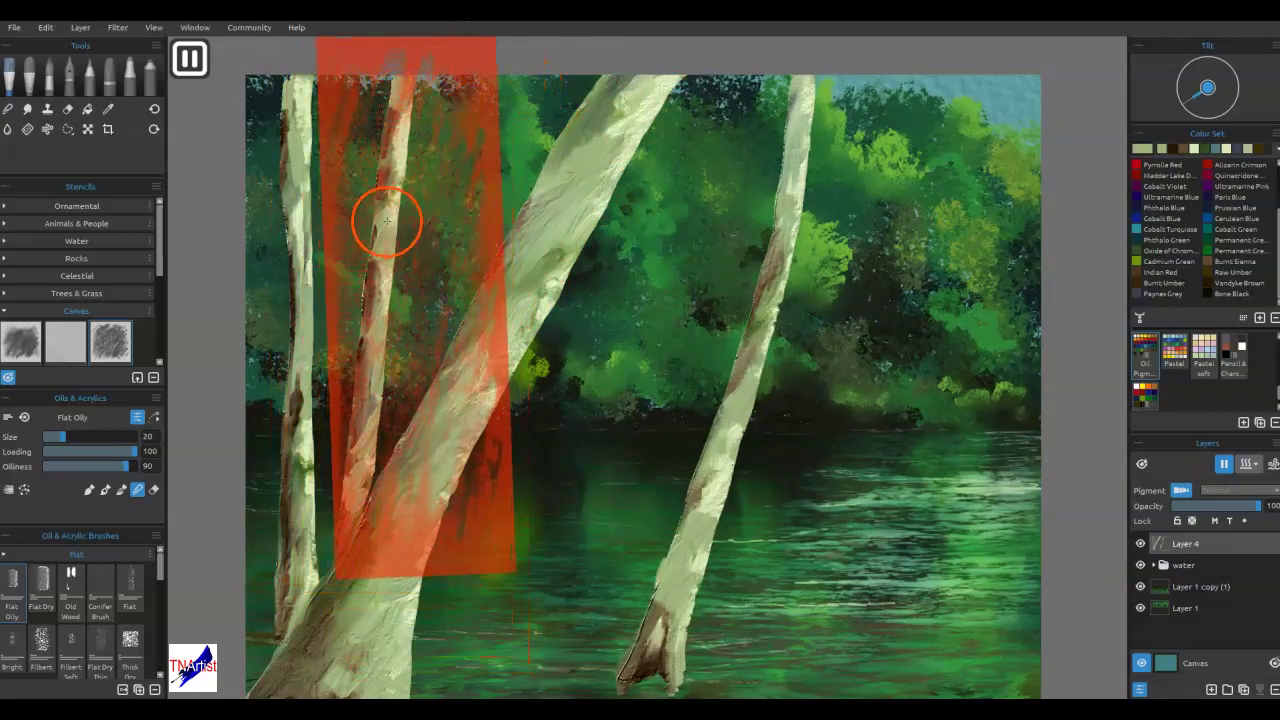
pyautogui.moveTo(373, 327); pyautogui.dragTo(367, 387)
pyautogui.moveTo(480, 103); pyautogui.dragTo(469, 180)
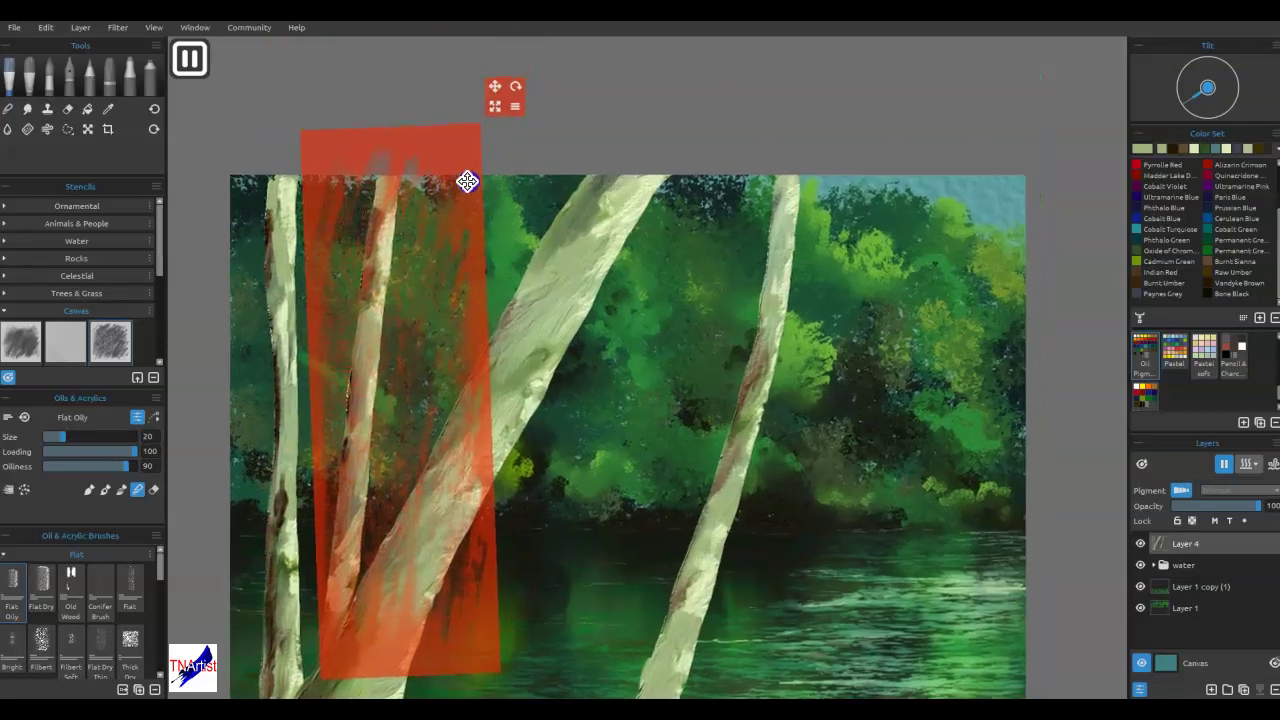
pyautogui.moveTo(493, 105); pyautogui.dragTo(437, 286)
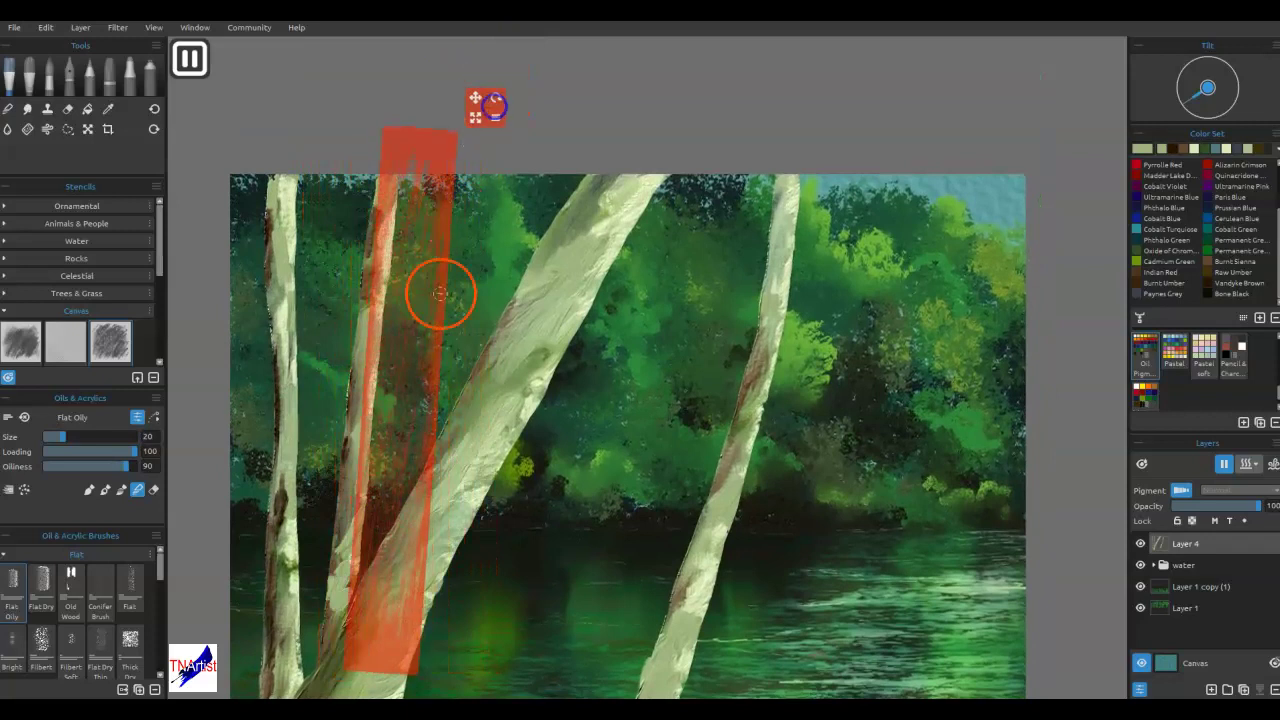
pyautogui.moveTo(400, 646)
pyautogui.mouseDown()
pyautogui.moveTo(354, 625)
pyautogui.moveTo(372, 220)
pyautogui.mouseUp()
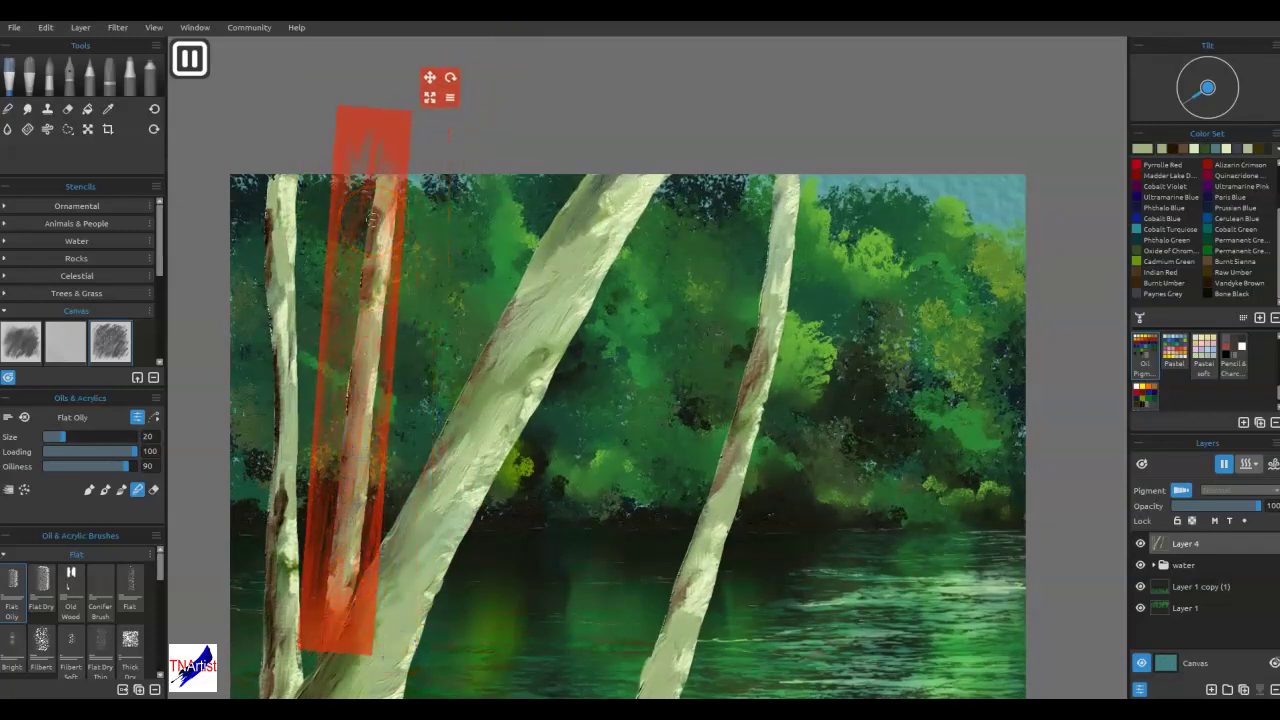
# - Shift the stencil onto the leftmost trunk, blend bark texture through it, and remove the stencil
pyautogui.moveTo(345, 612); pyautogui.dragTo(280, 661)
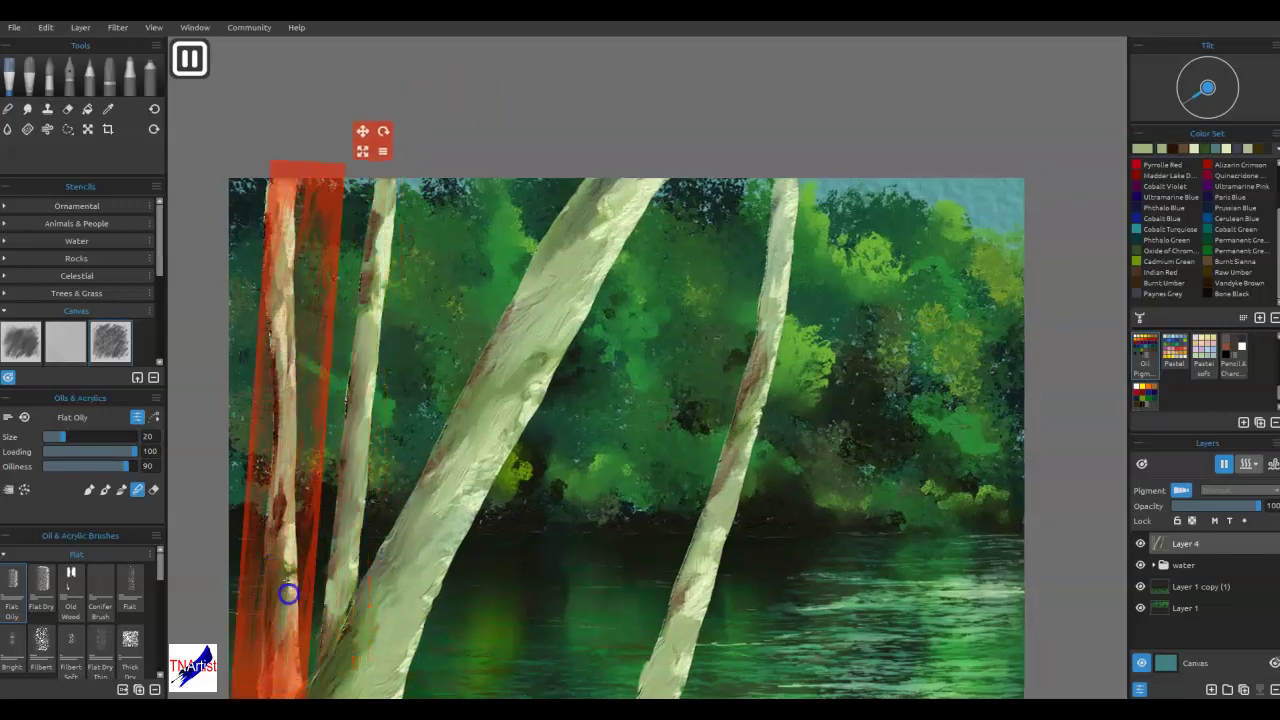
pyautogui.moveTo(284, 449); pyautogui.dragTo(274, 337)
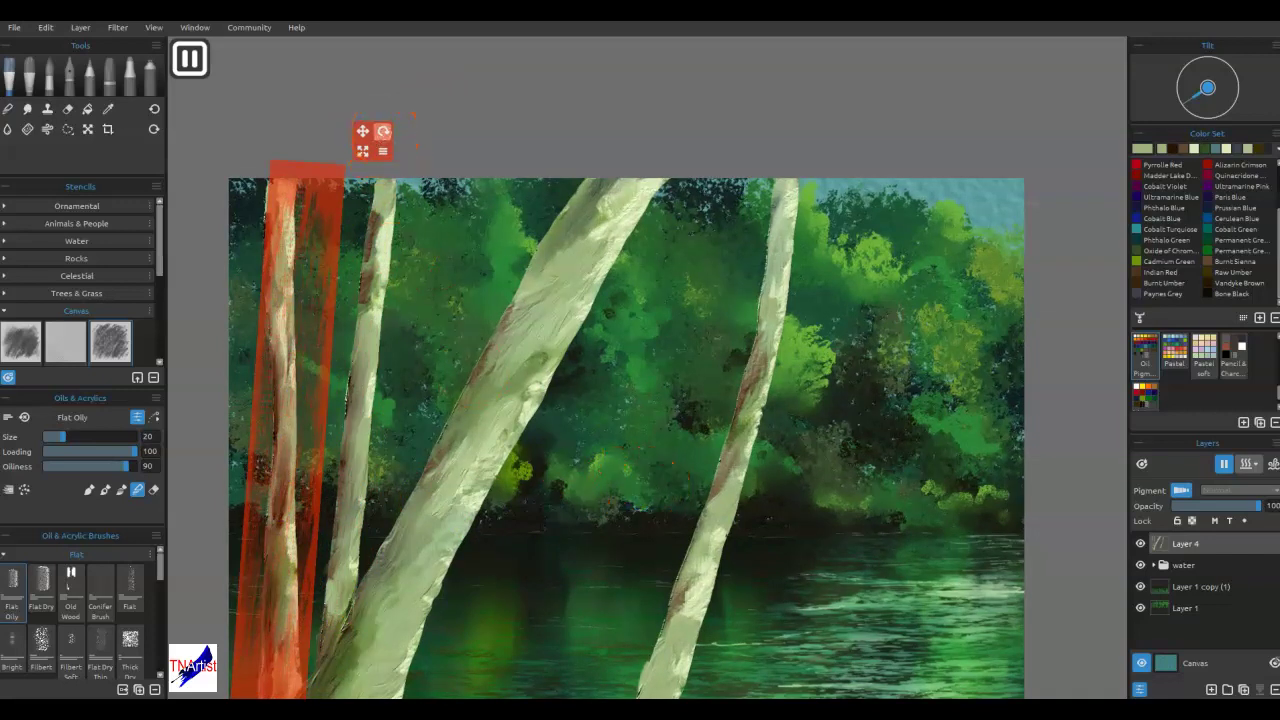
pyautogui.press('Delete')
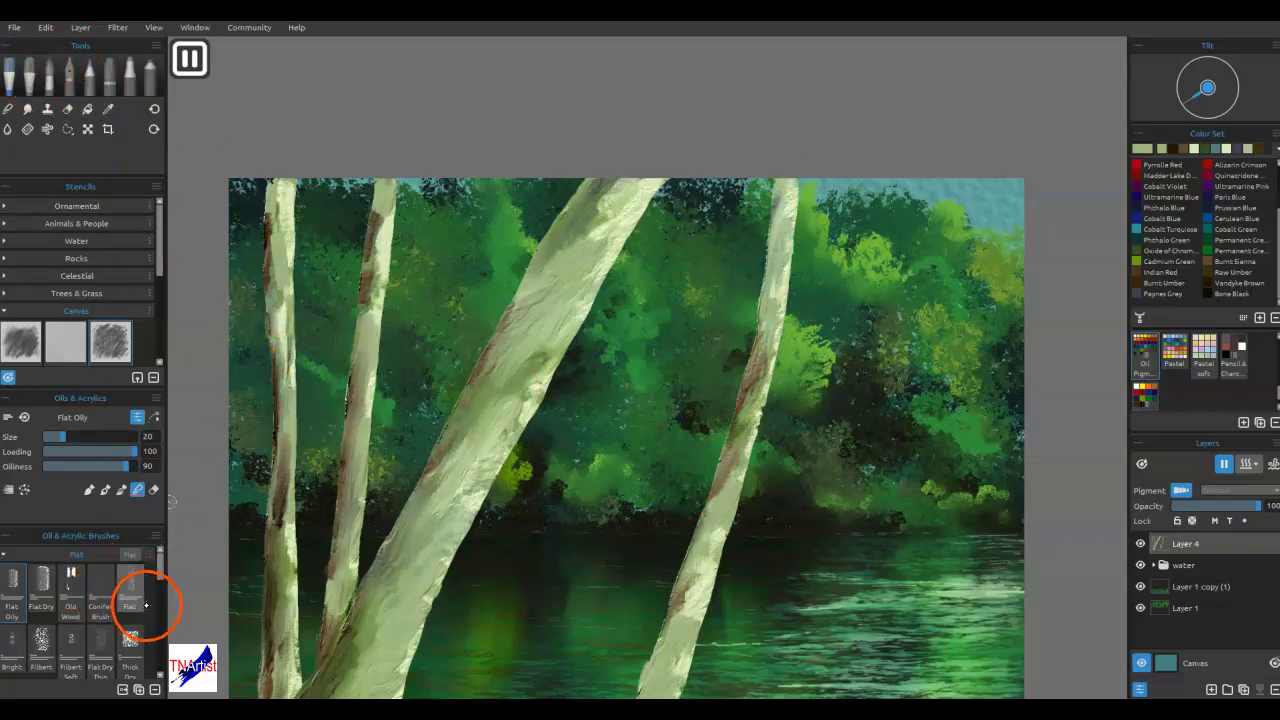
# - Paint a curved brown branch from the right trunk up to the sky with the Old Wood brush at size 20, using sampled bark brown
pyautogui.click(75, 597)
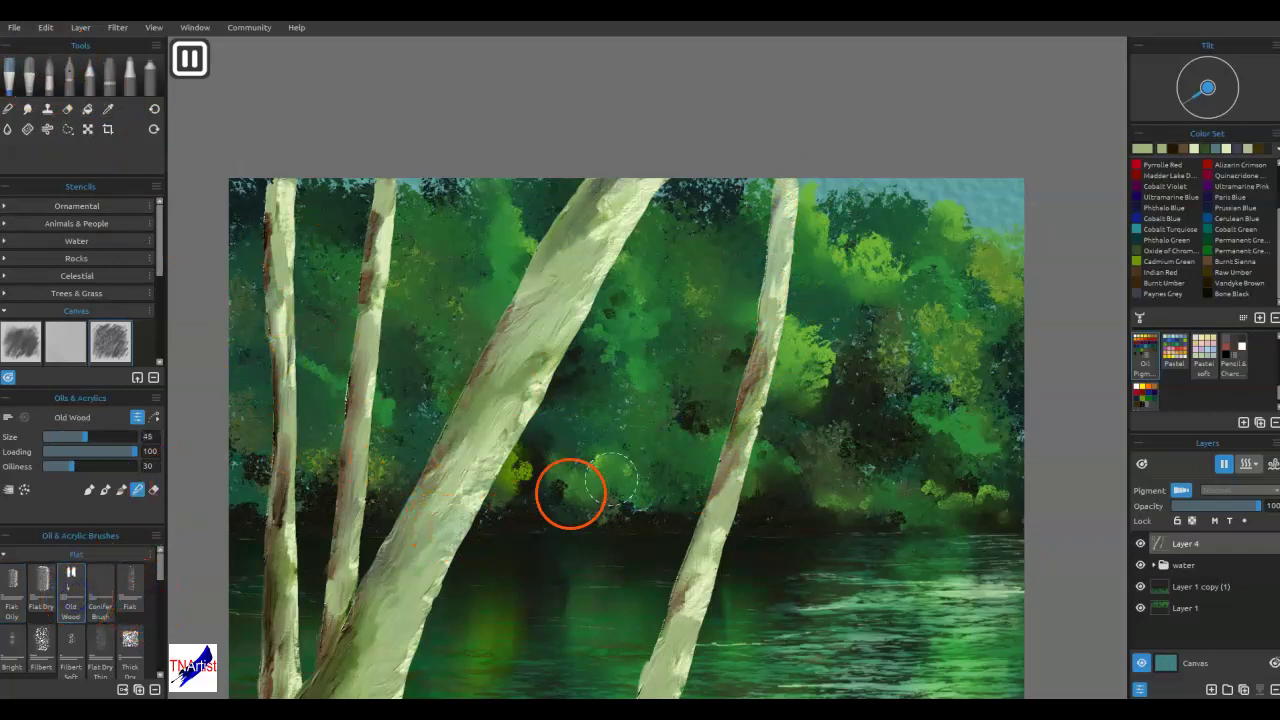
pyautogui.press('[')
pyautogui.press('[')
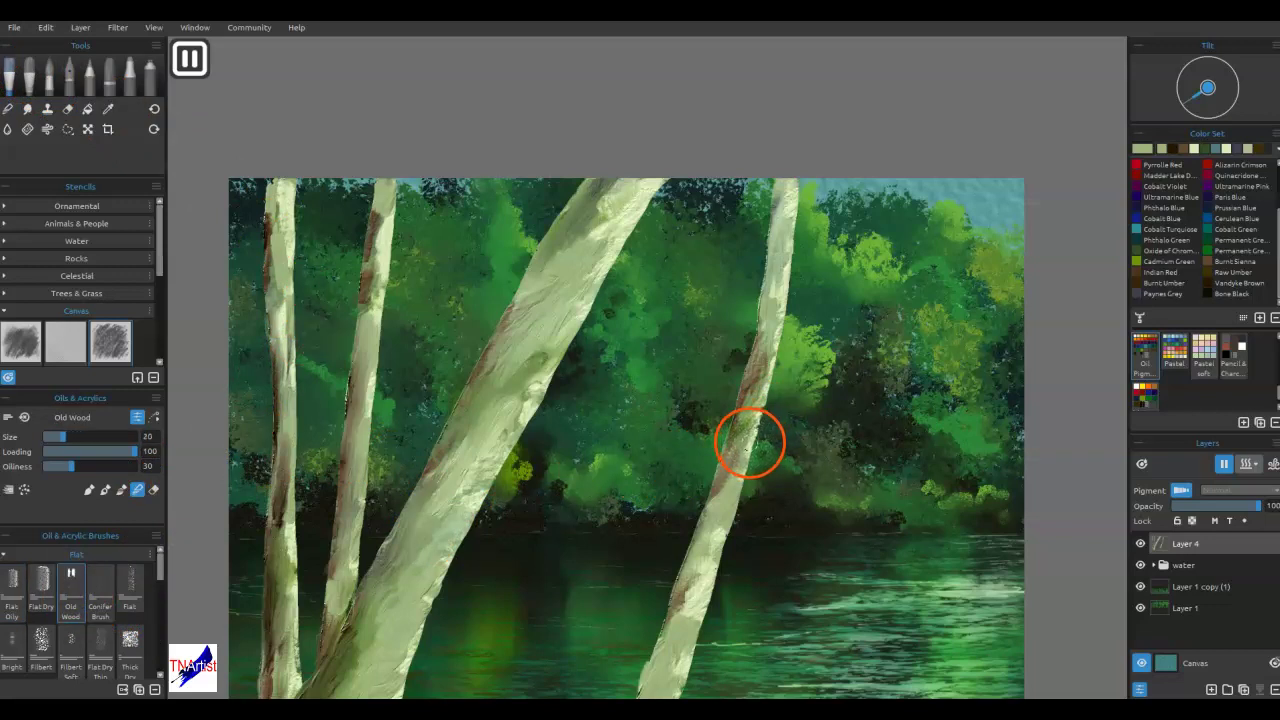
pyautogui.keyDown('alt'); pyautogui.click(345, 632); pyautogui.keyUp('alt')
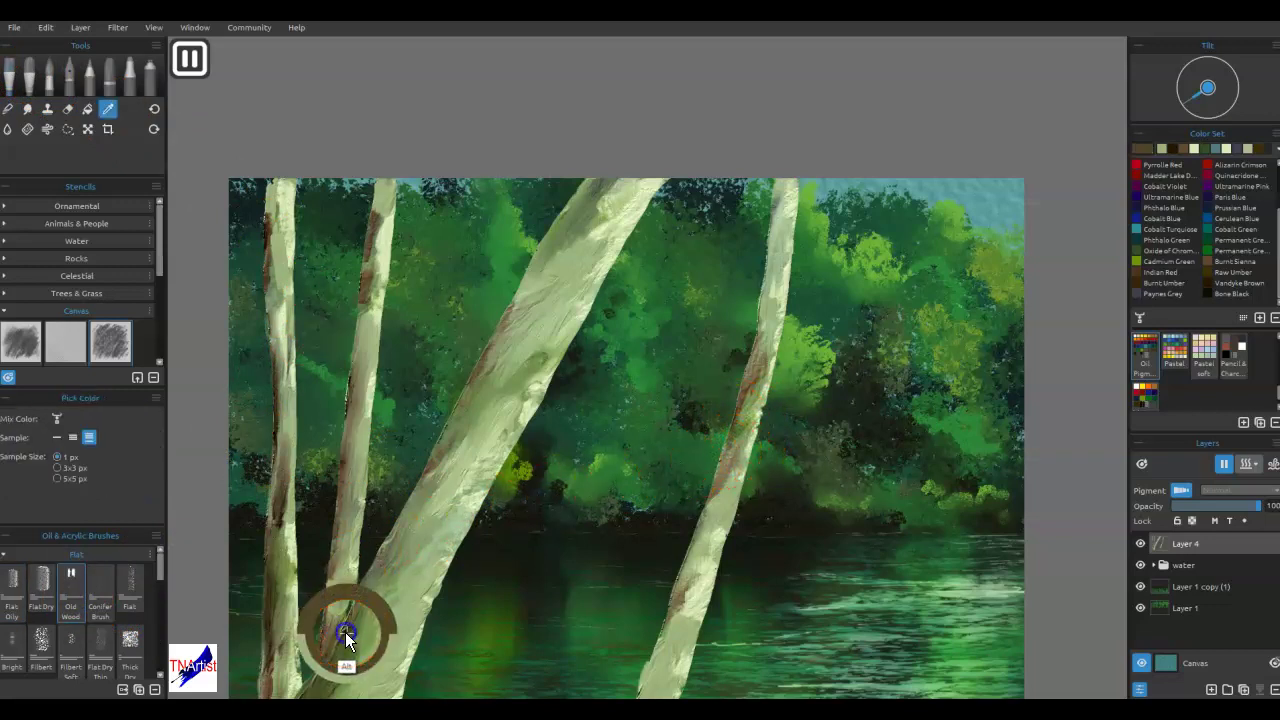
pyautogui.press('[')
pyautogui.press('[')
pyautogui.press('[')
pyautogui.moveTo(740, 377); pyautogui.dragTo(748, 360)
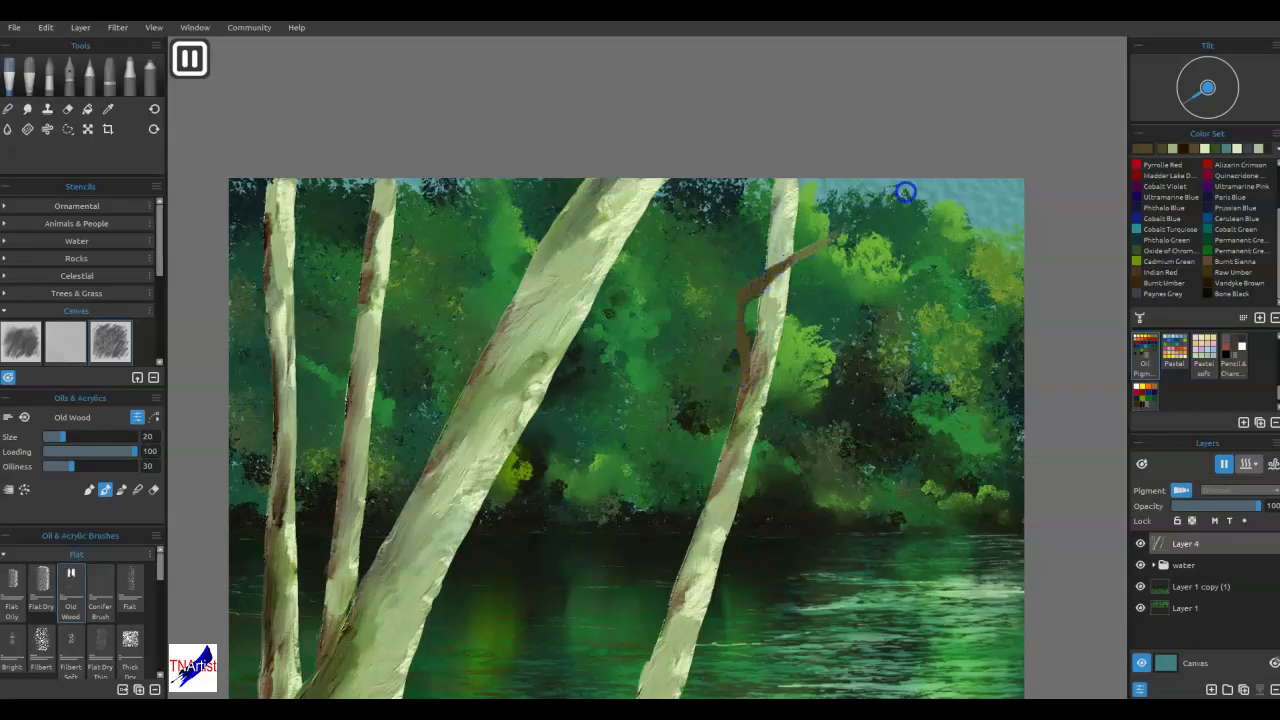
# - Paint a second, lower brown branch winding from the right trunk toward the yellow-green foreground foliage at the canvas's right edge
pyautogui.moveTo(742, 378); pyautogui.dragTo(752, 376)
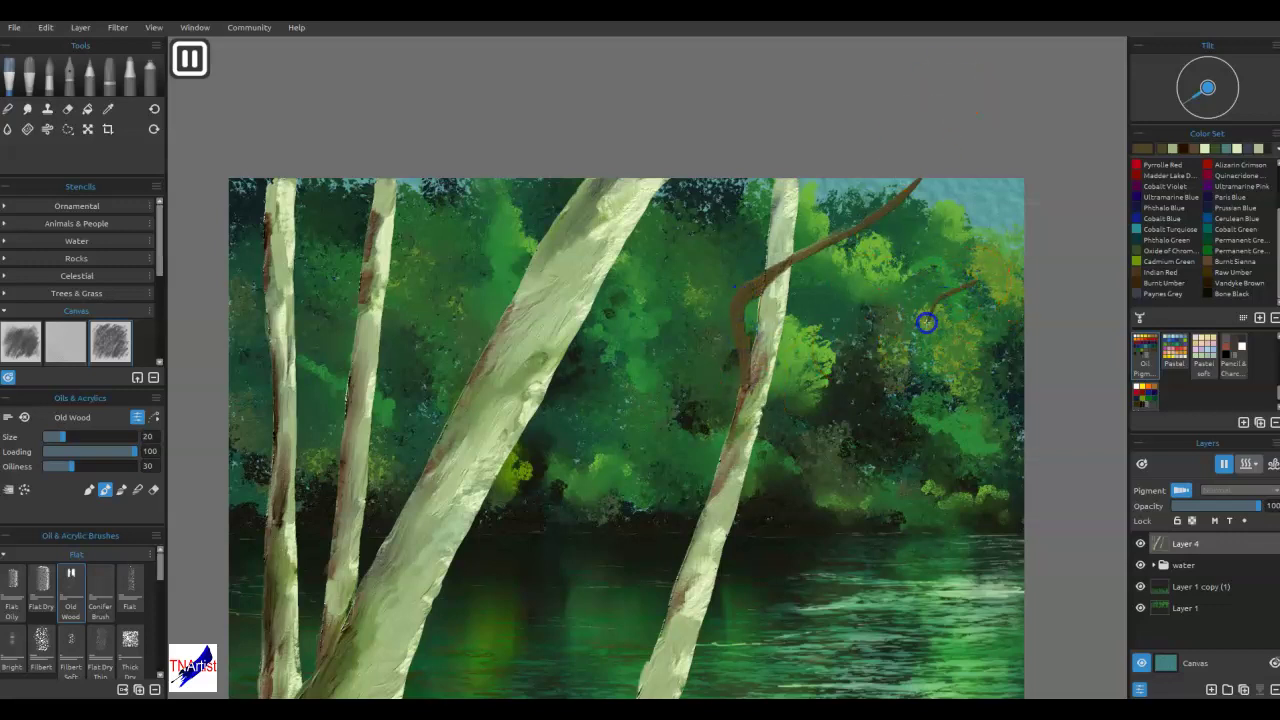
pyautogui.click(752, 443)
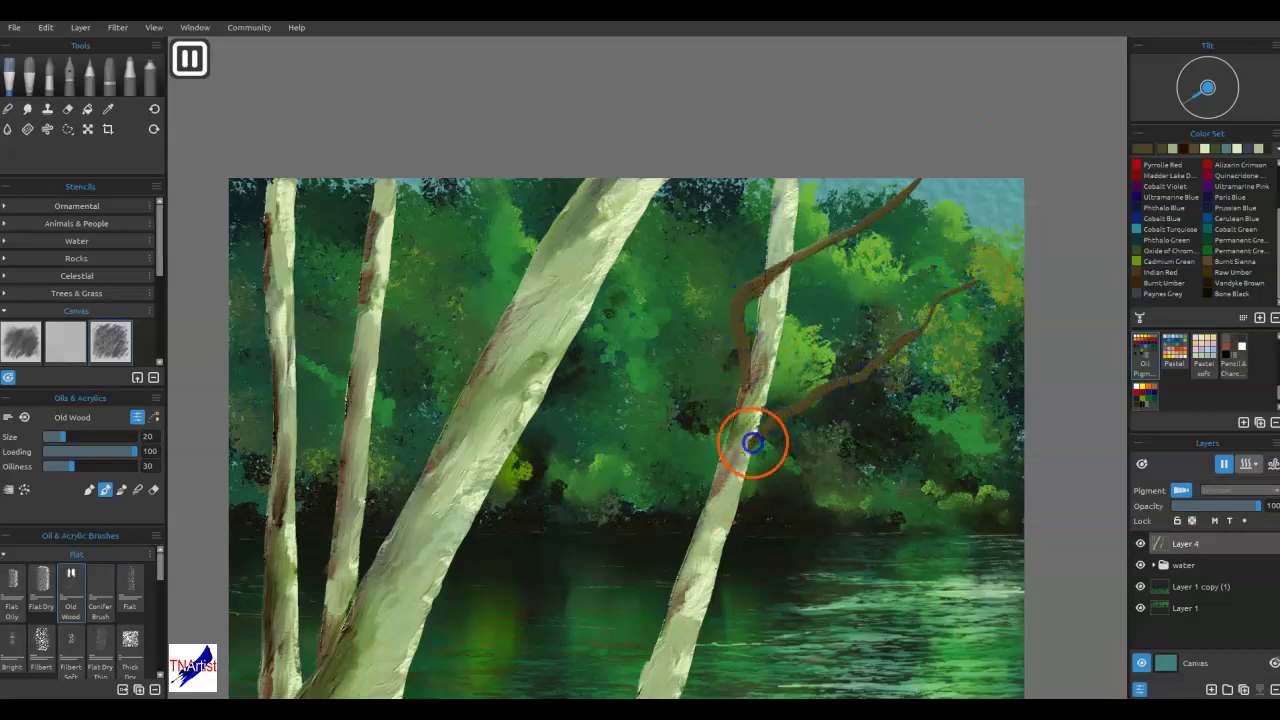
pyautogui.moveTo(778, 420); pyautogui.dragTo(792, 412)
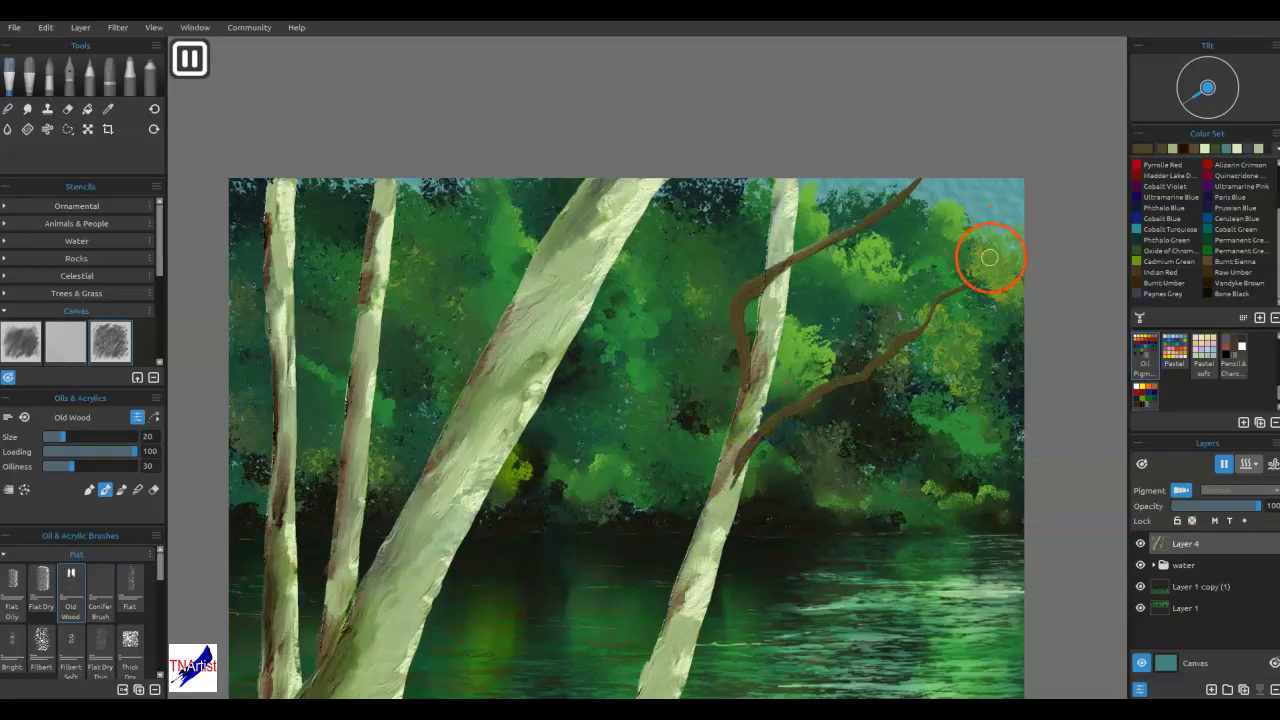
pyautogui.moveTo(966, 288)
pyautogui.mouseDown()
pyautogui.moveTo(900, 349)
pyautogui.moveTo(999, 237)
pyautogui.moveTo(863, 371)
pyautogui.moveTo(870, 391)
pyautogui.mouseUp()
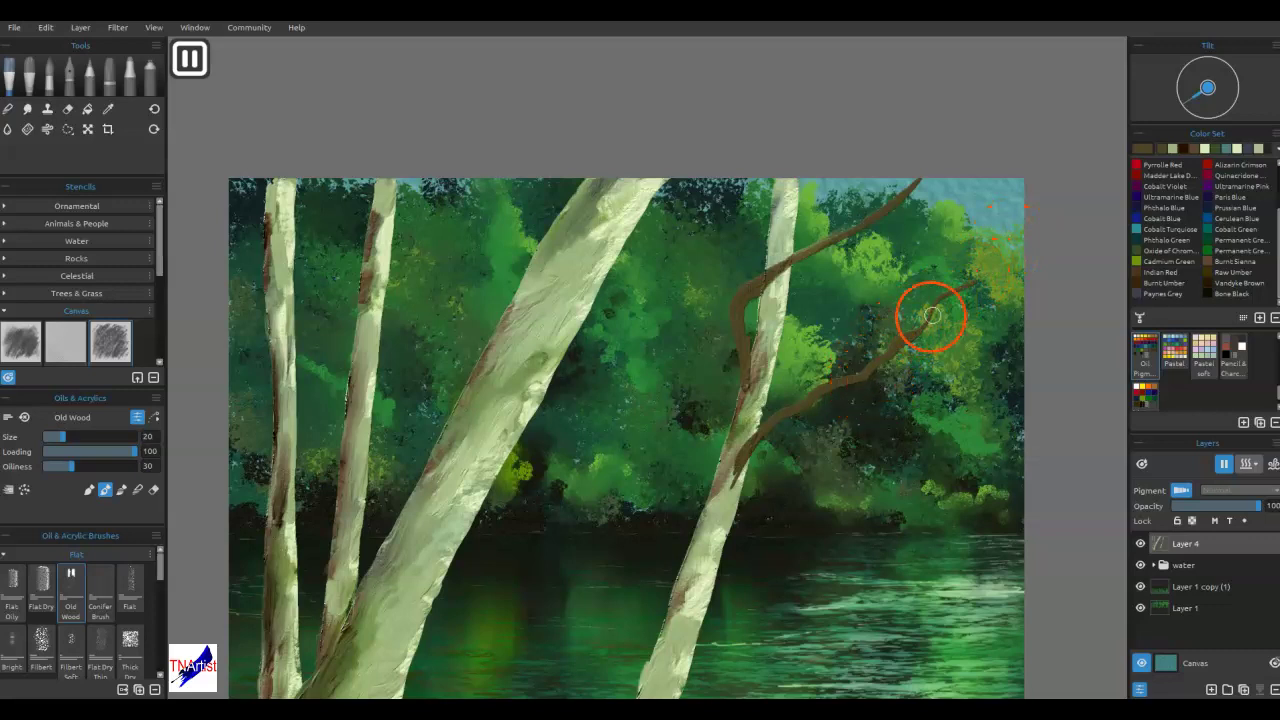
# - Trim the edges of the two brown branches with the Round Medium eraser at size 18 to thin them
pyautogui.press('e')
pyautogui.press('[')
pyautogui.press('[')
pyautogui.press('[')
pyautogui.press('[')
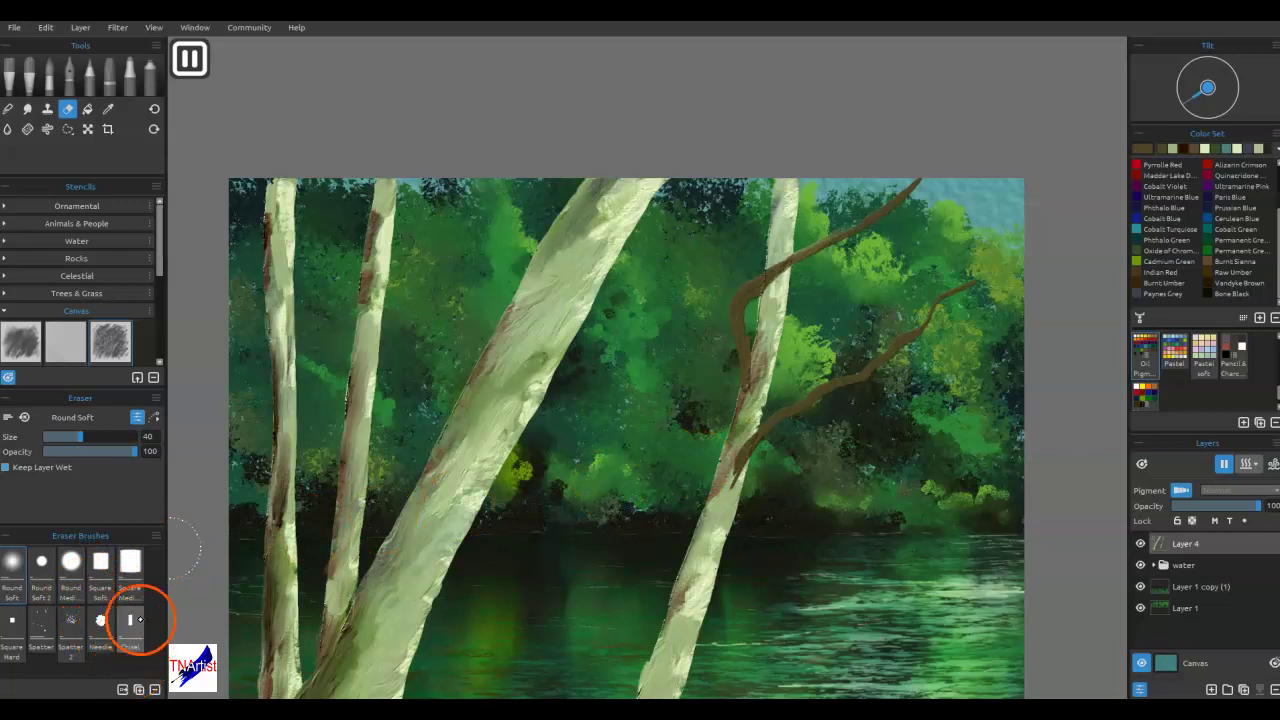
pyautogui.click(100, 578)
pyautogui.click(136, 594)
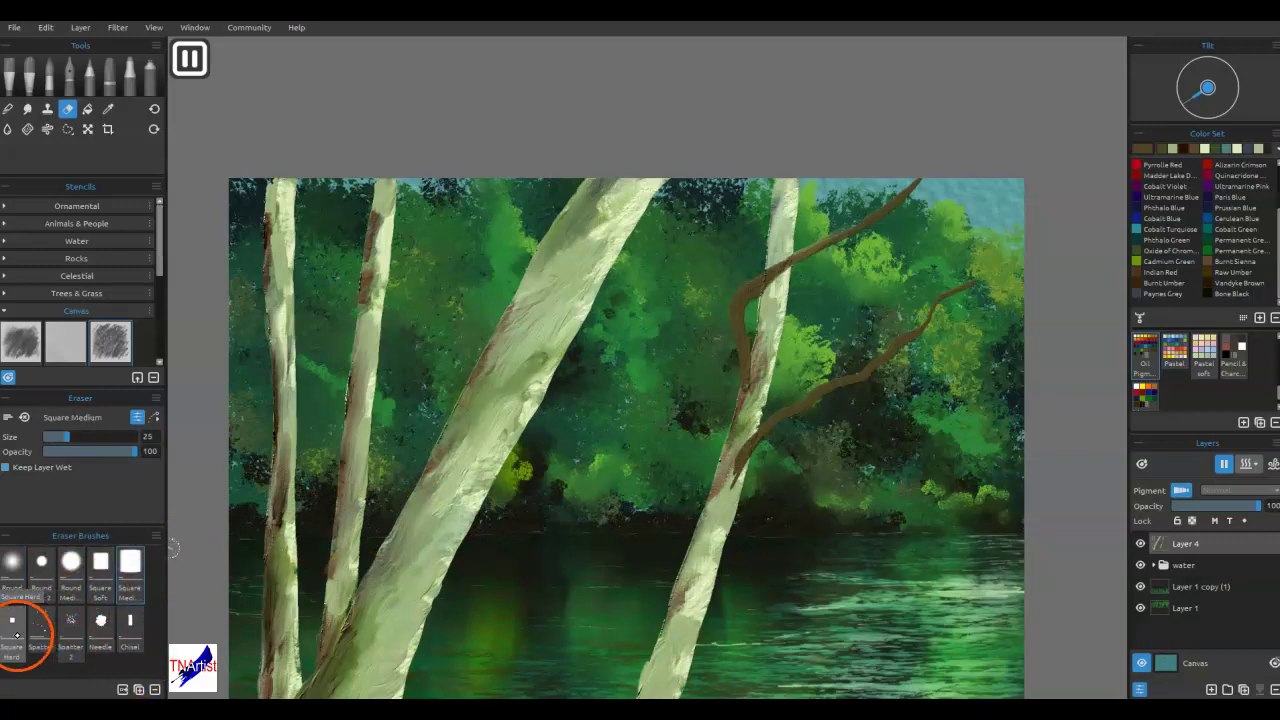
pyautogui.click(70, 565)
pyautogui.press('[')
pyautogui.press('[')
pyautogui.press('[')
pyautogui.press('[')
pyautogui.press('[')
pyautogui.press('[')
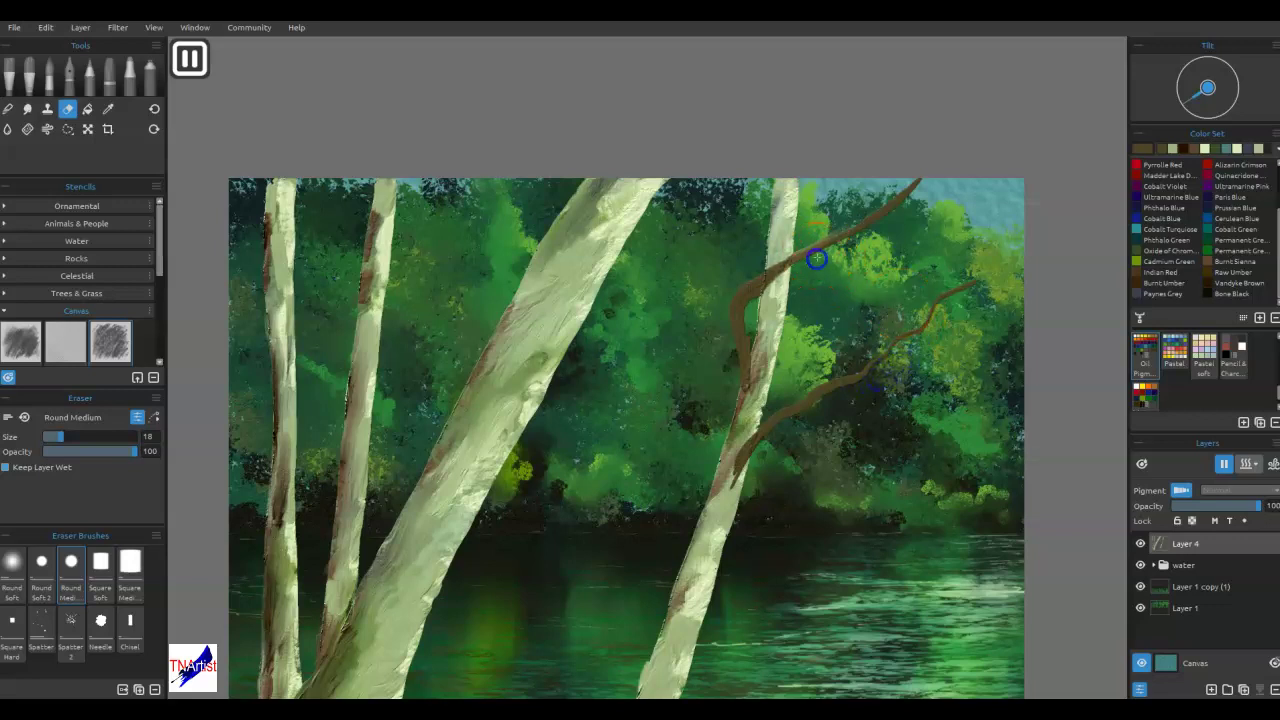
pyautogui.moveTo(921, 188); pyautogui.dragTo(937, 171)
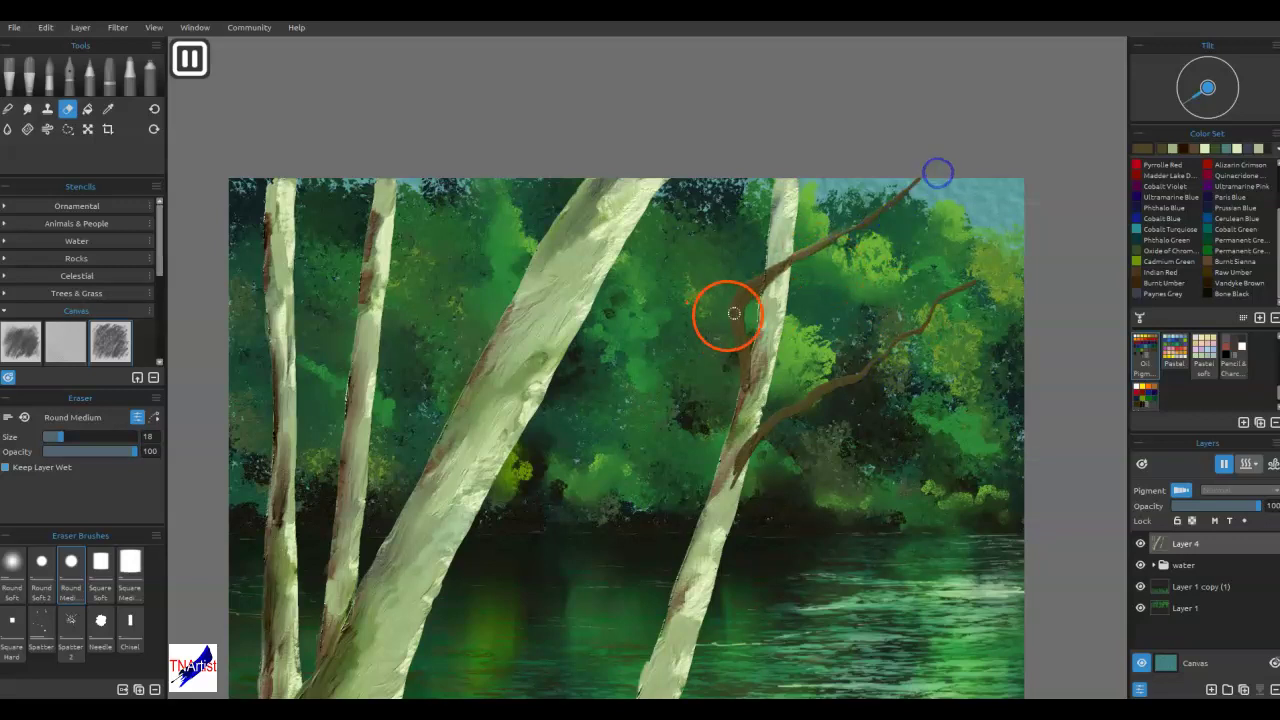
# - Slim the upper branch's bend with the eraser at size 10, and blend both branch bases into the trunk with Old Wood
pyautogui.press('[')
pyautogui.press('[')
pyautogui.press('[')
pyautogui.press('[')
pyautogui.press('[')
pyautogui.press('[')
pyautogui.press('[')
pyautogui.press('[')
pyautogui.click(755, 296)
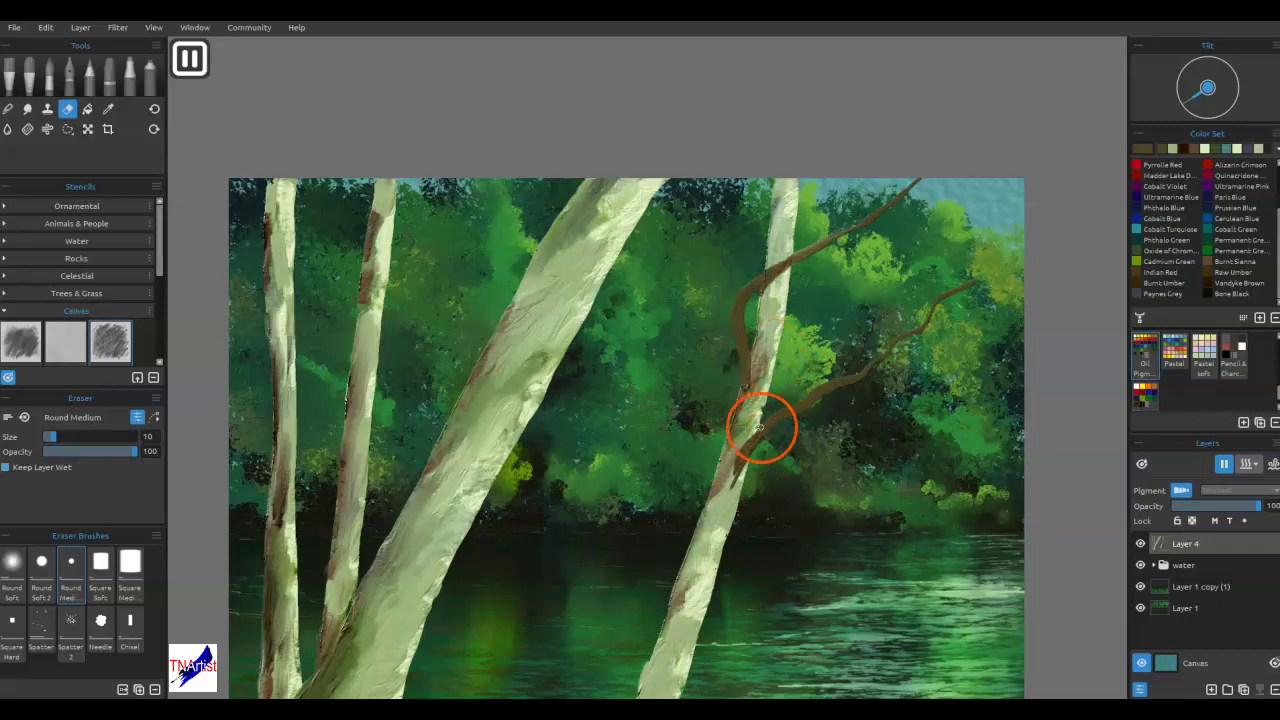
pyautogui.press('b')
pyautogui.moveTo(731, 476)
pyautogui.mouseDown()
pyautogui.moveTo(814, 386)
pyautogui.moveTo(746, 408)
pyautogui.mouseUp()
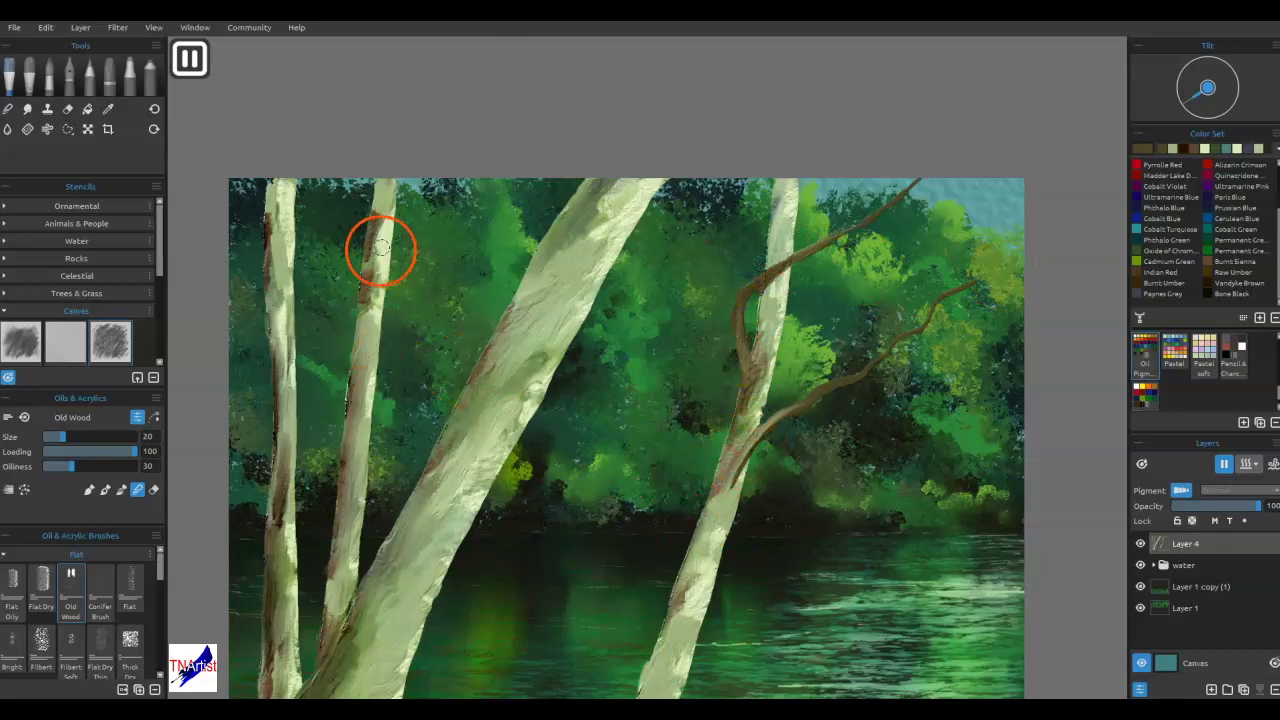
pyautogui.click(16, 311)
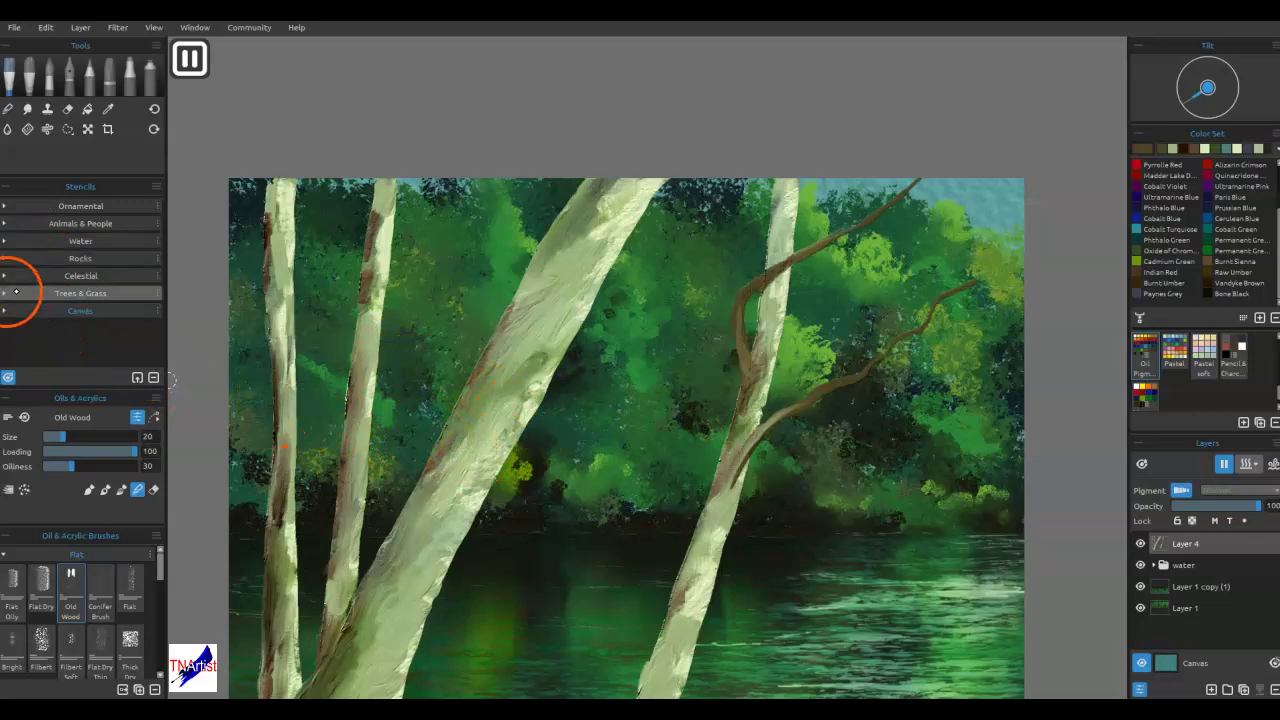
pyautogui.click(12, 292)
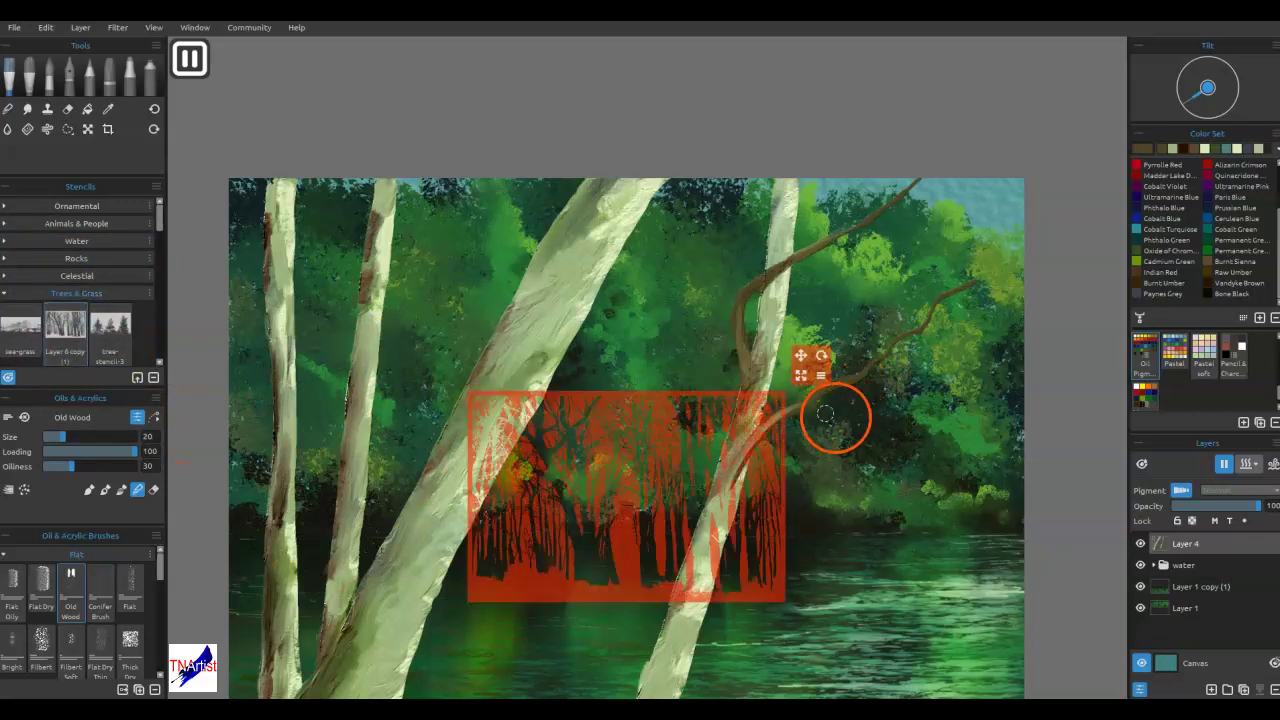
pyautogui.moveTo(821, 373); pyautogui.dragTo(999, 260)
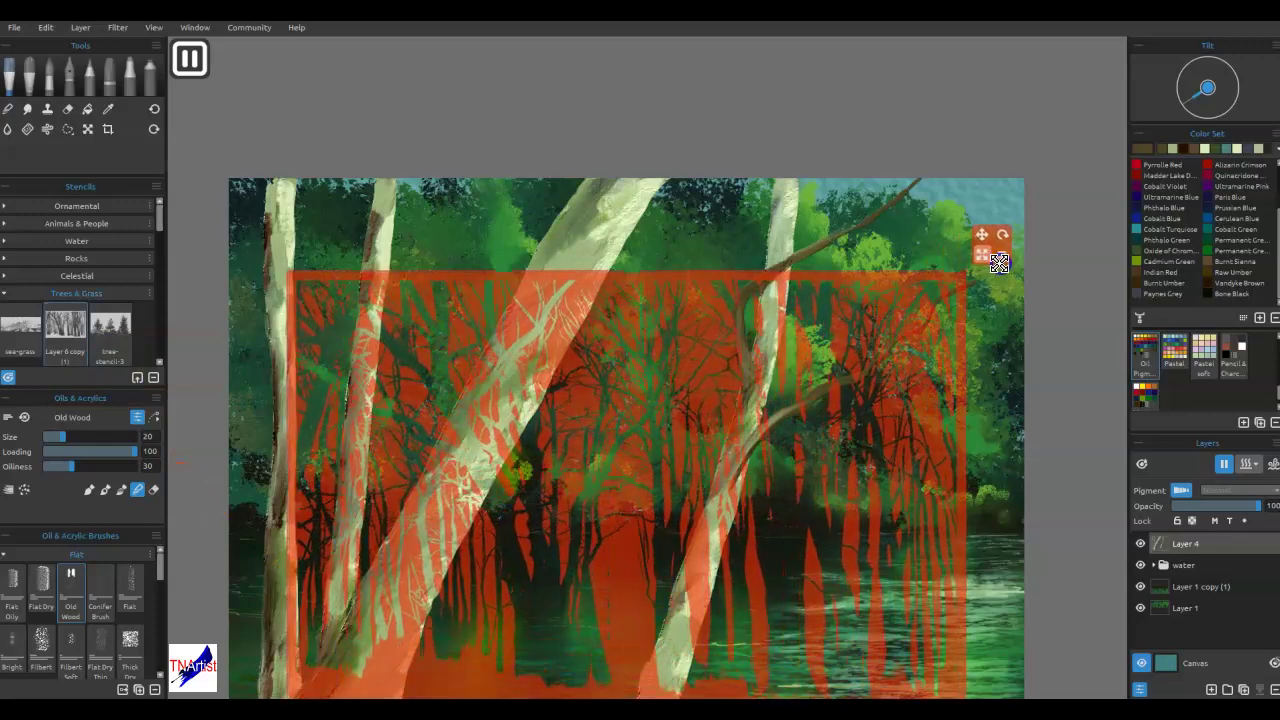
pyautogui.moveTo(709, 371); pyautogui.dragTo(751, 287)
pyautogui.moveTo(679, 511)
pyautogui.mouseDown()
pyautogui.moveTo(500, 374)
pyautogui.moveTo(489, 409)
pyautogui.moveTo(529, 389)
pyautogui.moveTo(509, 449)
pyautogui.mouseUp()
pyautogui.click(767, 278)
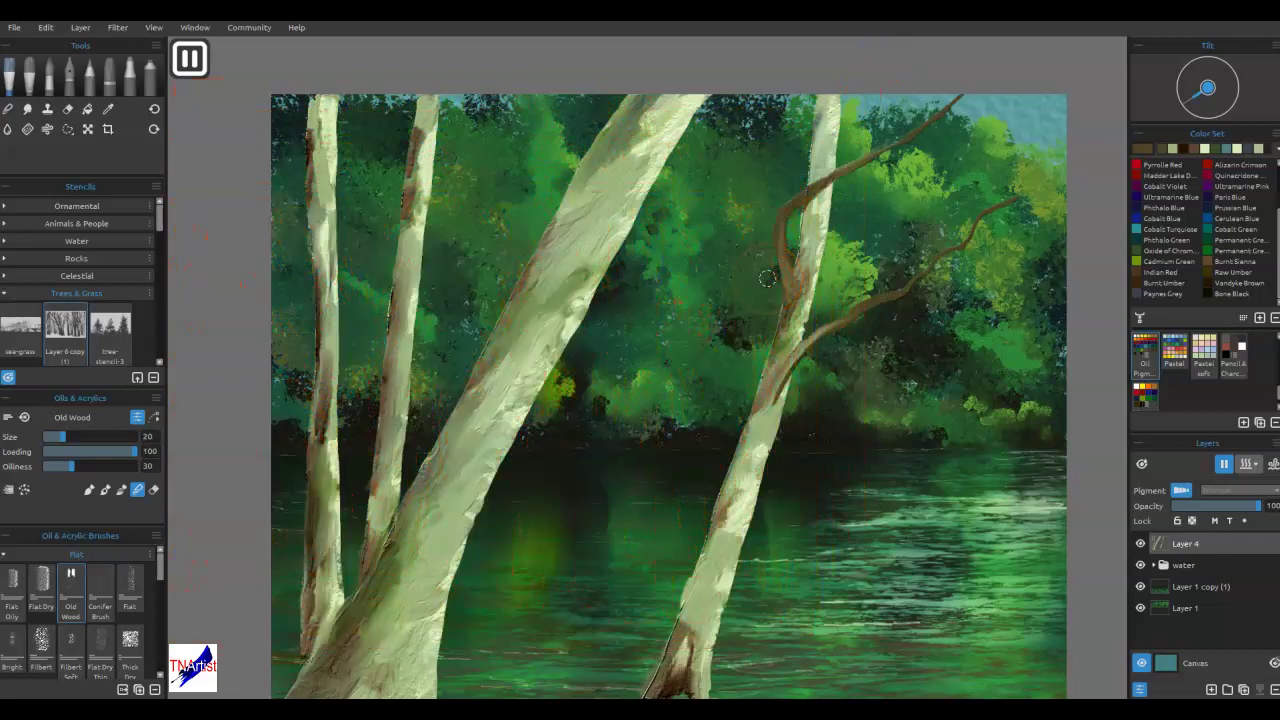
# - Place the Old limb 1 stencil from Trees & Grass, rotated clockwise, so its limb grows from the thick leaning trunk
pyautogui.scroll(-3, 155, 362)
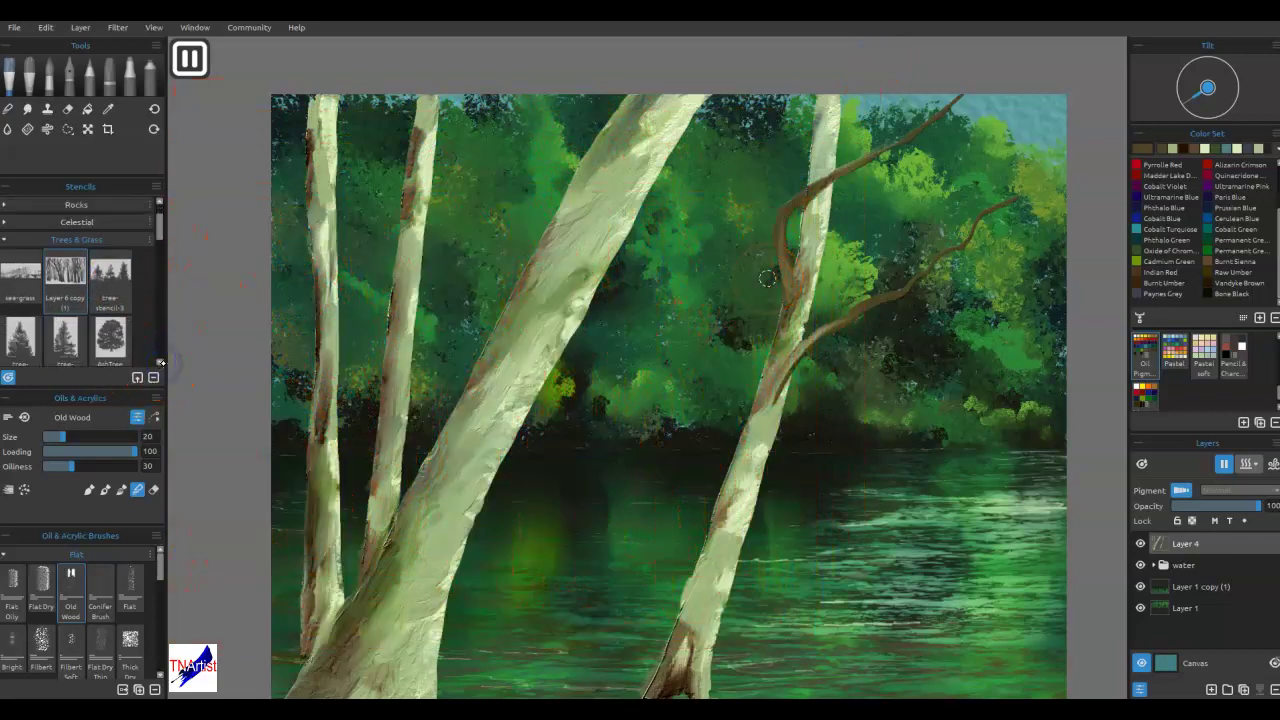
pyautogui.scroll(-5, 160, 362)
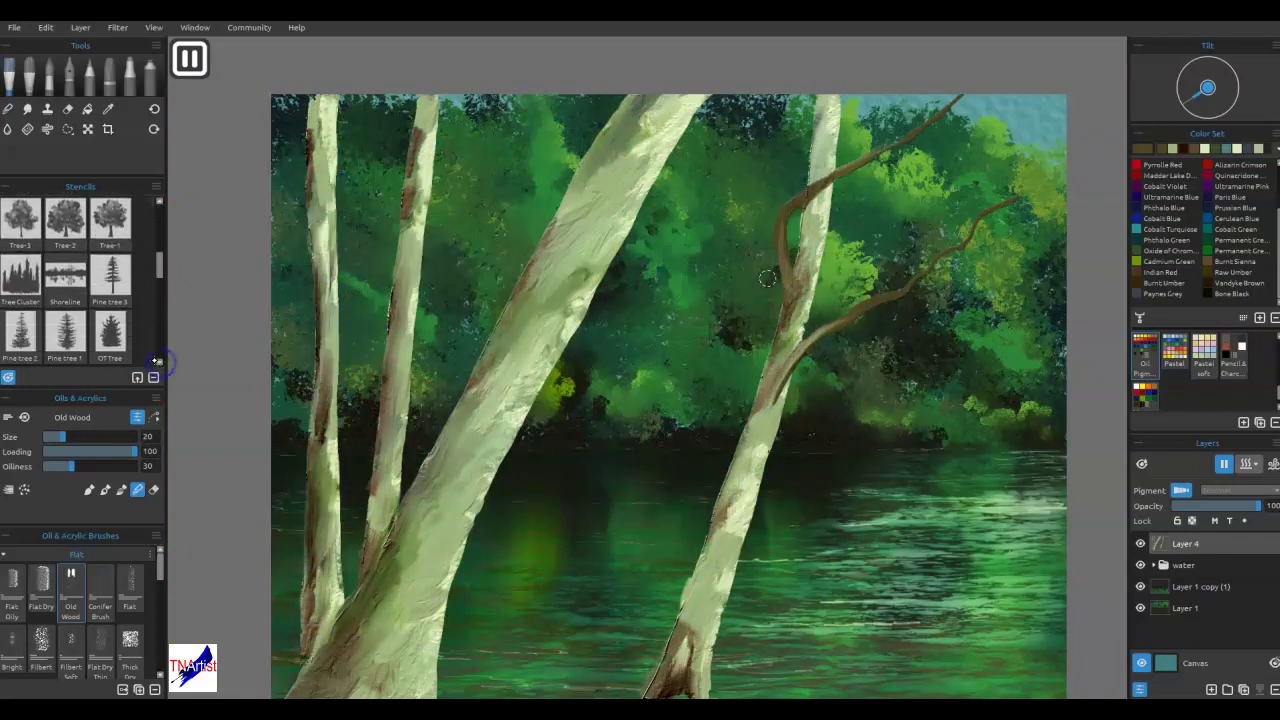
pyautogui.scroll(-2, 160, 365)
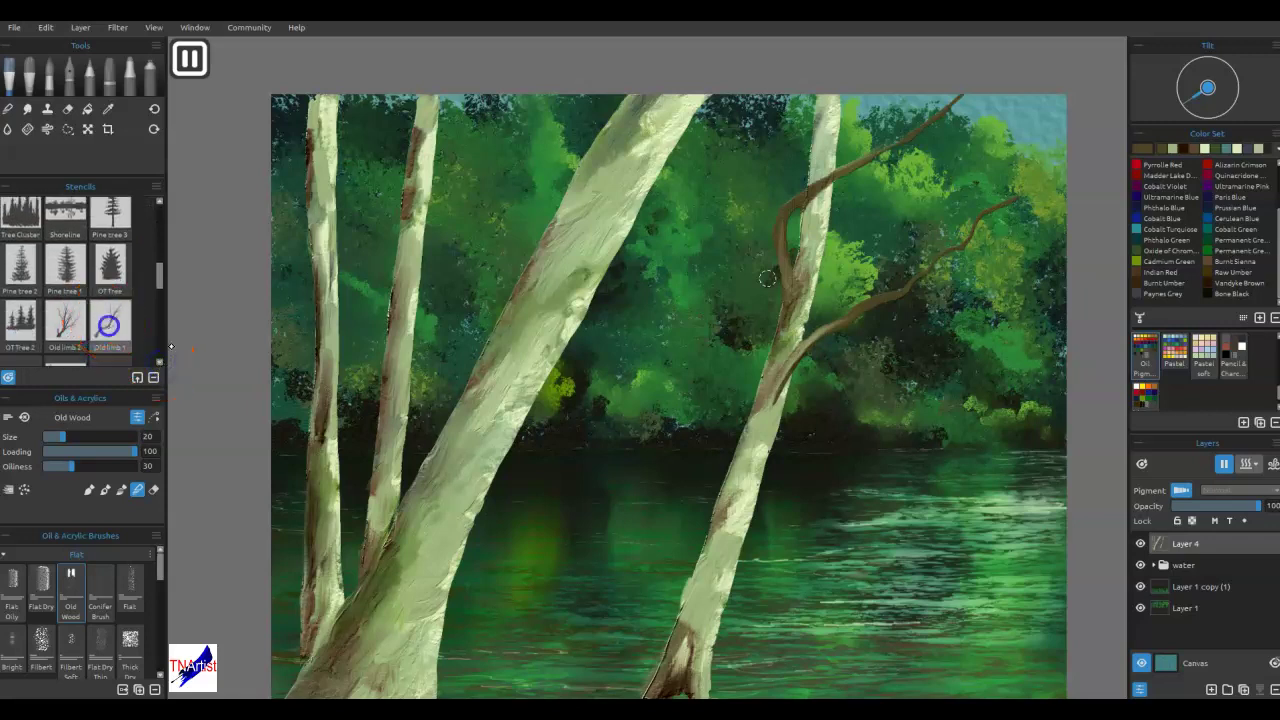
pyautogui.click(110, 322)
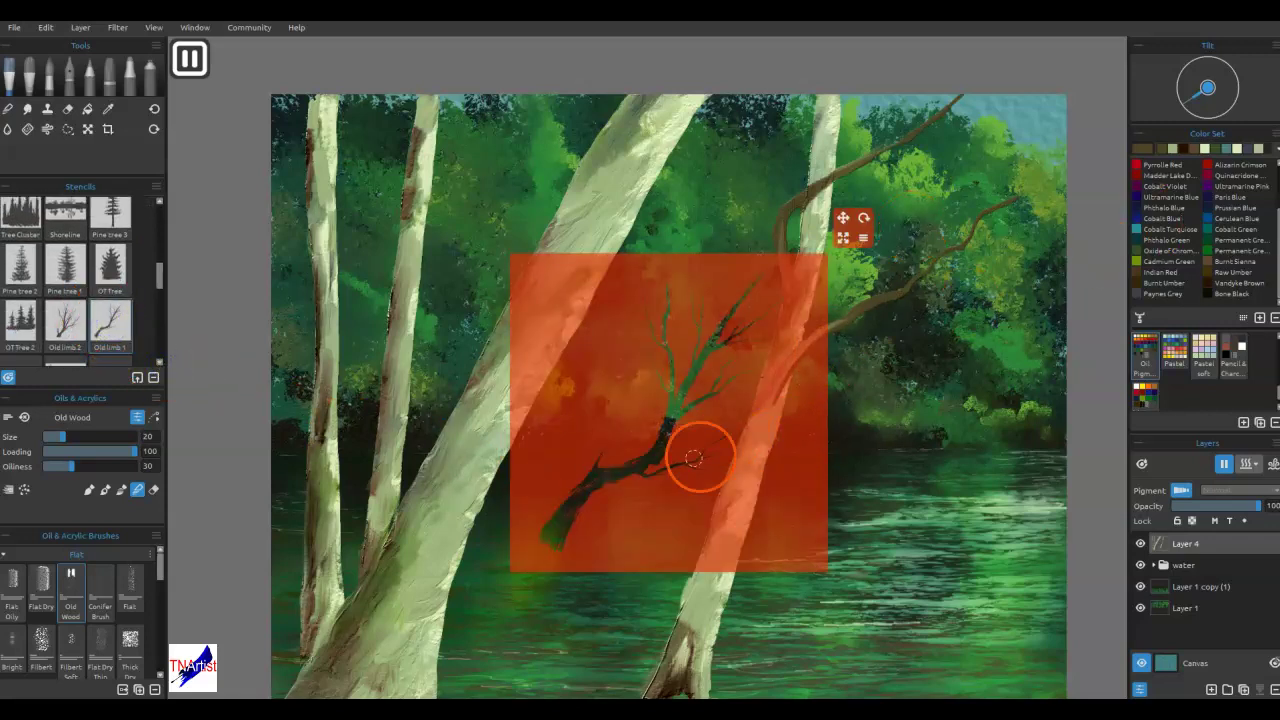
pyautogui.moveTo(694, 481); pyautogui.dragTo(739, 283)
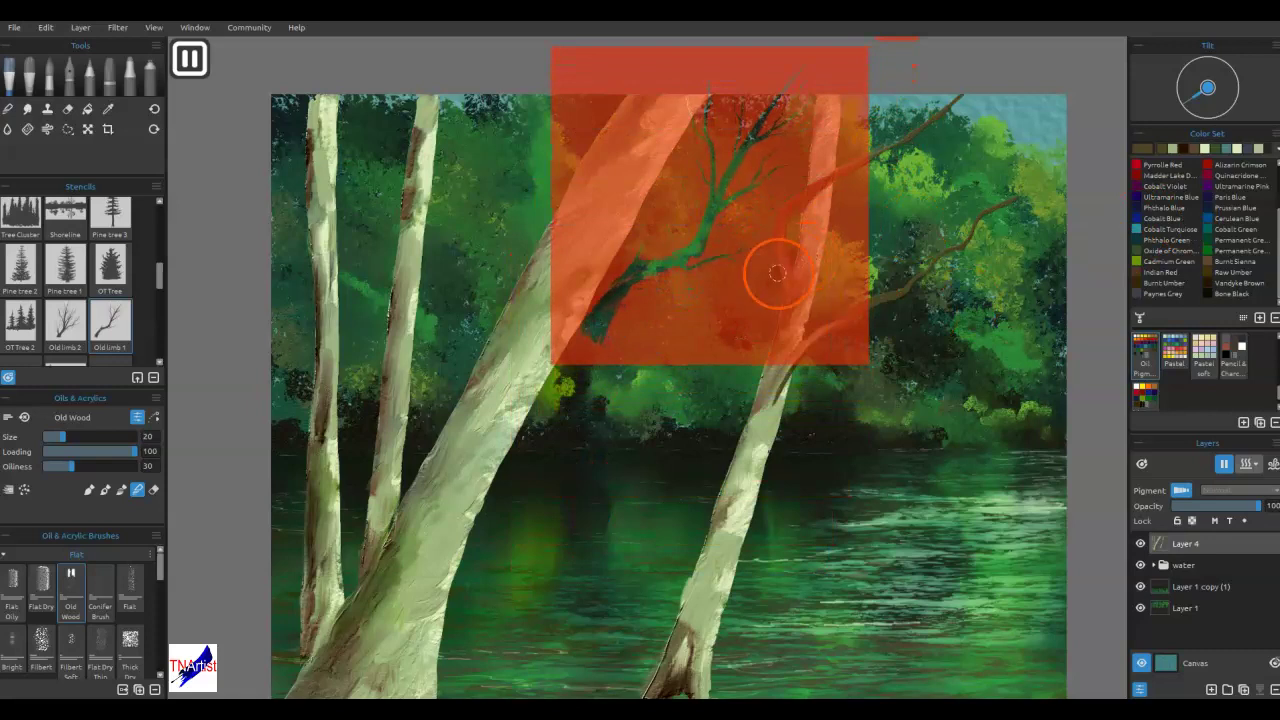
pyautogui.moveTo(904, 38); pyautogui.dragTo(933, 154)
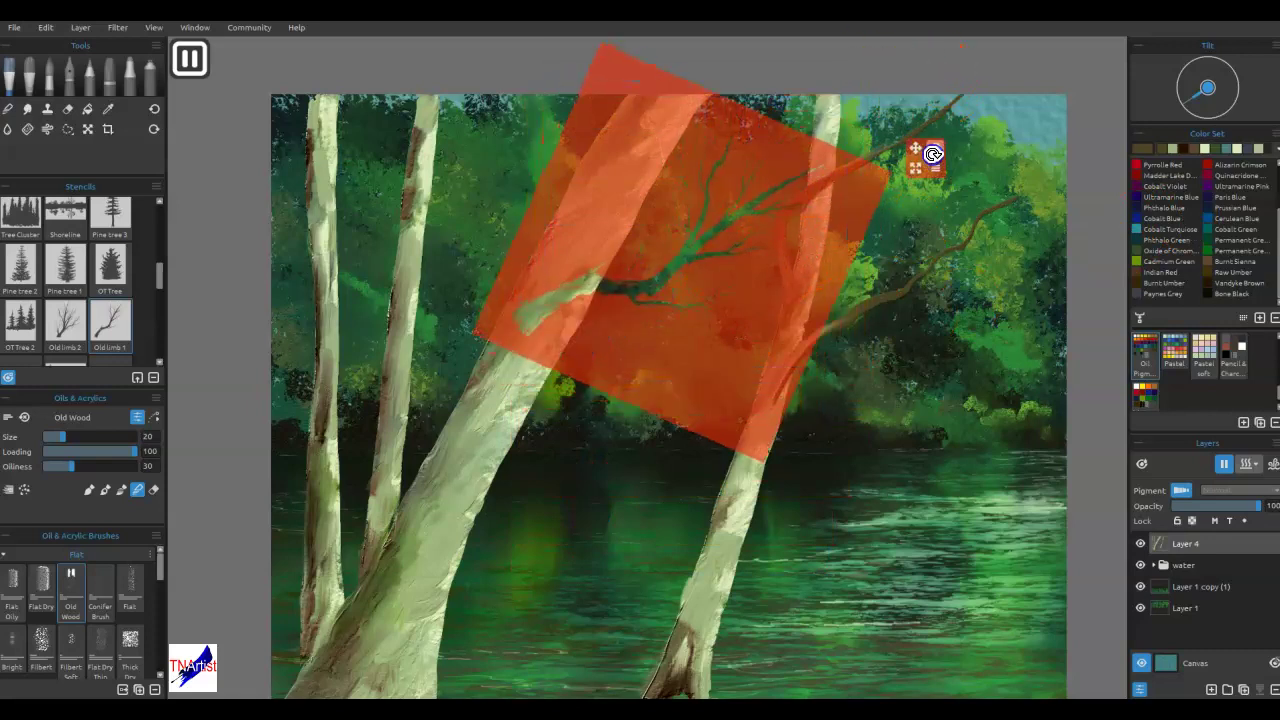
pyautogui.moveTo(716, 347); pyautogui.dragTo(764, 342)
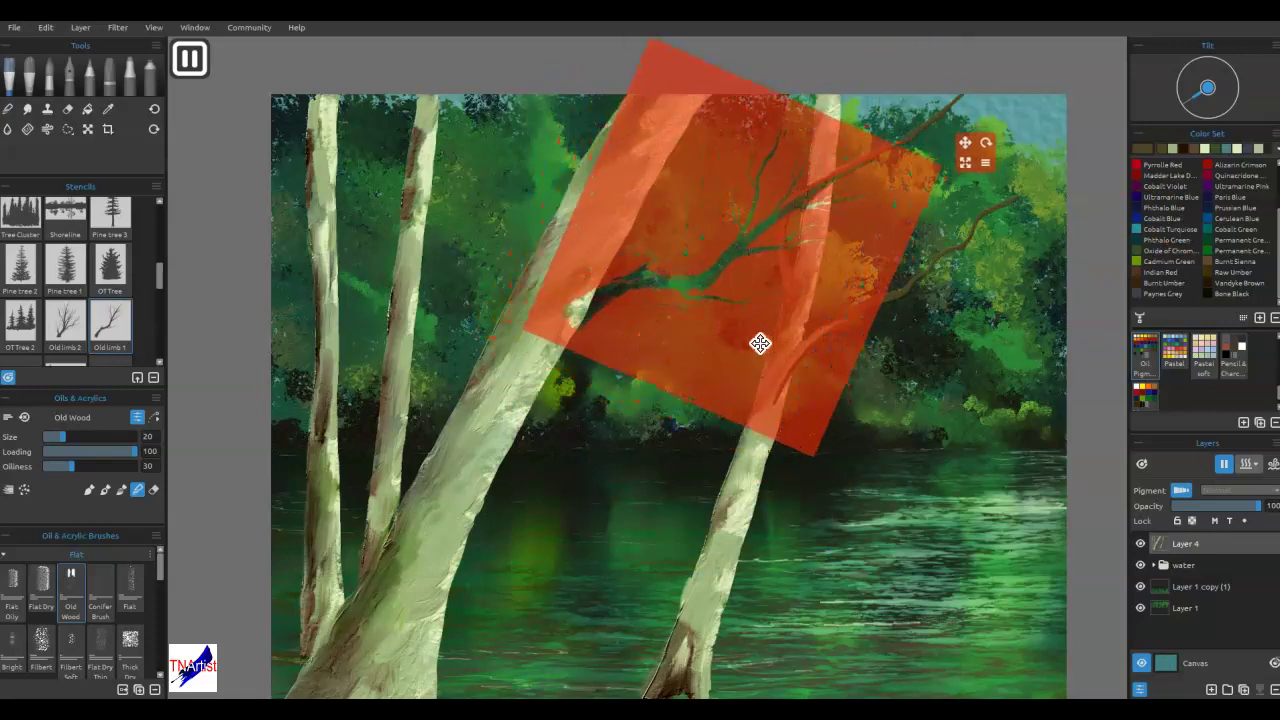
# - Pull the pale bark paint through the limb stencil with the Old Wood brush to form the limb and its twigs
pyautogui.moveTo(567, 321)
pyautogui.mouseDown()
pyautogui.moveTo(671, 272)
pyautogui.moveTo(665, 253)
pyautogui.moveTo(711, 273)
pyautogui.moveTo(640, 286)
pyautogui.moveTo(686, 296)
pyautogui.moveTo(645, 295)
pyautogui.moveTo(754, 301)
pyautogui.moveTo(732, 255)
pyautogui.moveTo(864, 158)
pyautogui.moveTo(869, 169)
pyautogui.moveTo(796, 244)
pyautogui.mouseUp()
pyautogui.moveTo(760, 200)
pyautogui.mouseDown()
pyautogui.moveTo(780, 130)
pyautogui.moveTo(752, 137)
pyautogui.moveTo(728, 266)
pyautogui.moveTo(675, 299)
pyautogui.moveTo(714, 291)
pyautogui.moveTo(779, 206)
pyautogui.mouseUp()
pyautogui.moveTo(734, 276); pyautogui.dragTo(821, 181)
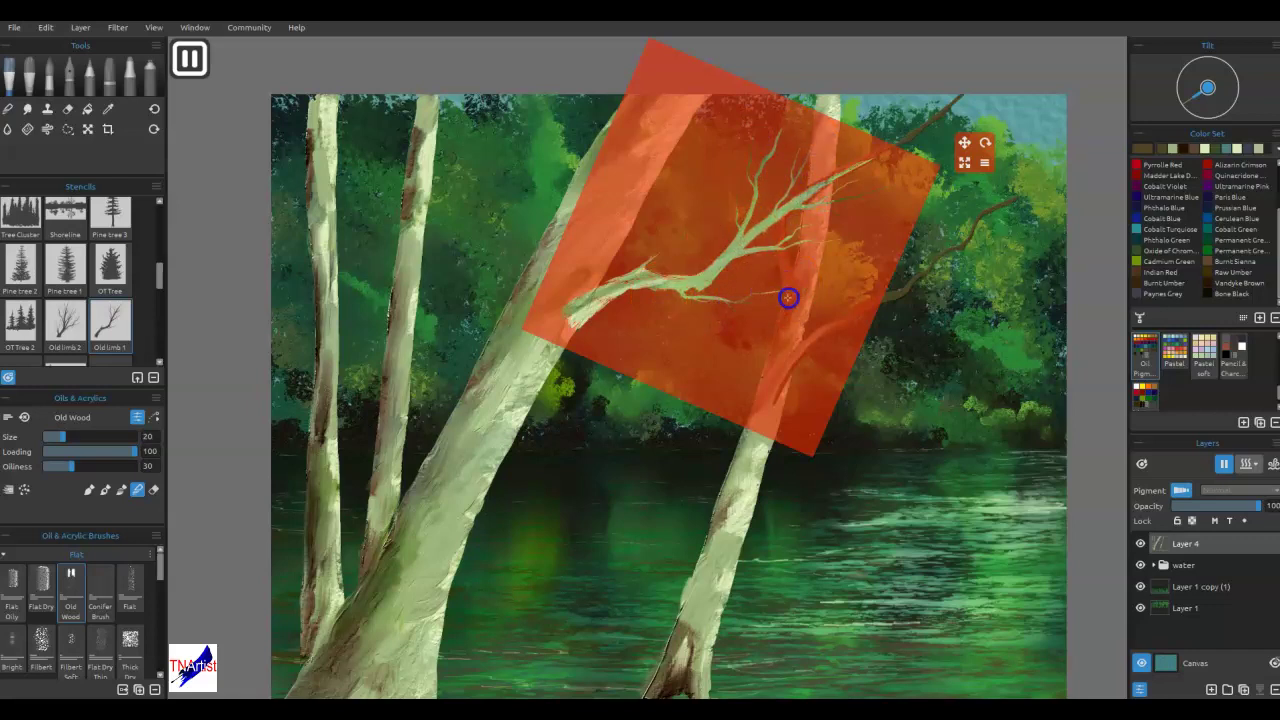
pyautogui.moveTo(780, 300); pyautogui.dragTo(782, 305)
pyautogui.moveTo(846, 196); pyautogui.dragTo(826, 191)
pyautogui.moveTo(612, 295)
pyautogui.mouseDown()
pyautogui.moveTo(557, 329)
pyautogui.moveTo(558, 346)
pyautogui.mouseUp()
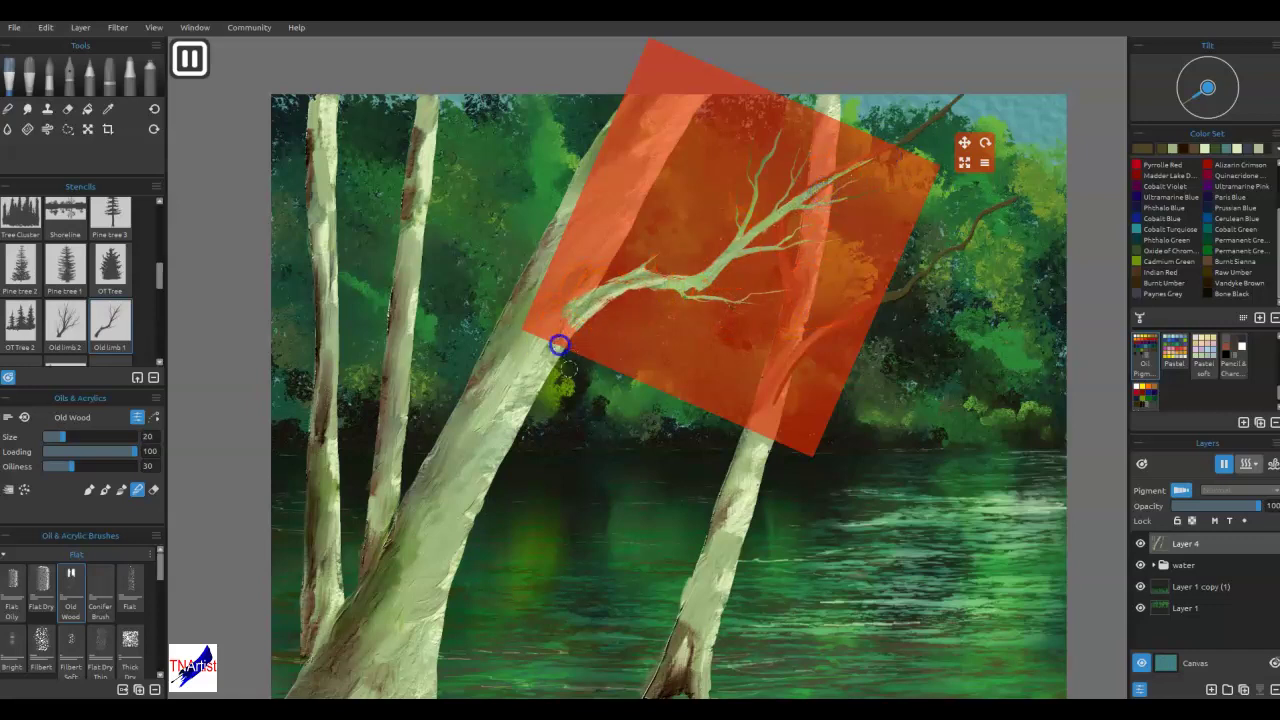
pyautogui.moveTo(752, 308)
pyautogui.mouseDown()
pyautogui.moveTo(723, 336)
pyautogui.moveTo(731, 321)
pyautogui.moveTo(746, 332)
pyautogui.mouseUp()
# - Shade the limb's underside and its thin twigs through the stencil with dark brown sampled from the right trunk's base
pyautogui.keyDown('alt'); pyautogui.click(669, 683); pyautogui.keyUp('alt')
pyautogui.keyDown('alt'); pyautogui.click(668, 685); pyautogui.keyUp('alt')
pyautogui.moveTo(657, 294)
pyautogui.mouseDown()
pyautogui.moveTo(577, 330)
pyautogui.moveTo(658, 298)
pyautogui.mouseUp()
pyautogui.moveTo(589, 320); pyautogui.dragTo(687, 288)
pyautogui.moveTo(679, 286)
pyautogui.mouseDown()
pyautogui.moveTo(703, 274)
pyautogui.moveTo(722, 296)
pyautogui.moveTo(764, 297)
pyautogui.mouseUp()
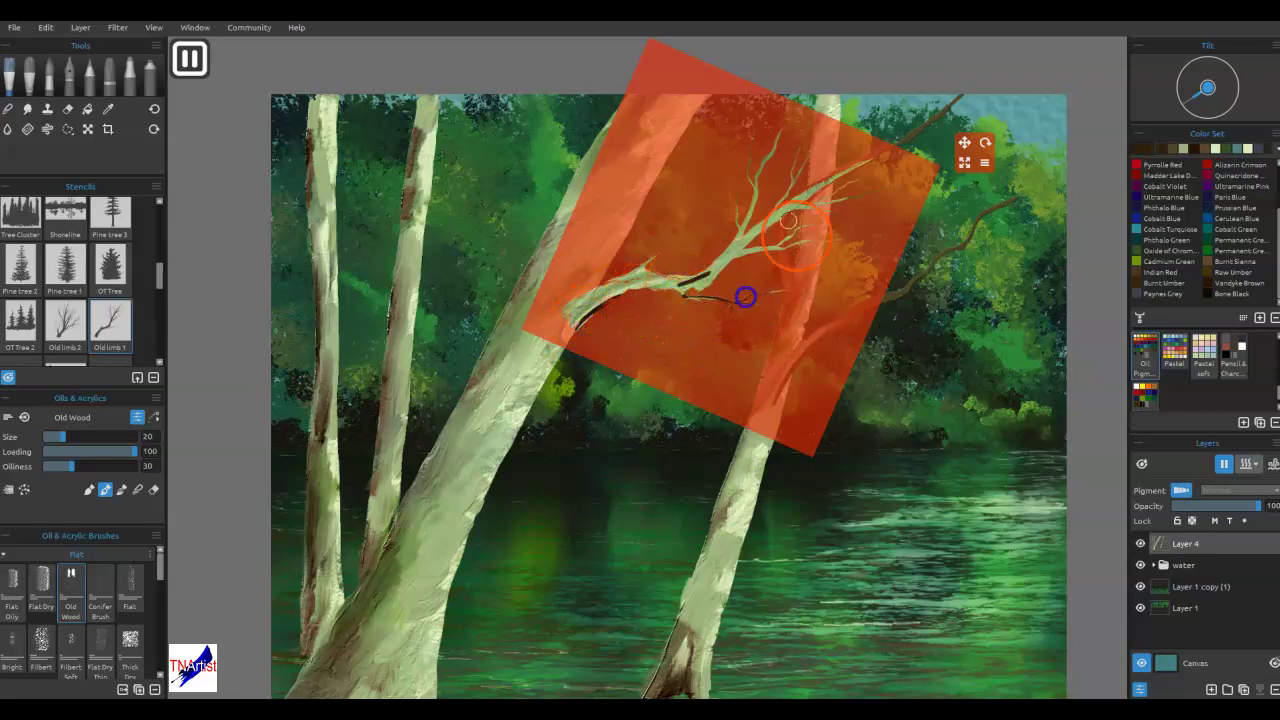
pyautogui.moveTo(755, 187); pyautogui.dragTo(776, 121)
pyautogui.moveTo(784, 203); pyautogui.dragTo(806, 164)
pyautogui.moveTo(820, 187); pyautogui.dragTo(872, 162)
pyautogui.moveTo(803, 209); pyautogui.dragTo(857, 176)
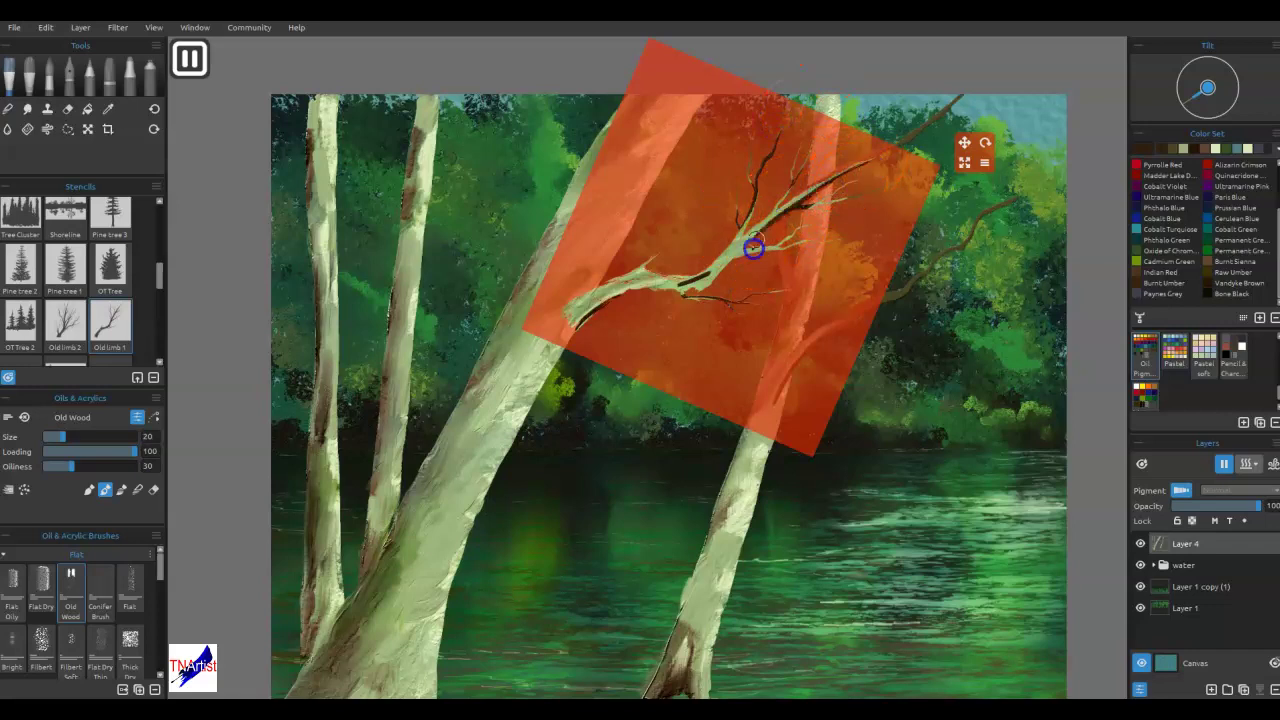
pyautogui.moveTo(793, 229)
pyautogui.mouseDown()
pyautogui.moveTo(837, 191)
pyautogui.moveTo(886, 189)
pyautogui.mouseUp()
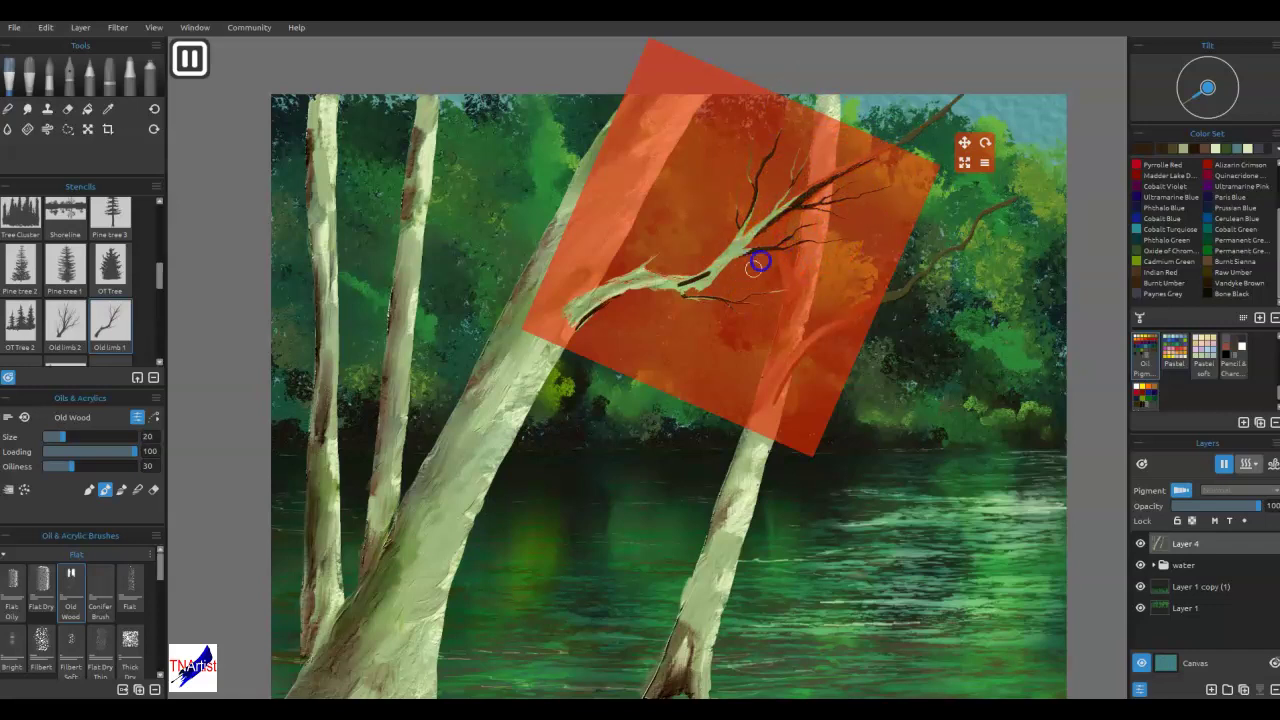
# - Blend the dark shading into the pale limb with Old Wood, and shift the limb stencil over to the right trunk
pyautogui.press('n')
pyautogui.moveTo(724, 255)
pyautogui.mouseDown()
pyautogui.moveTo(791, 208)
pyautogui.moveTo(683, 286)
pyautogui.moveTo(716, 266)
pyautogui.moveTo(692, 282)
pyautogui.moveTo(748, 204)
pyautogui.mouseUp()
pyautogui.moveTo(782, 113)
pyautogui.mouseDown()
pyautogui.moveTo(751, 170)
pyautogui.moveTo(753, 120)
pyautogui.moveTo(792, 175)
pyautogui.moveTo(782, 197)
pyautogui.moveTo(800, 173)
pyautogui.moveTo(807, 195)
pyautogui.moveTo(794, 208)
pyautogui.moveTo(888, 156)
pyautogui.moveTo(819, 204)
pyautogui.moveTo(848, 183)
pyautogui.mouseUp()
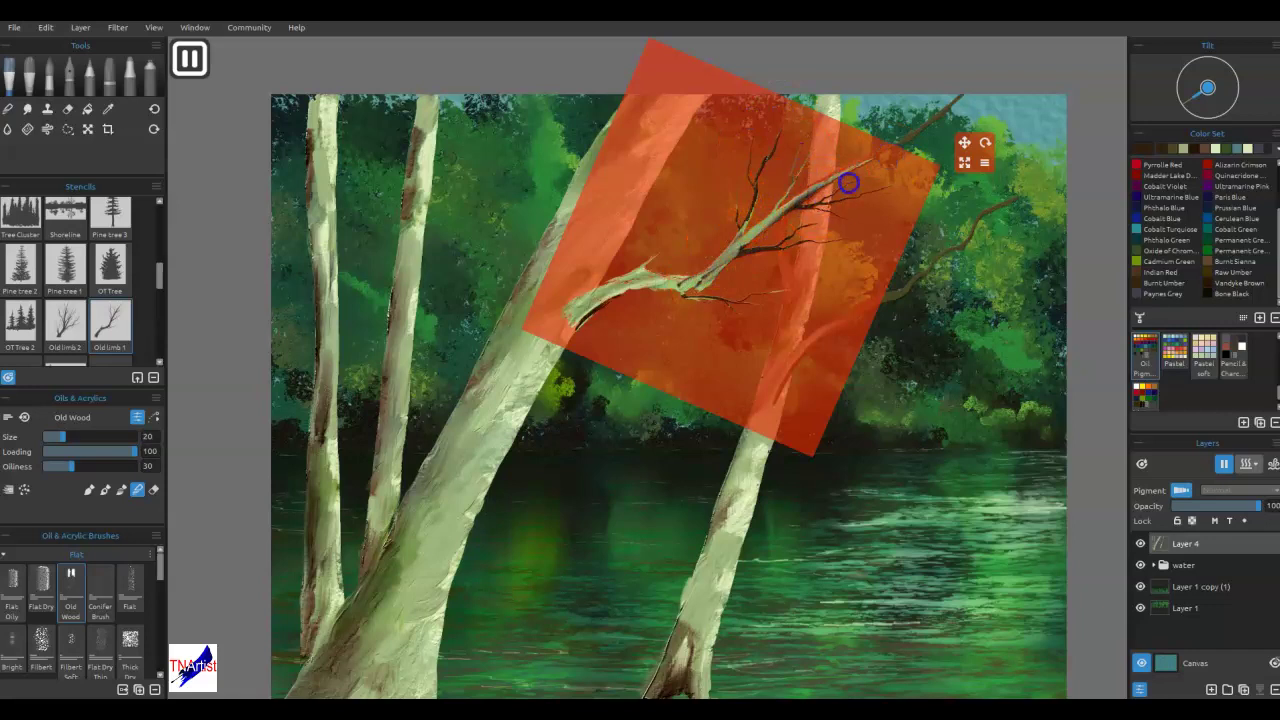
pyautogui.moveTo(711, 306); pyautogui.dragTo(806, 288)
pyautogui.moveTo(684, 288); pyautogui.dragTo(658, 287)
pyautogui.moveTo(686, 287); pyautogui.dragTo(650, 288)
pyautogui.moveTo(643, 341); pyautogui.dragTo(777, 365)
pyautogui.moveTo(792, 363)
pyautogui.mouseDown()
pyautogui.moveTo(975, 417)
pyautogui.moveTo(694, 420)
pyautogui.moveTo(752, 345)
pyautogui.mouseUp()
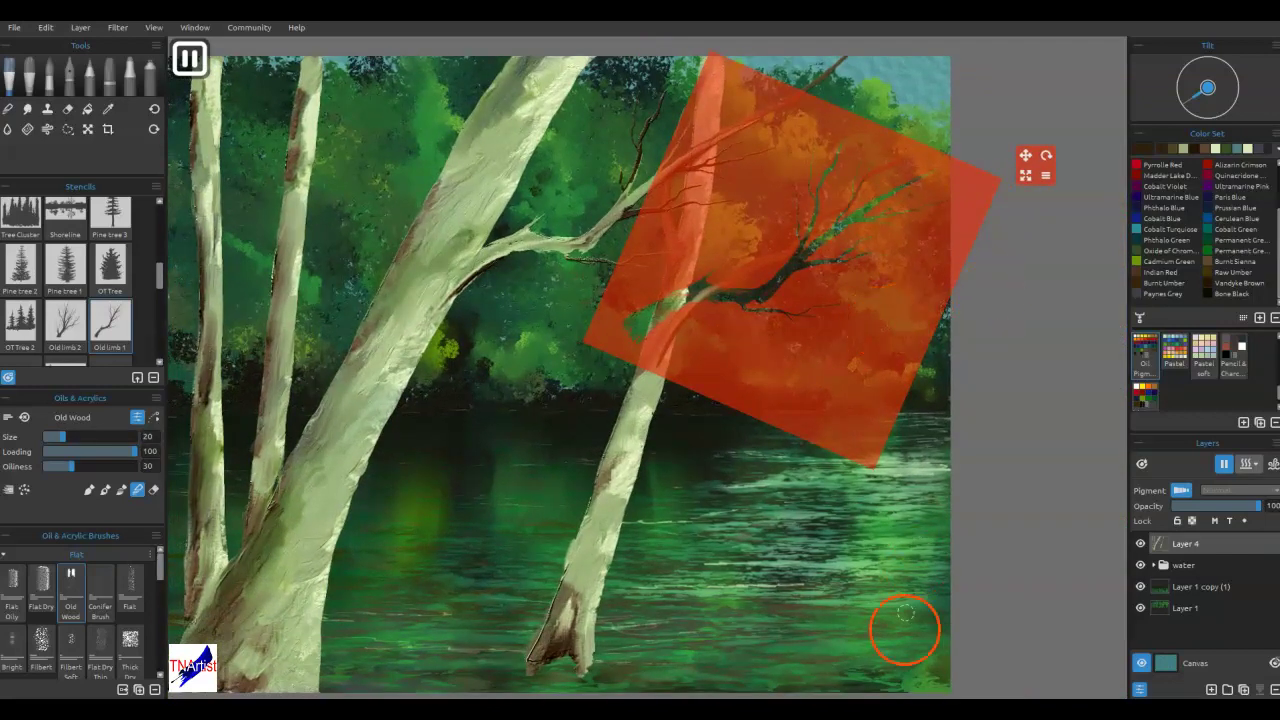
# - Work the dark brown bark at the foot of the right trunk with the Old Wood brush
pyautogui.moveTo(543, 606); pyautogui.dragTo(553, 651)
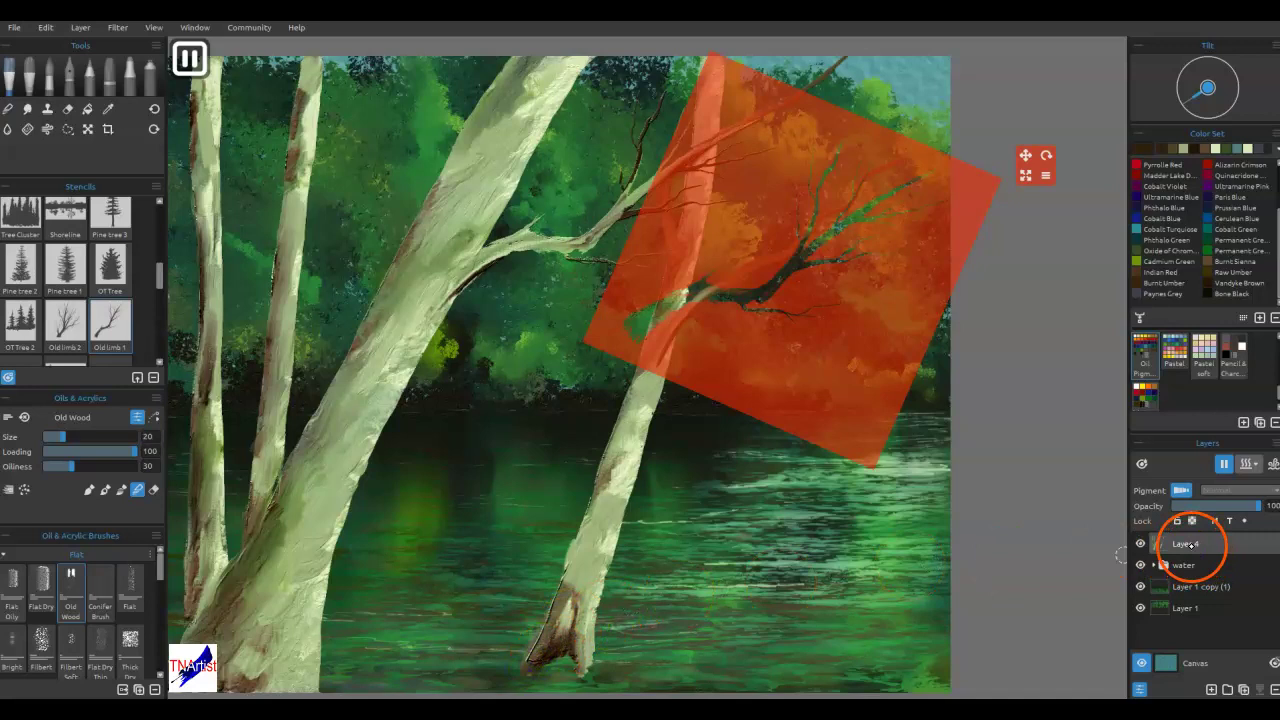
pyautogui.moveTo(651, 620); pyautogui.dragTo(704, 505)
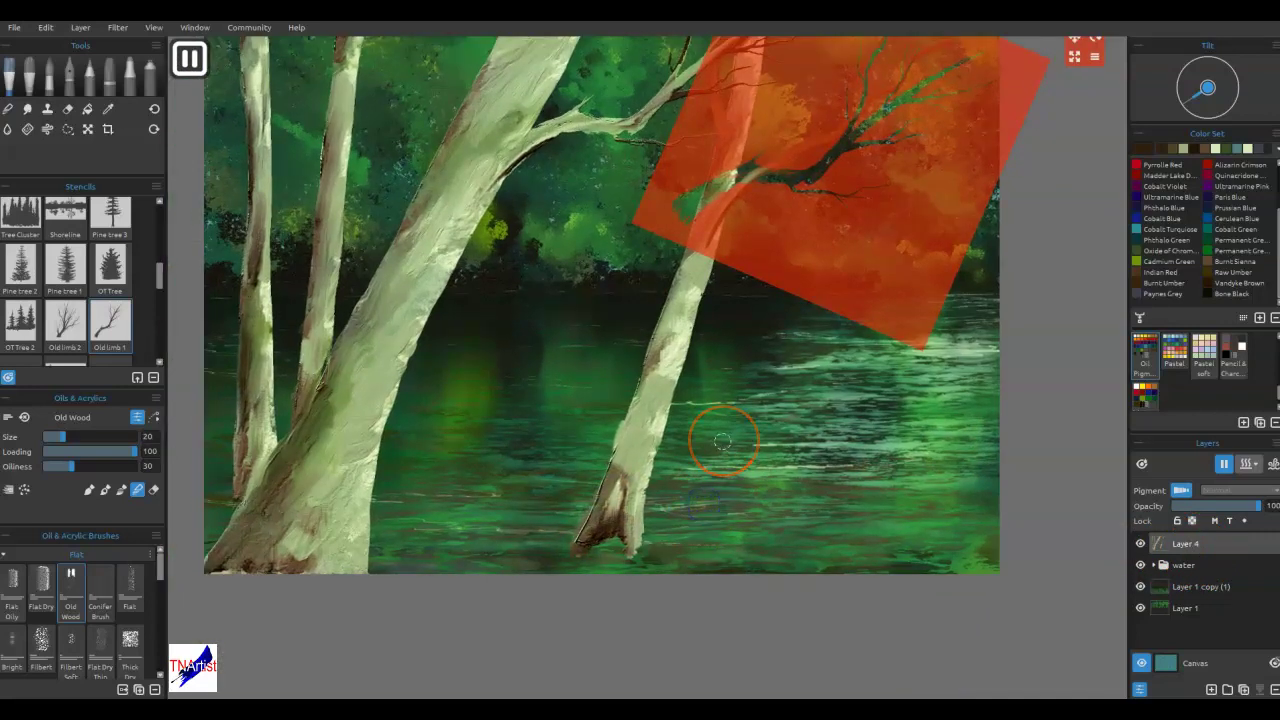
pyautogui.scroll(5, 600, 548)
pyautogui.moveTo(606, 545)
pyautogui.mouseDown()
pyautogui.moveTo(600, 514)
pyautogui.moveTo(616, 489)
pyautogui.mouseUp()
# - Soften the right trunk's foot and fill the notch between its roots with the Soft 2 blender at size 16
pyautogui.click(11, 108)
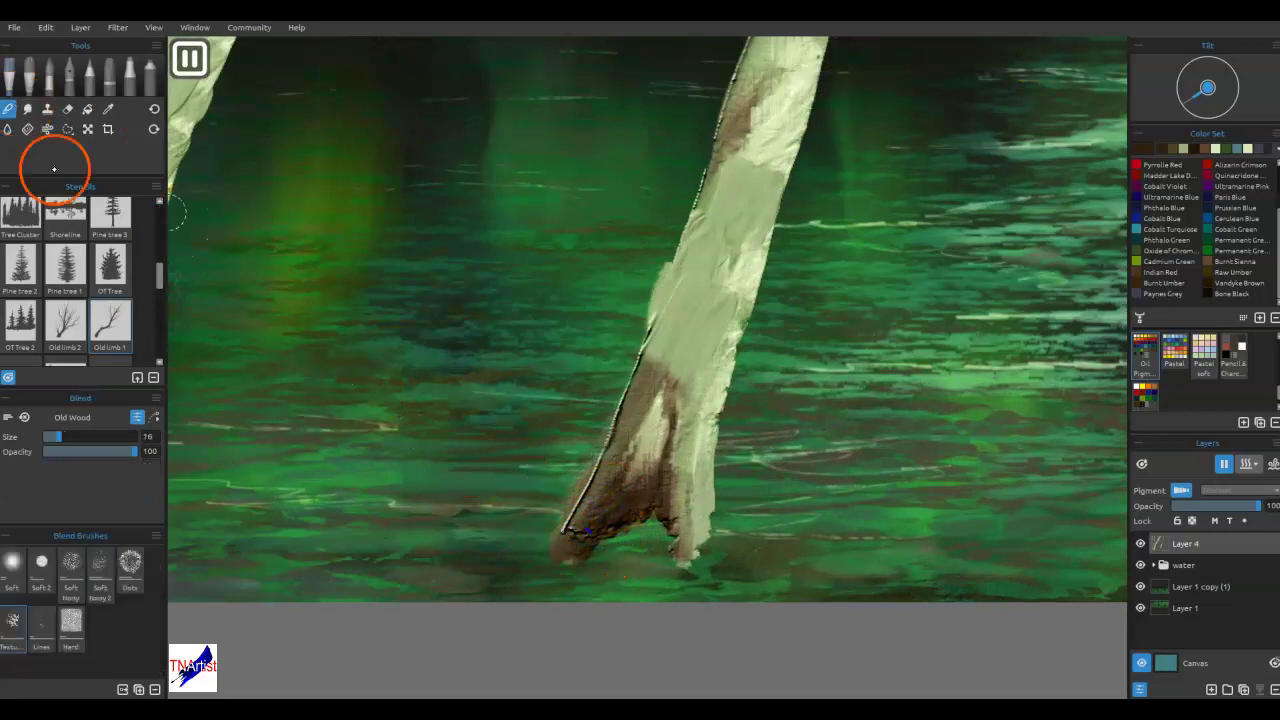
pyautogui.click(20, 568)
pyautogui.click(41, 565)
pyautogui.moveTo(664, 504)
pyautogui.mouseDown()
pyautogui.moveTo(651, 523)
pyautogui.moveTo(600, 537)
pyautogui.mouseUp()
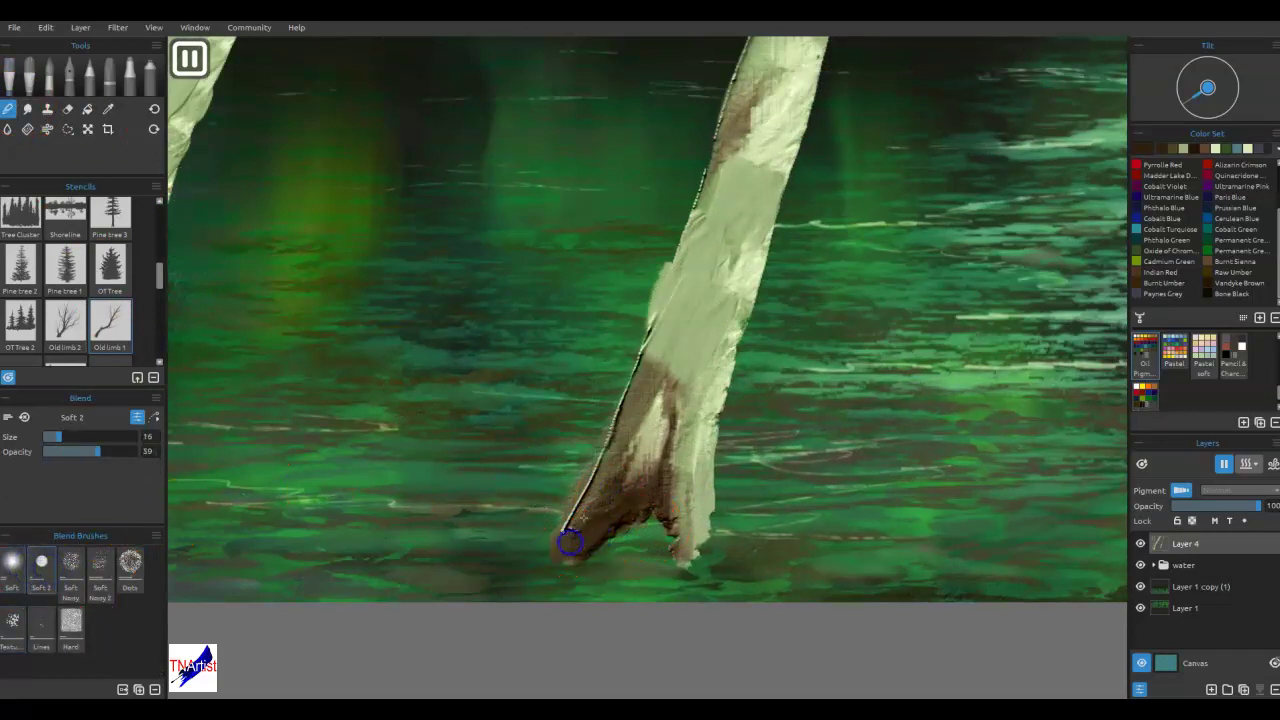
pyautogui.moveTo(606, 471); pyautogui.dragTo(565, 532)
pyautogui.moveTo(622, 424)
pyautogui.mouseDown()
pyautogui.moveTo(655, 344)
pyautogui.moveTo(597, 555)
pyautogui.moveTo(575, 557)
pyautogui.moveTo(591, 510)
pyautogui.moveTo(523, 579)
pyautogui.moveTo(618, 546)
pyautogui.moveTo(661, 552)
pyautogui.moveTo(666, 529)
pyautogui.moveTo(674, 543)
pyautogui.moveTo(674, 485)
pyautogui.mouseUp()
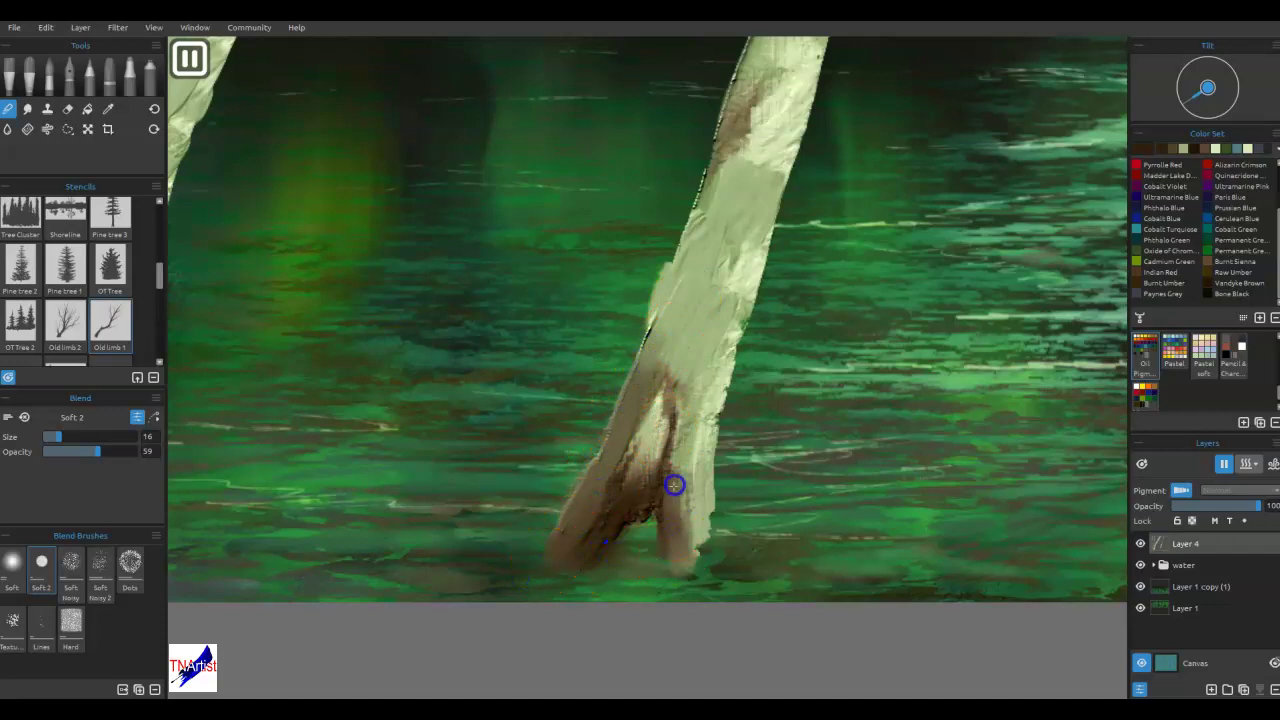
pyautogui.moveTo(622, 530)
pyautogui.mouseDown()
pyautogui.moveTo(703, 451)
pyautogui.moveTo(720, 531)
pyautogui.moveTo(712, 517)
pyautogui.moveTo(766, 451)
pyautogui.moveTo(806, 429)
pyautogui.moveTo(796, 444)
pyautogui.mouseUp()
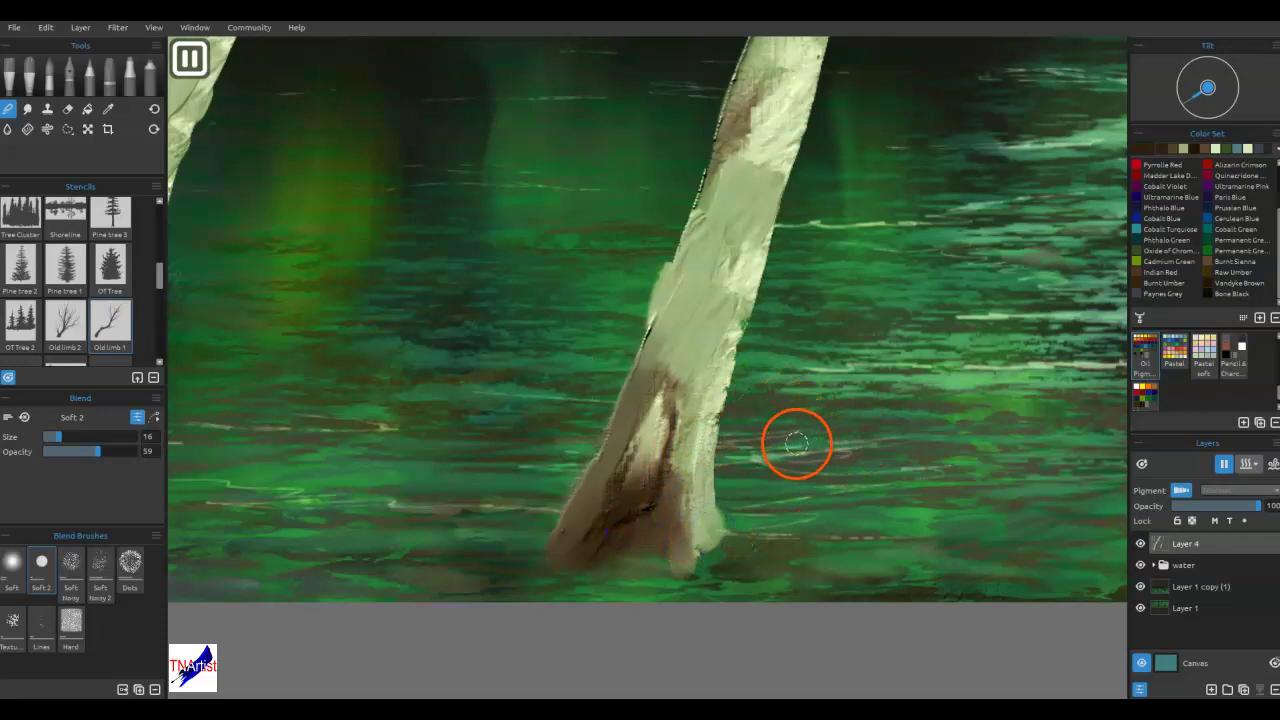
# - Draw light green ripples on both sides of the right trunk's foot with the 2B pencil at size 16, using sampled water color
pyautogui.click(88, 70)
pyautogui.moveTo(719, 444)
pyautogui.mouseDown()
pyautogui.moveTo(721, 493)
pyautogui.moveTo(730, 526)
pyautogui.moveTo(878, 223)
pyautogui.moveTo(726, 523)
pyautogui.mouseUp()
pyautogui.keyDown('alt'); pyautogui.click(875, 222); pyautogui.keyUp('alt')
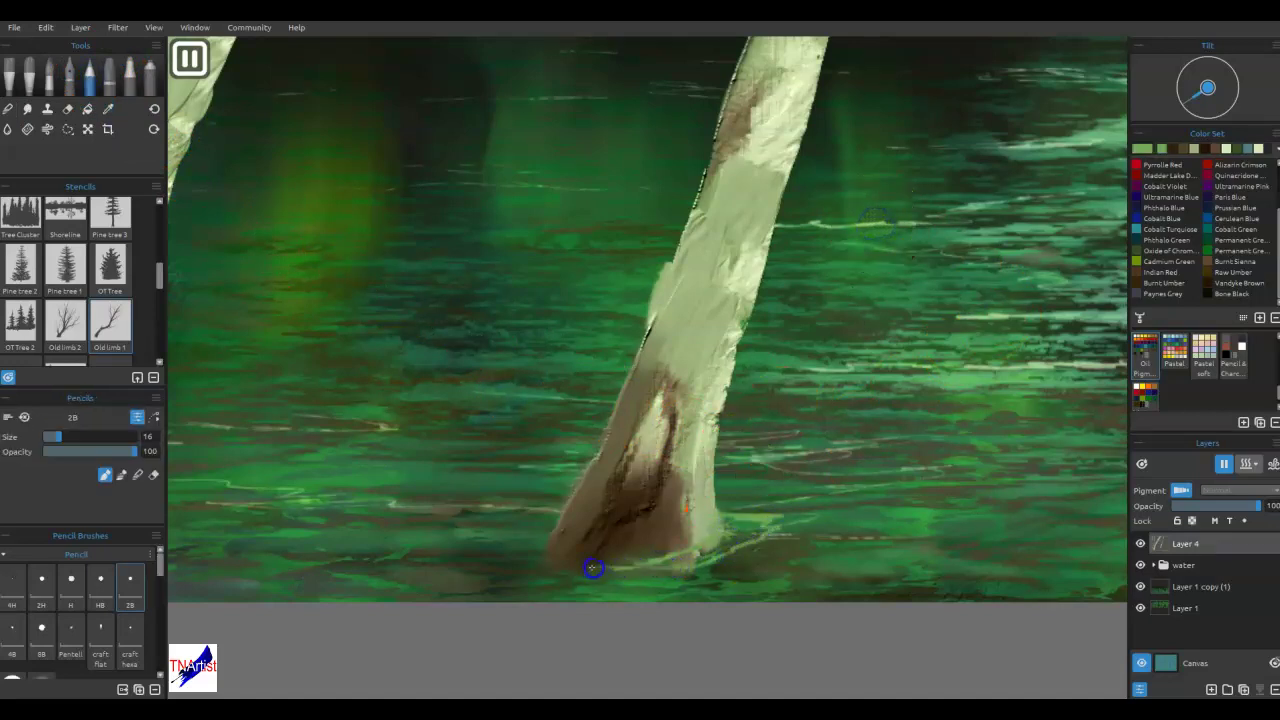
pyautogui.moveTo(547, 531); pyautogui.dragTo(394, 540)
pyautogui.moveTo(553, 557); pyautogui.dragTo(625, 559)
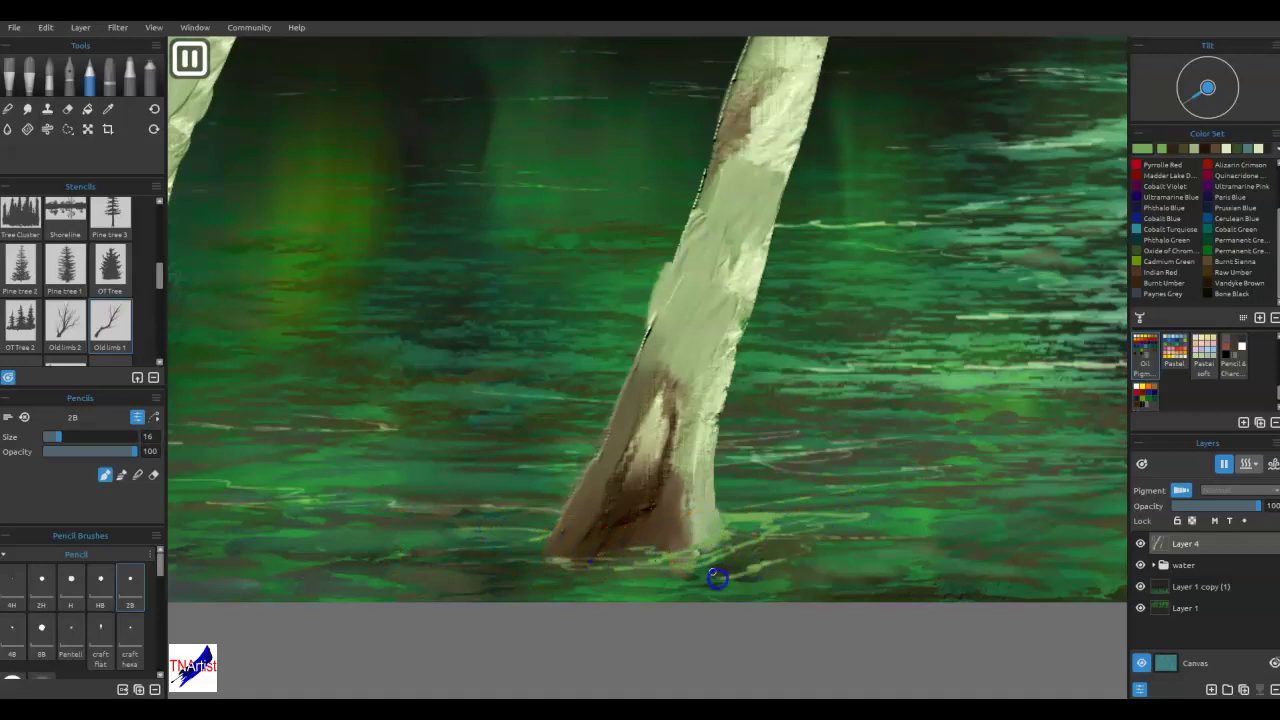
pyautogui.moveTo(804, 563)
pyautogui.mouseDown()
pyautogui.moveTo(860, 518)
pyautogui.moveTo(993, 518)
pyautogui.mouseUp()
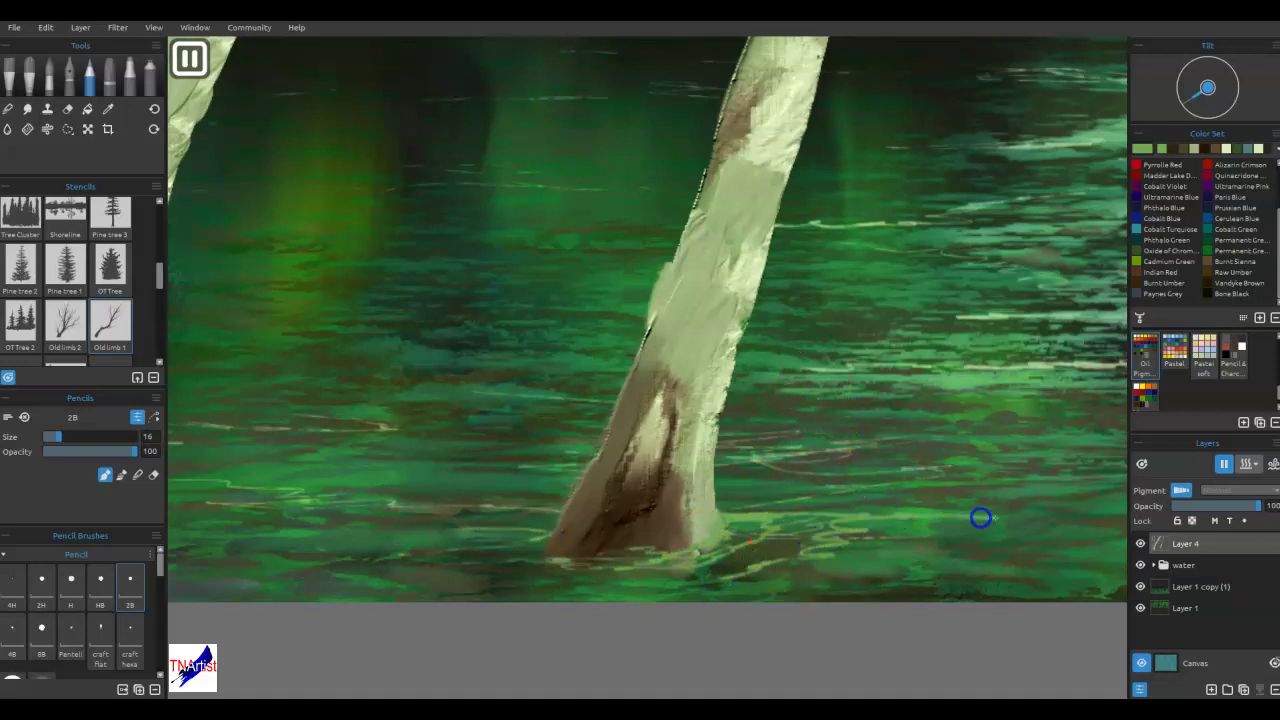
pyautogui.moveTo(809, 524)
pyautogui.mouseDown()
pyautogui.moveTo(877, 503)
pyautogui.moveTo(554, 514)
pyautogui.moveTo(521, 550)
pyautogui.moveTo(417, 551)
pyautogui.moveTo(494, 543)
pyautogui.moveTo(482, 528)
pyautogui.moveTo(401, 523)
pyautogui.mouseUp()
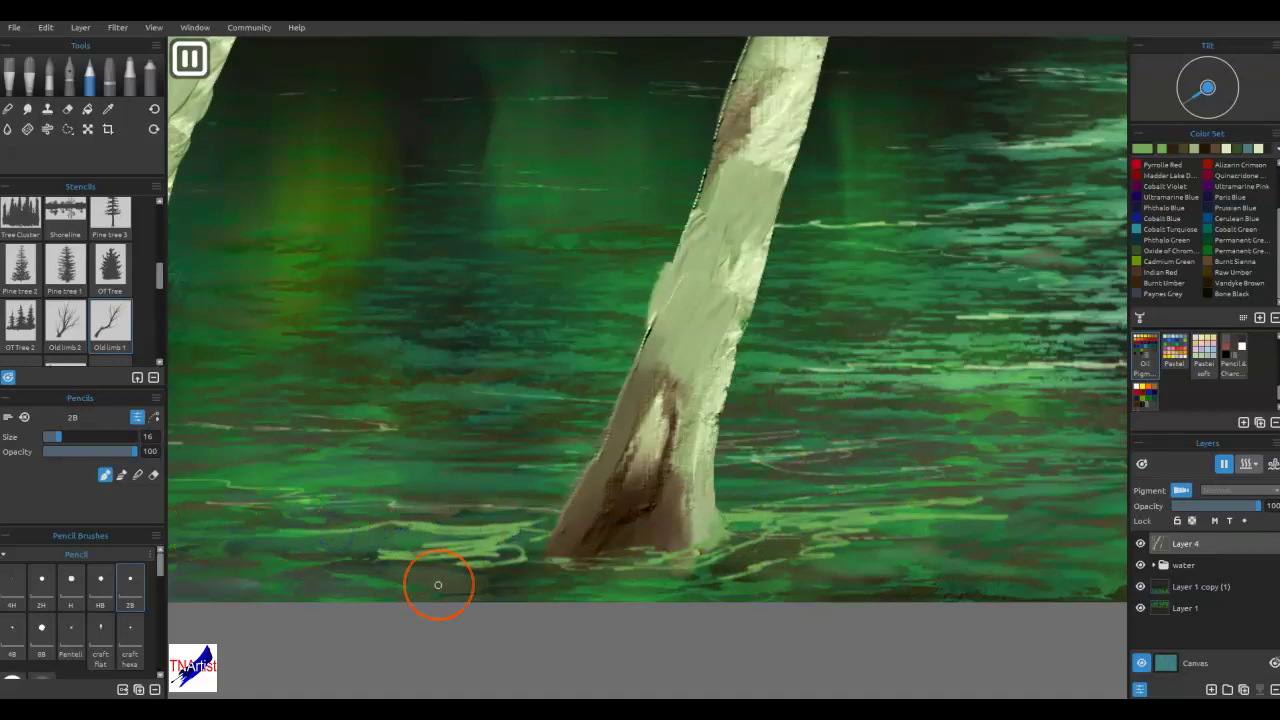
# - Add paler ripple highlights on both sides of the right trunk's foot with the 2B pencil, using a lighter sampled water color
pyautogui.moveTo(1040, 291)
pyautogui.mouseDown()
pyautogui.moveTo(740, 440)
pyautogui.moveTo(543, 479)
pyautogui.moveTo(700, 431)
pyautogui.moveTo(1045, 239)
pyautogui.mouseUp()
pyautogui.keyDown('alt'); pyautogui.click(928, 295); pyautogui.keyUp('alt')
pyautogui.moveTo(745, 450)
pyautogui.mouseDown()
pyautogui.moveTo(700, 453)
pyautogui.moveTo(847, 448)
pyautogui.mouseUp()
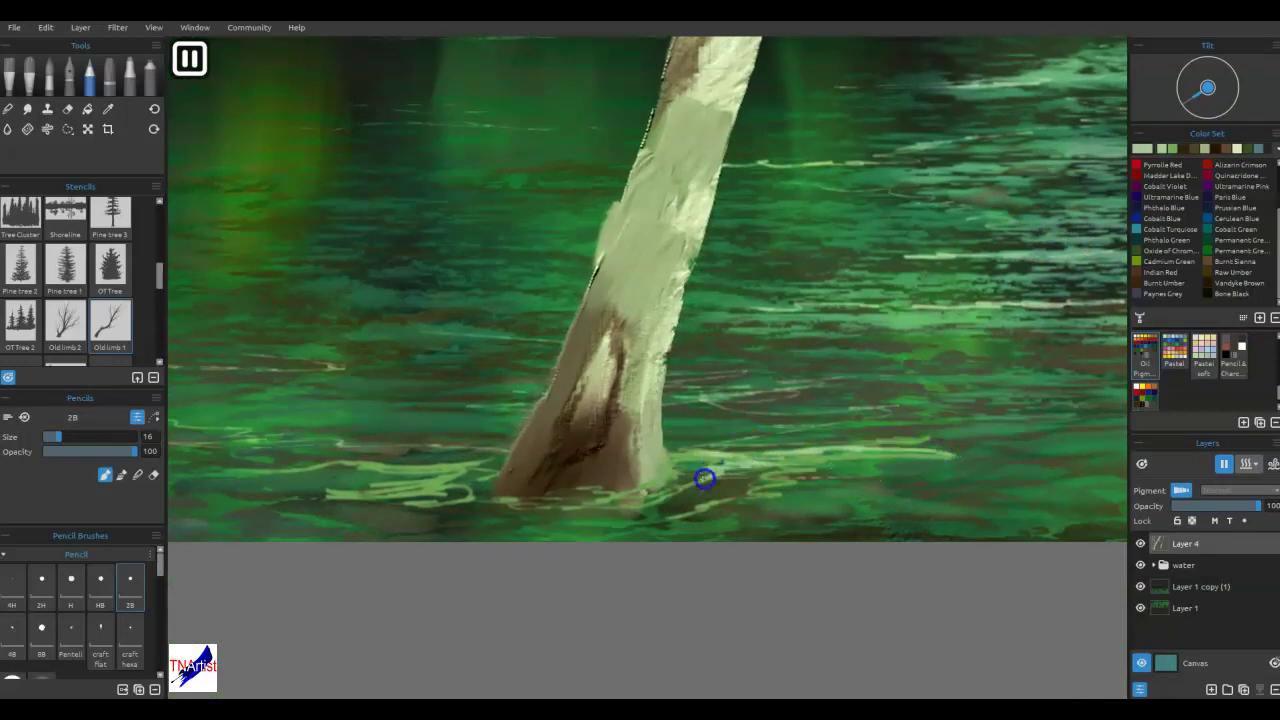
pyautogui.moveTo(629, 501)
pyautogui.mouseDown()
pyautogui.moveTo(706, 463)
pyautogui.moveTo(668, 469)
pyautogui.moveTo(823, 455)
pyautogui.mouseUp()
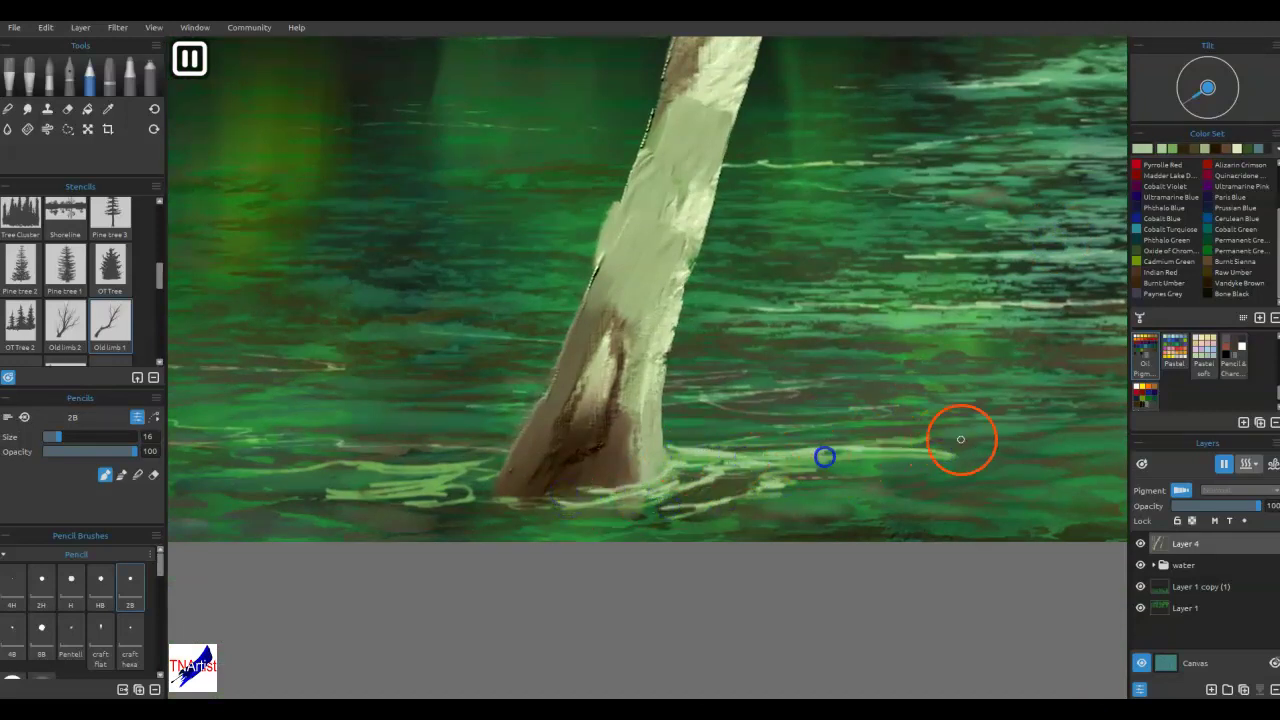
pyautogui.moveTo(453, 465); pyautogui.dragTo(467, 467)
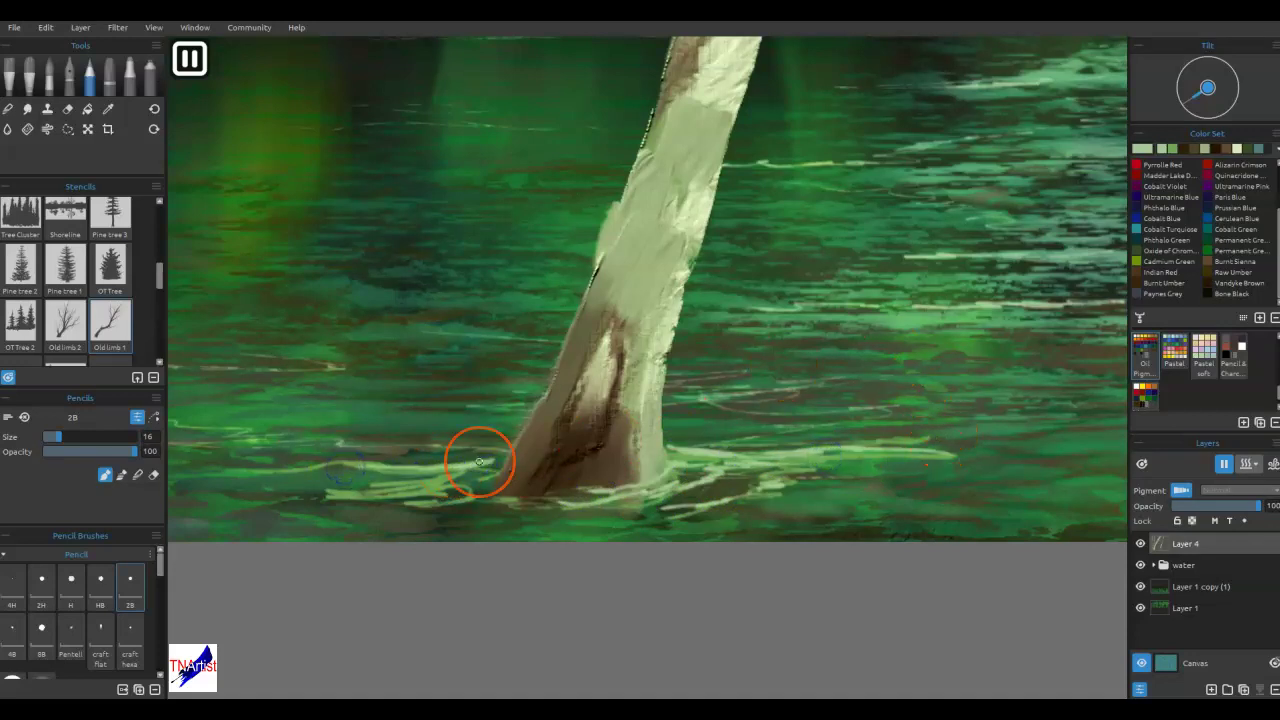
# - Put away the limb stencil, switch back to the oil brushes, and collapse the Trees & Grass stencil category
pyautogui.hotkey('ctrl', '0')
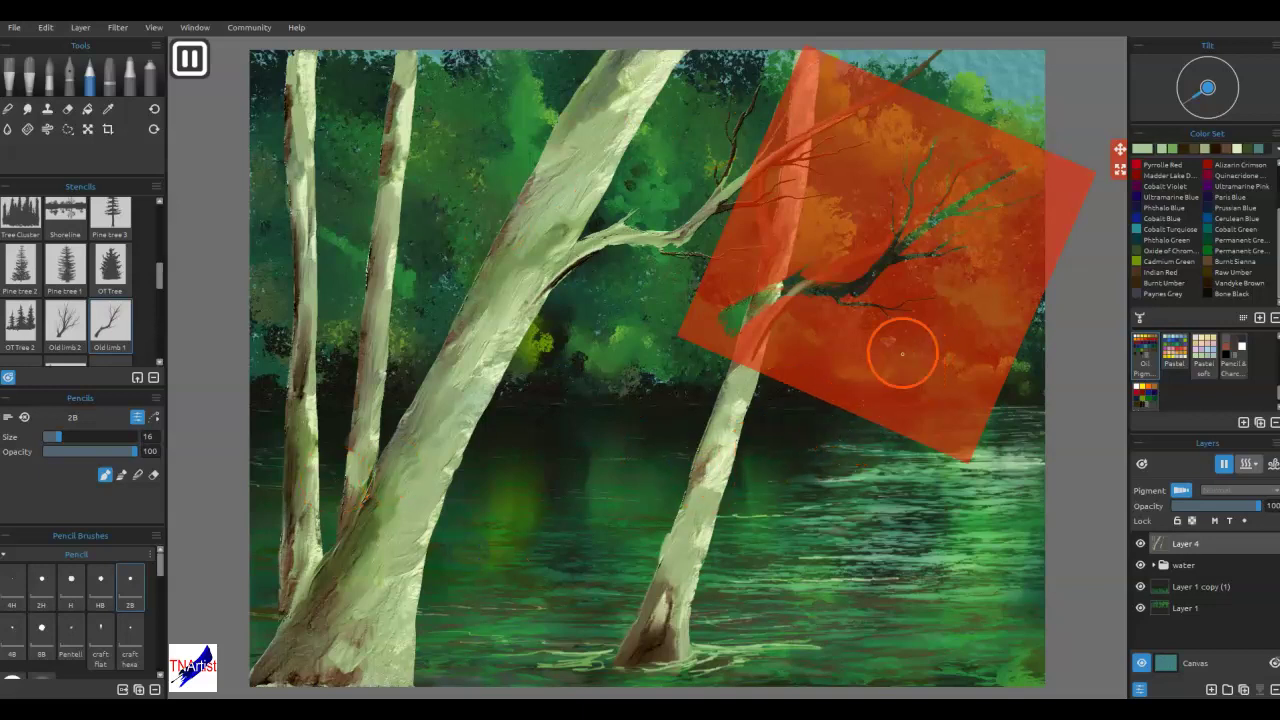
pyautogui.press('Delete')
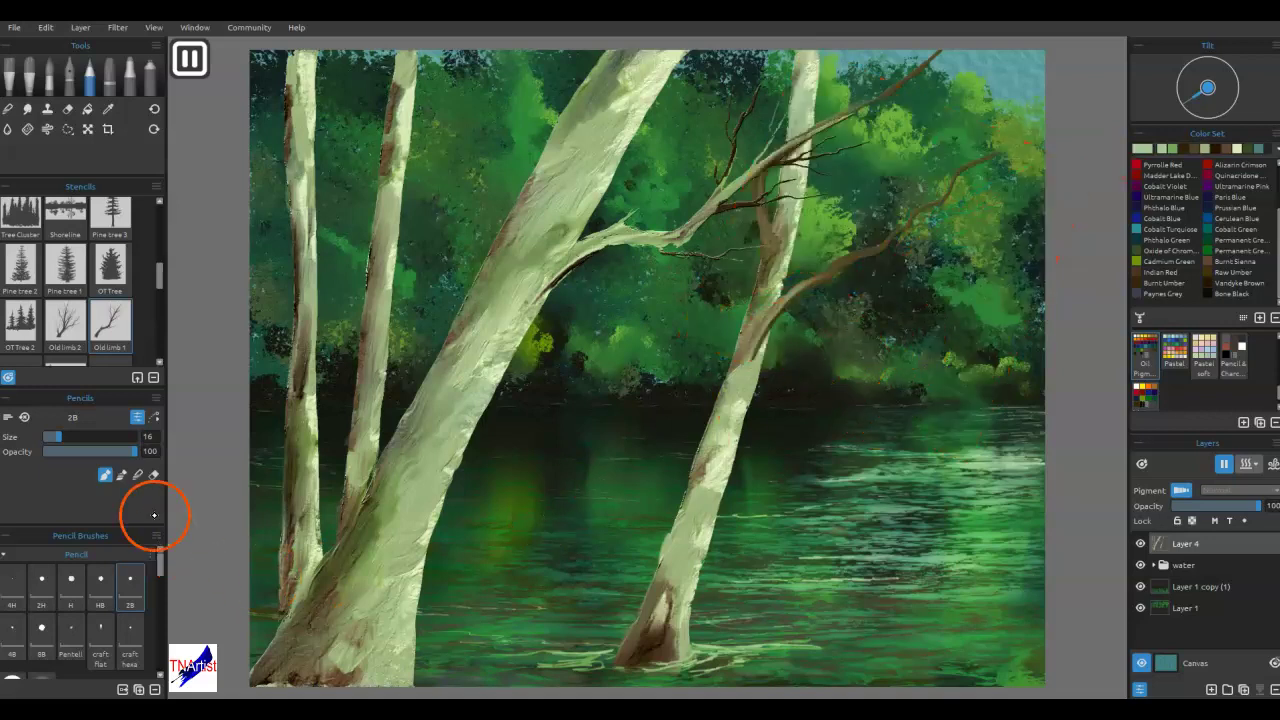
pyautogui.click(31, 90)
pyautogui.click(160, 277)
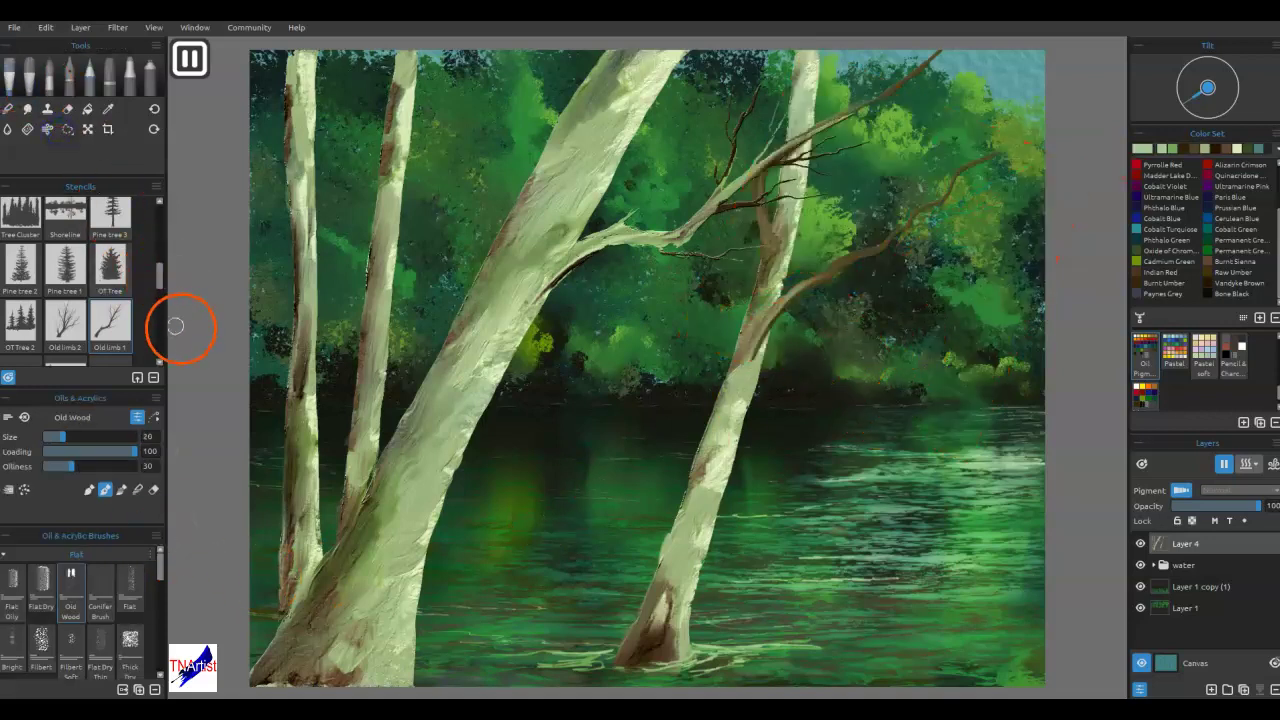
pyautogui.click(16, 179)
pyautogui.scroll(5, 145, 260)
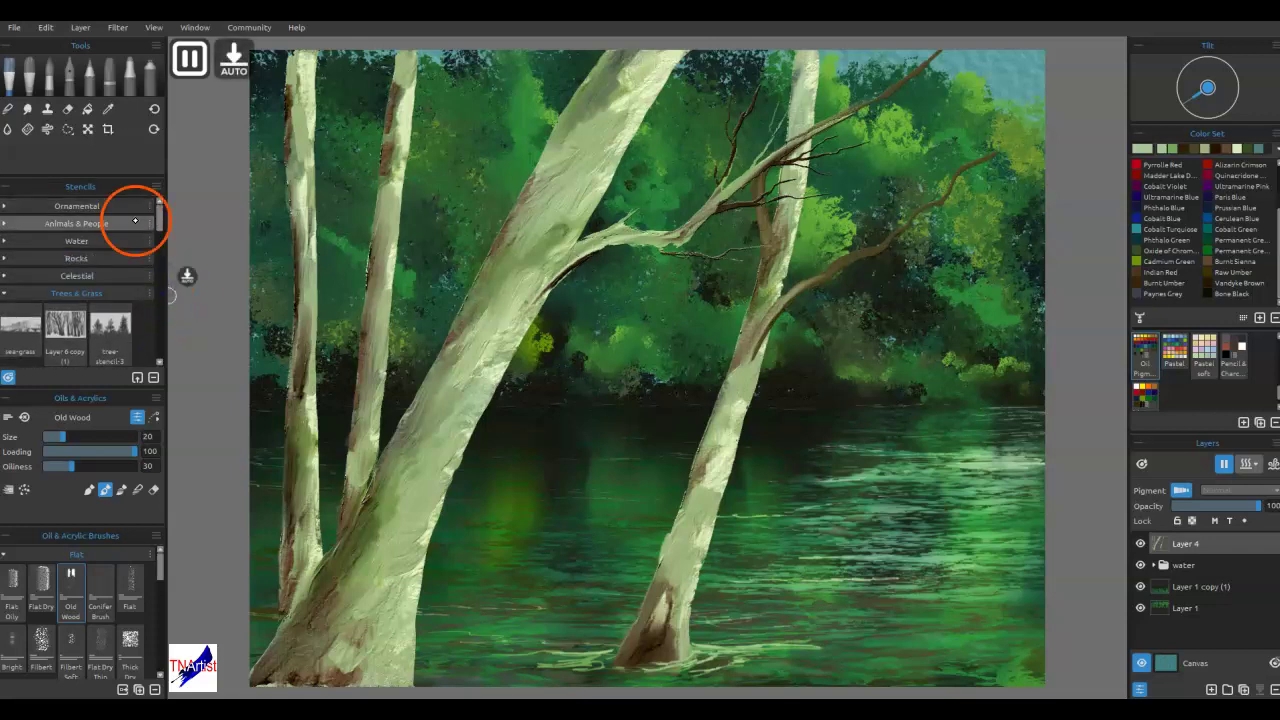
pyautogui.click(30, 292)
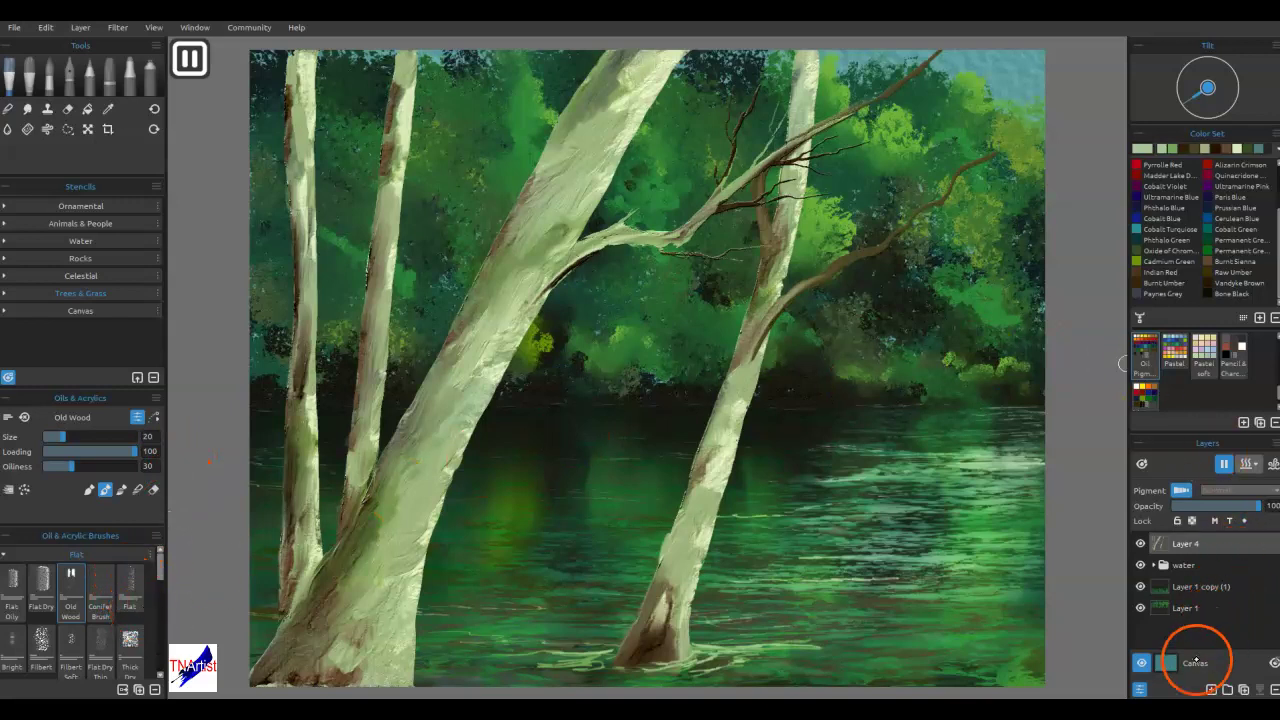
# - Add a new layer above the trunks and choose the Grainy Pen from the TNArtist Landscape Brushes 1 set
pyautogui.click(1211, 688)
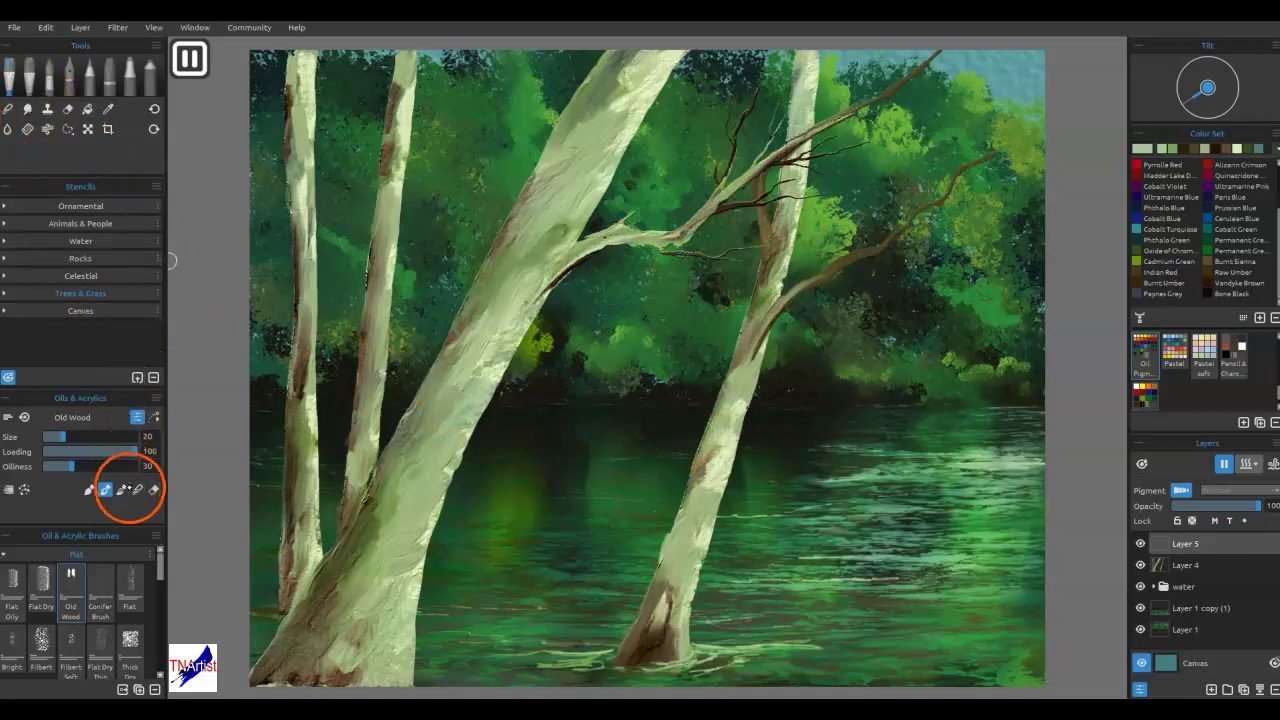
pyautogui.moveTo(158, 574); pyautogui.dragTo(162, 668)
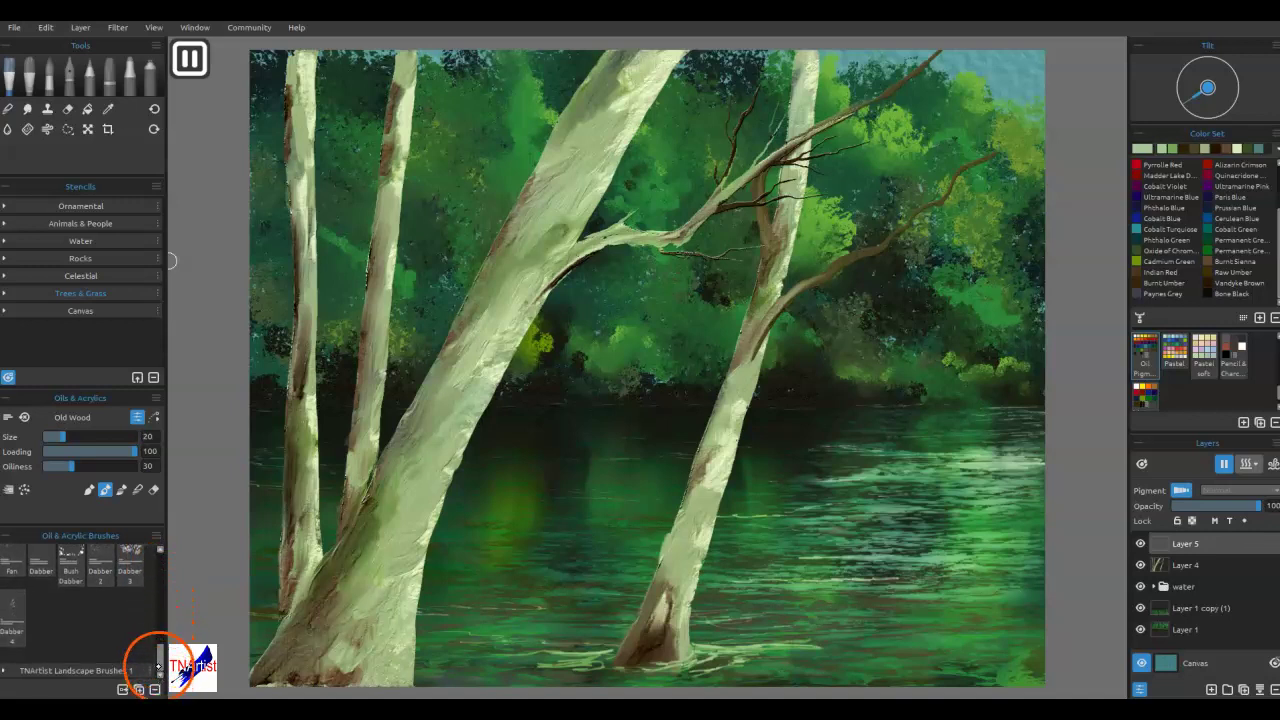
pyautogui.click(5, 670)
pyautogui.moveTo(161, 635); pyautogui.dragTo(160, 667)
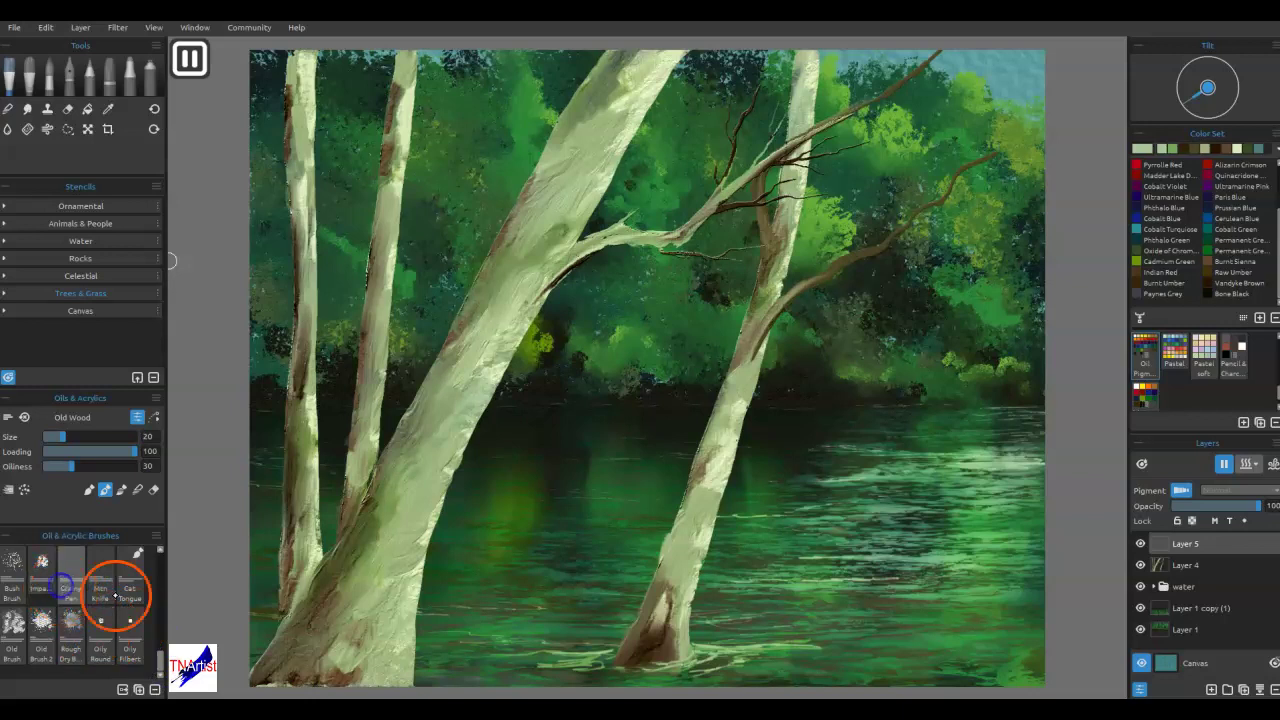
pyautogui.click(75, 572)
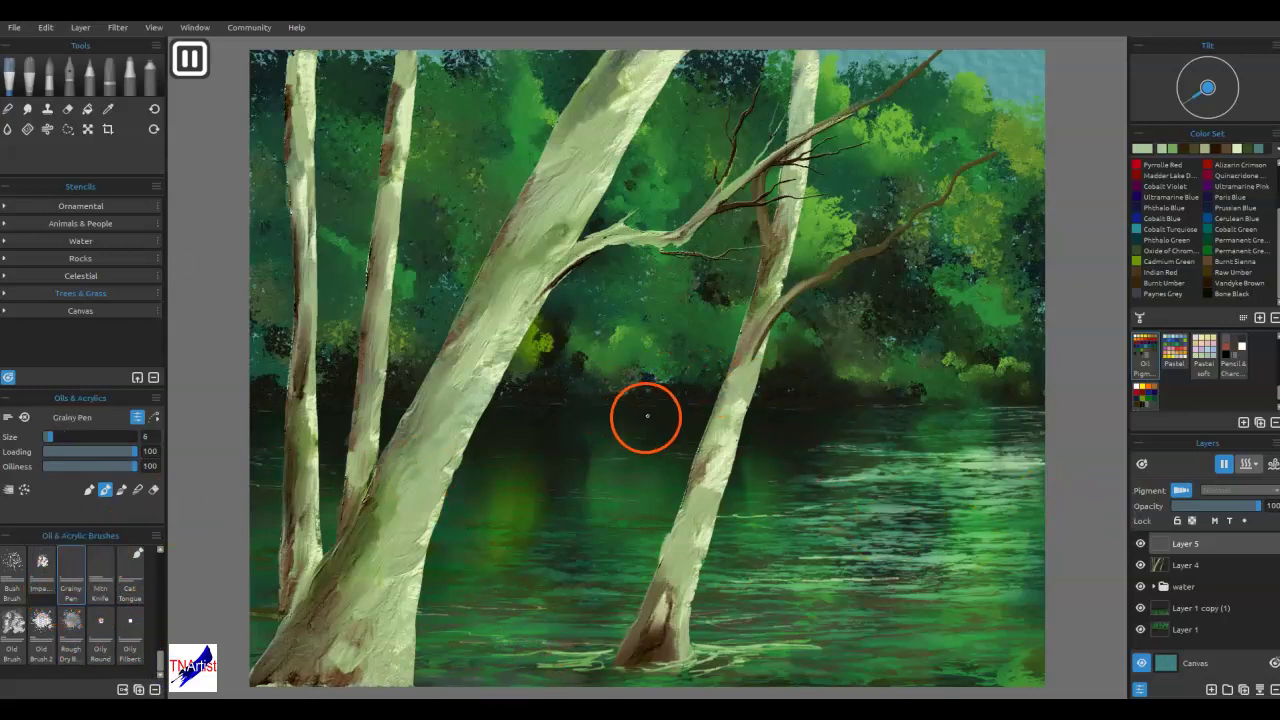
# - Draw dark grass blades over the foot of the large trunk with the size 6 Grainy Pen, using sampled shoreline colors
pyautogui.keyDown('alt'); pyautogui.click(623, 395); pyautogui.keyUp('alt')
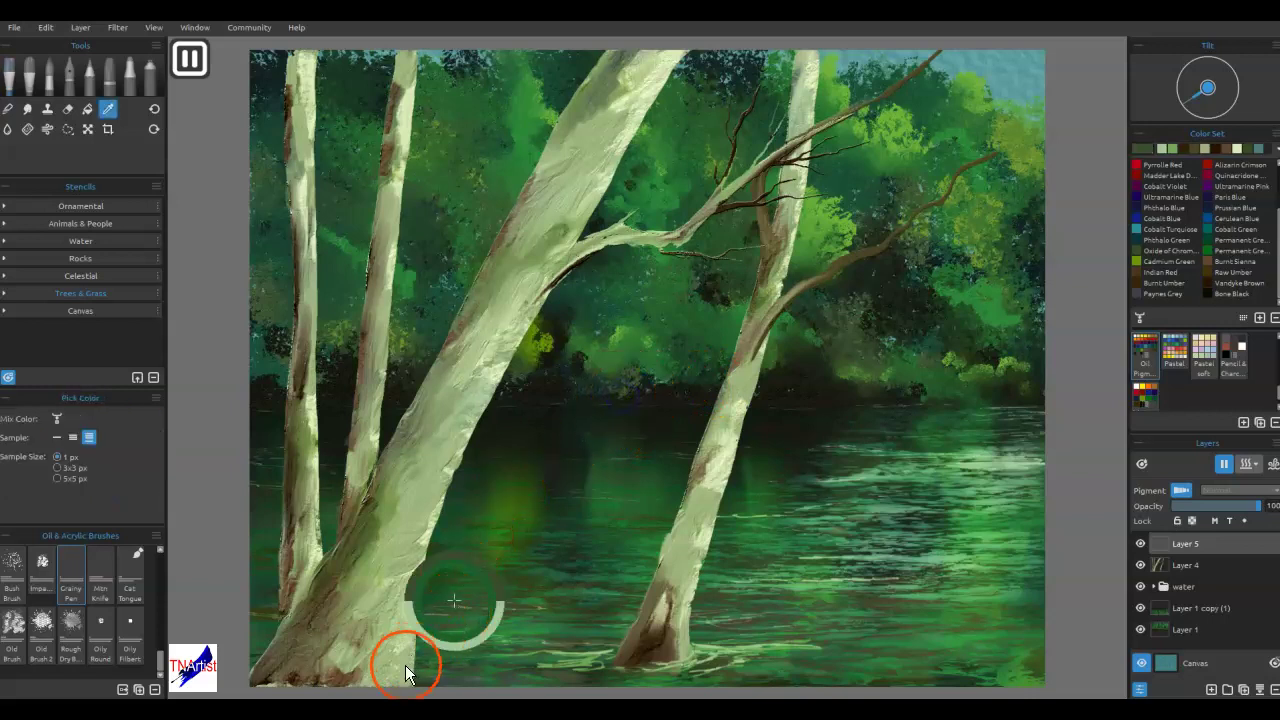
pyautogui.moveTo(398, 686)
pyautogui.mouseDown()
pyautogui.moveTo(422, 650)
pyautogui.moveTo(514, 657)
pyautogui.mouseUp()
pyautogui.moveTo(362, 675); pyautogui.dragTo(458, 623)
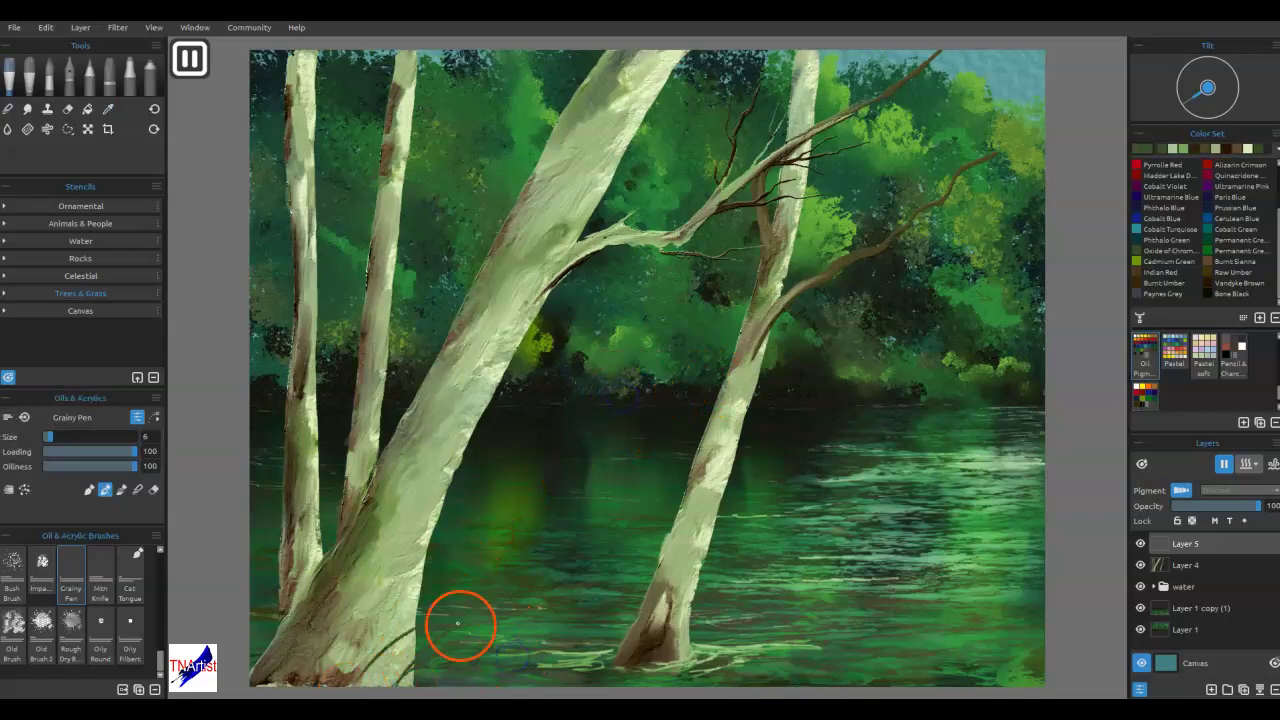
pyautogui.press('i')
pyautogui.click(543, 394)
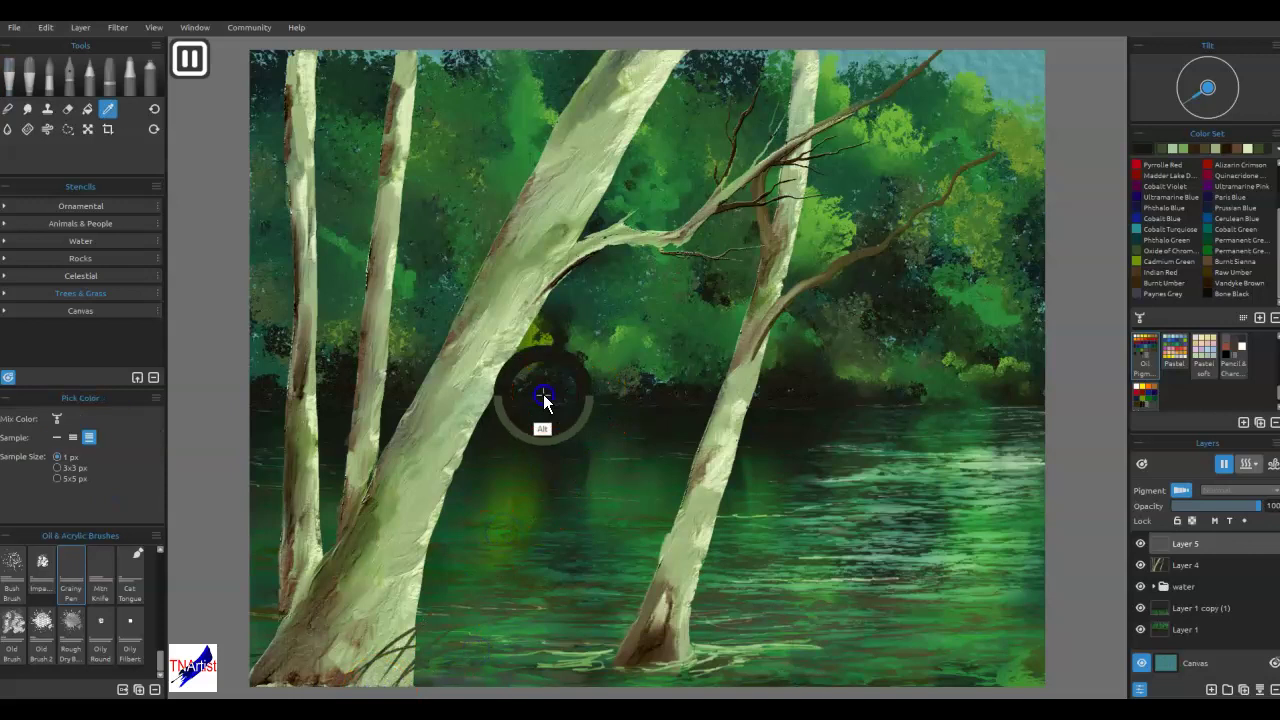
pyautogui.moveTo(402, 680); pyautogui.dragTo(376, 688)
pyautogui.moveTo(478, 570); pyautogui.dragTo(383, 676)
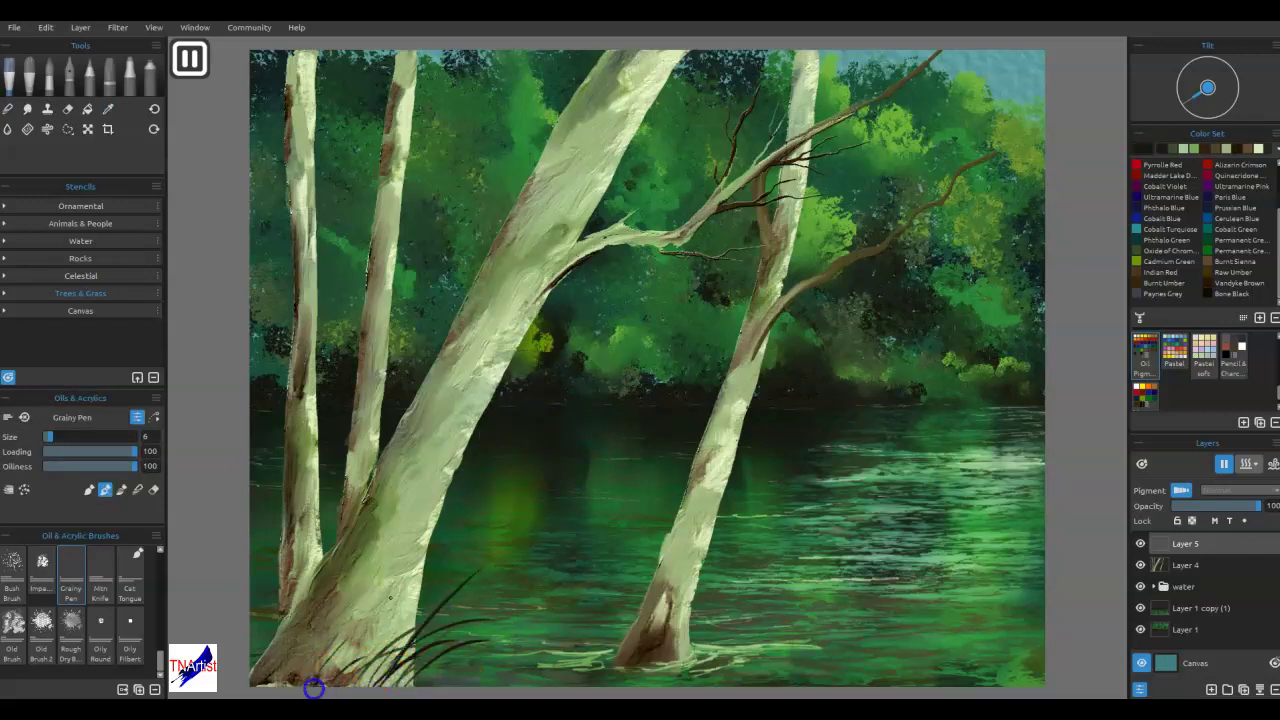
# - Extend the dark grass blades along the foreground, from the canvas's left edge across to the right trunk's foot
pyautogui.moveTo(463, 573); pyautogui.dragTo(543, 389)
pyautogui.moveTo(490, 446); pyautogui.dragTo(403, 546)
pyautogui.moveTo(473, 375); pyautogui.dragTo(398, 497)
pyautogui.moveTo(438, 384); pyautogui.dragTo(358, 501)
pyautogui.moveTo(340, 440); pyautogui.dragTo(408, 328)
pyautogui.moveTo(562, 502); pyautogui.dragTo(653, 418)
pyautogui.moveTo(640, 502); pyautogui.dragTo(772, 447)
pyautogui.moveTo(613, 501); pyautogui.dragTo(753, 417)
pyautogui.moveTo(800, 495)
pyautogui.mouseDown()
pyautogui.moveTo(829, 449)
pyautogui.moveTo(677, 611)
pyautogui.moveTo(718, 623)
pyautogui.mouseUp()
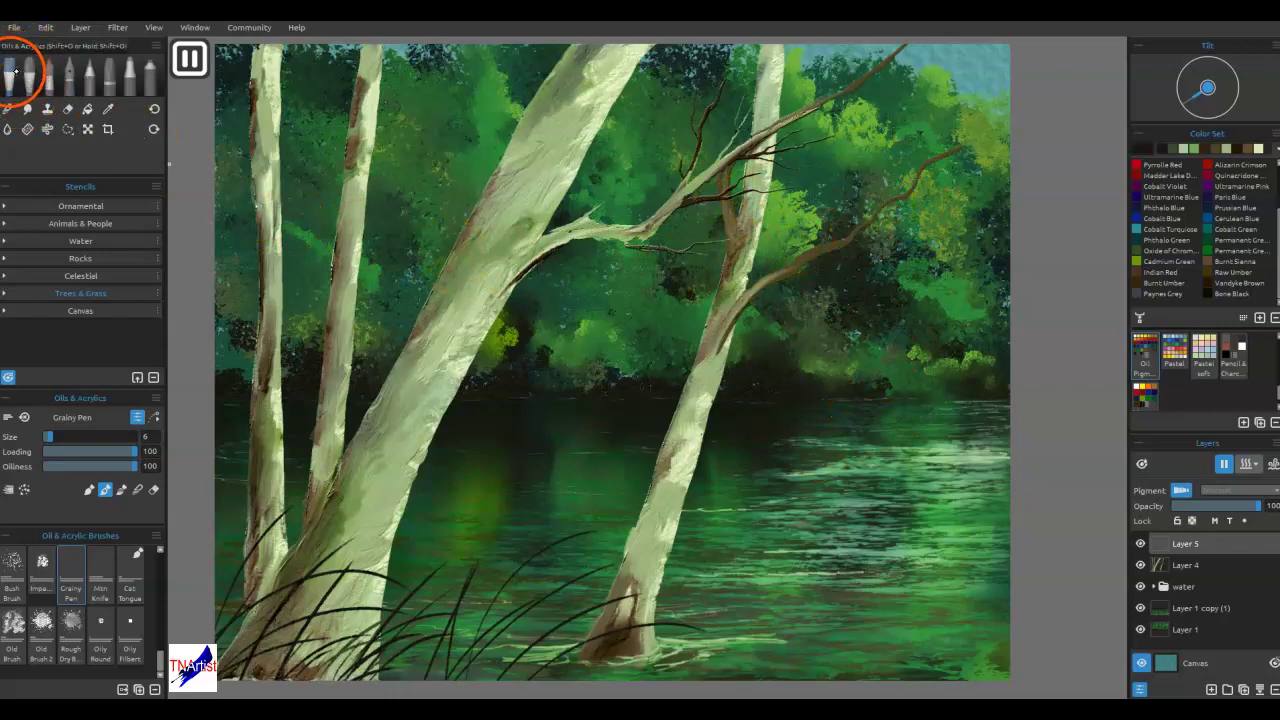
# - Dab dark leaf clusters with green accents onto the ends of the right limbs with Tree Brush 3 at size 10
pyautogui.click(160, 549)
pyautogui.click(160, 549)
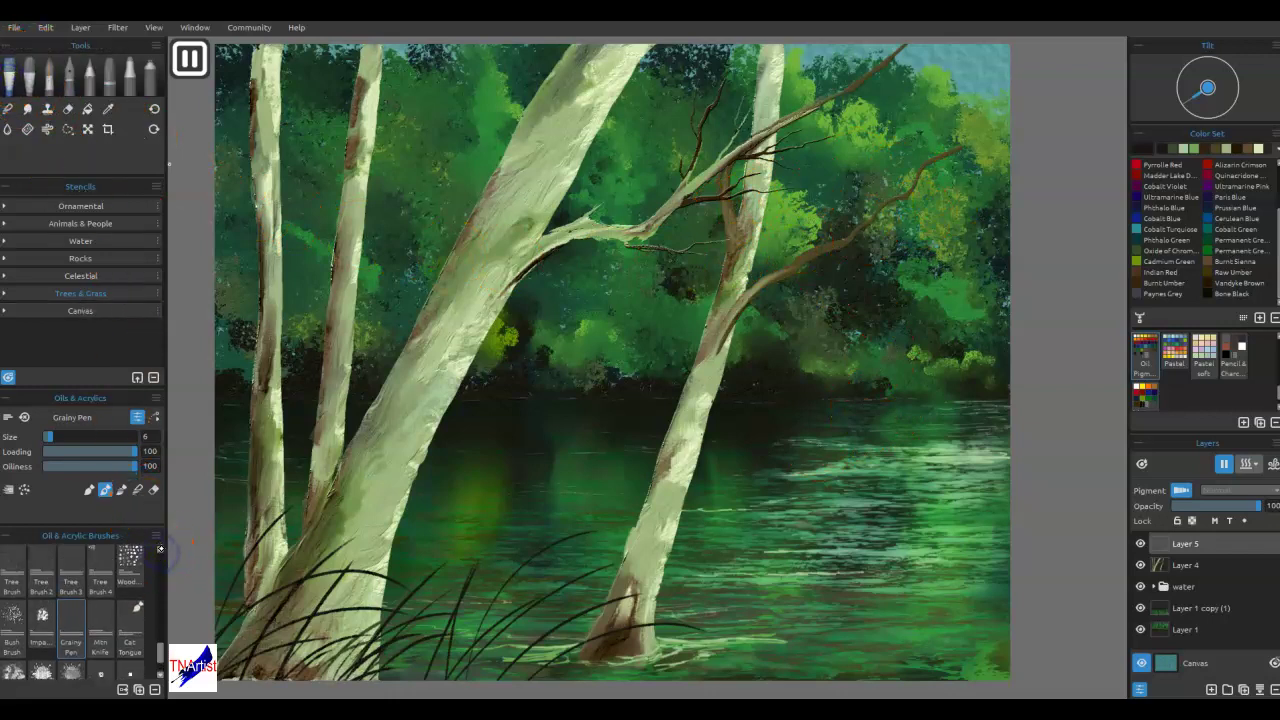
pyautogui.click(71, 590)
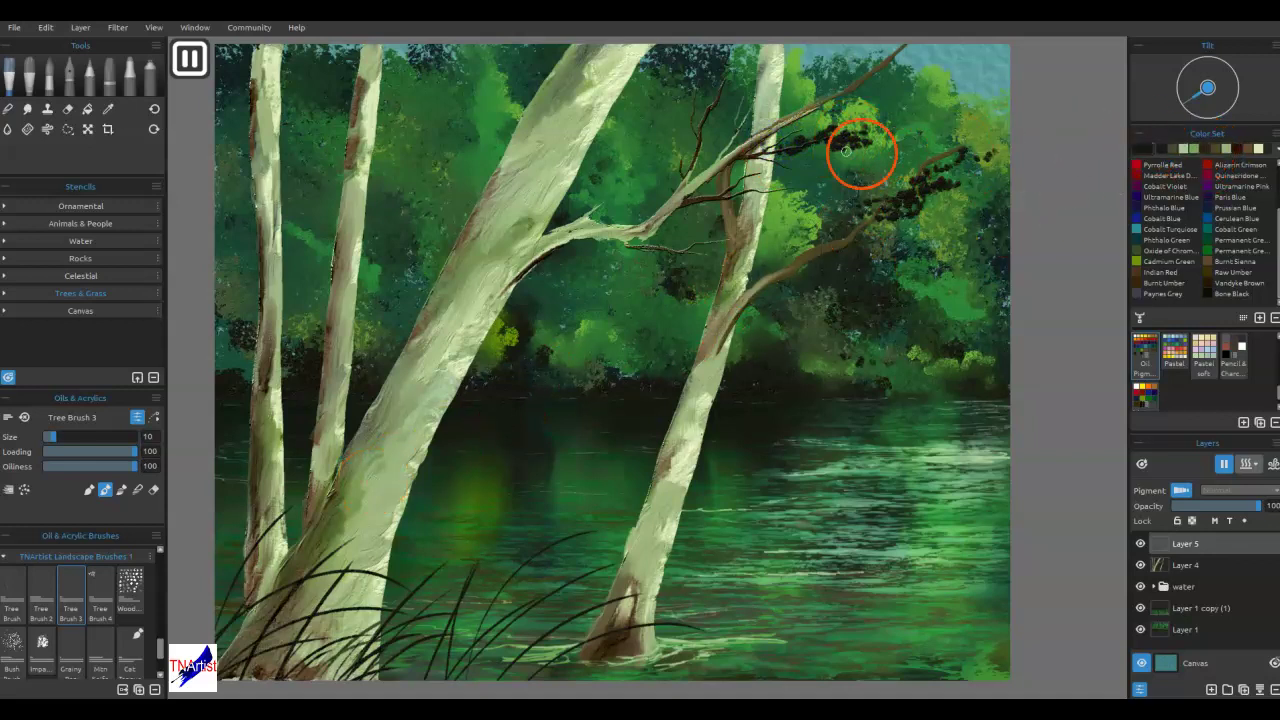
pyautogui.click(1194, 148)
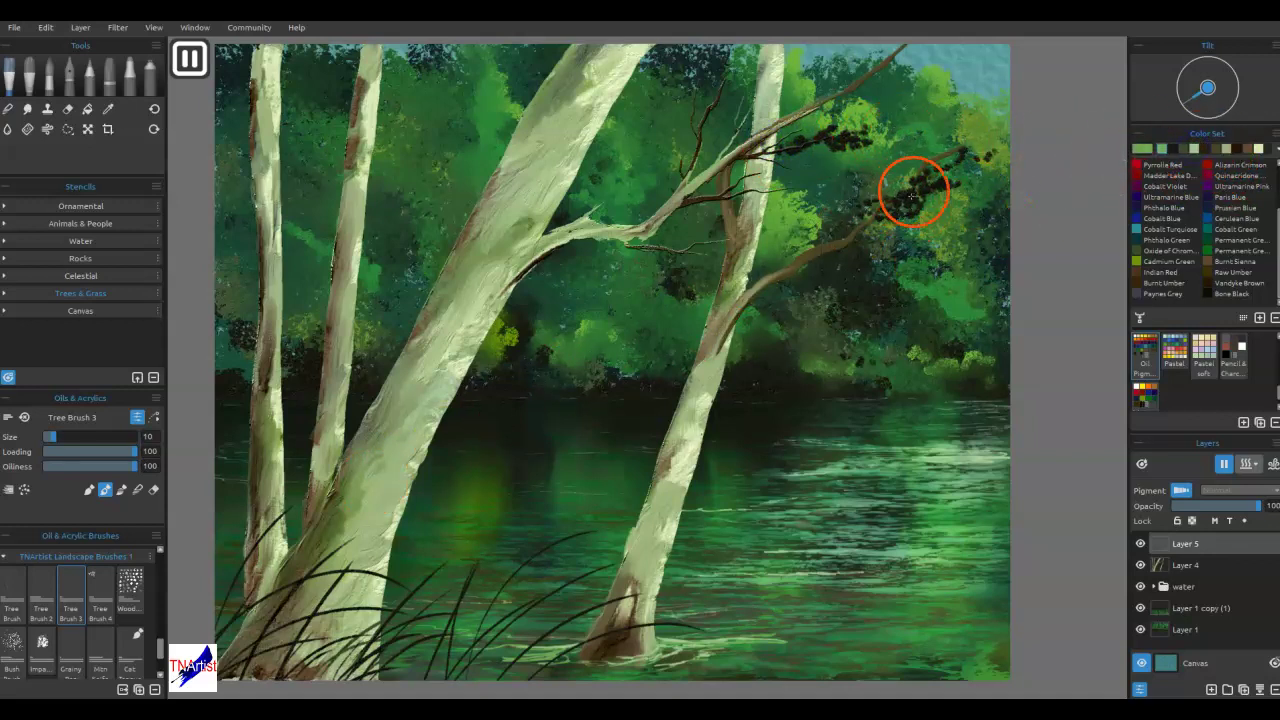
pyautogui.moveTo(921, 185); pyautogui.dragTo(916, 195)
pyautogui.moveTo(846, 137)
pyautogui.mouseDown()
pyautogui.moveTo(908, 234)
pyautogui.moveTo(863, 223)
pyautogui.moveTo(917, 250)
pyautogui.moveTo(849, 186)
pyautogui.moveTo(806, 194)
pyautogui.moveTo(834, 166)
pyautogui.moveTo(877, 194)
pyautogui.moveTo(880, 180)
pyautogui.moveTo(831, 170)
pyautogui.moveTo(857, 171)
pyautogui.moveTo(891, 209)
pyautogui.moveTo(891, 171)
pyautogui.moveTo(701, 263)
pyautogui.mouseUp()
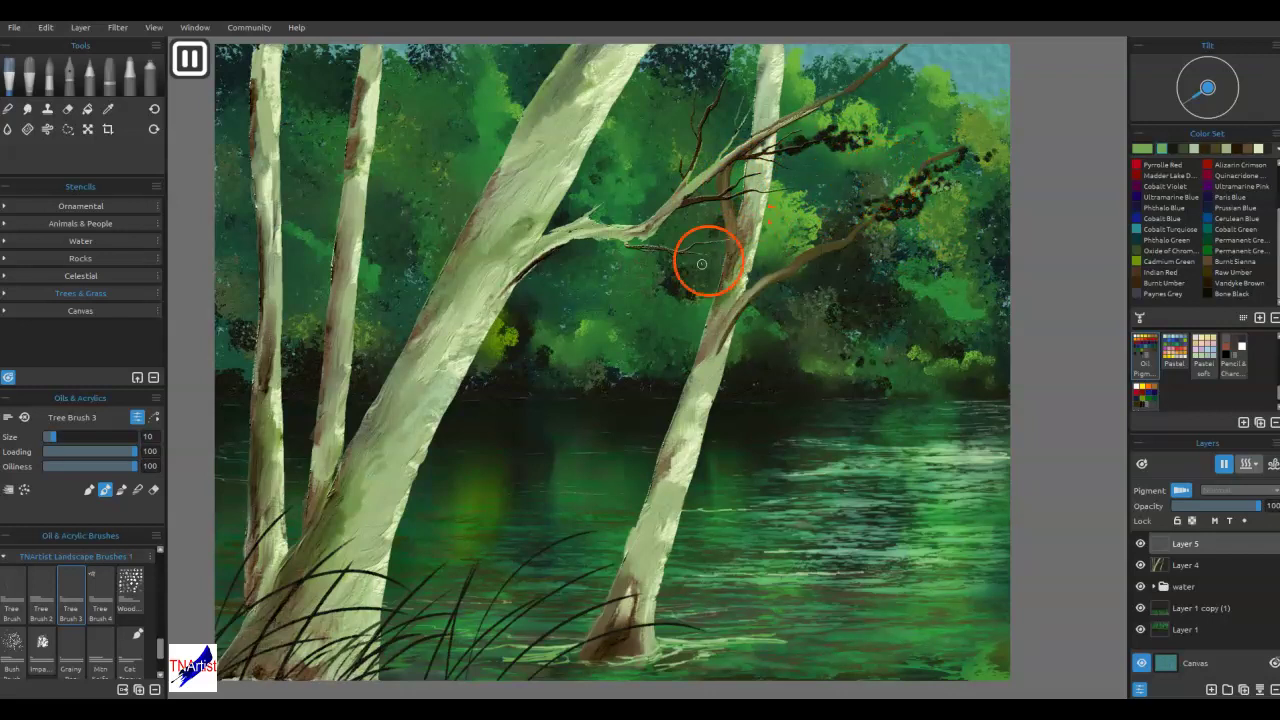
# - Add a new layer directly above Layer 1 copy (1)
pyautogui.click(1199, 608)
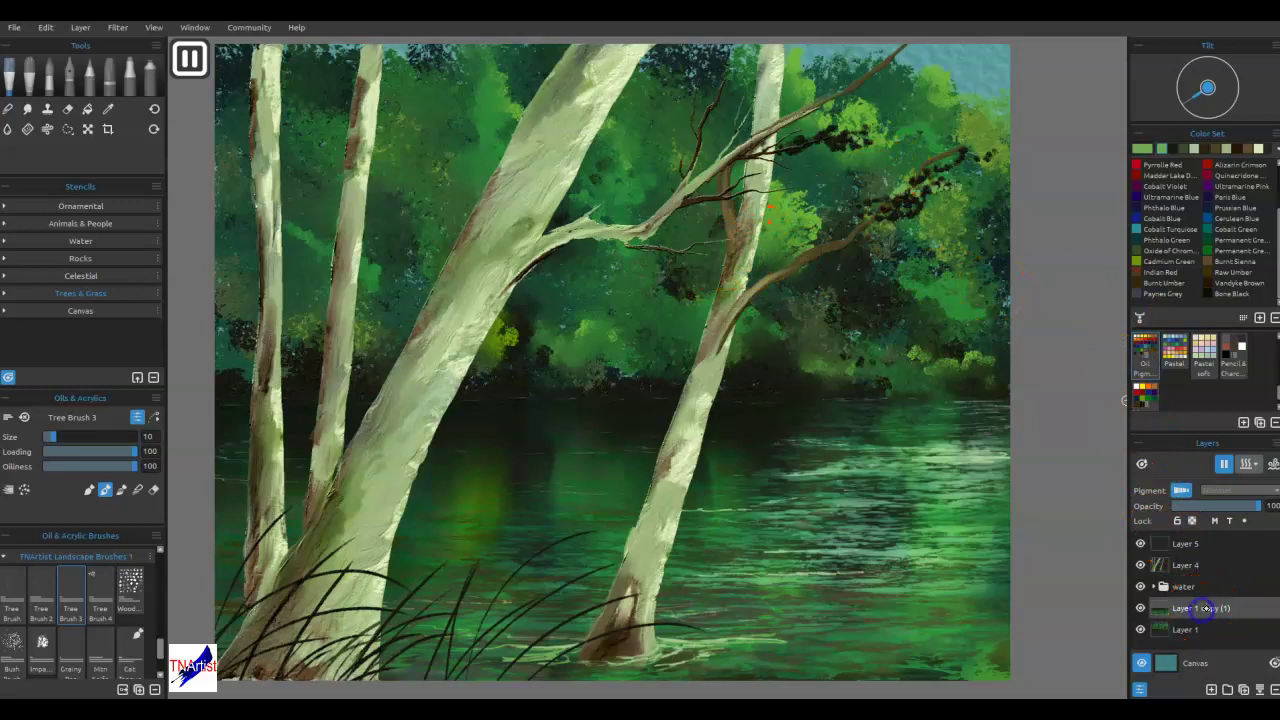
pyautogui.click(1199, 629)
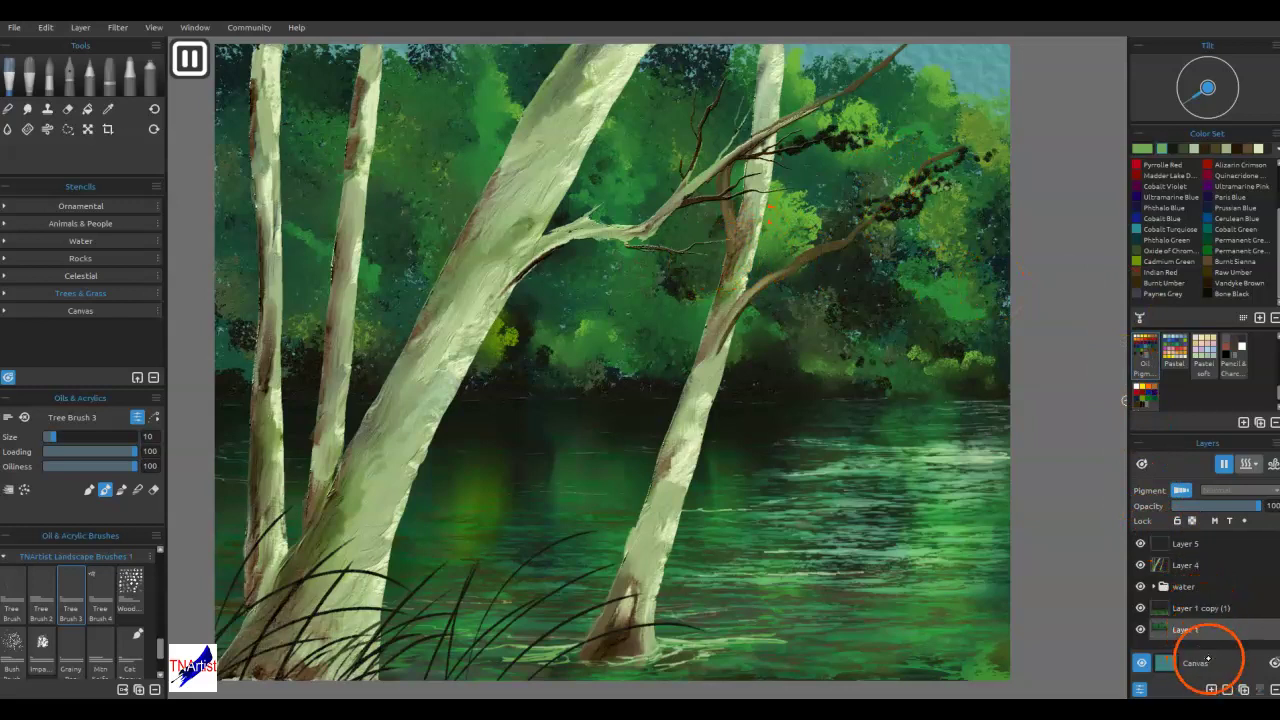
pyautogui.click(1214, 608)
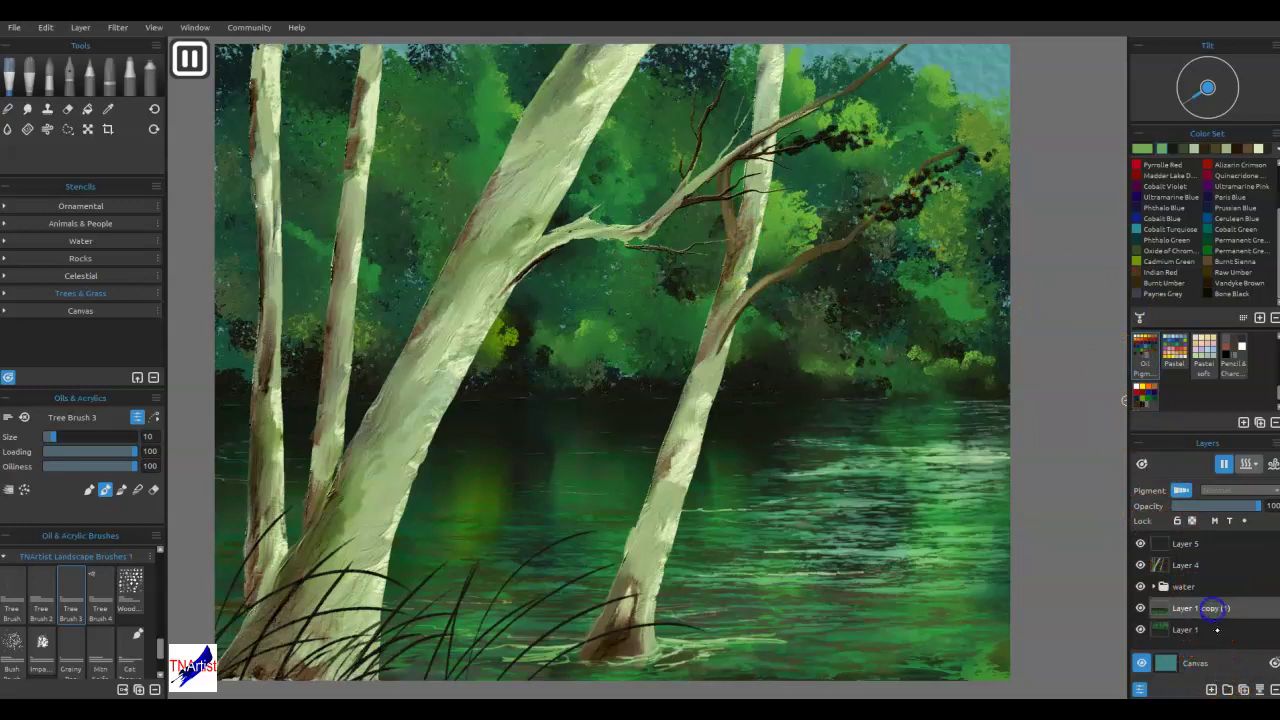
pyautogui.click(1213, 688)
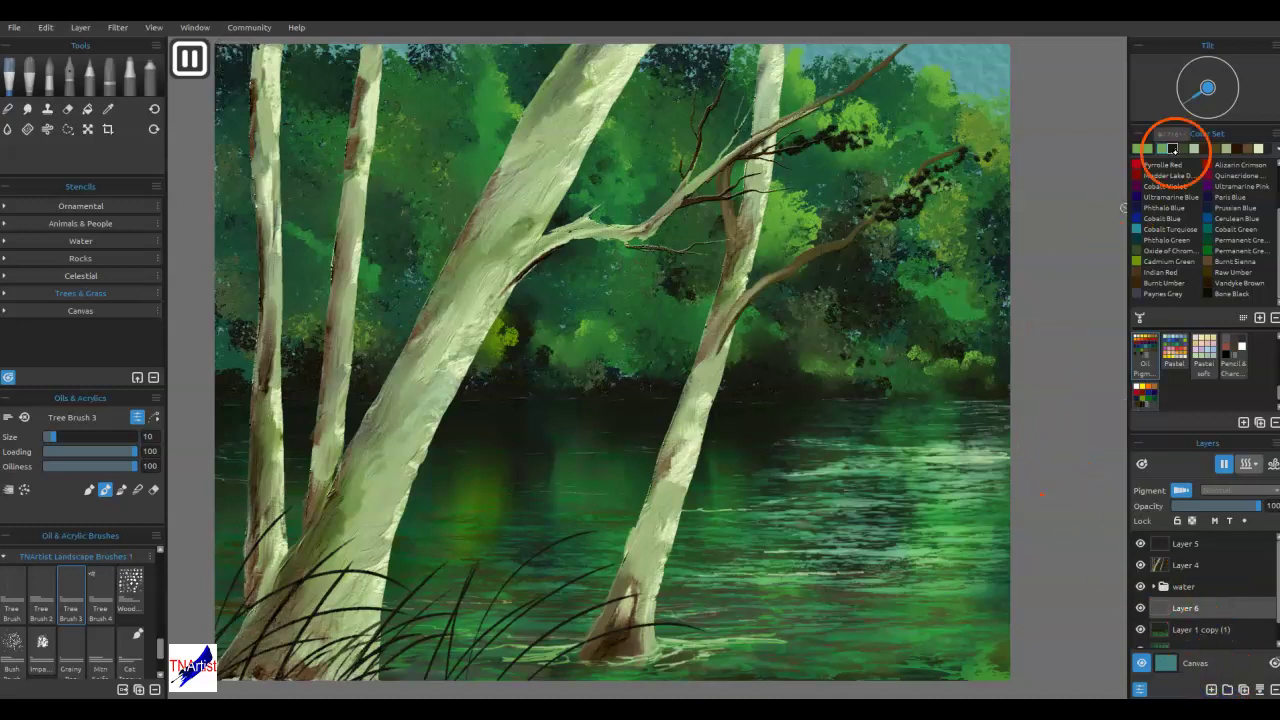
# - Mix a pale grey-blue from the turquoise and fill the new layer with it
pyautogui.doubleClick(1143, 148)
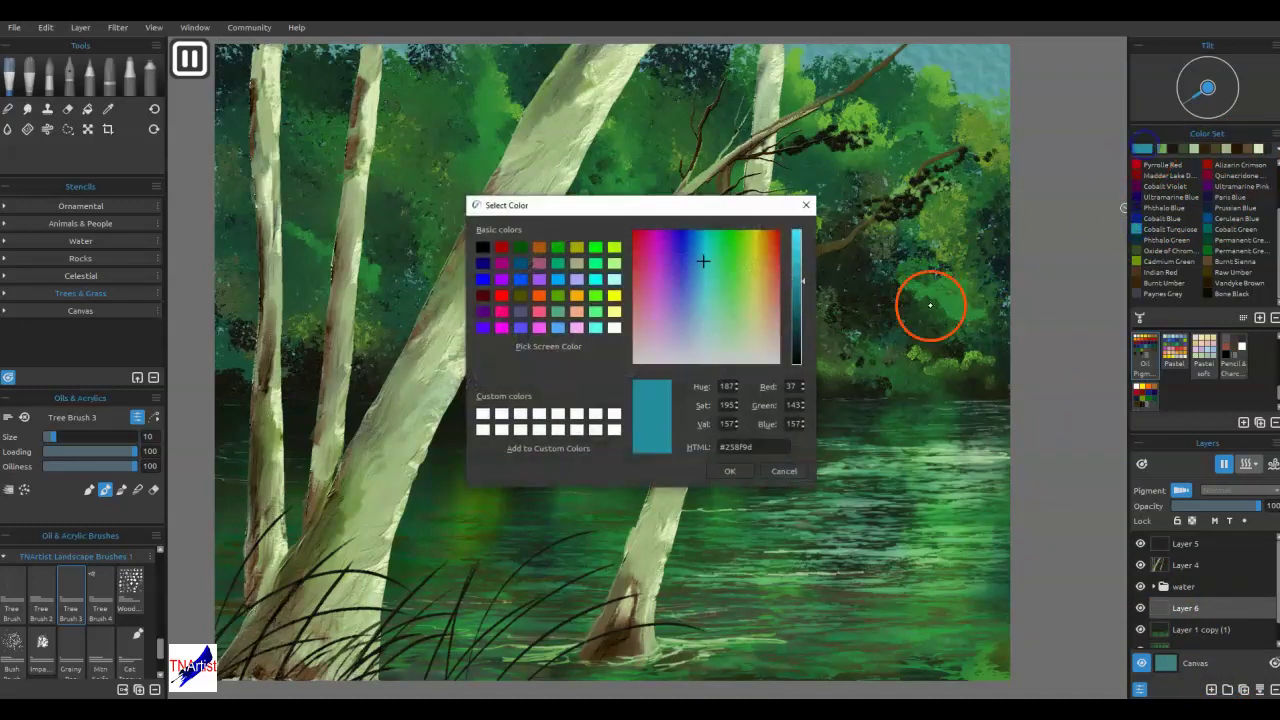
pyautogui.click(702, 327)
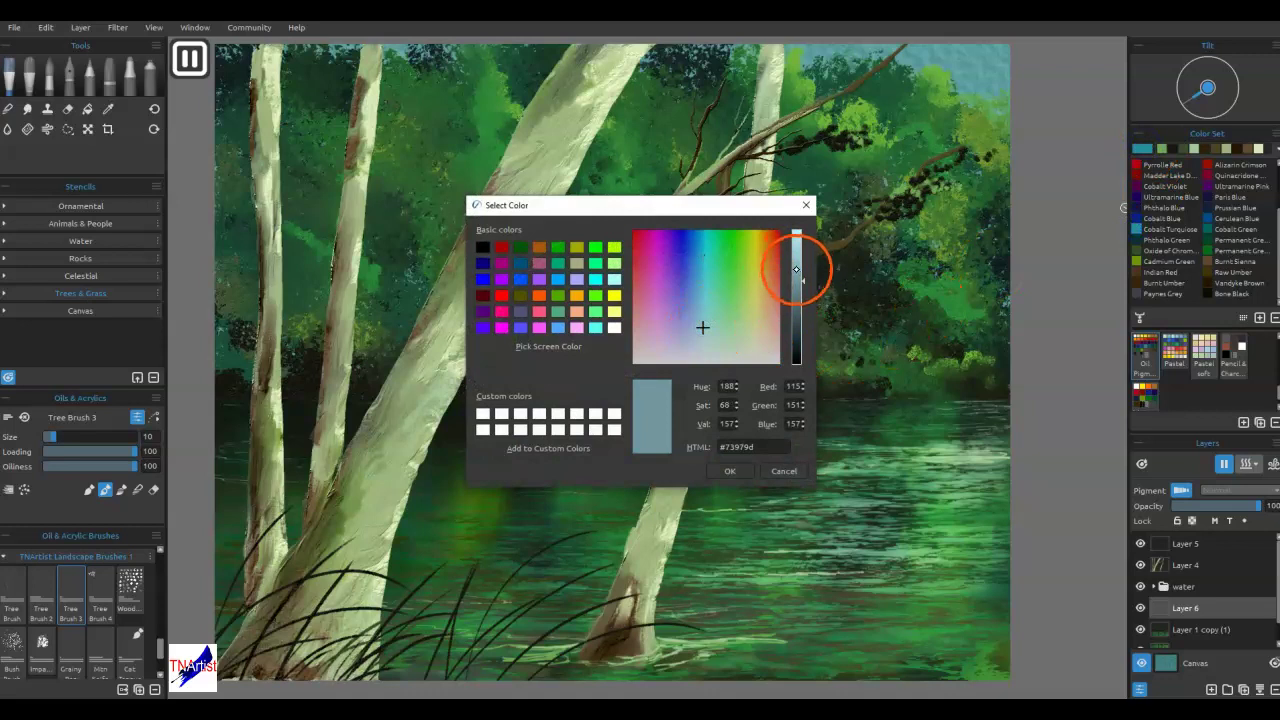
pyautogui.click(730, 471)
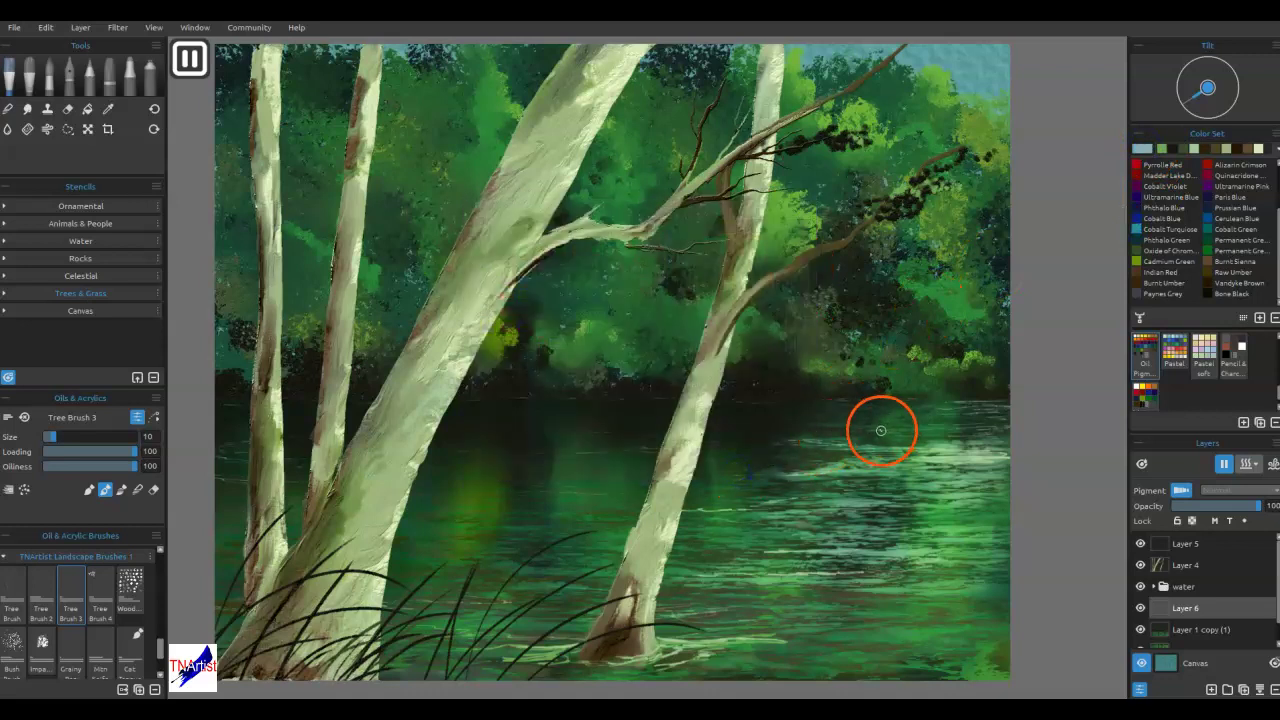
pyautogui.press('g')
pyautogui.click(855, 411)
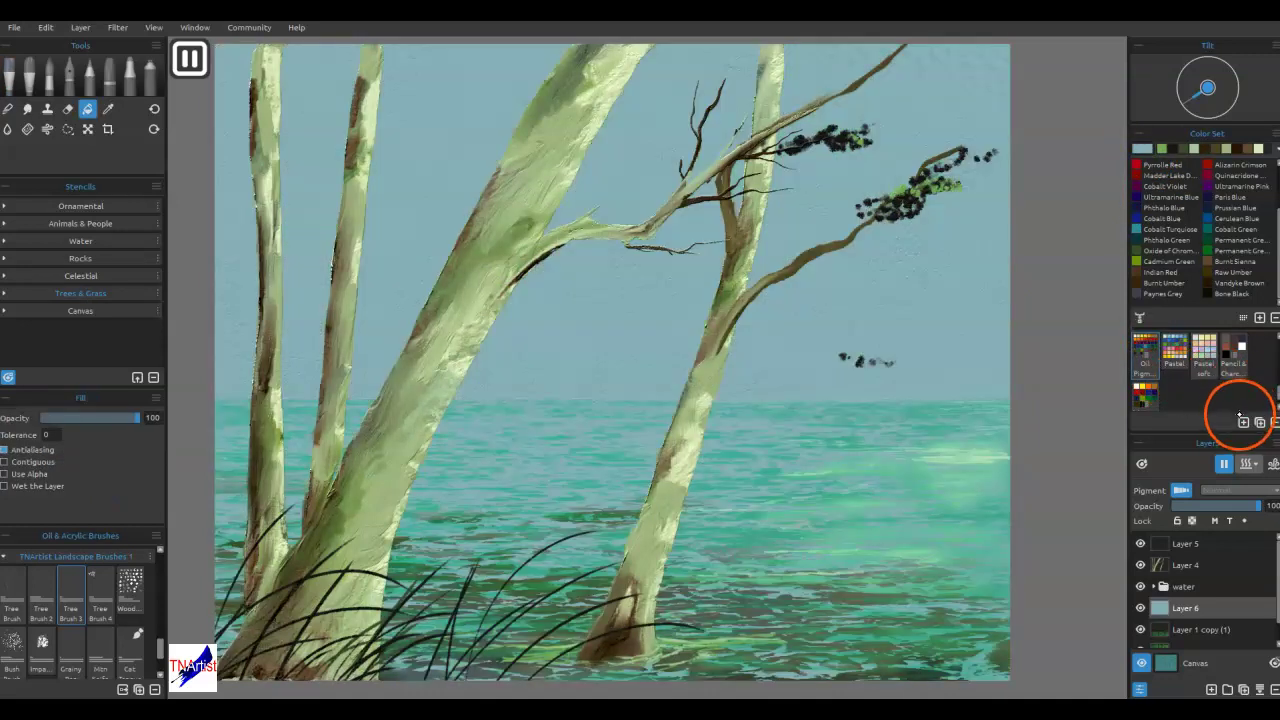
# - Turn off pigment mixing for the grey-blue layer and set it to Overlay blending at 63 opacity
pyautogui.moveTo(1208, 505); pyautogui.dragTo(1183, 506)
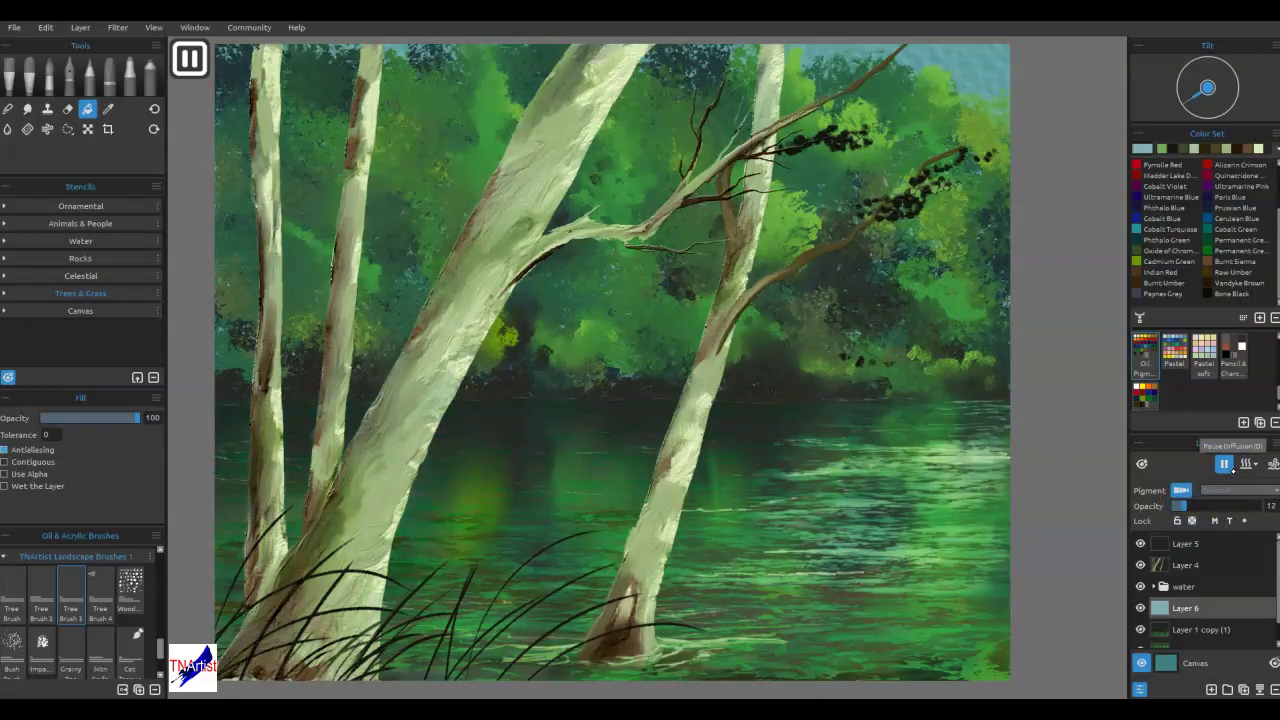
pyautogui.click(1183, 490)
pyautogui.click(1218, 491)
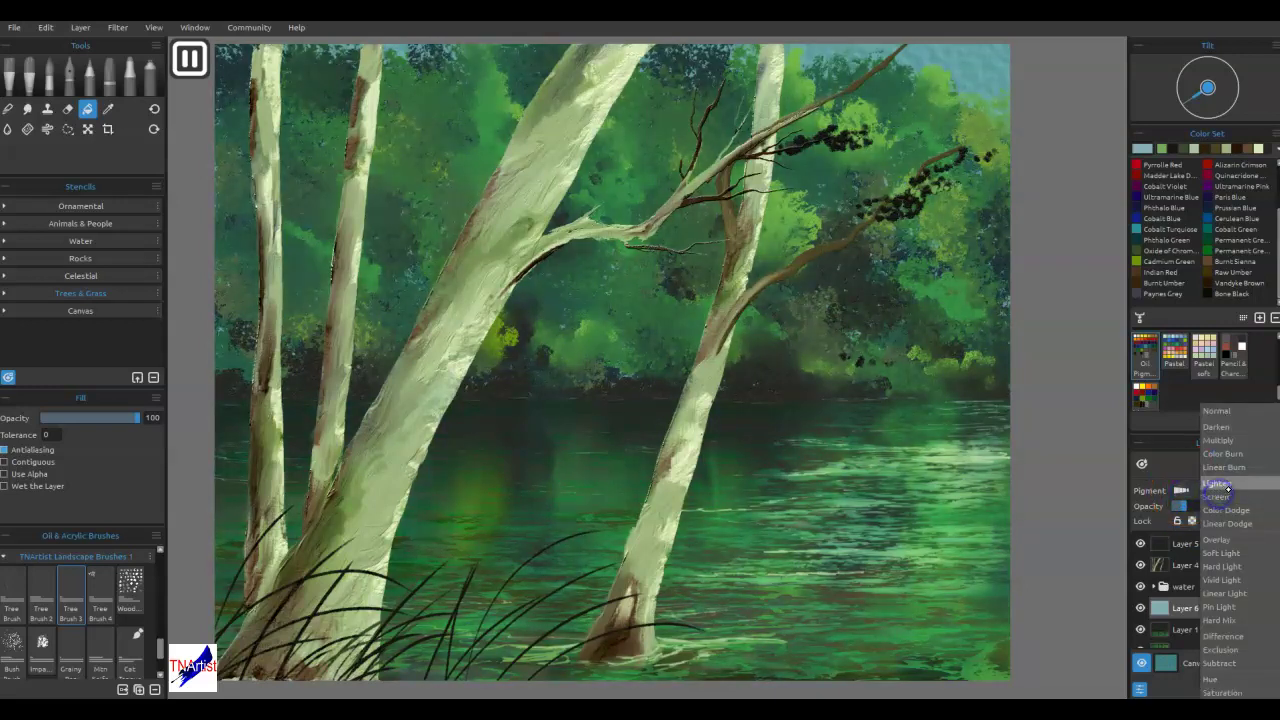
pyautogui.moveTo(1225, 540); pyautogui.dragTo(1225, 538)
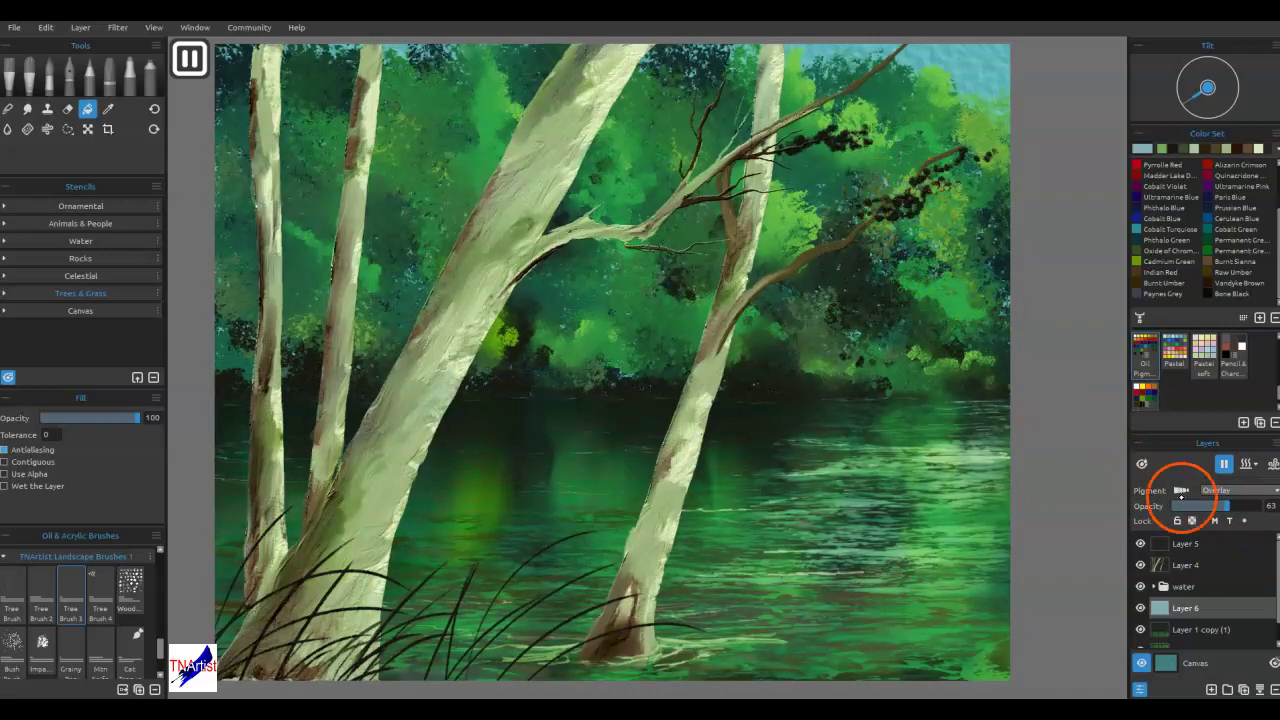
# - Try painting permanent green foliage over the right limbs on Layer 5 with Tree Brush 2 at size 50
pyautogui.click(1212, 542)
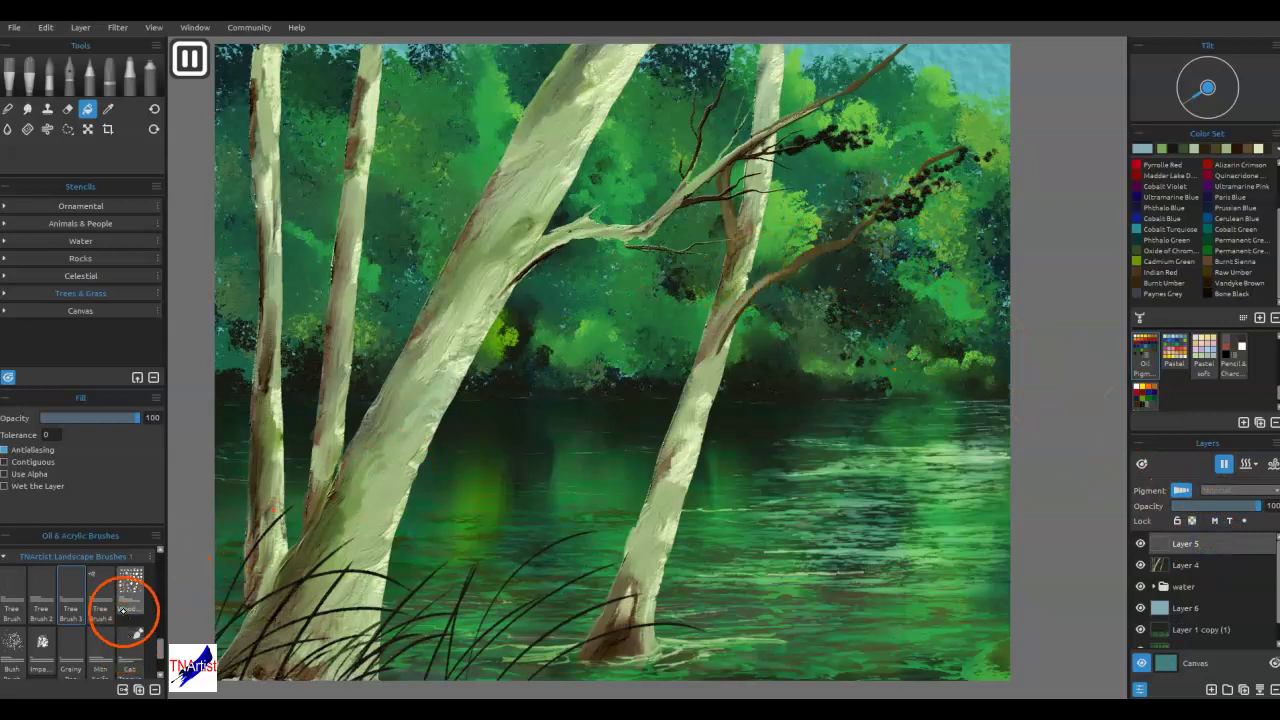
pyautogui.click(40, 603)
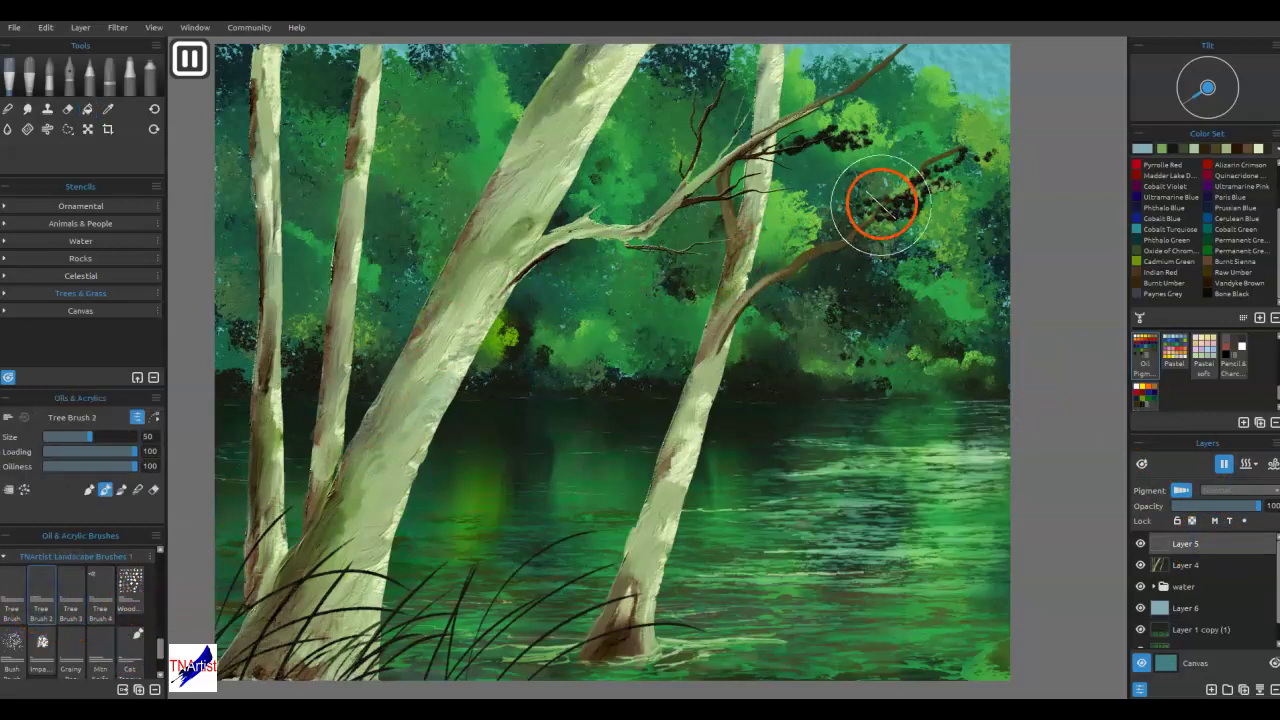
pyautogui.moveTo(883, 206); pyautogui.dragTo(909, 210)
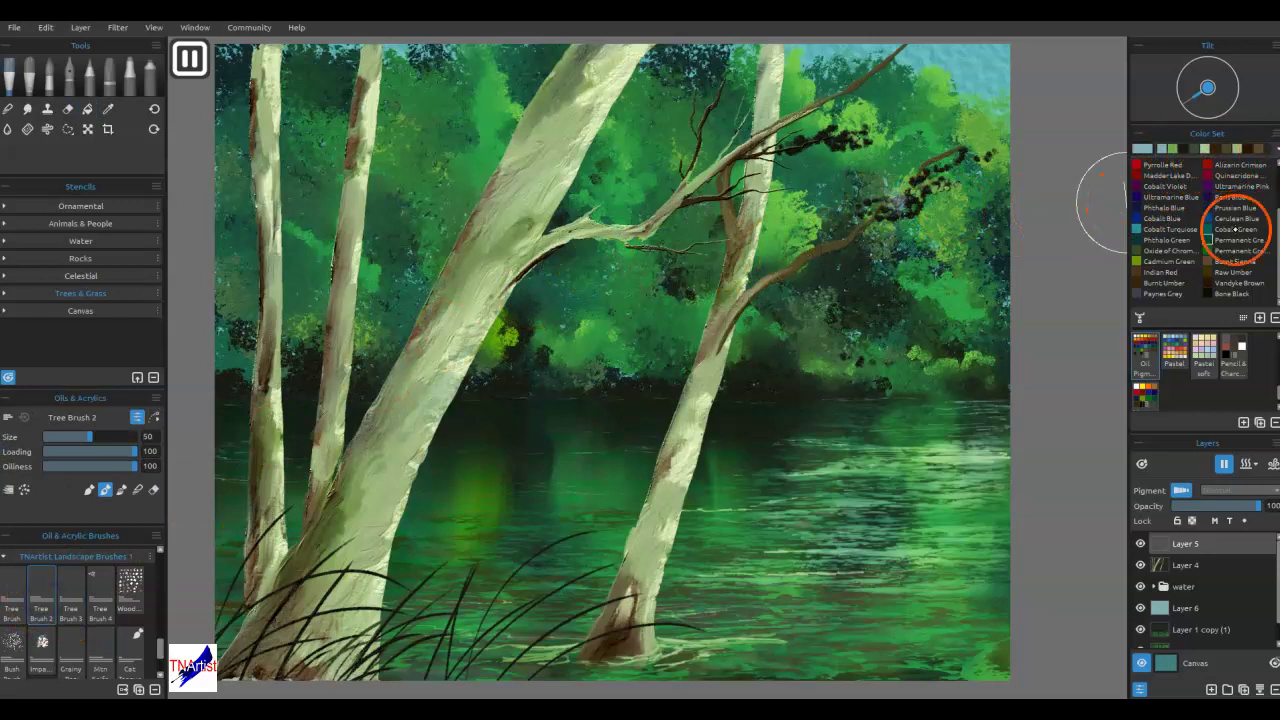
pyautogui.click(1209, 251)
pyautogui.moveTo(886, 204)
pyautogui.mouseDown()
pyautogui.moveTo(968, 168)
pyautogui.moveTo(886, 206)
pyautogui.moveTo(900, 210)
pyautogui.moveTo(948, 206)
pyautogui.moveTo(810, 148)
pyautogui.moveTo(843, 131)
pyautogui.moveTo(765, 150)
pyautogui.moveTo(790, 160)
pyautogui.mouseUp()
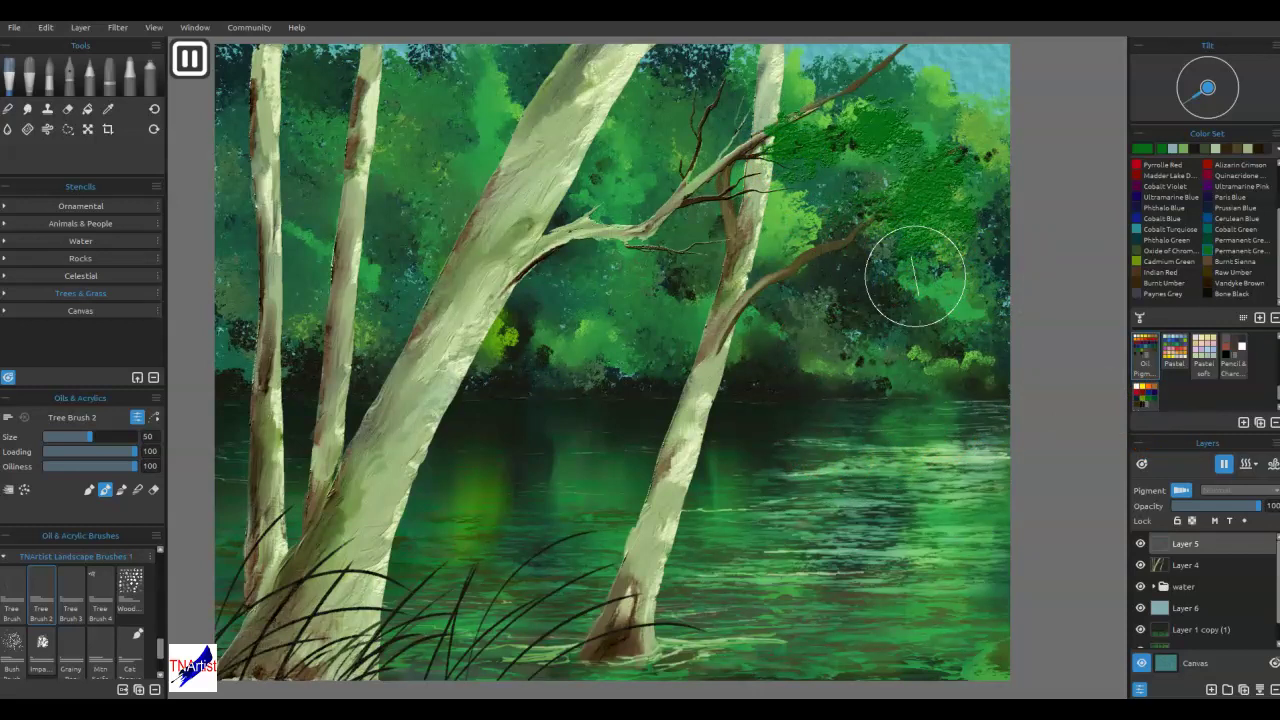
# - Delete Layer 5 together with its grass blades and foliage
pyautogui.click(1274, 690)
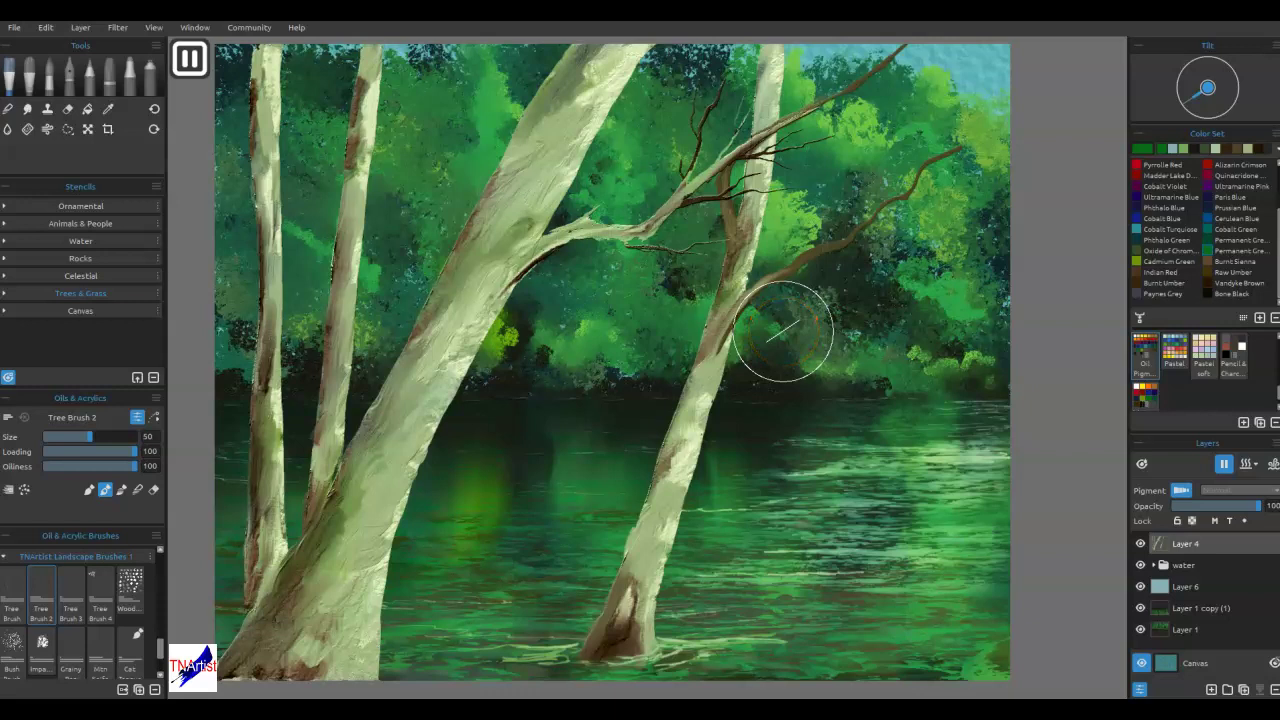
pyautogui.moveTo(783, 333)
pyautogui.mouseDown()
pyautogui.moveTo(903, 449)
pyautogui.moveTo(760, 486)
pyautogui.moveTo(846, 443)
pyautogui.moveTo(948, 305)
pyautogui.moveTo(903, 291)
pyautogui.moveTo(856, 330)
pyautogui.moveTo(889, 317)
pyautogui.moveTo(829, 203)
pyautogui.moveTo(738, 169)
pyautogui.mouseUp()
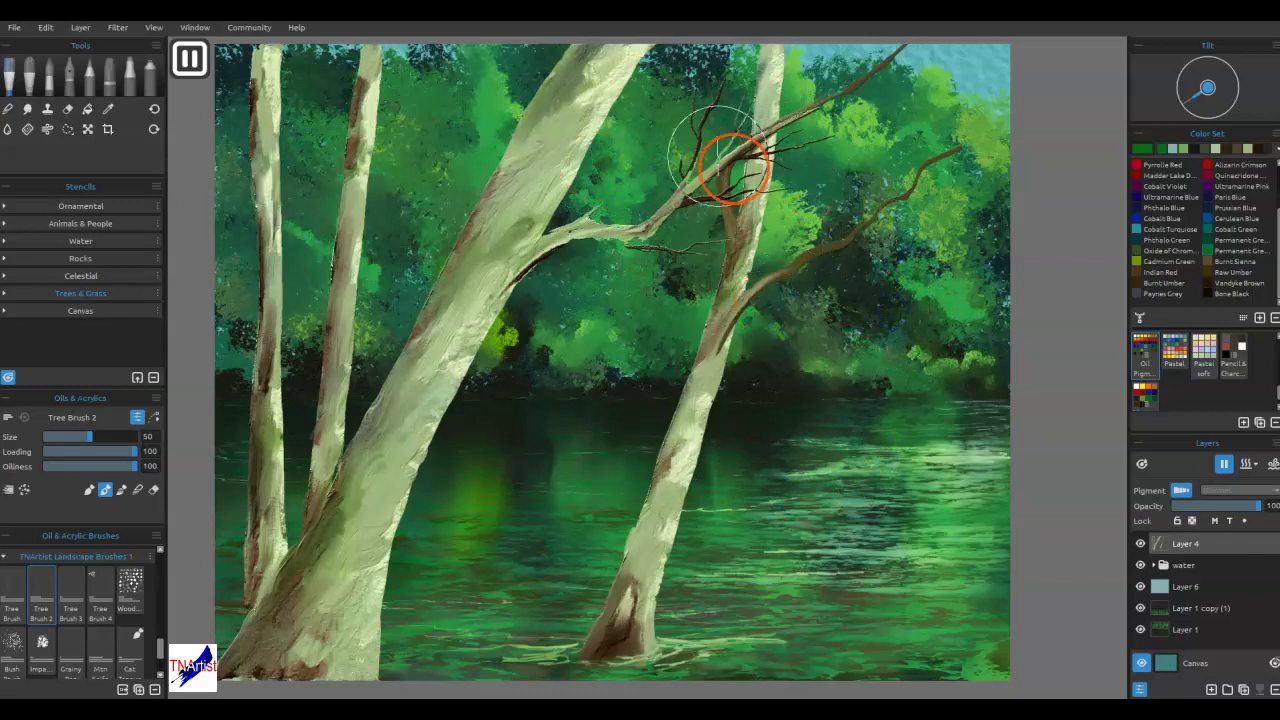